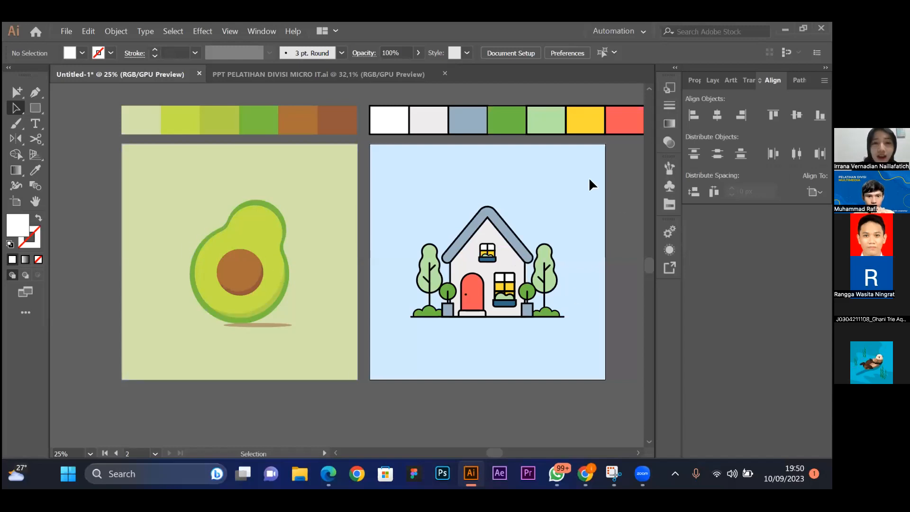
Go to the home screen and start setting up a new document.
scroll(589, 177, up, 1)
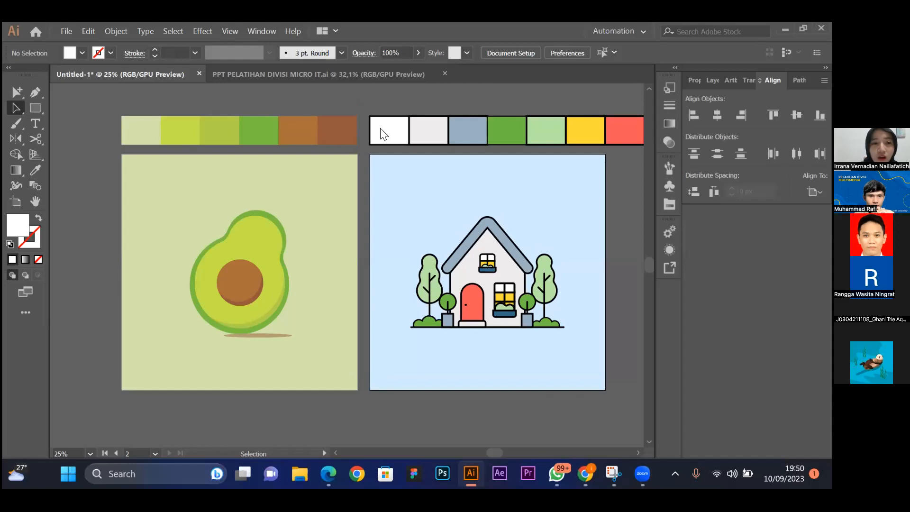
click(36, 31)
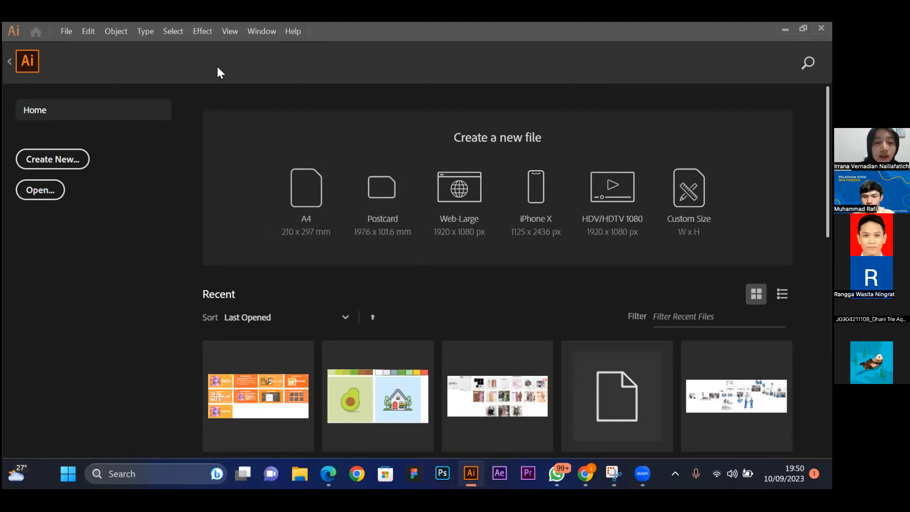
click(67, 30)
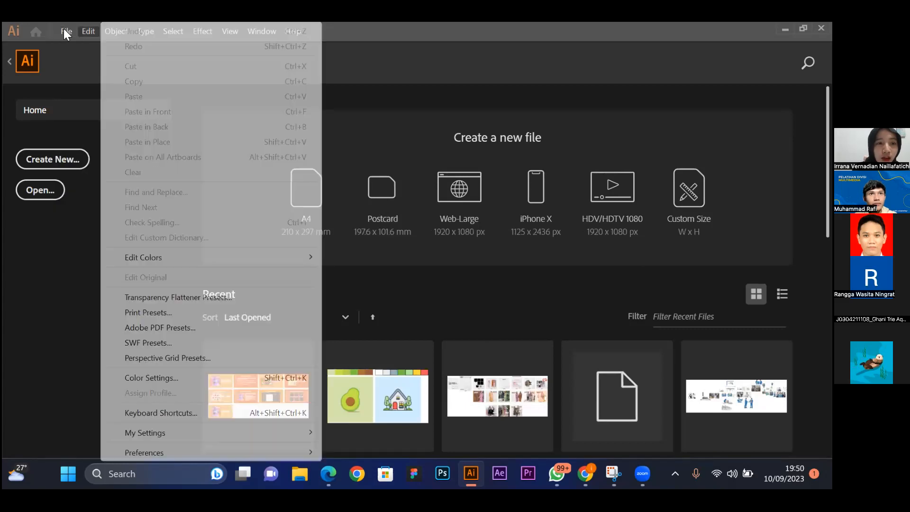
click(65, 30)
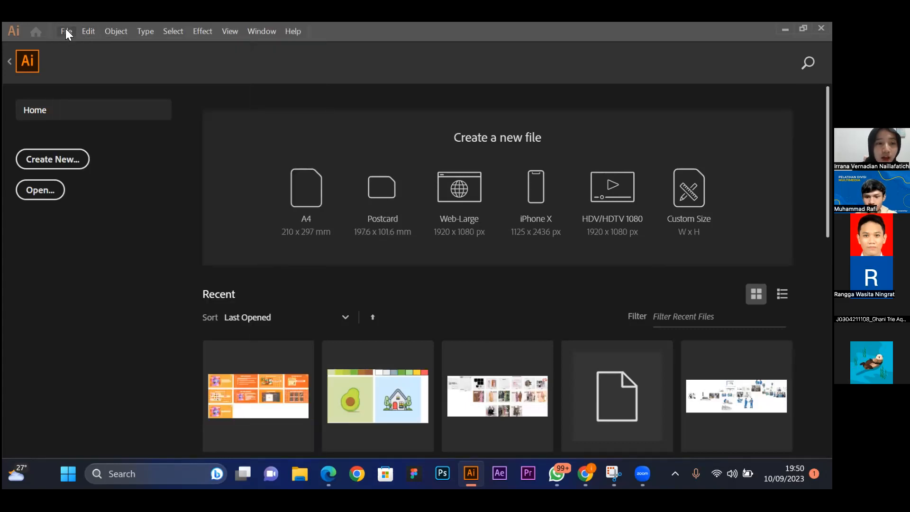
click(66, 30)
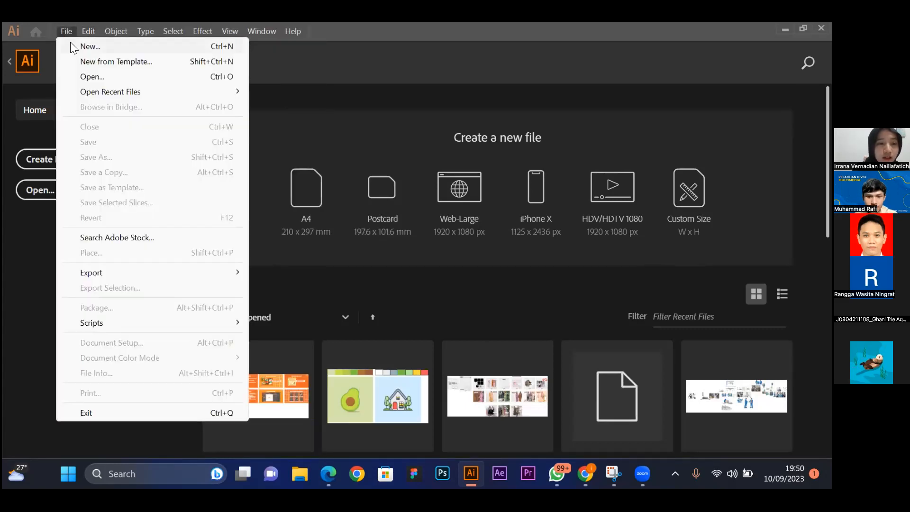
click(105, 46)
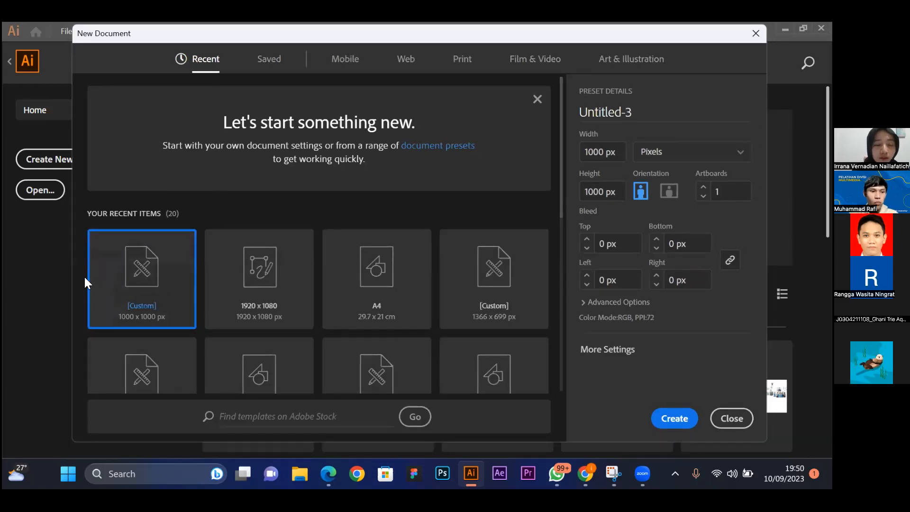
Browse the recent, web and print document presets, then return to the recent presets.
scroll(274, 288, down, 1)
scroll(274, 287, down, 1)
scroll(275, 287, up, 2)
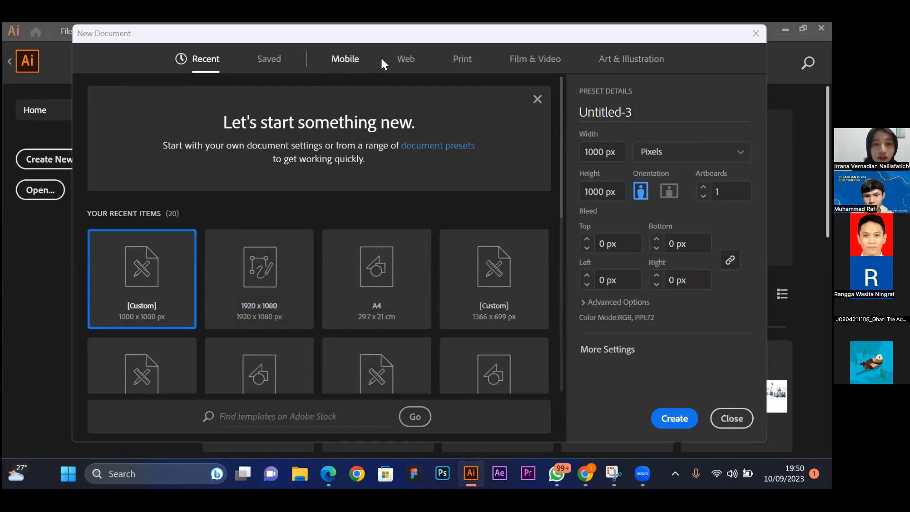
click(381, 60)
click(406, 59)
click(462, 59)
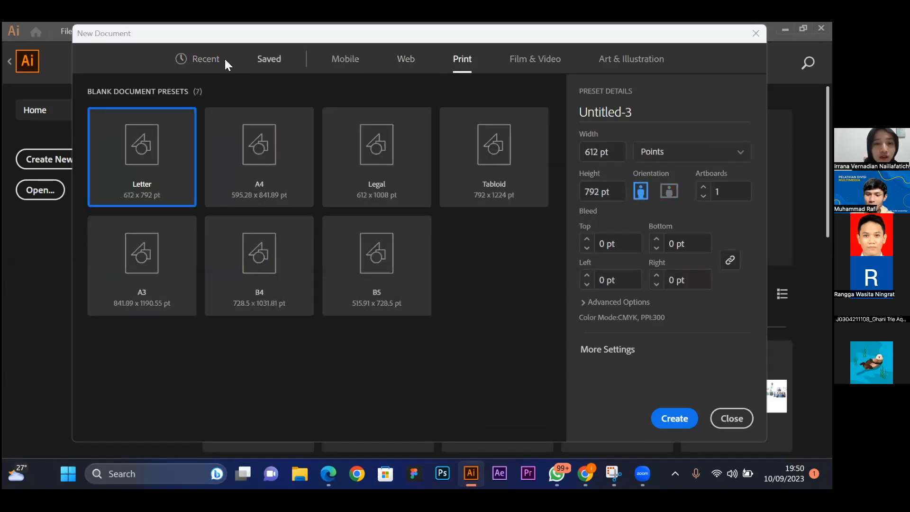
click(213, 59)
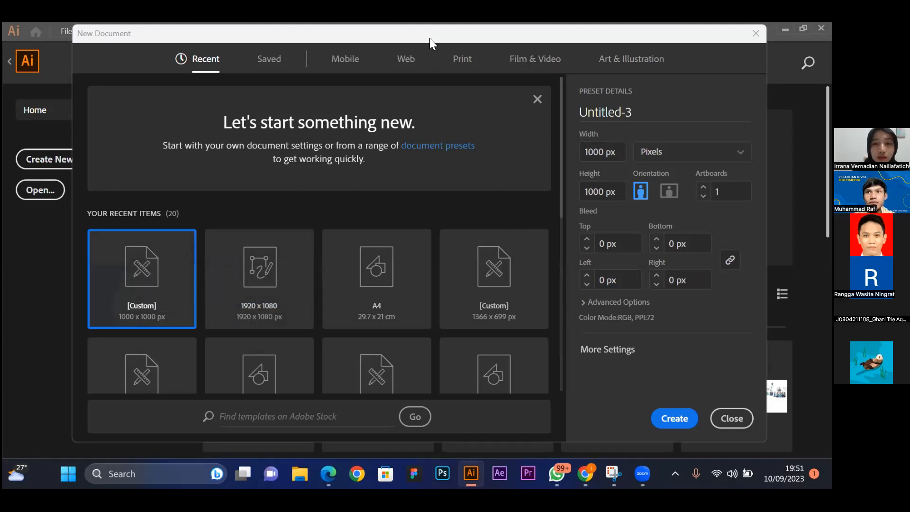
Name the new document "Pelatihan Divisi Adobe Illustrator".
drag(429, 38, 364, 36)
drag(589, 114, 503, 107)
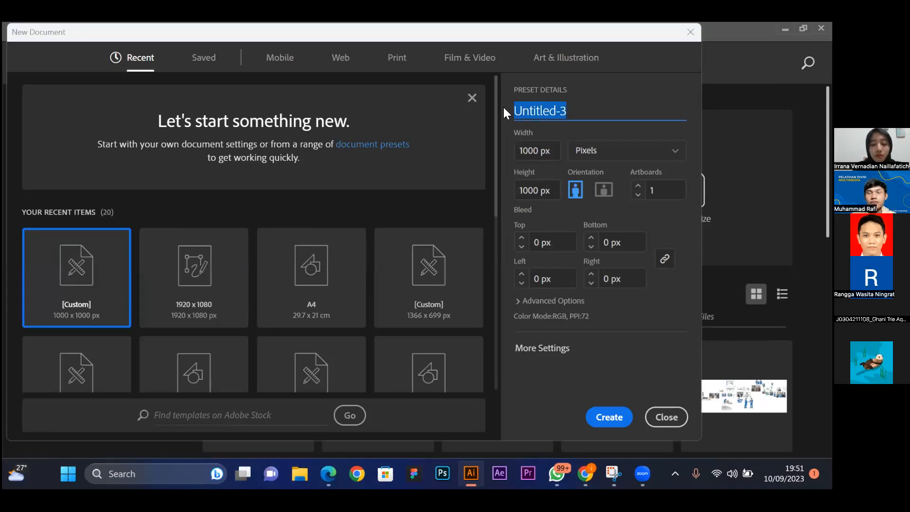
text(Pelatihan D)
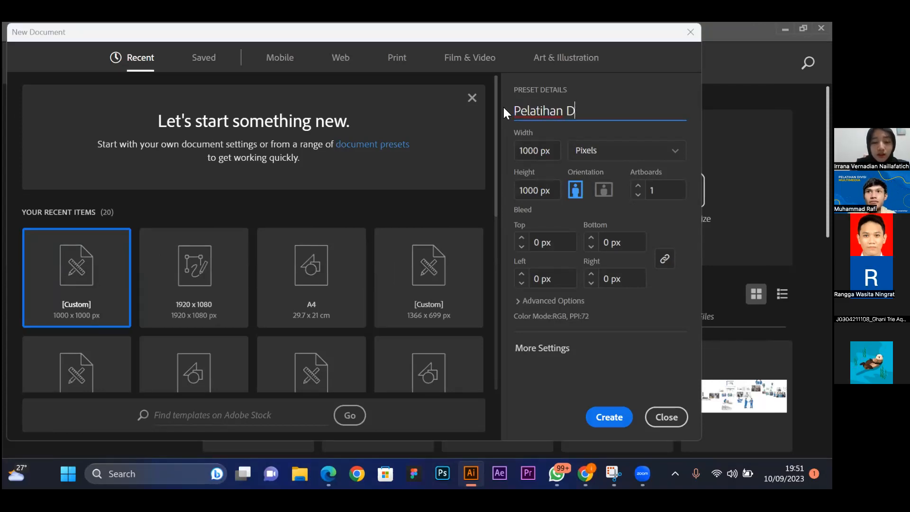
text(ivisi )
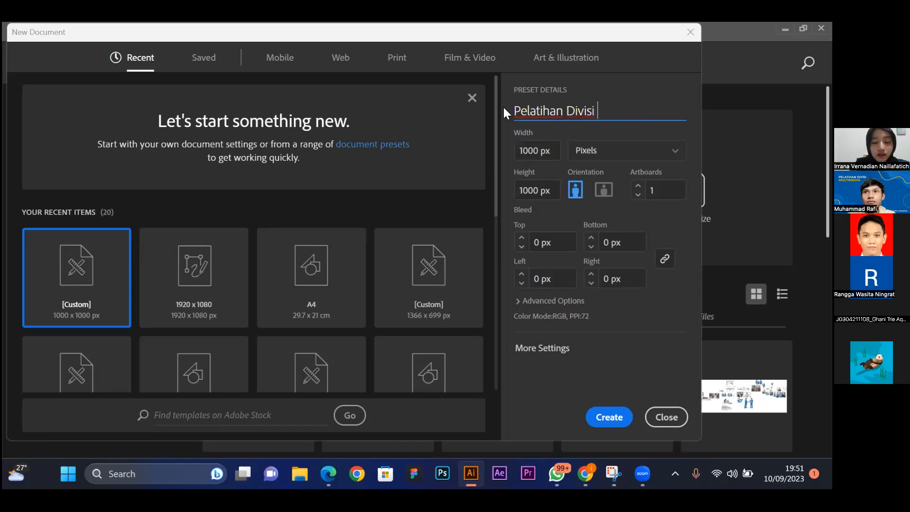
text(Adobe )
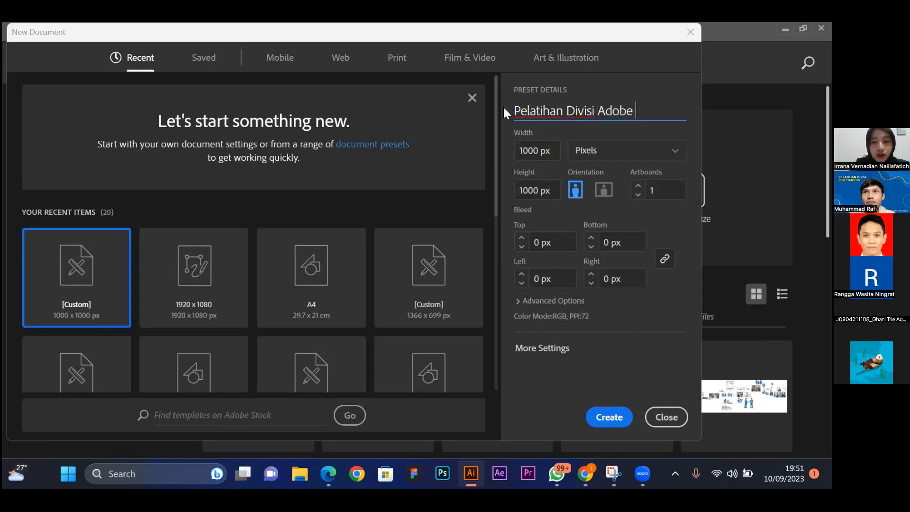
text(Illustrator)
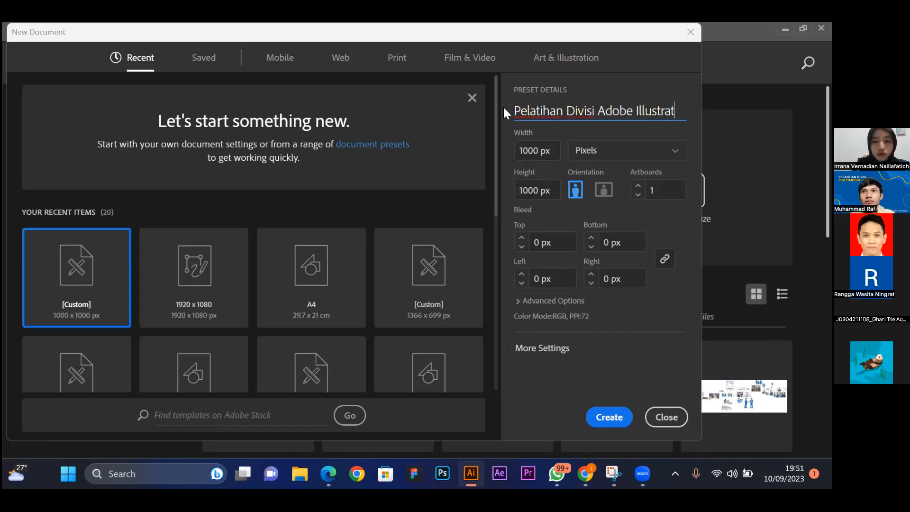
Check the document's width, height and orientation settings and set the number of artboards to 2.
click(552, 152)
click(555, 188)
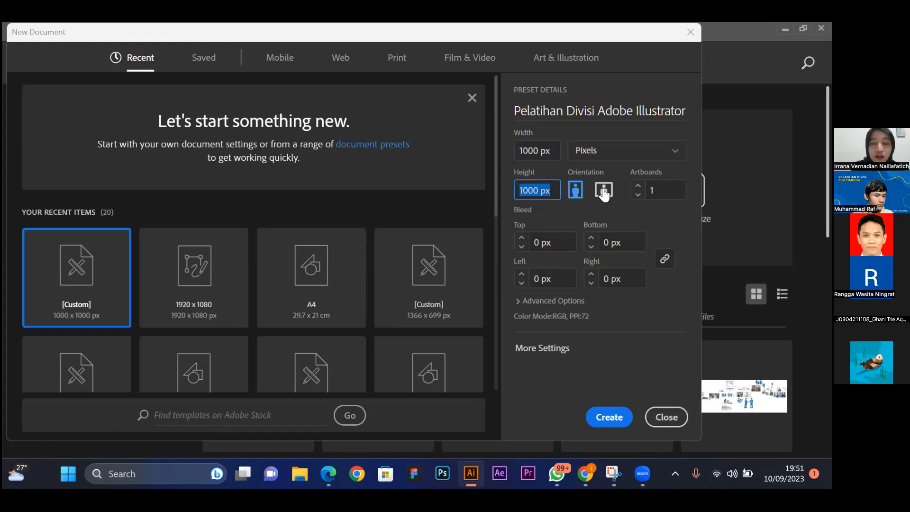
click(556, 152)
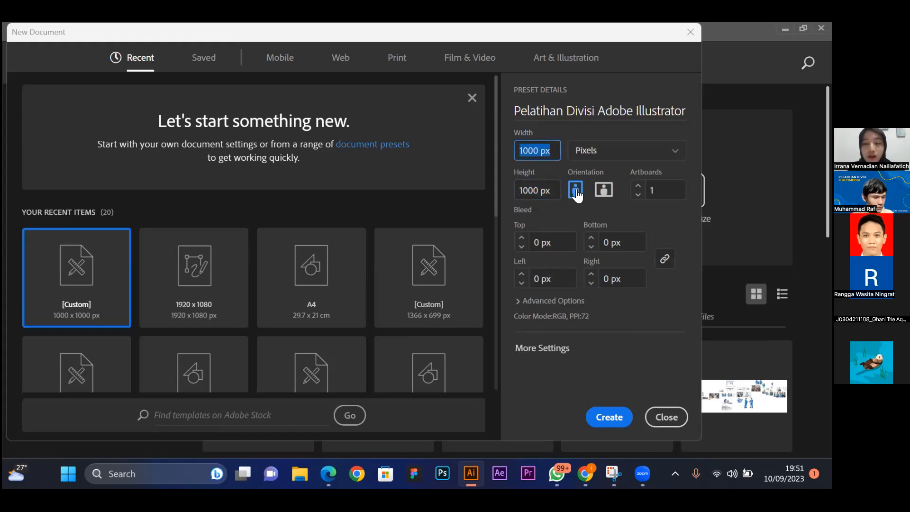
click(604, 191)
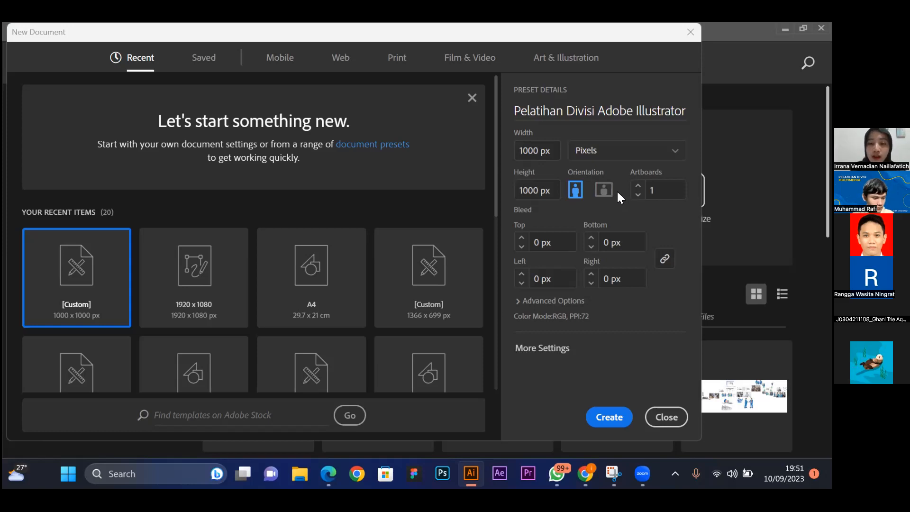
click(637, 186)
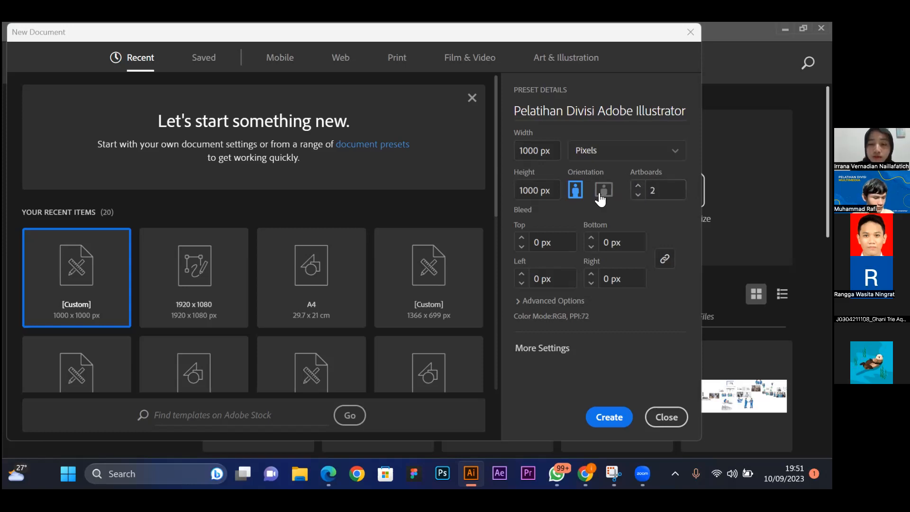
In the advanced options, choose RGB Color as the color mode and Screen (72 ppi) for raster effects.
click(536, 300)
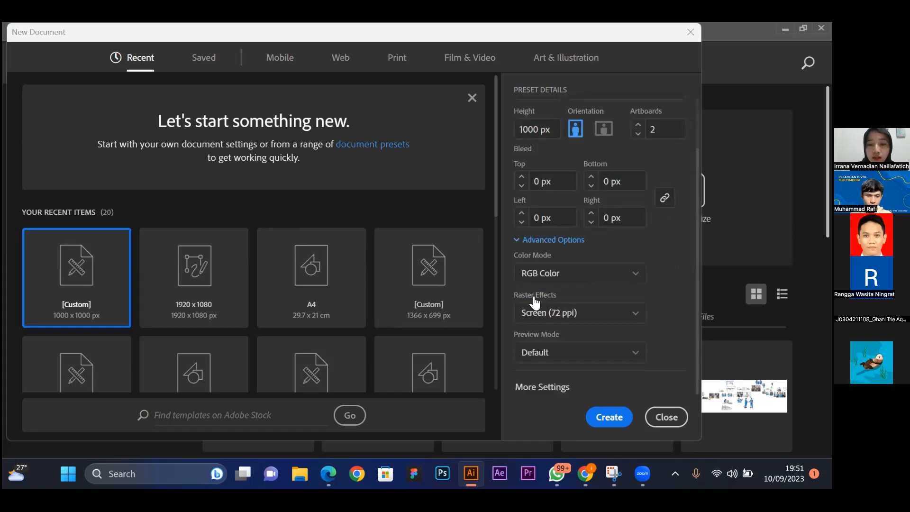
click(587, 279)
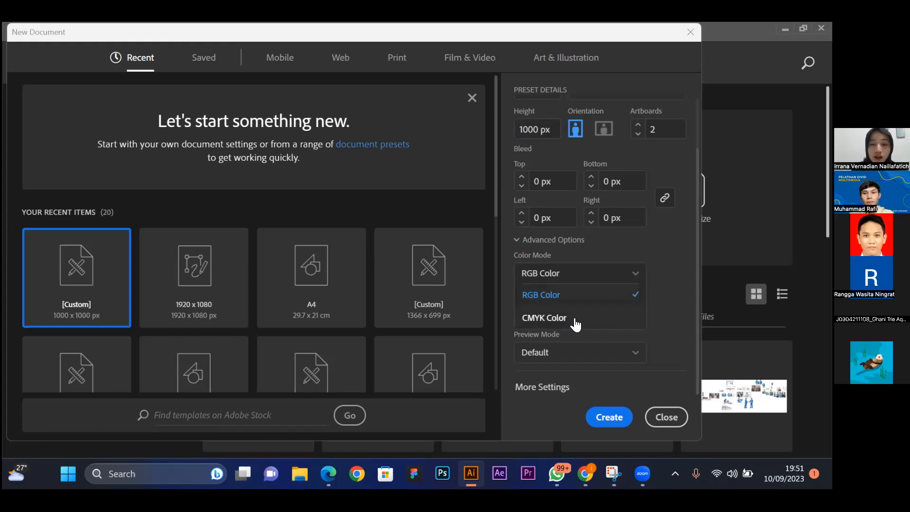
click(559, 301)
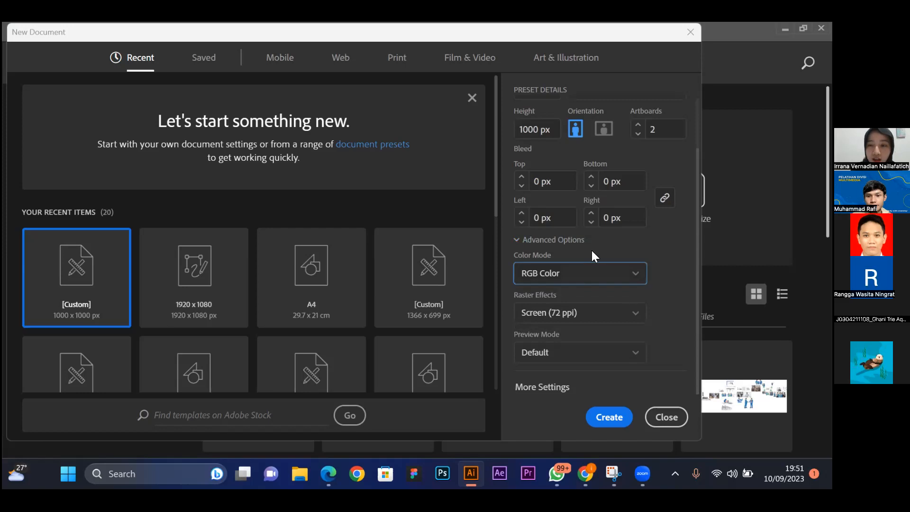
click(608, 317)
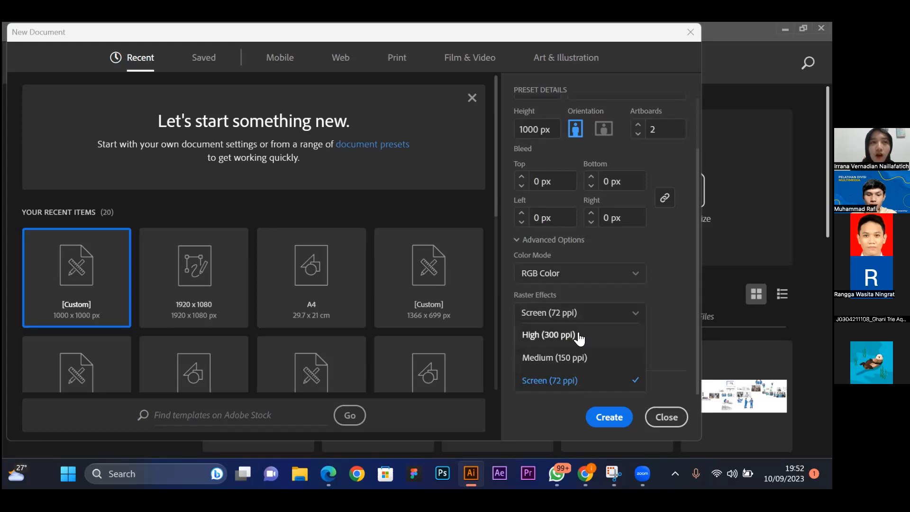
click(575, 380)
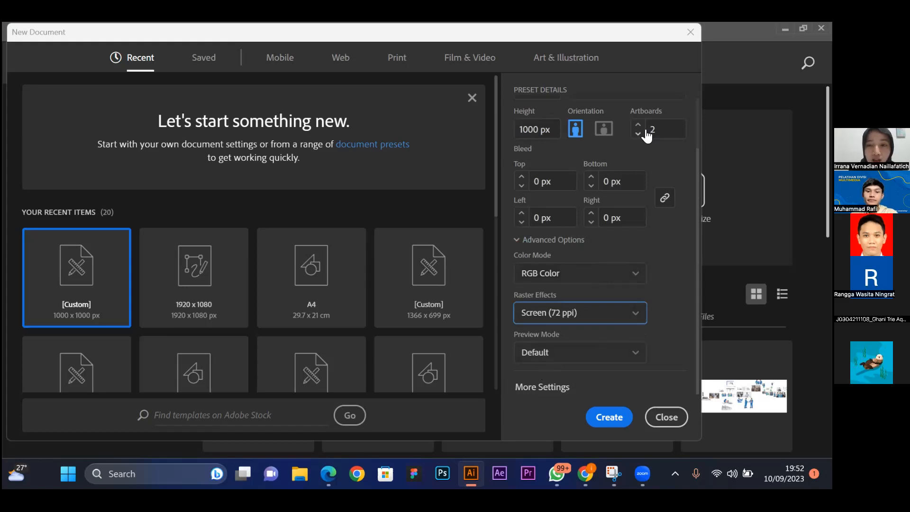
Open the additional document settings and review the artboard spacing and number of artboards.
click(553, 387)
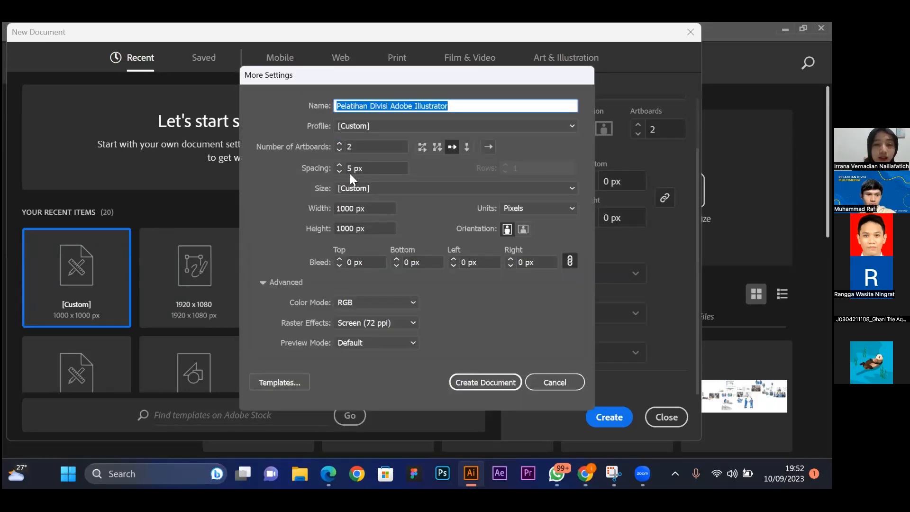
click(373, 167)
click(384, 166)
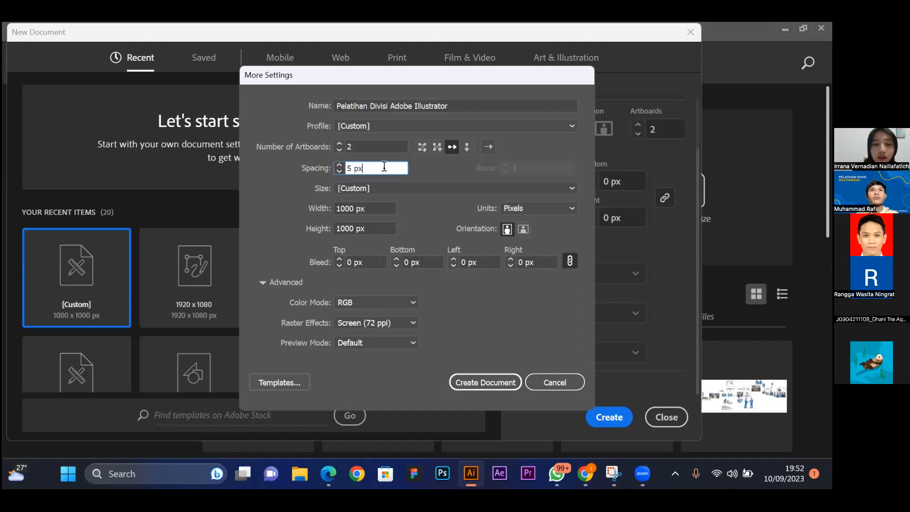
double_click(364, 168)
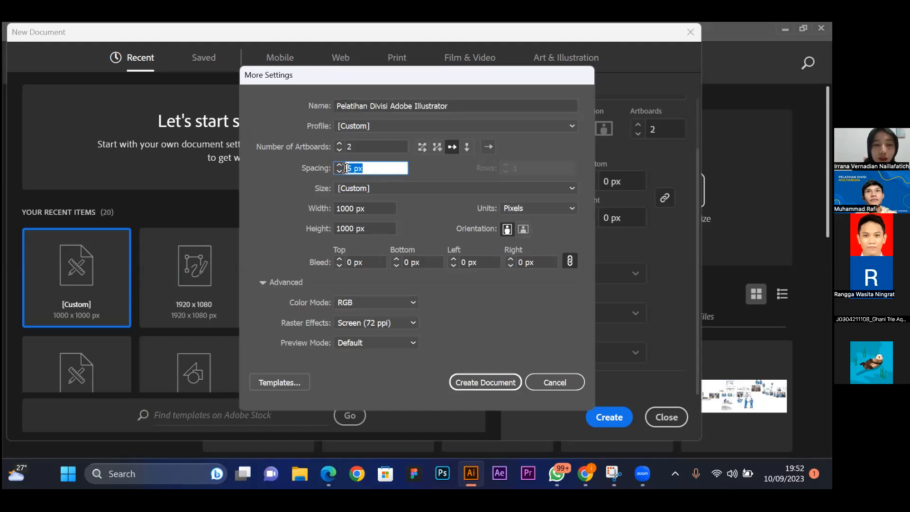
click(368, 167)
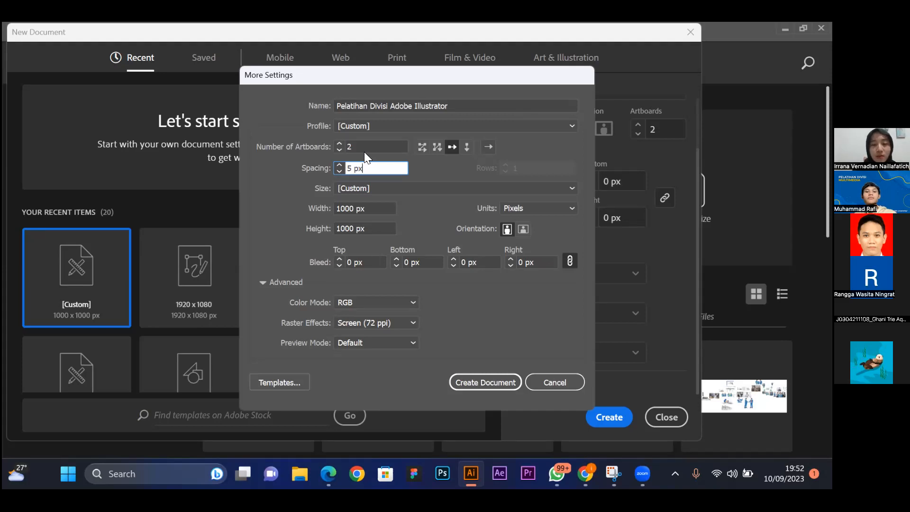
click(380, 148)
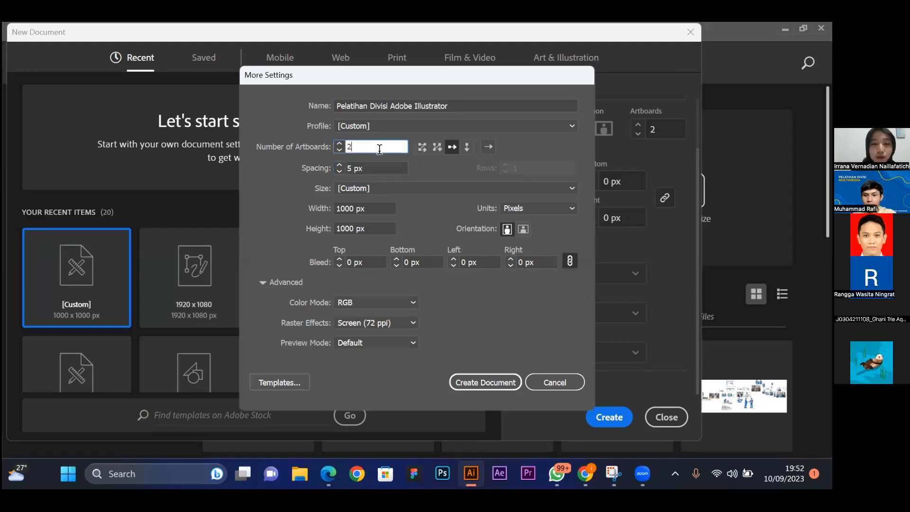
Try the grid layout for the artboards, then arrange them in a single row and create the document.
click(421, 148)
click(436, 148)
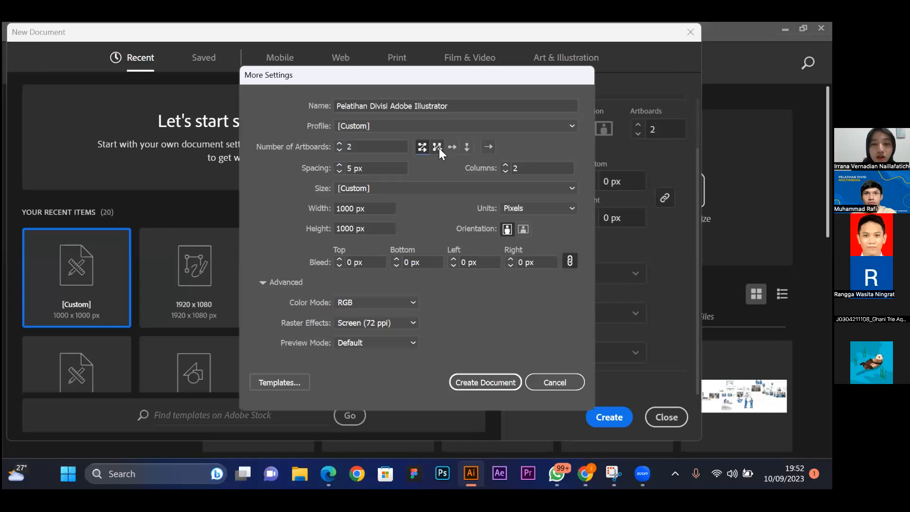
click(419, 148)
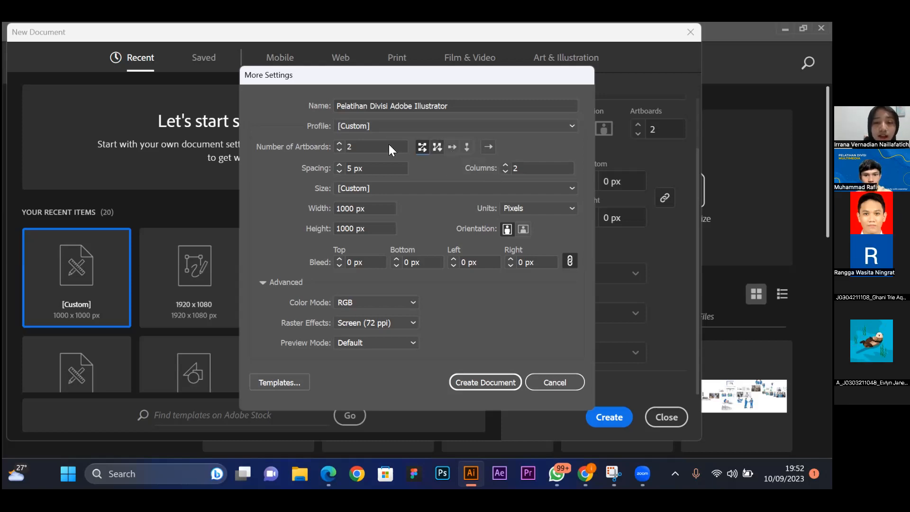
click(452, 146)
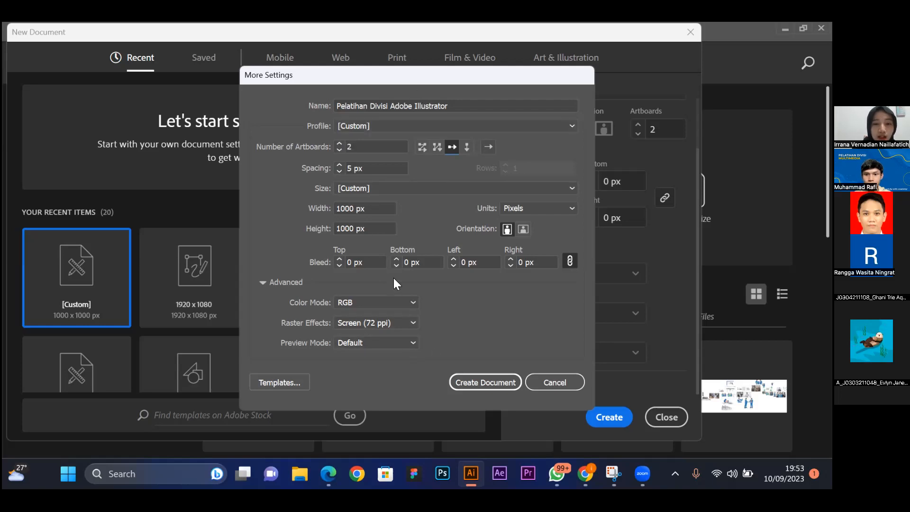
click(498, 381)
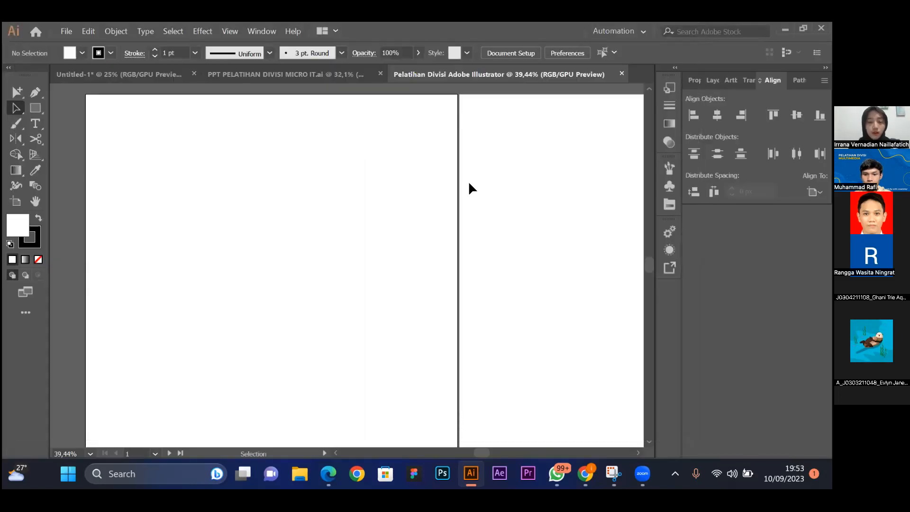
Zoom out to 25% and look over both blank artboards of the new document.
scroll(468, 181, down, 2)
scroll(468, 182, right, 1)
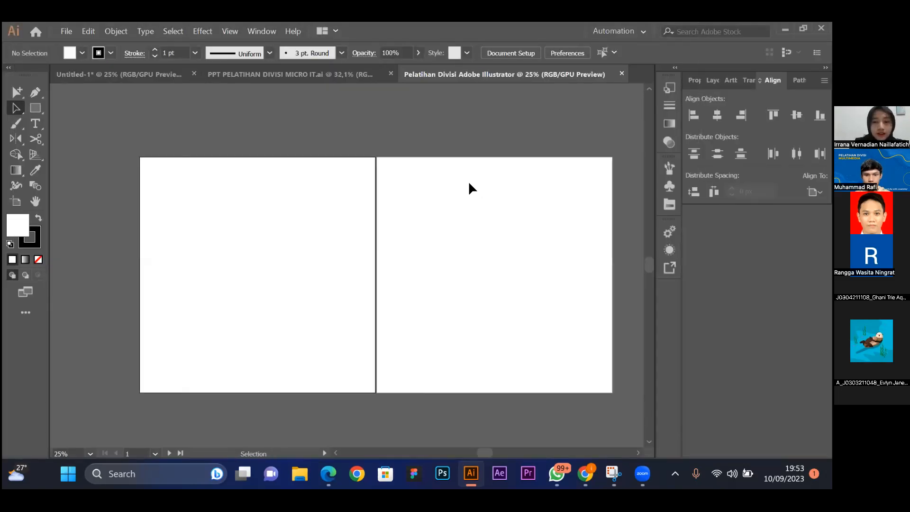
scroll(468, 182, right, 3)
scroll(468, 182, down, 2)
scroll(468, 182, up, 3)
scroll(468, 182, left, 4)
scroll(468, 182, right, 3)
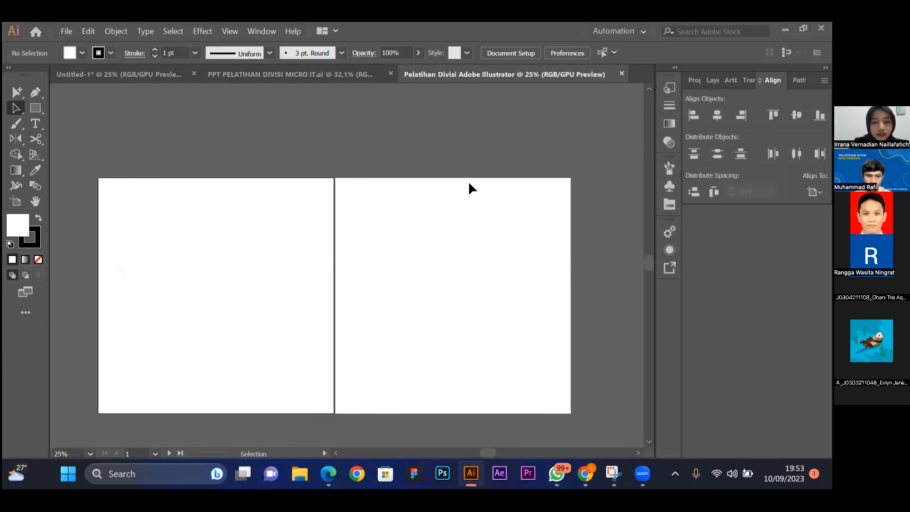
scroll(469, 183, down, 3)
scroll(469, 183, up, 2)
scroll(468, 183, down, 3)
scroll(468, 183, down, 1)
scroll(469, 182, up, 2)
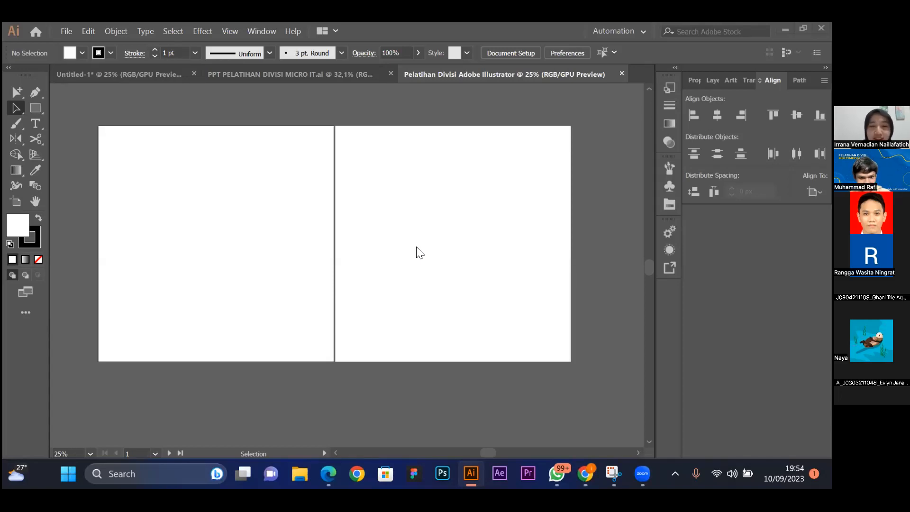
scroll(453, 259, left, 3)
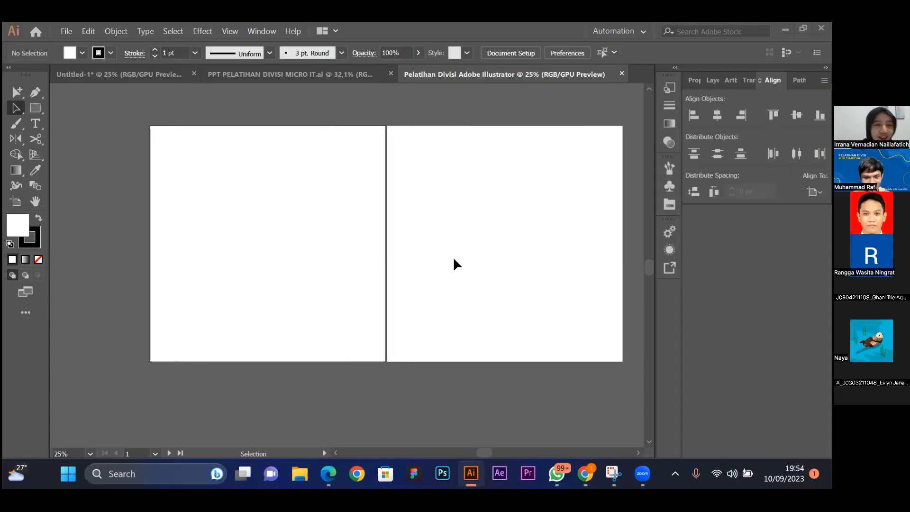
scroll(452, 257, up, 1)
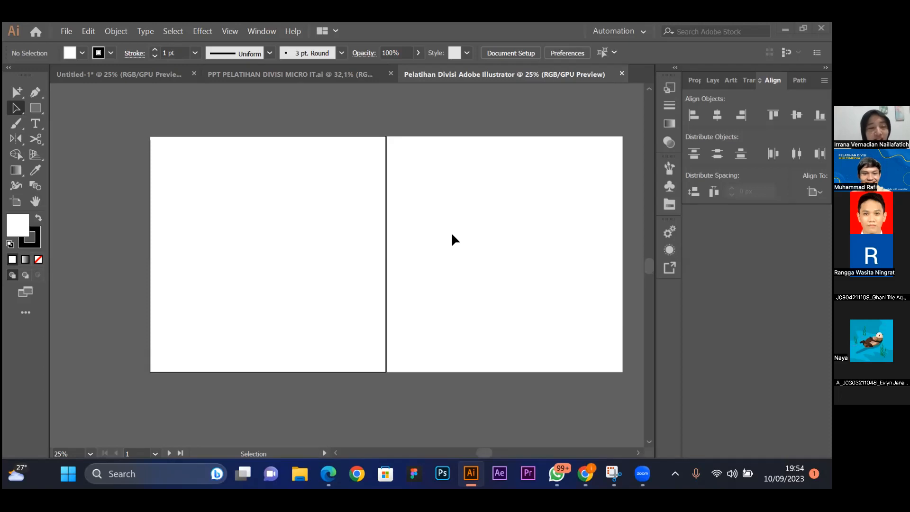
scroll(425, 174, up, 1)
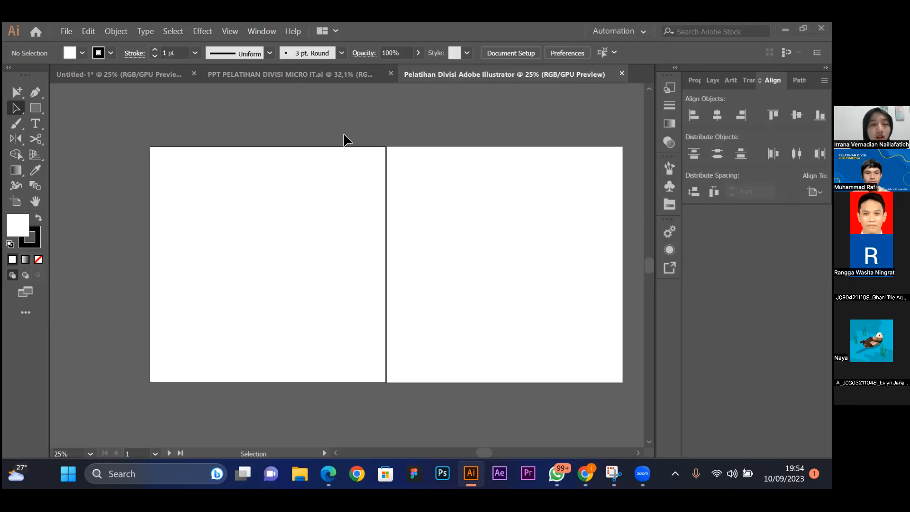
scroll(345, 140, right, 5)
scroll(344, 139, left, 2)
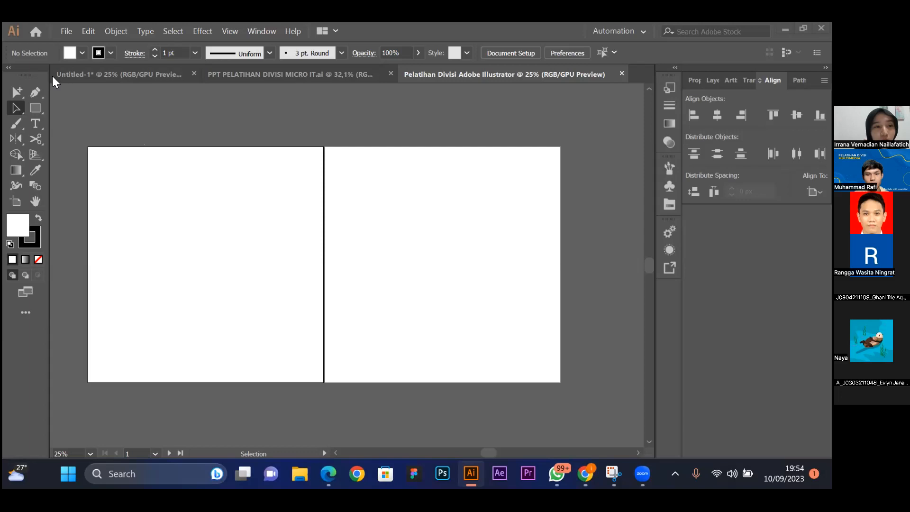
click(264, 31)
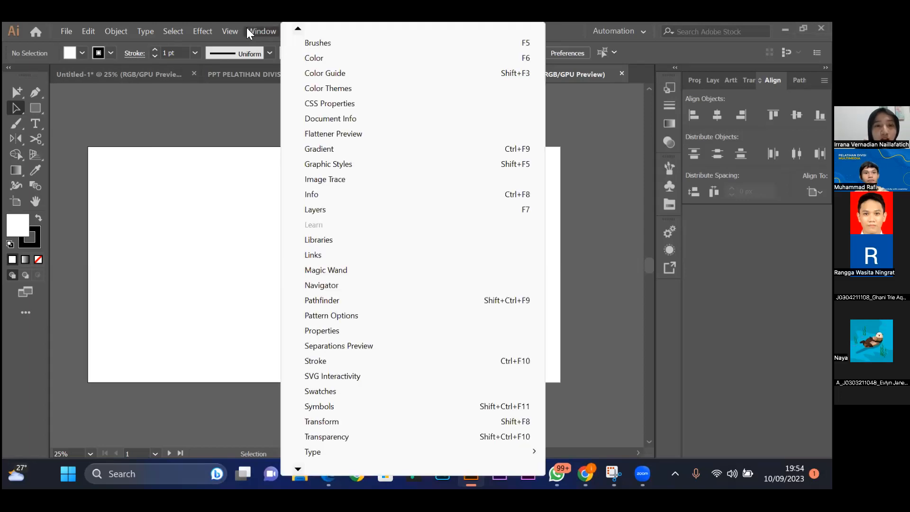
click(249, 30)
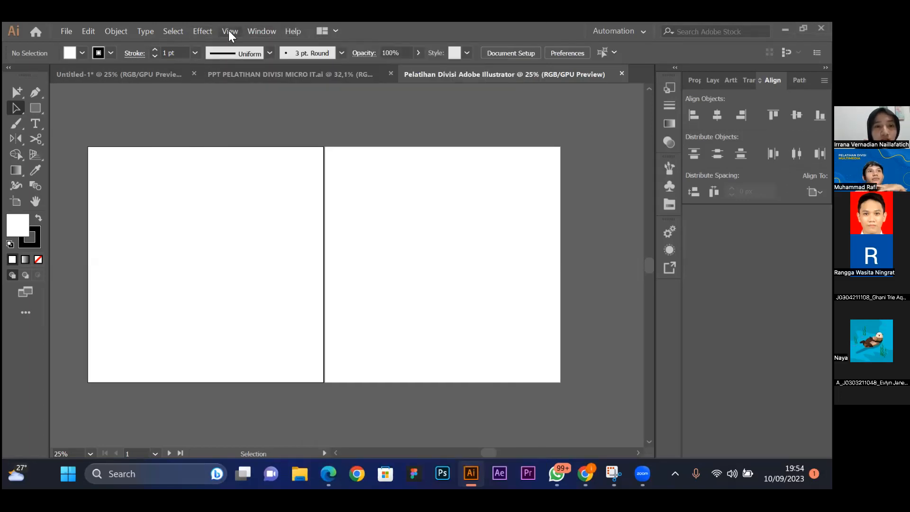
click(229, 31)
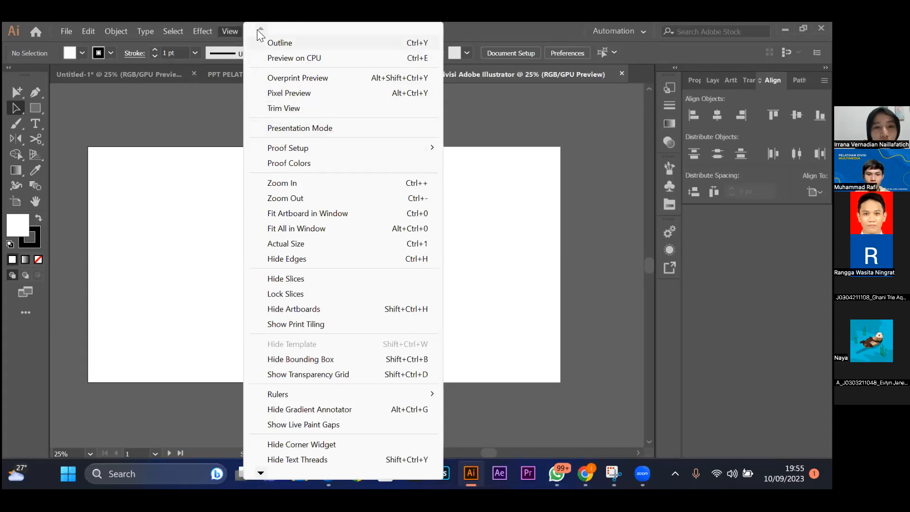
scroll(258, 29, down, 1)
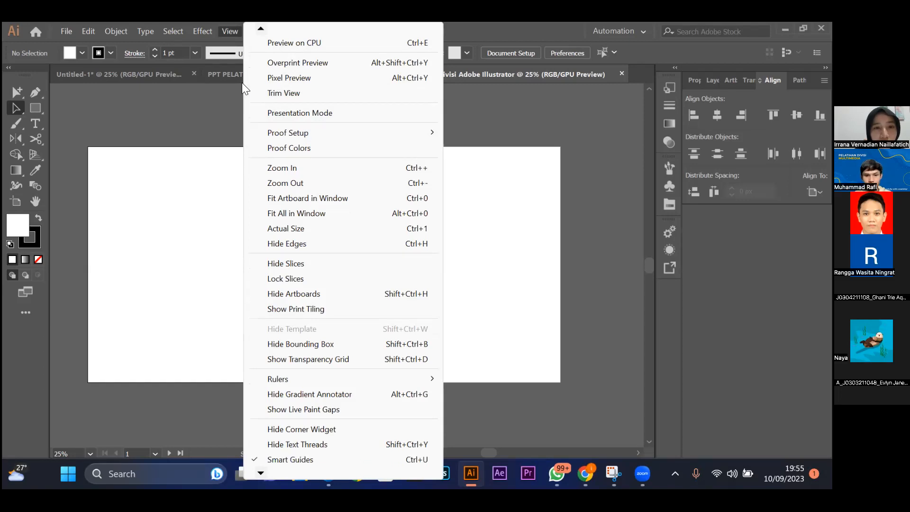
scroll(264, 36, up, 1)
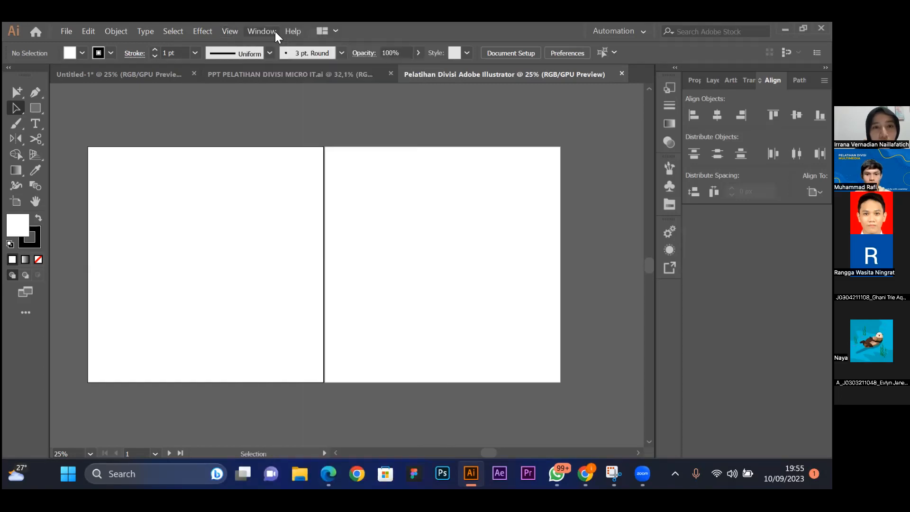
Look through the available workspaces and switch from Automation to the Typography workspace.
click(275, 32)
mouse_move(297, 31)
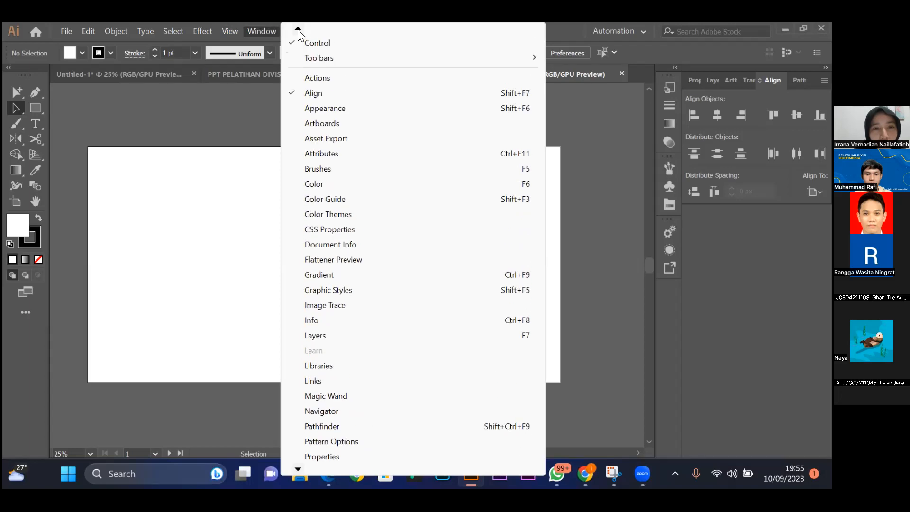
mouse_move(446, 56)
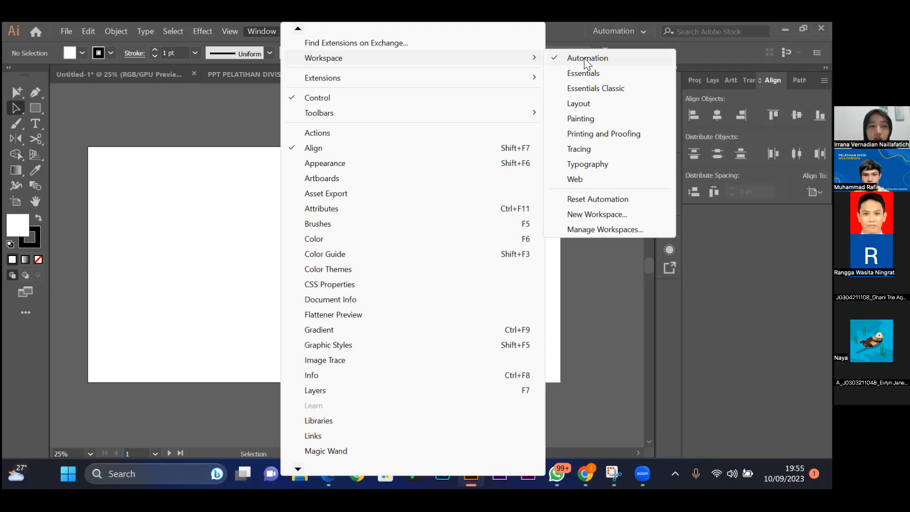
click(264, 31)
click(263, 31)
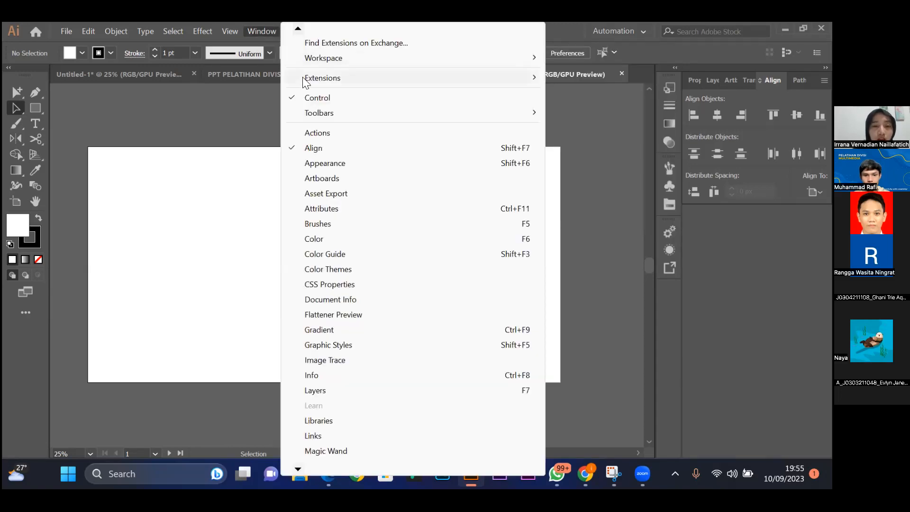
click(263, 29)
click(263, 30)
mouse_move(352, 59)
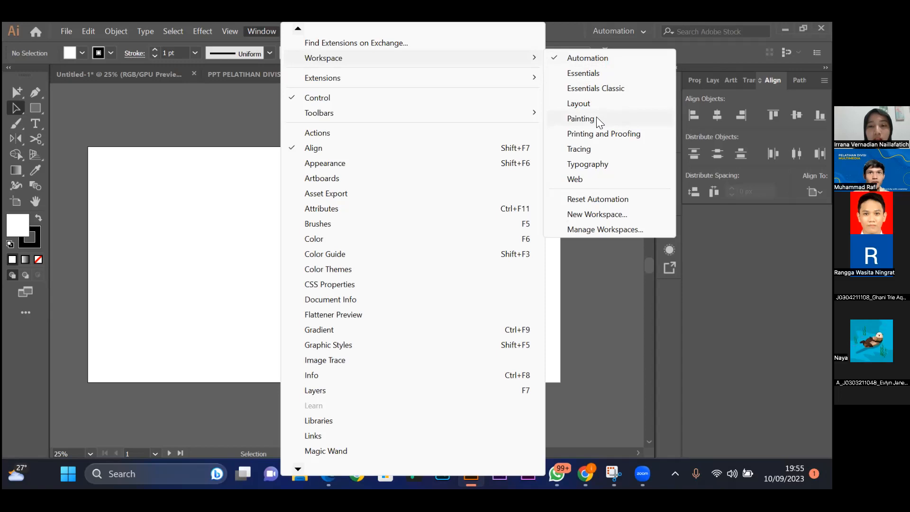
click(599, 165)
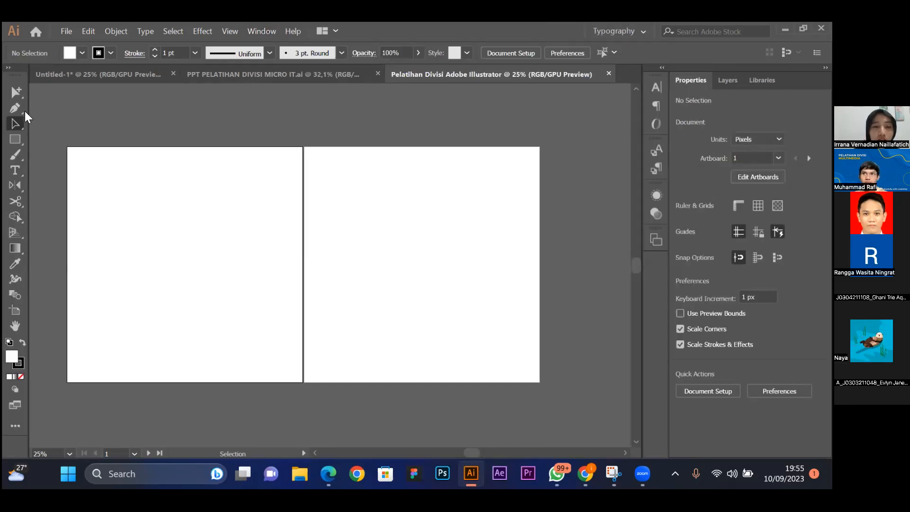
Try the Painting workspace to show its color, swatch and brush panels.
click(261, 31)
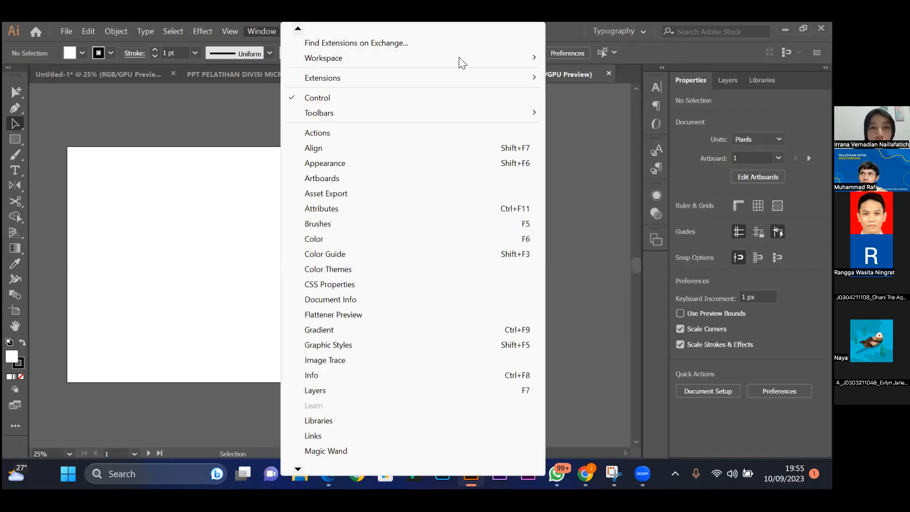
mouse_move(493, 59)
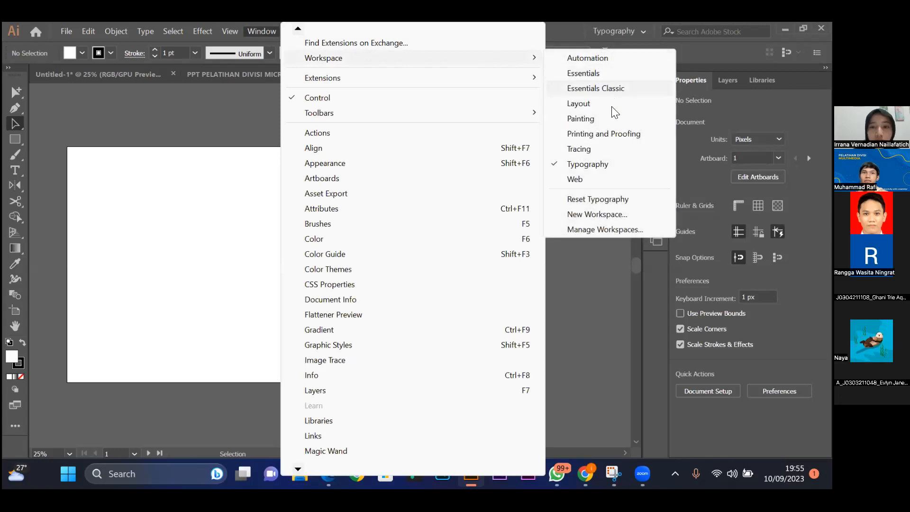
click(603, 118)
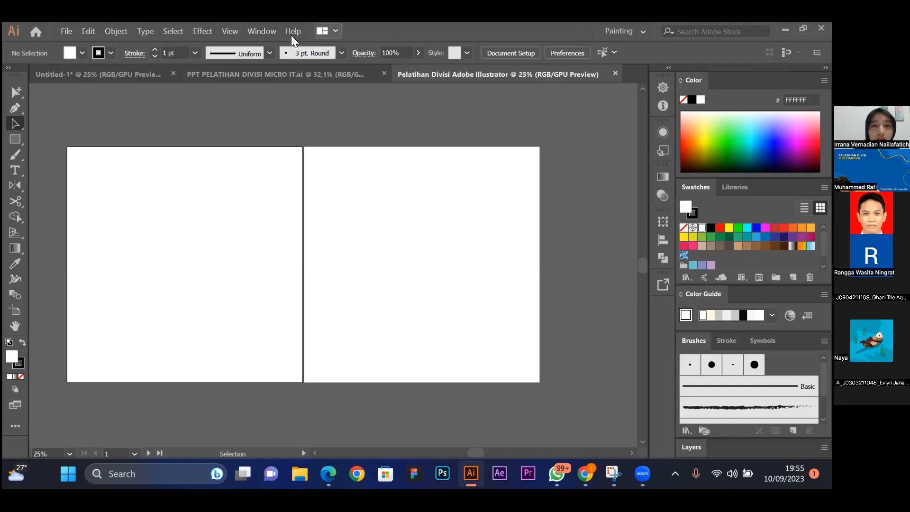
Return to the Automation workspace.
click(266, 31)
mouse_move(506, 58)
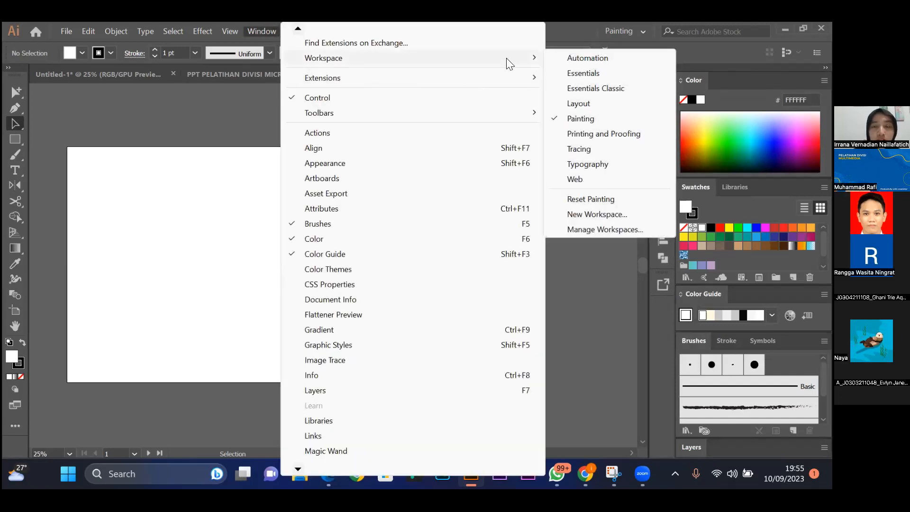
click(563, 58)
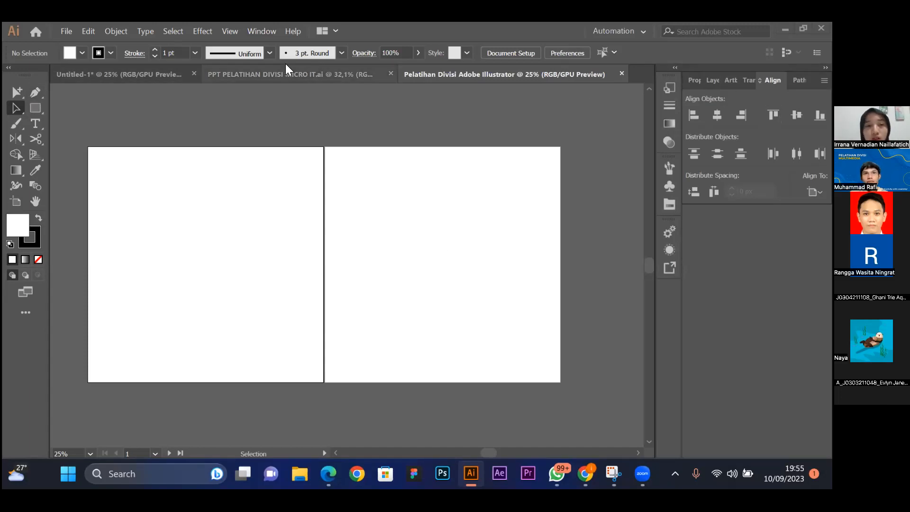
Look through the Properties, Layers, Artboards, Transform, Align and Pathfinder panels, then return to Properties.
click(691, 83)
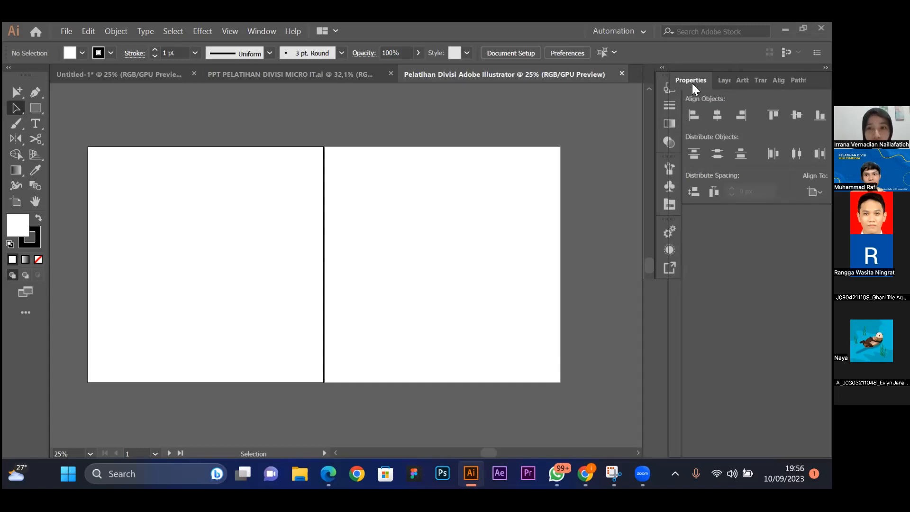
click(720, 83)
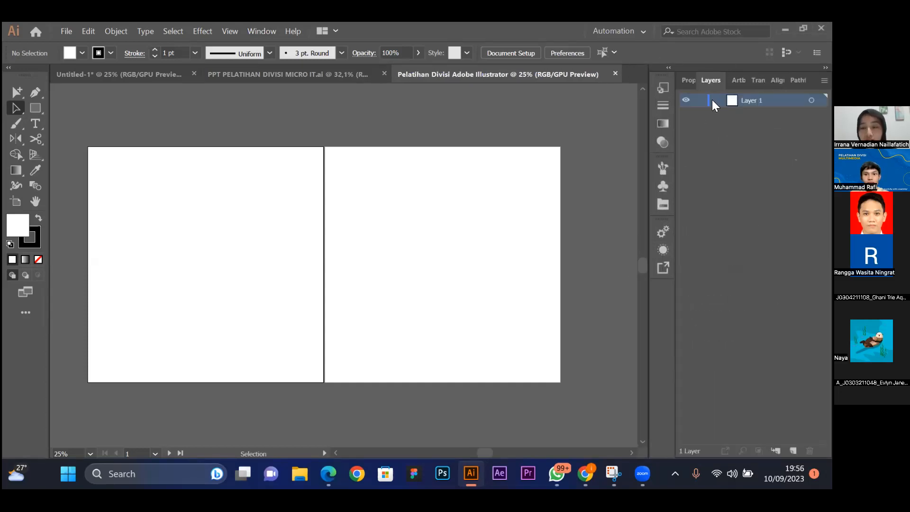
click(733, 84)
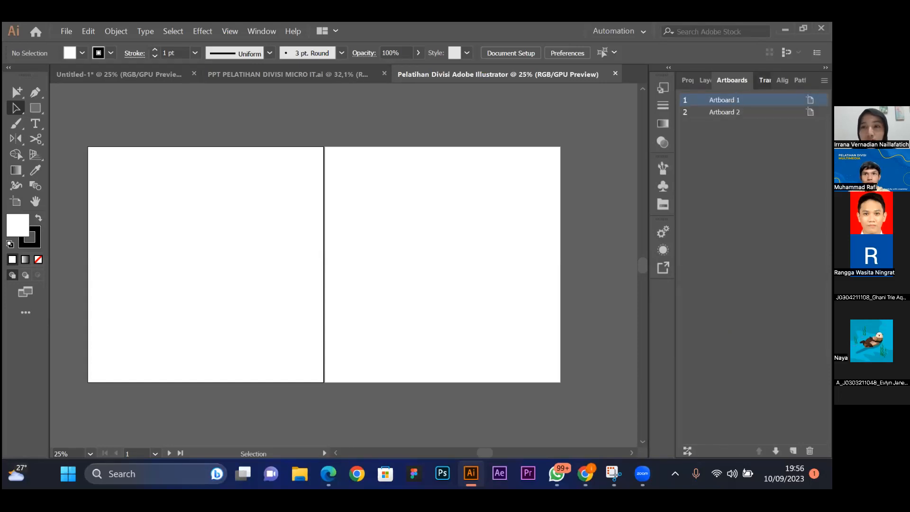
click(764, 80)
click(784, 80)
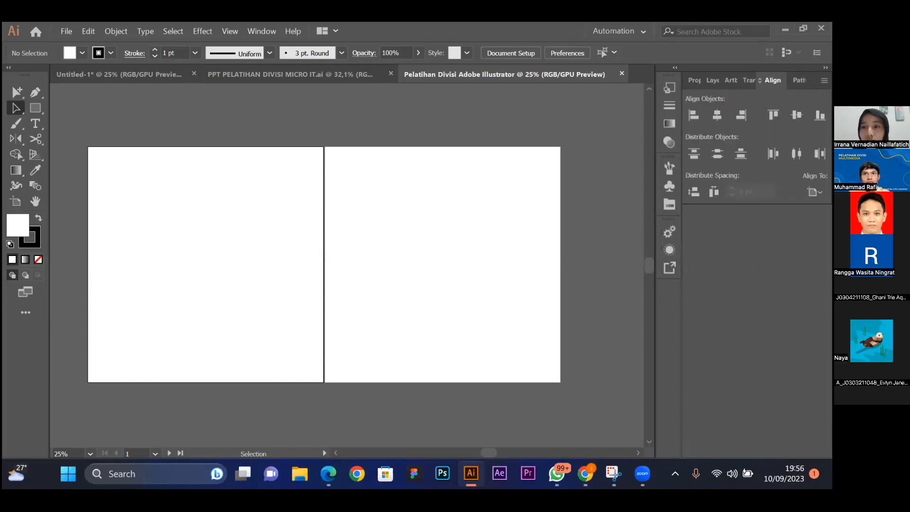
click(799, 80)
click(692, 81)
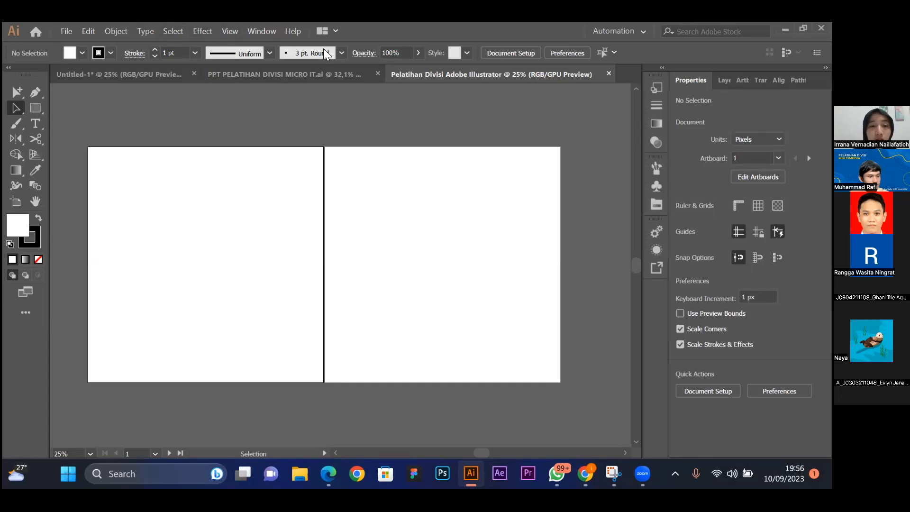
Add the Swatches panel to the workspace, move its panel group to the end of the collapsed dock and close it.
click(265, 34)
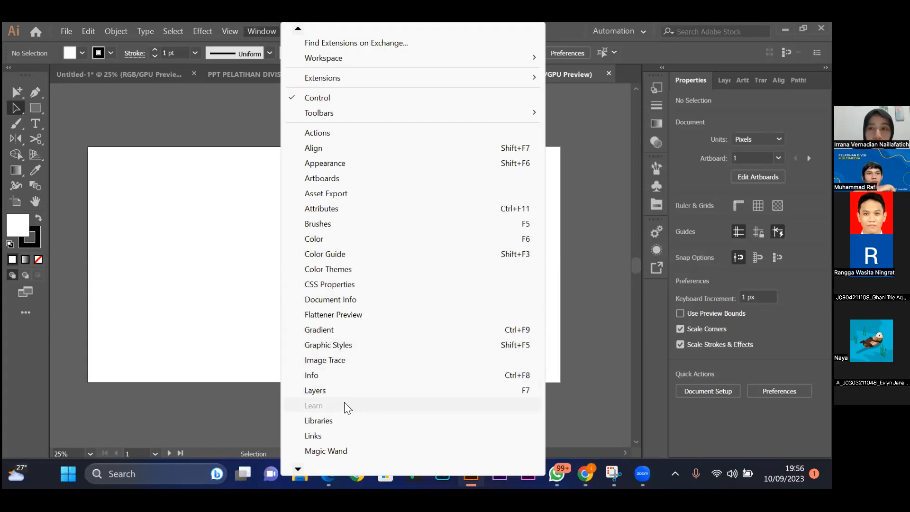
scroll(349, 406, down, 3)
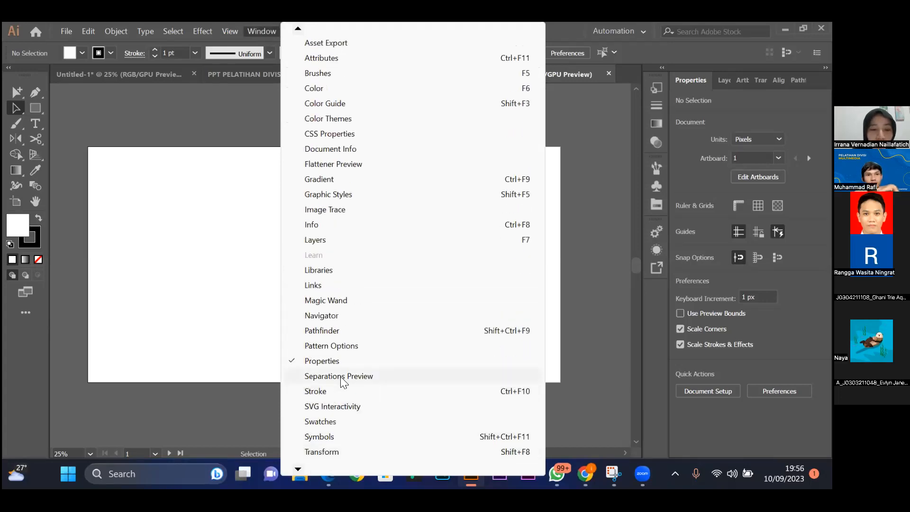
click(334, 420)
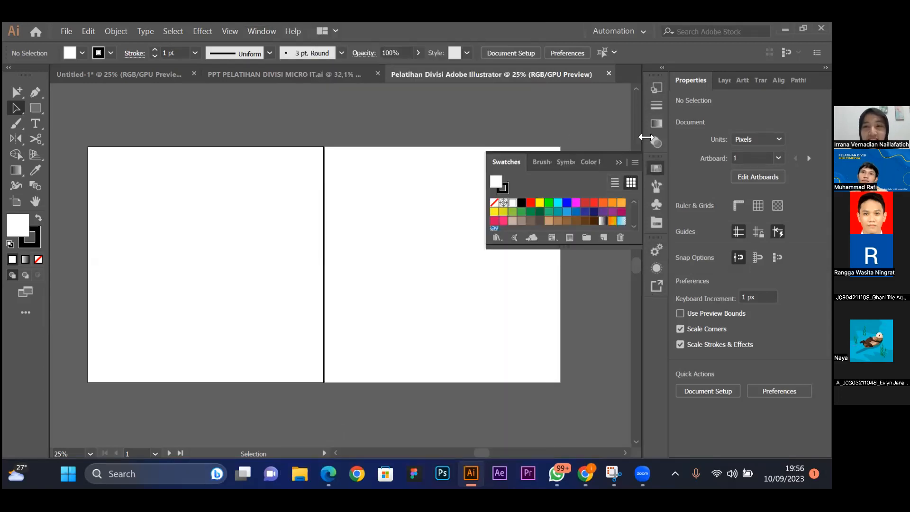
drag(598, 168, 659, 221)
click(534, 192)
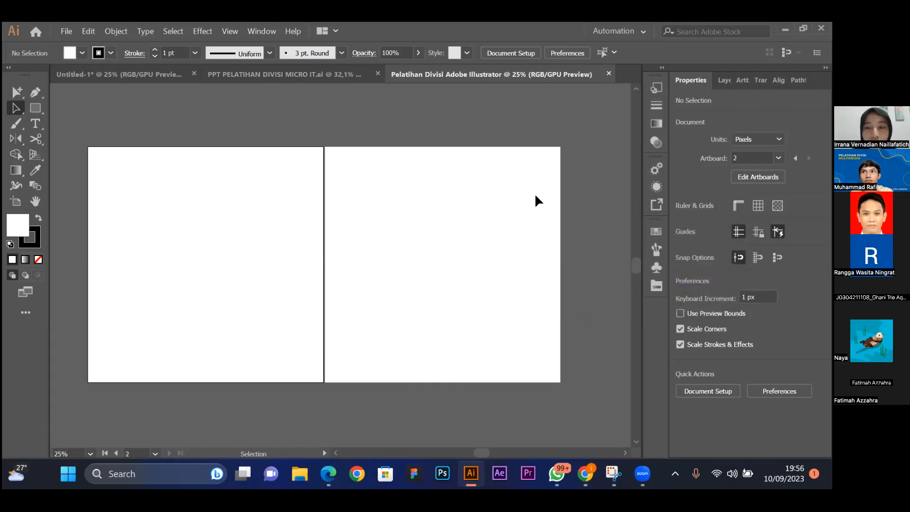
Float the Properties panel over the canvas, then dock it back as the first panel of its group.
drag(686, 81, 482, 114)
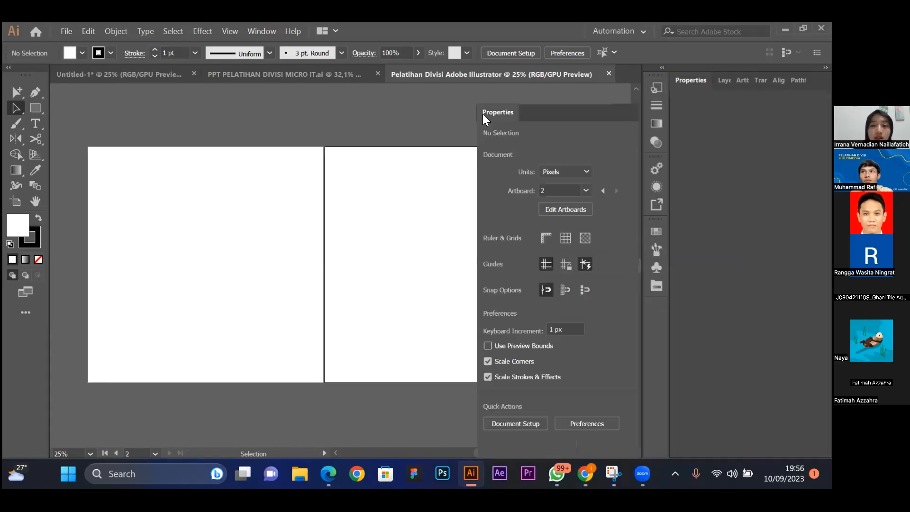
drag(544, 101, 706, 76)
drag(781, 79, 693, 84)
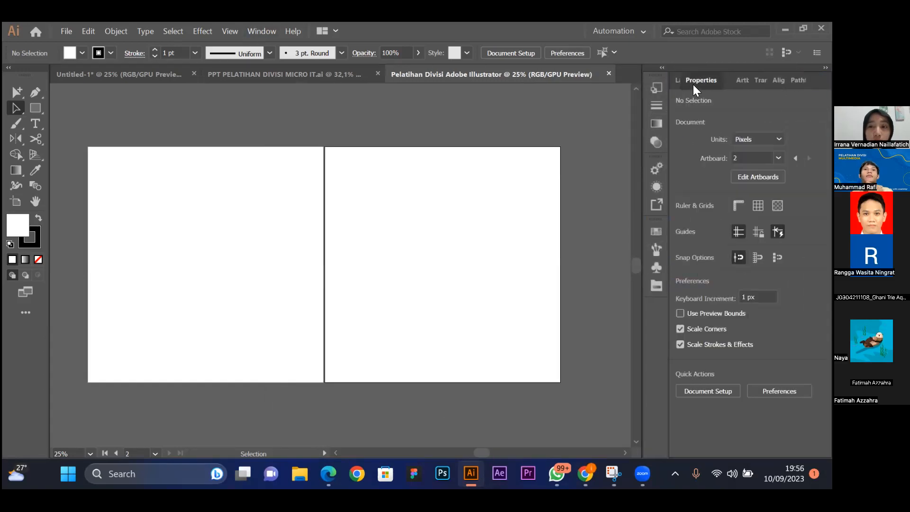
click(688, 84)
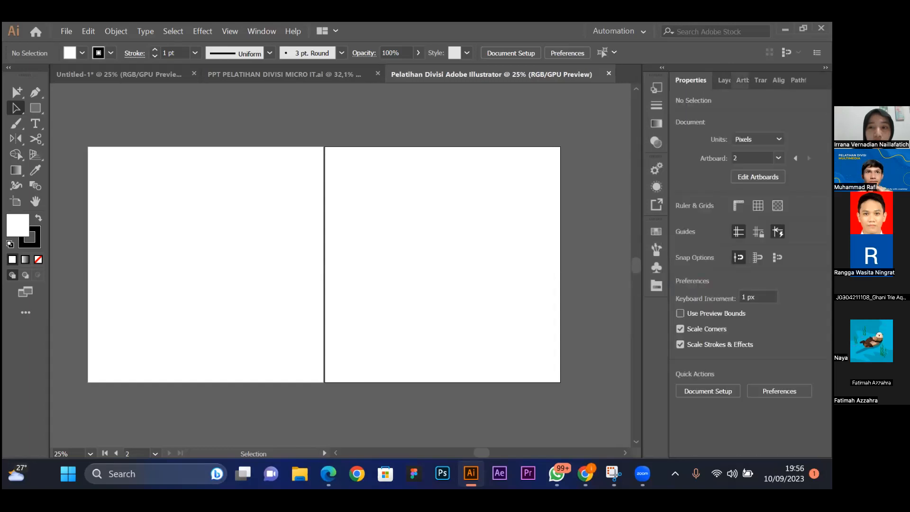
Review the Artboards, Properties and Align panels again and end on the Layers panel.
click(734, 87)
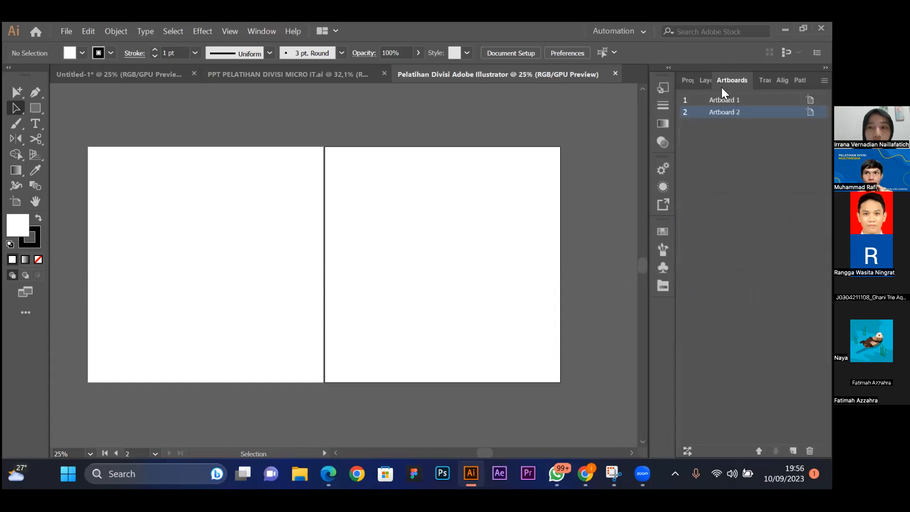
click(683, 84)
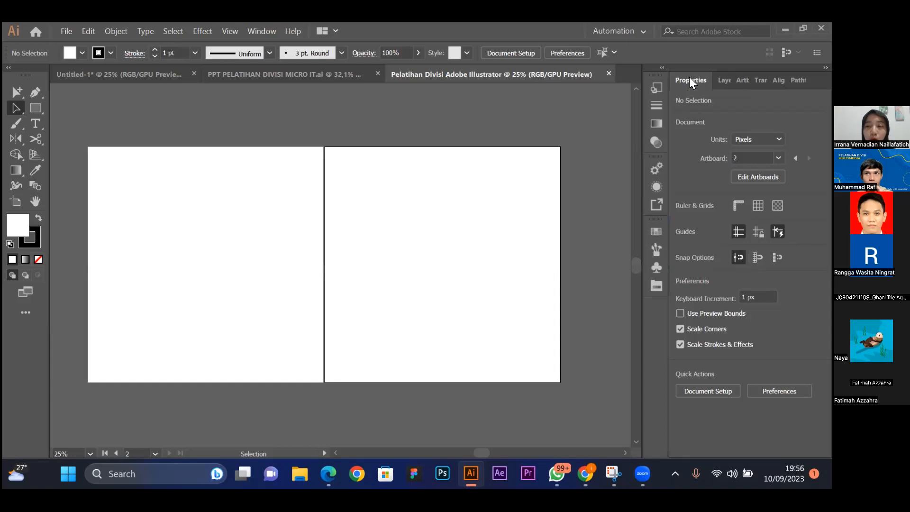
click(777, 80)
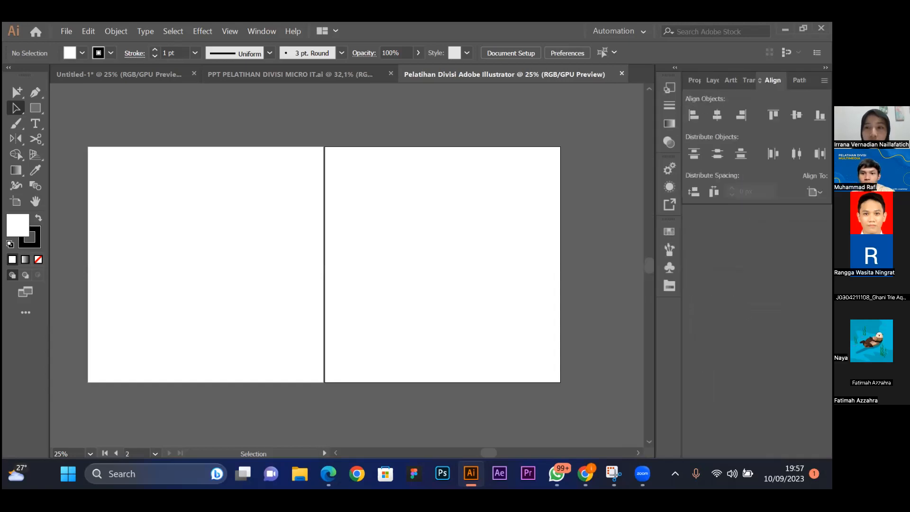
click(711, 81)
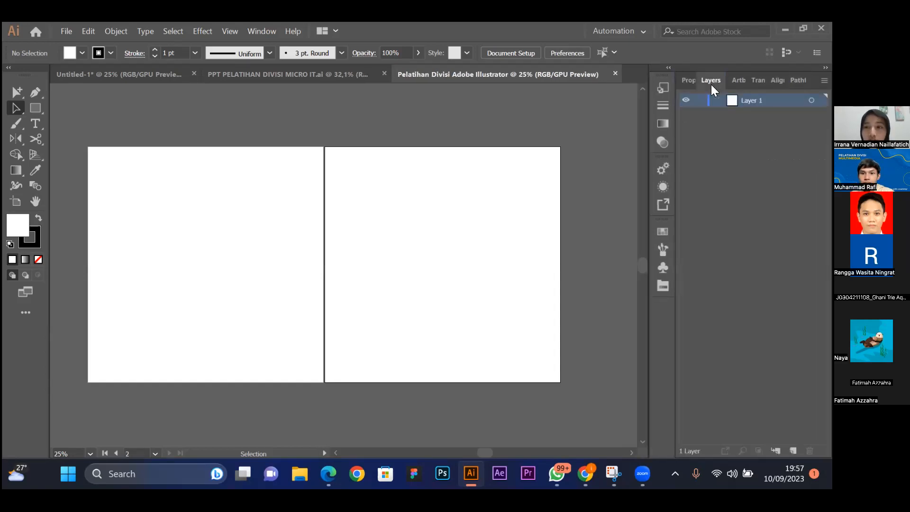
Review the Pathfinder and Properties panels, then open the Swatches panel and look through its colours.
click(798, 80)
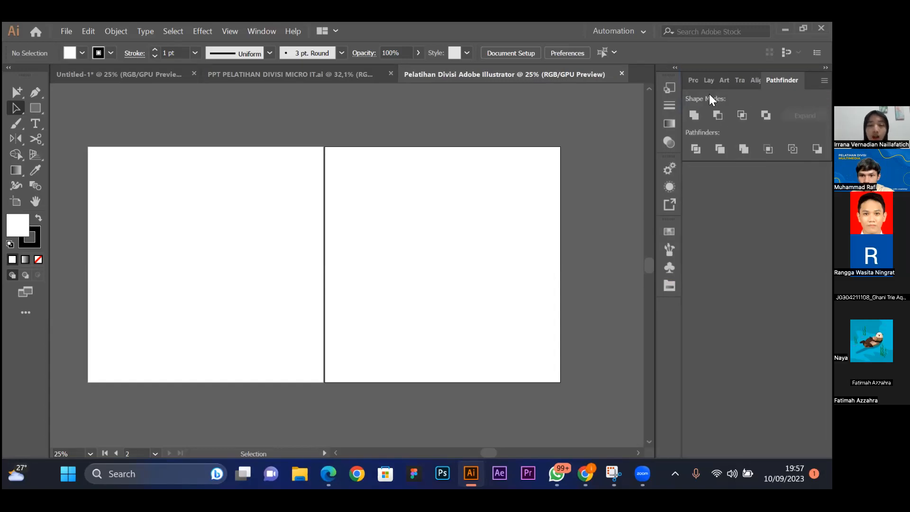
click(692, 79)
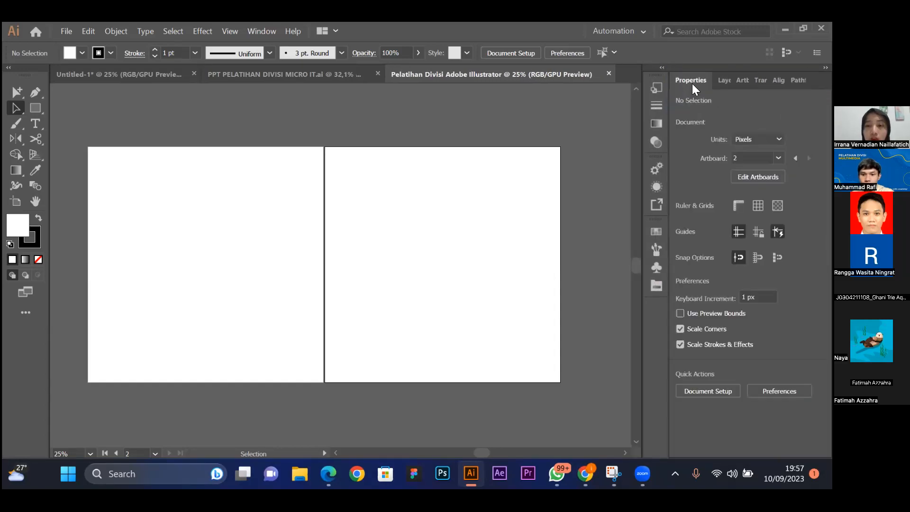
click(656, 232)
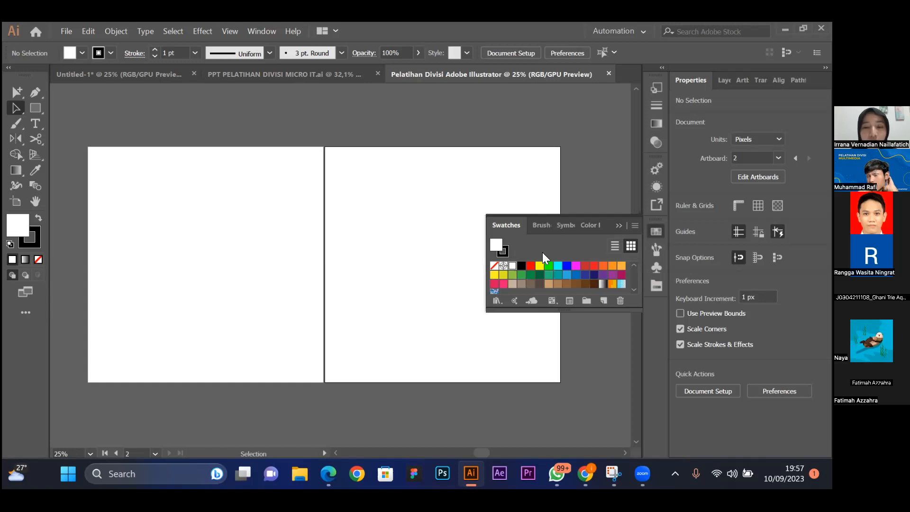
scroll(532, 270, down, 3)
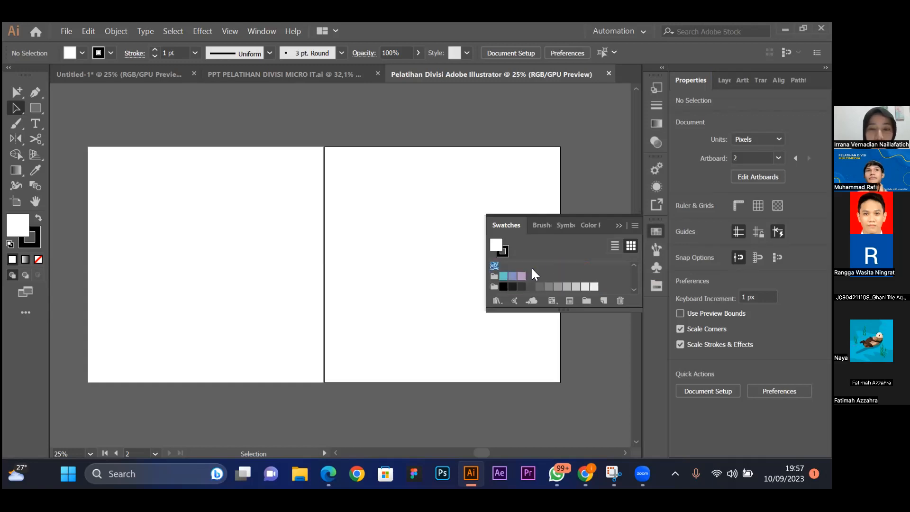
Load the Color Palette swatch library from the Downloads folder, then close its panel.
click(496, 301)
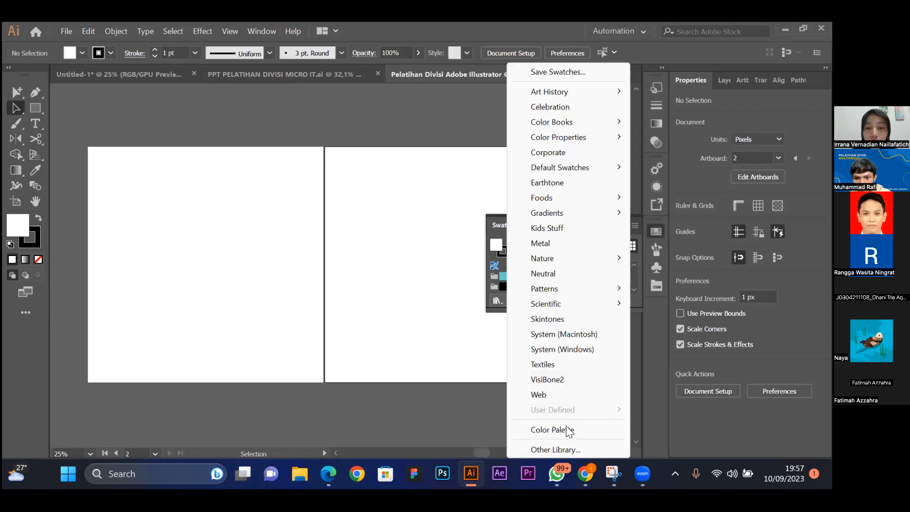
click(556, 448)
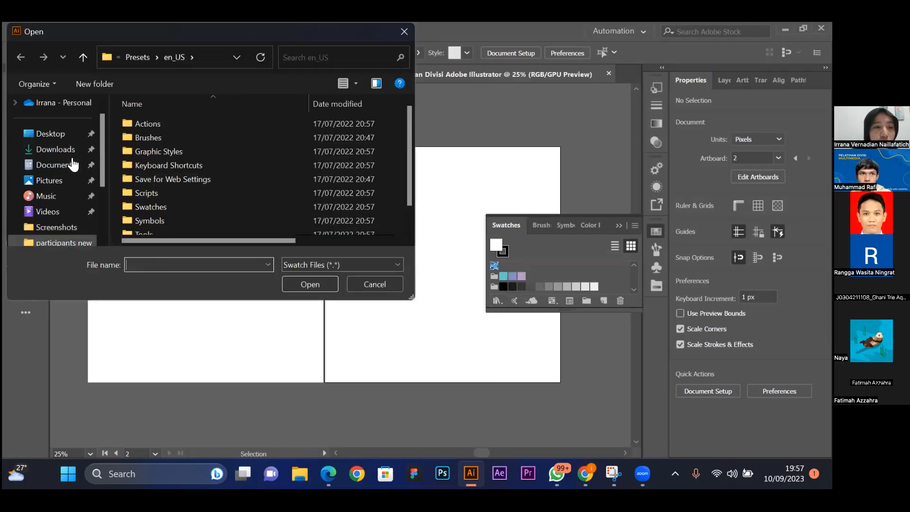
click(56, 164)
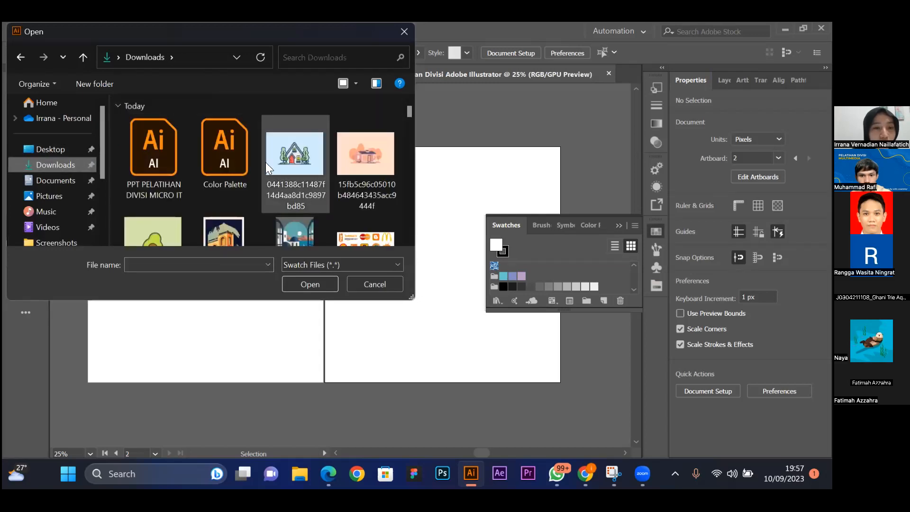
click(220, 160)
click(326, 284)
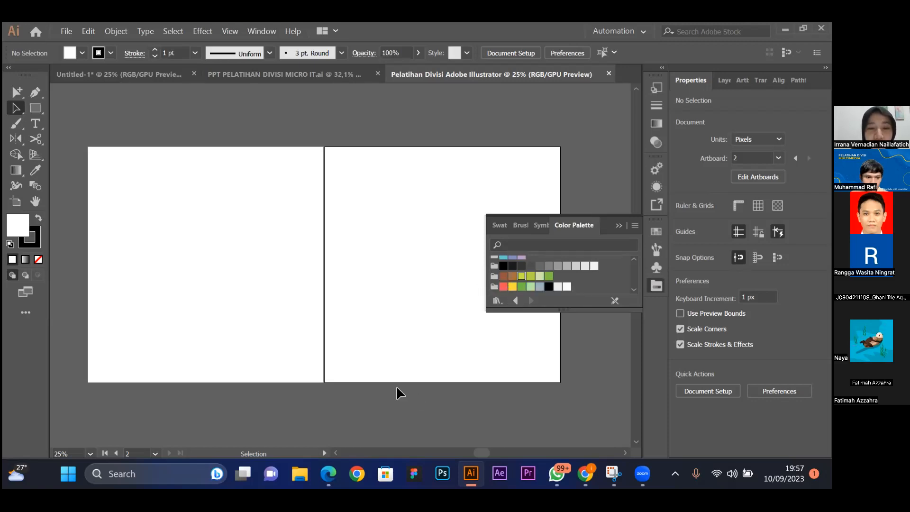
right_click(586, 226)
click(601, 231)
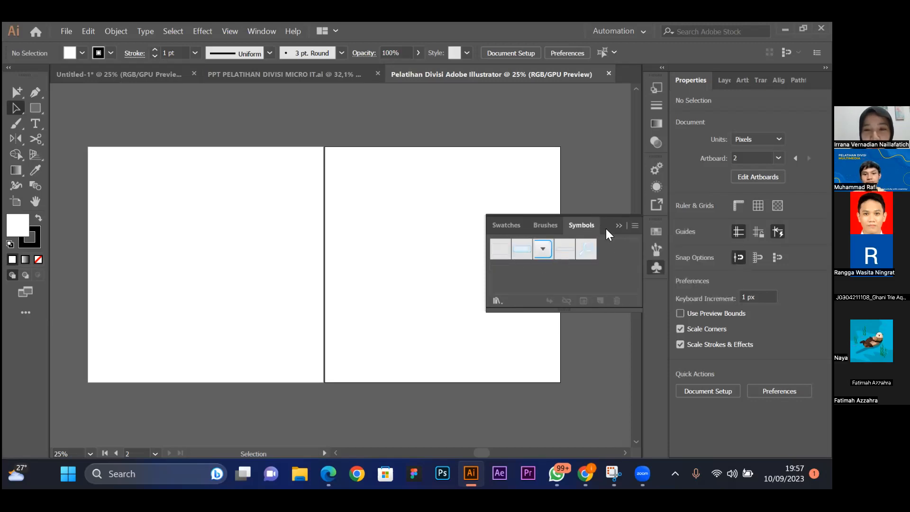
Return to the Swatches panel, collapse it, then pull it out of its dock group and close it.
click(506, 225)
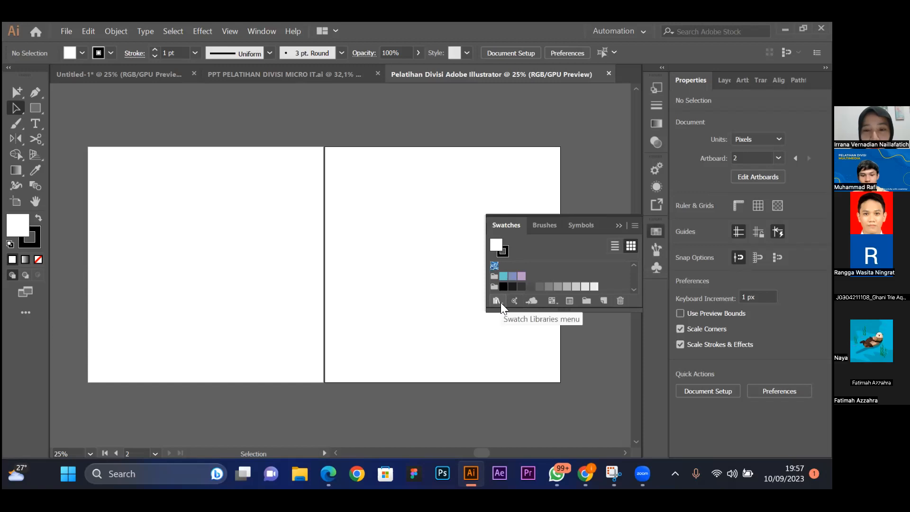
click(619, 226)
drag(656, 232, 431, 231)
click(420, 208)
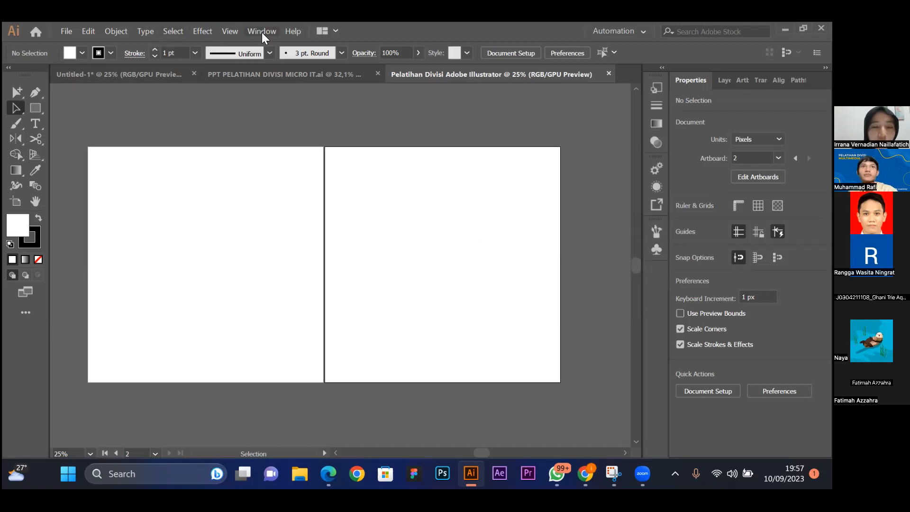
Add the Swatches panel back to the workspace as a separate group at the end of the collapsed dock and expand it.
click(262, 31)
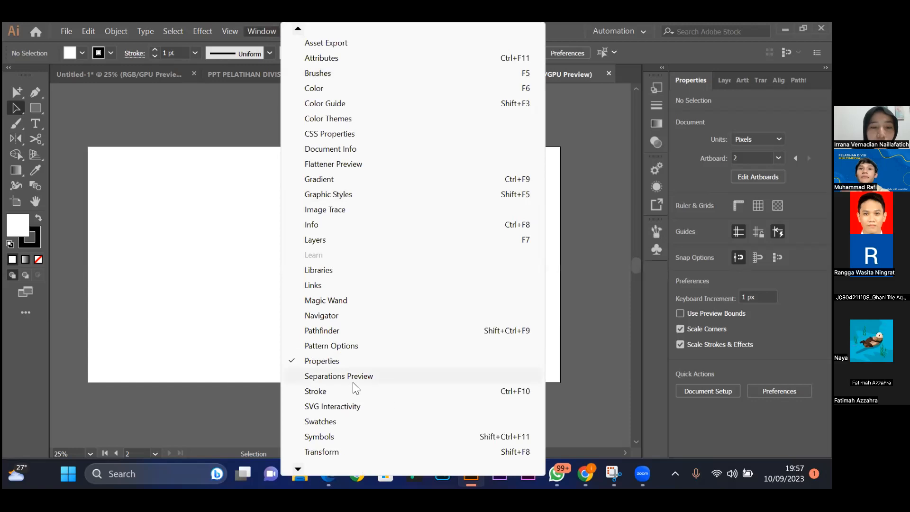
click(332, 424)
drag(497, 215, 652, 271)
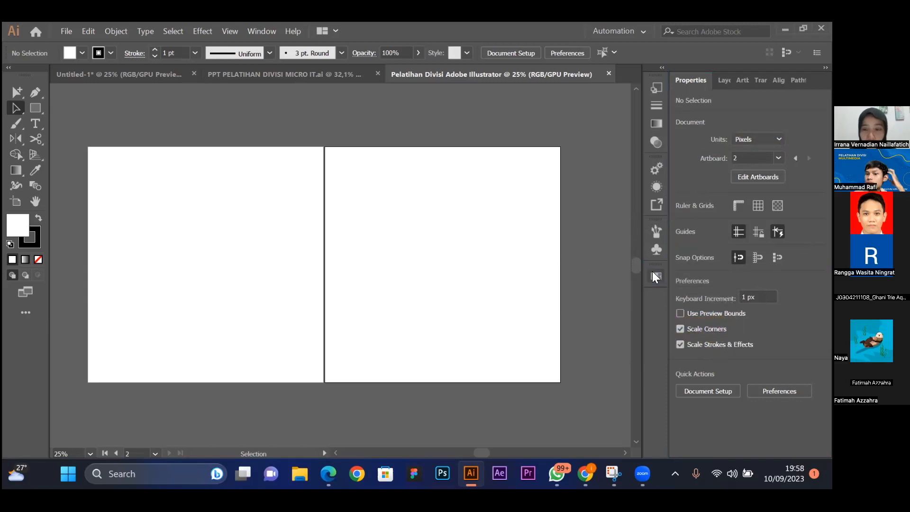
click(656, 276)
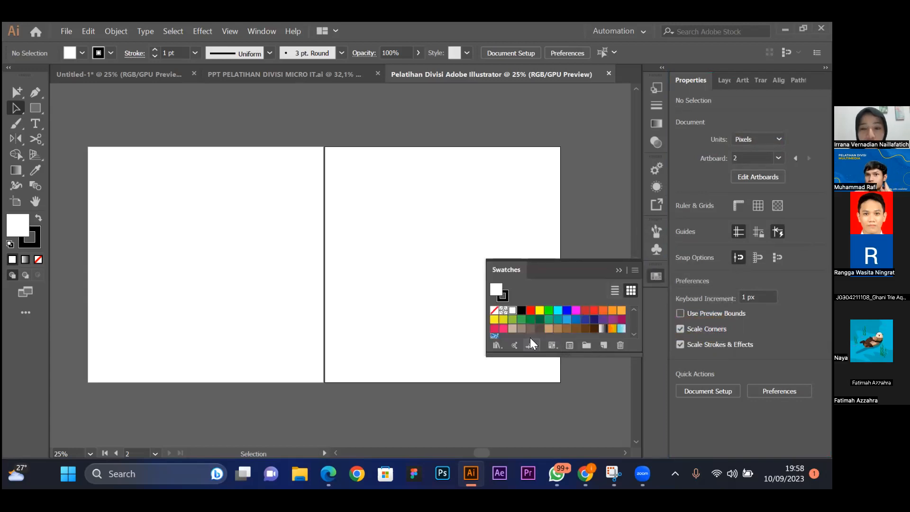
Load the Color Palette swatch library from the Downloads folder, browse its colours and collapse its panel.
click(497, 344)
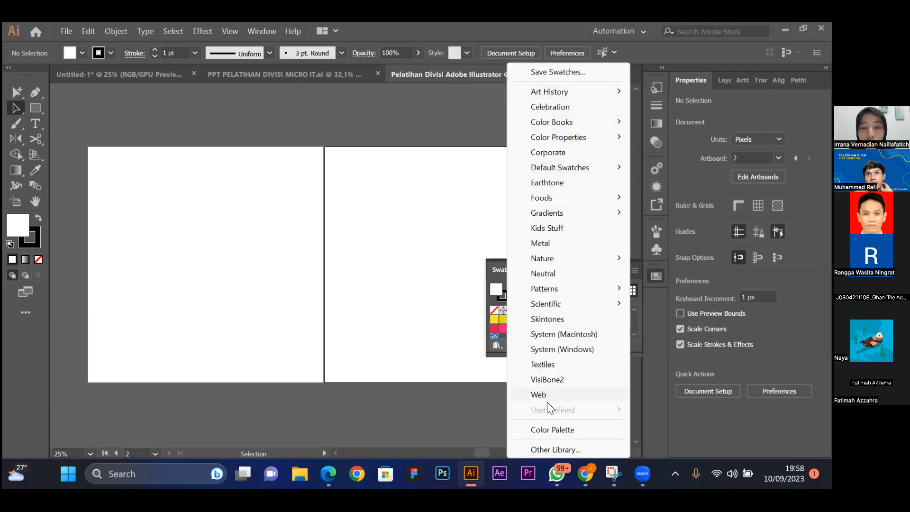
click(564, 449)
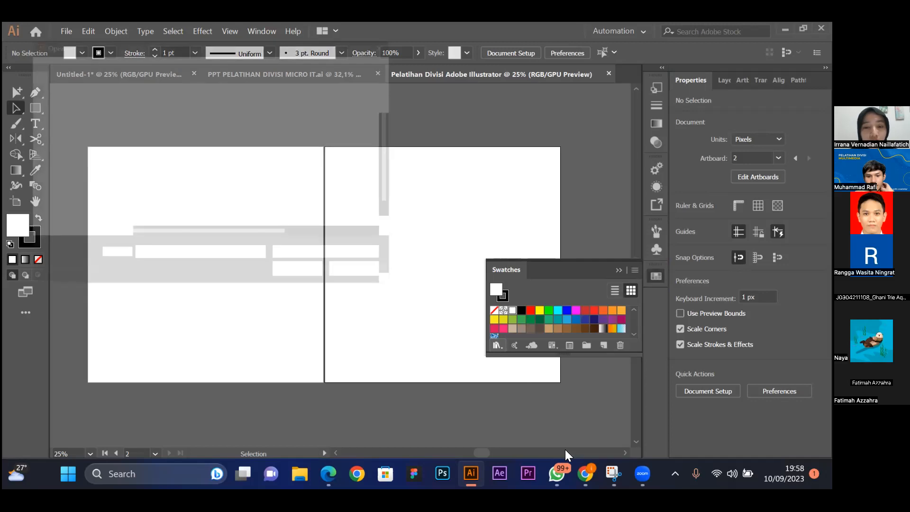
scroll(104, 173, up, 5)
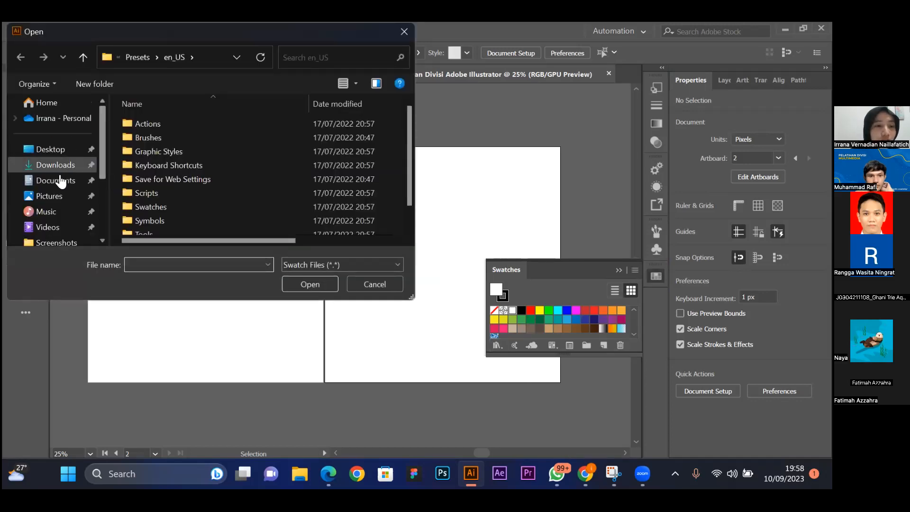
click(67, 165)
click(221, 152)
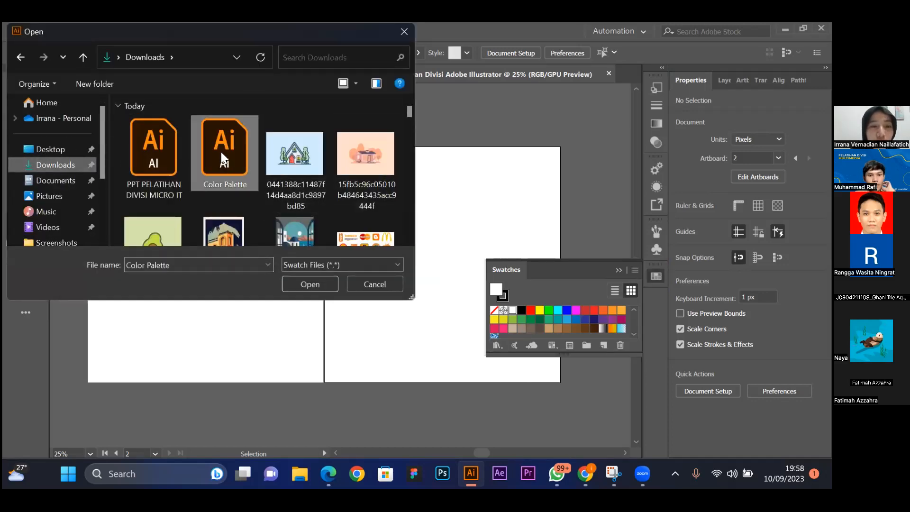
click(312, 286)
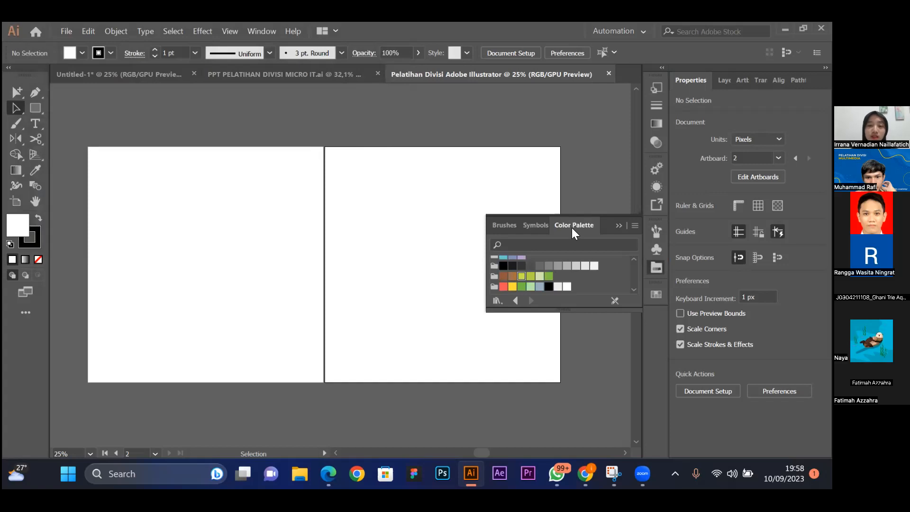
scroll(569, 279, up, 3)
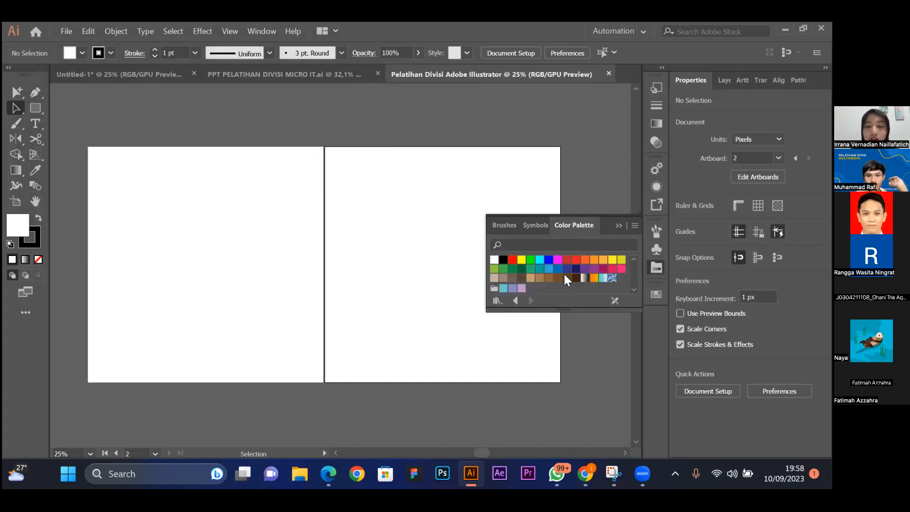
scroll(511, 276, down, 3)
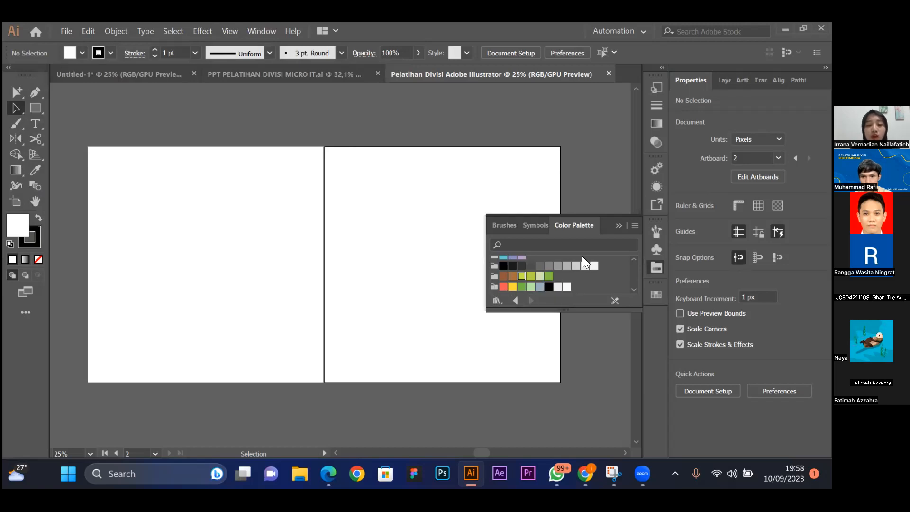
click(618, 225)
scroll(374, 182, up, 4)
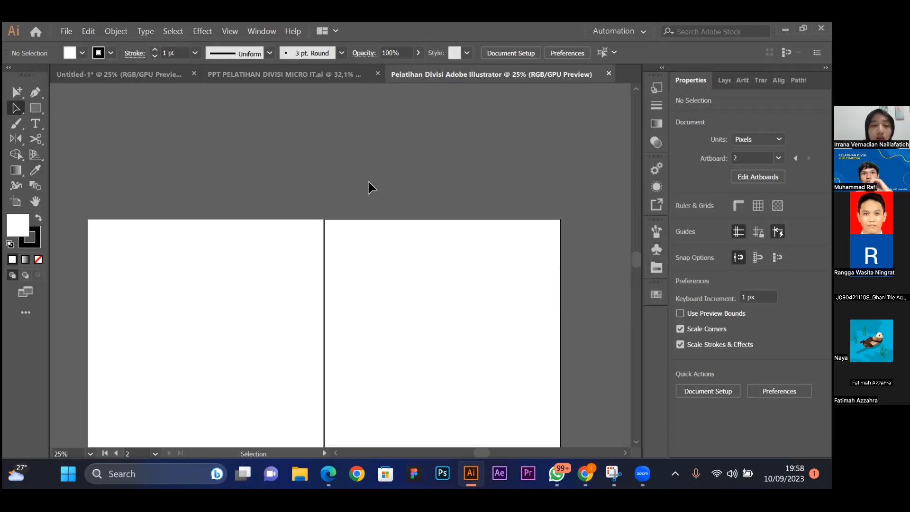
click(63, 31)
click(137, 252)
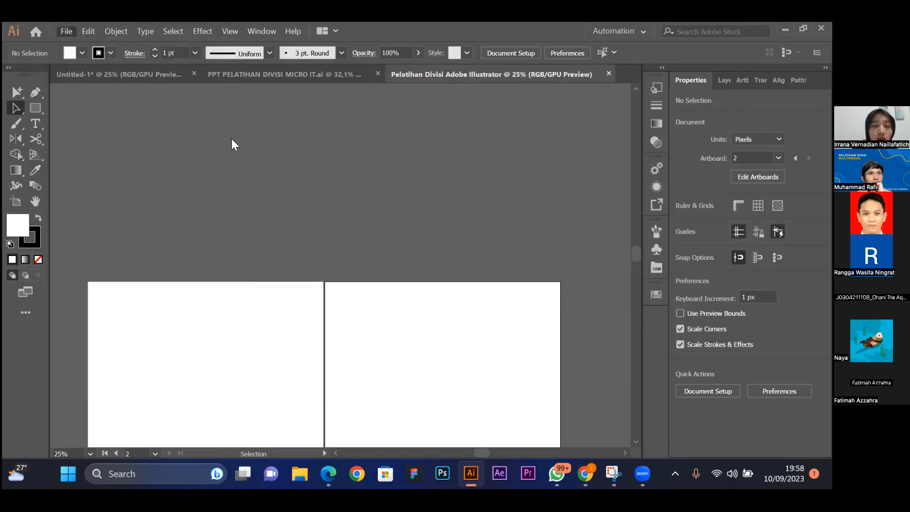
click(366, 341)
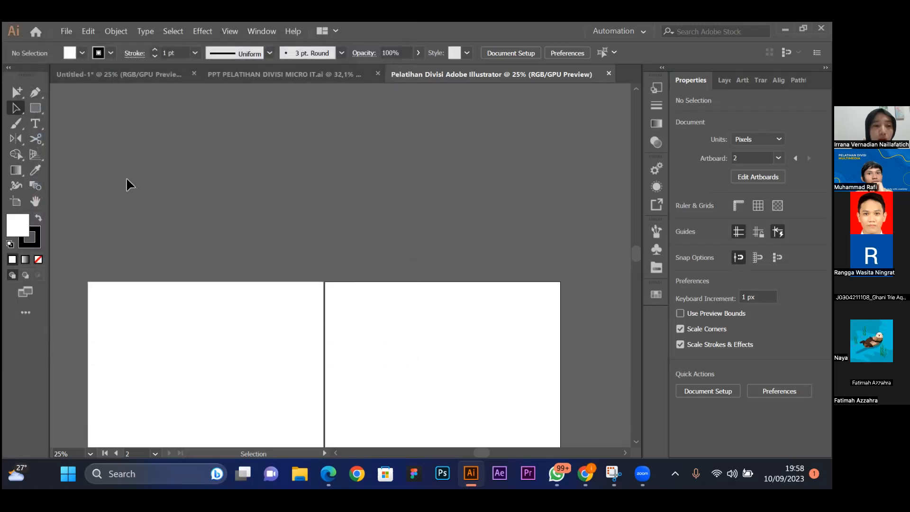
scroll(342, 396, down, 3)
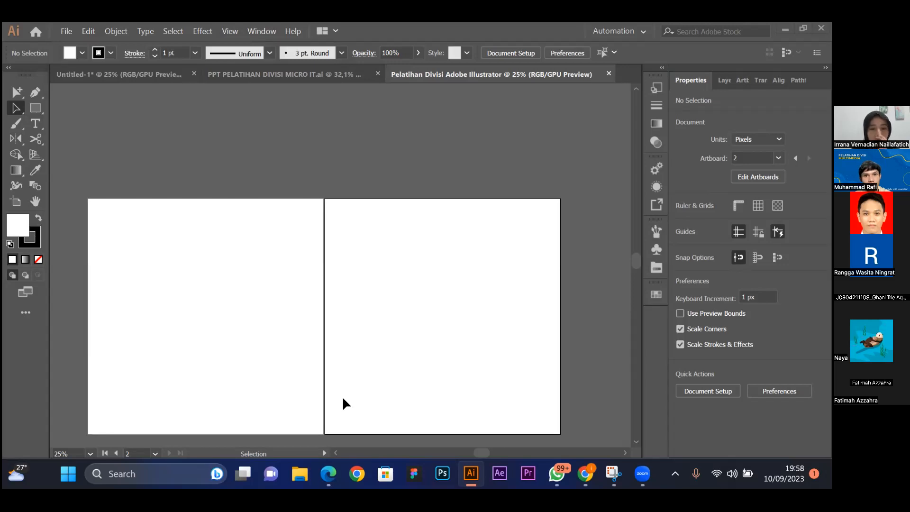
scroll(180, 166, up, 2)
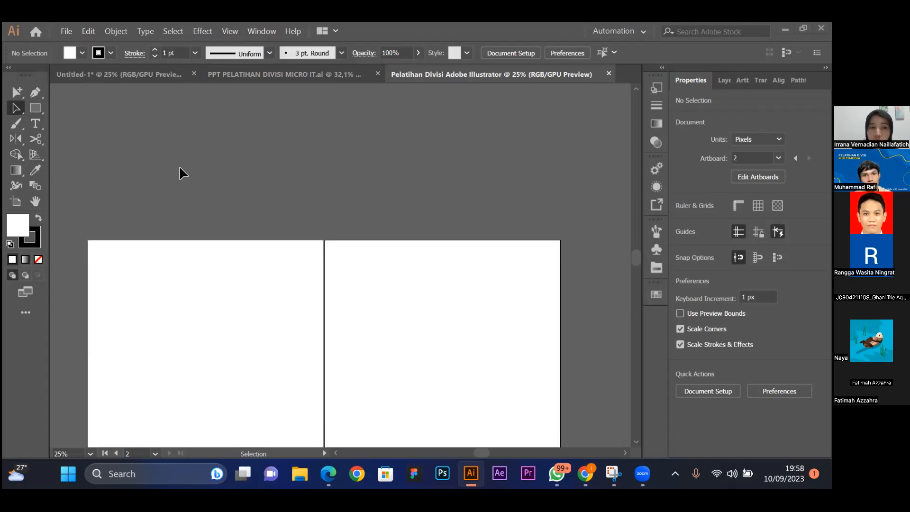
click(66, 32)
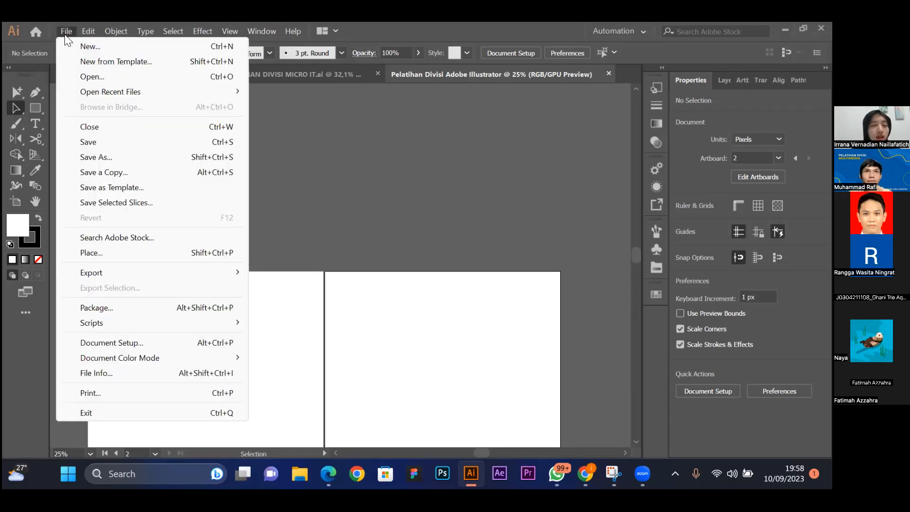
click(115, 252)
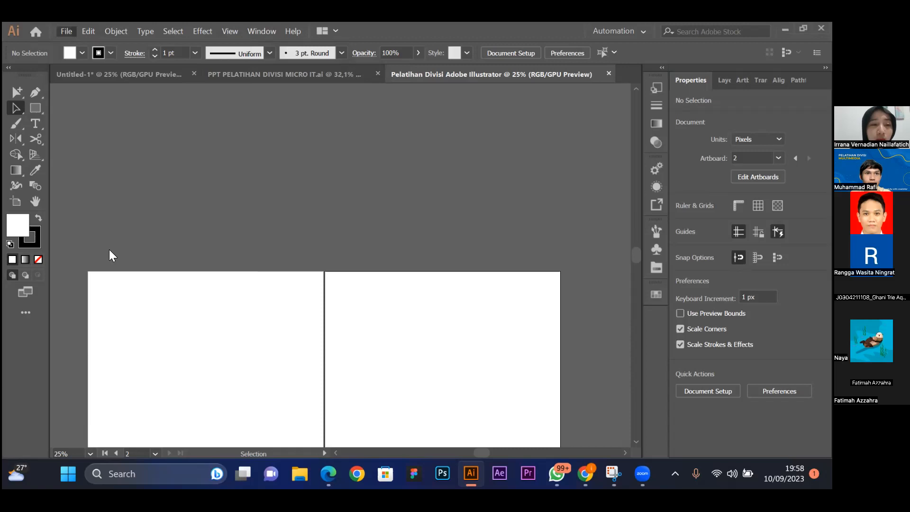
click(400, 33)
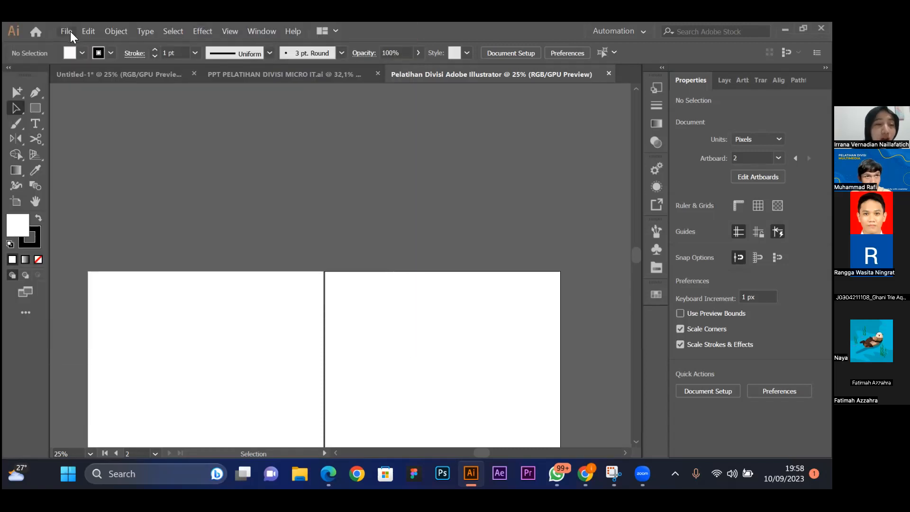
Place the image 4951053 from the Downloads folder as a linked file, starting above the first artboard and in line with its left edge.
click(70, 32)
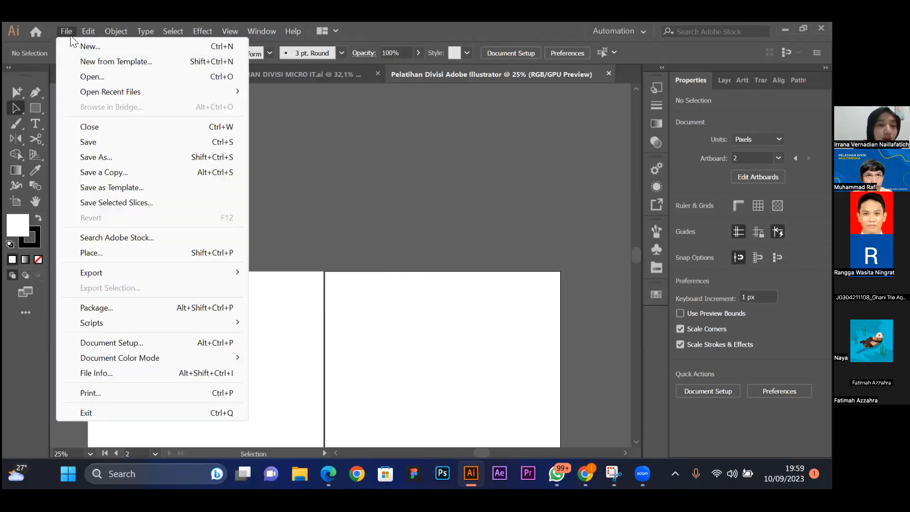
click(111, 256)
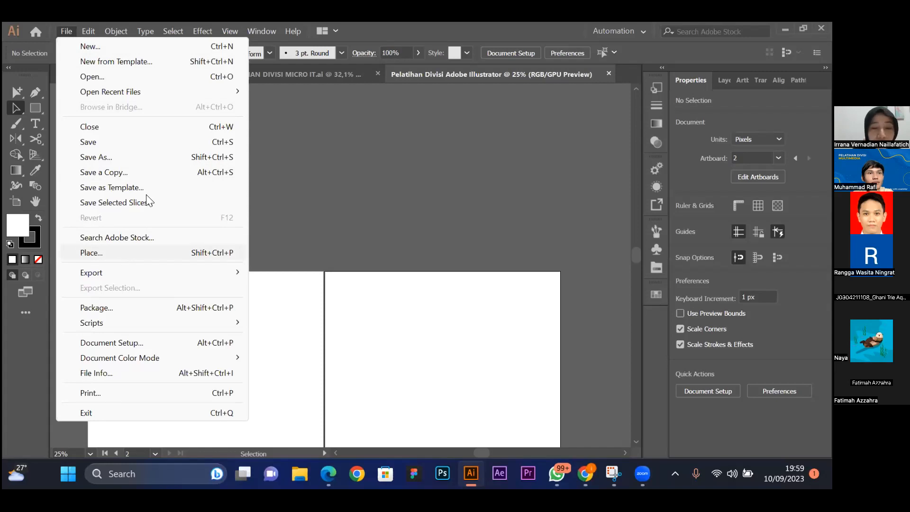
scroll(214, 180, down, 5)
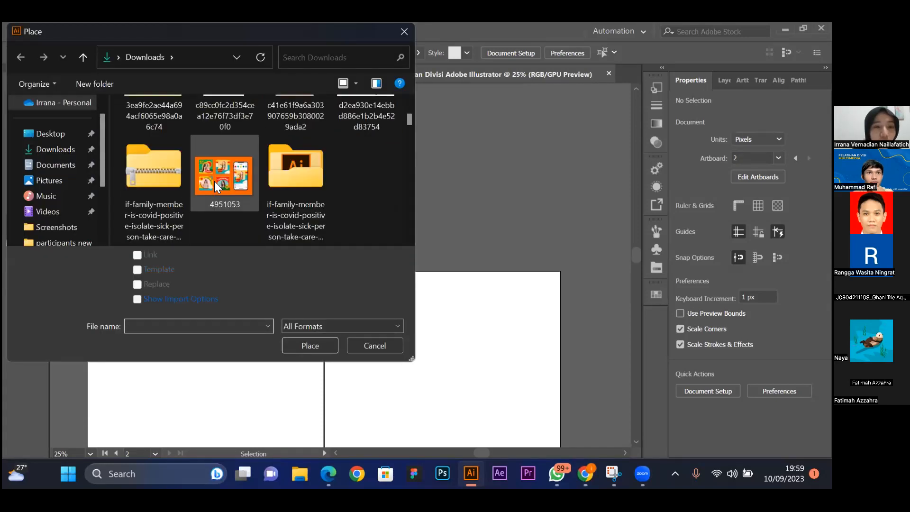
click(223, 179)
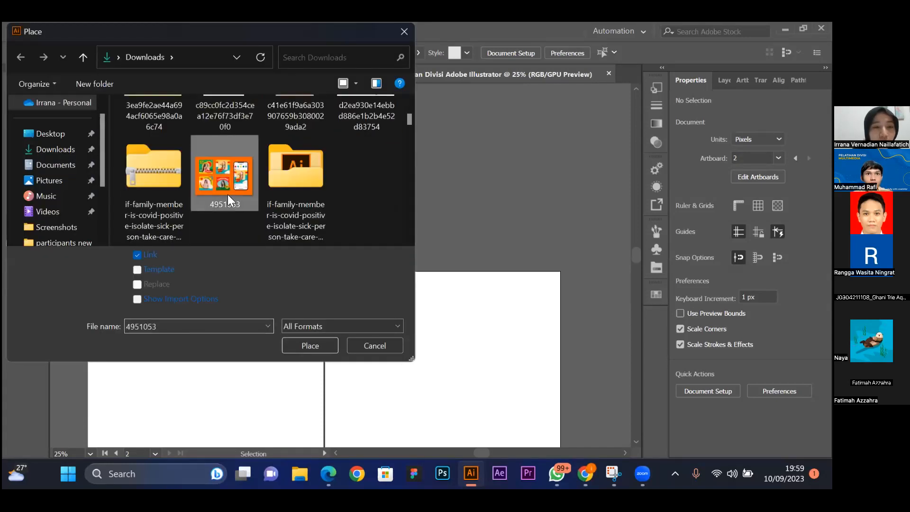
click(310, 345)
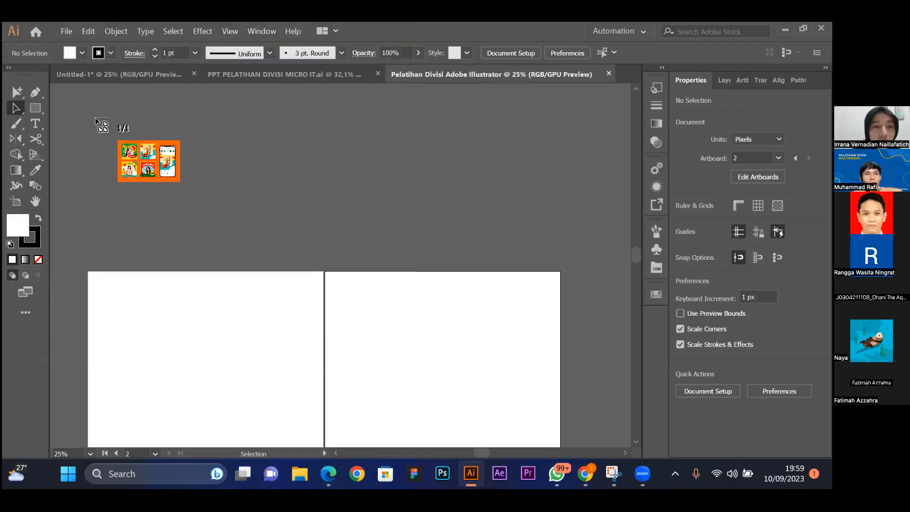
click(87, 116)
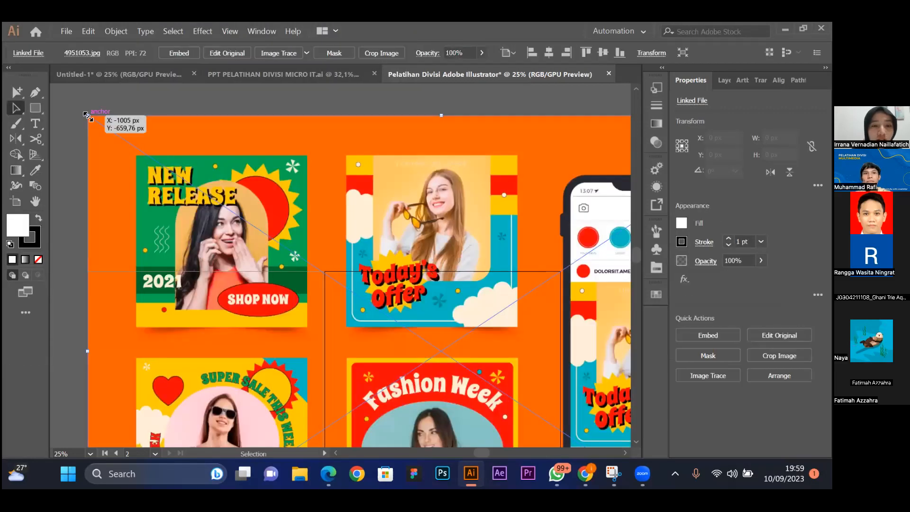
Try to resize the placed image freely from its lower-right corner with the Selection tool, undoing each attempt.
scroll(270, 230, down, 3)
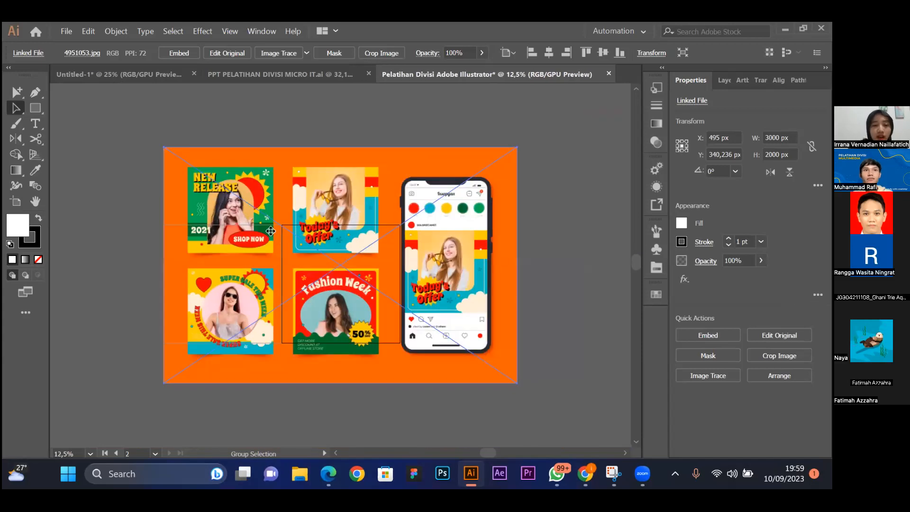
click(526, 272)
click(390, 254)
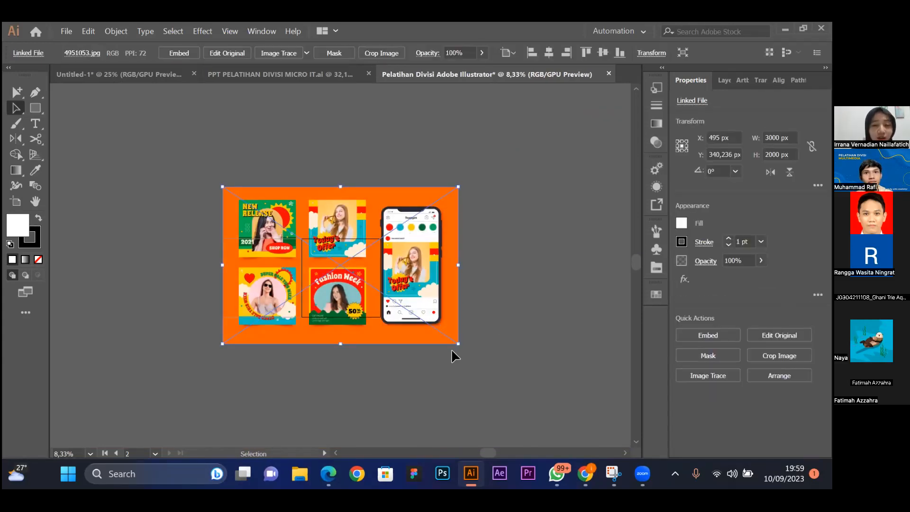
click(507, 296)
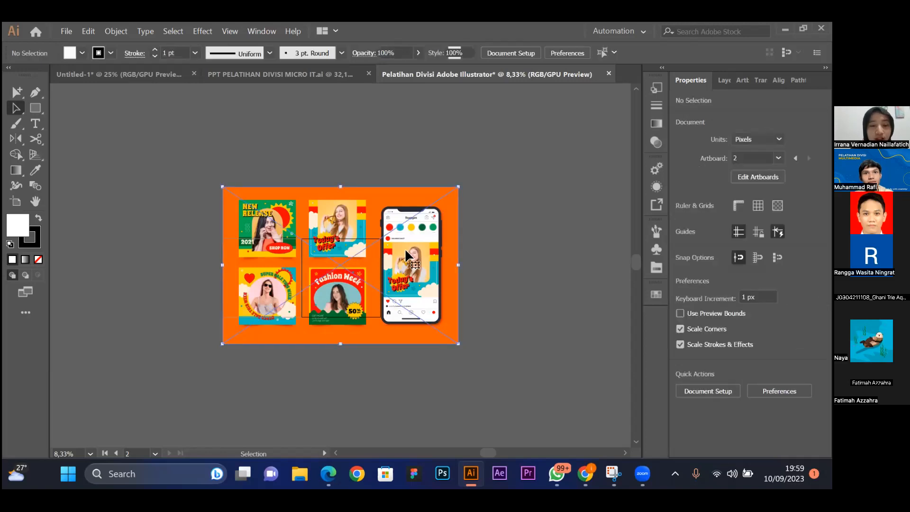
click(405, 248)
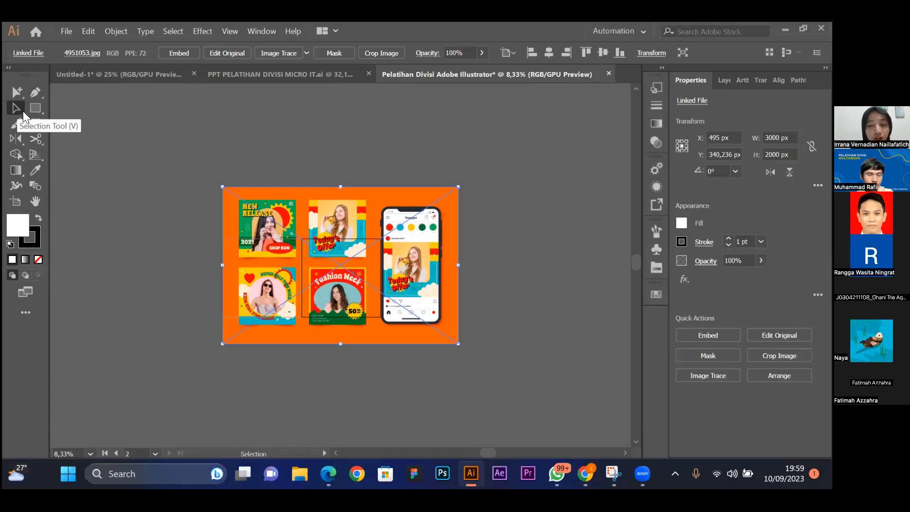
click(503, 235)
click(396, 247)
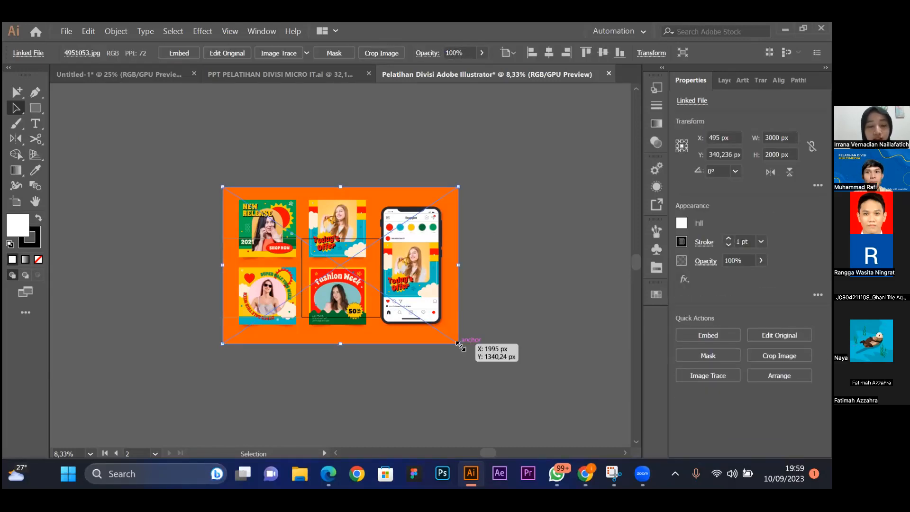
drag(460, 344, 387, 120)
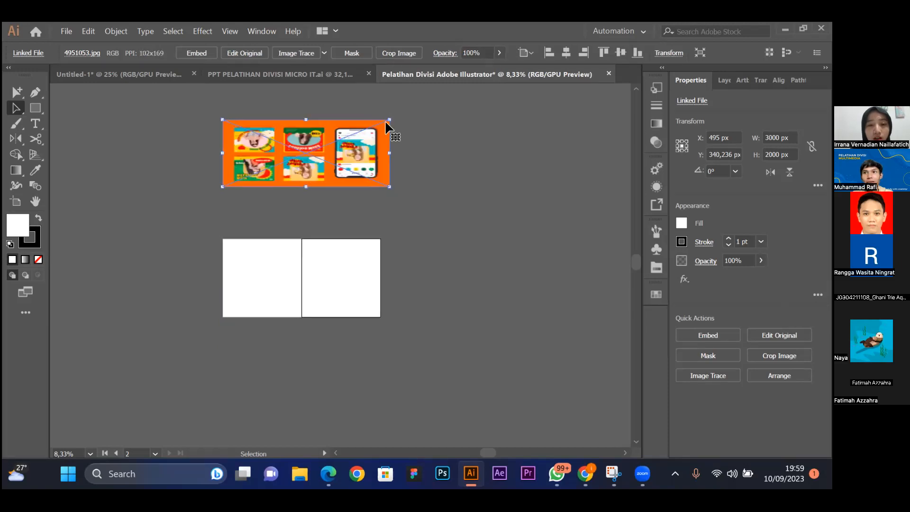
key(ctrl+z)
drag(458, 345, 355, 242)
key(ctrl+z)
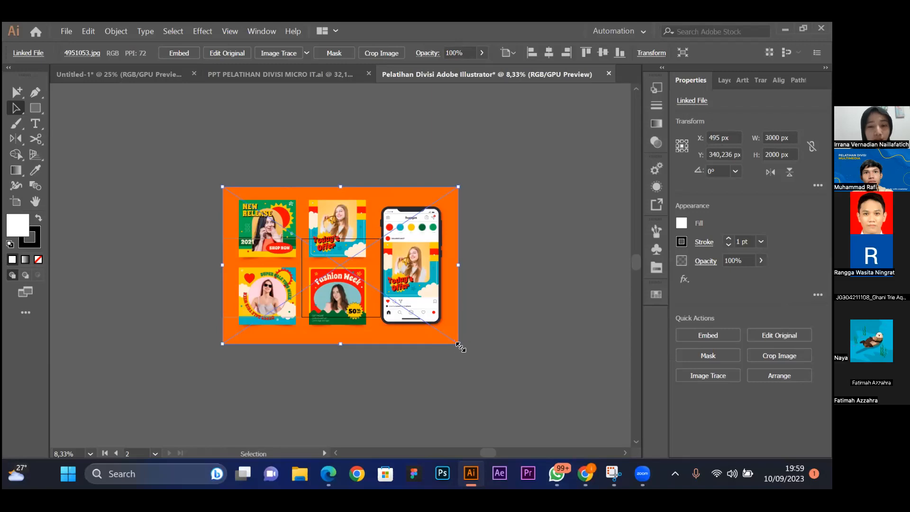
Scale the placed image down proportionally to about 890 × 593 px, keeping its upper-left corner in place, and deselect it.
drag(459, 344, 292, 244)
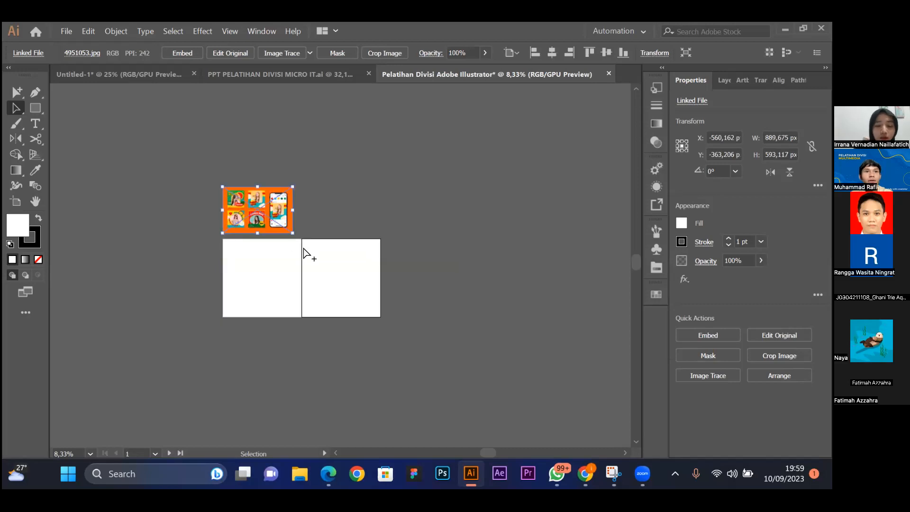
key(ctrl+plus)
key(ctrl+plus)
key(ctrl+plus)
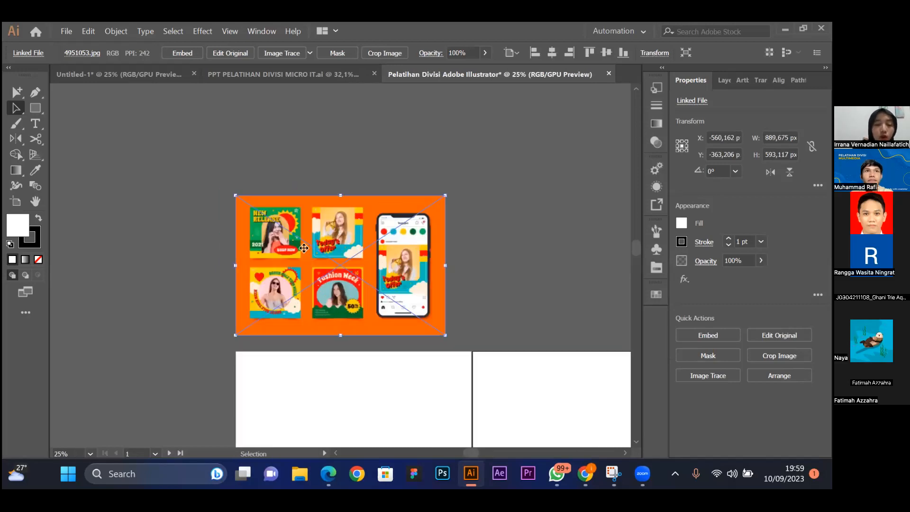
scroll(378, 232, right, 3)
click(378, 232)
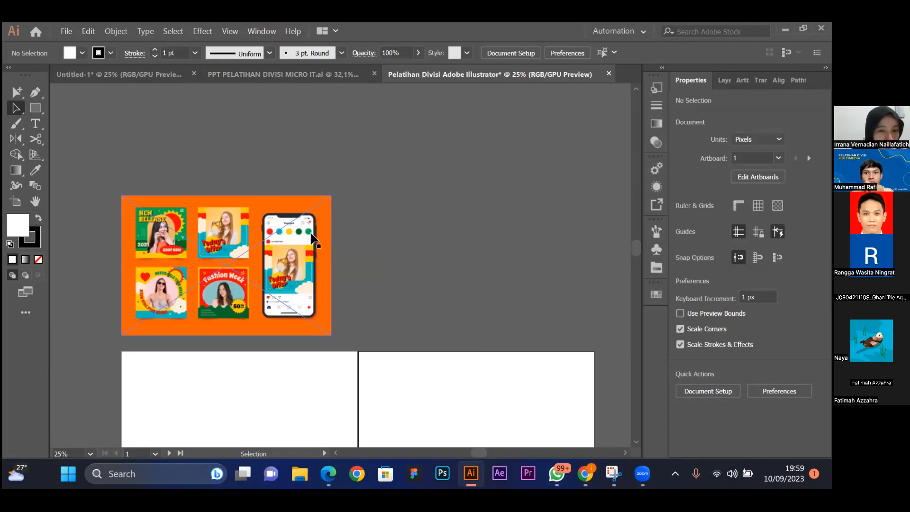
click(270, 226)
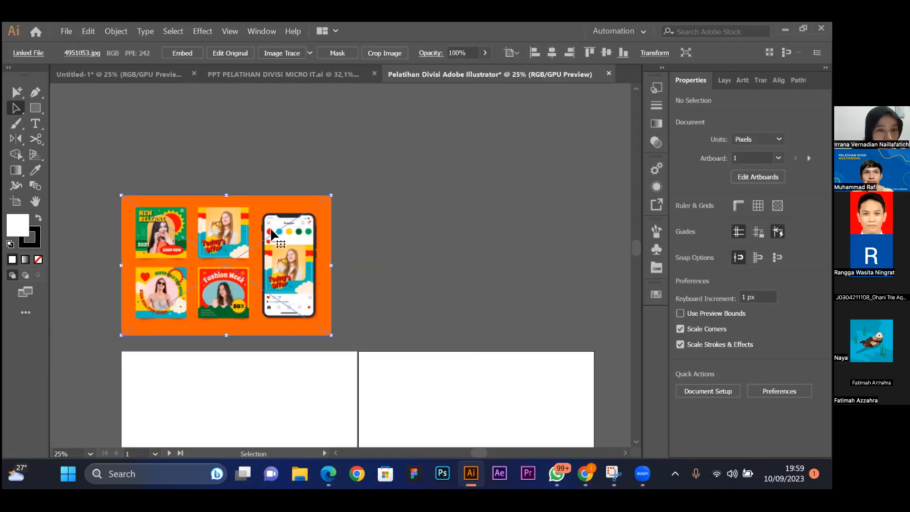
click(434, 203)
scroll(414, 218, down, 3)
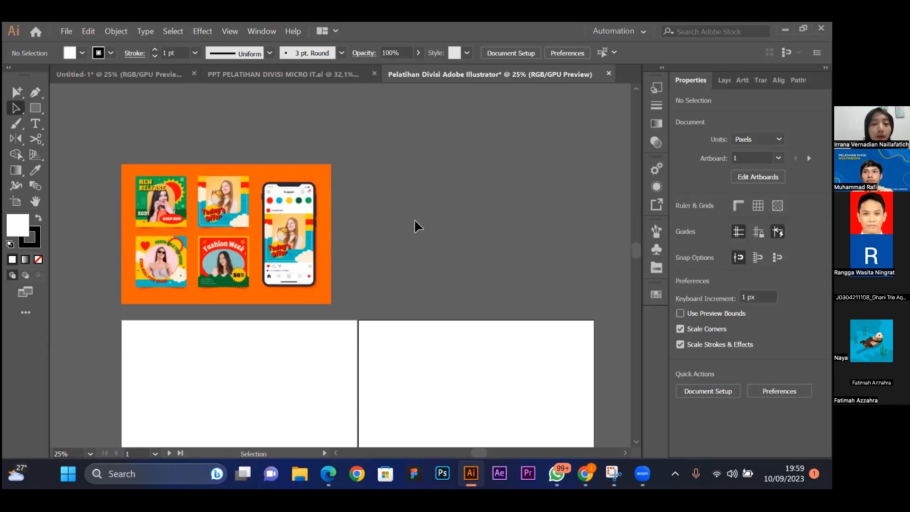
Draw a white rectangle about 972 × 110 px to the right of the image, then delete it.
click(38, 111)
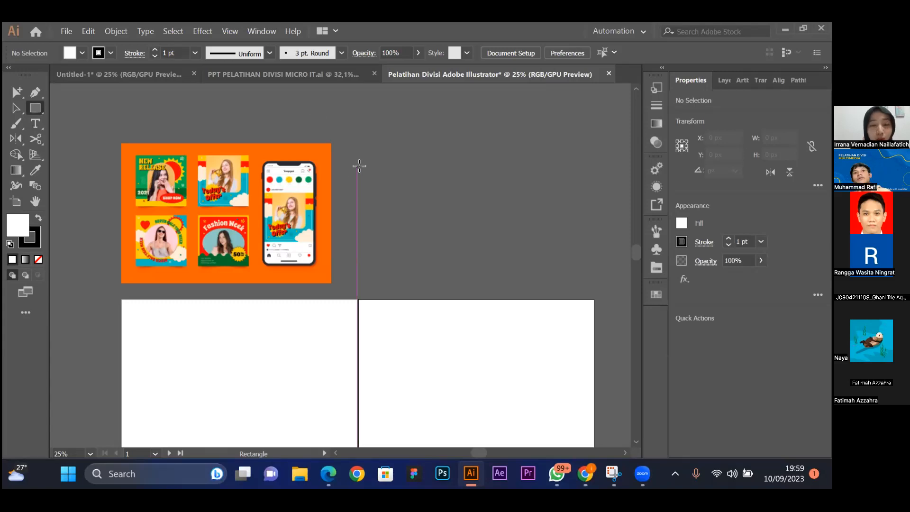
drag(359, 165, 588, 192)
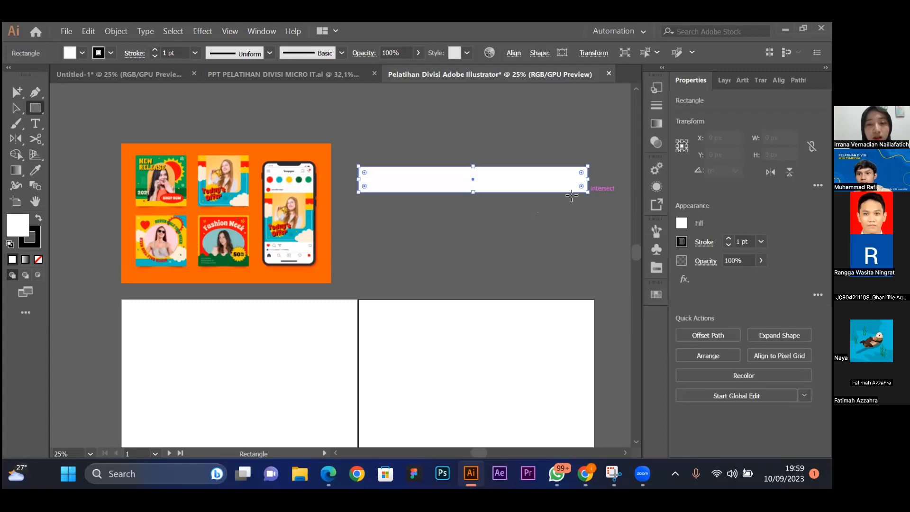
key(v)
click(541, 242)
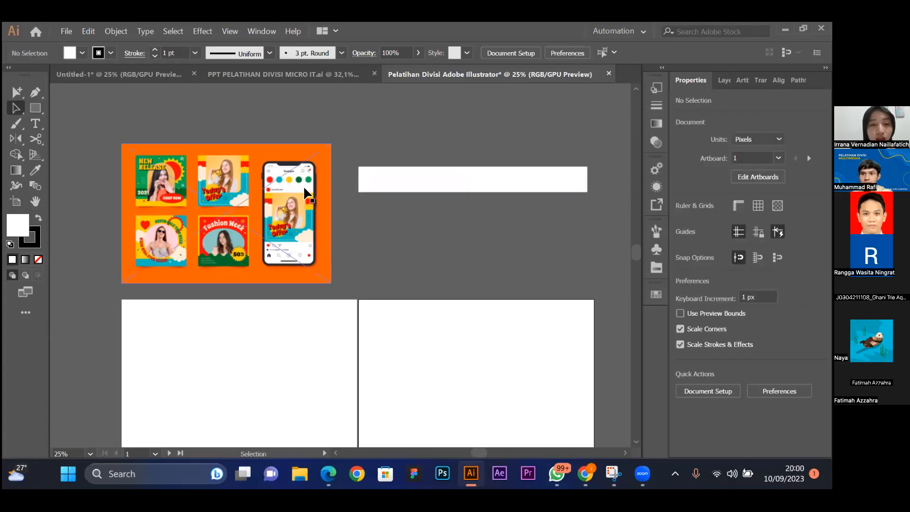
click(444, 180)
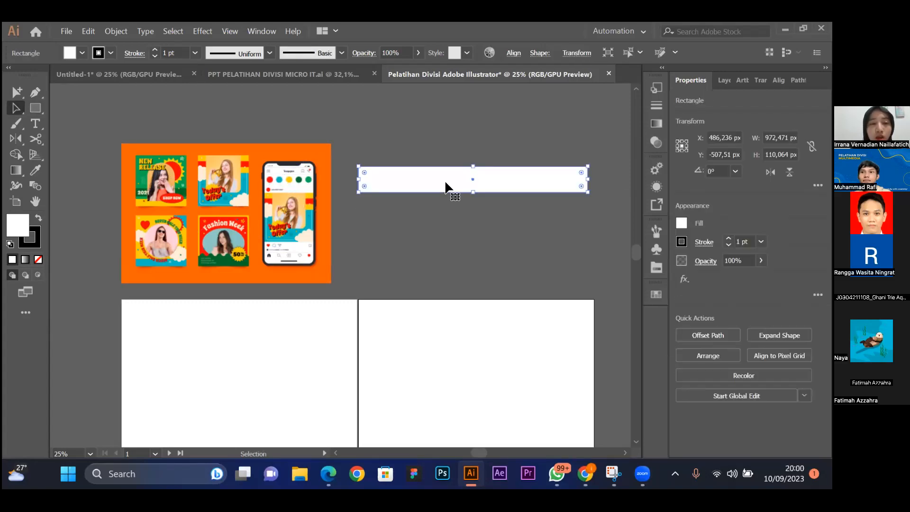
key(Delete)
Draw a small square about 127 px wide beside the image, then undo back to before the image's scaling.
click(35, 108)
drag(374, 176, 405, 207)
key(v)
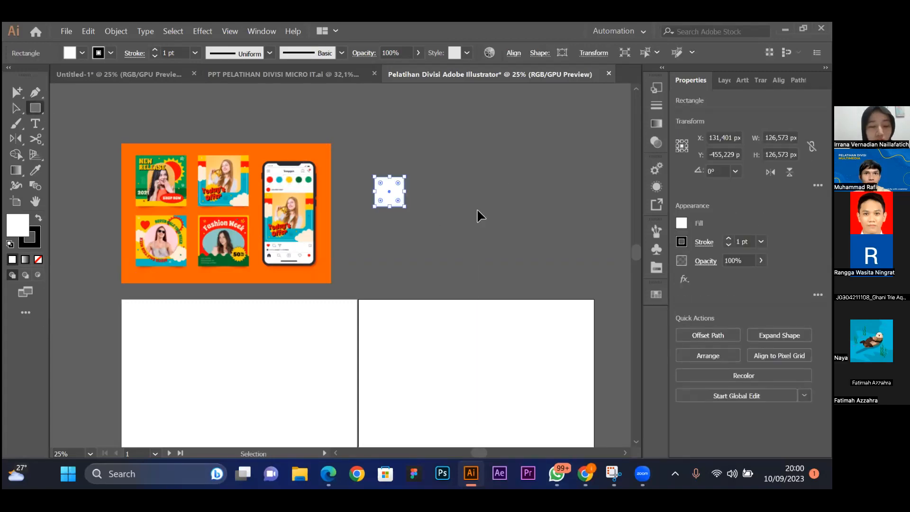
key(ctrl+z)
key(ctrl+z)
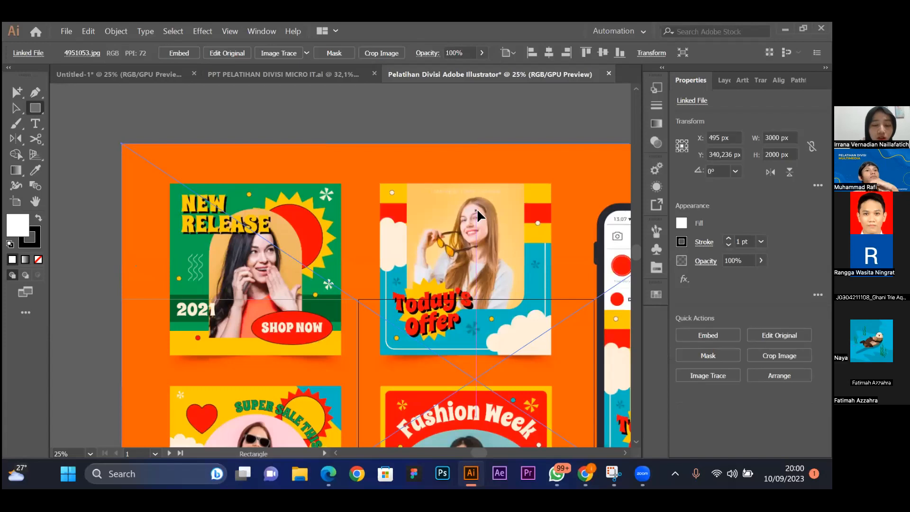
Scale the placed image down proportionally to about 834 × 556 px so it fits above the first artboard.
key(ctrl+minus)
drag(516, 382, 502, 373)
drag(298, 222, 292, 230)
key(ctrl+plus)
key(ctrl+plus)
key(ctrl+plus)
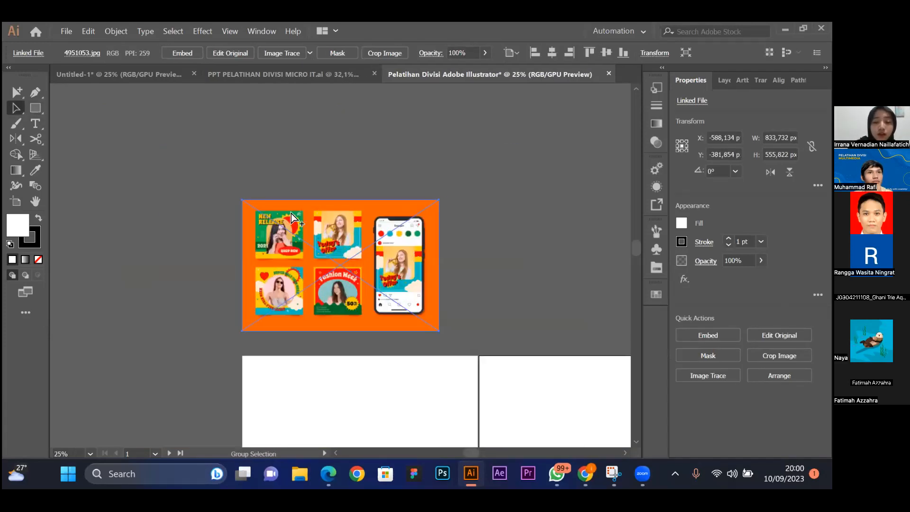
scroll(291, 213, right, 1)
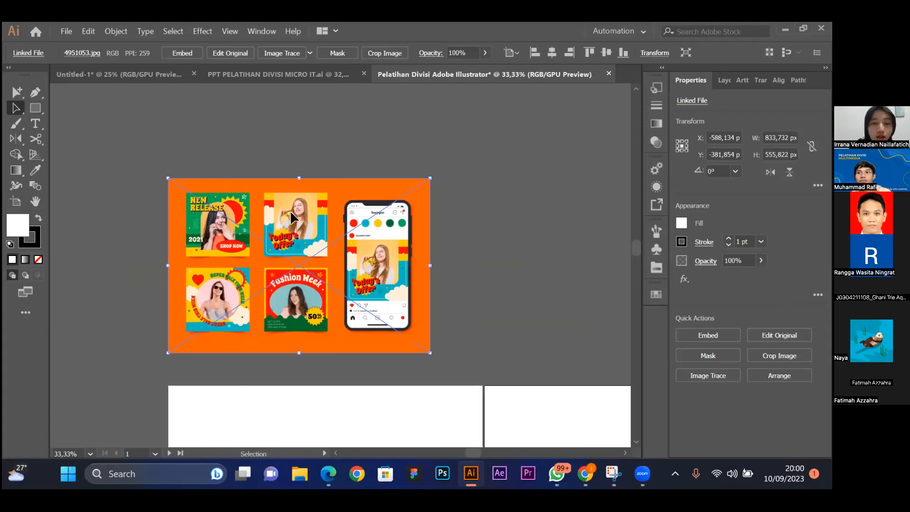
Draw a white rectangle about 604 × 78 px to the right of the placed image.
click(36, 107)
drag(400, 198, 589, 223)
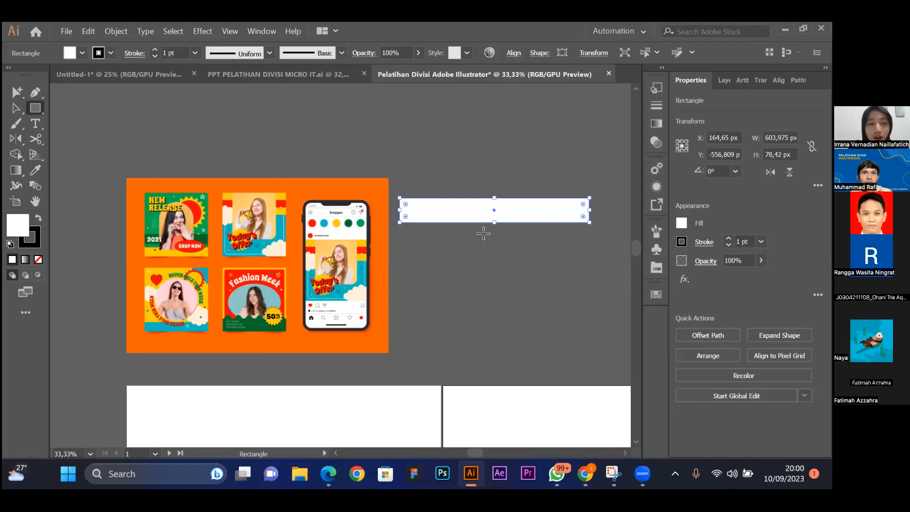
key(v)
click(473, 258)
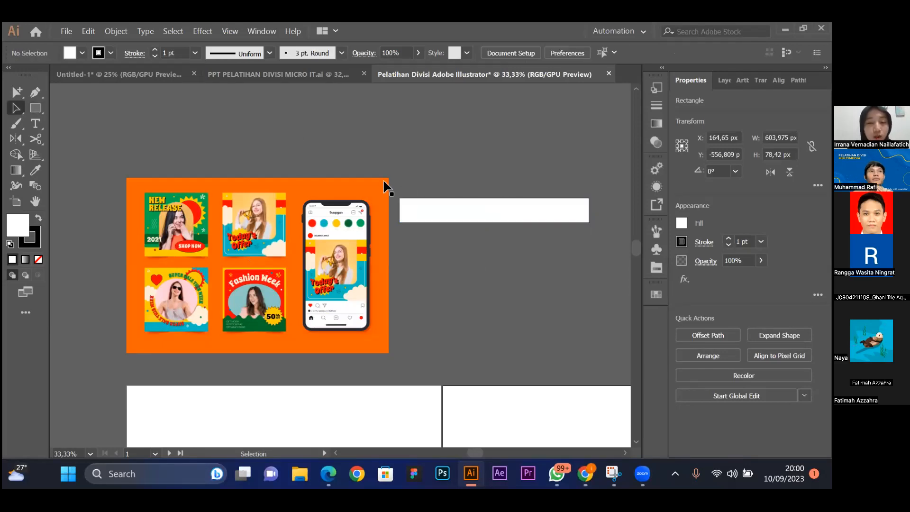
Split the white rectangle into a grid of 1 row and 5 columns with a 0 px gutter, using the preview.
click(461, 204)
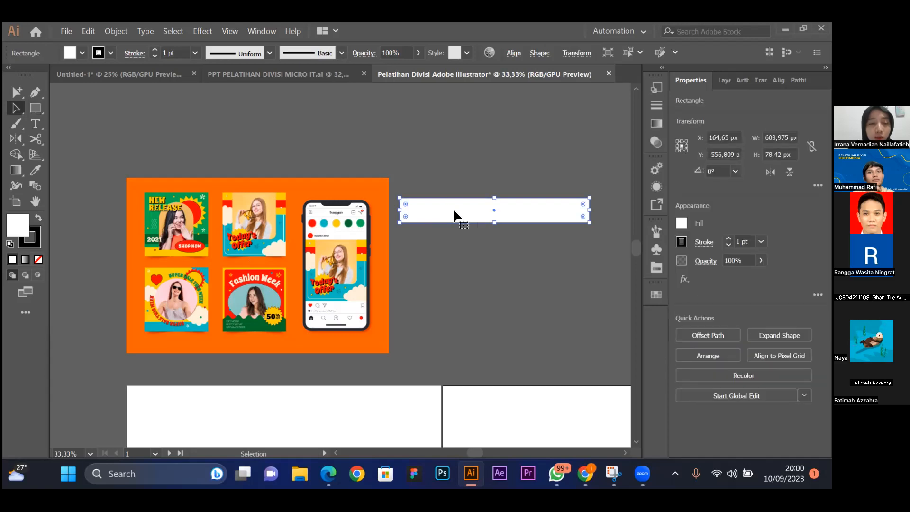
click(115, 31)
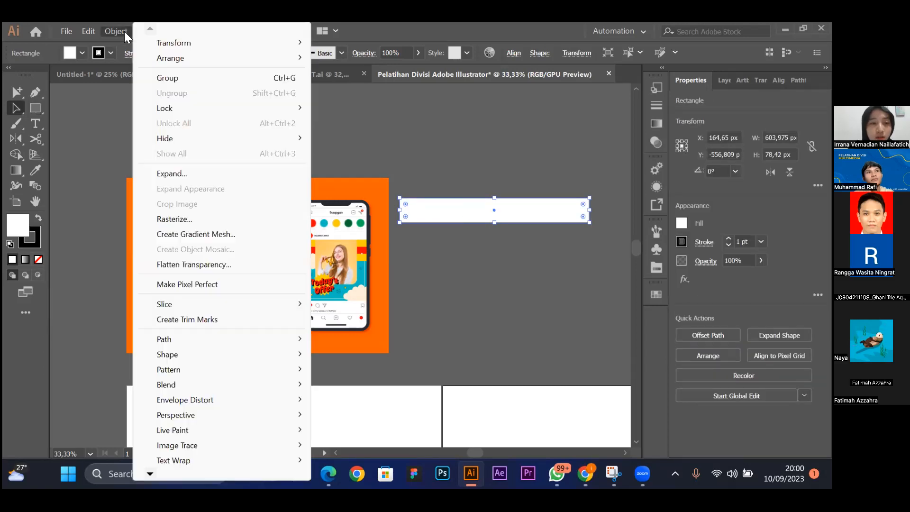
mouse_move(299, 339)
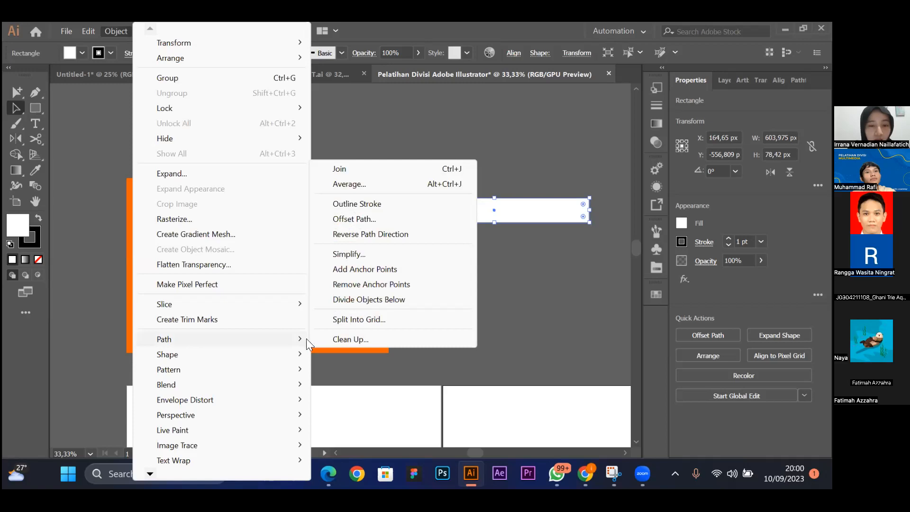
click(396, 319)
drag(659, 165, 349, 142)
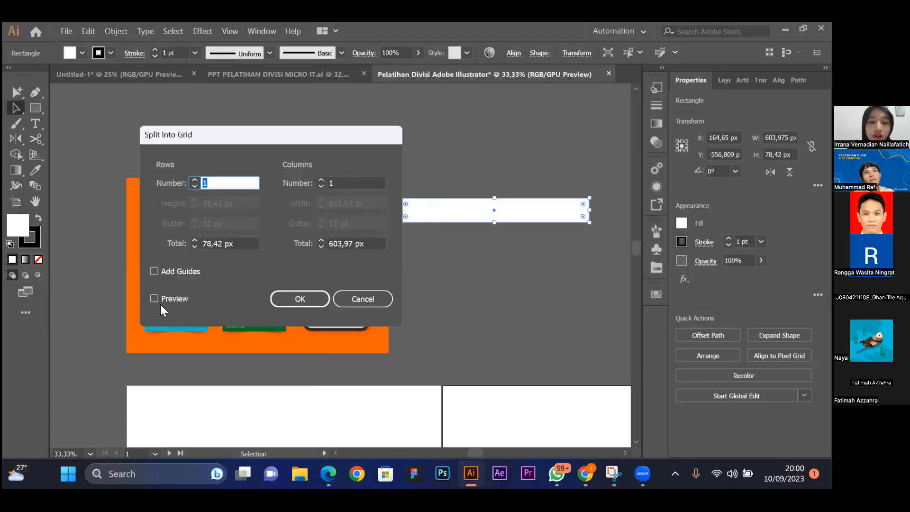
click(165, 299)
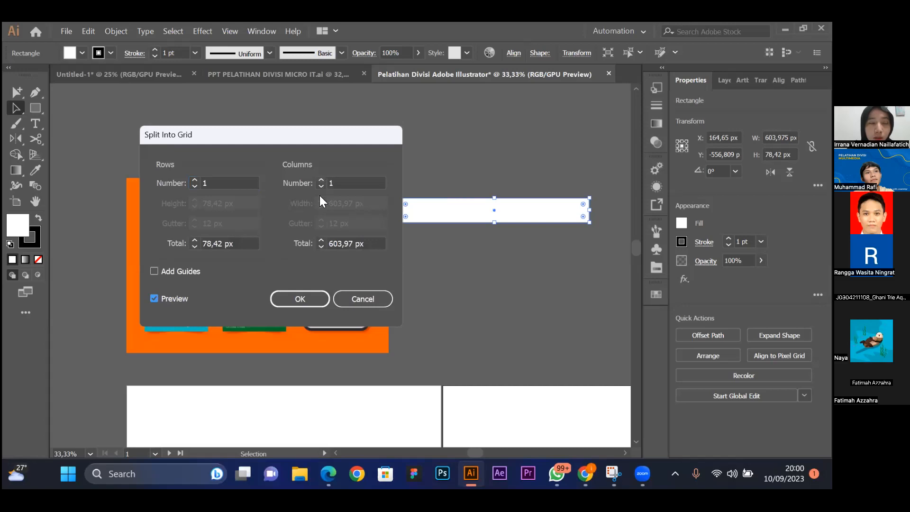
click(322, 180)
click(321, 180)
click(321, 180)
click(321, 180)
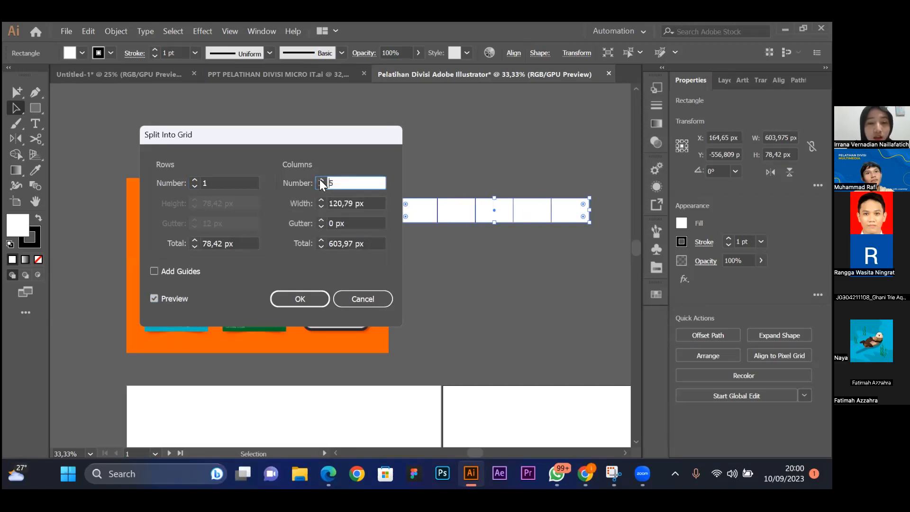
click(298, 298)
click(460, 258)
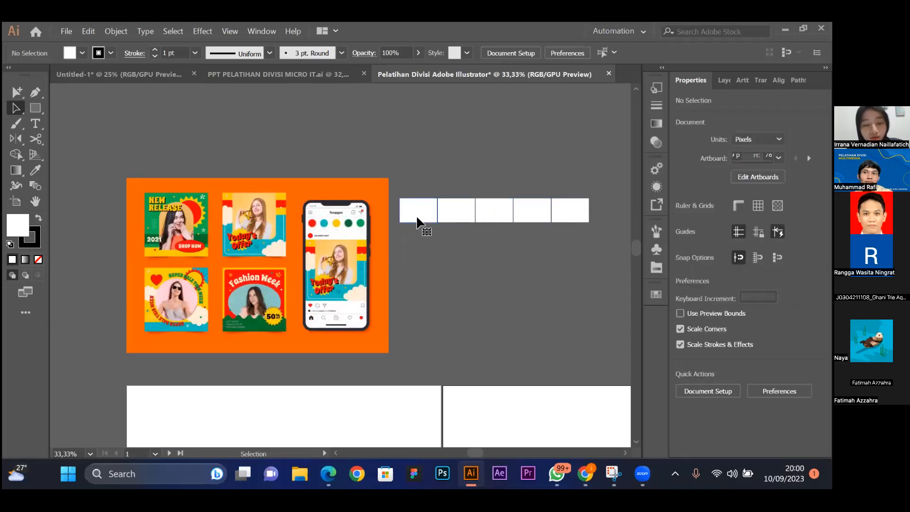
Fill the first grid cell with the red sampled from the first story circle on the image's phone using the Eyedropper.
click(418, 218)
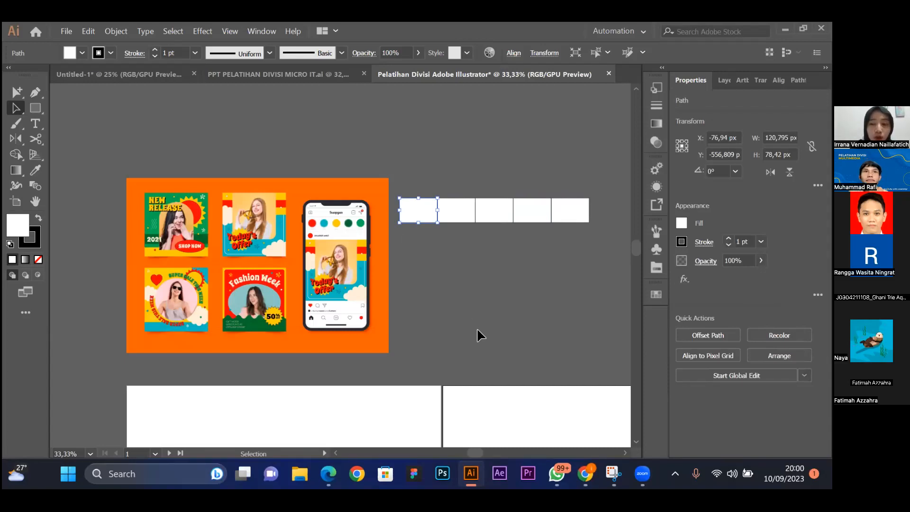
key(i)
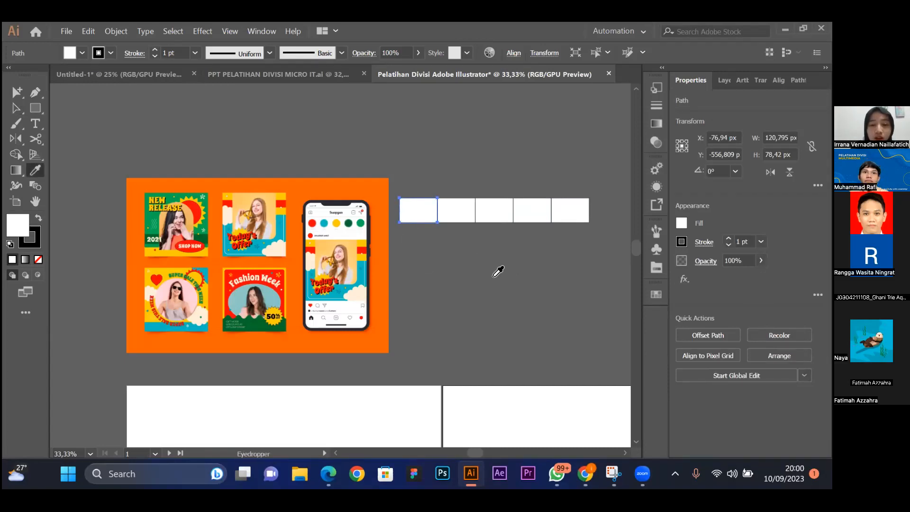
click(312, 223)
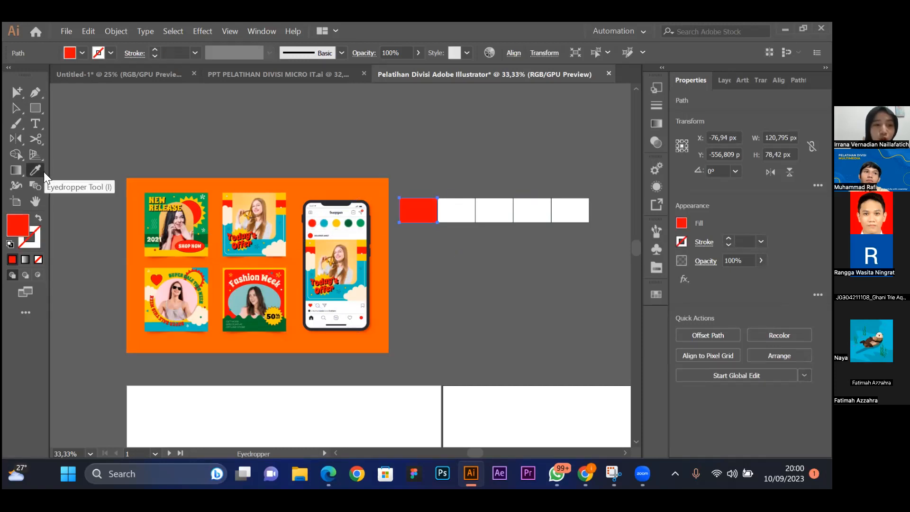
key(v)
click(373, 306)
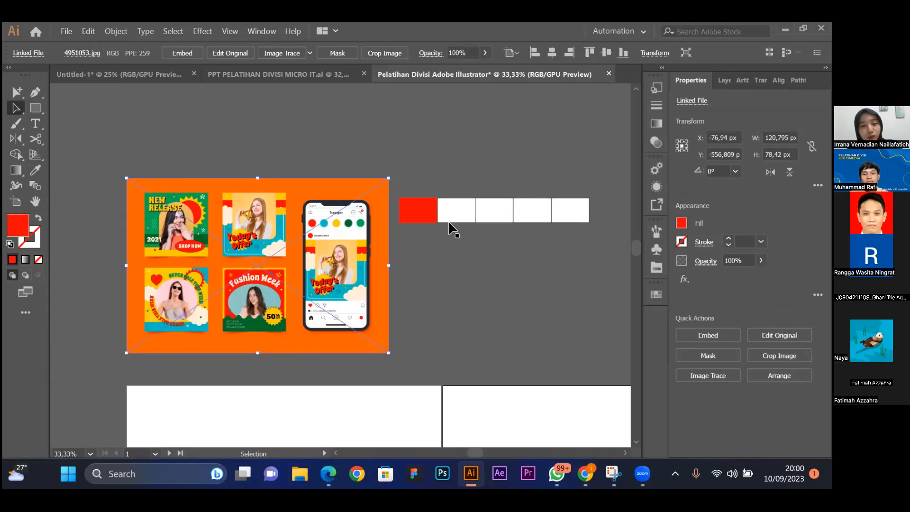
Fill the second grid cell with the teal sampled from the phone's second story circle.
click(449, 205)
key(i)
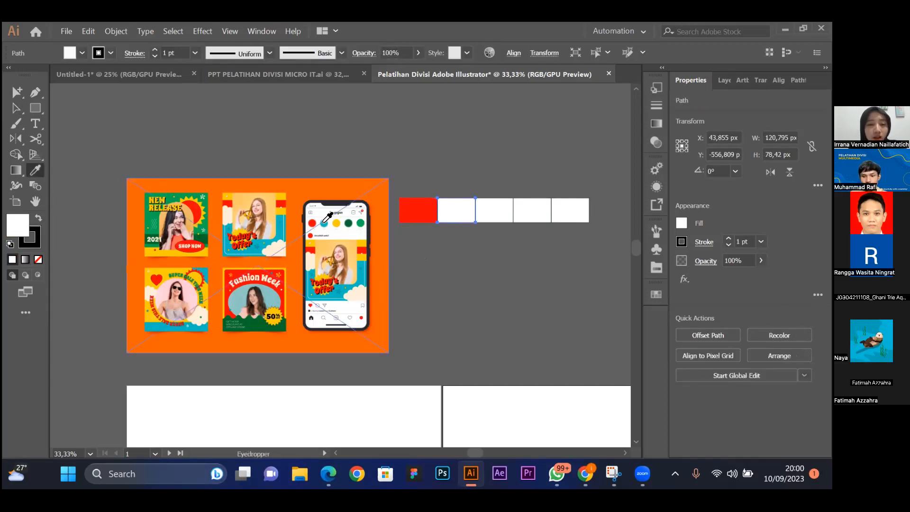
click(324, 222)
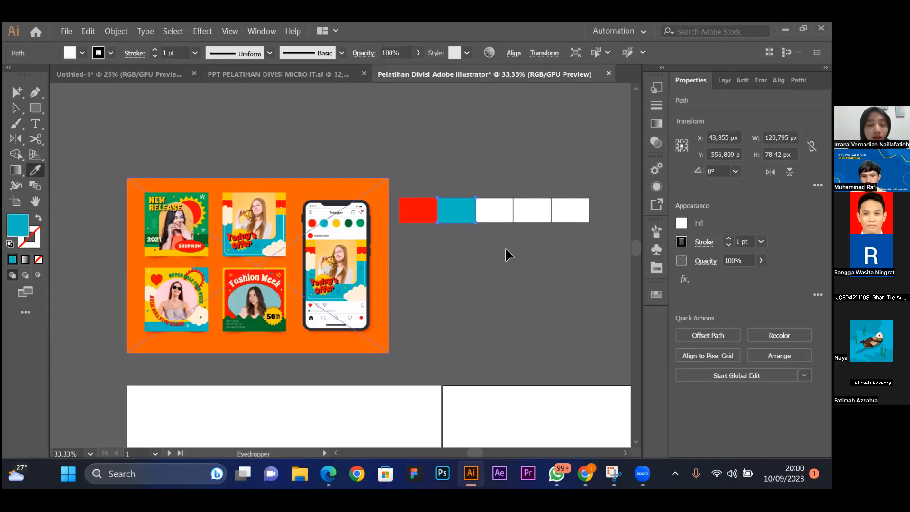
Fill the third, fourth and fifth grid cells with the yellow, dark green and lighter green sampled from the phone's remaining story circles.
ctrl+click(496, 217)
click(336, 222)
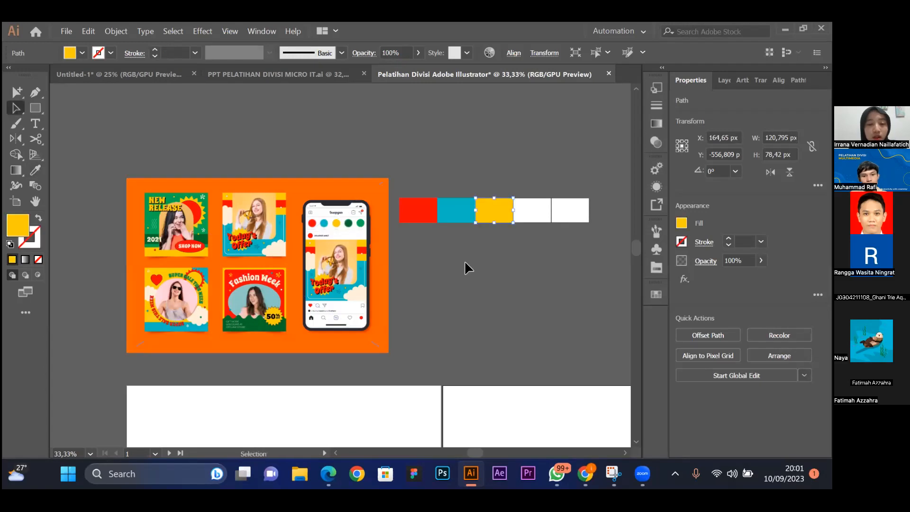
ctrl+click(464, 260)
ctrl+click(530, 219)
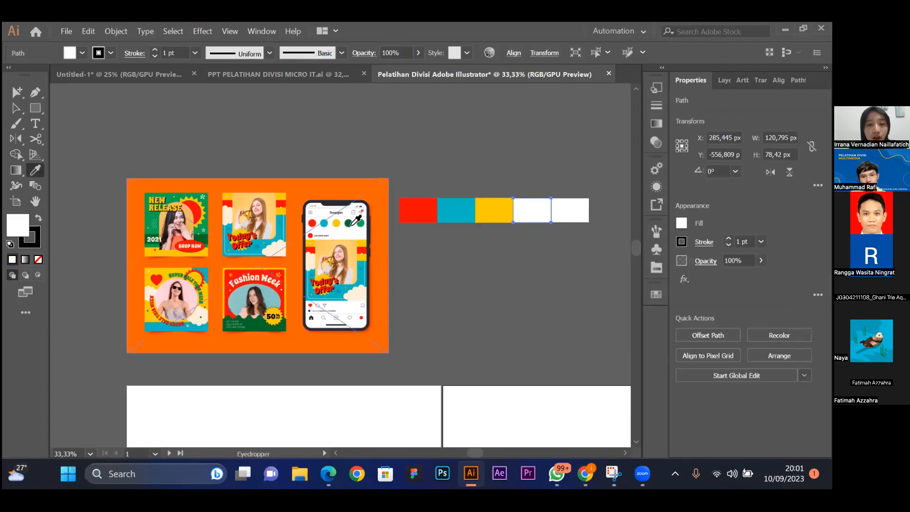
click(348, 223)
ctrl+click(572, 206)
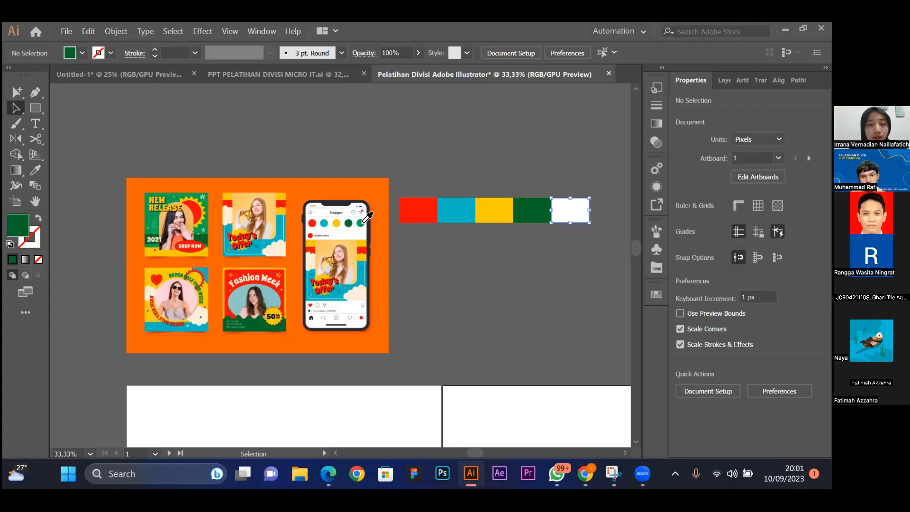
click(360, 223)
key(v)
click(541, 260)
scroll(541, 260, down, 2)
scroll(541, 261, up, 1)
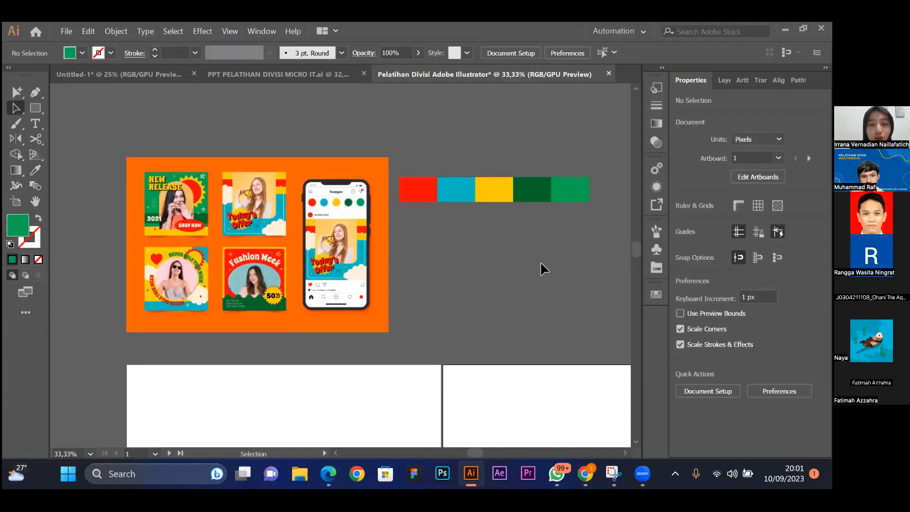
Undo the yellow, dark green and lighter green fills of the last three grid cells.
scroll(541, 261, right, 3)
key(ctrl+z)
key(ctrl+z)
key(ctrl+z)
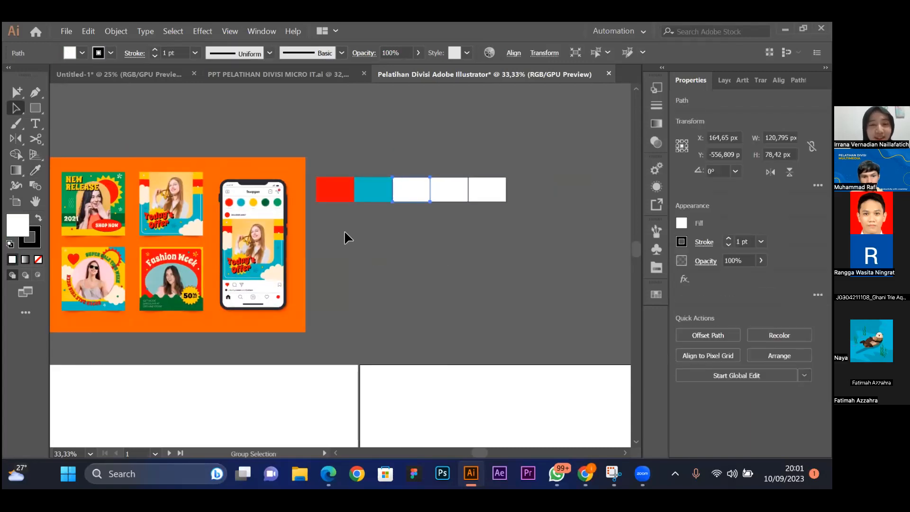
Fill the third grid cell with the yellow sampled from the phone's third story circle using the Eyedropper.
click(412, 189)
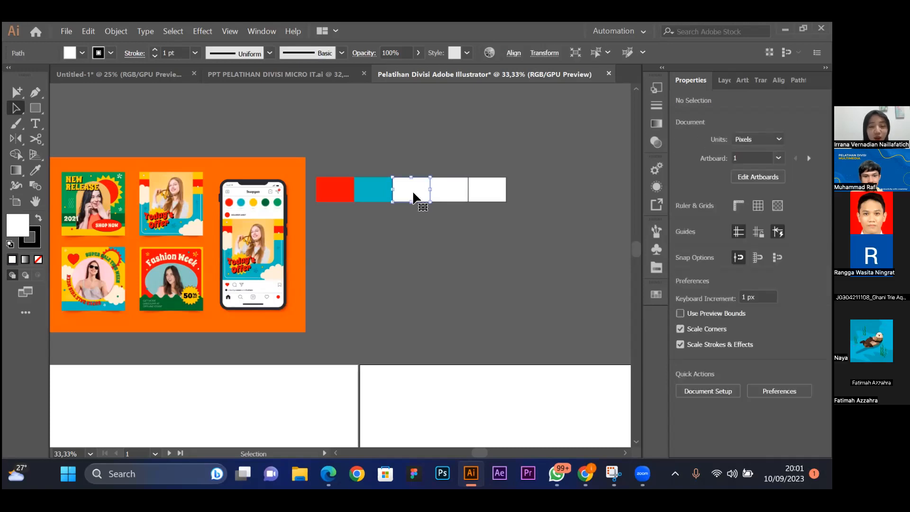
key(i)
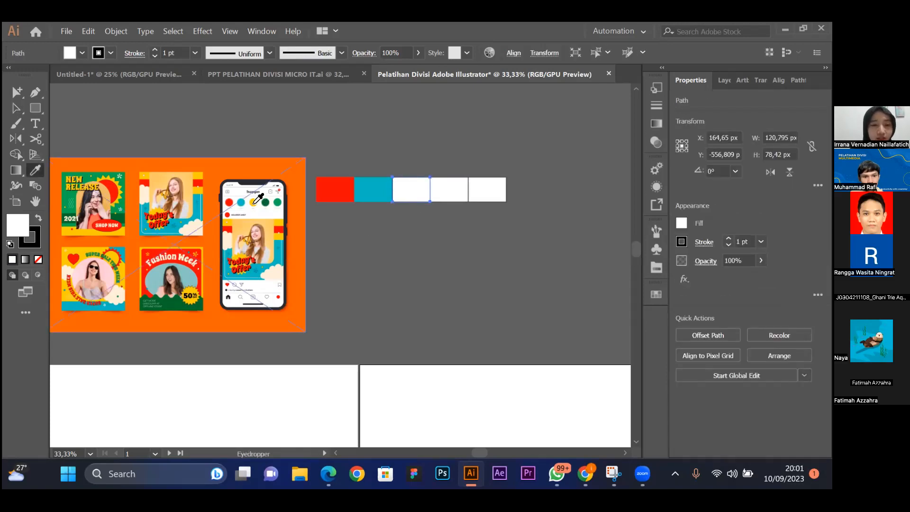
click(253, 202)
key(v)
click(417, 223)
Fill the fourth grid cell with the dark green sampled from the phone's fourth story circle.
click(448, 195)
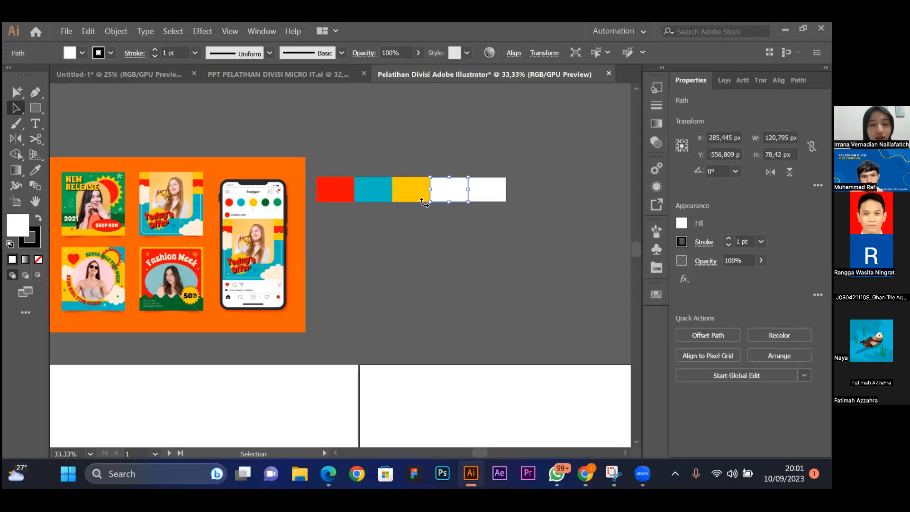
key(i)
click(266, 204)
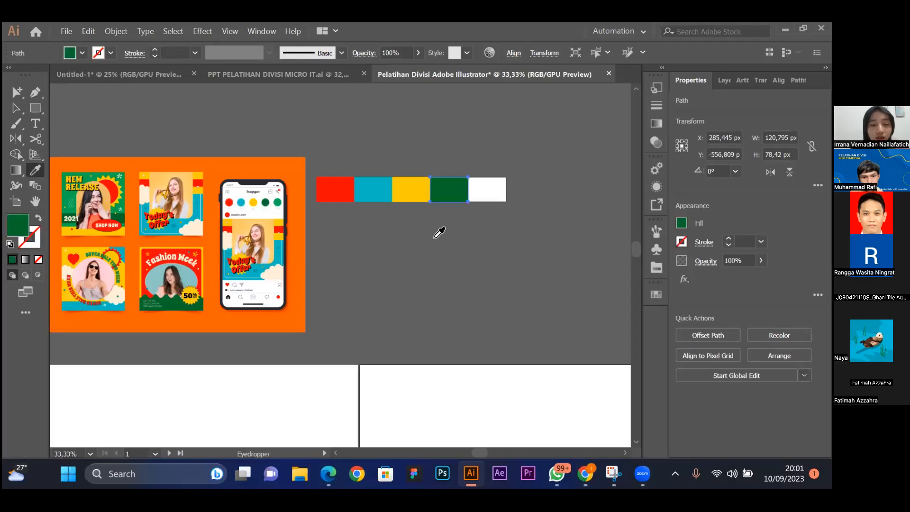
key(v)
Fill the fifth grid cell with the lighter green sampled from the phone's fifth story circle and deselect it.
click(490, 195)
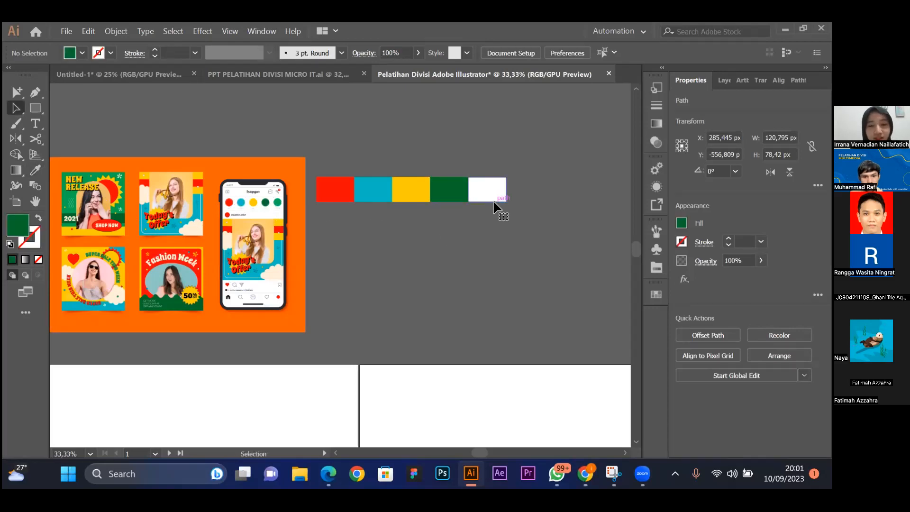
key(i)
click(279, 202)
click(280, 202)
key(v)
click(426, 235)
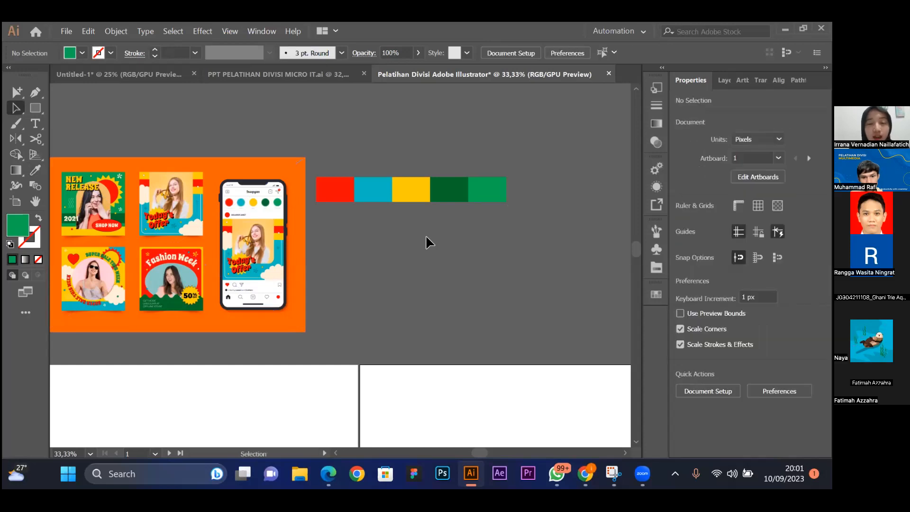
scroll(424, 237, left, 1)
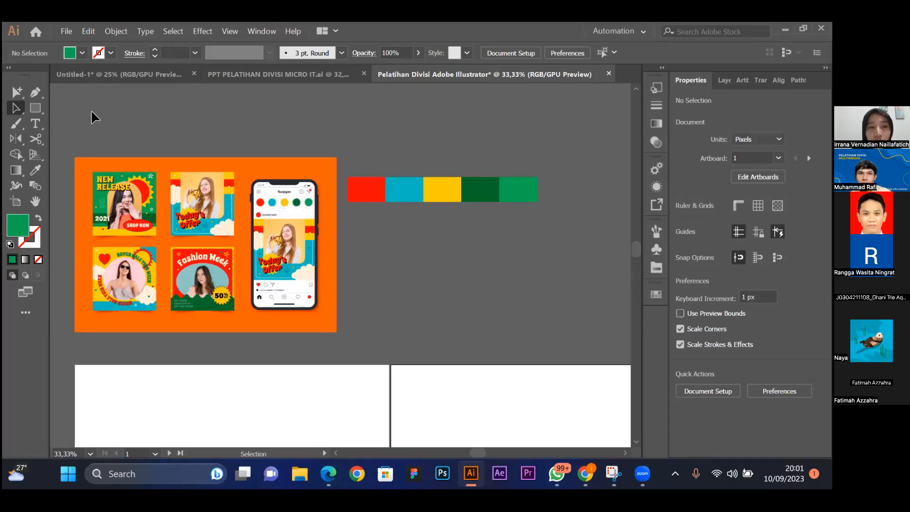
With all five palette cells selected, start saving the swatches as a library file in the Downloads folder, and cancel the save.
click(8, 111)
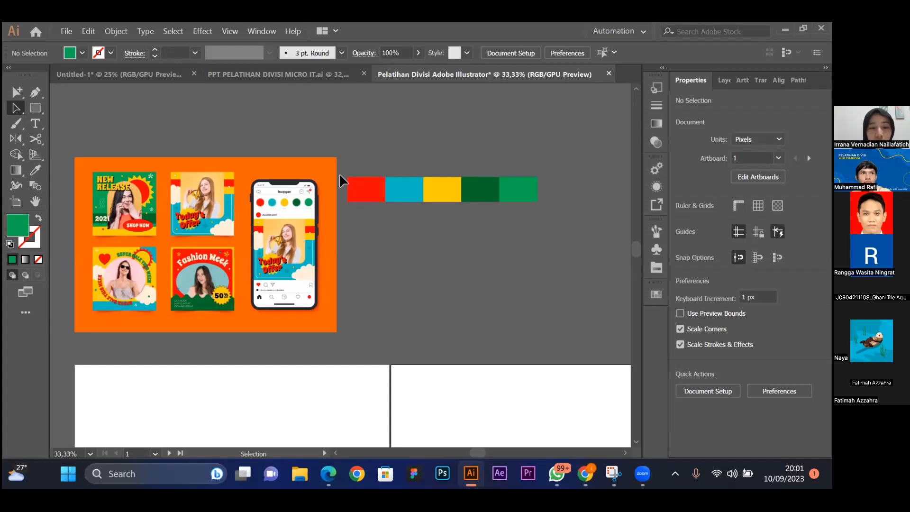
drag(353, 156, 537, 232)
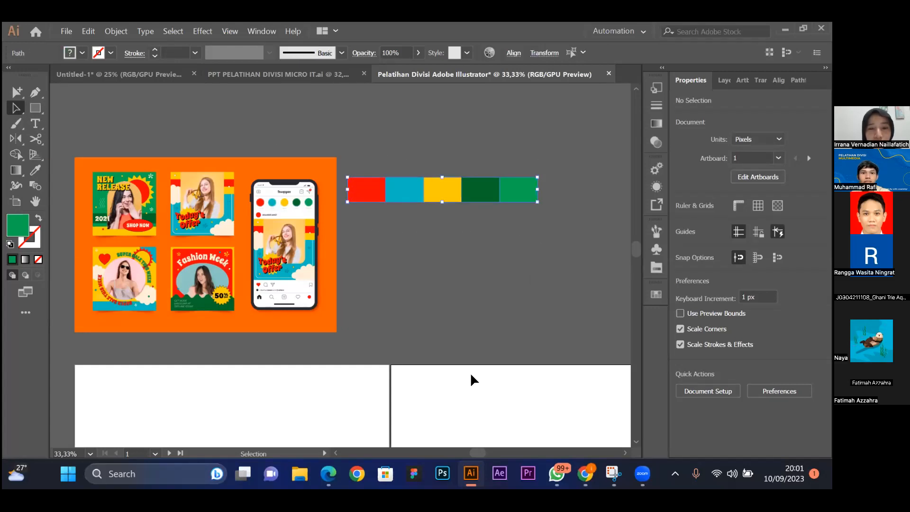
click(348, 144)
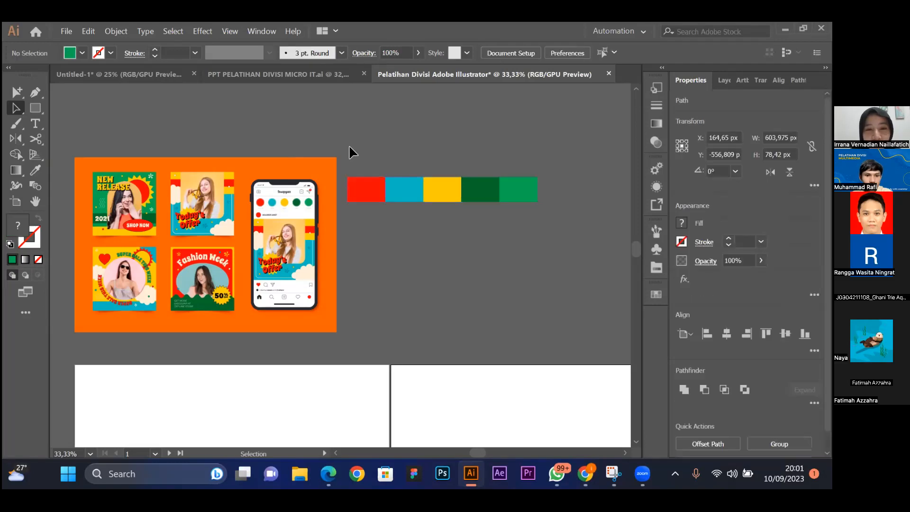
drag(539, 229, 350, 144)
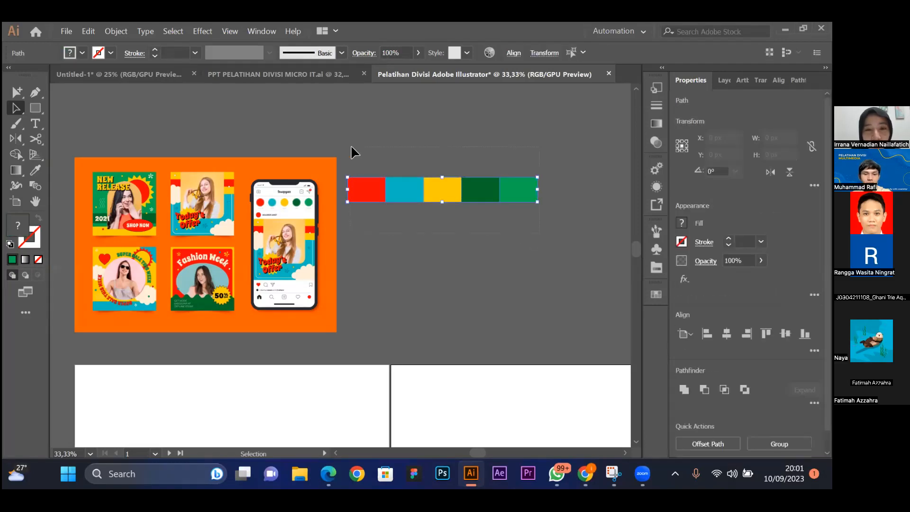
click(657, 292)
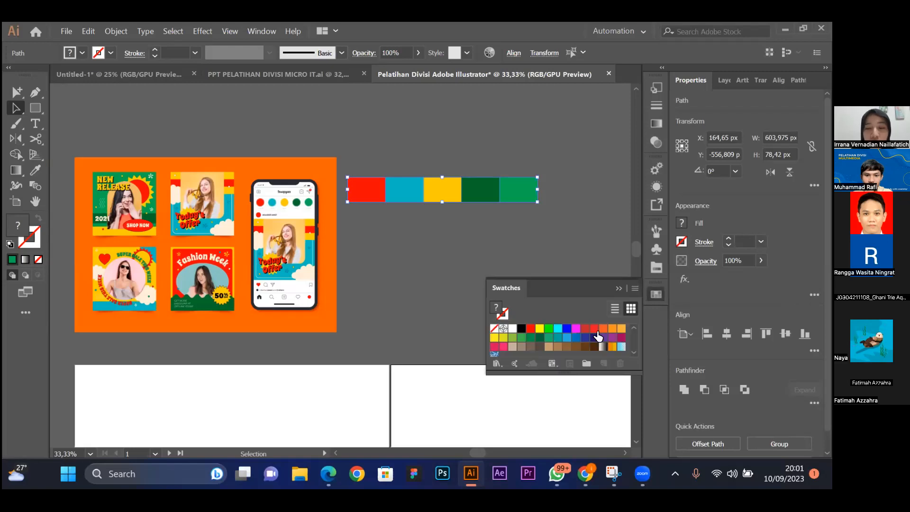
click(495, 363)
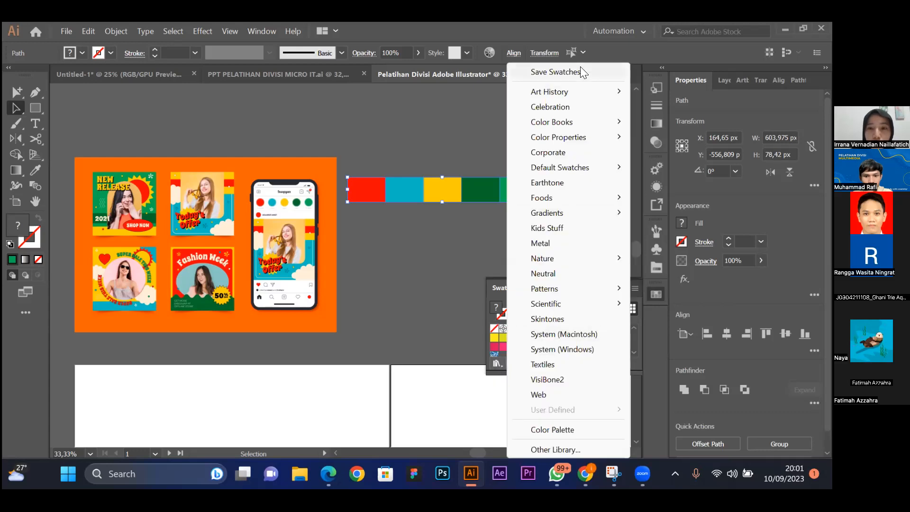
click(557, 72)
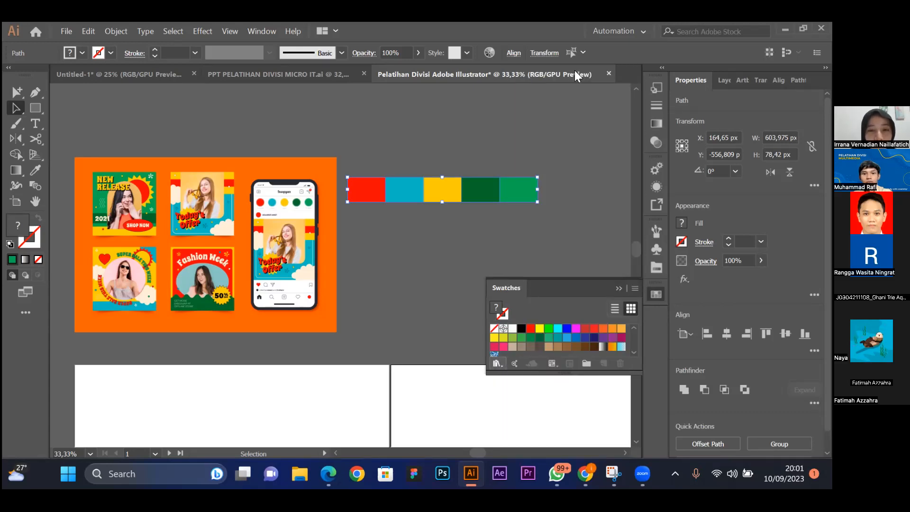
click(55, 149)
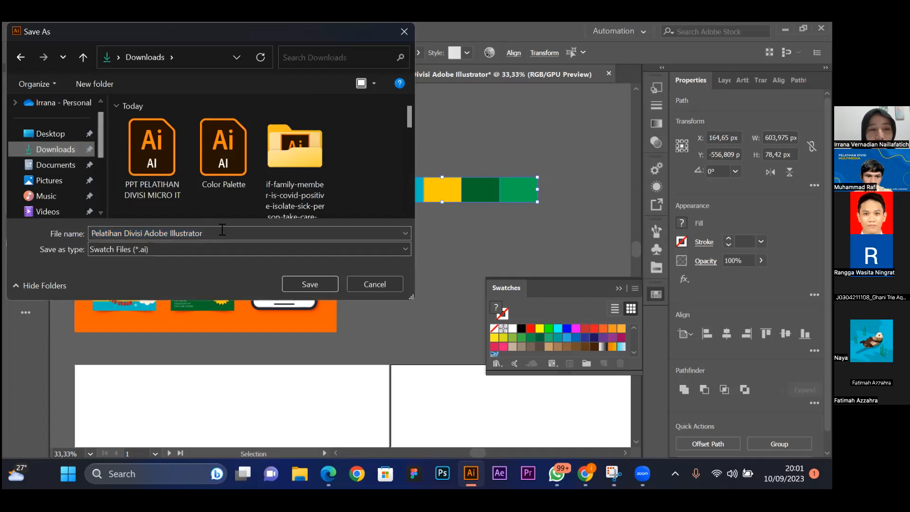
drag(205, 233, 96, 234)
click(238, 235)
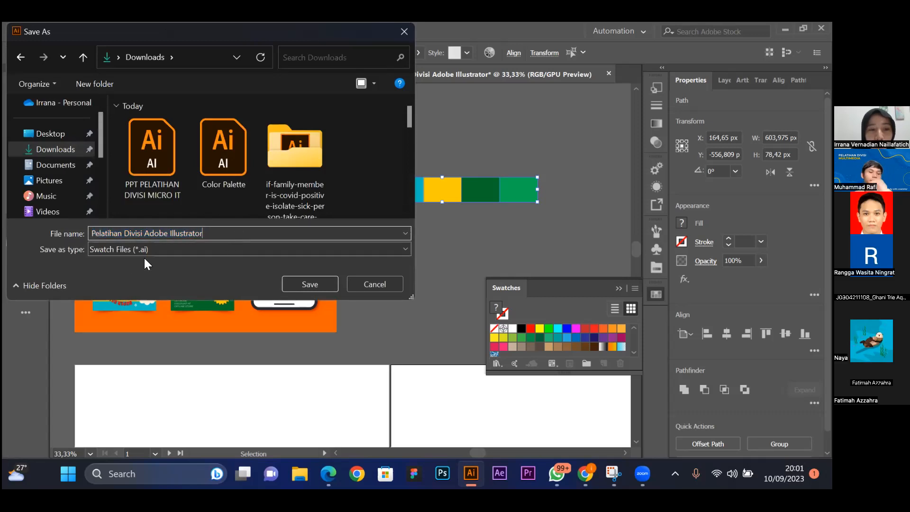
click(390, 286)
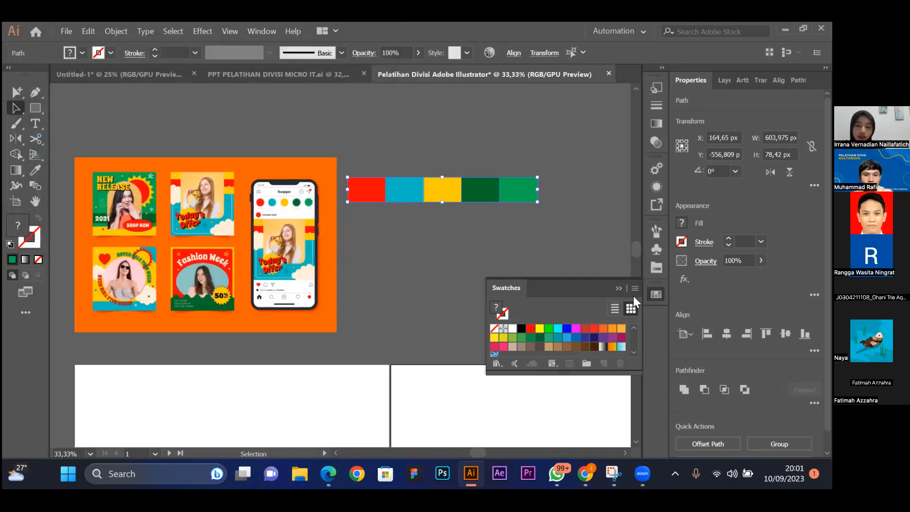
click(618, 288)
click(655, 268)
click(611, 263)
click(382, 272)
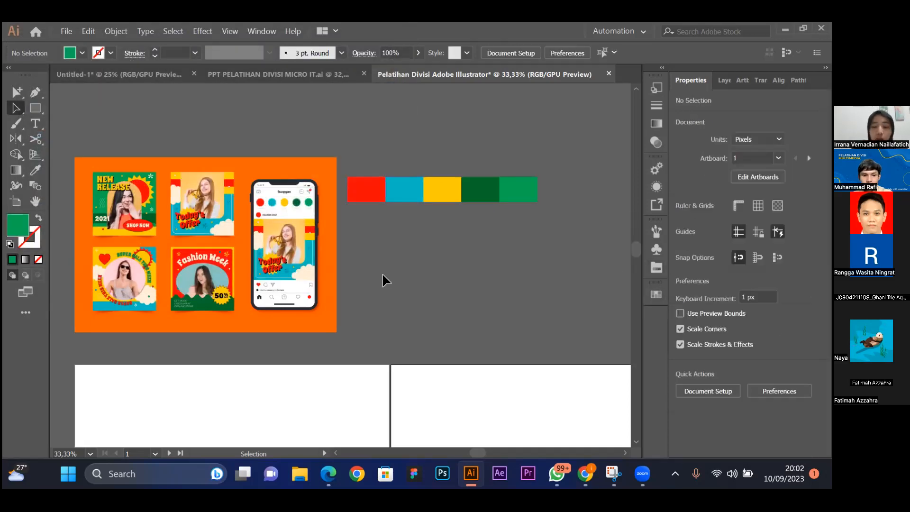
Examine the avocado and house illustrations and their colour palettes in the Untitled-1 document.
key(ctrl+minus)
key(ctrl+minus)
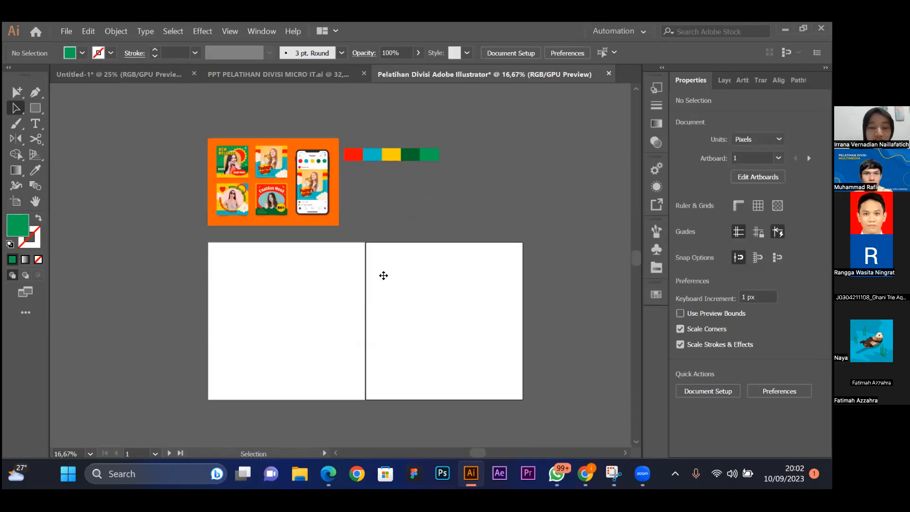
click(127, 70)
click(246, 240)
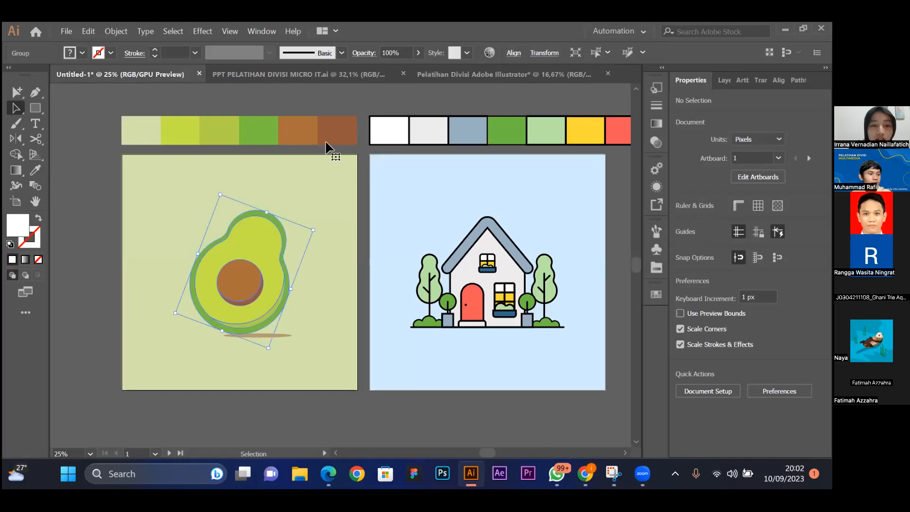
drag(126, 98, 361, 119)
click(387, 108)
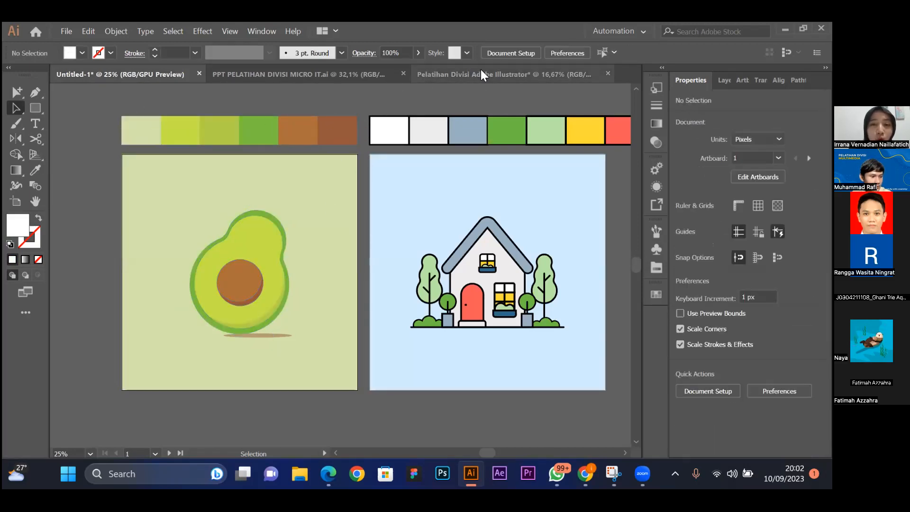
Return to the Pelatihan Divisi Adobe Illustrator document and delete the placed image and the five-cell colour palette.
click(480, 69)
scroll(369, 222, down, 1)
scroll(264, 204, up, 1)
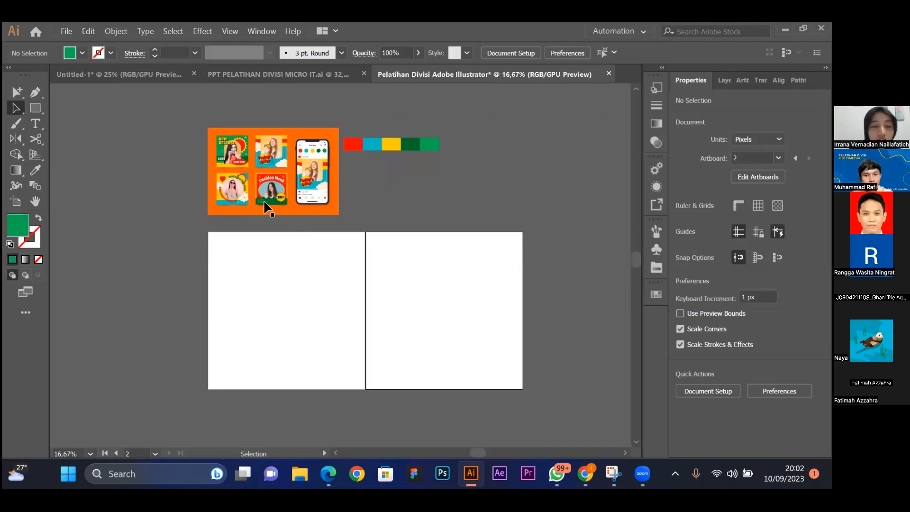
key(ctrl+a)
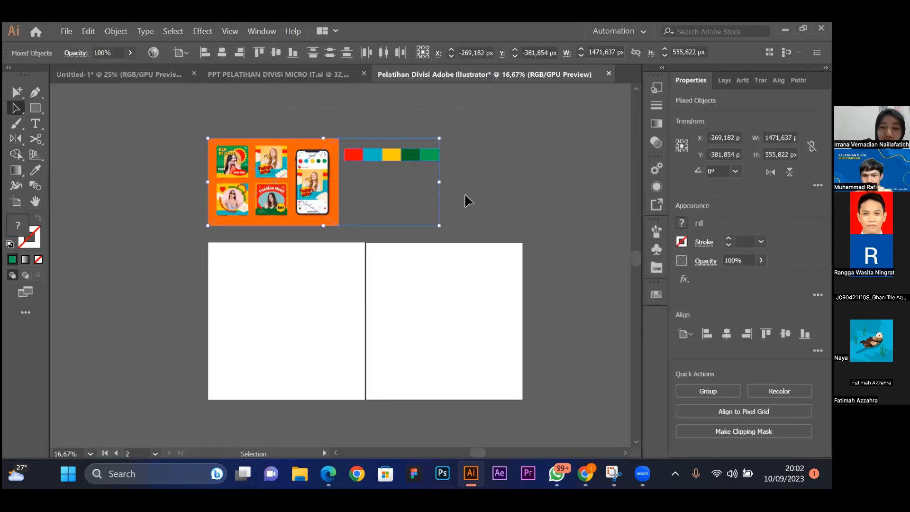
key(Delete)
scroll(465, 199, down, 1)
scroll(466, 208, down, 1)
key(ctrl+equal)
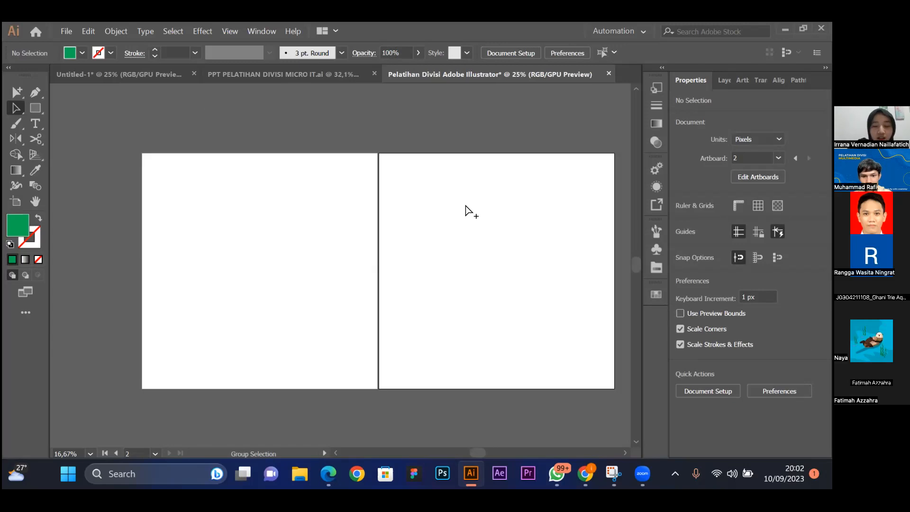
scroll(466, 209, down, 2)
scroll(465, 205, left, 2)
scroll(465, 206, up, 2)
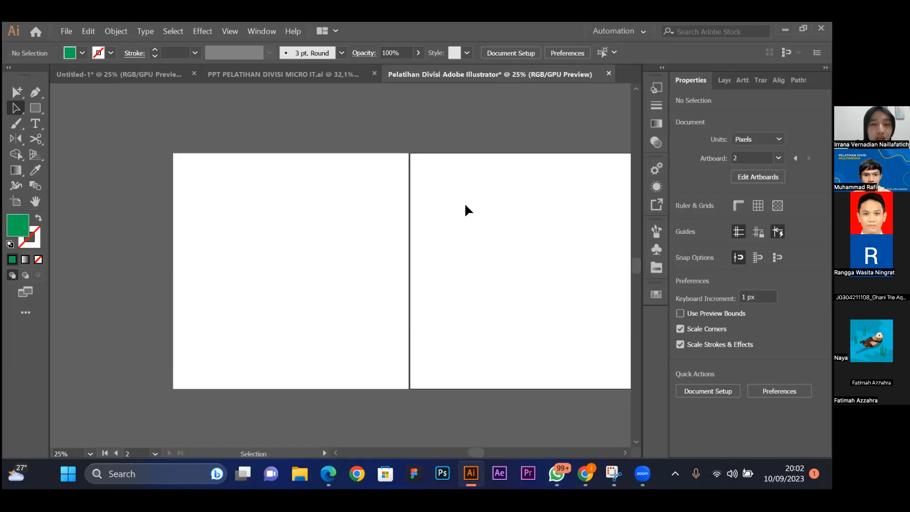
scroll(465, 206, right, 4)
scroll(465, 205, left, 2)
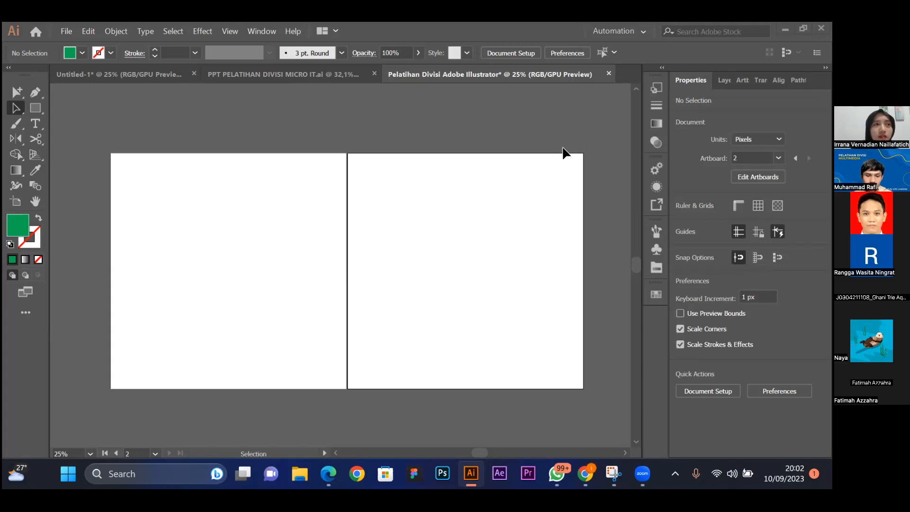
Rename Layer 1 as avocado.
click(725, 81)
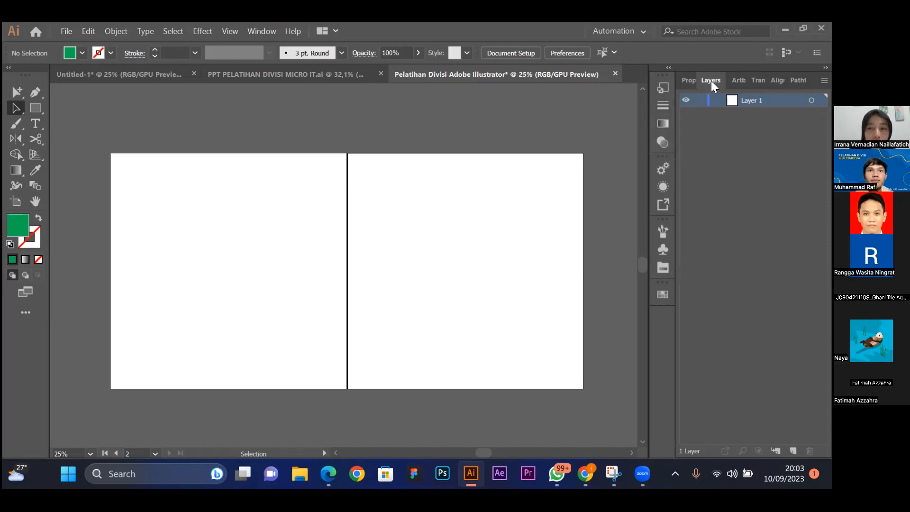
double_click(751, 100)
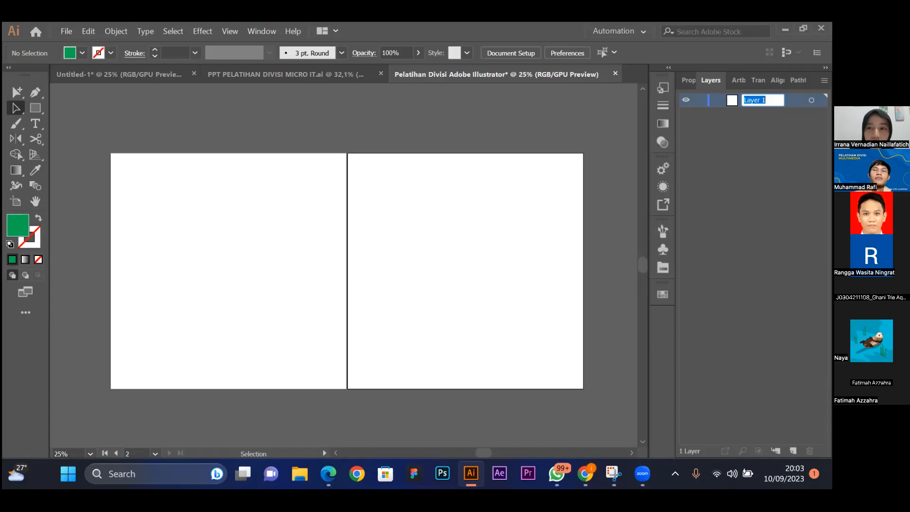
text(a)
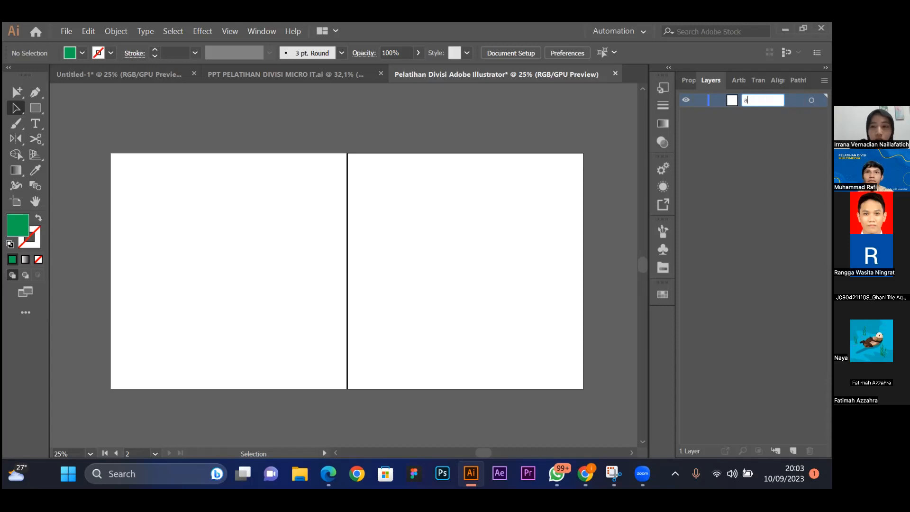
text(vocado)
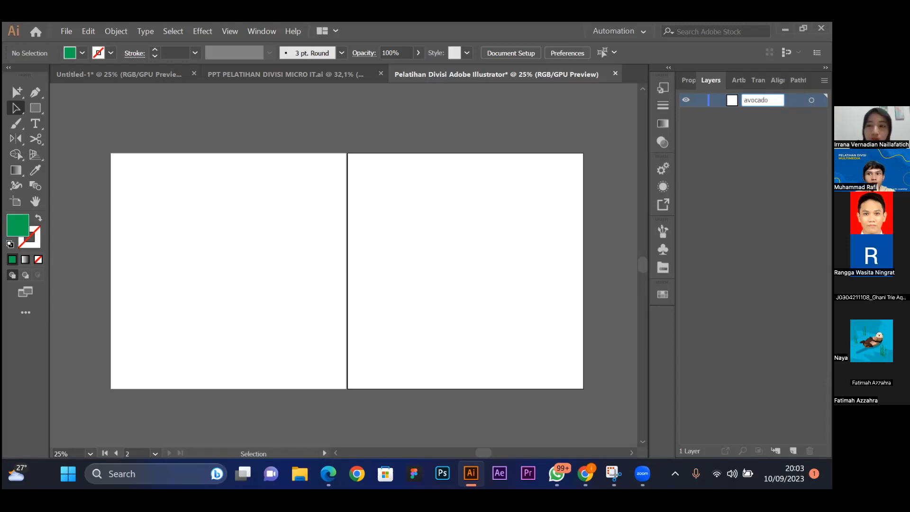
key(Return)
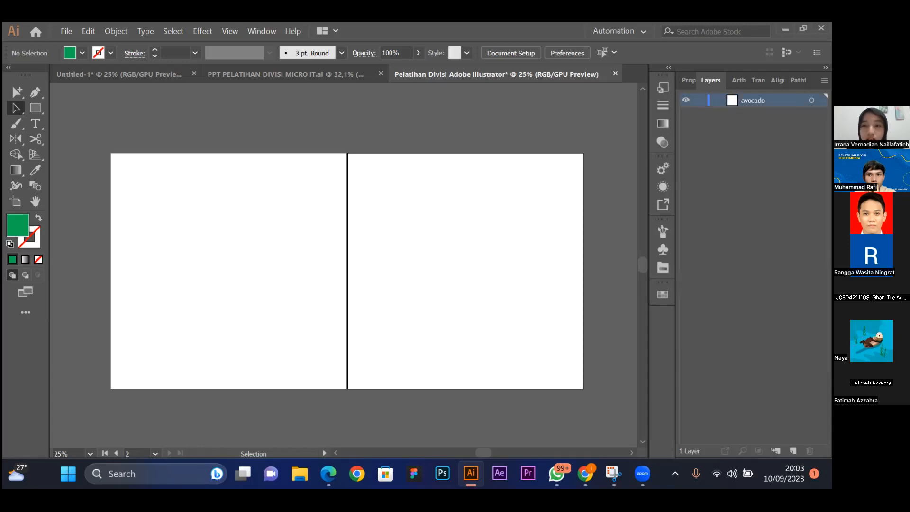
scroll(361, 123, left, 3)
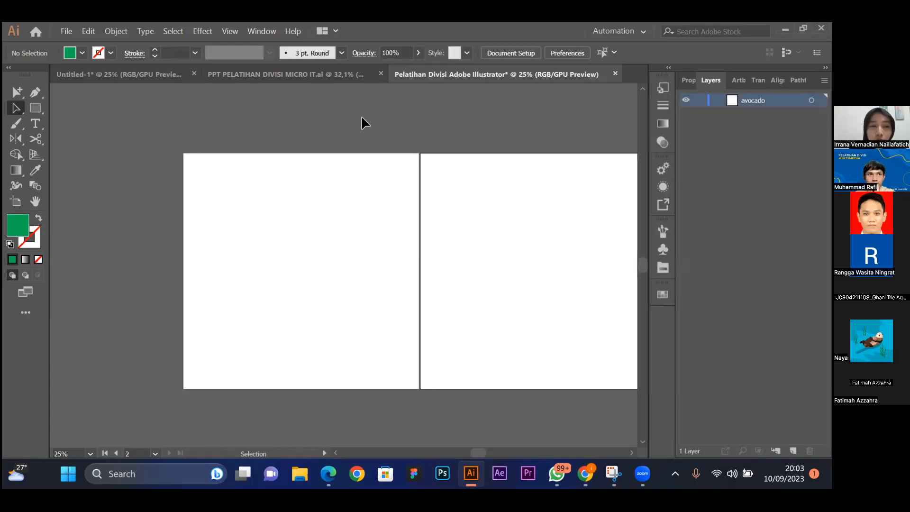
scroll(362, 120, down, 1)
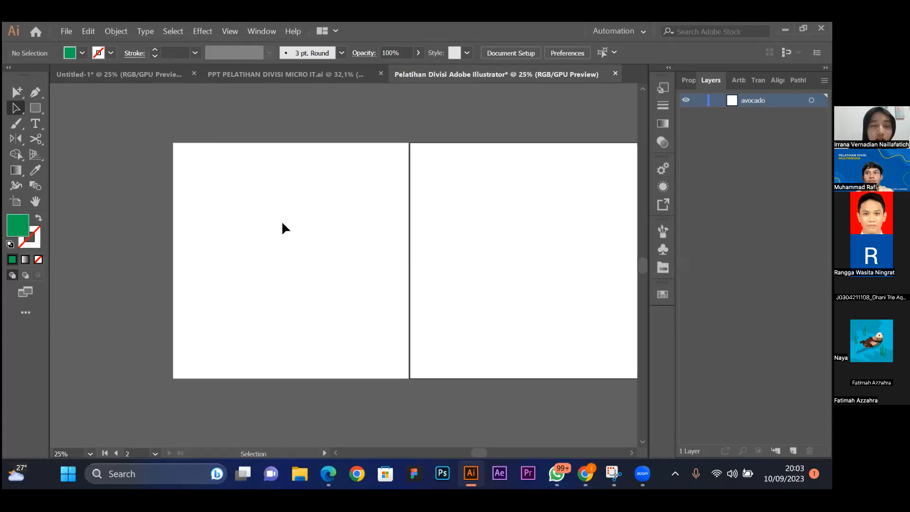
key(m)
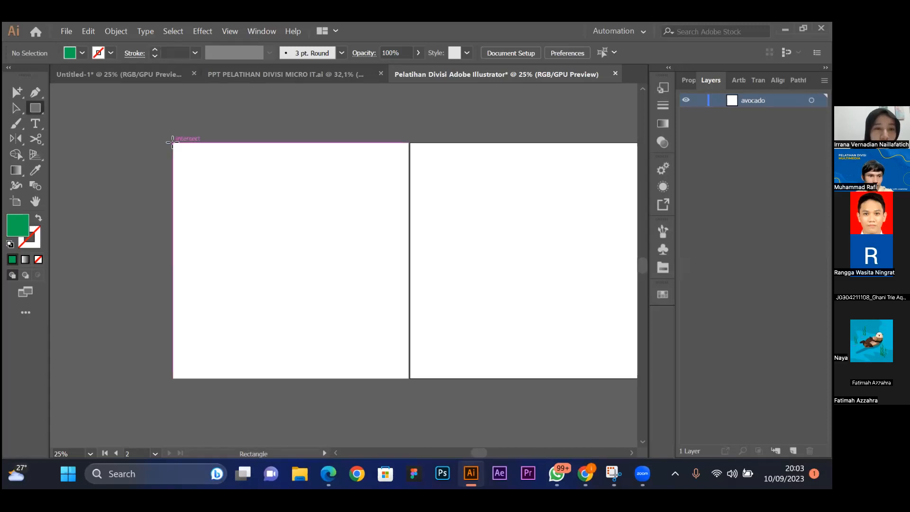
drag(176, 146, 404, 377)
key(ctrl+z)
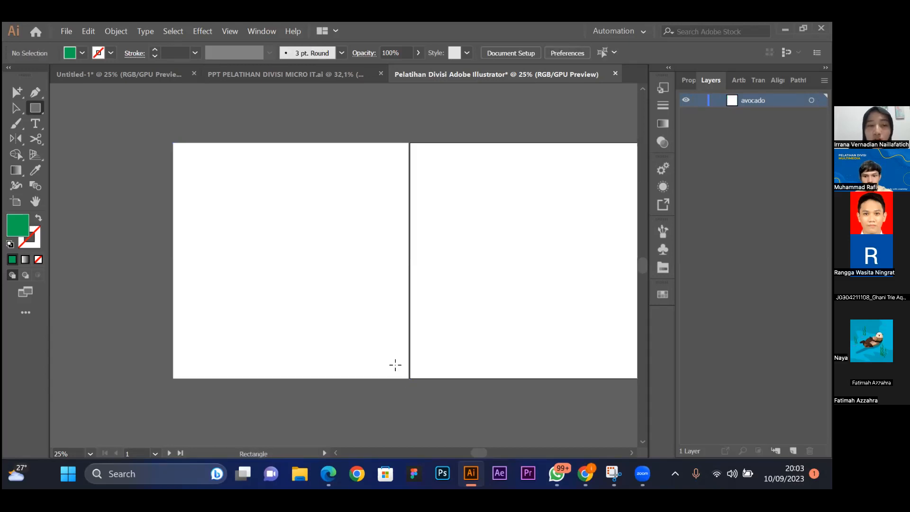
click(256, 200)
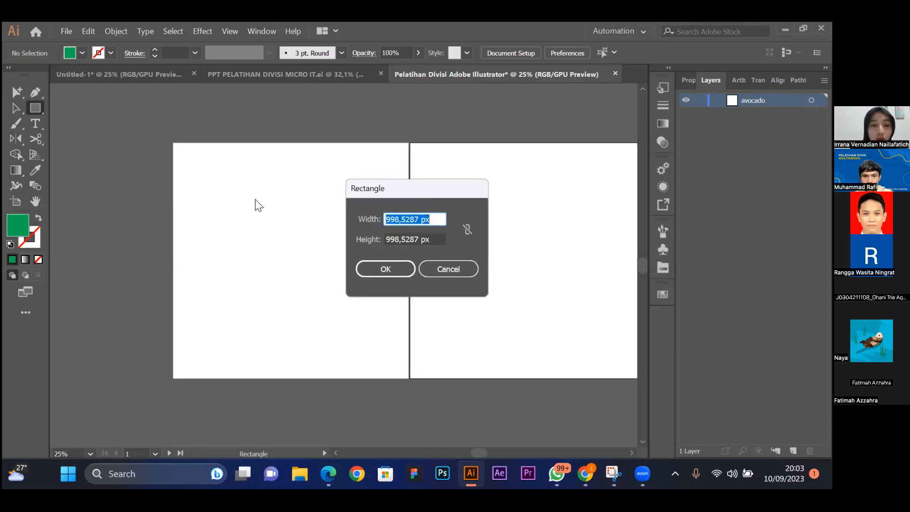
click(454, 265)
Create a 1000 by 1000 px green rectangle starting inside the first artboard.
click(247, 193)
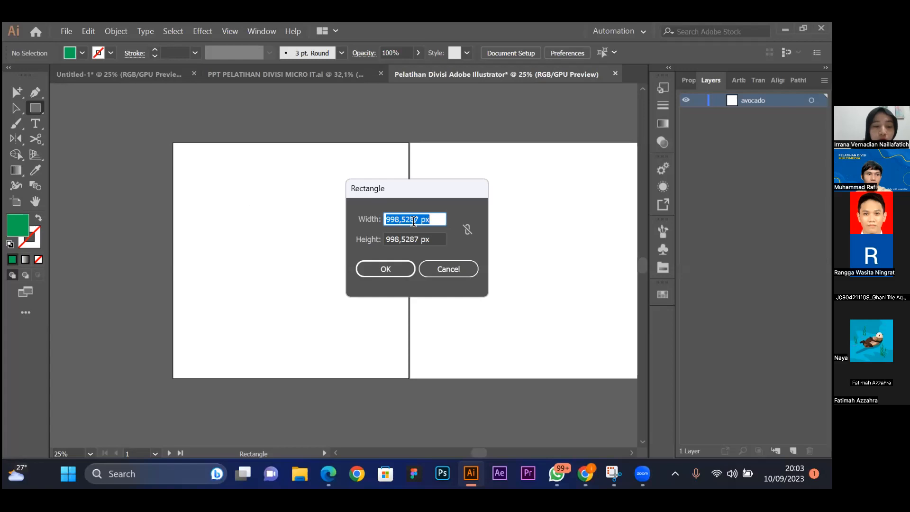
text(1000)
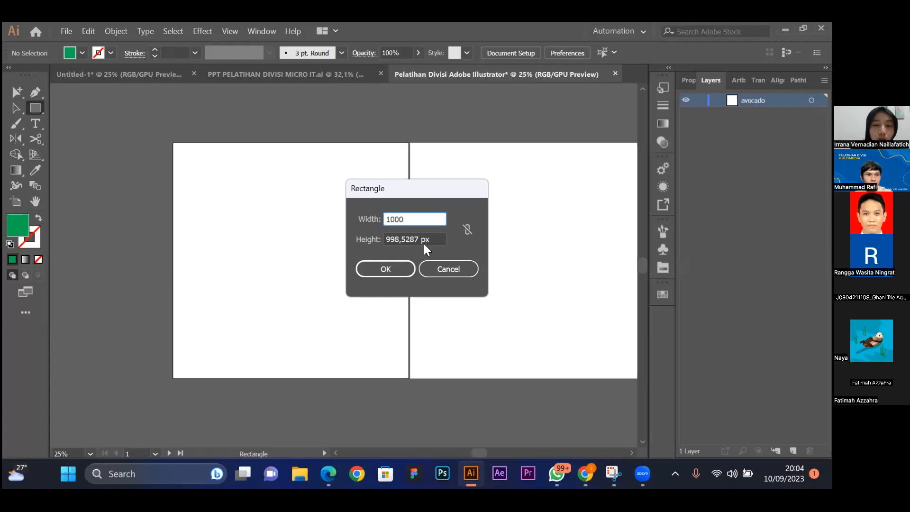
key(Tab)
text(1000)
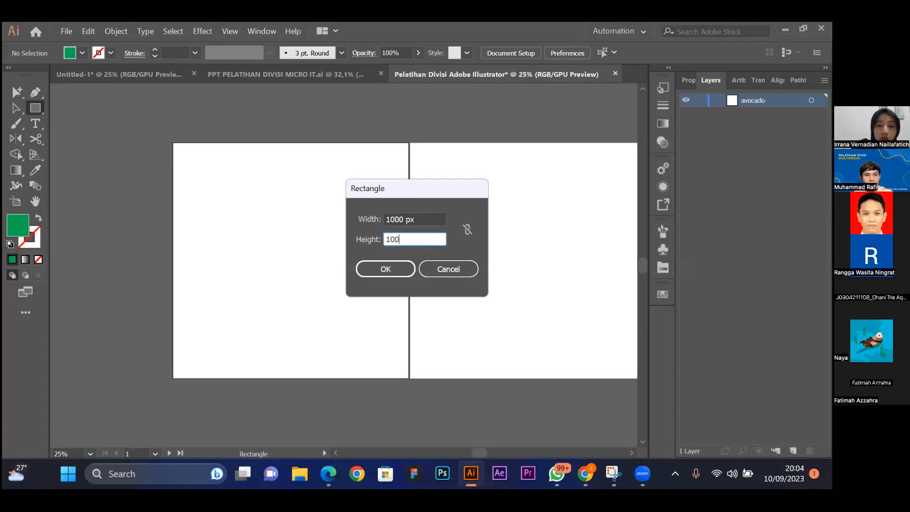
click(399, 275)
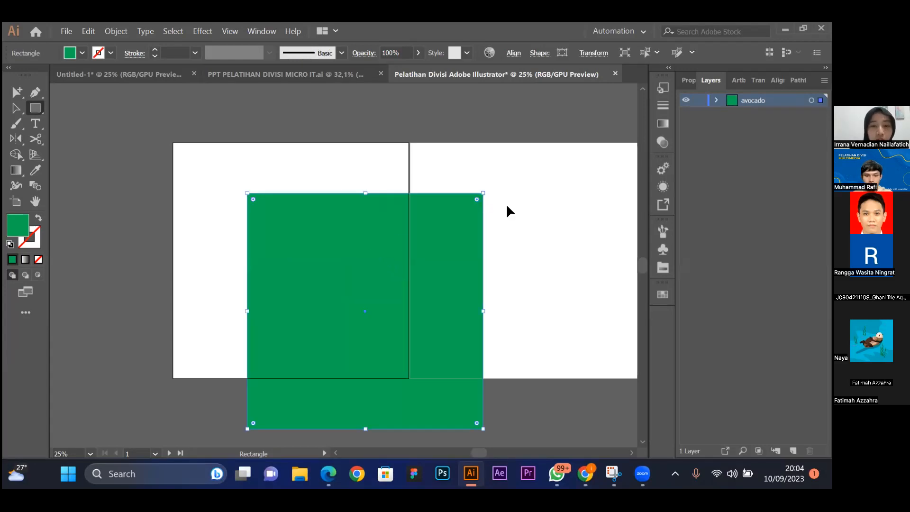
Try to move the green square by hand so that it covers the first artboard, and undo the move.
key(v)
click(518, 205)
click(365, 290)
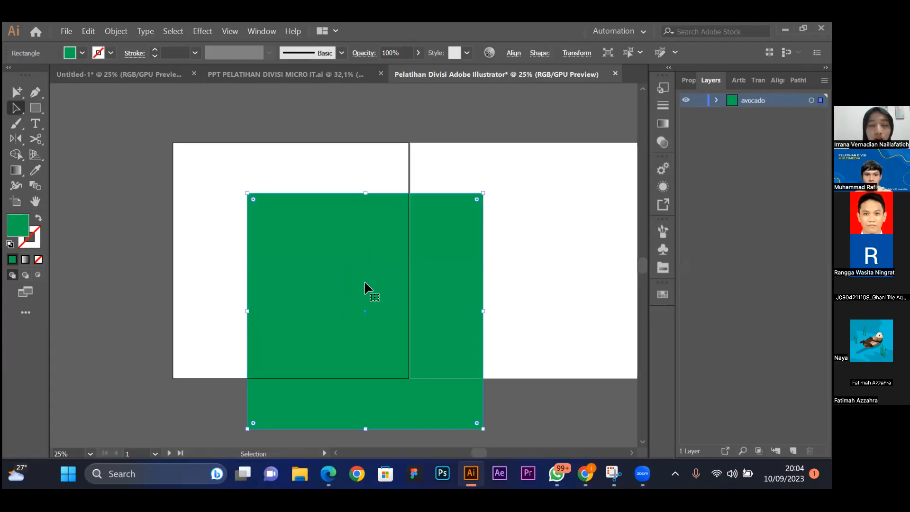
click(500, 180)
click(386, 254)
drag(385, 205, 298, 213)
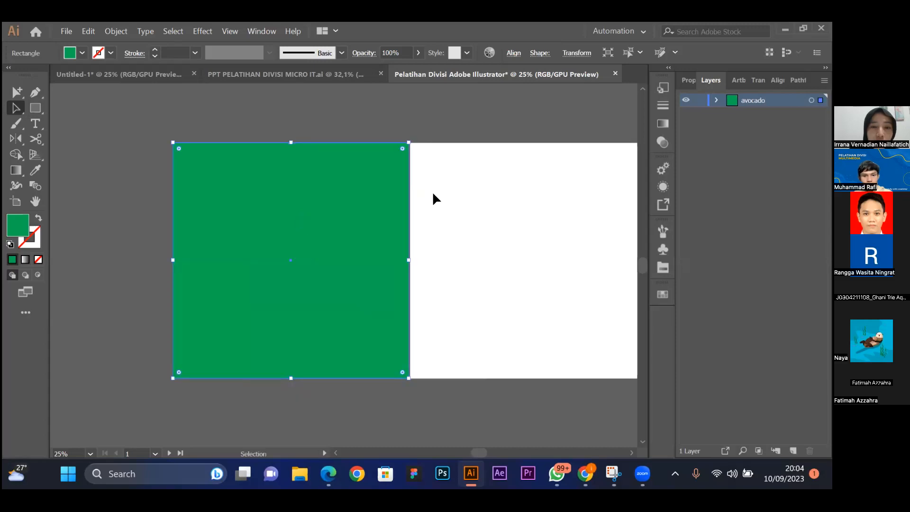
key(ctrl+z)
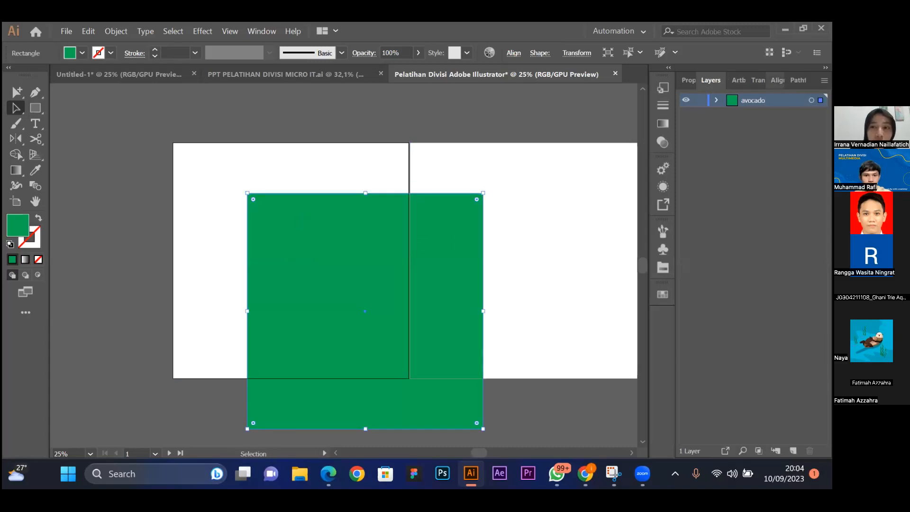
Centre the green square horizontally and vertically on the first artboard and deselect it.
click(776, 80)
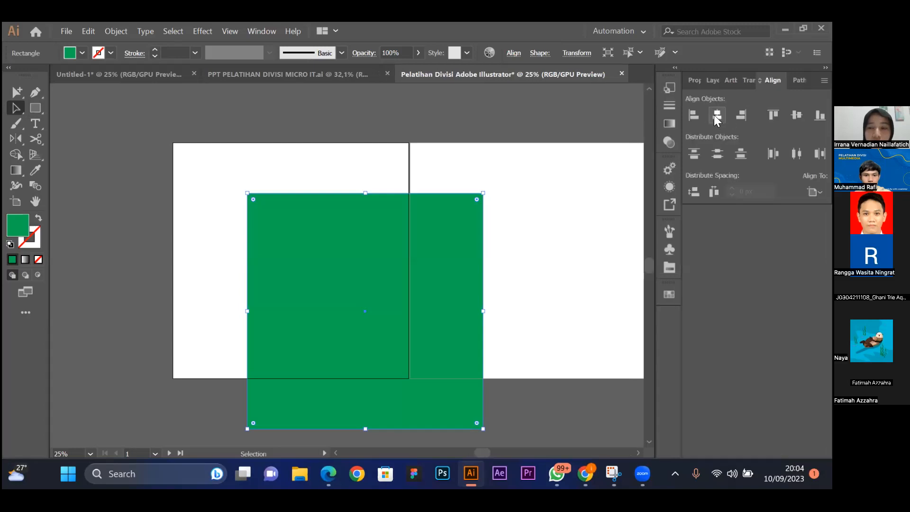
click(715, 116)
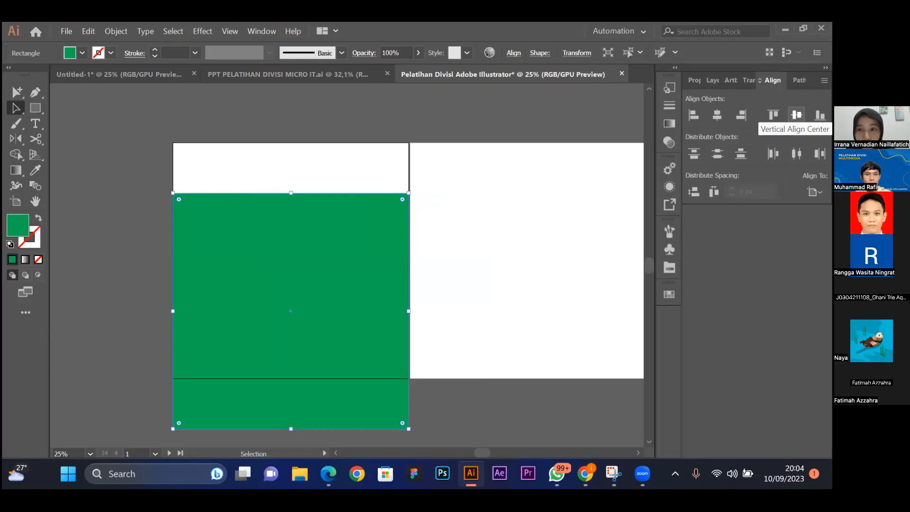
click(797, 114)
click(502, 178)
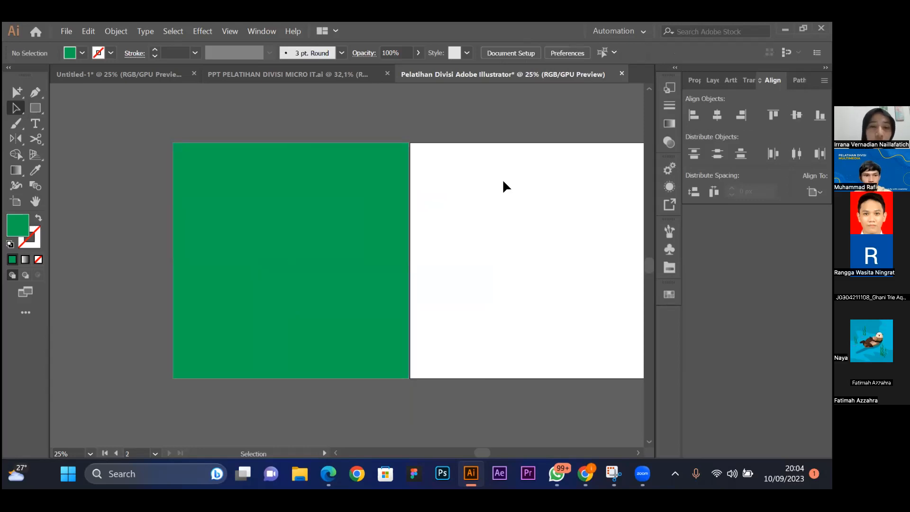
Set the green square's alignment reference to Align to Artboard and deselect the square.
click(355, 237)
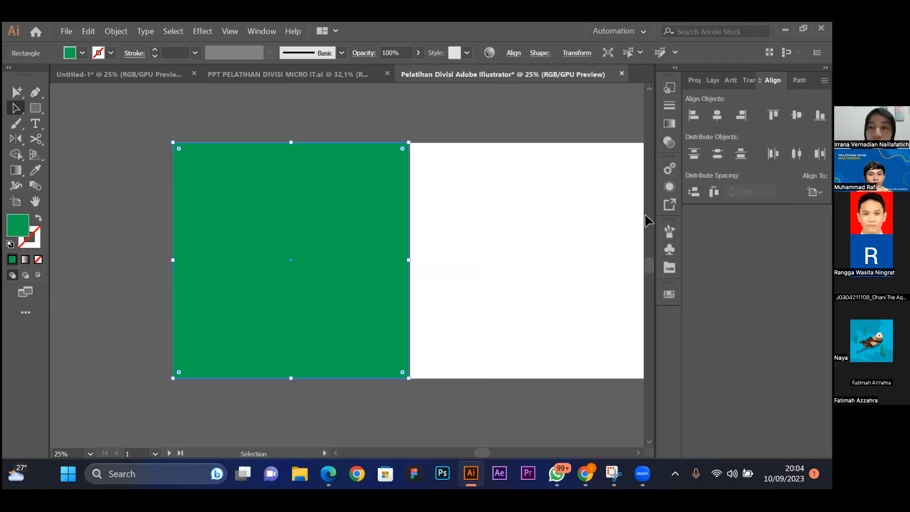
click(813, 191)
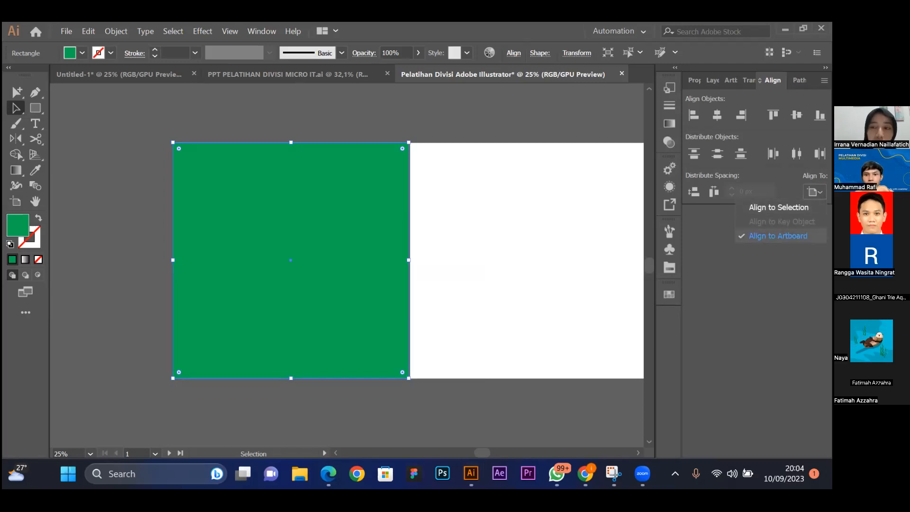
click(778, 235)
click(464, 178)
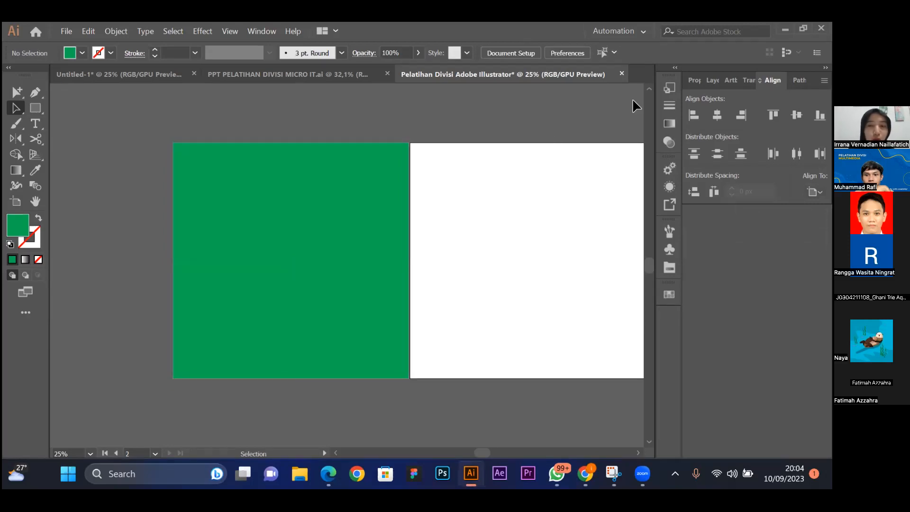
Show the document's layers and look into the contents of the avocado layer.
click(713, 81)
click(717, 100)
click(716, 100)
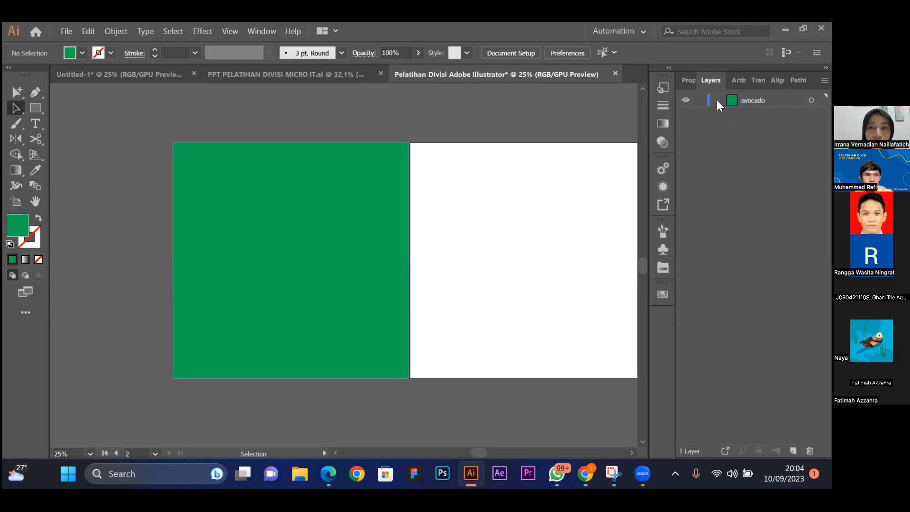
Try several Color Palette library swatches on the background square and fill it with the pale green from the brown and green group.
click(370, 198)
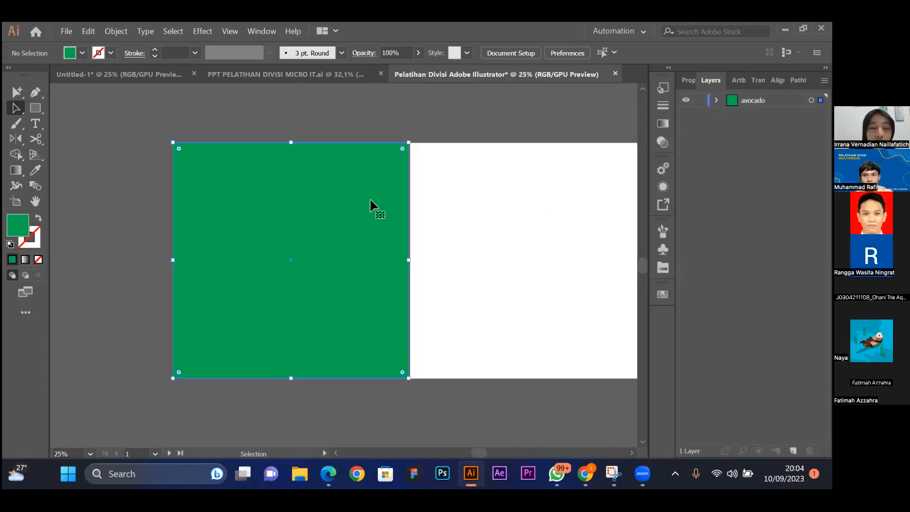
click(663, 268)
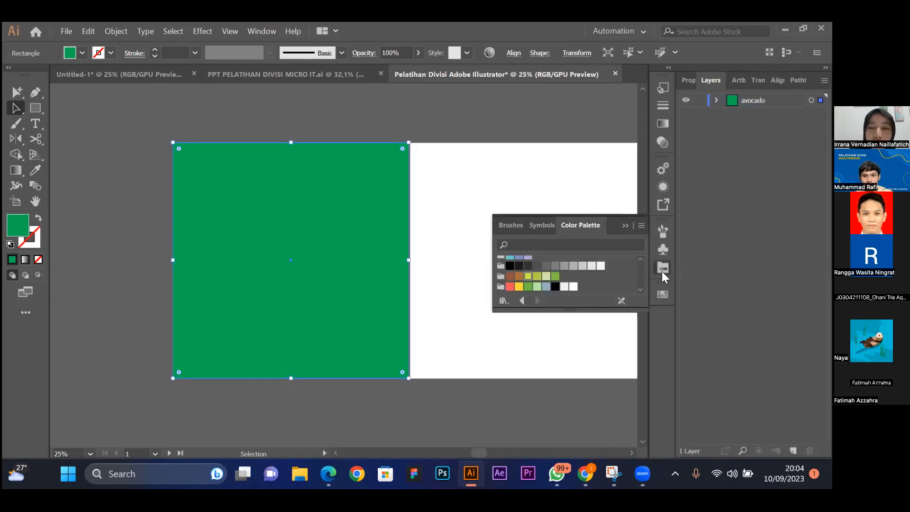
click(509, 287)
click(518, 286)
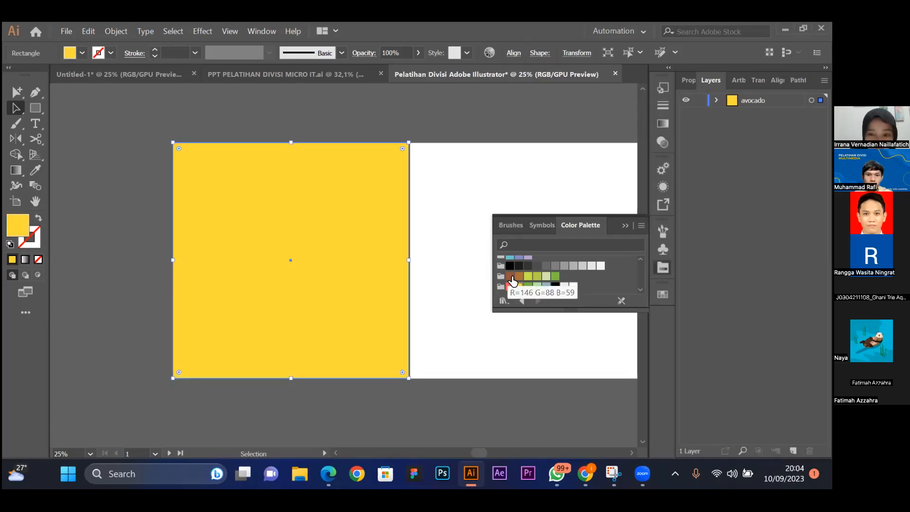
click(509, 276)
click(546, 276)
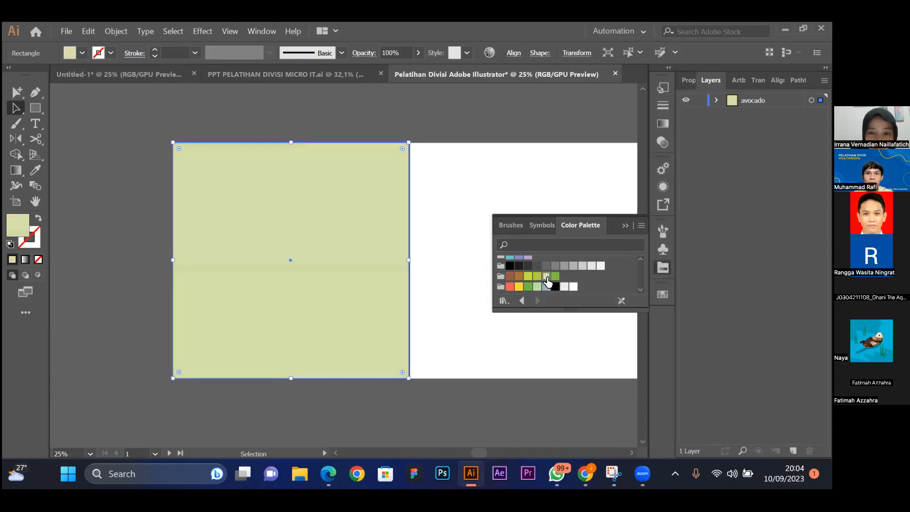
click(625, 226)
click(442, 175)
click(396, 165)
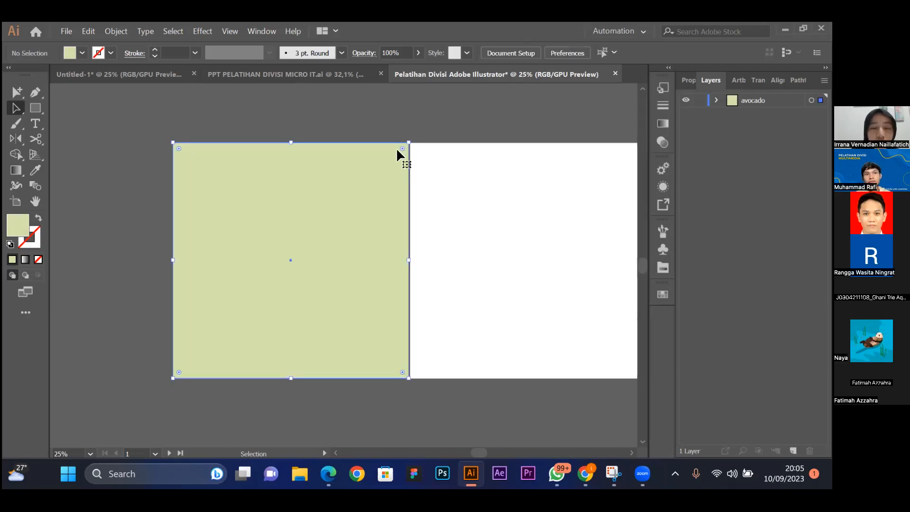
click(458, 178)
click(459, 178)
click(349, 183)
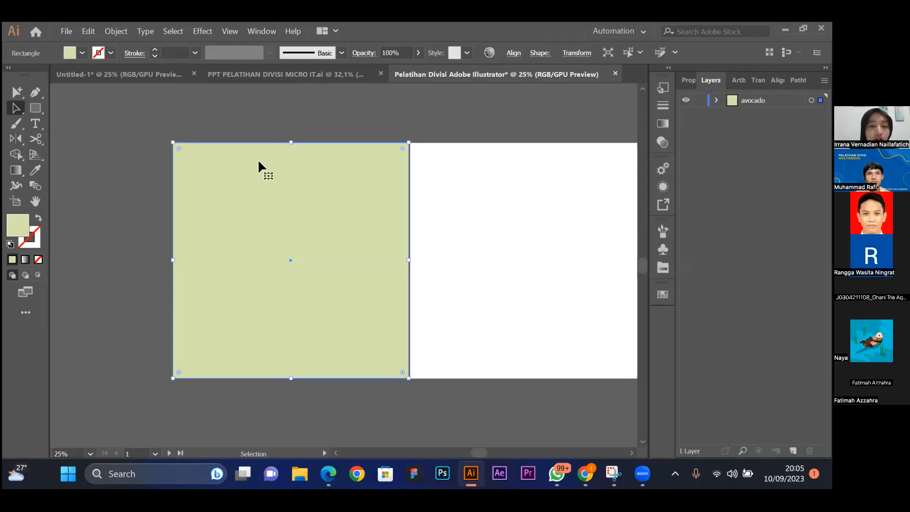
click(203, 113)
Draw a rectangle on the upper part of the pale green square and fill it with dark grey sampled from the canvas outside the artboards.
click(34, 108)
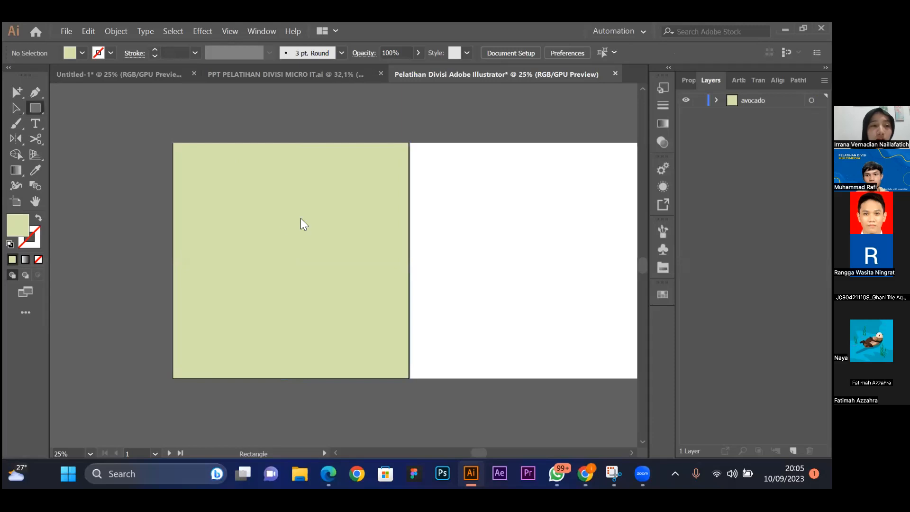
drag(228, 196, 318, 251)
key(i)
click(261, 117)
key(c)
Duplicate the dark grey rectangle diagonally below and to the right of the original, and deselect the copy.
key(v)
drag(281, 211, 344, 274)
click(491, 210)
Demonstrate selecting the two grey rectangles and the pale green background square, ending with the background square selected.
click(328, 151)
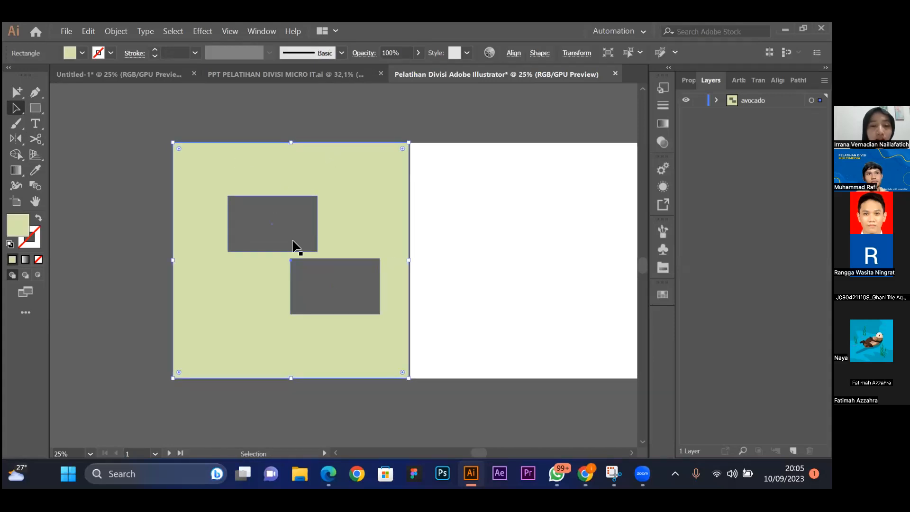
click(269, 113)
click(271, 218)
shift+click(347, 288)
click(495, 216)
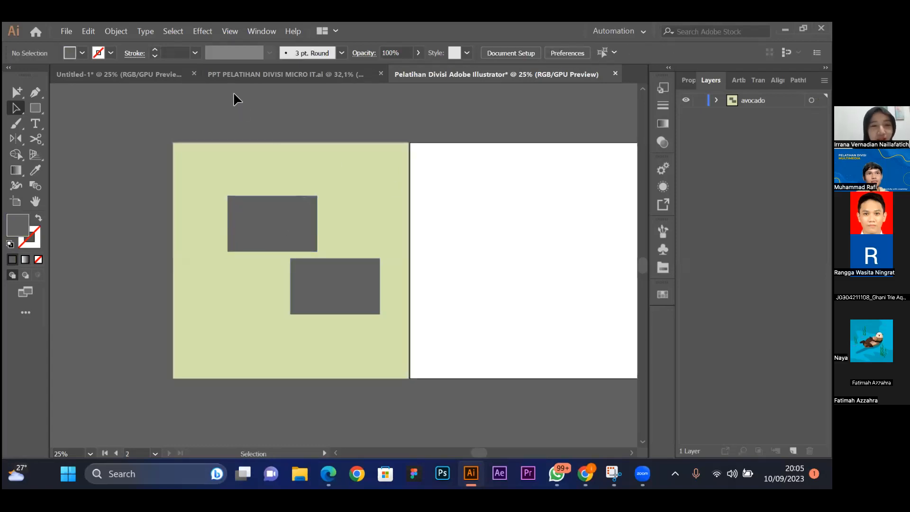
drag(453, 211, 575, 324)
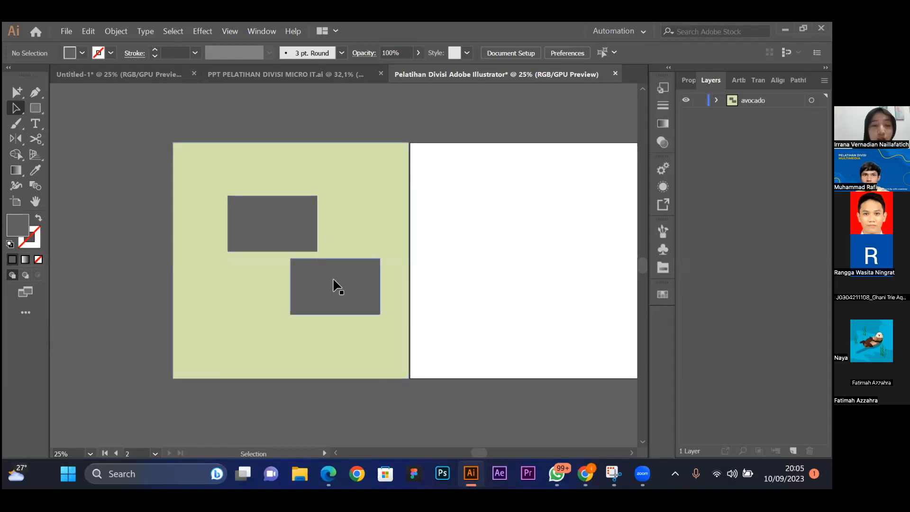
click(379, 166)
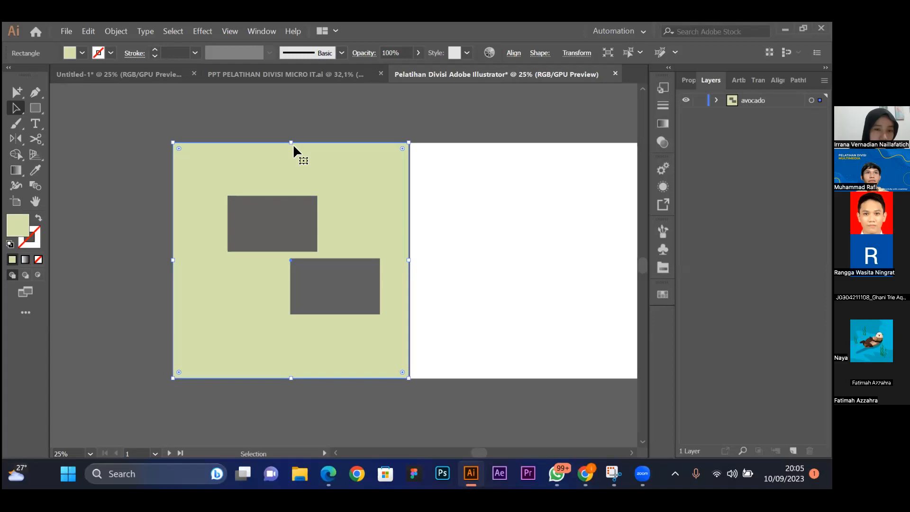
Deselect and reselect the pale green background square, and expand the avocado layer to list its objects.
click(392, 122)
click(355, 162)
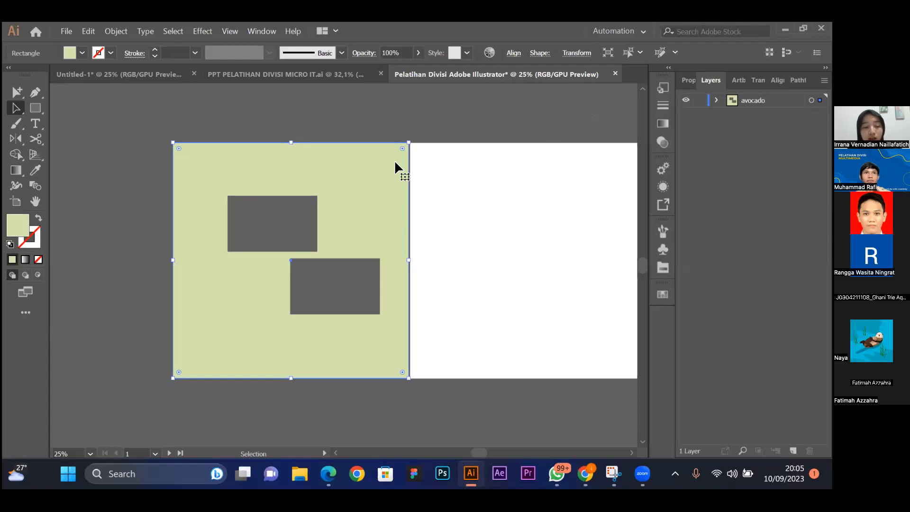
click(716, 100)
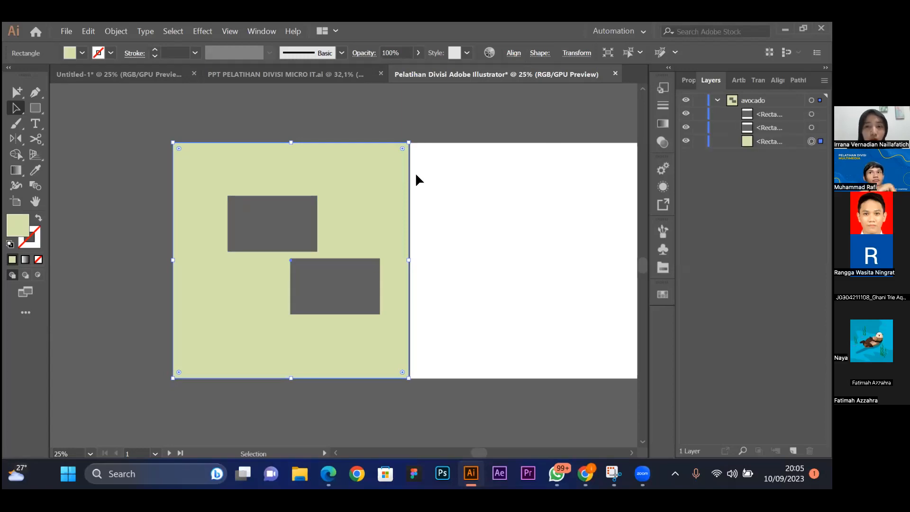
Demonstrate locking and unlocking the background square, once by command and once in the layer list, reselecting it after each unlock.
key(ctrl+2)
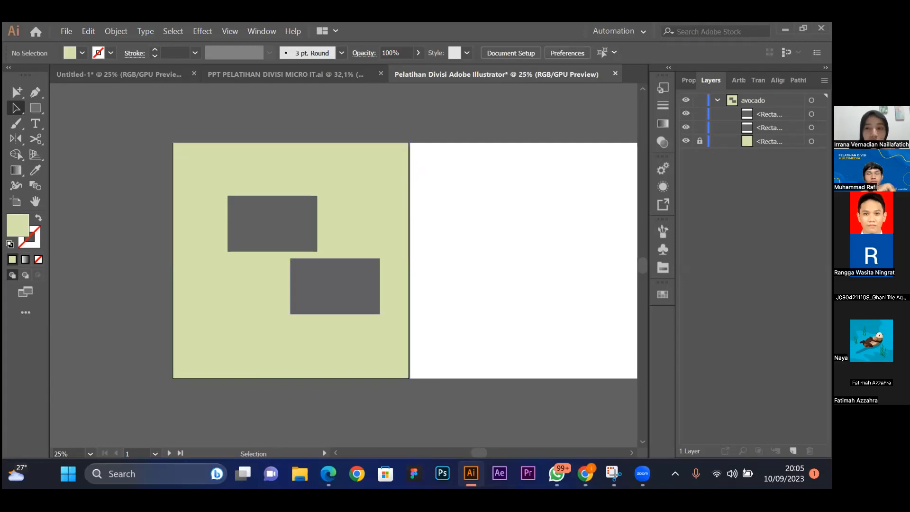
key(ctrl+alt+2)
click(364, 159)
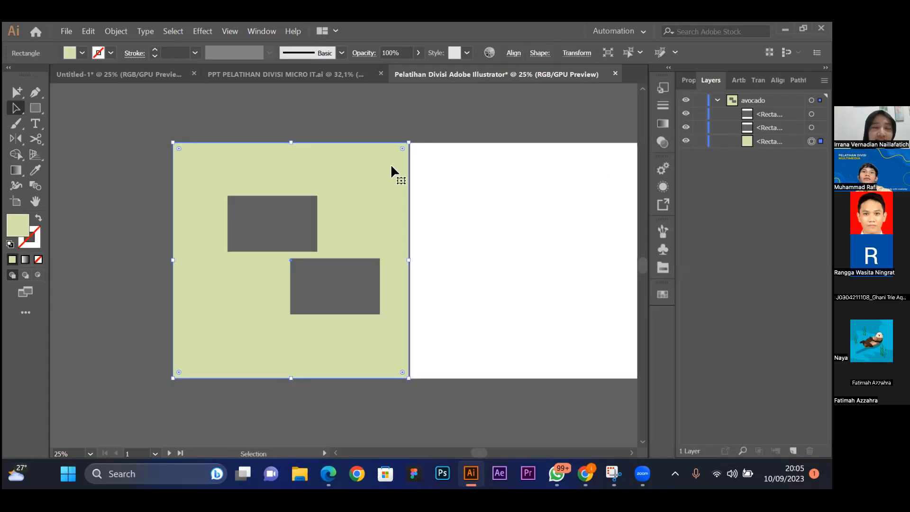
click(699, 141)
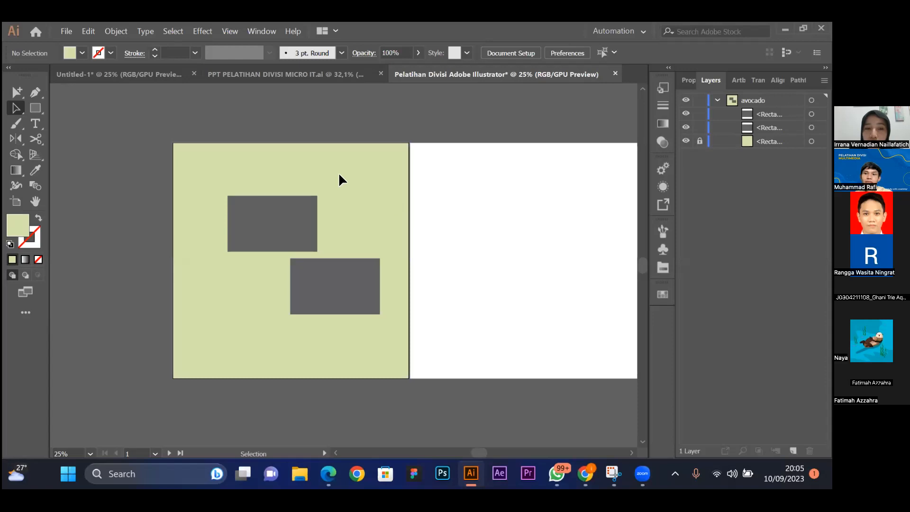
click(700, 141)
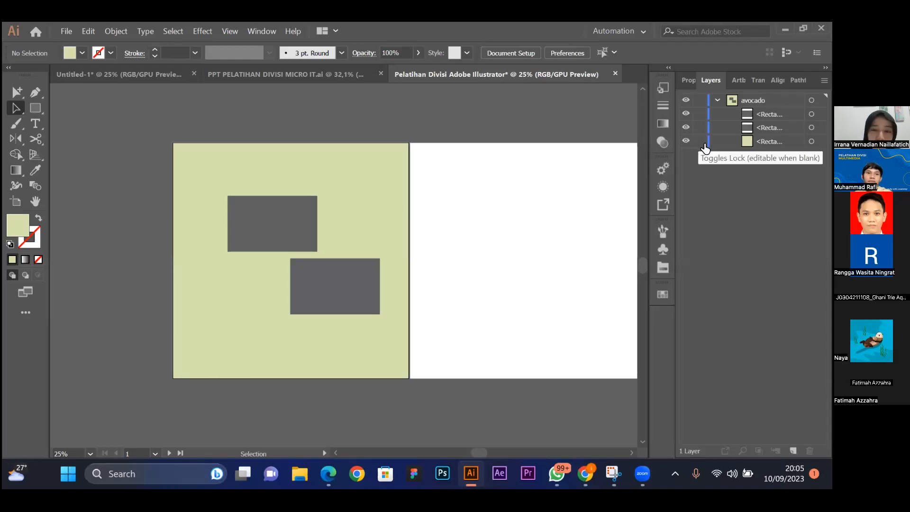
click(379, 164)
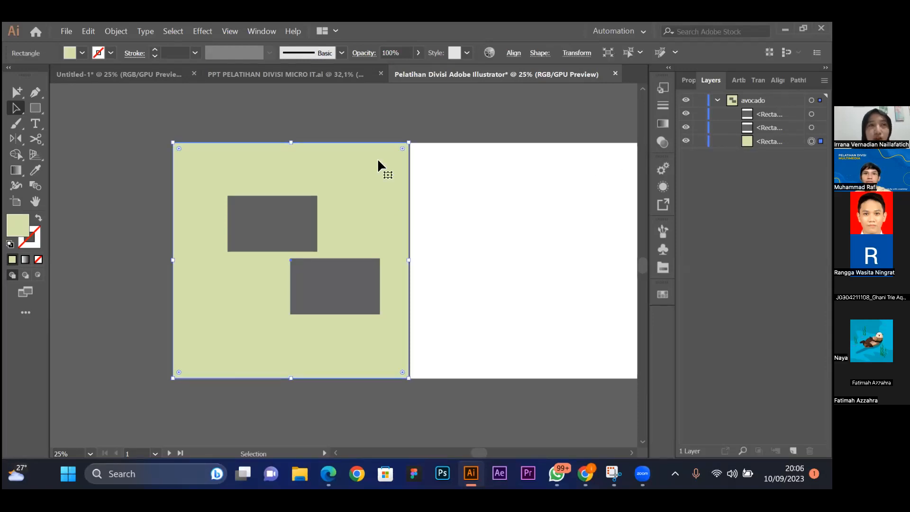
click(491, 168)
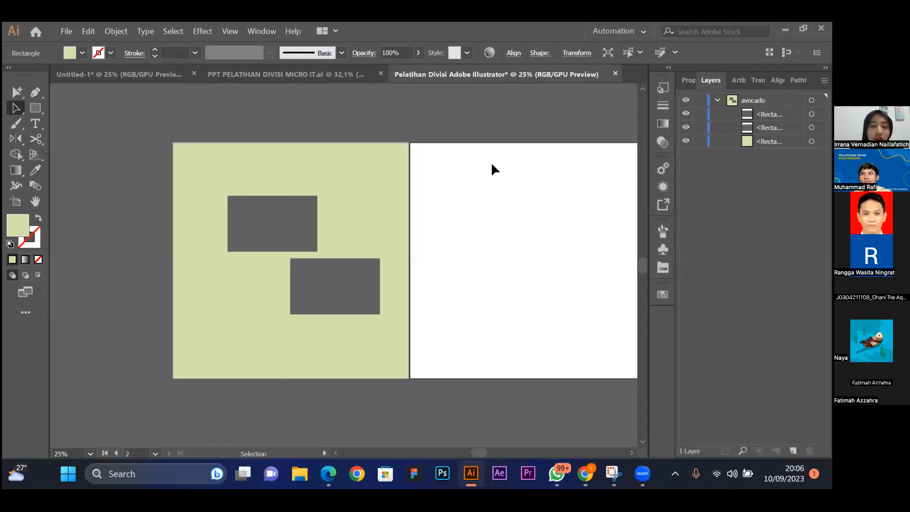
click(355, 163)
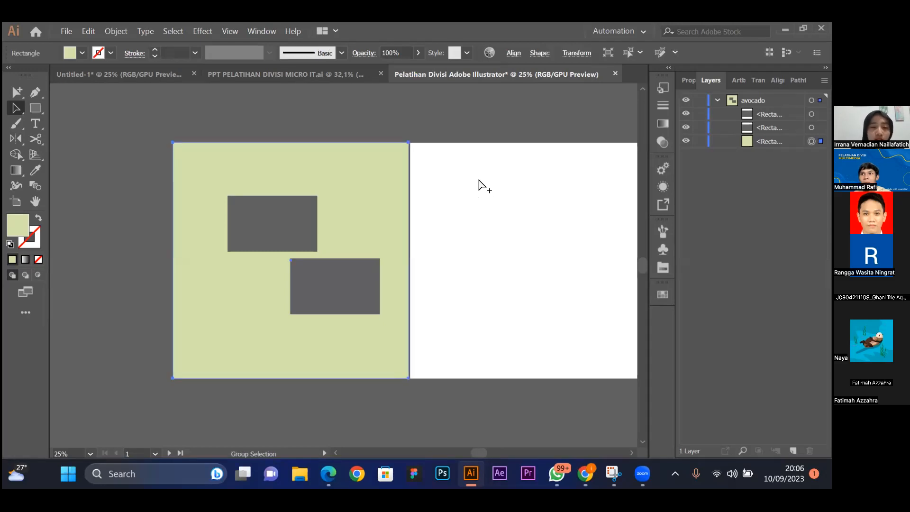
Repeat locking the background square and unlocking all objects by command, testing the square's selection between rounds.
key(ctrl+2)
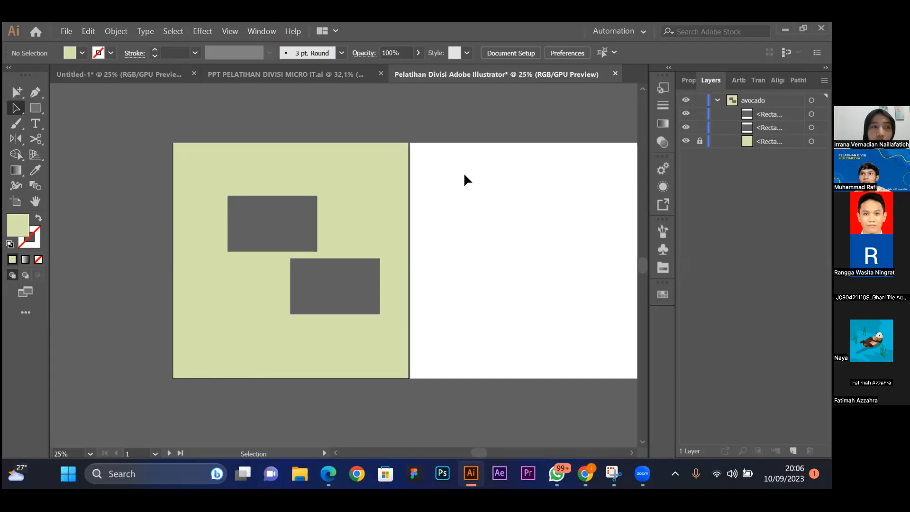
key(a)
key(ctrl+alt+2)
key(v)
click(452, 179)
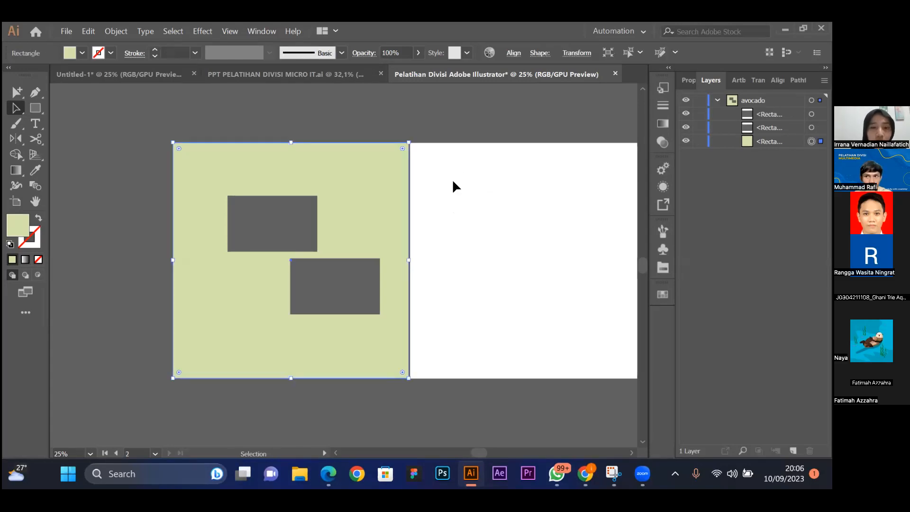
click(355, 176)
click(479, 177)
click(393, 171)
key(ctrl+2)
key(ctrl+alt+2)
key(v)
click(481, 173)
click(366, 169)
Lock the pale green background square in the avocado layer and delete both dark grey rectangles.
click(699, 141)
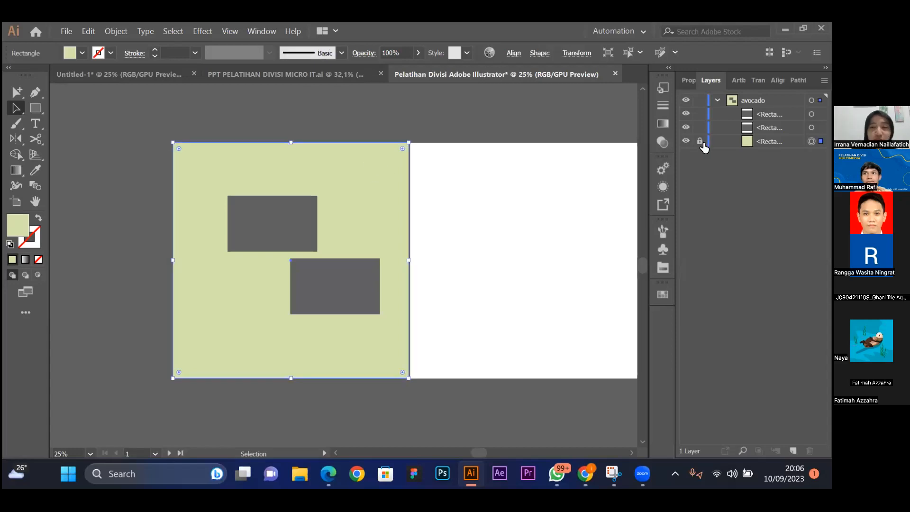
click(260, 212)
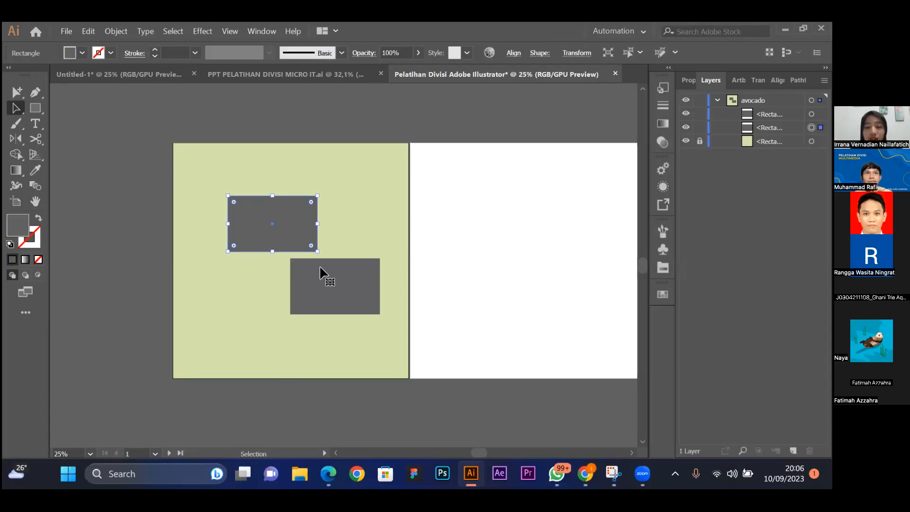
key(Delete)
click(337, 280)
key(Delete)
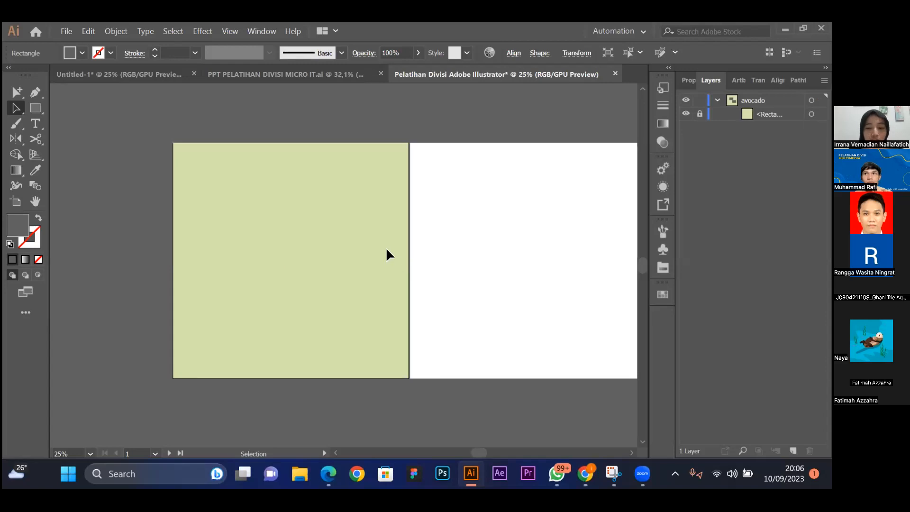
Activate the Rectangle tool and switch to the Untitled-1 document to examine the finished avocado illustration.
scroll(480, 261, down, 1)
scroll(480, 255, up, 1)
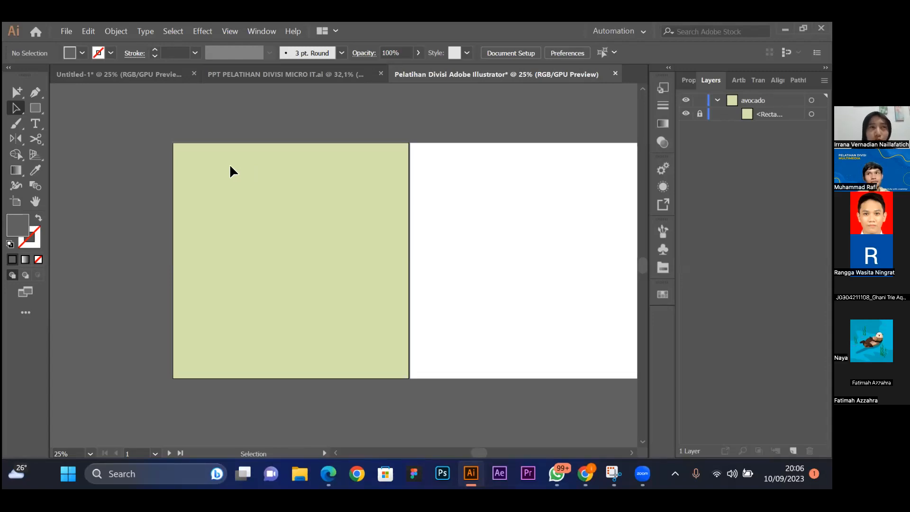
click(39, 108)
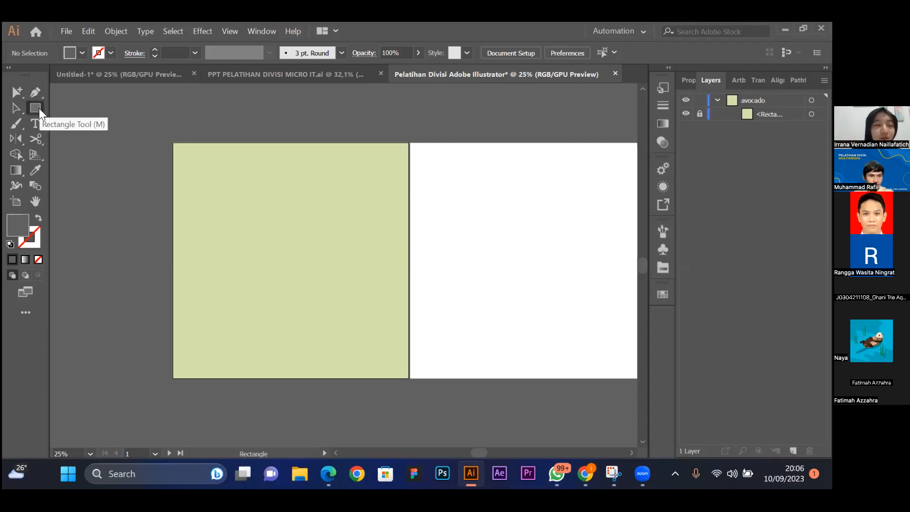
click(131, 72)
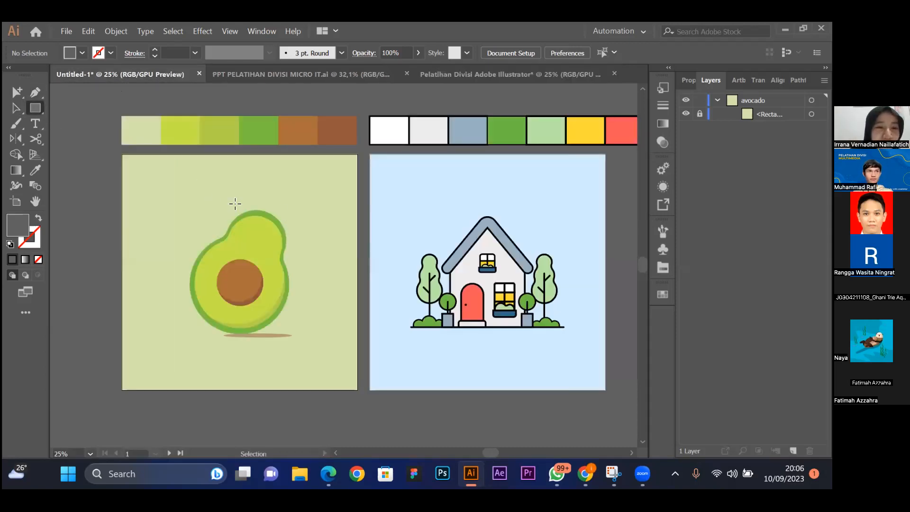
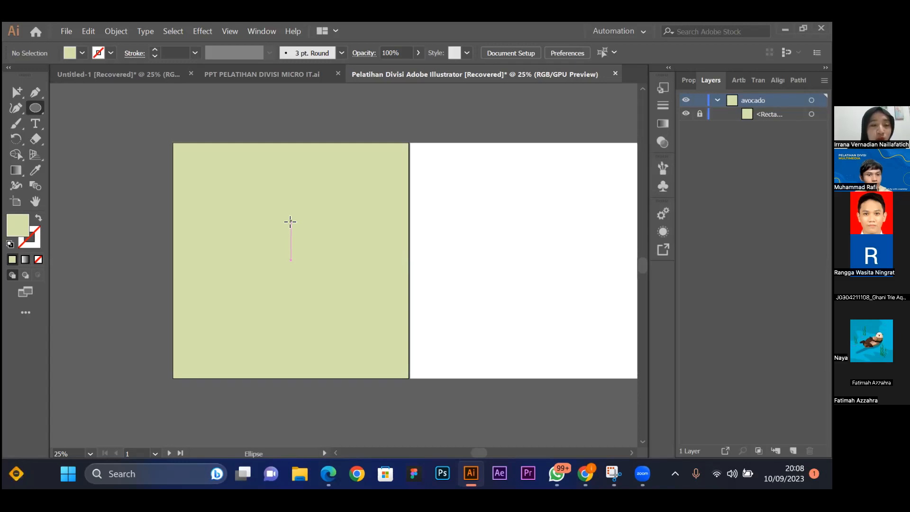
Draw a circle with the Ellipse tool on the upper half of the background square, centred on its vertical midline.
mouse_move(290, 221)
mouse_down()
mouse_move(276, 256)
mouse_move(385, 290)
mouse_move(266, 230)
mouse_move(370, 302)
mouse_move(305, 249)
mouse_move(291, 218)
mouse_up()
key(ctrl+z)
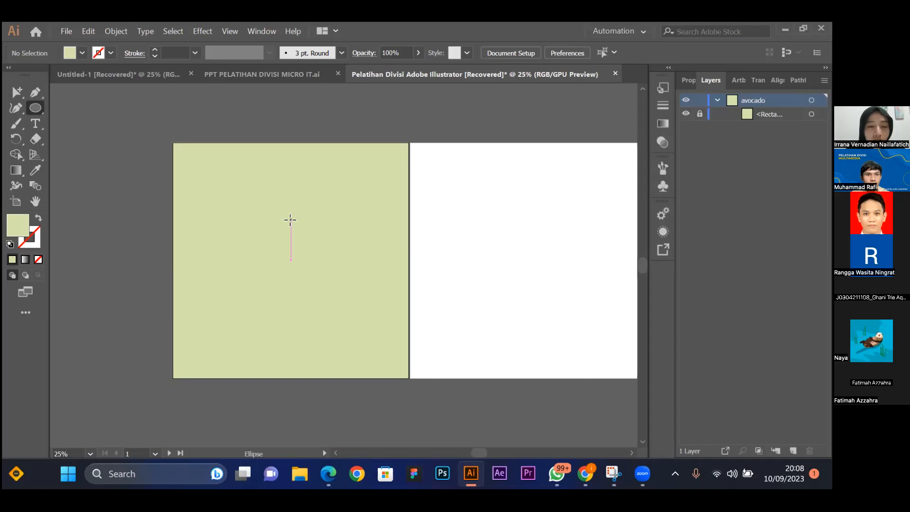
drag(290, 219, 313, 244)
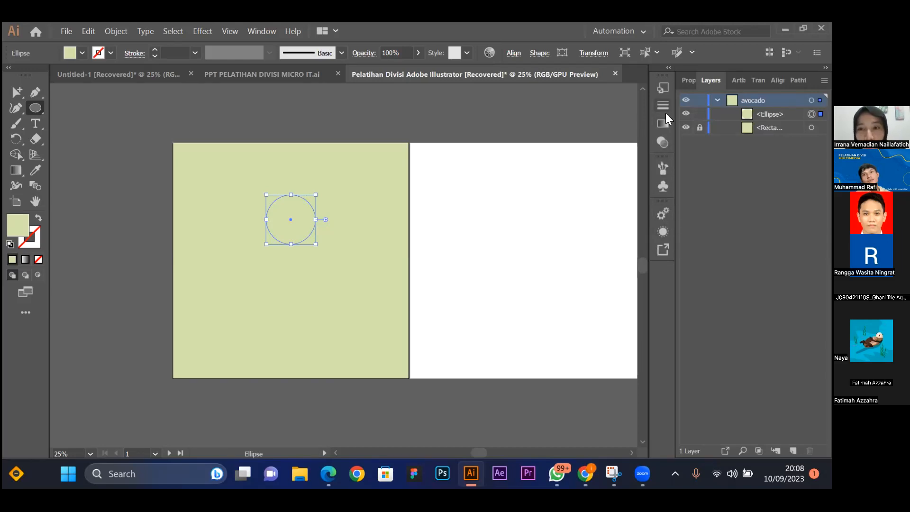
Show the Swatches and load the Color Palette file from Downloads as a swatch library.
click(258, 31)
mouse_move(299, 470)
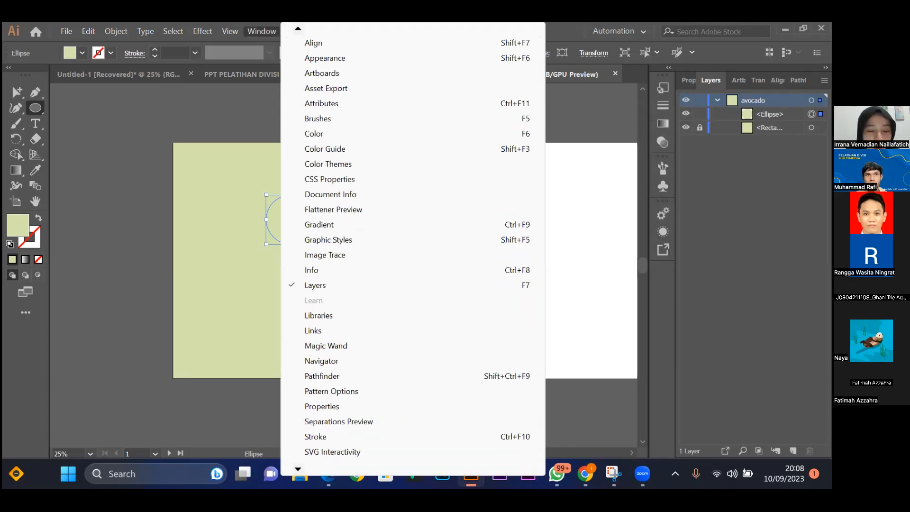
click(315, 405)
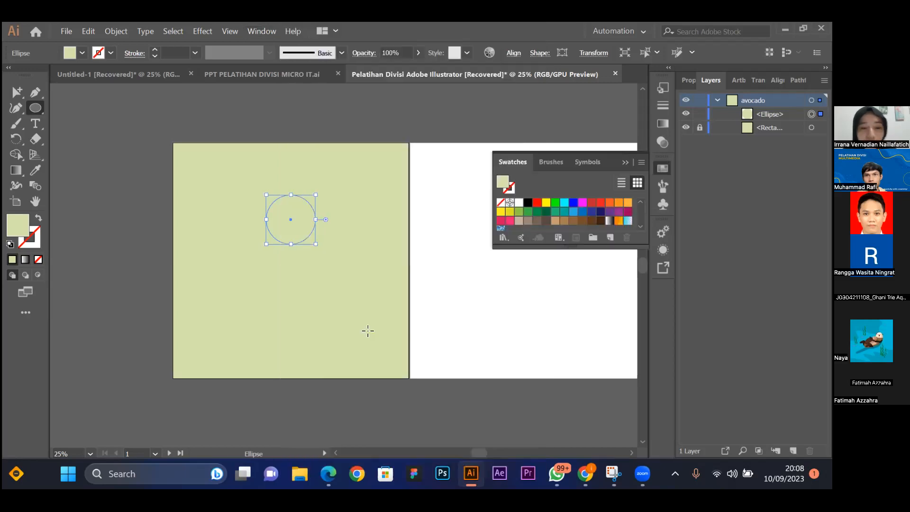
scroll(530, 208, down, 2)
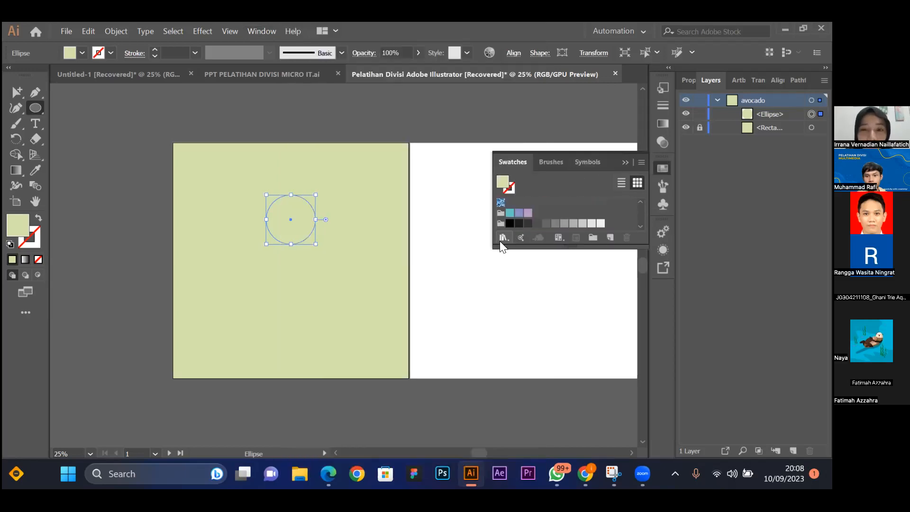
click(501, 238)
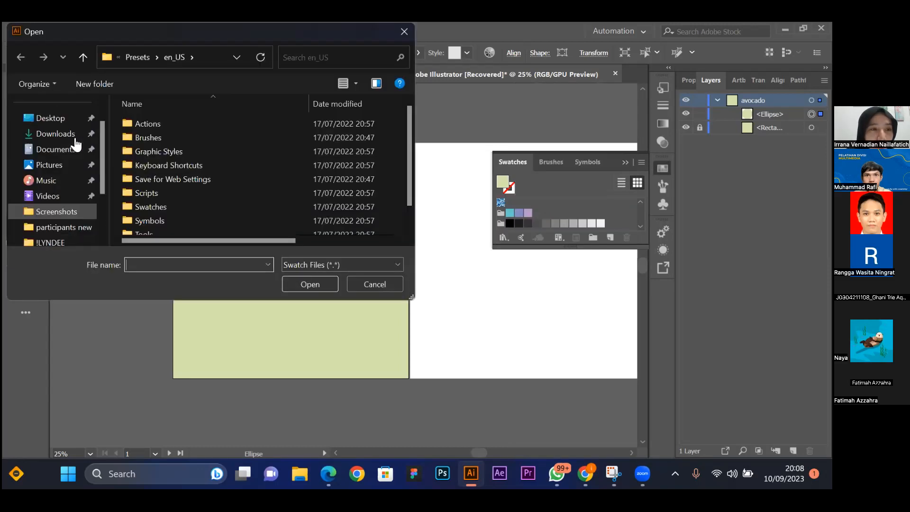
click(60, 165)
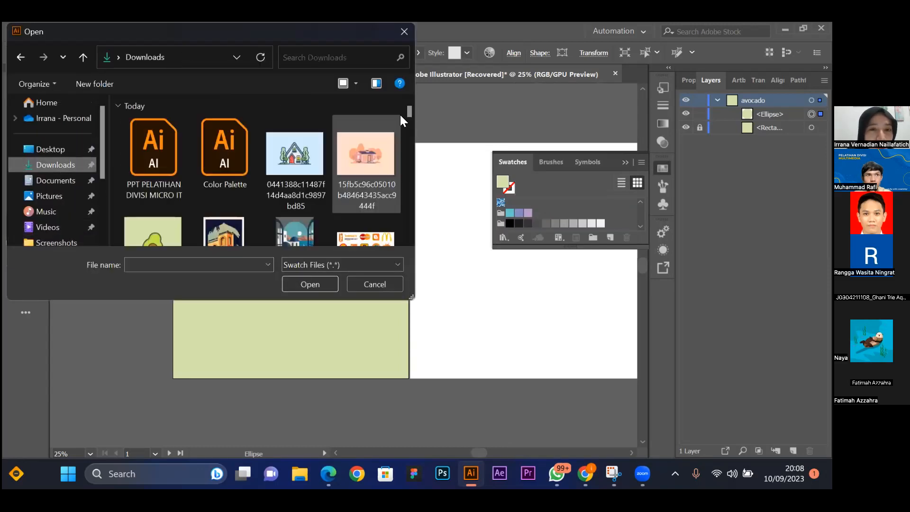
click(250, 146)
click(324, 282)
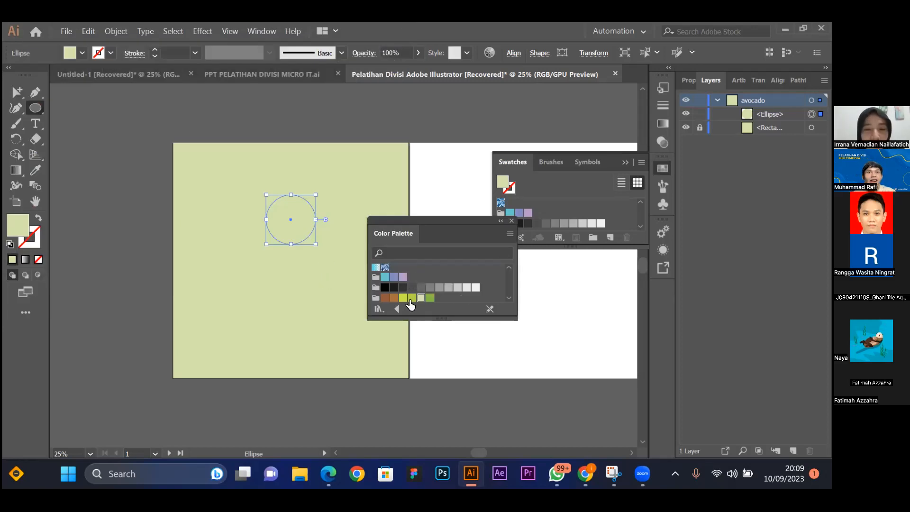
Try the library's greens on the circle, fill it with R=121 G=191 B=64, and dock the Color Palette library with Swatches.
click(430, 298)
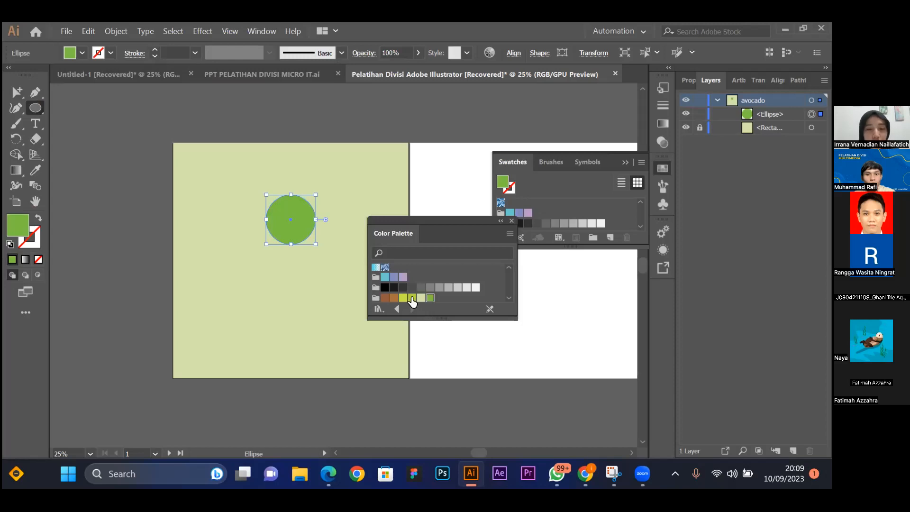
click(412, 297)
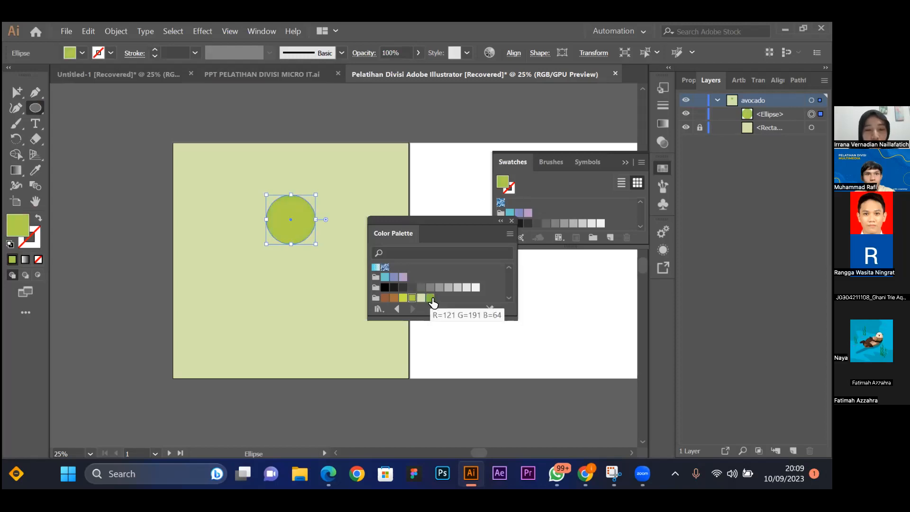
click(403, 297)
click(431, 297)
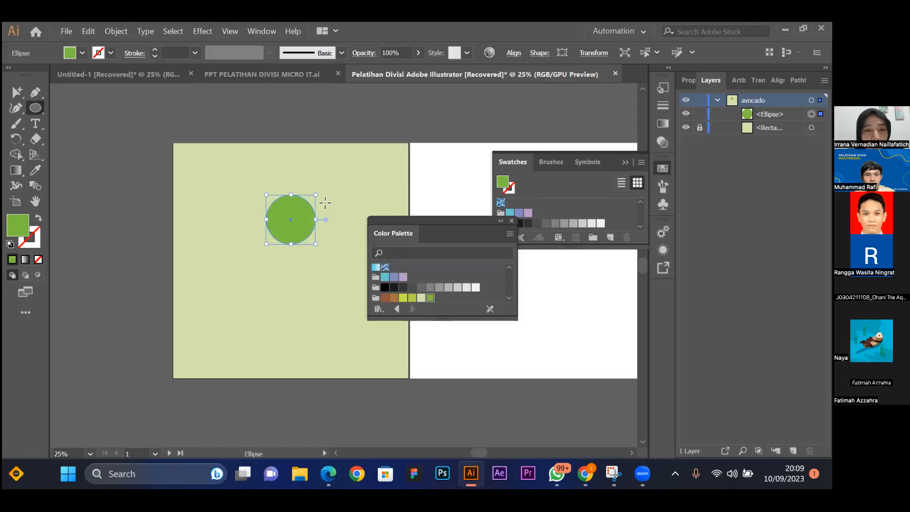
click(501, 222)
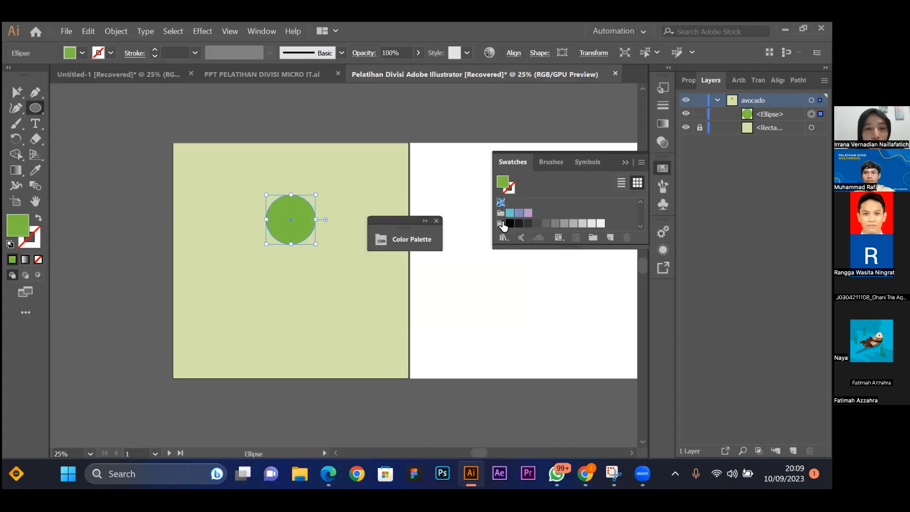
drag(423, 224, 605, 163)
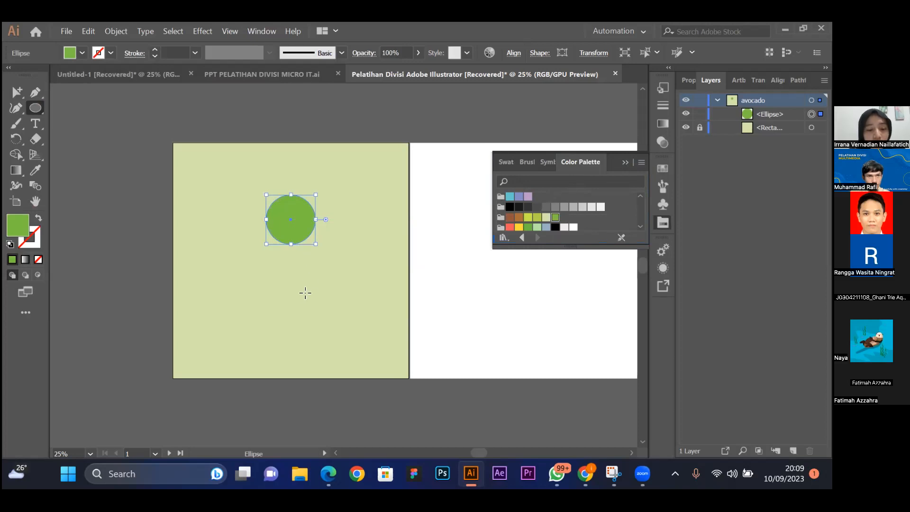
Deselect and reselect the green circle with the Selection tool, try shifting it downward, and undo the shift.
key(v)
click(328, 126)
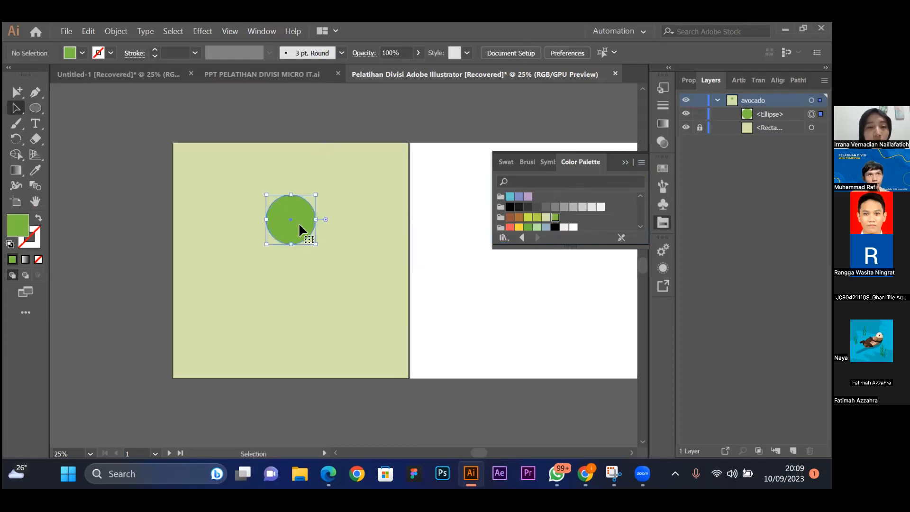
click(298, 222)
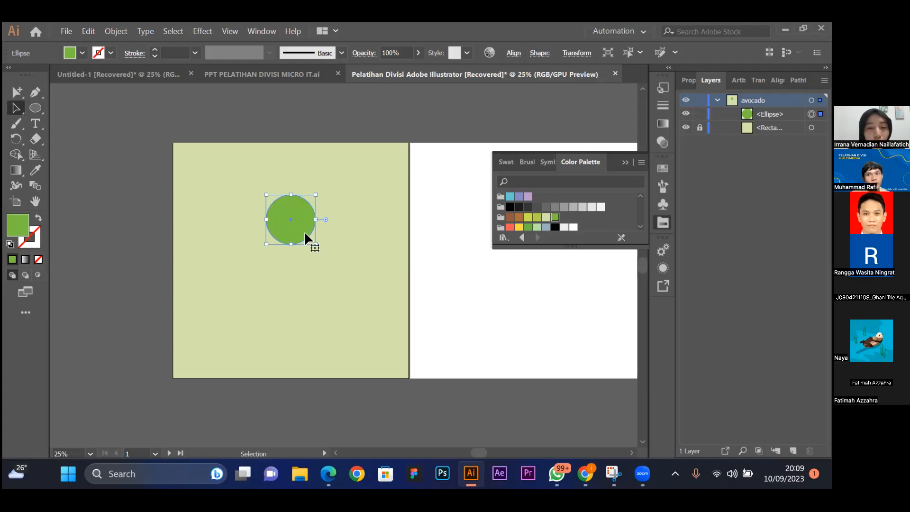
click(343, 122)
click(296, 214)
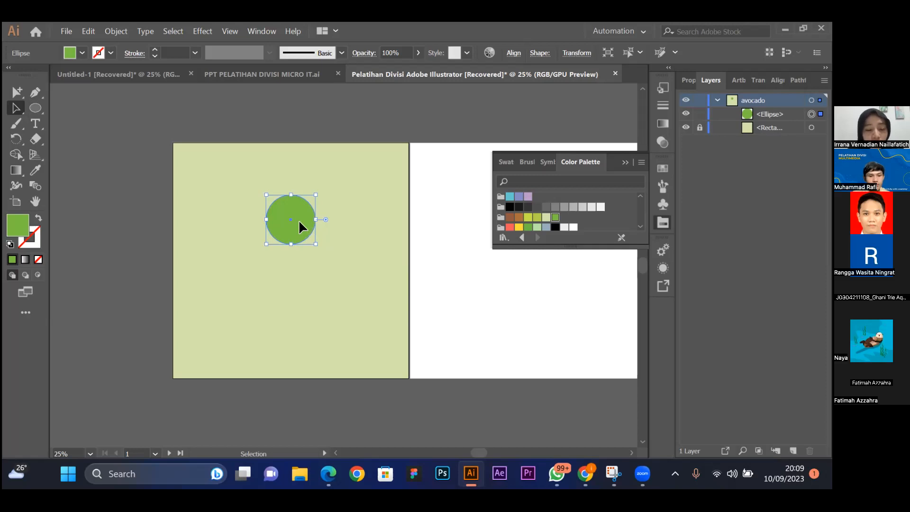
drag(299, 221, 301, 275)
key(ctrl+z)
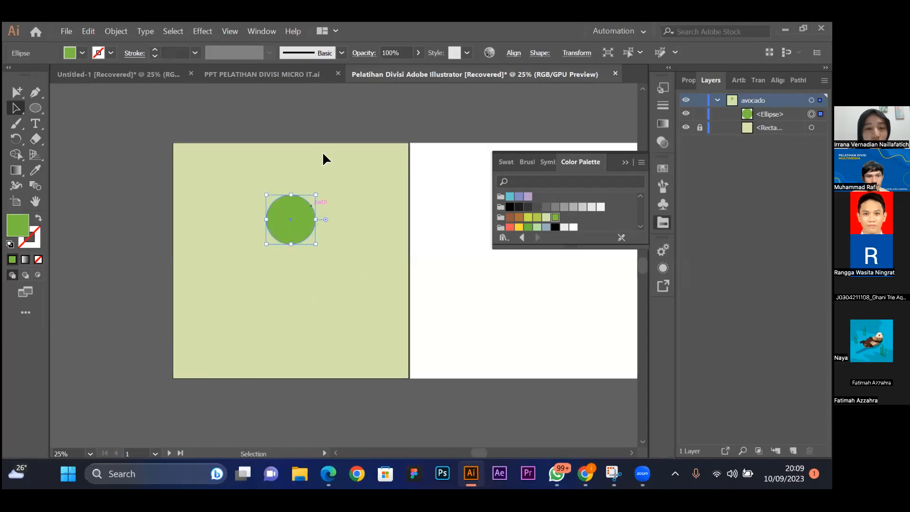
Duplicate the green circle, enlarge the copy, and place it below the original so the two overlap on the same vertical midline.
click(331, 123)
click(301, 206)
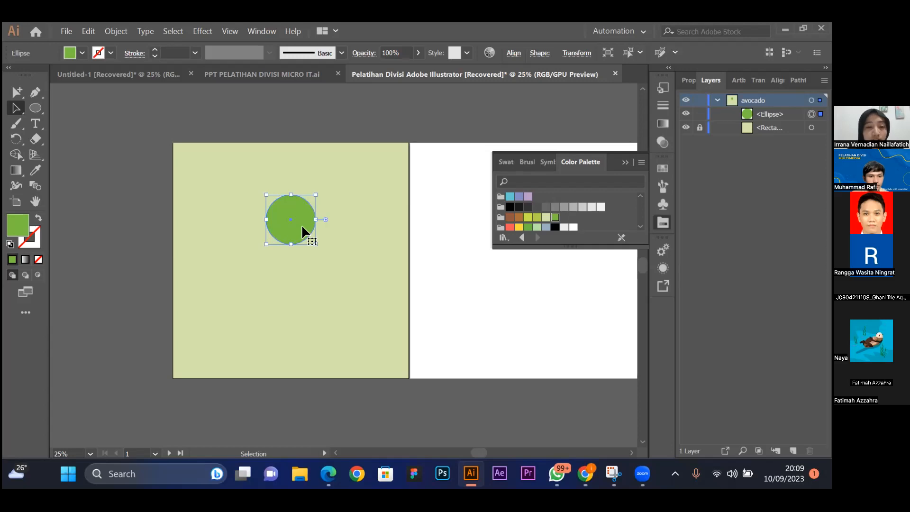
drag(299, 220, 338, 286)
drag(309, 240, 313, 257)
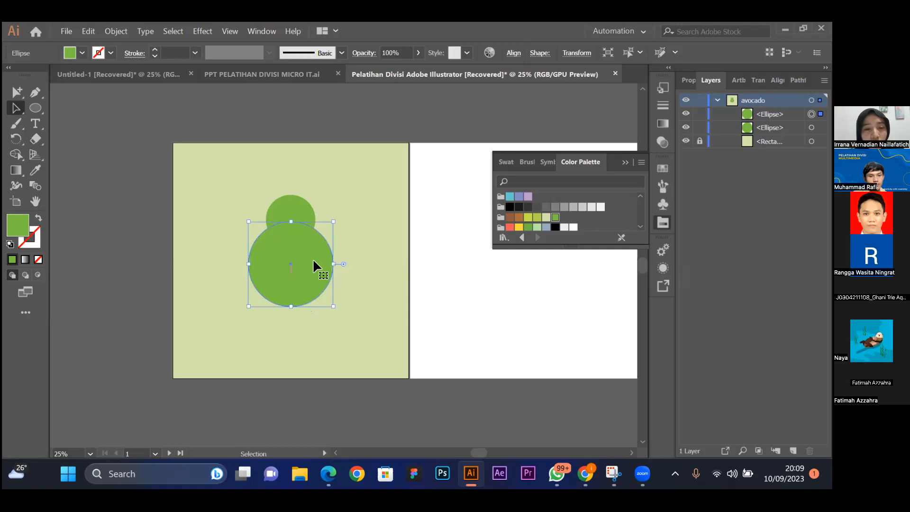
click(365, 198)
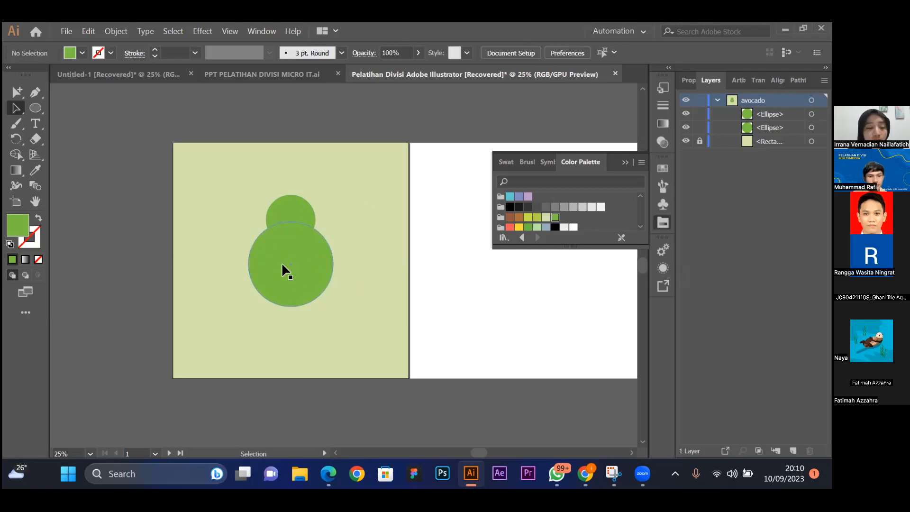
Enlarge the upper green circle slightly about its centre, keeping it smaller than the lower circle.
click(299, 206)
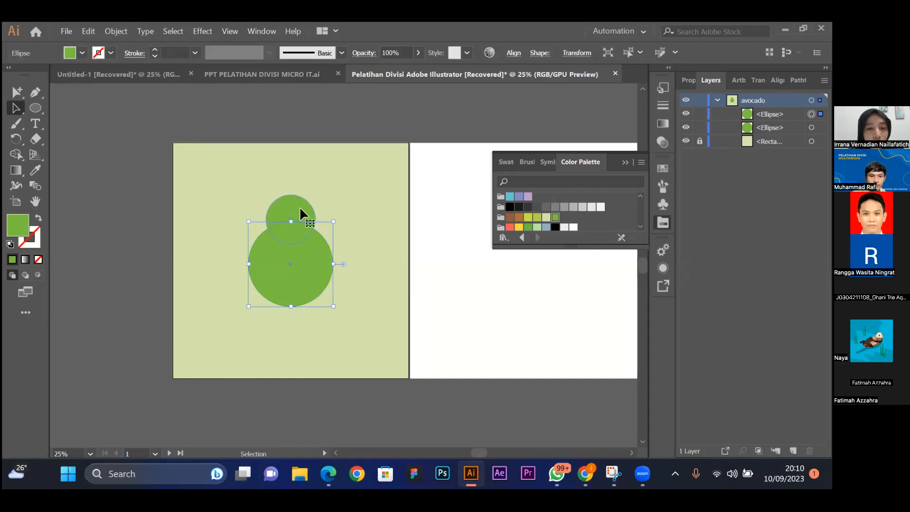
drag(317, 244, 321, 247)
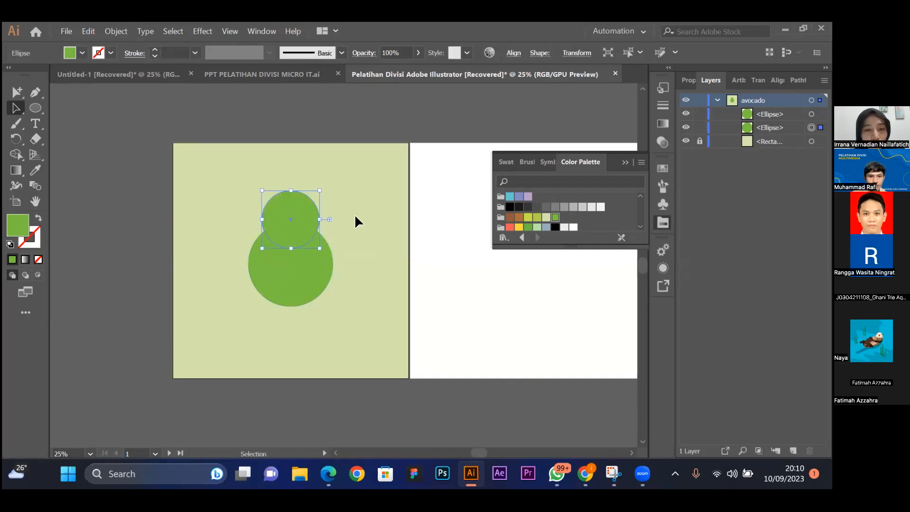
click(362, 306)
click(300, 217)
click(364, 230)
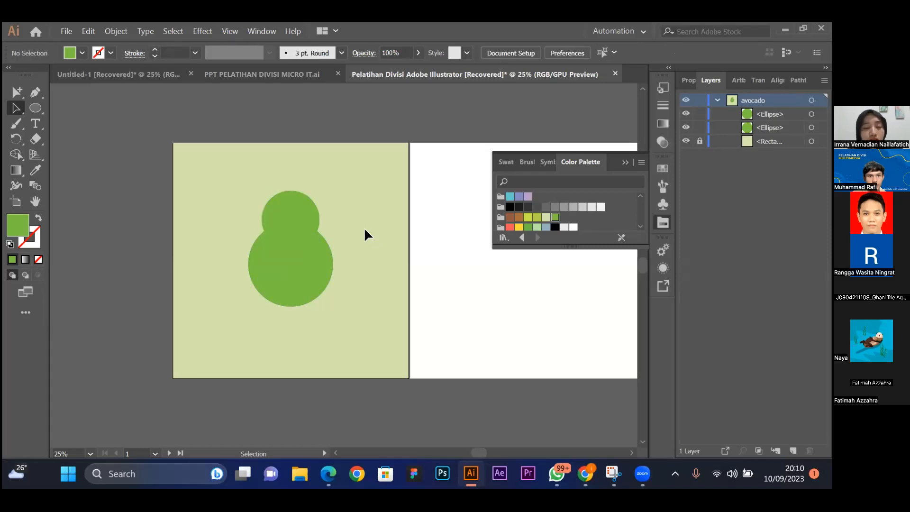
Select both overlapping green circles and merge them into one shape with the Pathfinder Unite shape mode.
drag(332, 207, 336, 174)
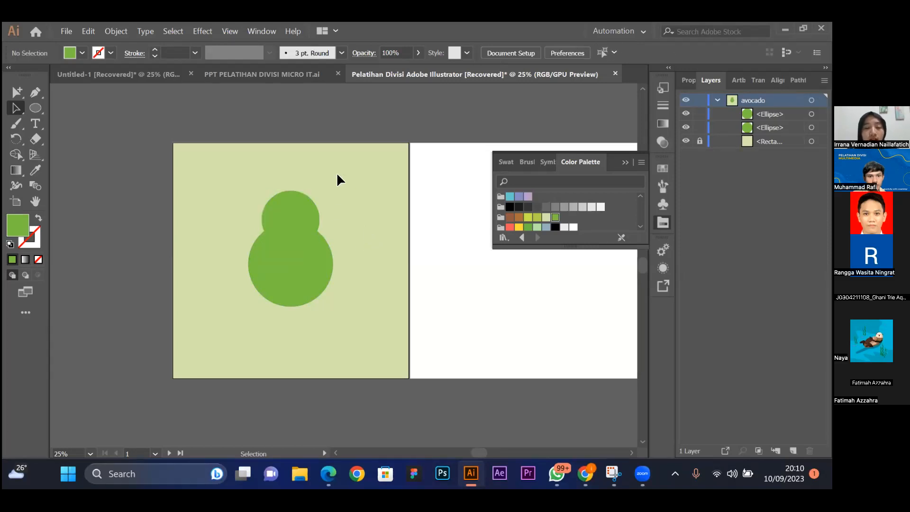
click(317, 270)
click(341, 226)
drag(341, 175, 339, 189)
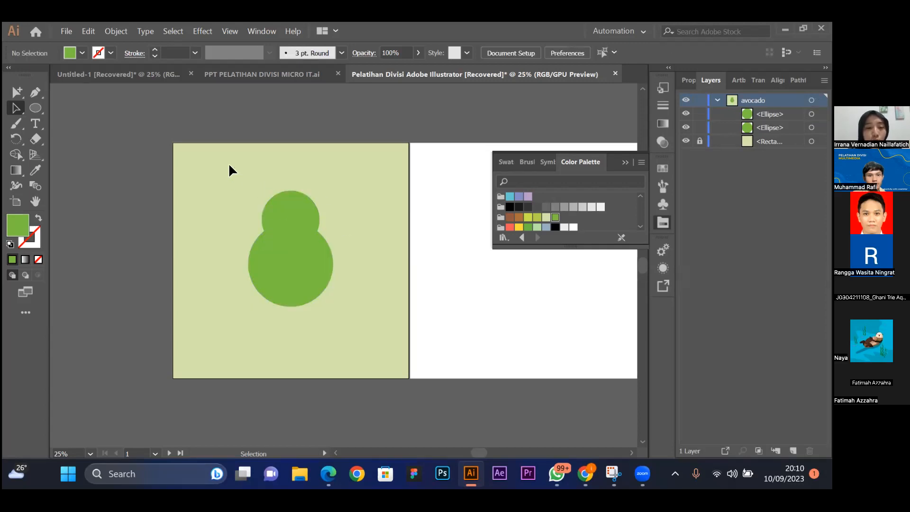
drag(224, 166, 229, 177)
drag(319, 268, 369, 333)
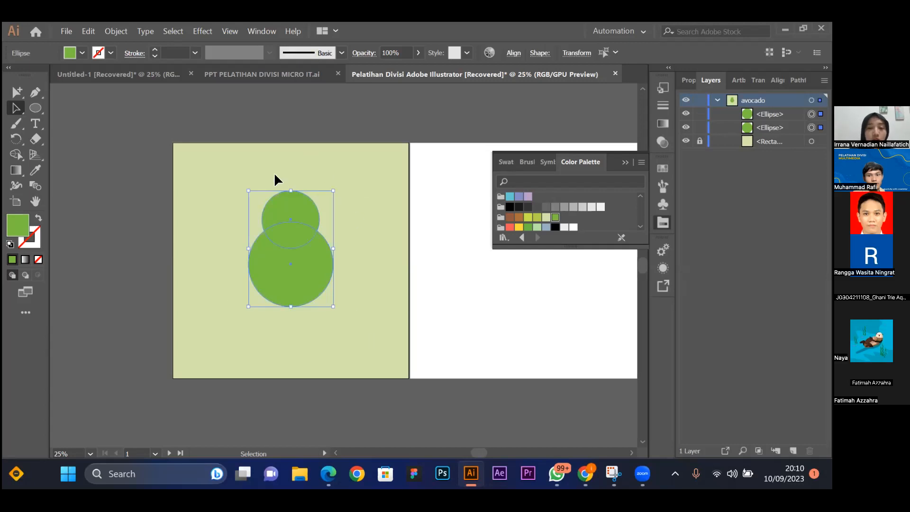
drag(240, 161, 356, 333)
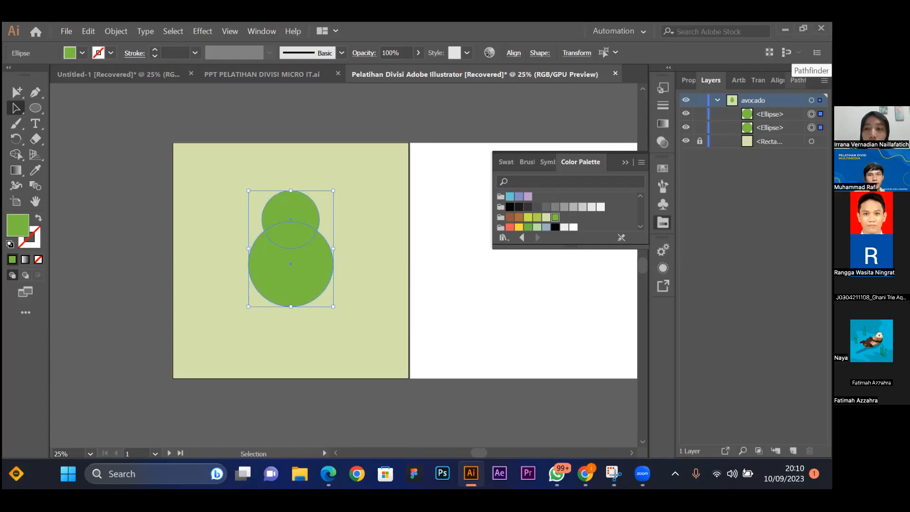
click(798, 80)
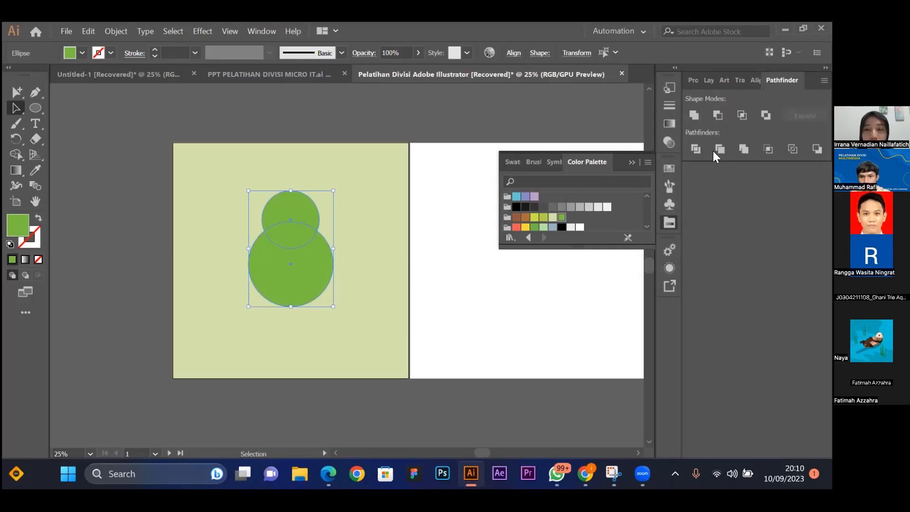
click(693, 116)
Check the united green shape on the artboard and its entry in the avocado layer.
click(364, 213)
click(320, 253)
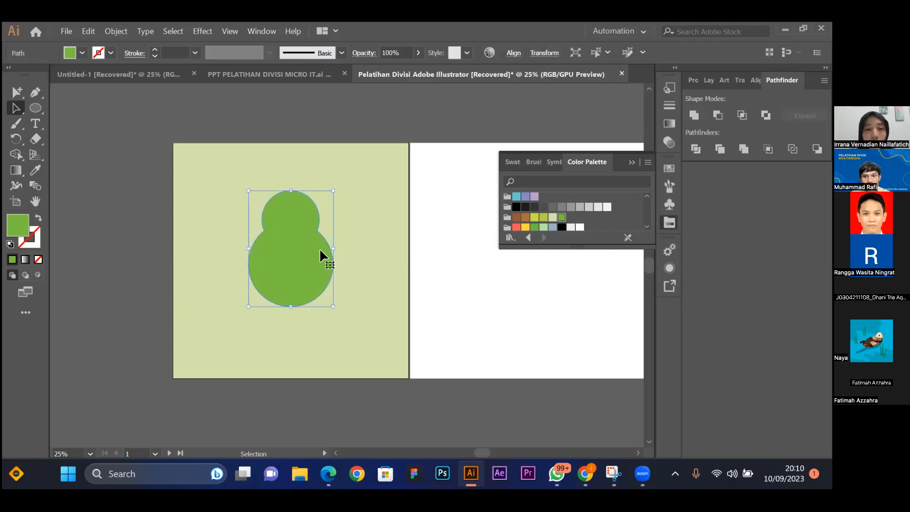
click(431, 177)
click(319, 222)
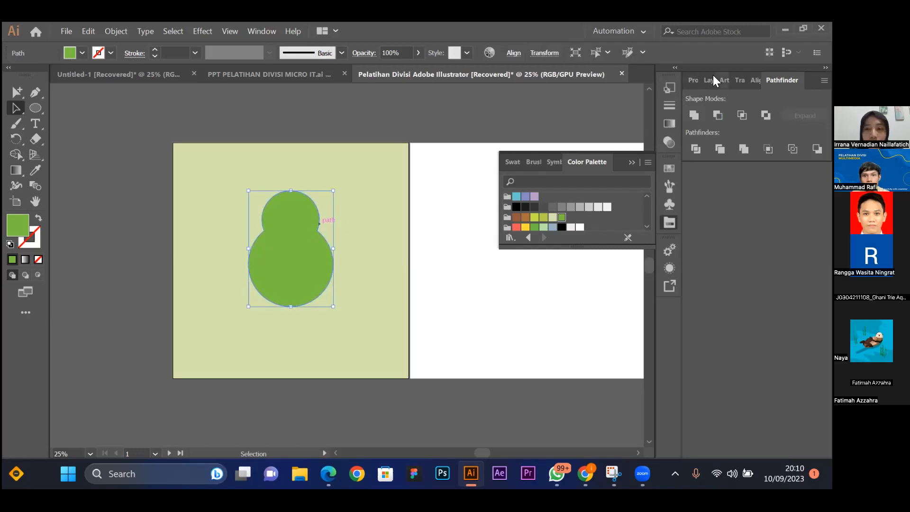
click(709, 80)
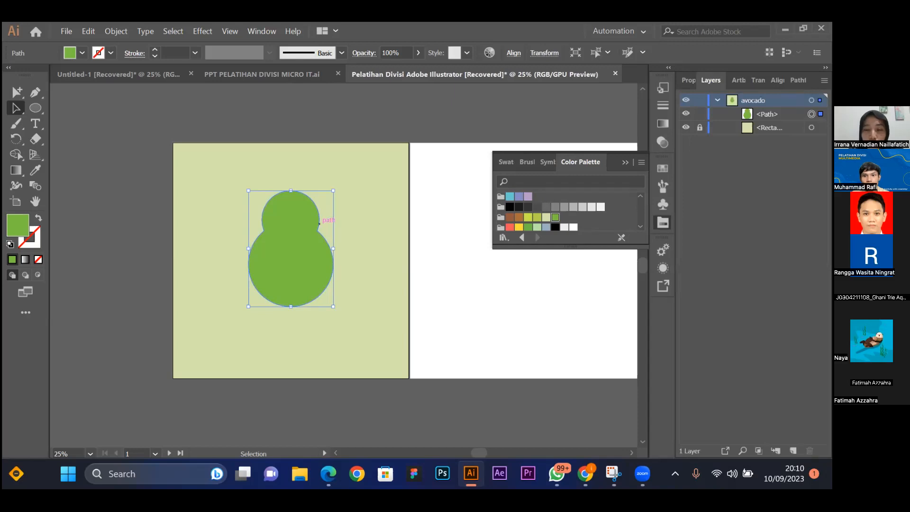
click(352, 210)
click(317, 265)
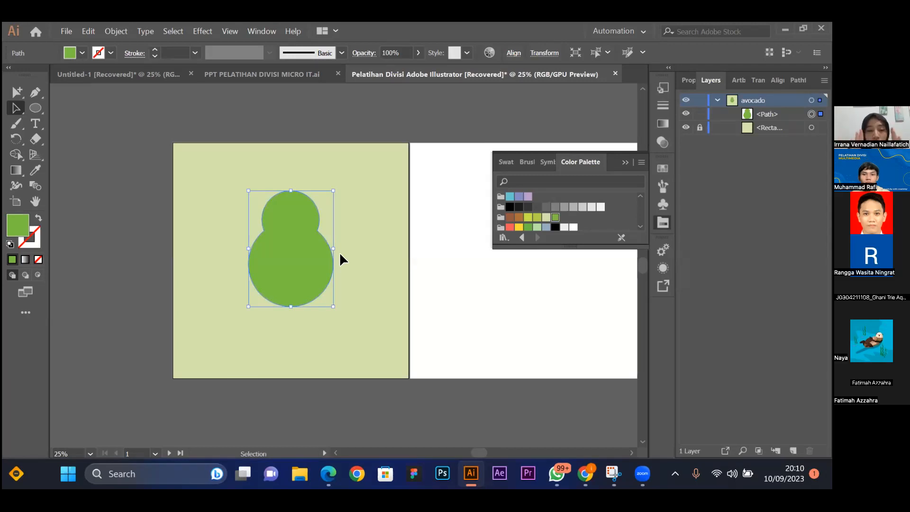
Show the united shape's anchor points with the Direct Selection tool and inspect the shape at 50% zoom.
key(a)
key(ctrl+=)
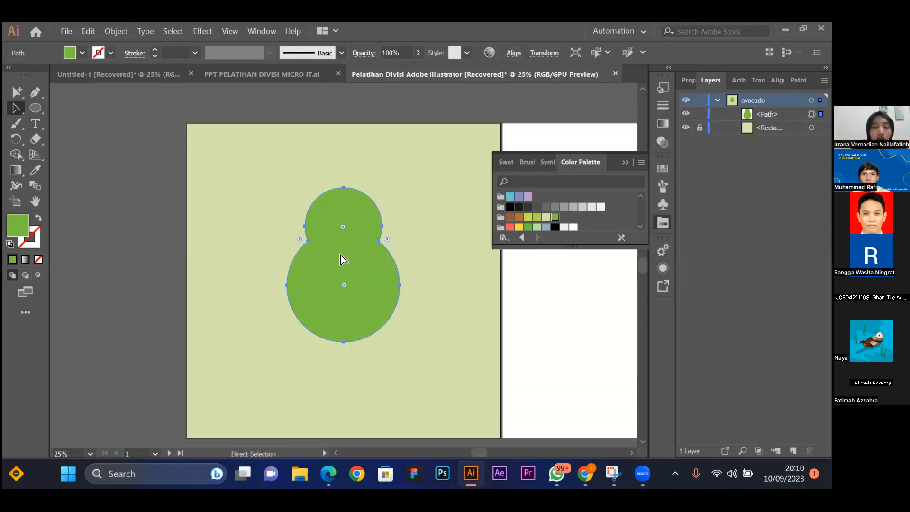
ctrl+click(444, 212)
ctrl+click(355, 186)
ctrl+click(449, 206)
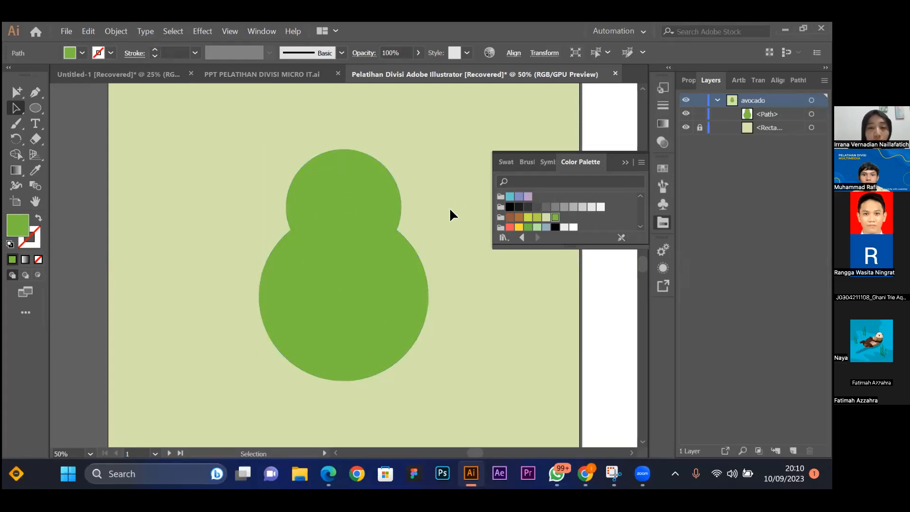
key(ctrl+=)
key(ctrl+minus)
key(ctrl+=)
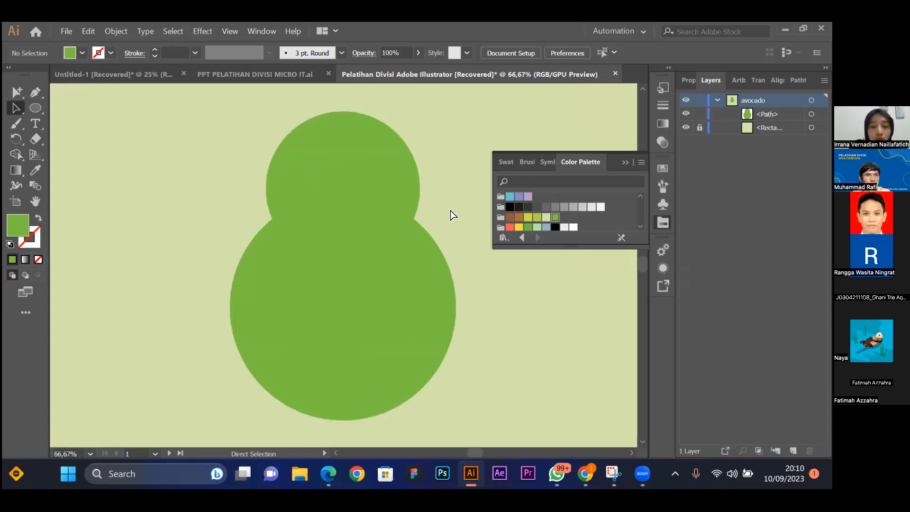
key(ctrl+minus)
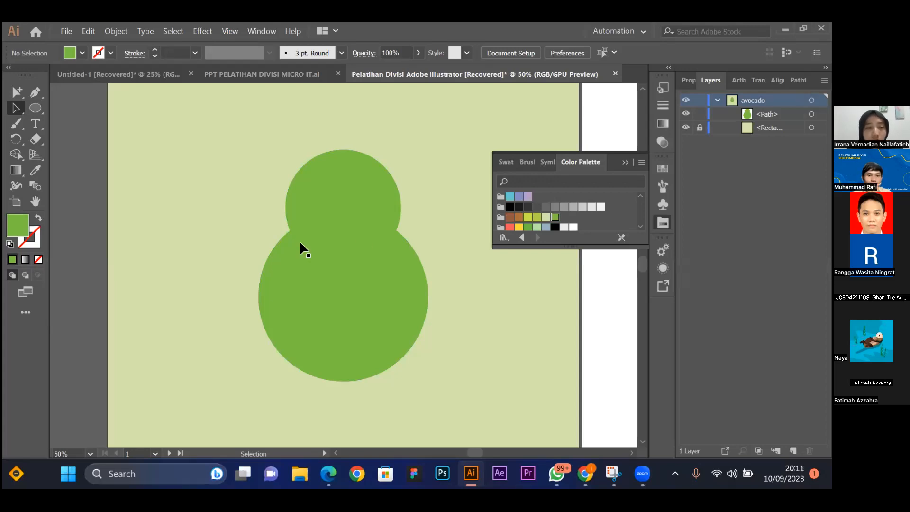
Examine the live corner widgets at both sides of the green shape's neck.
ctrl+click(368, 200)
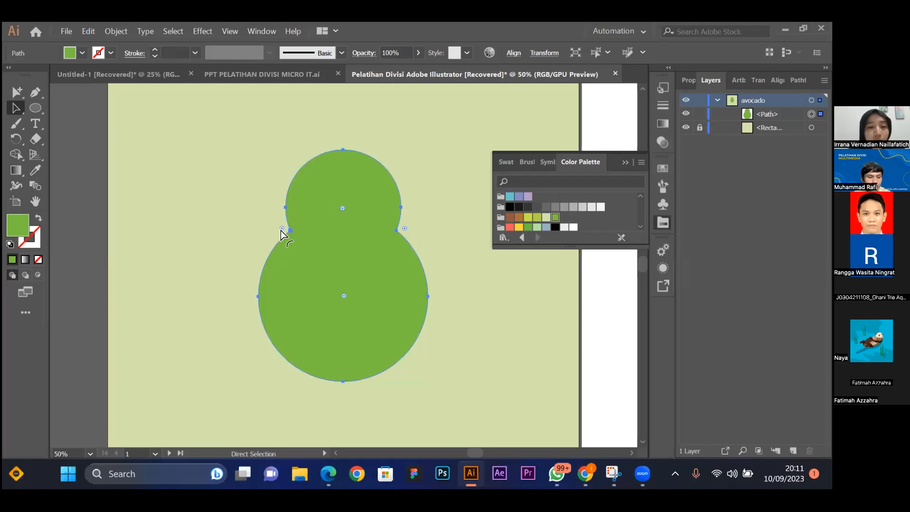
ctrl+click(444, 159)
ctrl+click(383, 196)
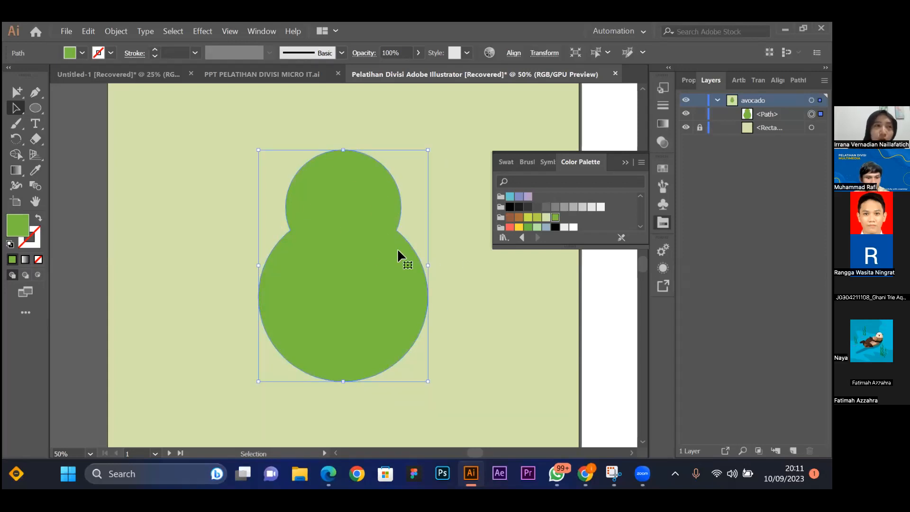
ctrl+click(455, 232)
ctrl+click(369, 231)
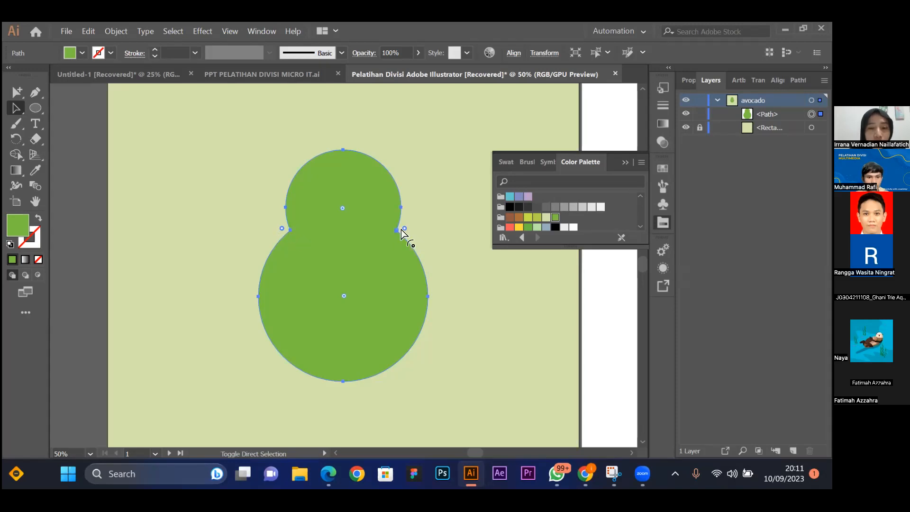
key(v)
click(242, 212)
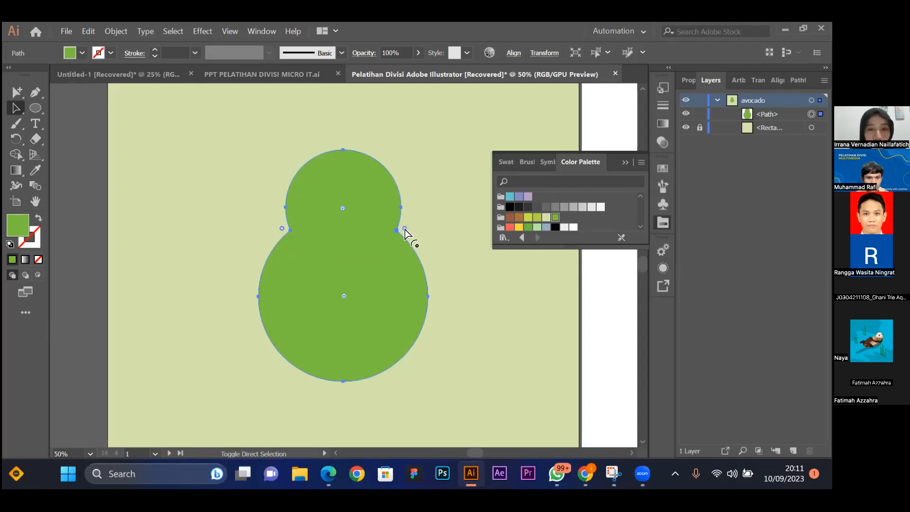
Round both neck corners together with the live corner widgets until the sides curve smoothly into an avocado outline, and deselect the shape.
drag(405, 231, 467, 146)
key(ctrl)
key(ctrl)
ctrl+click(457, 118)
ctrl+click(391, 202)
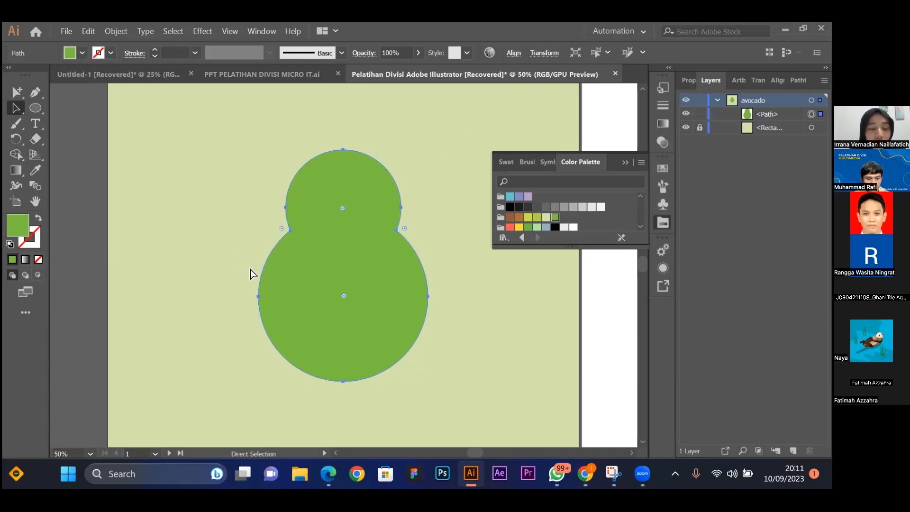
click(285, 231)
drag(404, 228, 575, 135)
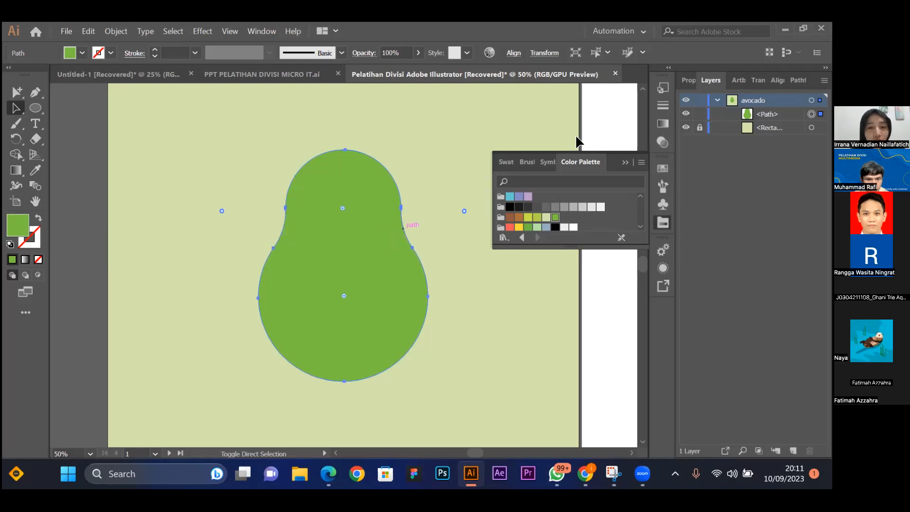
click(452, 154)
click(386, 214)
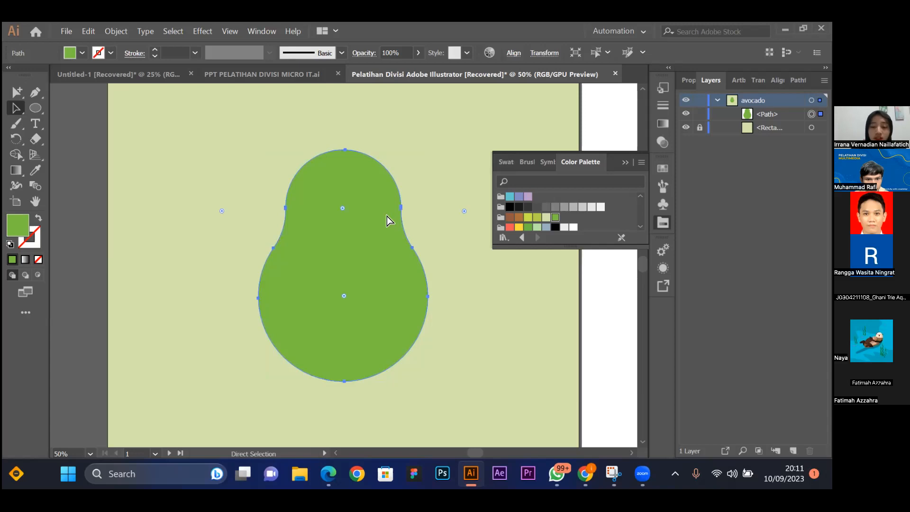
key(ctrl+minus)
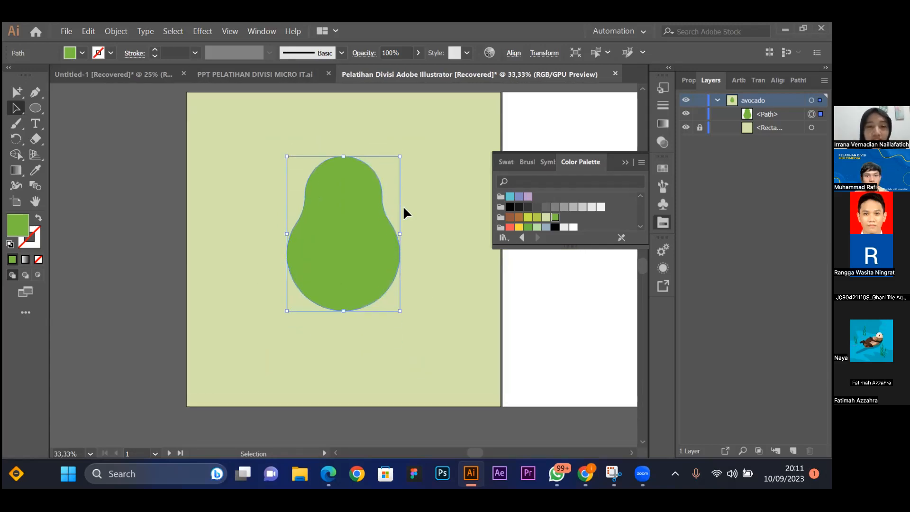
click(433, 228)
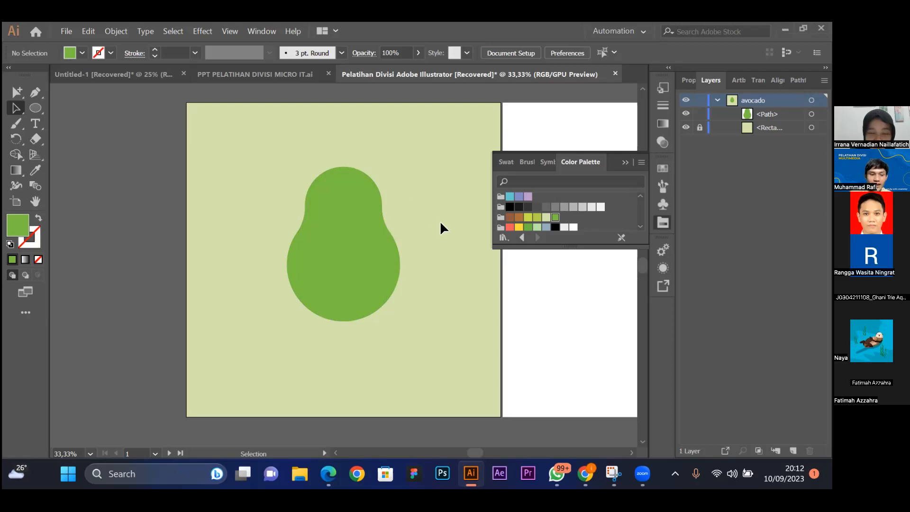
Centre the green avocado shape vertically on the artboard with Vertical Align Center, and deselect it.
click(356, 249)
scroll(356, 249, down, 2)
scroll(362, 234, up, 2)
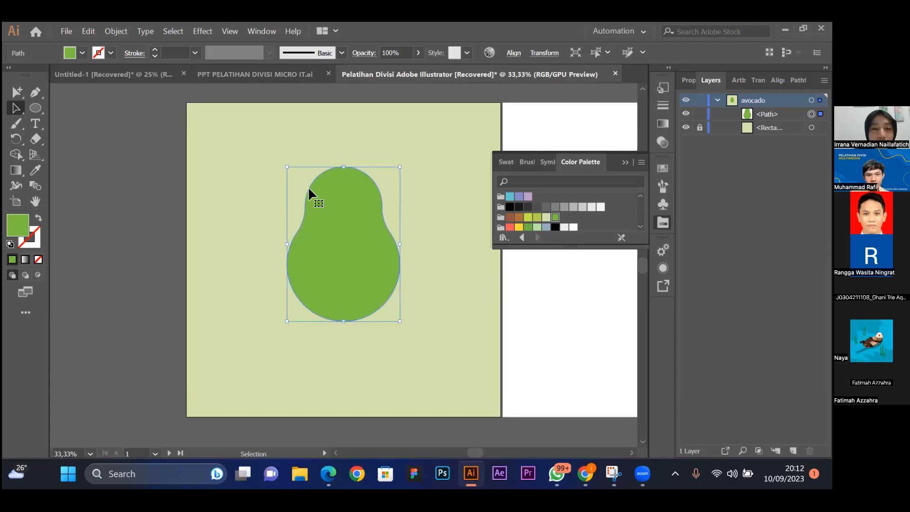
click(418, 203)
click(352, 243)
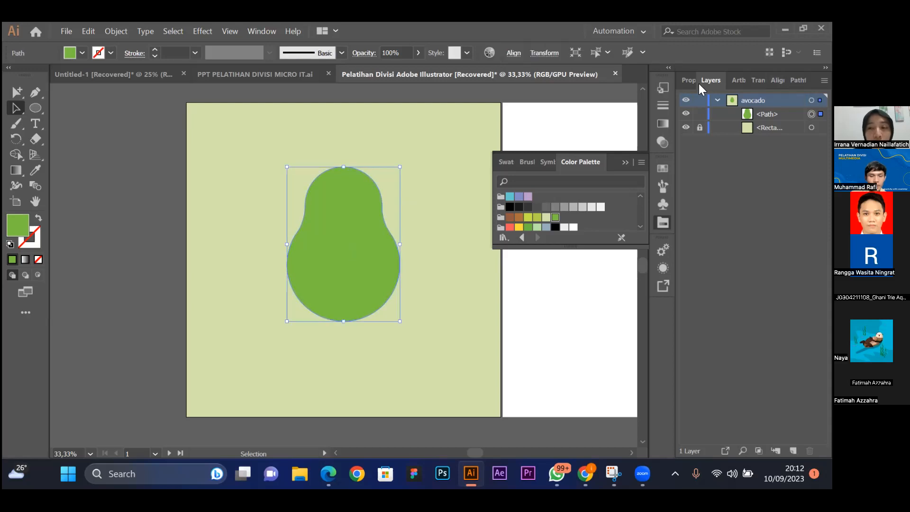
click(775, 80)
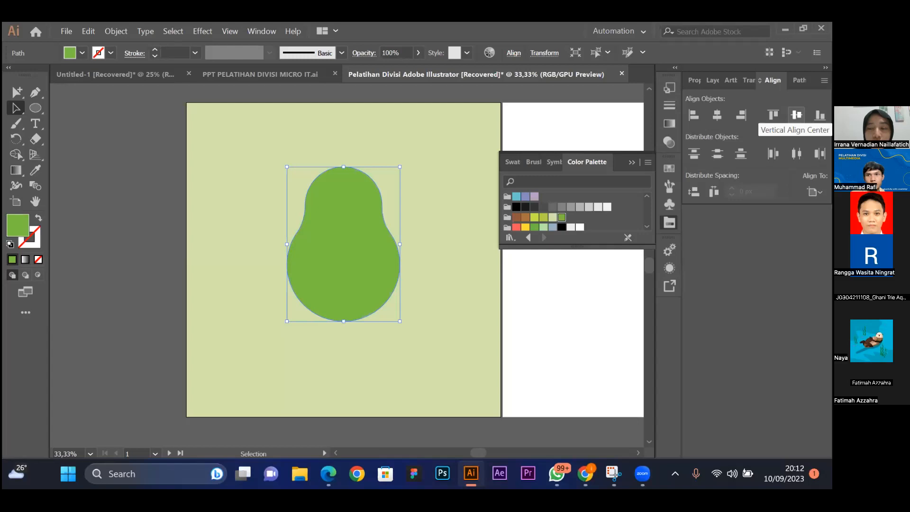
click(796, 115)
click(424, 166)
scroll(411, 236, down, 1)
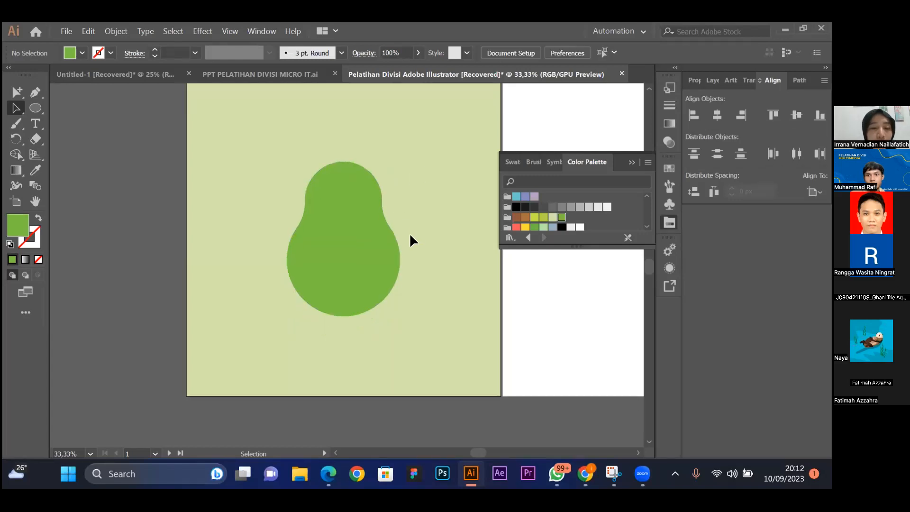
scroll(371, 235, up, 2)
scroll(424, 223, down, 1)
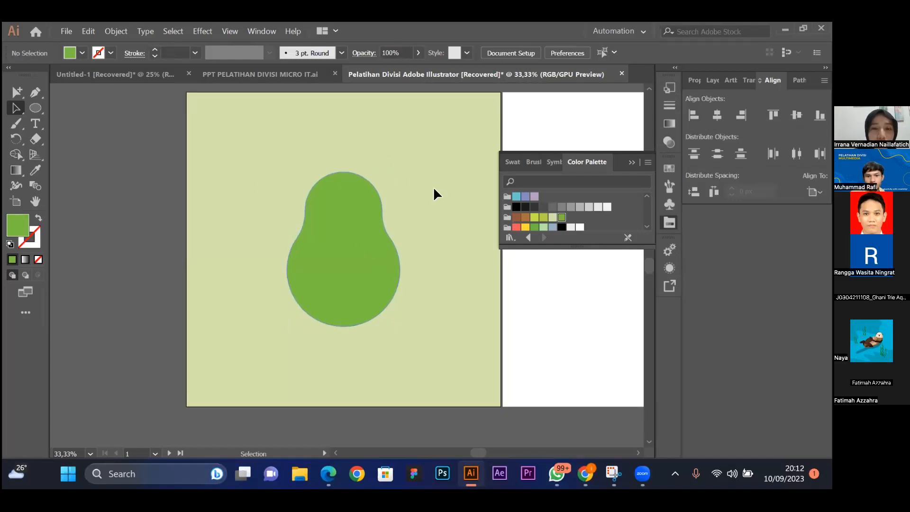
click(368, 257)
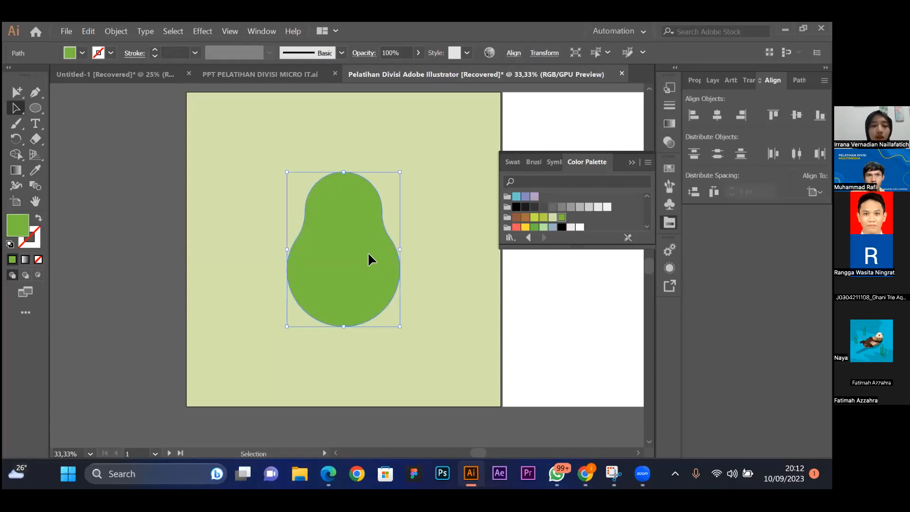
click(444, 218)
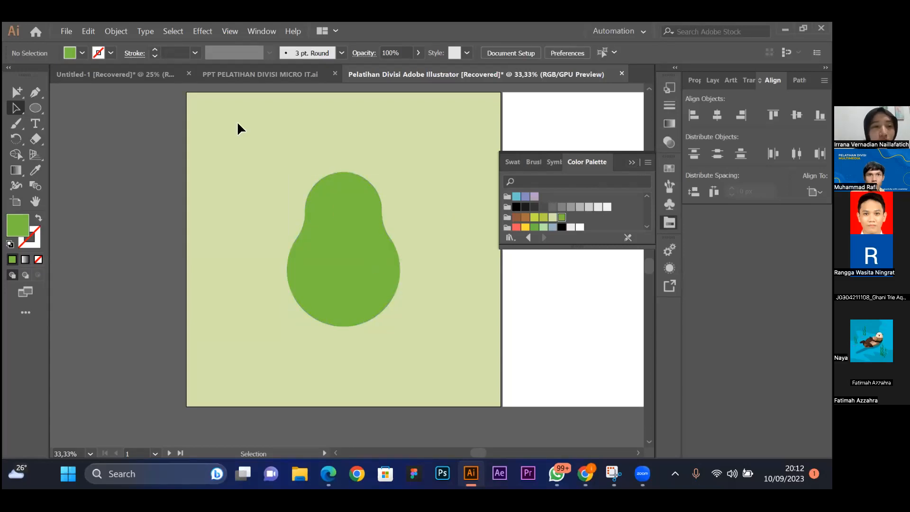
Check the finished avocado in the Untitled-1 reference document, and return to the training document with the green shape selected.
click(108, 76)
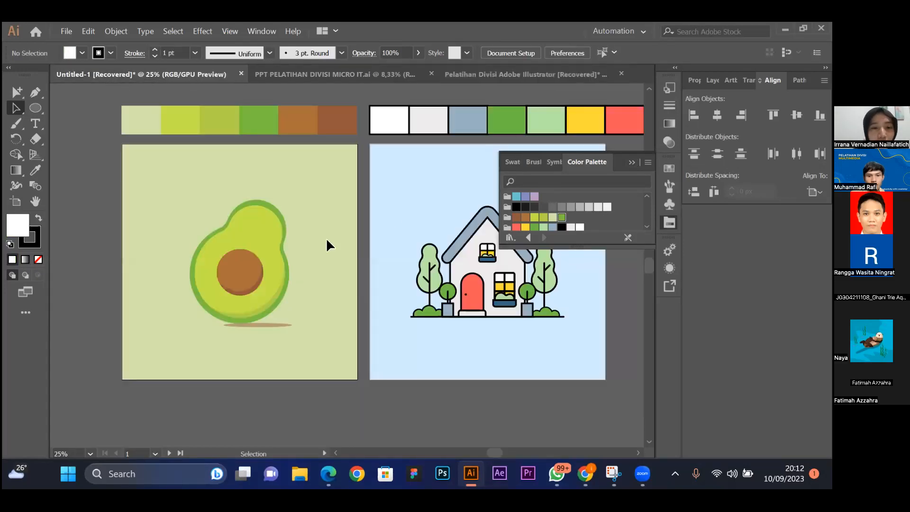
click(498, 69)
click(351, 246)
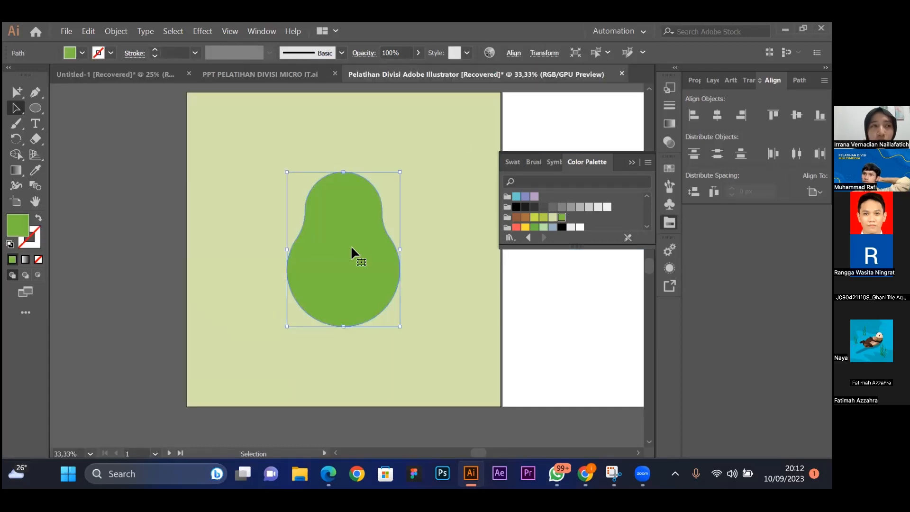
Try duplicating the green avocado shape horizontally beyond the artboard's edge, and undo the copies.
drag(376, 258, 256, 264)
key(ctrl+z)
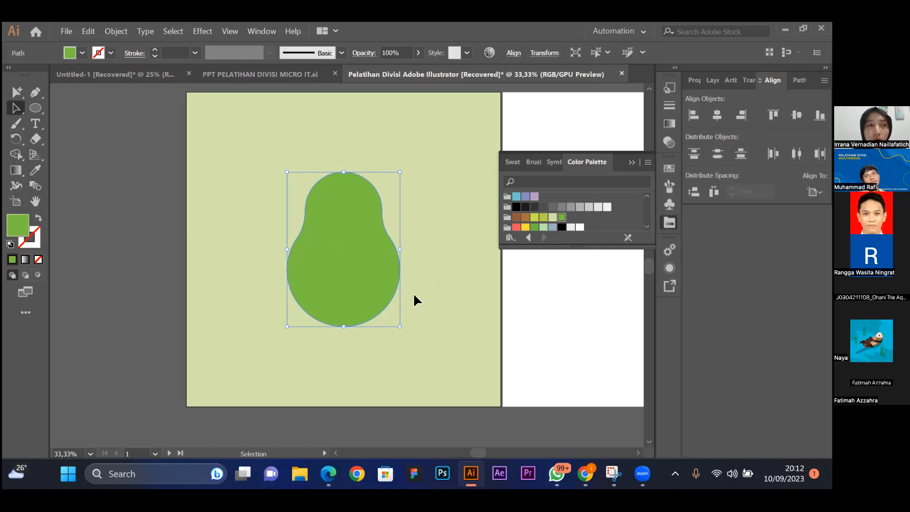
drag(388, 261, 216, 266)
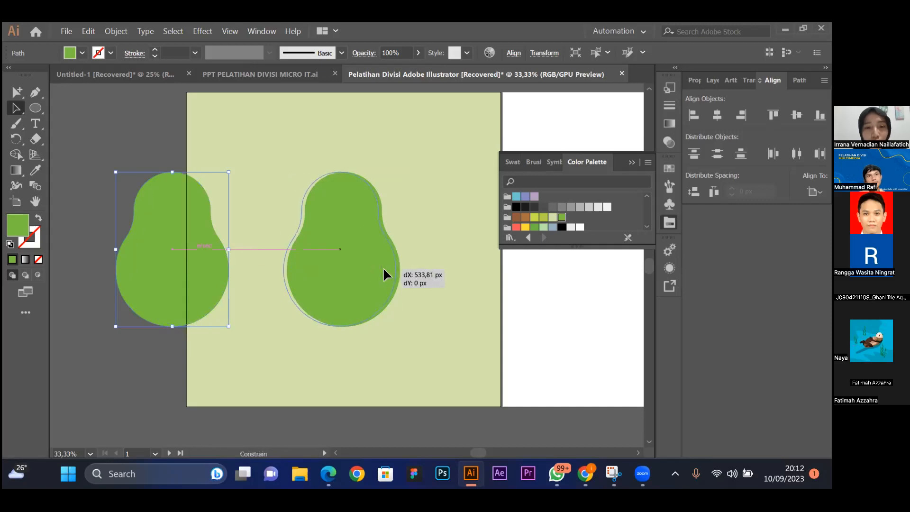
key(ctrl+z)
key(ctrl+shift+z)
key(ctrl+z)
key(ctrl+z)
click(369, 231)
key(a)
key(v)
click(419, 201)
click(351, 233)
key(a)
key(v)
click(410, 197)
Copy the green avocado shape, paste it in front of the original, and check the duplicate path in the layer list.
click(358, 219)
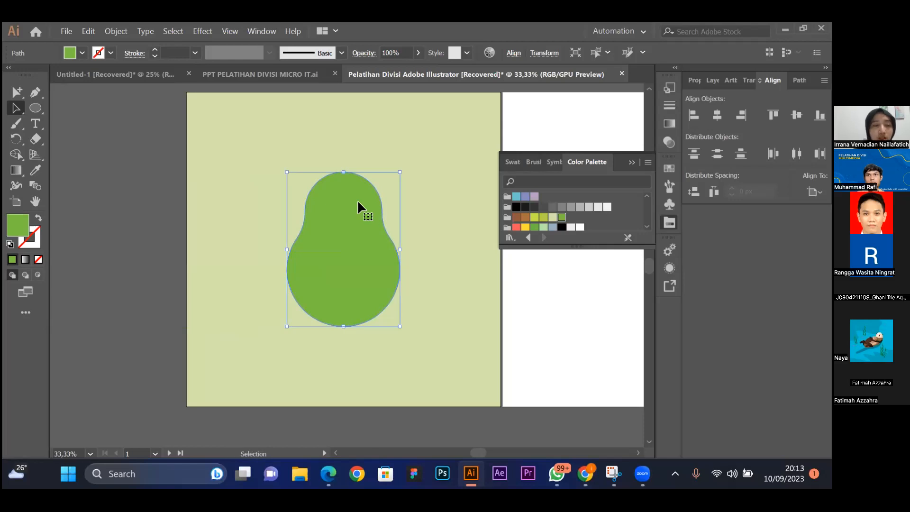
click(88, 31)
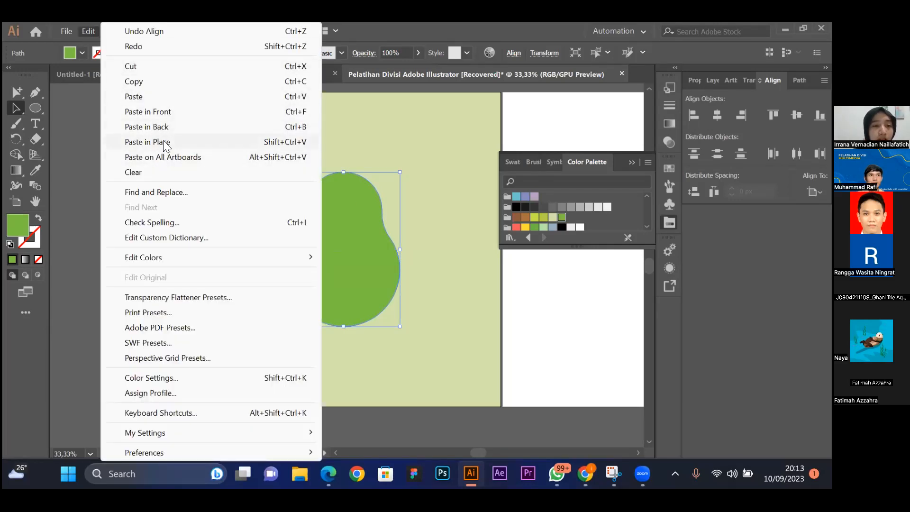
click(179, 114)
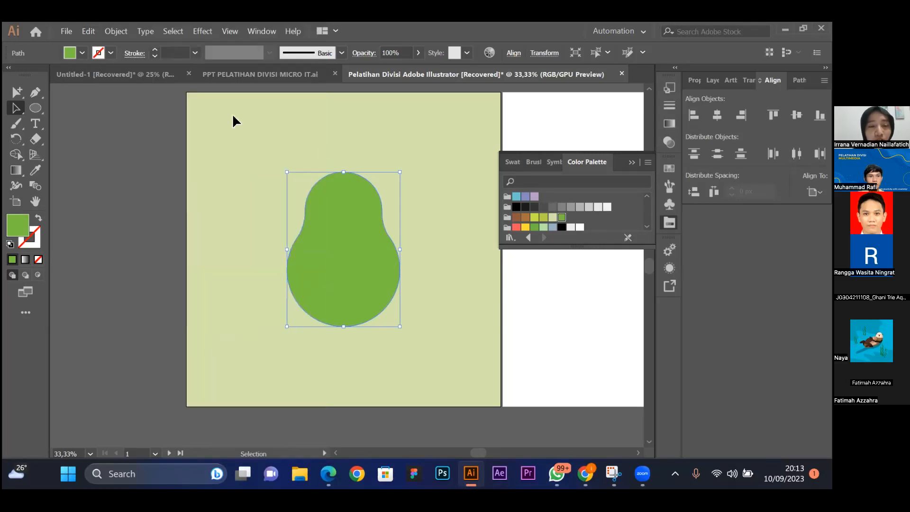
click(711, 83)
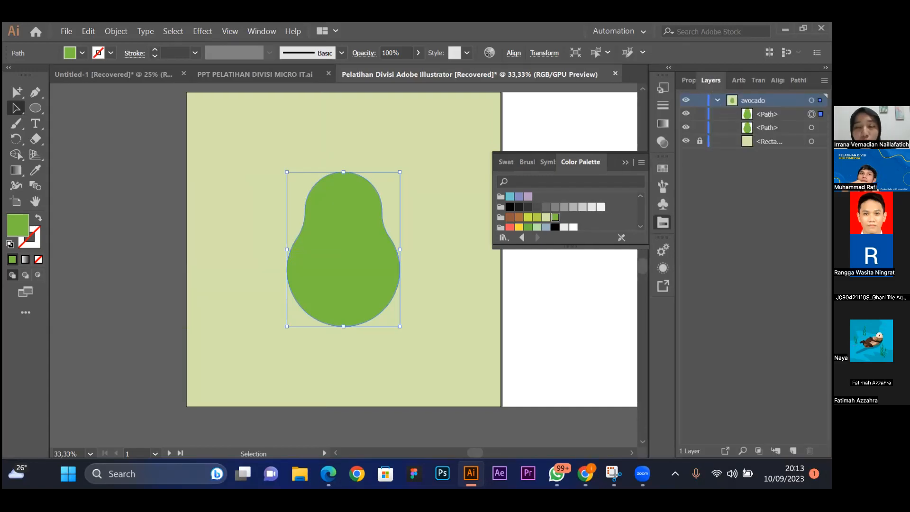
click(410, 257)
click(381, 255)
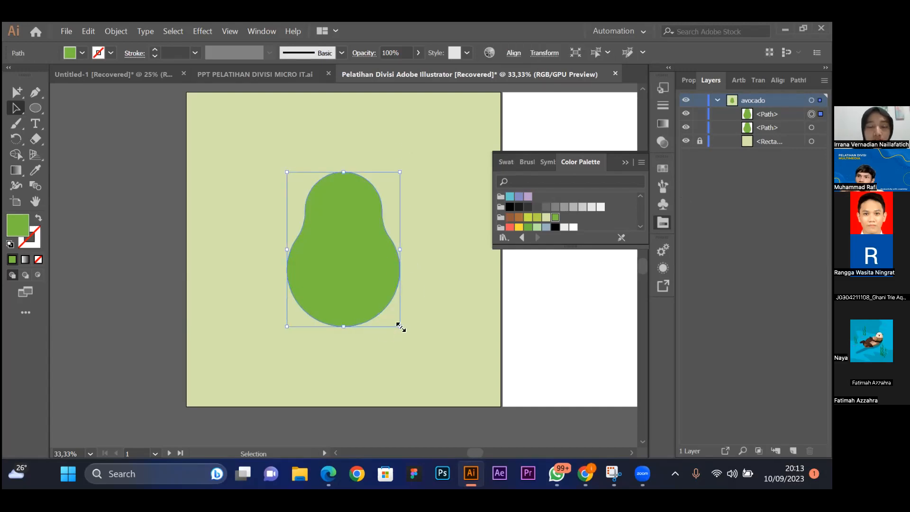
click(435, 243)
click(375, 243)
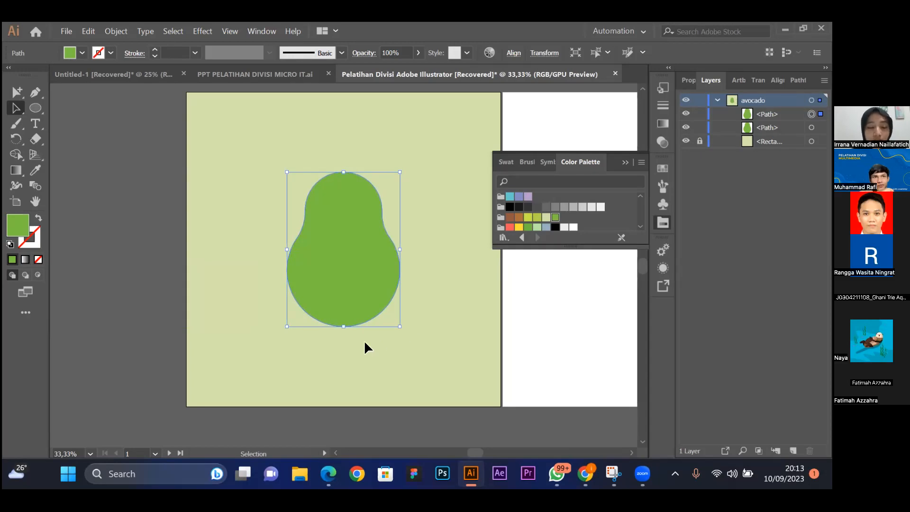
Scale the front avocado copy down slightly about its centre, fill it with the palette's yellow-green, and deselect it.
drag(401, 328, 397, 326)
click(423, 275)
click(363, 261)
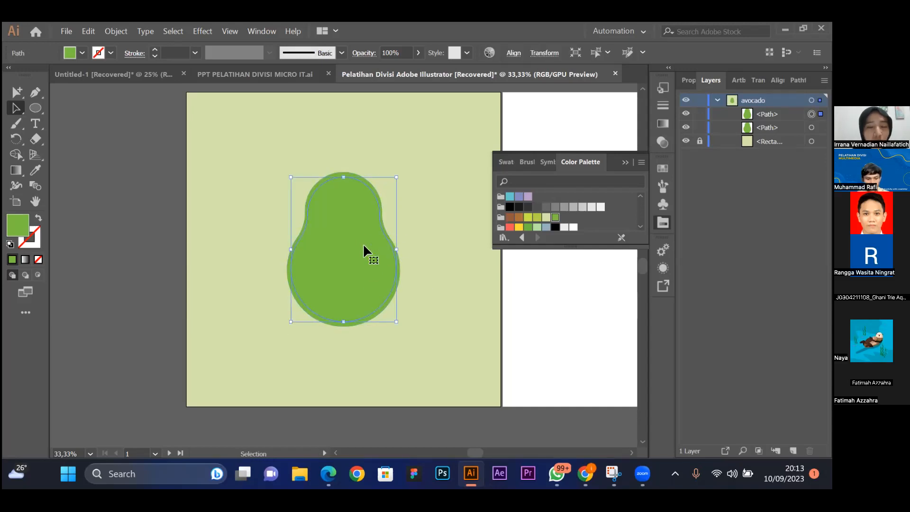
click(528, 217)
click(429, 184)
click(356, 288)
click(426, 199)
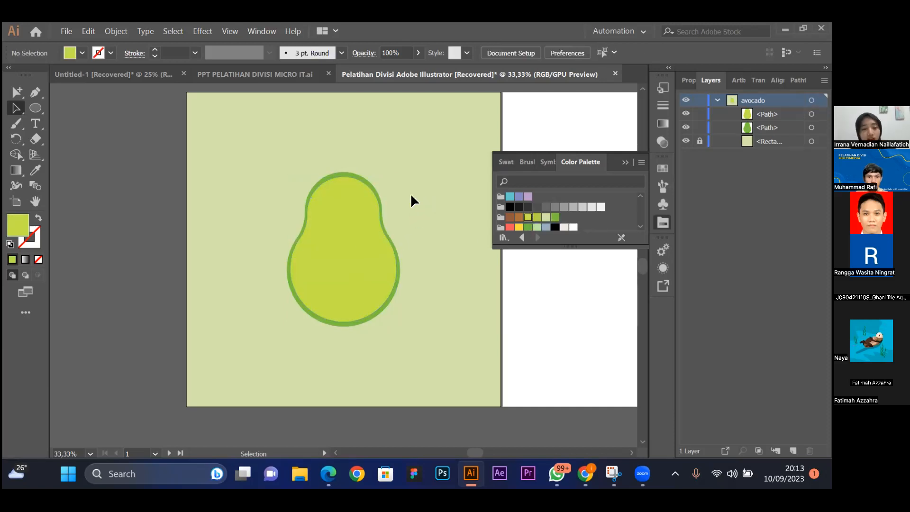
Undo the yellow-green fill and delete the smaller inner avocado copy.
key(ctrl+z)
click(409, 251)
click(306, 271)
key(Delete)
Copy the remaining green avocado shape and paste the duplicate directly in front of it.
click(359, 270)
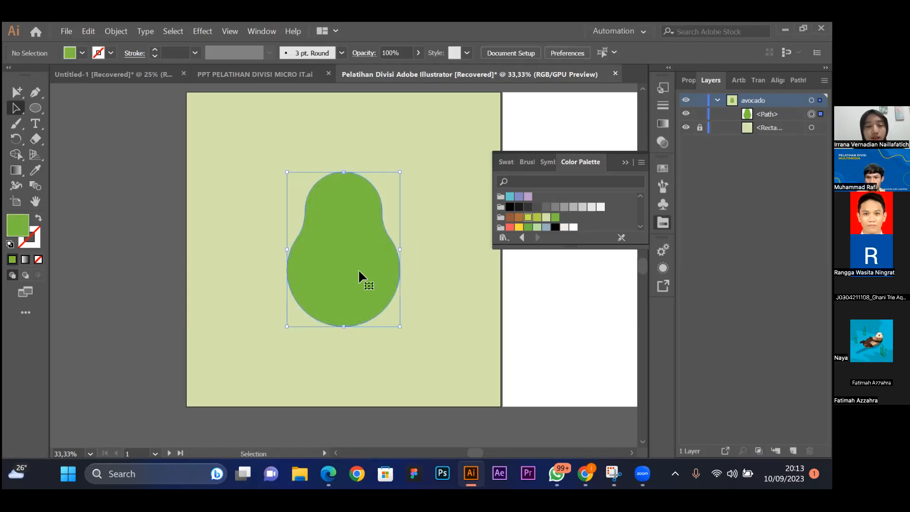
click(87, 30)
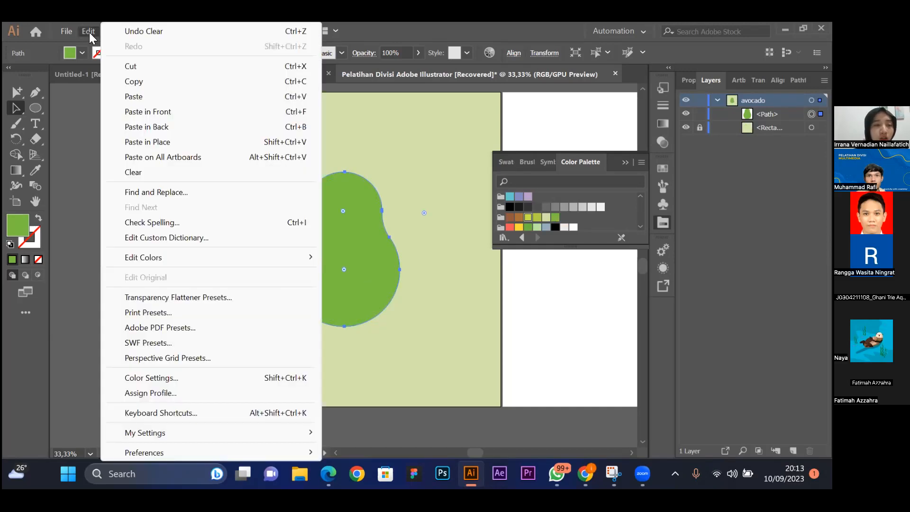
click(176, 114)
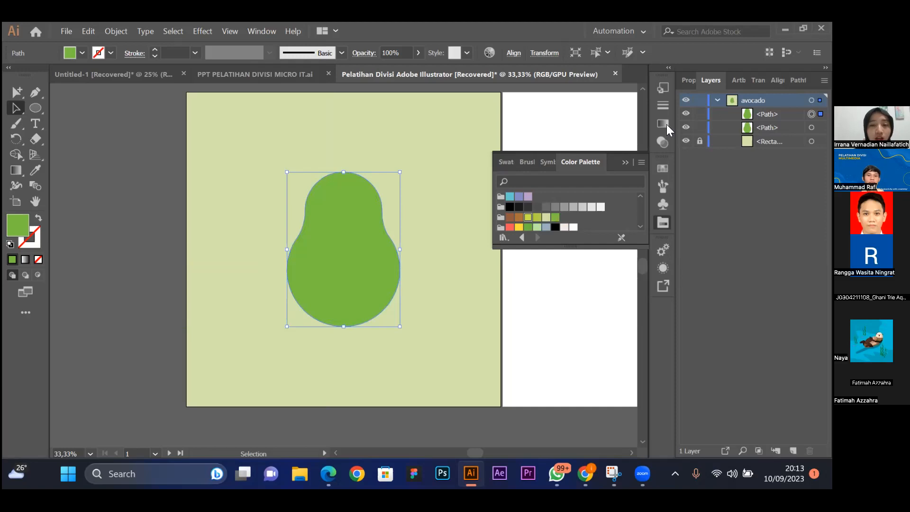
click(411, 170)
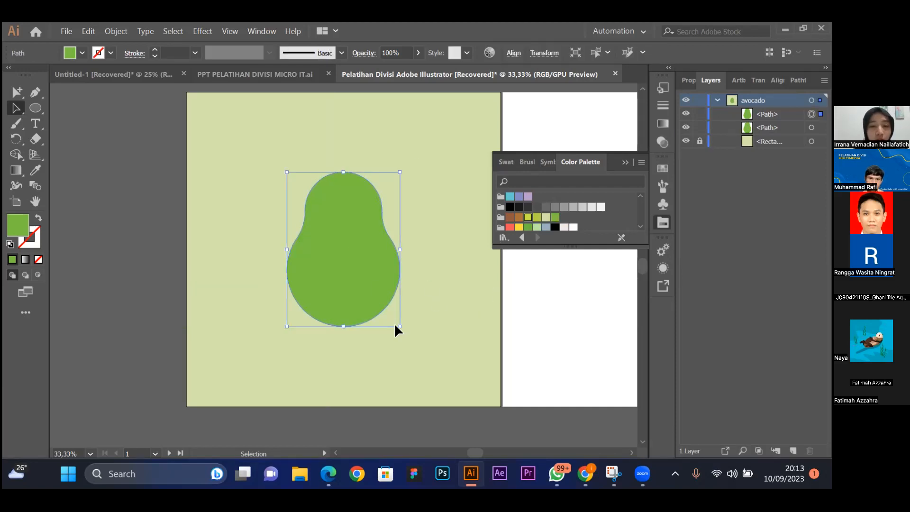
Shrink the front copy proportionally about its centre to leave a thin green rim, fill it with the palette's yellow-green, and deselect it.
drag(399, 326, 395, 320)
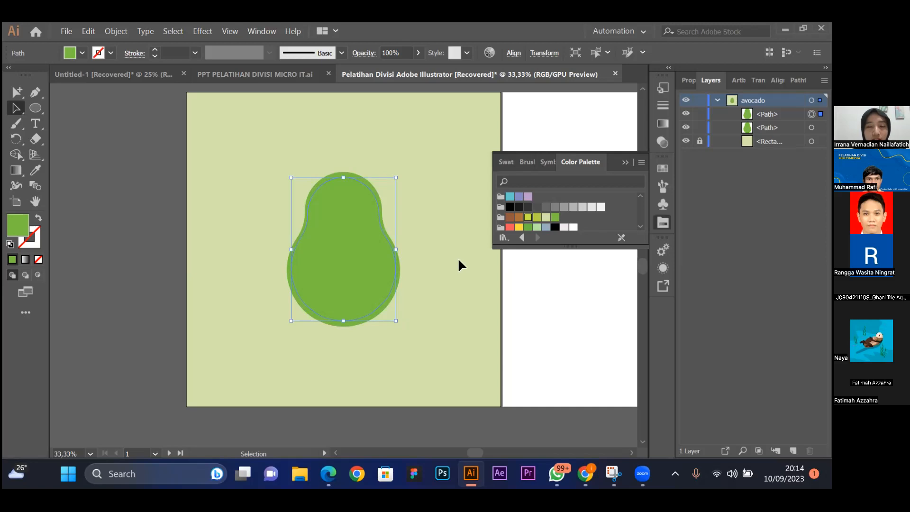
click(528, 218)
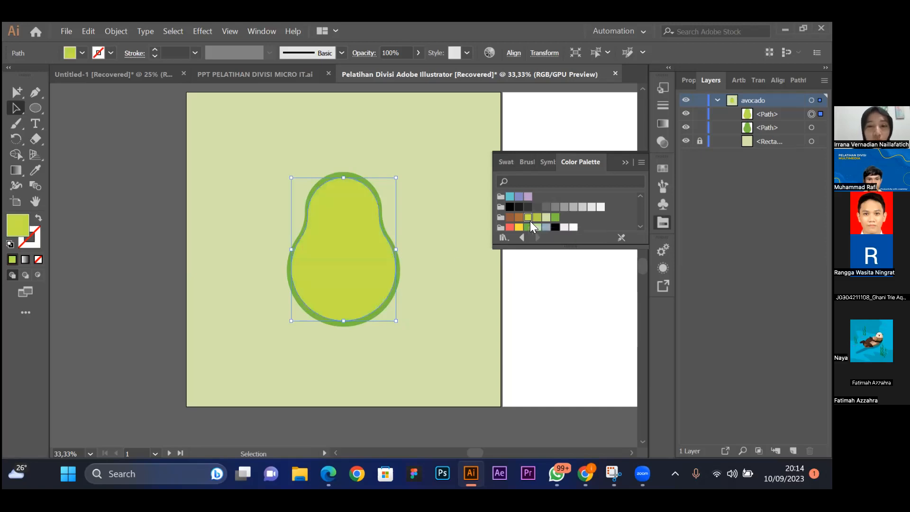
click(424, 147)
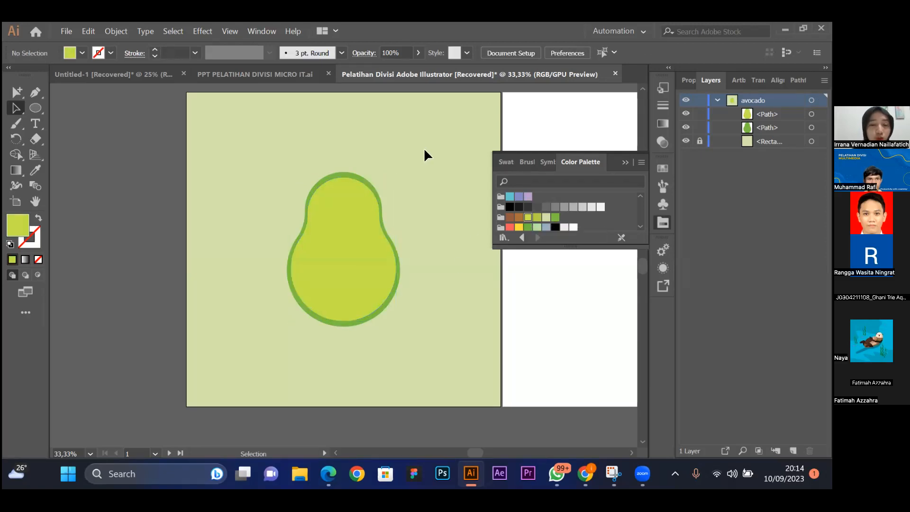
click(367, 263)
click(421, 208)
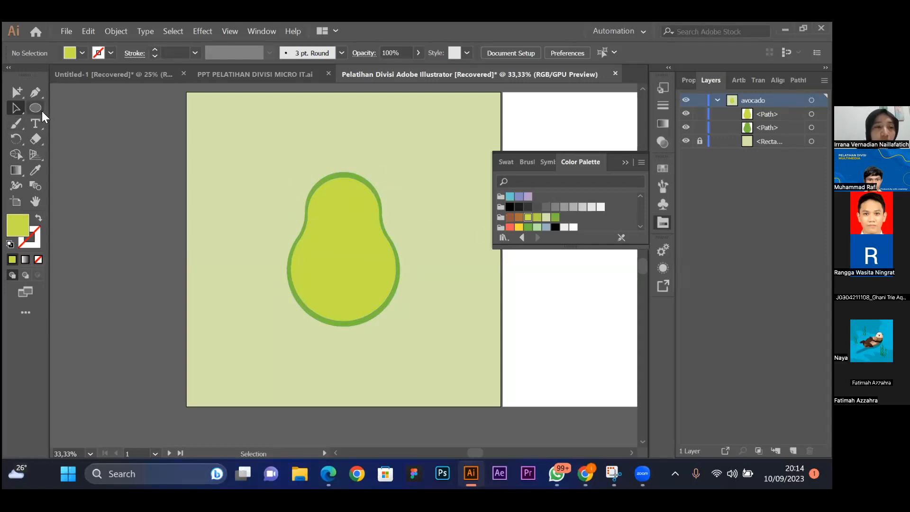
Check the reference avocado's seed, and draw a circle outward from the centre of the yellow-green shape's lower bulge with the Ellipse tool.
click(129, 71)
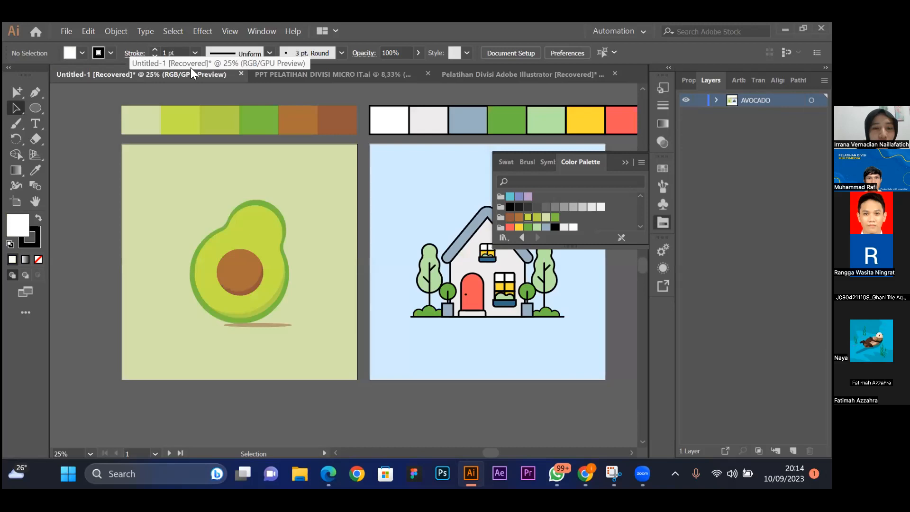
click(530, 69)
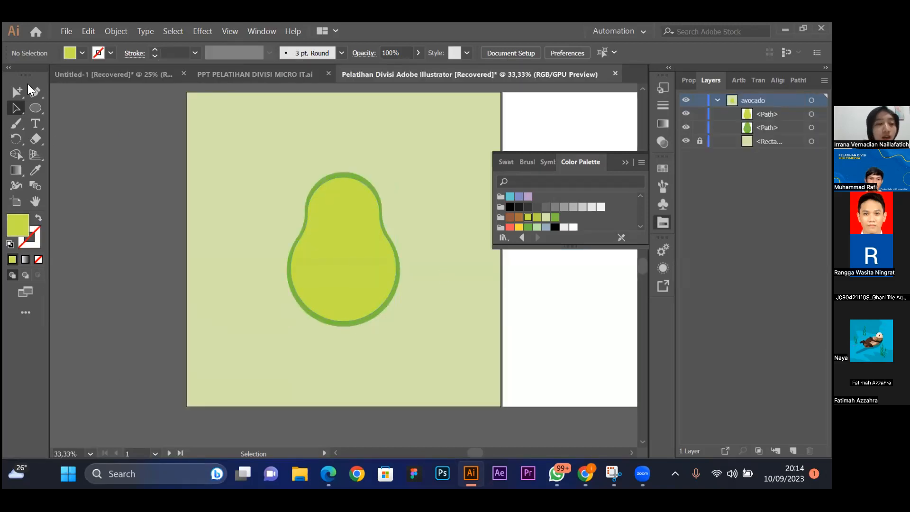
click(35, 108)
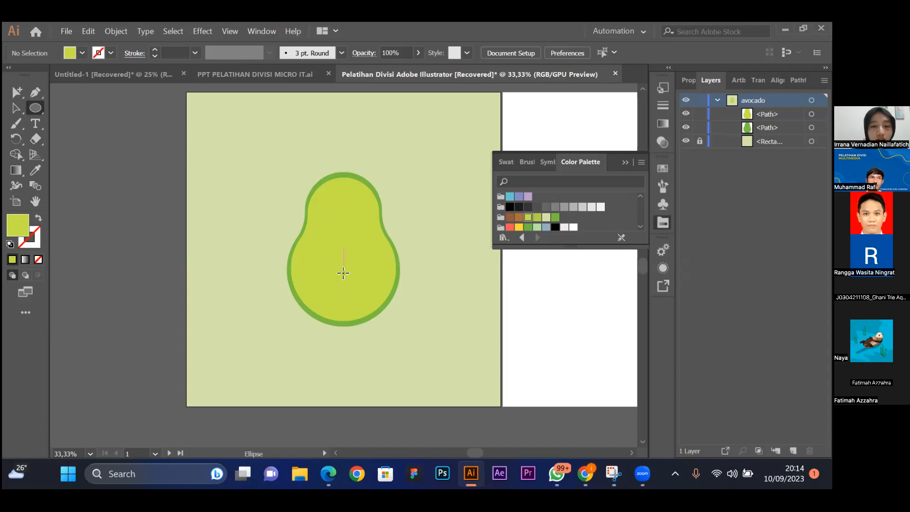
drag(344, 270, 376, 291)
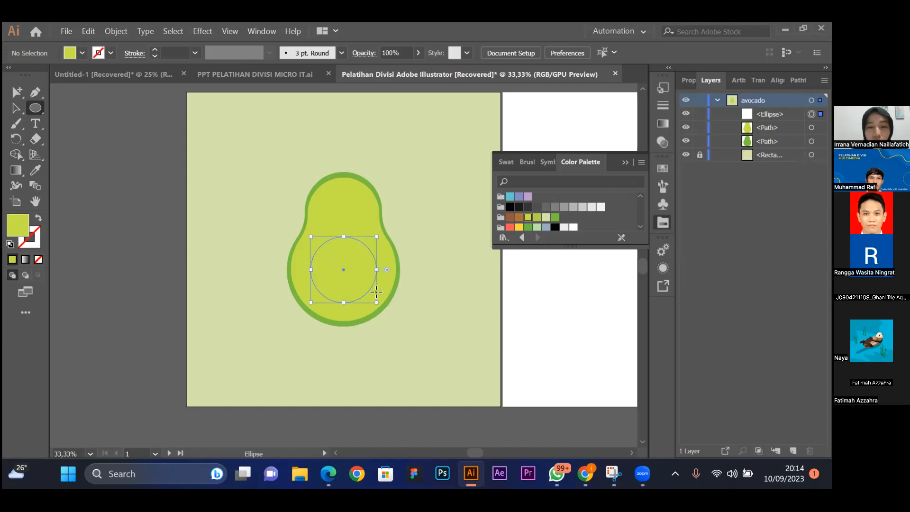
Undo the last circle, draw a new one about 221 px wide in the avocado's lower half, and fill it with the lighter brown swatch.
key(ctrl+z)
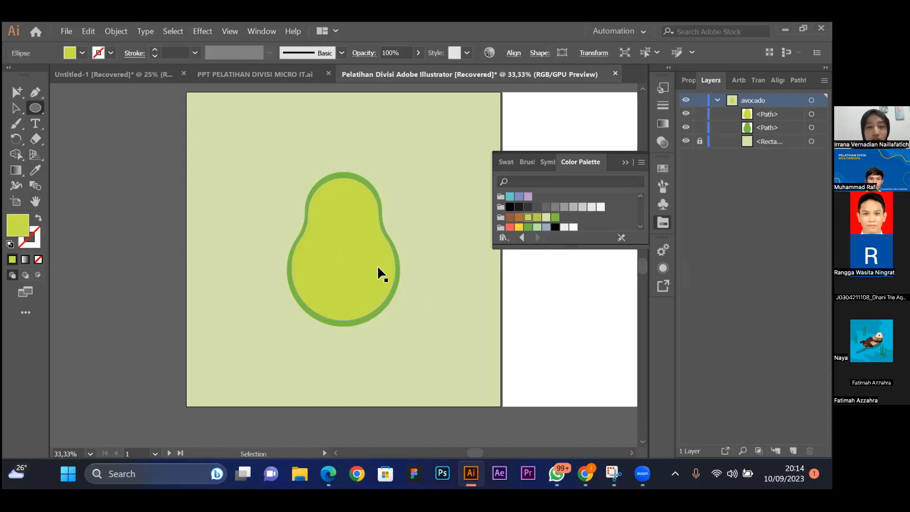
drag(344, 270, 378, 295)
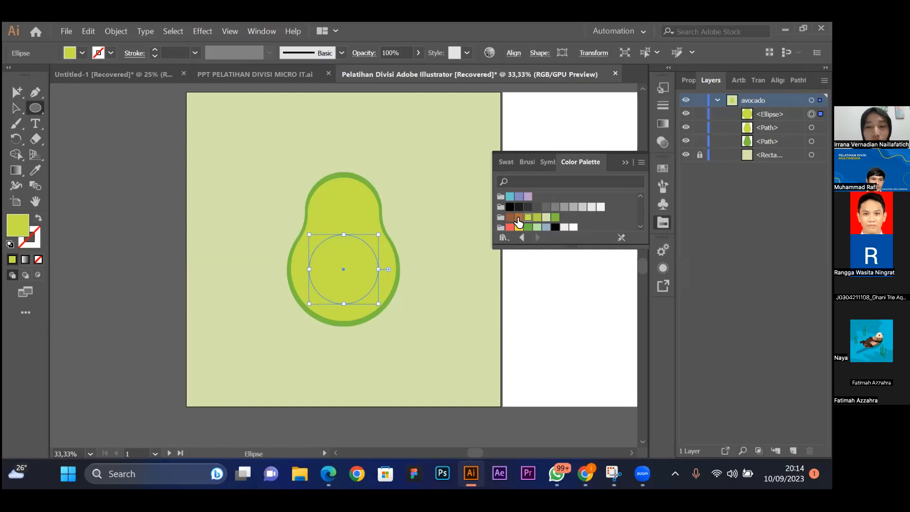
click(518, 218)
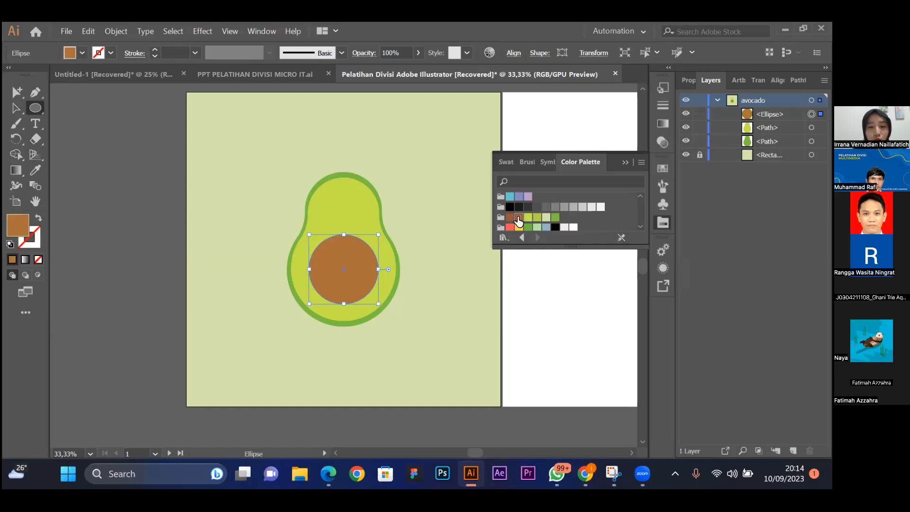
key(v)
click(427, 205)
scroll(428, 206, down, 1)
scroll(427, 214, up, 1)
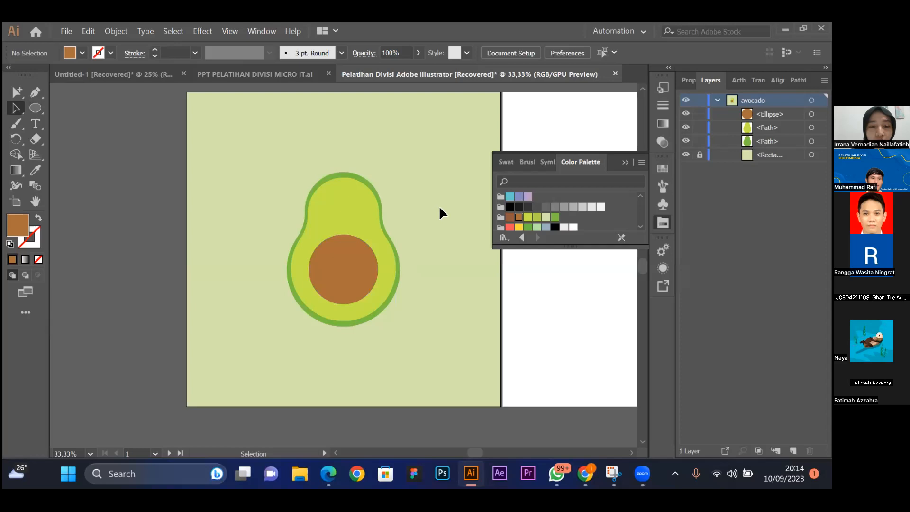
click(350, 278)
click(424, 250)
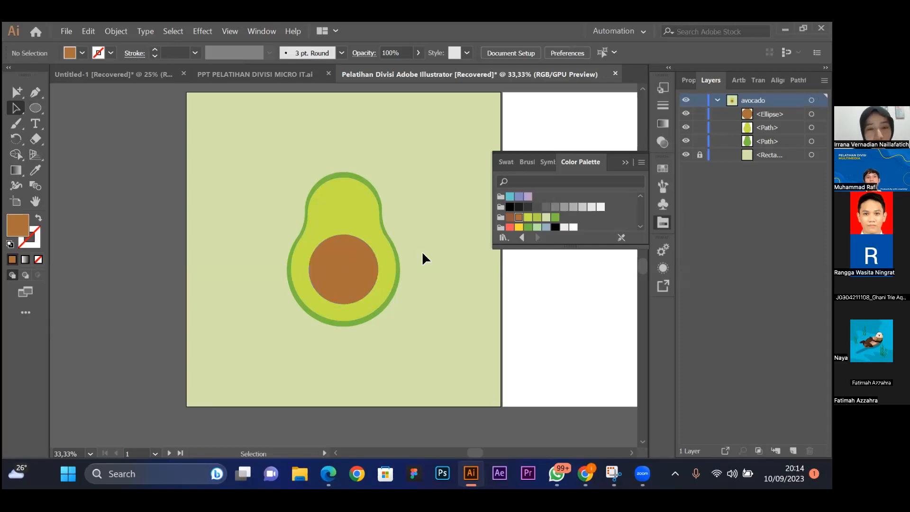
click(354, 263)
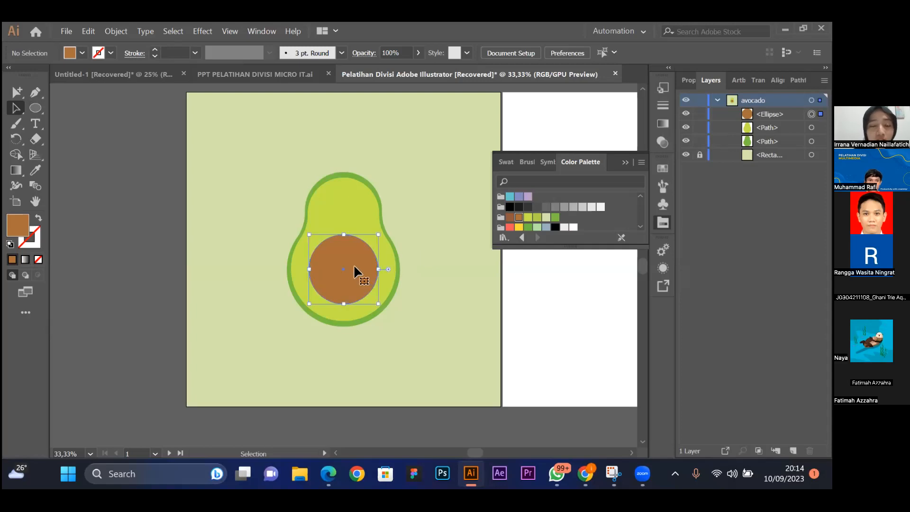
click(406, 216)
click(360, 269)
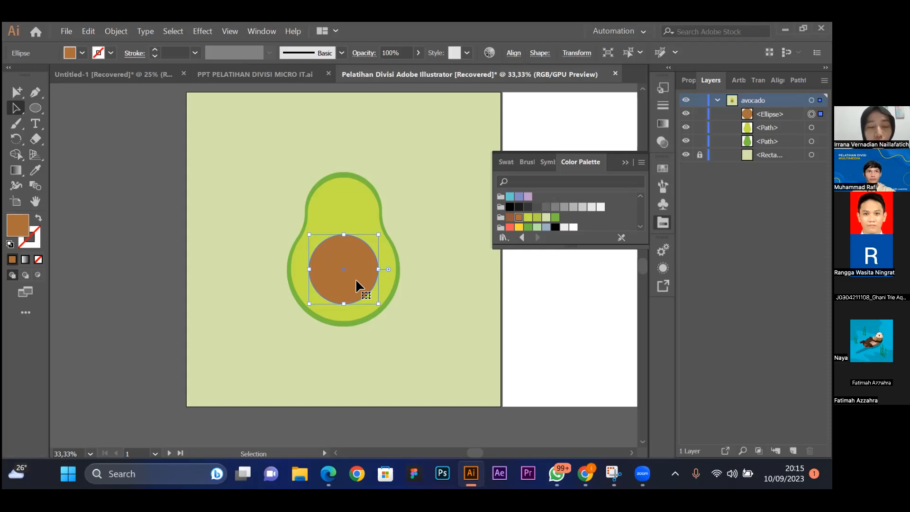
drag(355, 281, 351, 278)
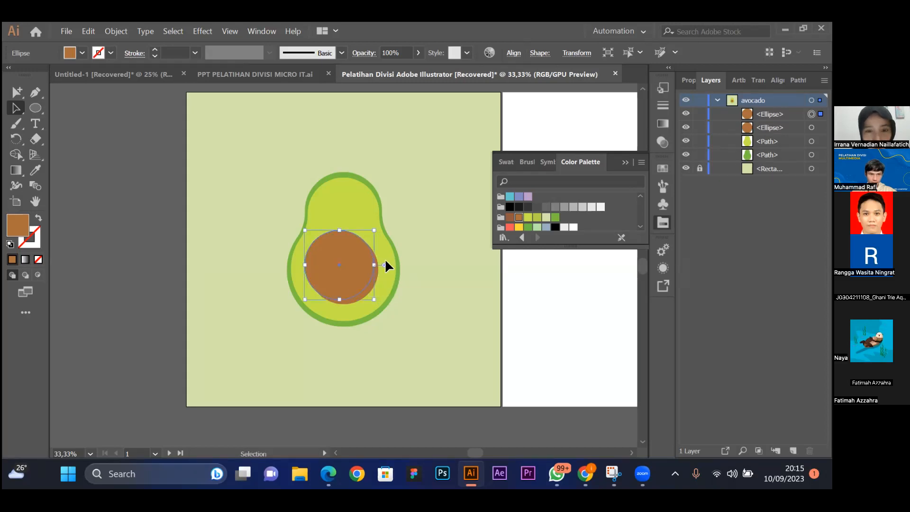
key(ctrl+plus)
key(ctrl+plus)
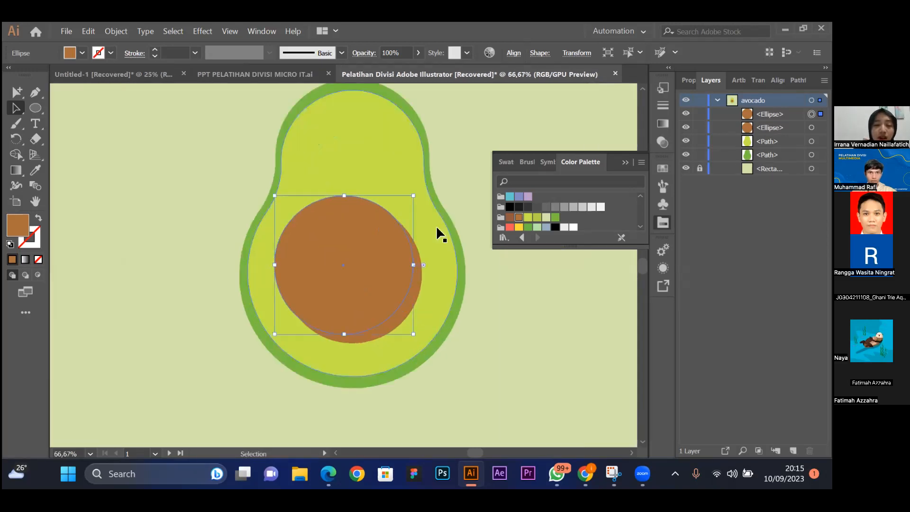
scroll(436, 225, right, 2)
click(451, 164)
key(ctrl+z)
Duplicate the brown seed circle with a slight offset up and to the left of the original.
shift+click(347, 263)
click(345, 279)
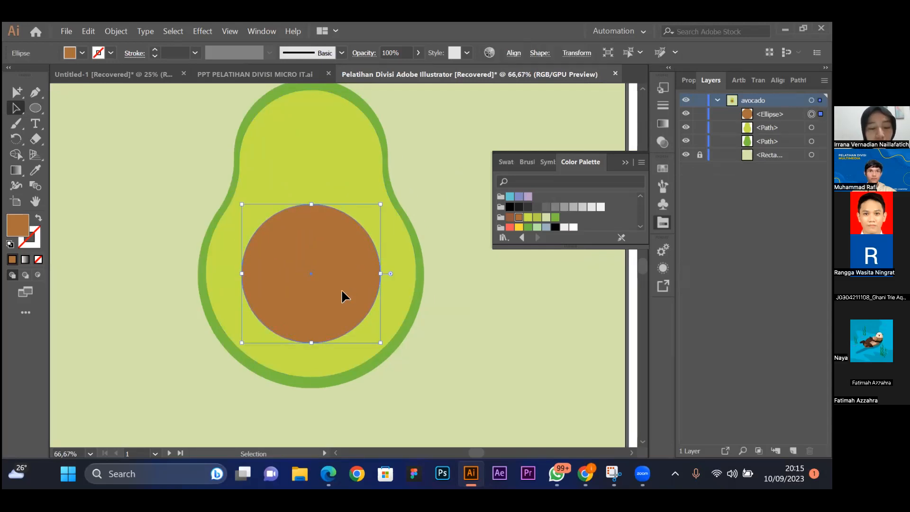
drag(341, 291, 332, 282)
click(453, 137)
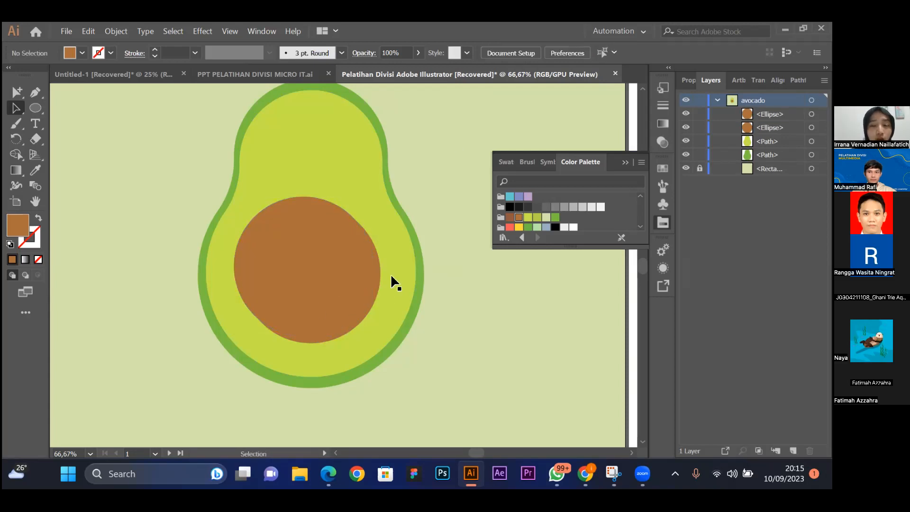
Select both overlapping brown seed circles together.
click(313, 265)
click(443, 165)
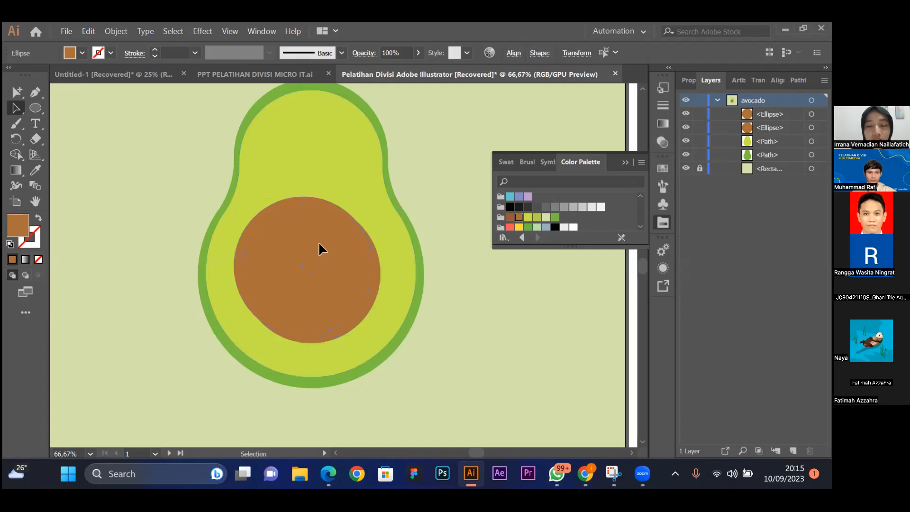
click(296, 248)
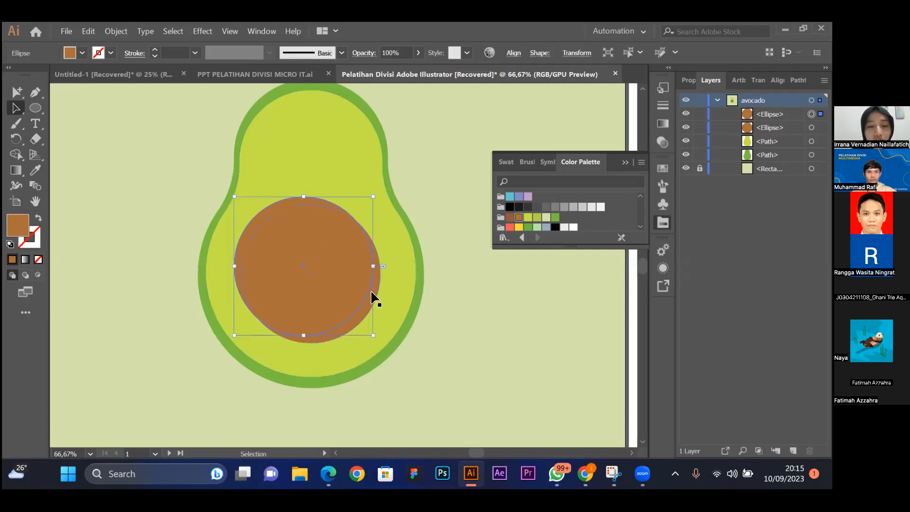
click(452, 149)
click(314, 238)
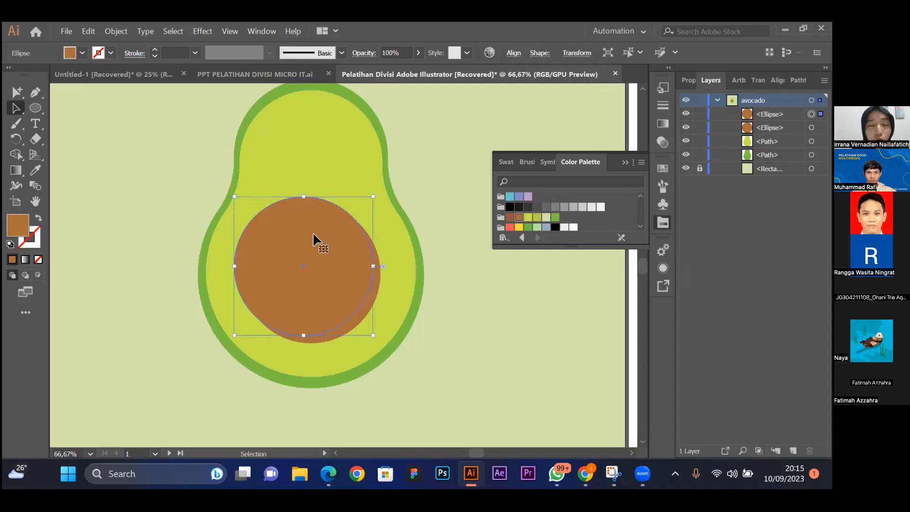
click(458, 161)
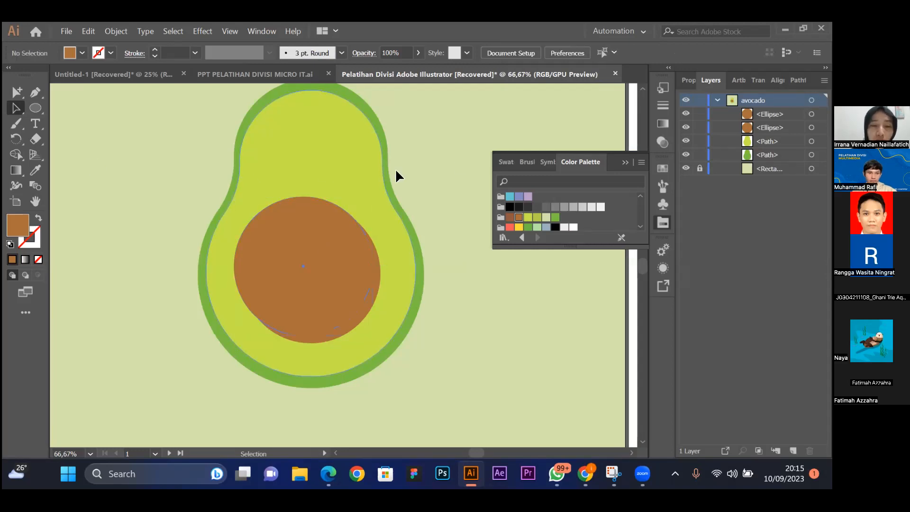
click(301, 253)
shift+click(370, 284)
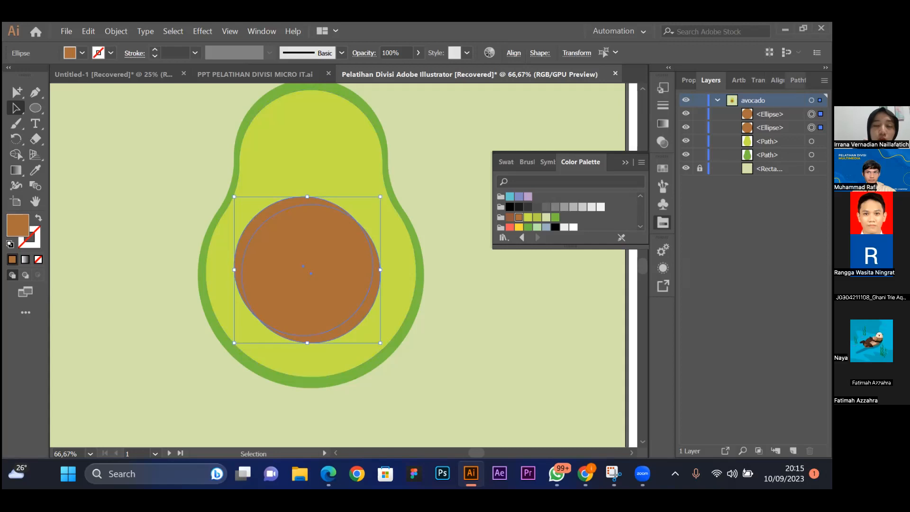
click(797, 80)
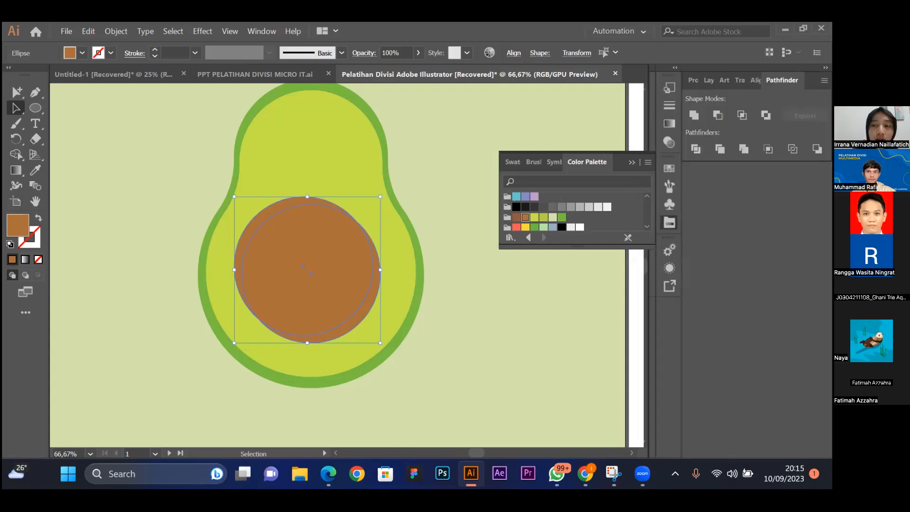
click(694, 149)
click(435, 147)
key(ctrl+z)
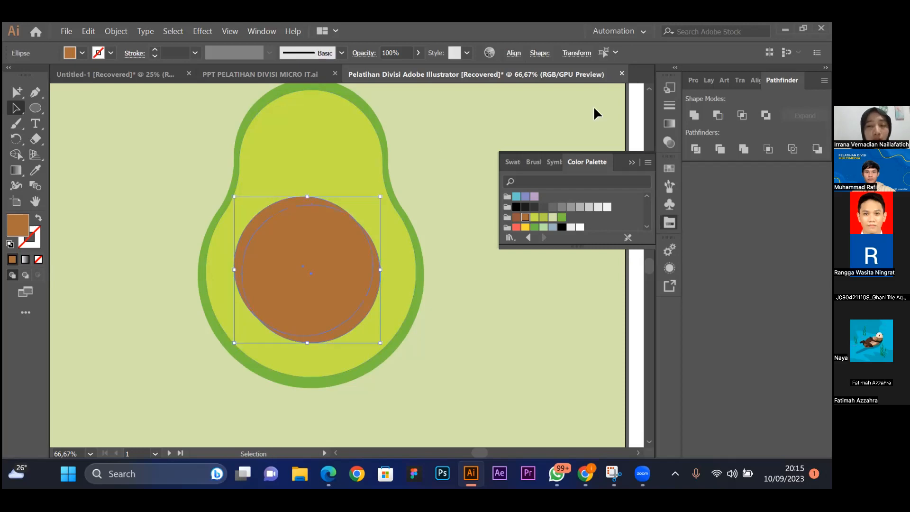
Use the Shape Builder tool to erase the upper-left crescent of the duplicate circle that extends beyond the original seed.
click(688, 81)
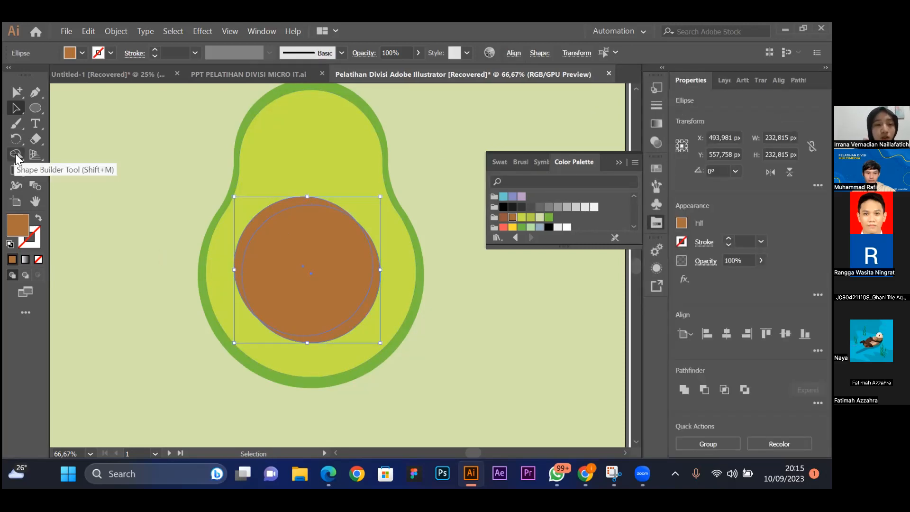
click(15, 154)
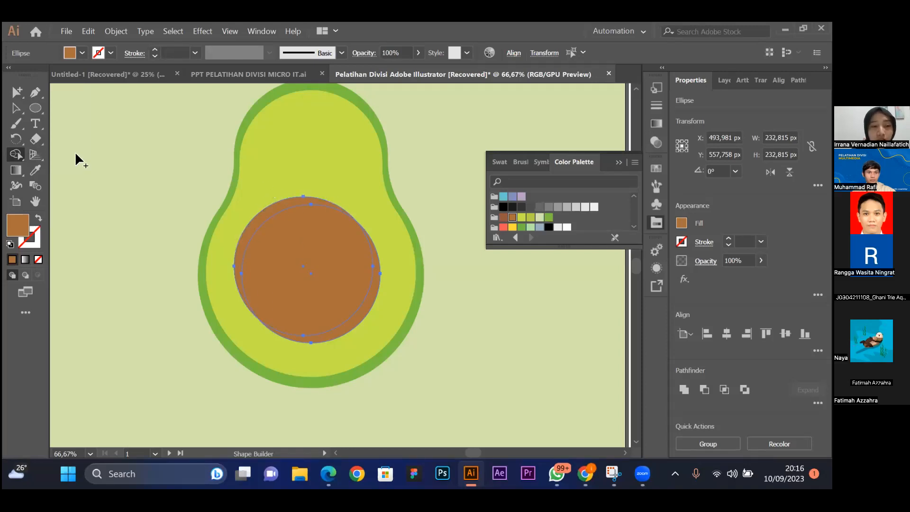
click(11, 157)
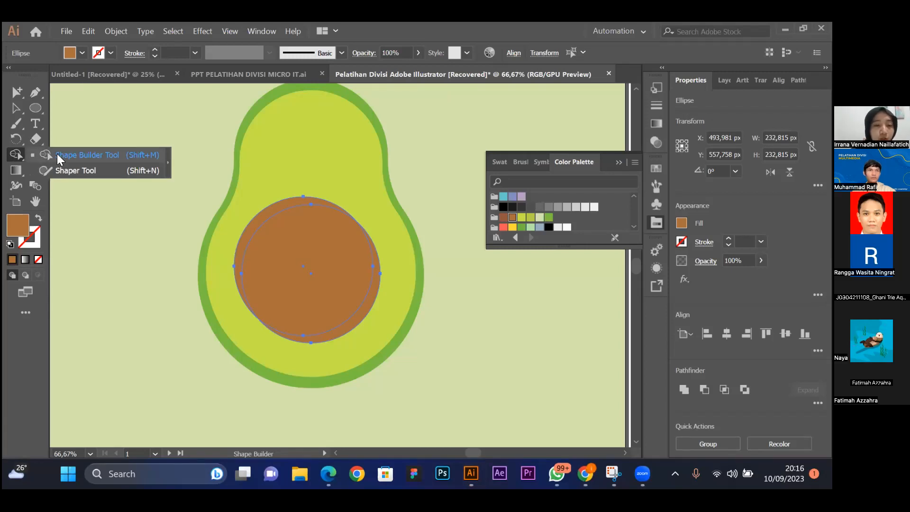
click(16, 154)
double_click(16, 153)
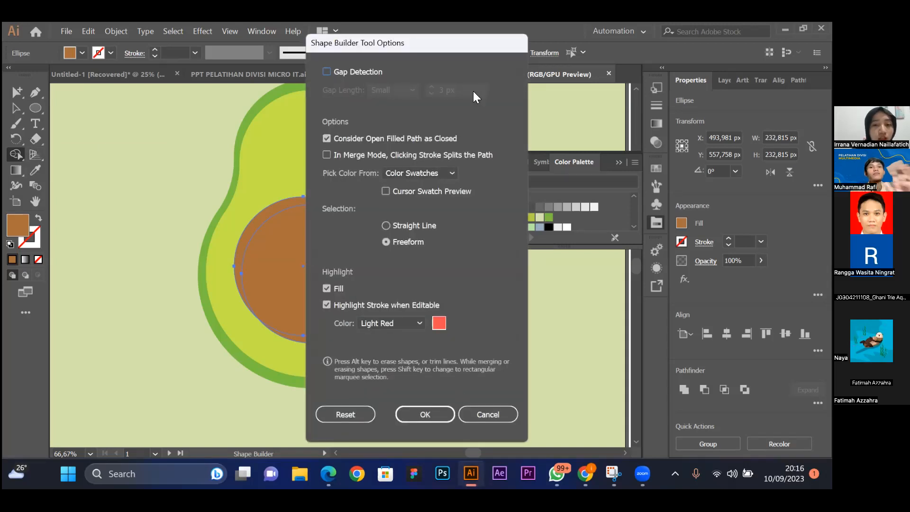
drag(414, 41, 158, 35)
click(232, 400)
drag(18, 151, 76, 155)
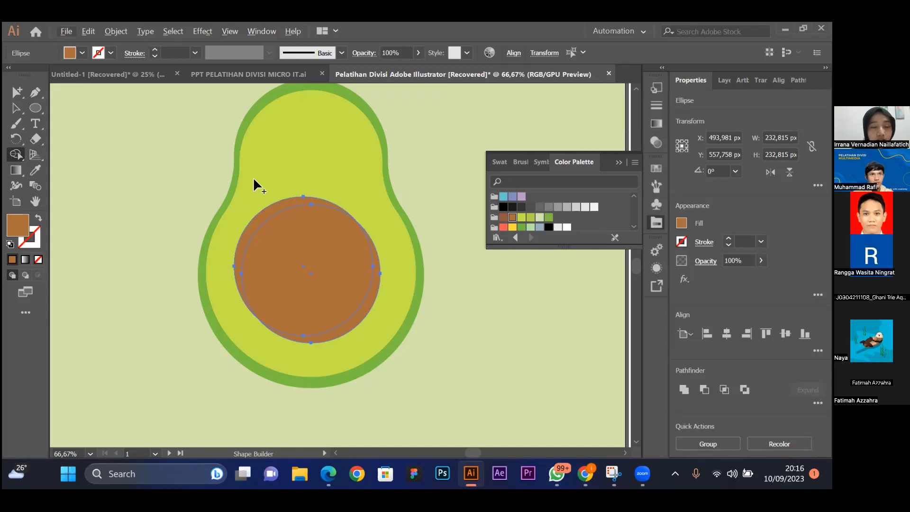
alt+click(263, 211)
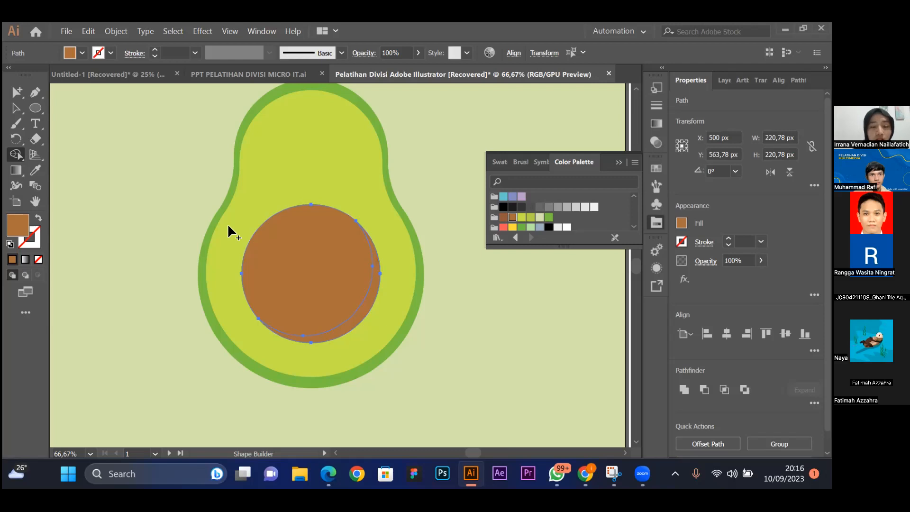
key(v)
Fill the thin crescent along the seed's lower-right edge with the darker brown swatch to form a shadow.
click(722, 80)
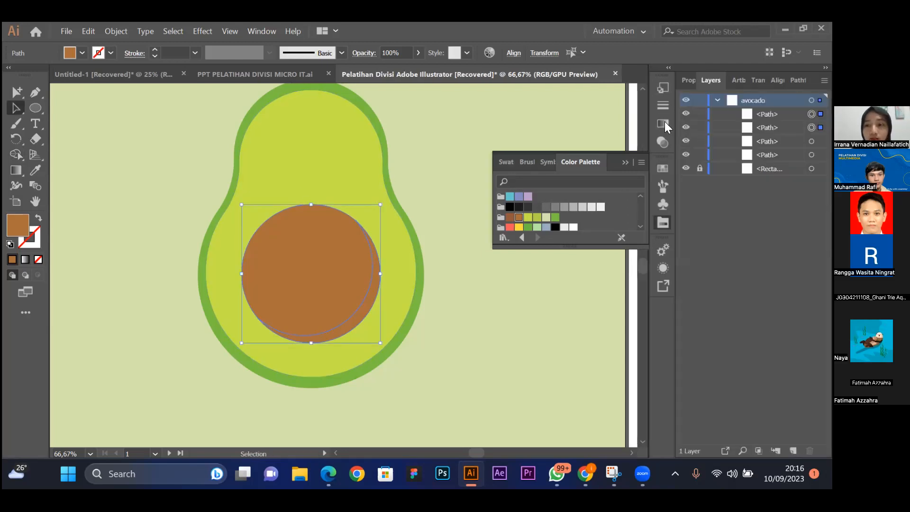
click(446, 196)
click(337, 266)
click(377, 289)
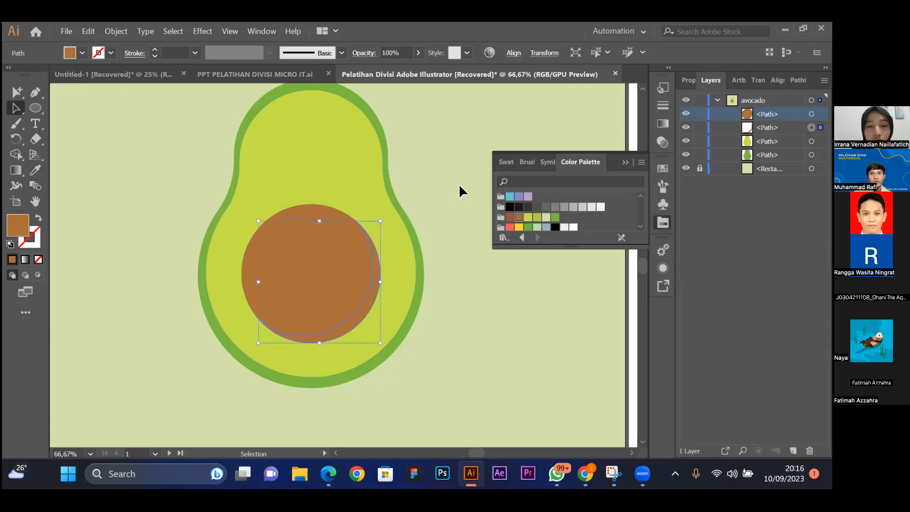
click(458, 185)
click(357, 270)
click(449, 196)
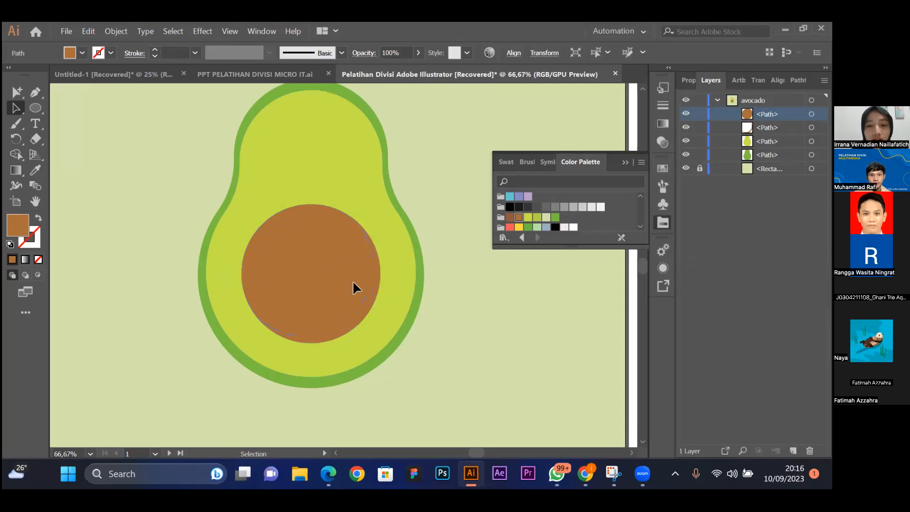
click(372, 287)
click(440, 165)
click(369, 289)
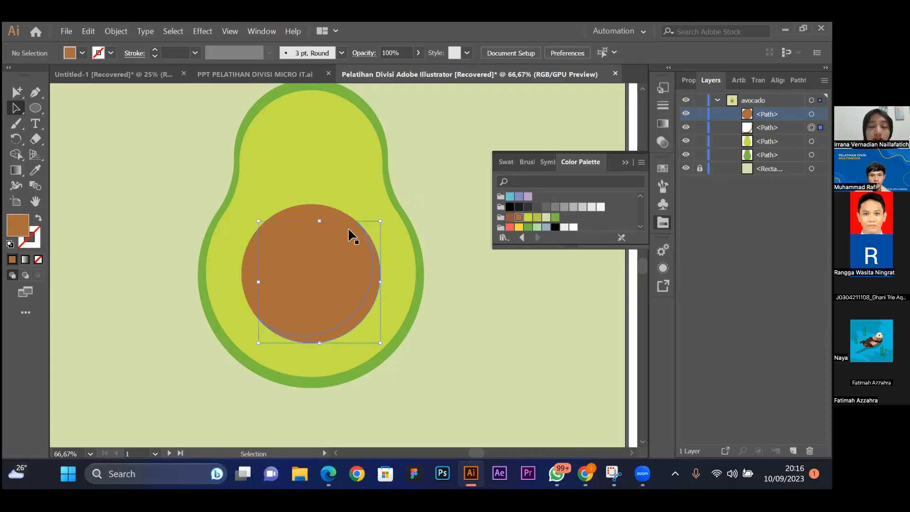
click(509, 217)
click(427, 204)
scroll(444, 282, up, 1)
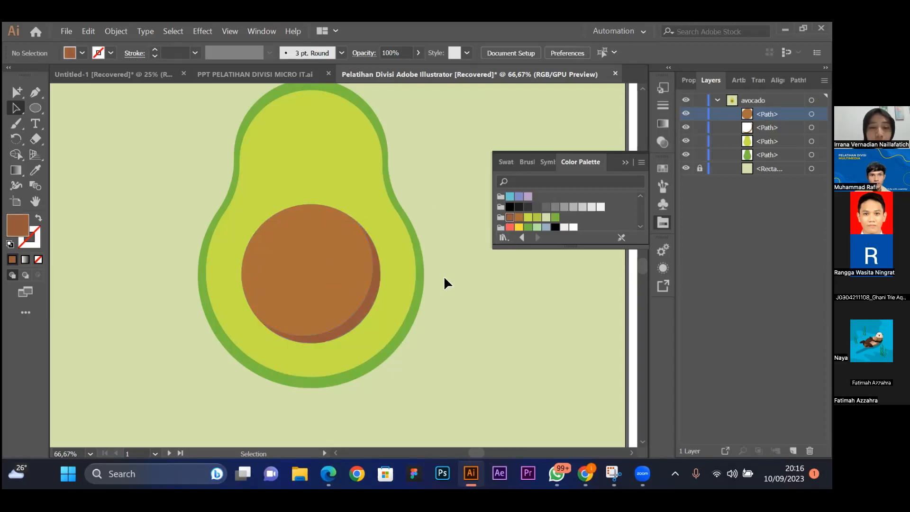
Examine the avocado's seed, shadow crescent and yellow-green flesh by selecting each shape in turn.
scroll(440, 289, down, 2)
scroll(422, 298, up, 1)
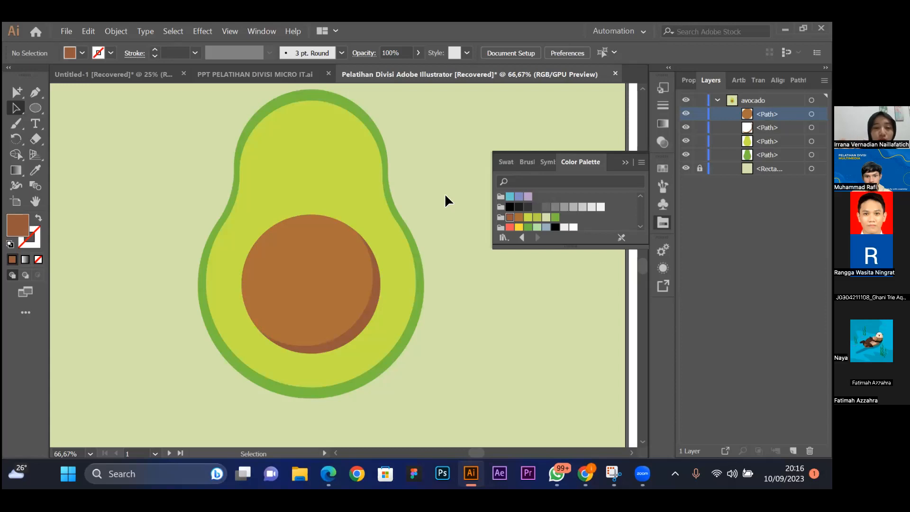
scroll(438, 171, down, 1)
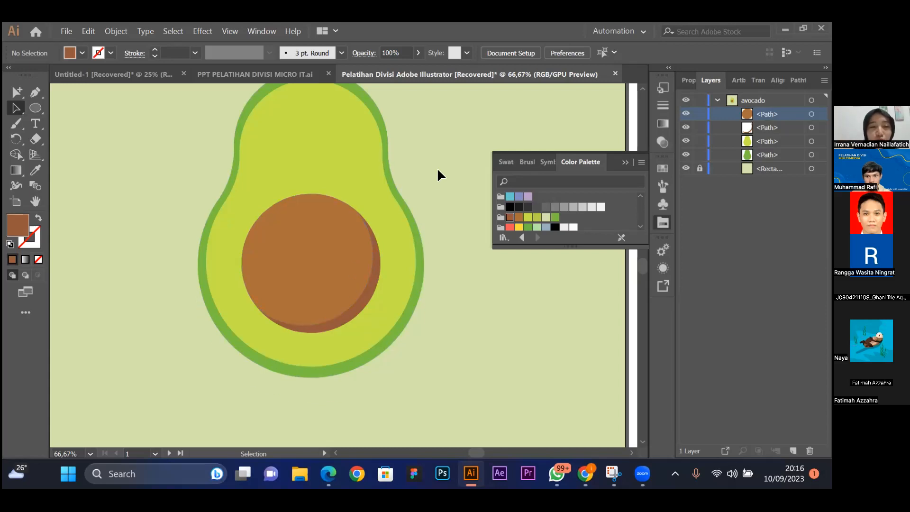
scroll(437, 175, down, 1)
click(369, 271)
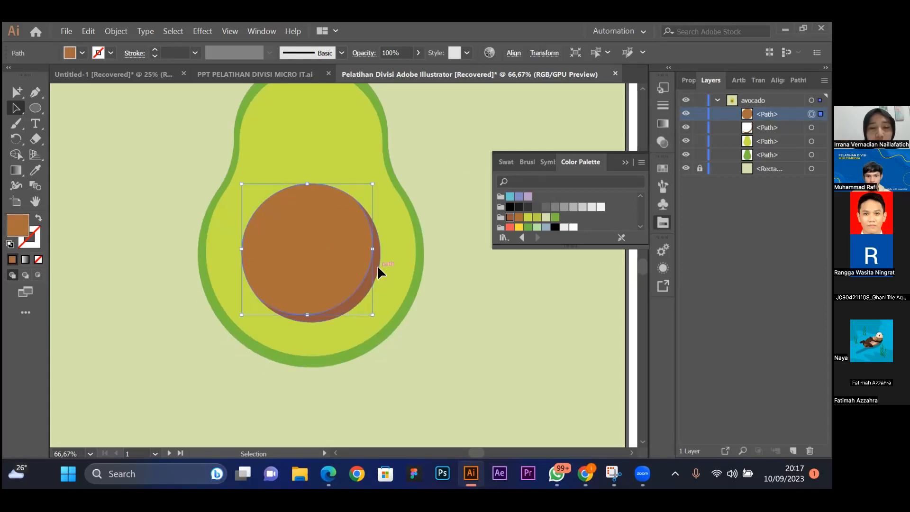
click(377, 266)
click(436, 163)
click(335, 221)
click(423, 161)
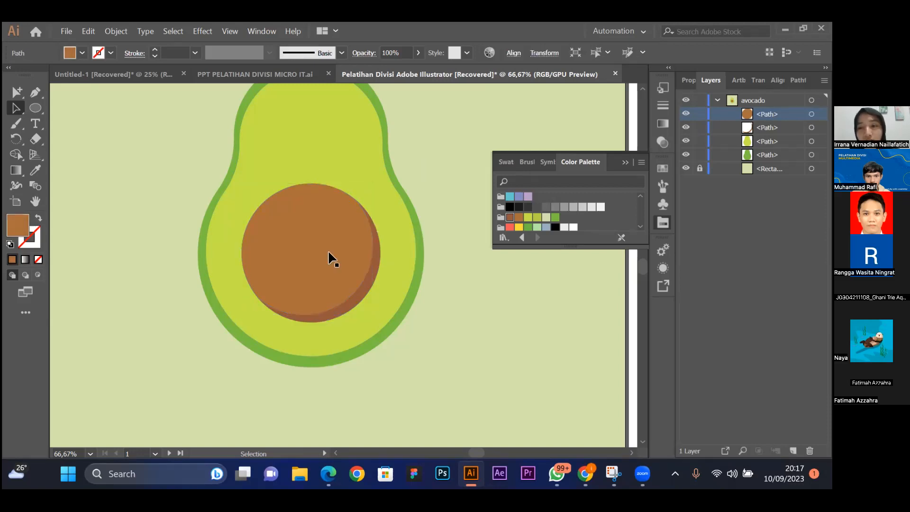
click(342, 257)
click(374, 269)
click(445, 206)
click(398, 232)
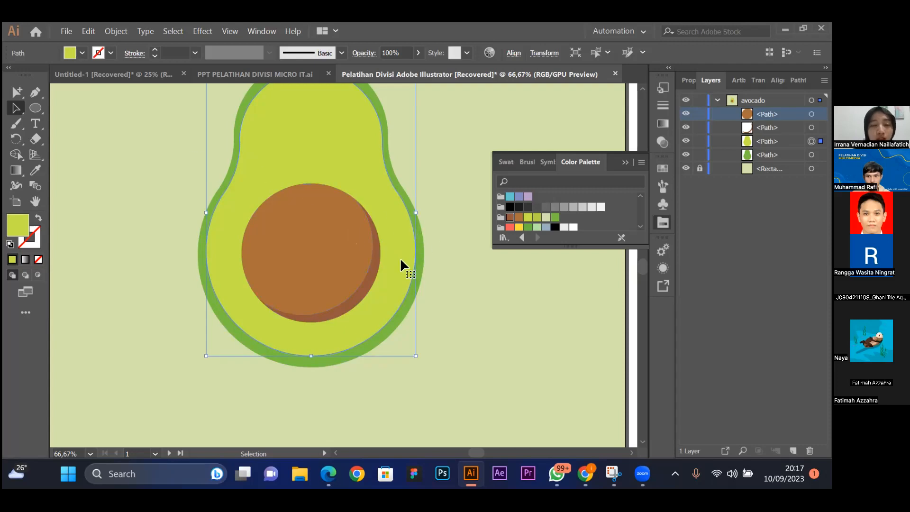
click(163, 131)
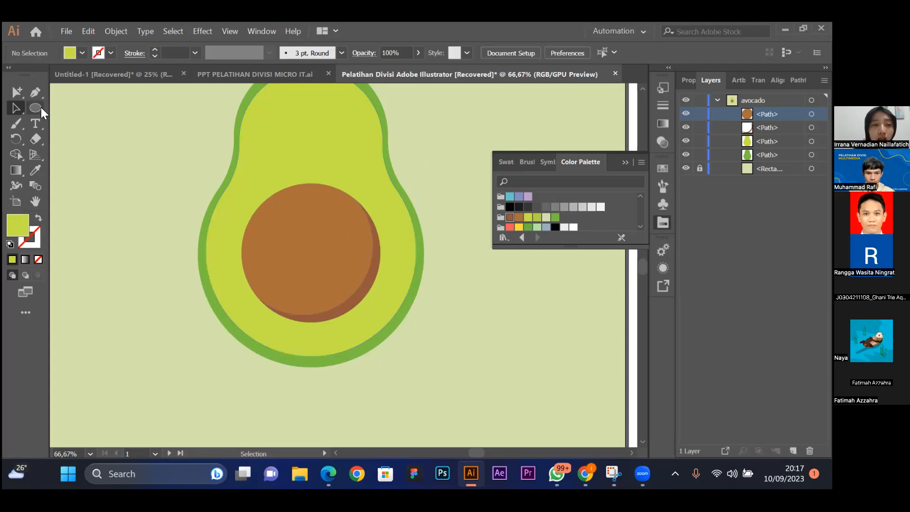
click(395, 281)
drag(395, 283, 381, 274)
key(ctrl+z)
click(459, 170)
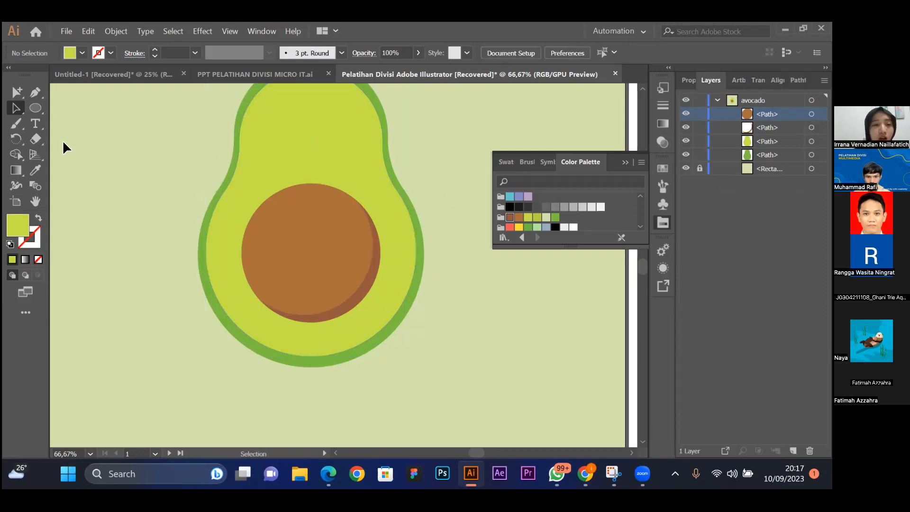
Draw a large yellow-green circle over the avocado's lower body, offset toward the upper left of the flesh's round part.
click(34, 111)
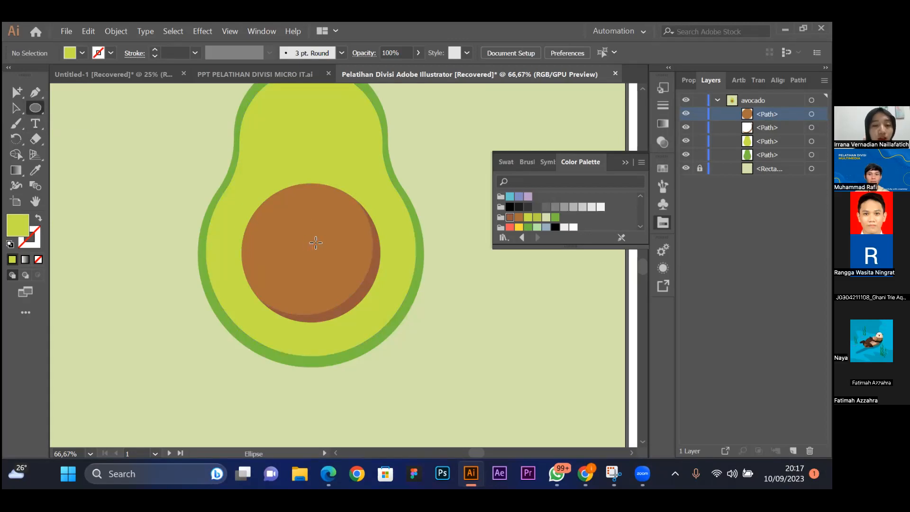
drag(312, 238, 404, 350)
key(v)
mouse_move(384, 291)
mouse_down()
mouse_move(361, 274)
mouse_move(379, 296)
mouse_up()
drag(411, 125, 412, 122)
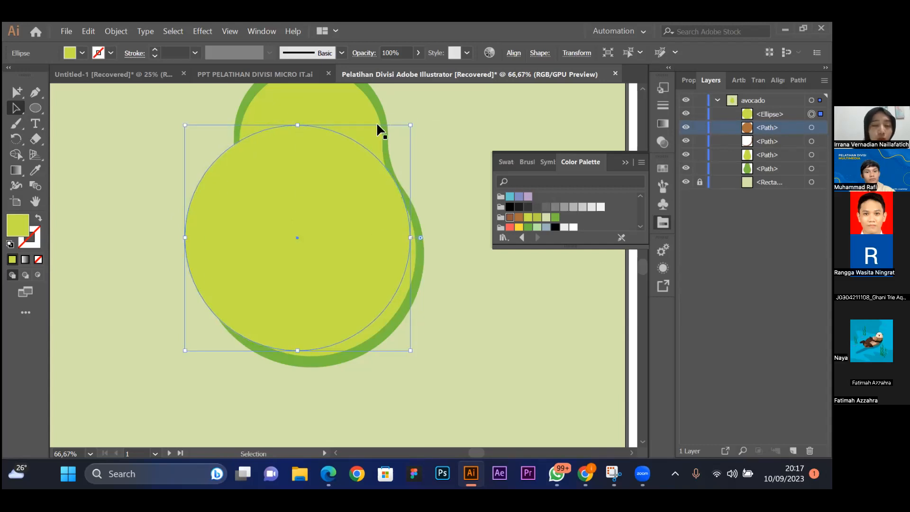
Select the new circle together with the flesh and separate the crescent along the flesh's lower-right edge with the Shape Builder tool.
click(429, 181)
click(361, 181)
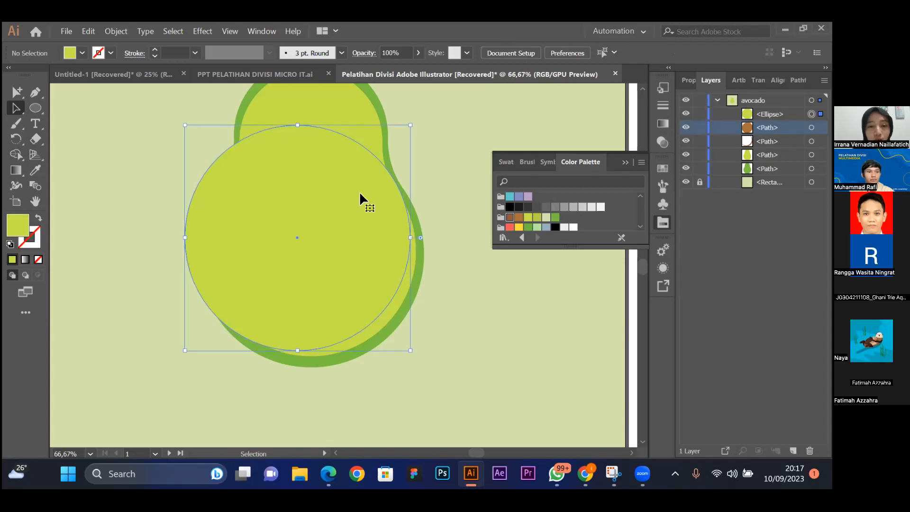
shift+click(352, 92)
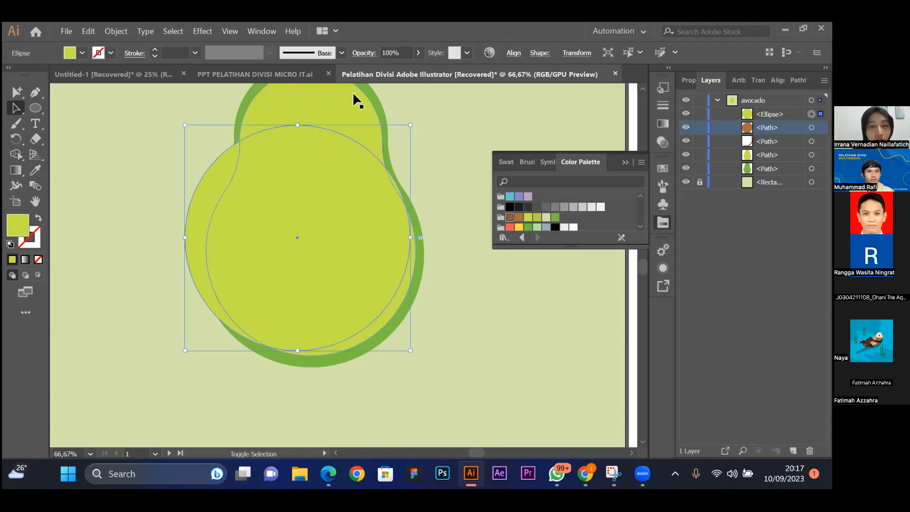
shift+click(352, 90)
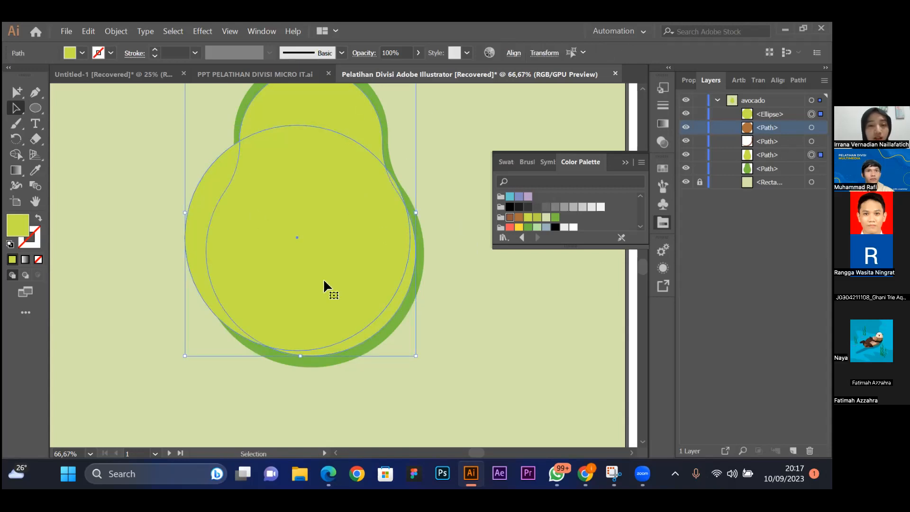
click(16, 157)
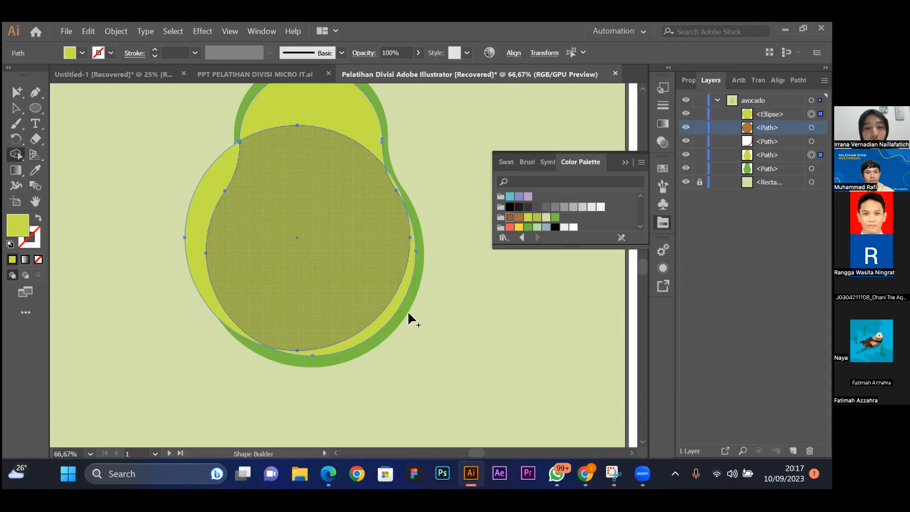
click(391, 305)
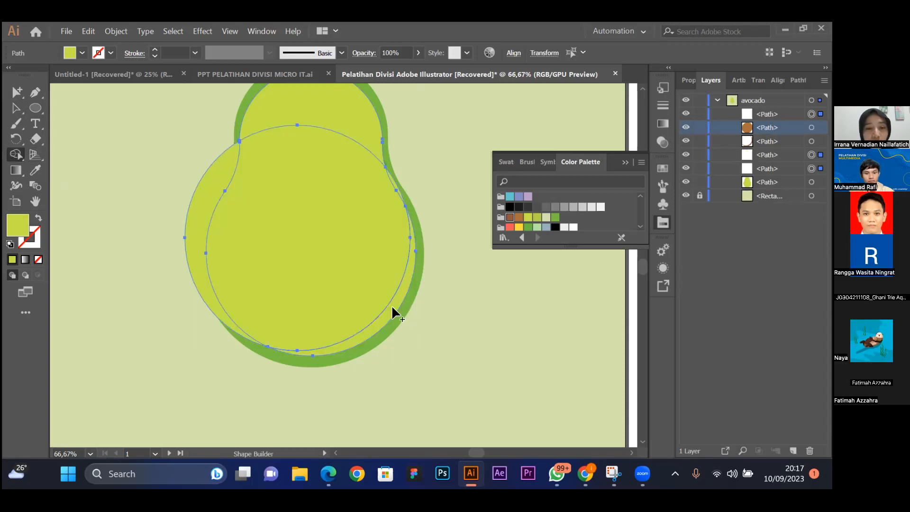
click(302, 190)
click(209, 187)
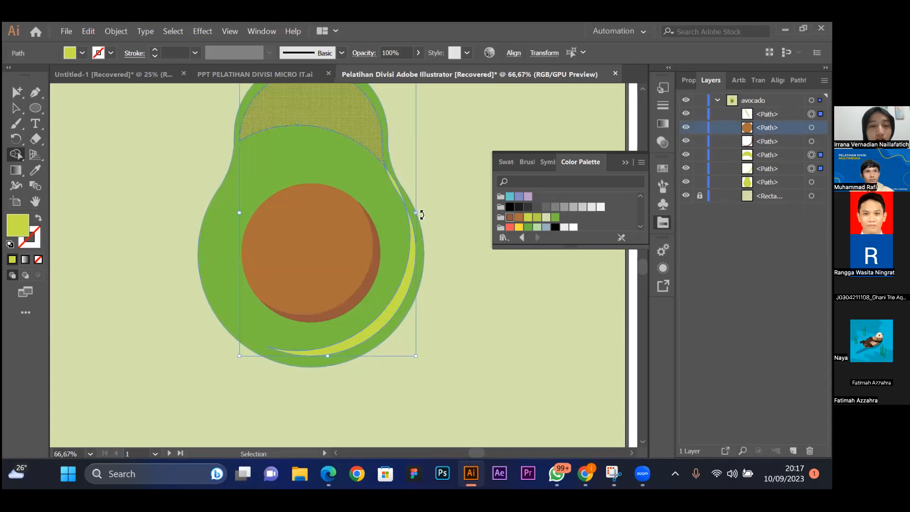
key(ctrl+z)
key(ctrl+z)
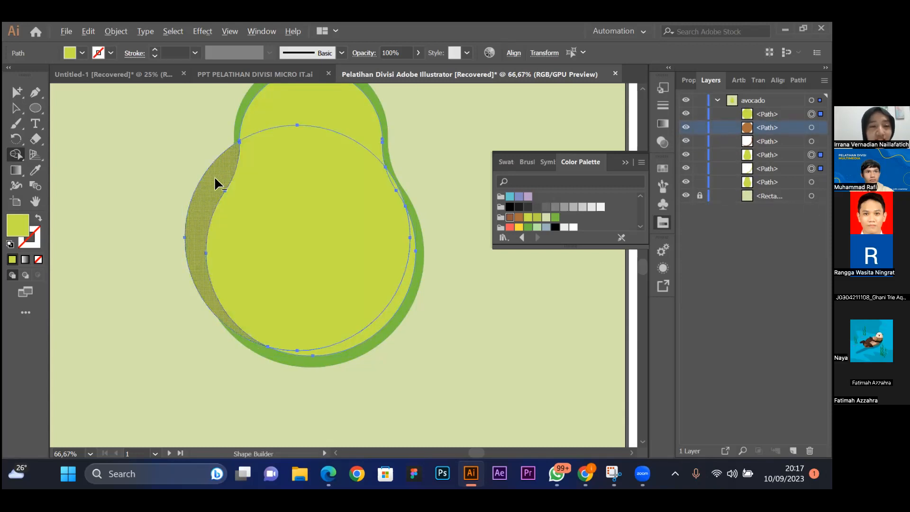
alt+click(214, 175)
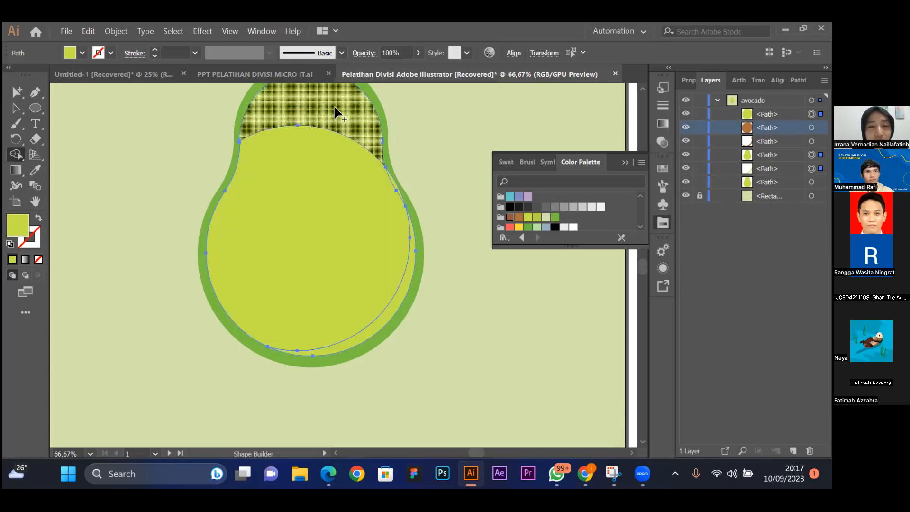
key(ctrl+z)
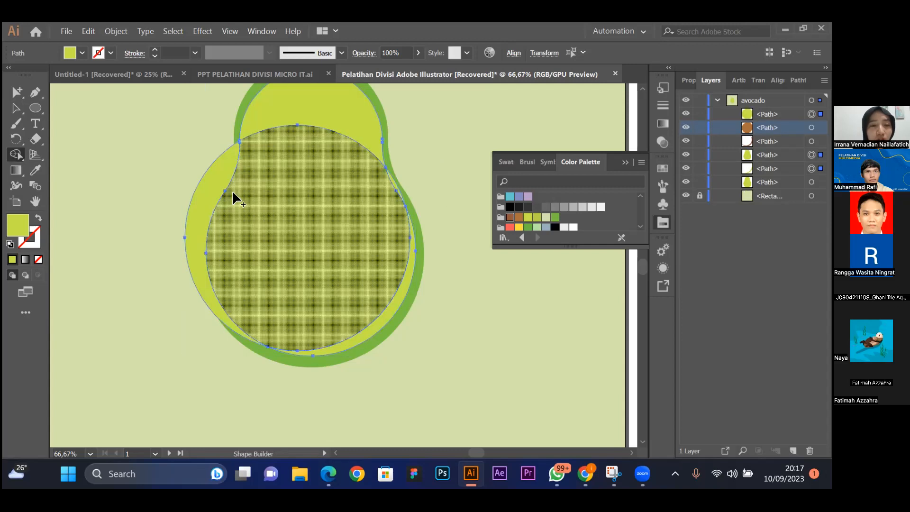
Erase the circle's overhang beyond the flesh's left side and merge the neck and body pieces, keeping the lower-right crescent separate.
alt+click(212, 174)
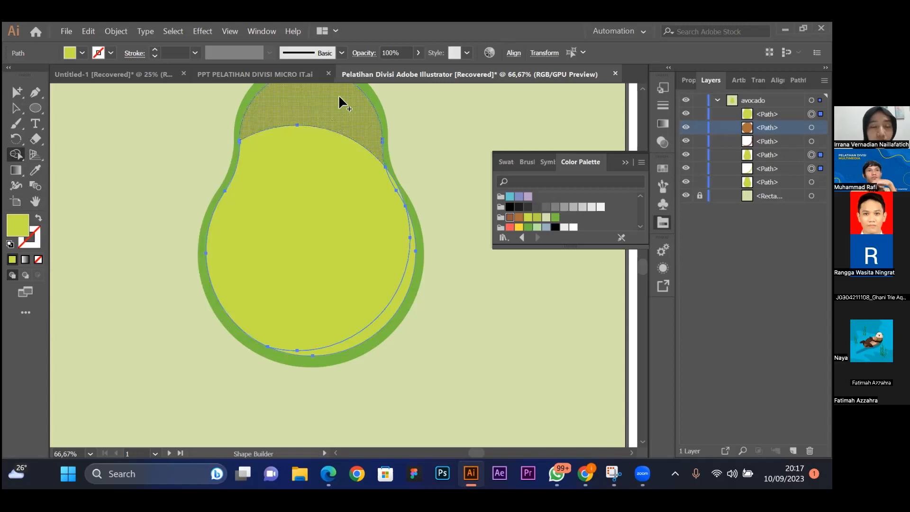
drag(343, 94, 323, 155)
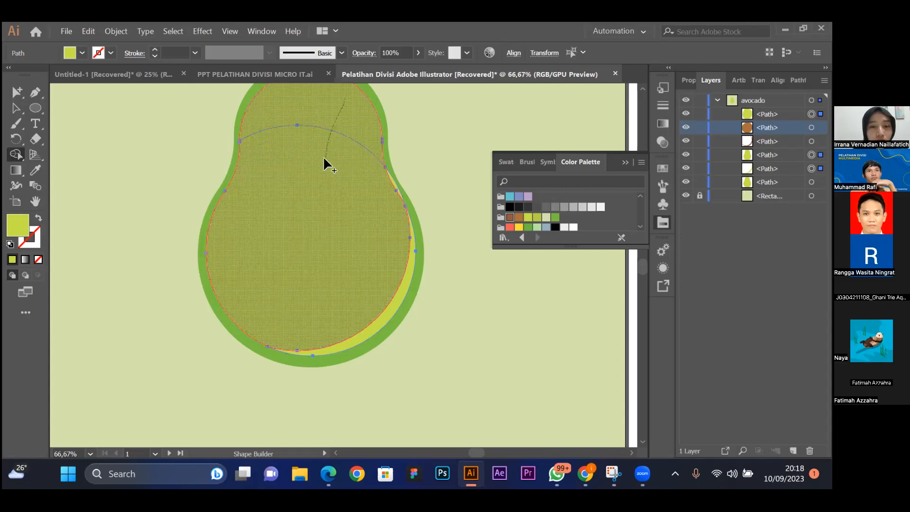
alt+click(391, 178)
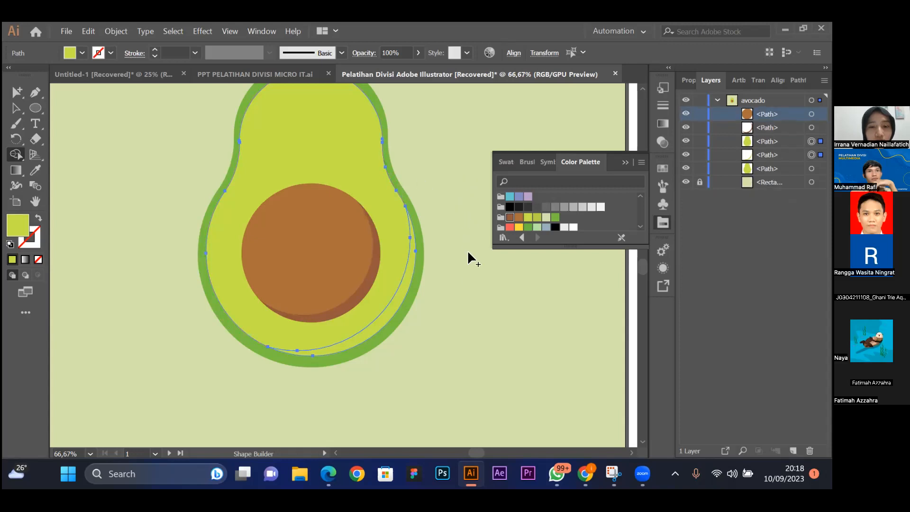
click(403, 291)
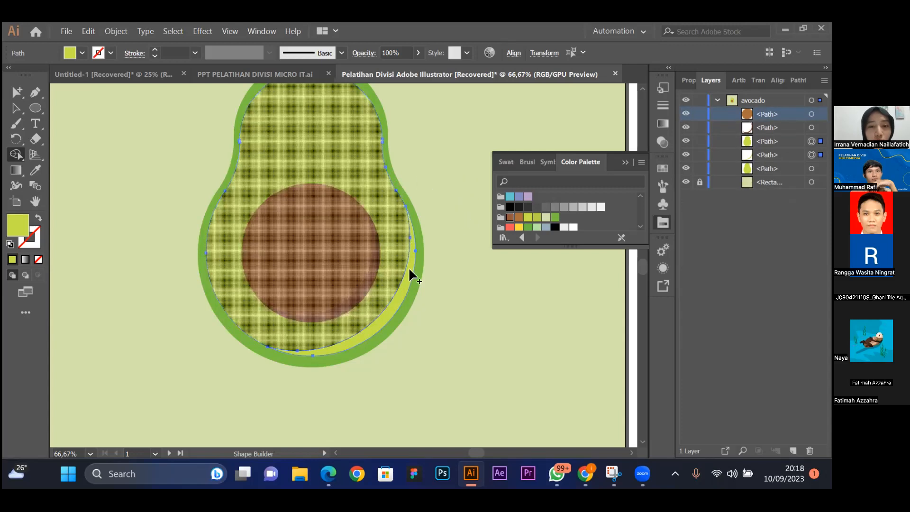
click(408, 269)
click(410, 268)
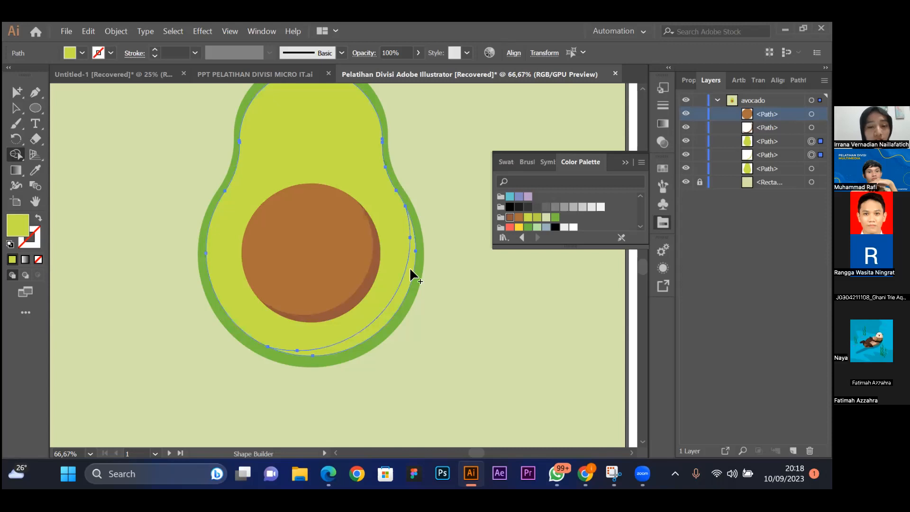
Fill the crescent along the flesh's lower-right edge with the darker yellow-green swatch and collapse the Color Palette.
key(v)
click(409, 263)
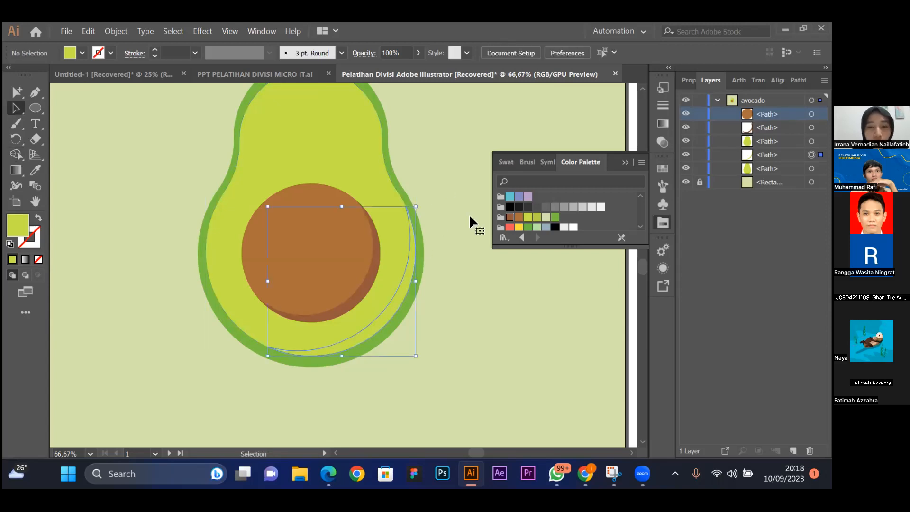
click(537, 217)
click(445, 193)
click(626, 163)
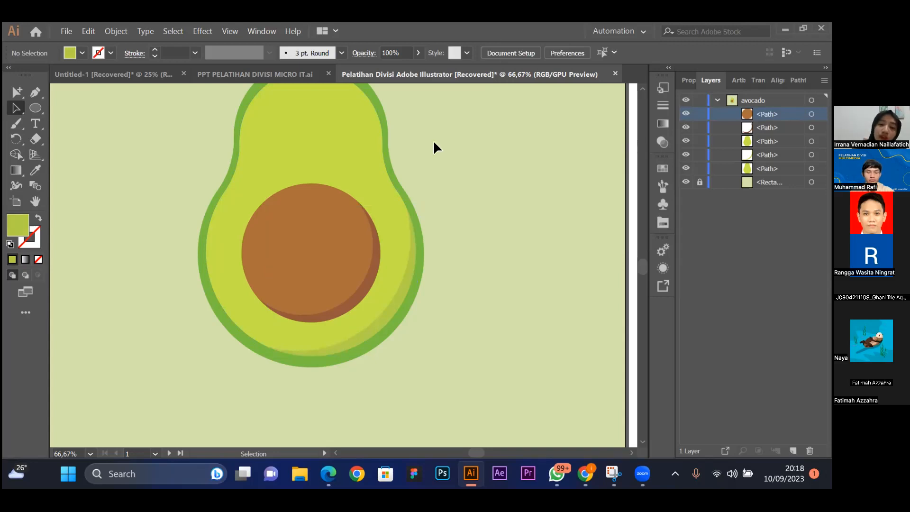
Compare the whole avocado with the finished reference illustration in the Untitled-1 document.
key(ctrl+minus)
key(ctrl+minus)
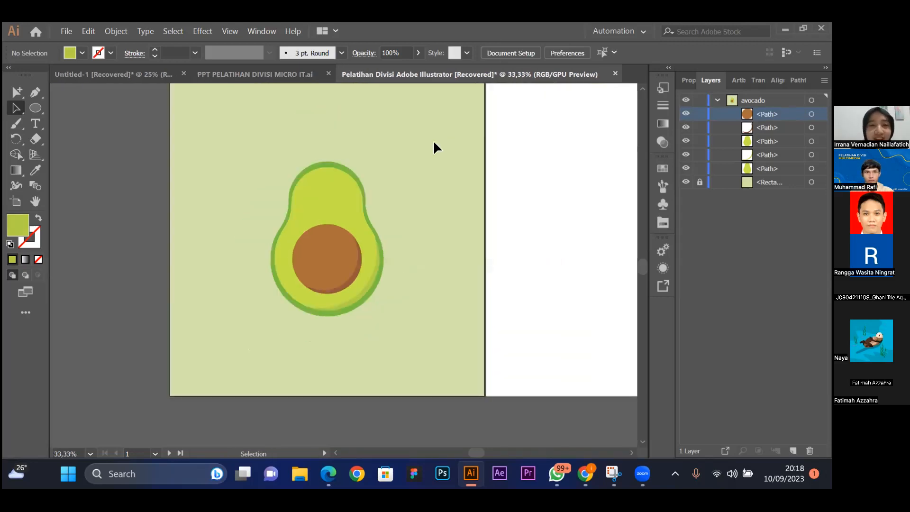
click(145, 76)
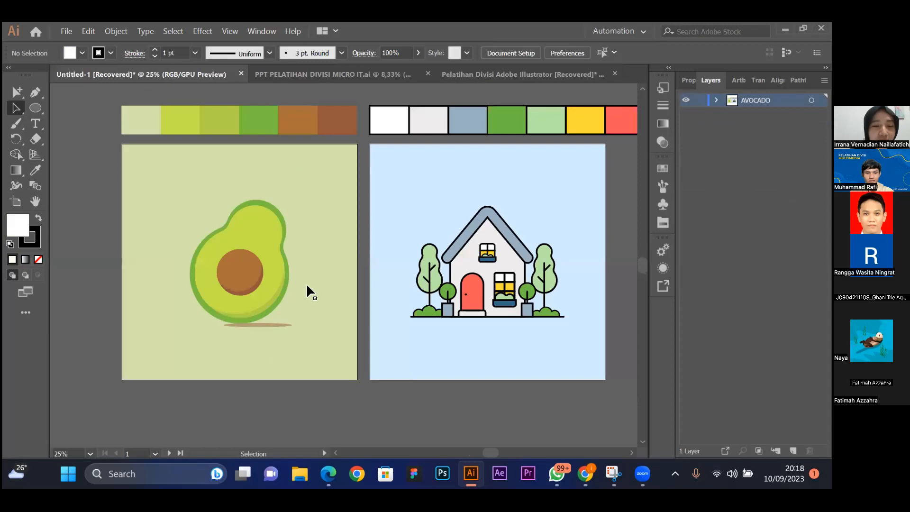
click(502, 73)
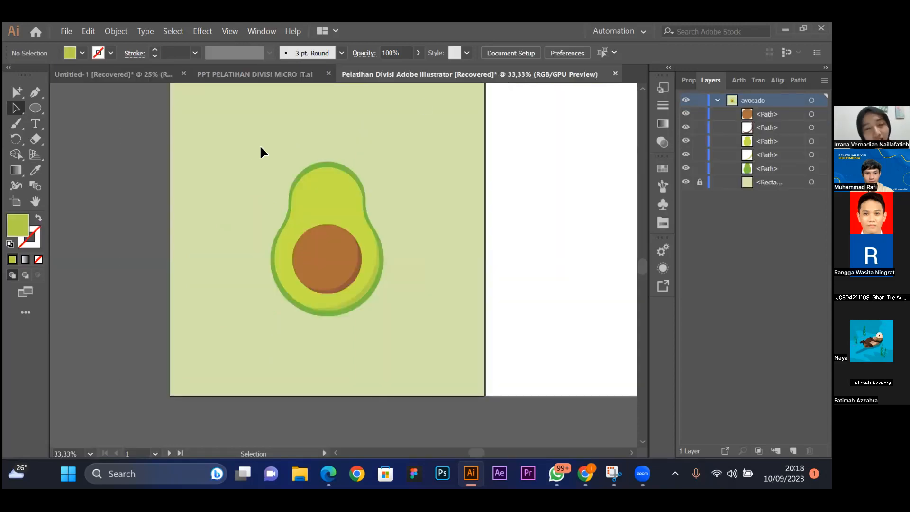
drag(223, 169, 223, 171)
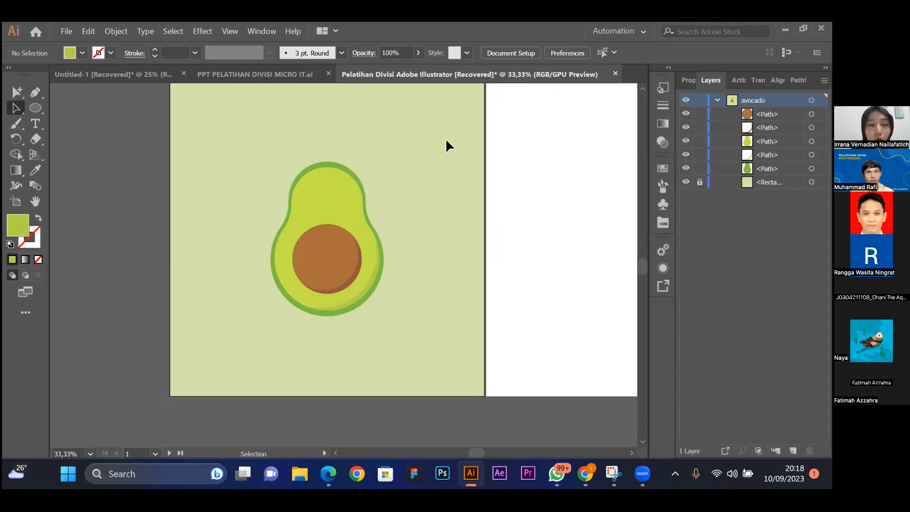
drag(349, 203, 395, 200)
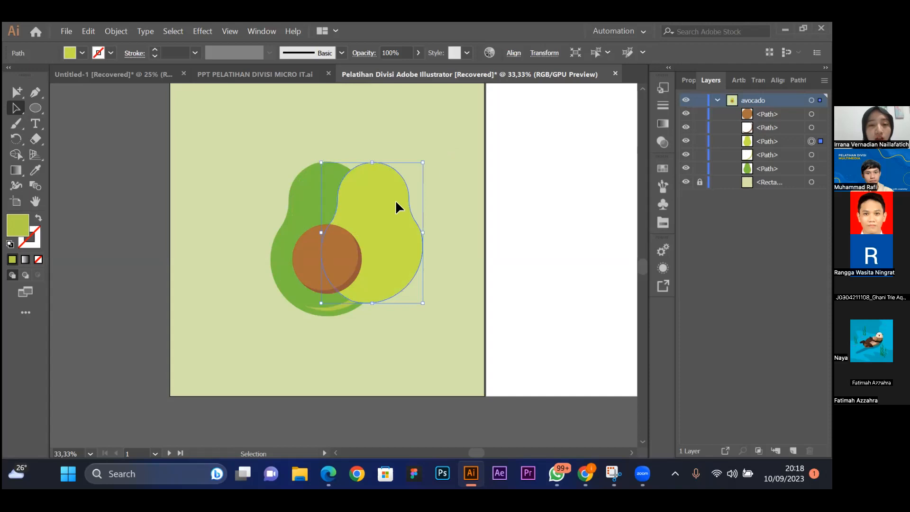
key(a)
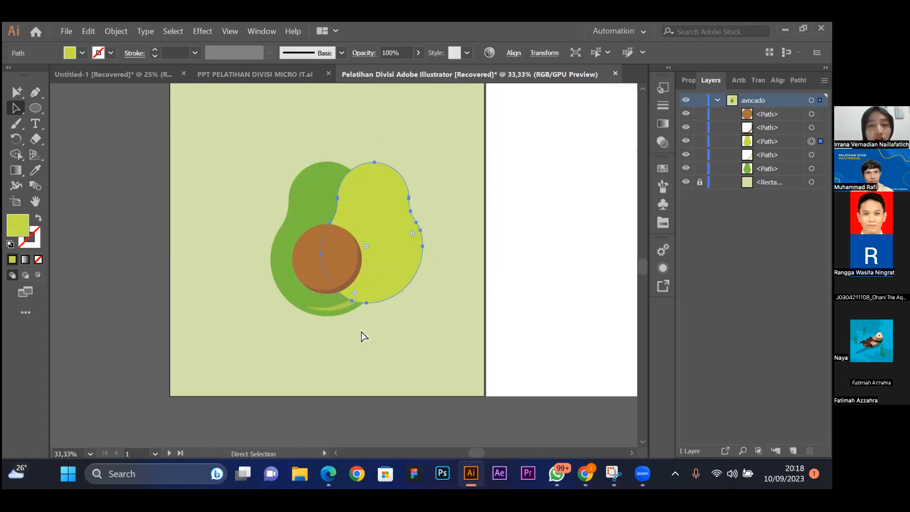
key(ctrl+z)
click(330, 357)
drag(334, 206, 393, 206)
click(430, 220)
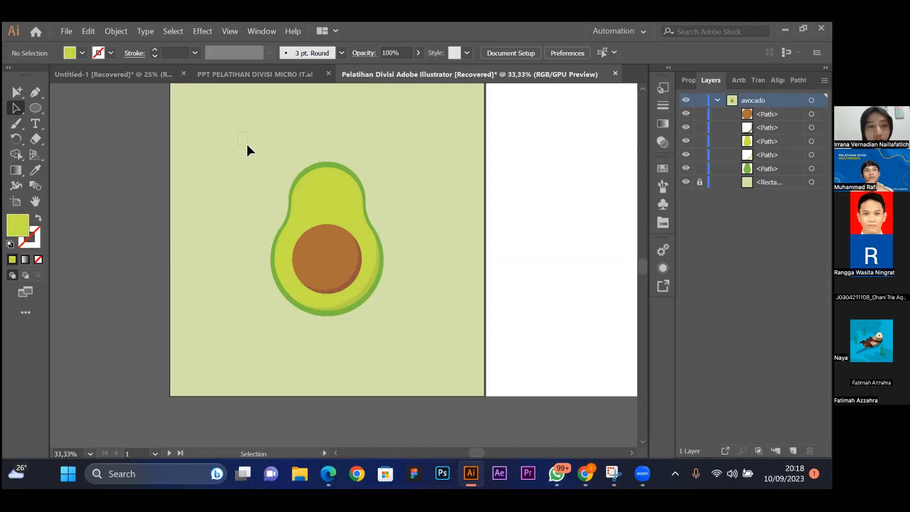
Select all of the avocado's shapes and combine them into one group.
drag(392, 342, 405, 353)
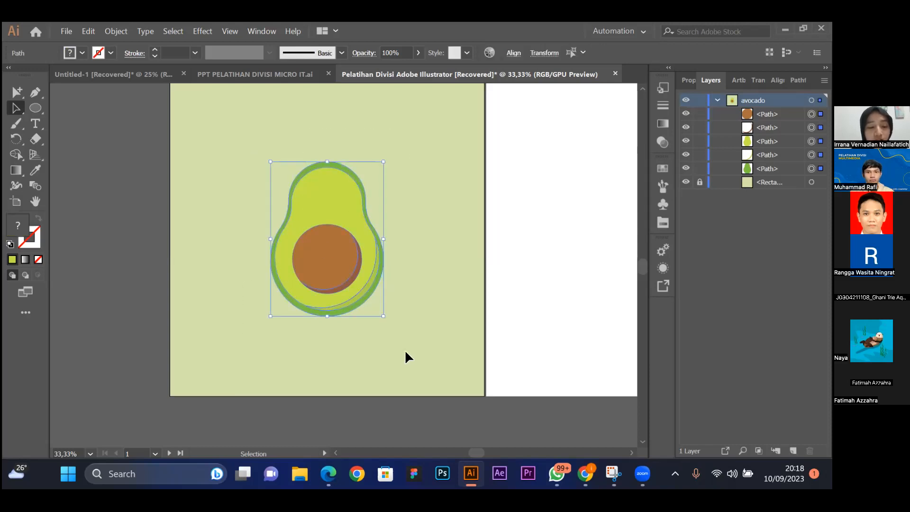
key(ctrl+g)
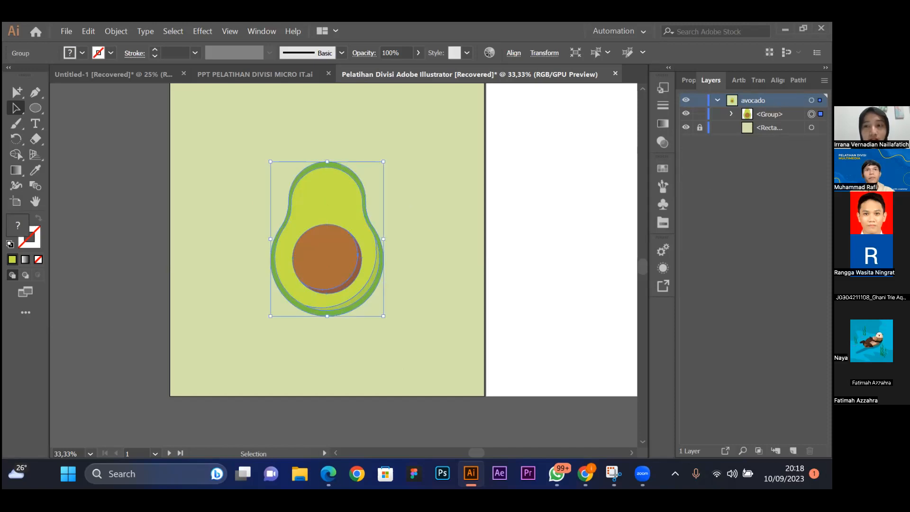
click(772, 114)
drag(352, 255, 454, 171)
drag(432, 204, 341, 247)
key(ctrl+z)
key(ctrl+z)
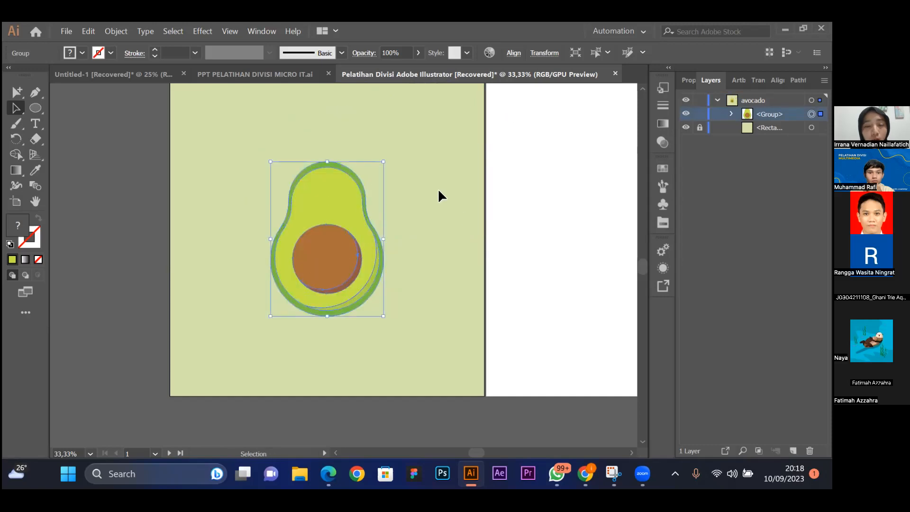
click(478, 138)
scroll(393, 172, down, 1)
scroll(393, 172, up, 2)
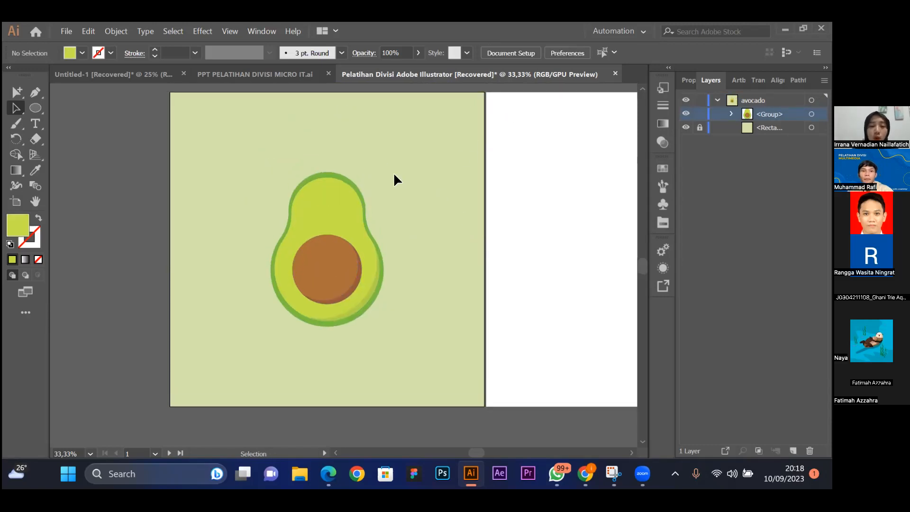
click(329, 215)
click(468, 248)
click(350, 217)
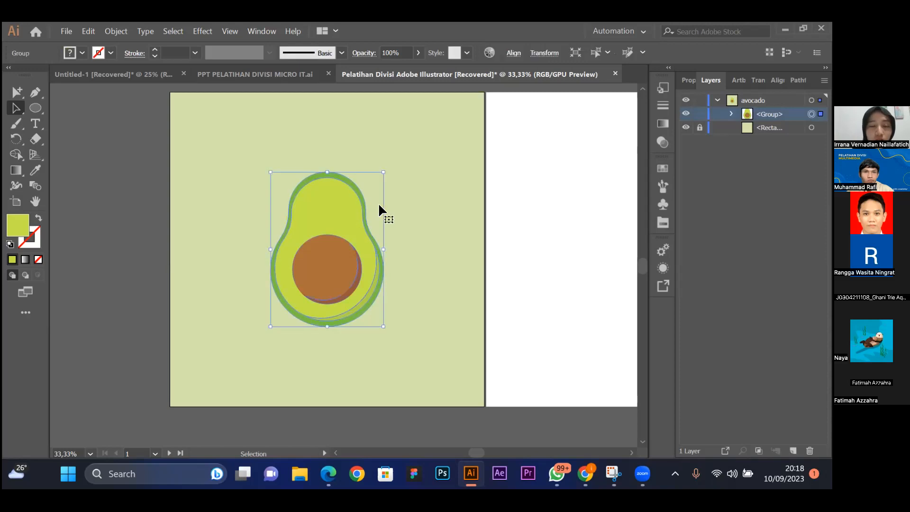
click(422, 189)
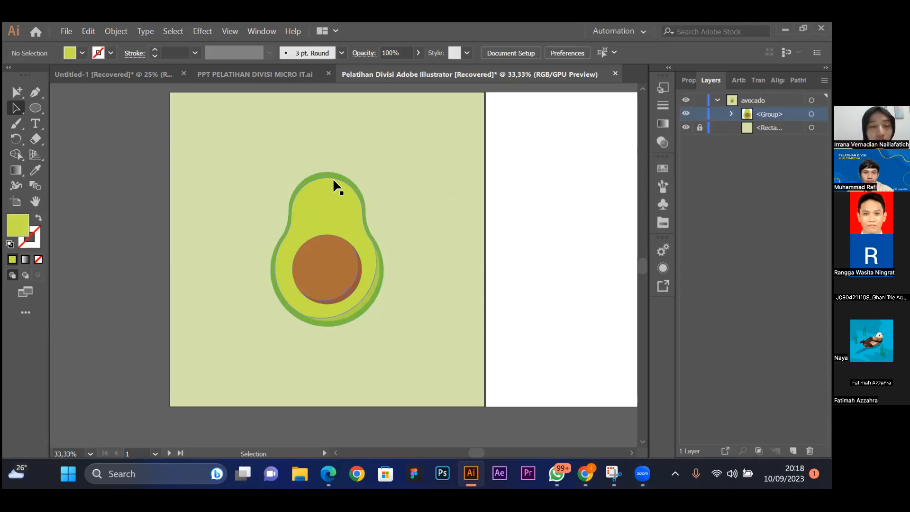
Rotate the avocado group clockwise so its narrow end leans to the right, and deselect it.
click(349, 199)
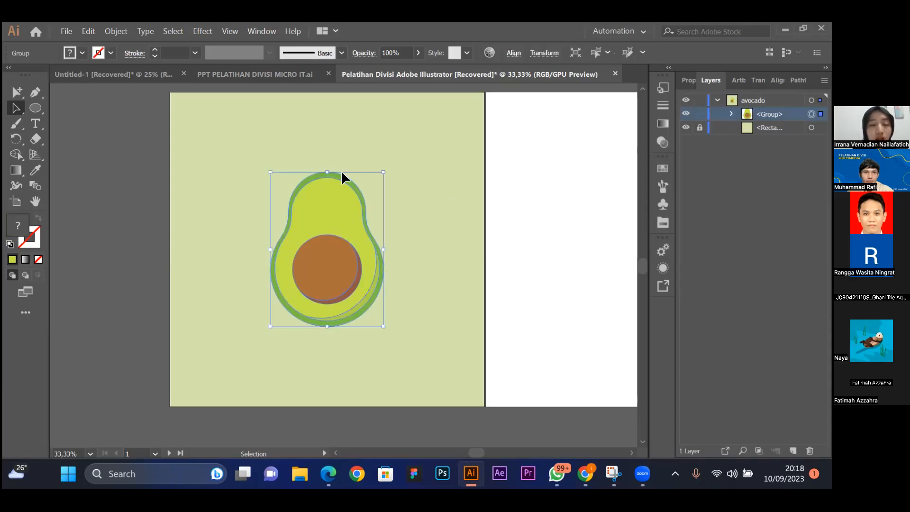
mouse_move(387, 167)
mouse_down()
mouse_move(416, 199)
mouse_move(387, 169)
mouse_move(392, 160)
mouse_up()
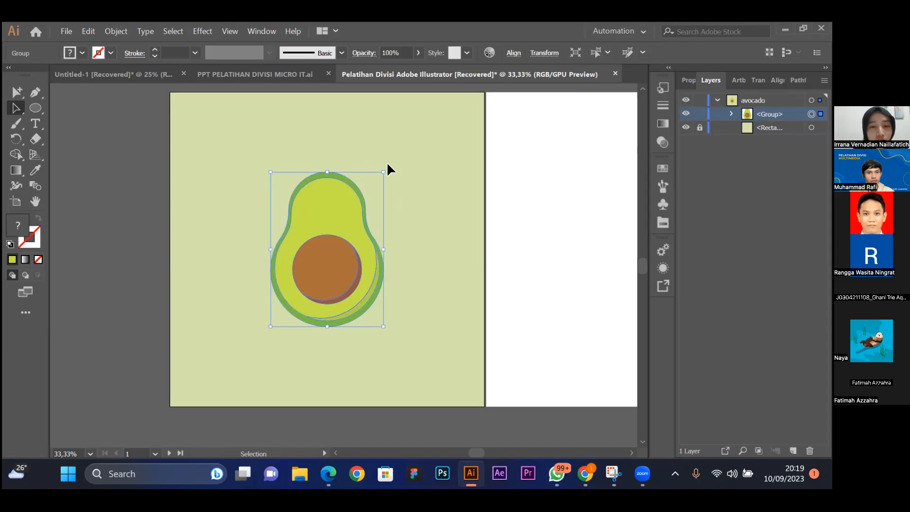
drag(386, 167, 420, 171)
click(420, 171)
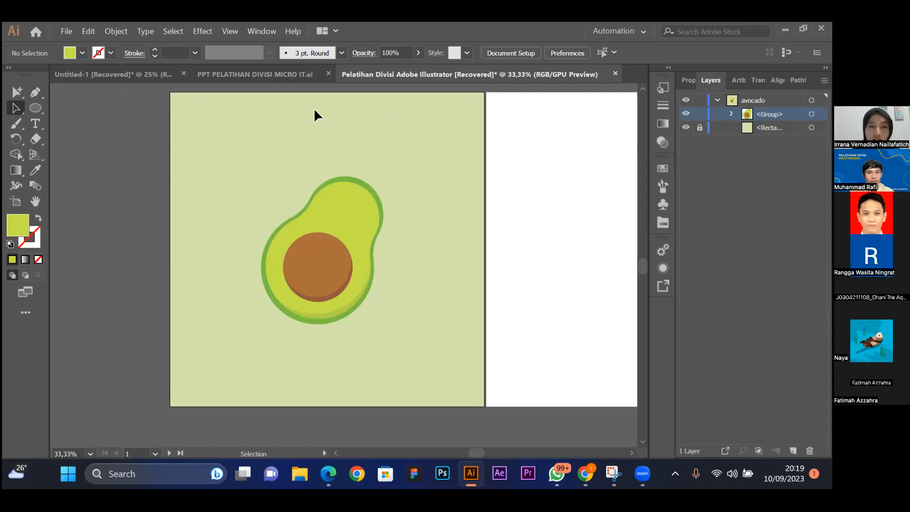
Draw a flat ellipse about 259 by 29 px just beneath the avocado and fill it with the dark brown swatch.
click(34, 108)
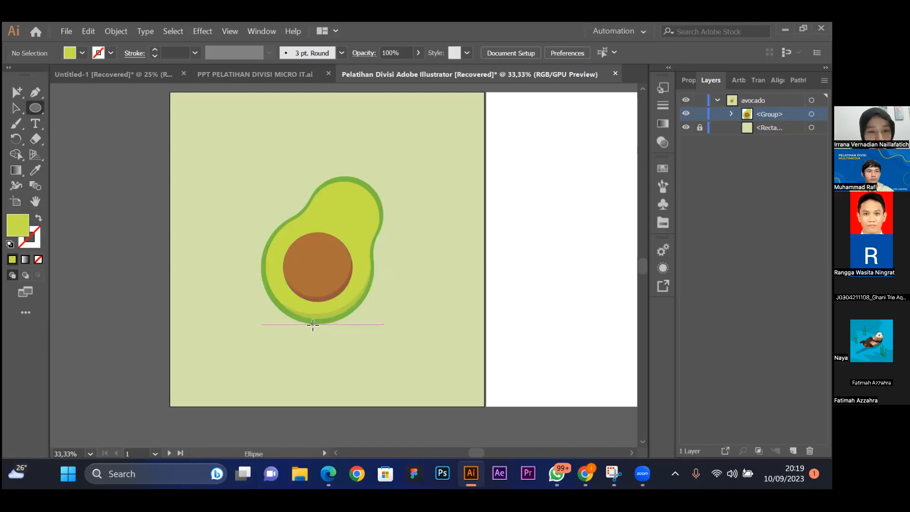
drag(311, 324, 393, 333)
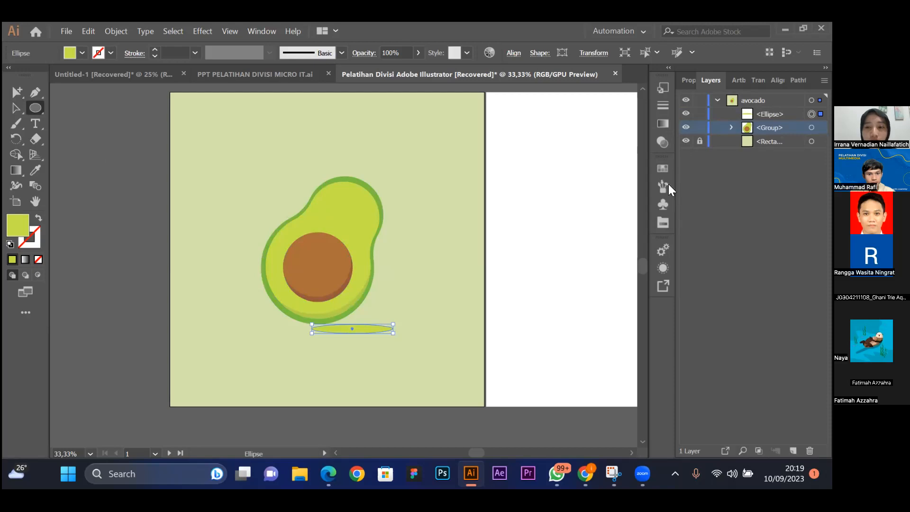
click(663, 222)
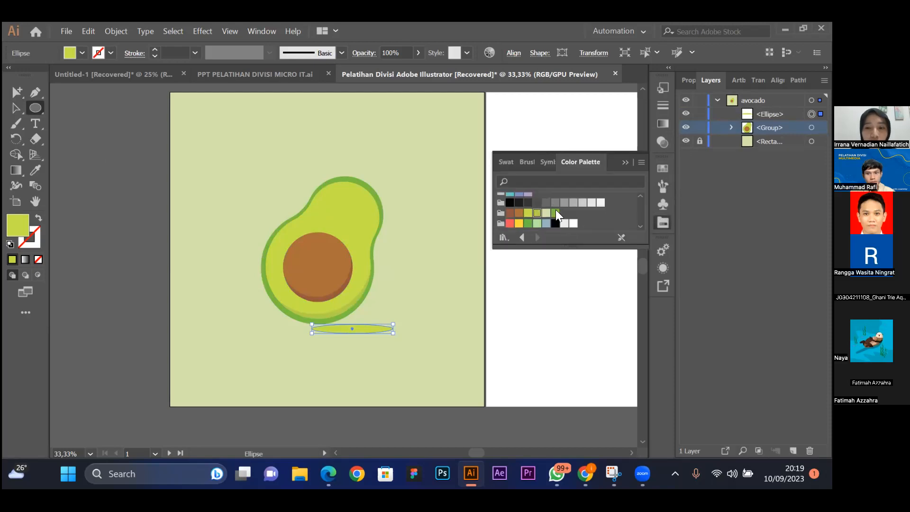
click(508, 213)
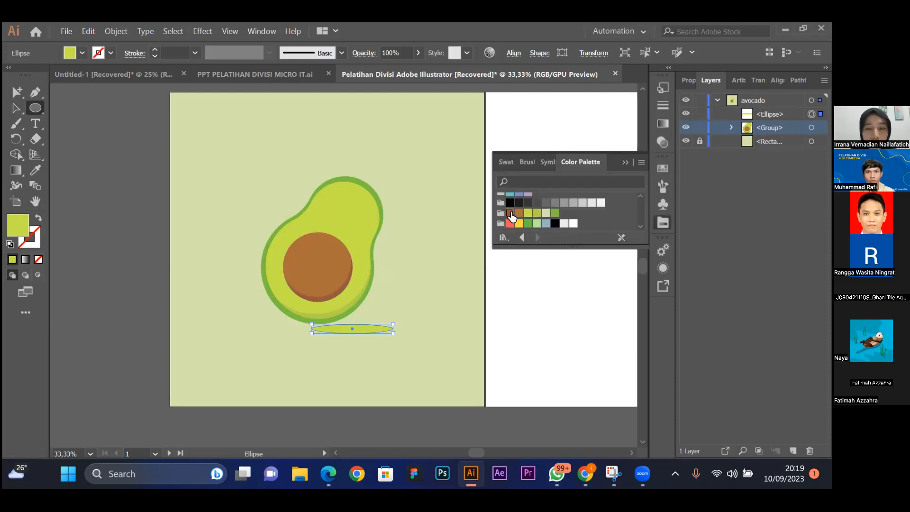
click(625, 162)
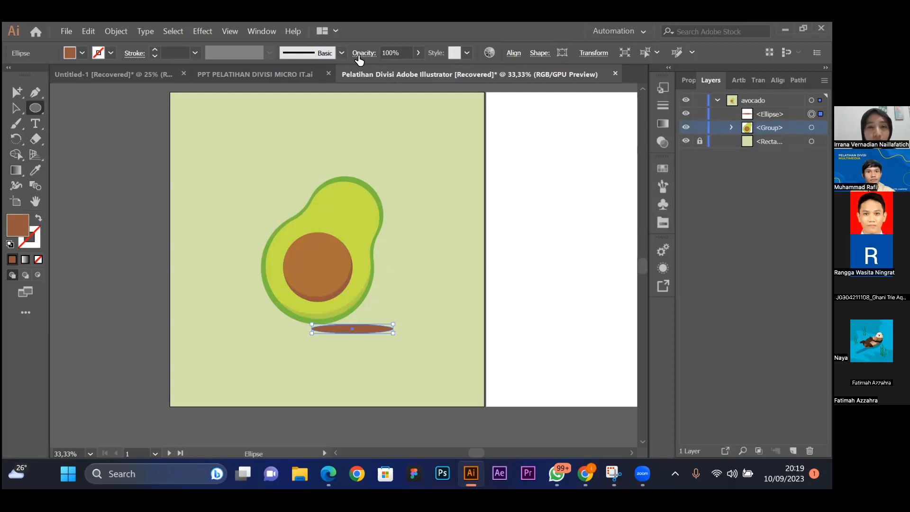
Set the opacity of the brown shadow ellipse to 30% and deselect it.
click(685, 81)
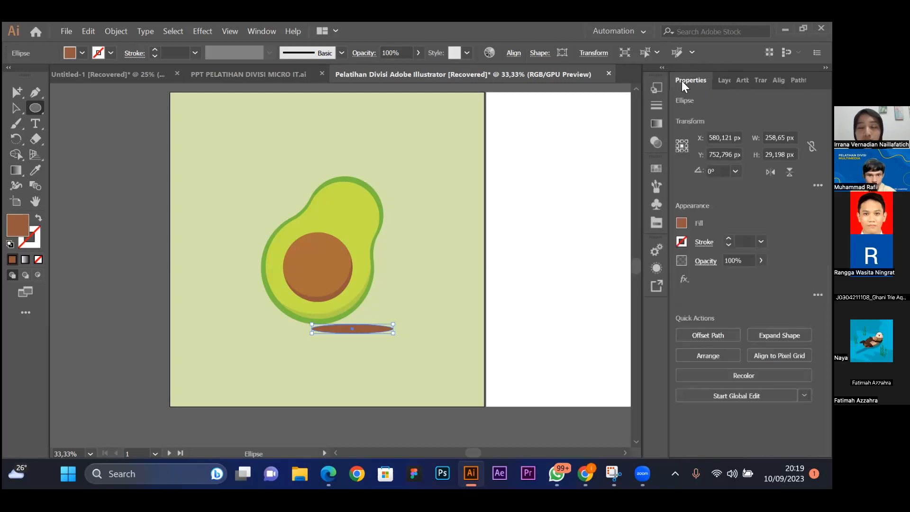
click(733, 260)
text(50)
key(Return)
click(703, 262)
text(30)
key(Return)
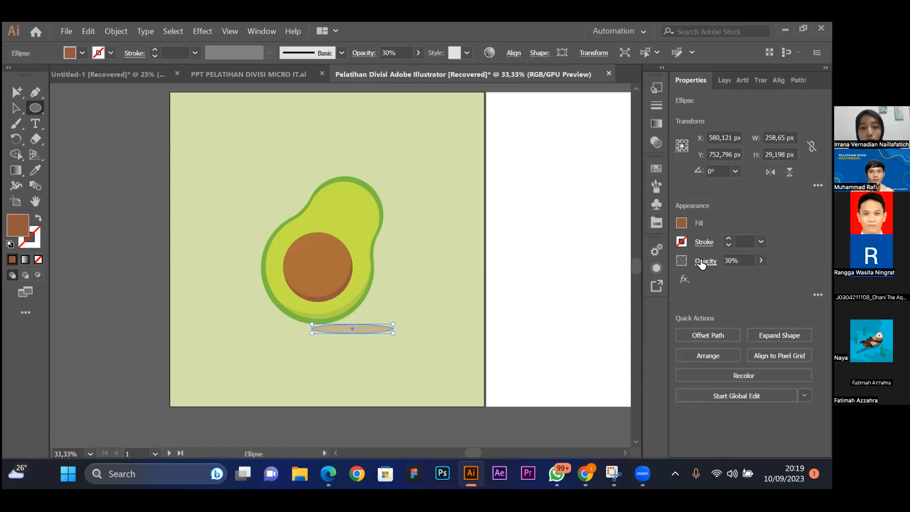
click(17, 108)
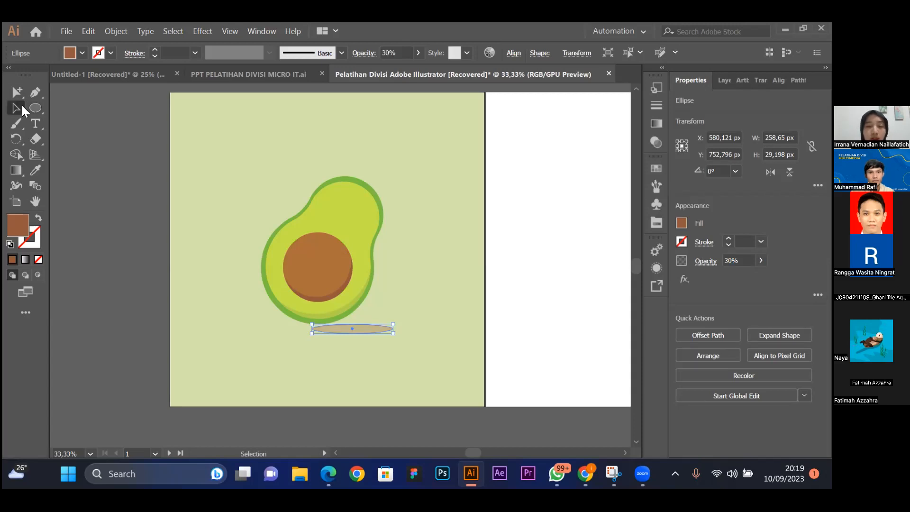
click(506, 191)
scroll(506, 190, down, 1)
scroll(506, 198, up, 1)
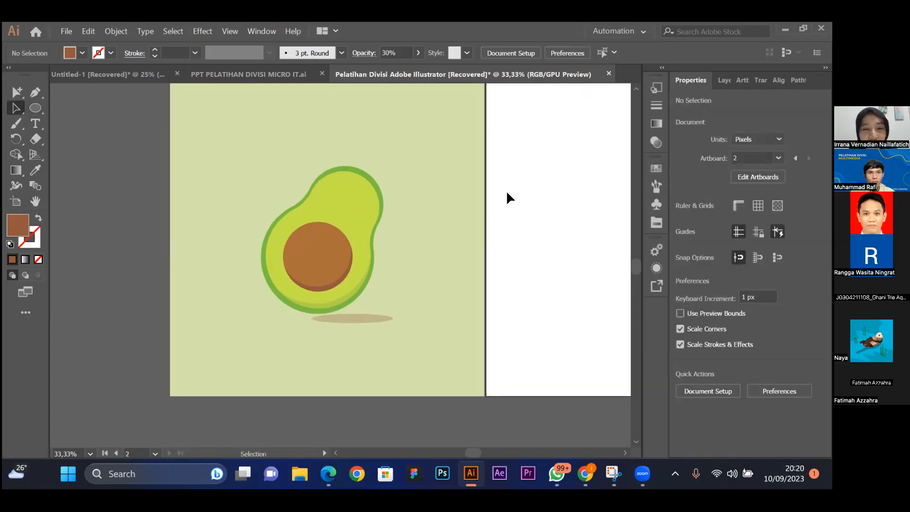
Stretch the shadow ellipse's left end further under the avocado and deselect it.
click(351, 318)
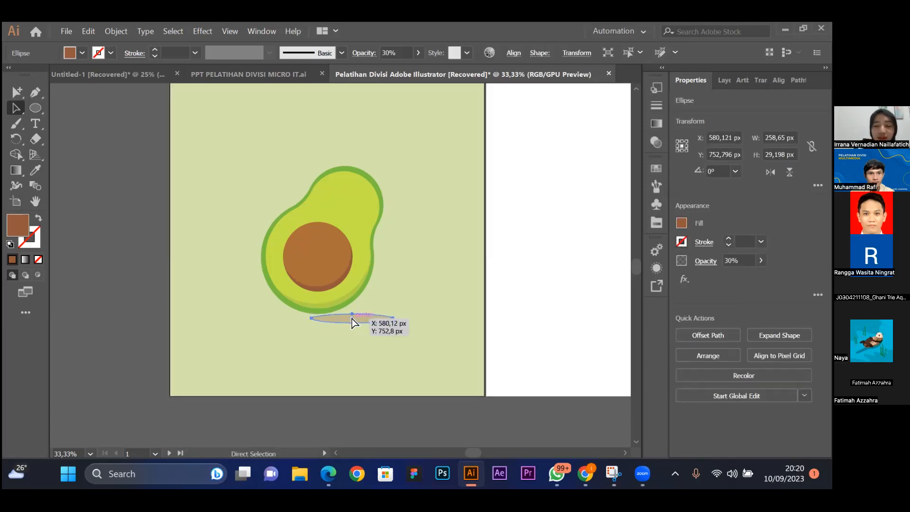
key(ctrl+plus)
key(ctrl+plus)
drag(260, 265, 217, 264)
click(384, 305)
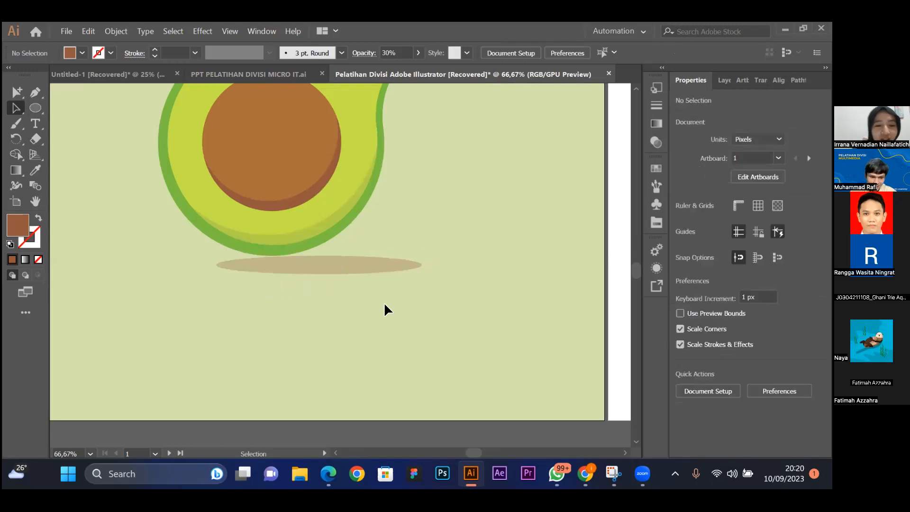
key(a)
key(ctrl+minus)
key(ctrl+0)
key(v)
key(a)
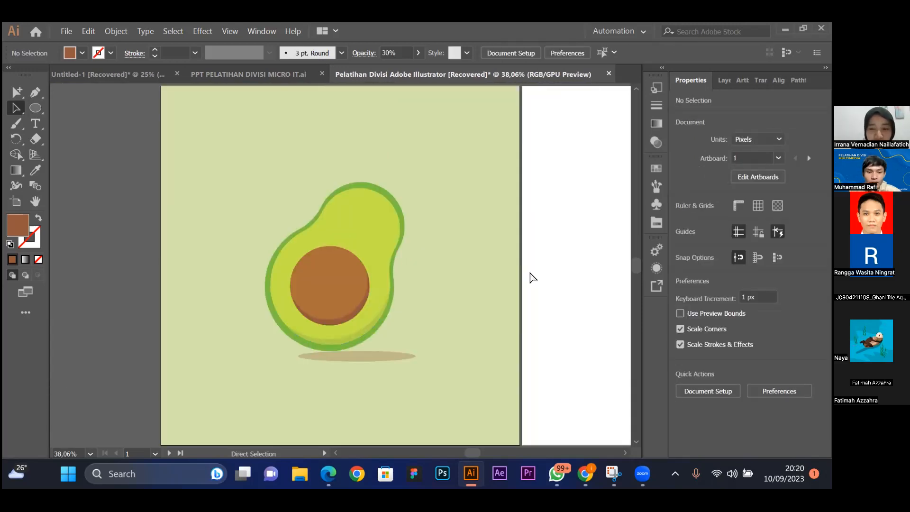
key(ctrl+minus)
key(ctrl+plus)
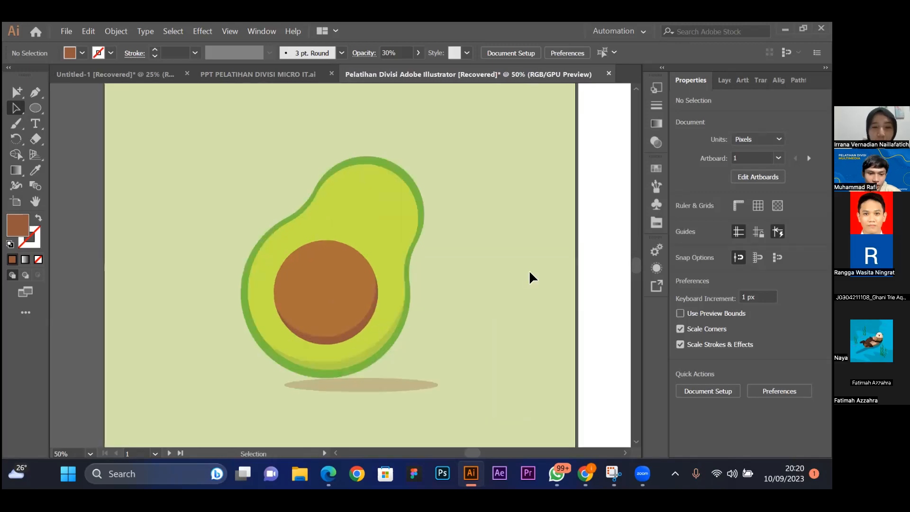
Undo the shadow ellipse, the avocado's rotation and grouping, and the crescent shading, back to the uncut circle over the flesh.
scroll(529, 269, down, 1)
key(ctrl+z)
key(ctrl+z)
key(ctrl+z)
key(ctrl+z)
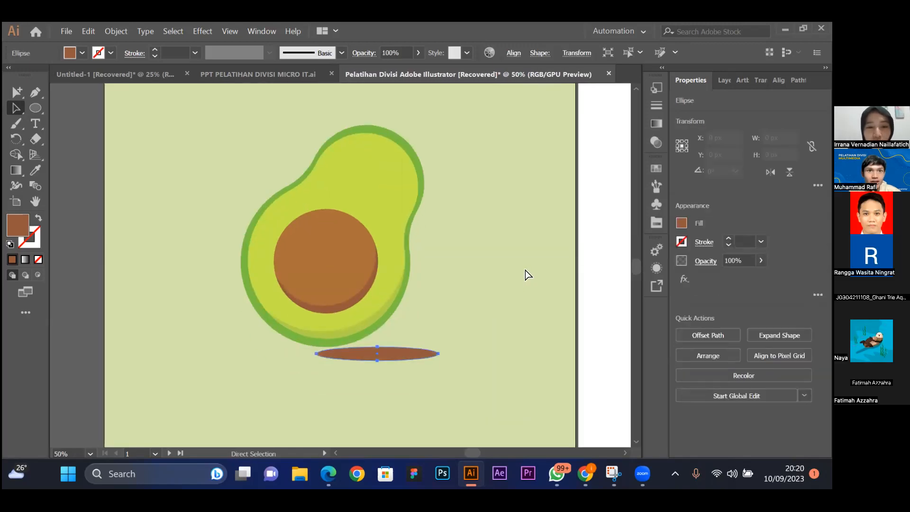
key(ctrl+z)
key(ctrl+z)
key(ctrl+z)
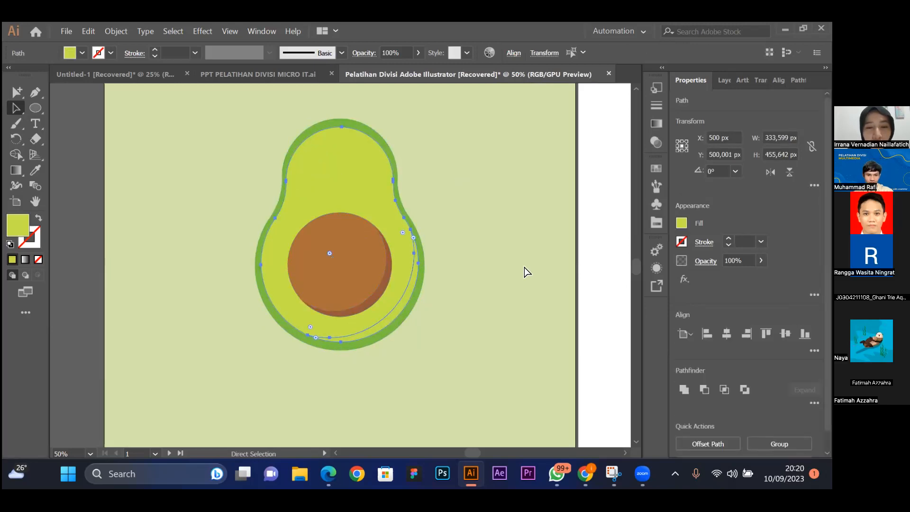
key(ctrl+z)
key(ctrl+z)
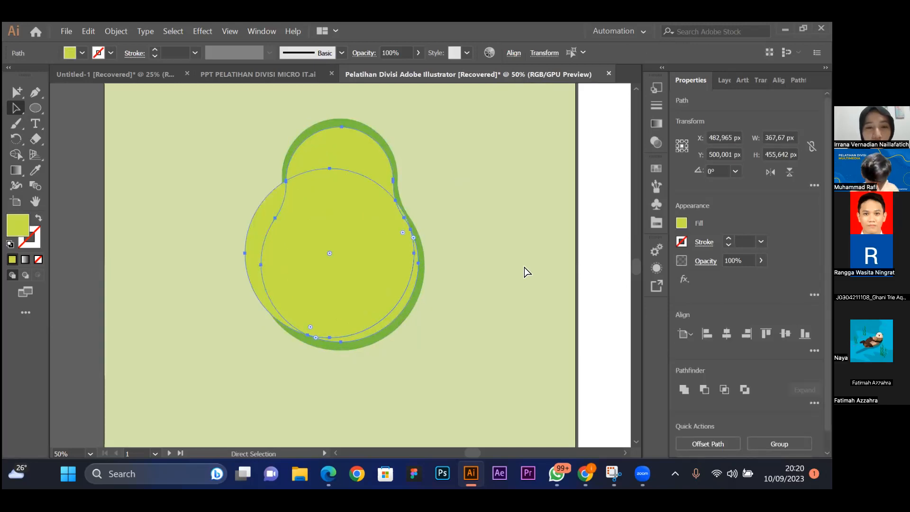
key(ctrl+z)
Delete the yellow-green circle lying over the flesh and seed.
click(507, 234)
click(357, 238)
key(Delete)
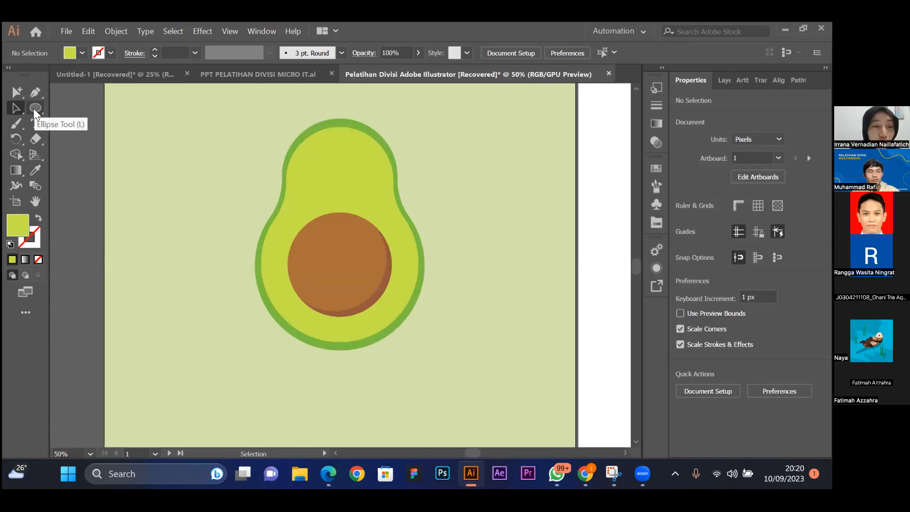
Draw a circle about 375 px wide over the flesh, offset to the left so a crescent remains along the lower-right edge.
click(35, 108)
mouse_move(327, 244)
mouse_down()
mouse_move(424, 306)
mouse_move(414, 305)
mouse_up()
key(v)
drag(367, 265, 371, 263)
click(447, 262)
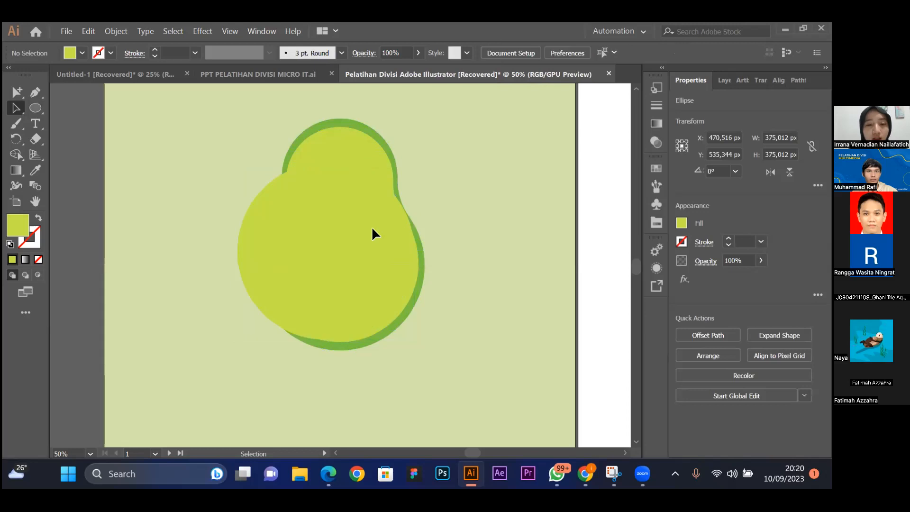
click(372, 226)
click(408, 143)
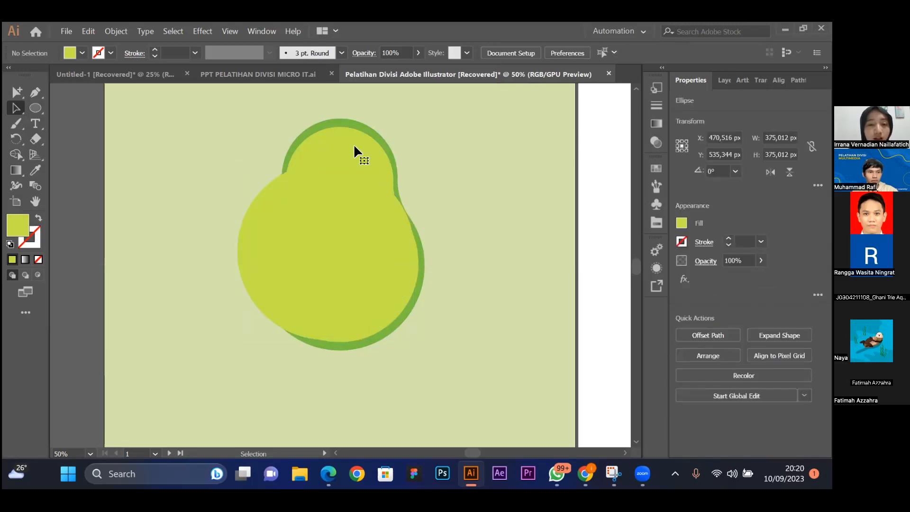
With Shape Builder on the flesh and circle, separate the lower-right crescent and remove the circle's parts outside the flesh.
click(353, 143)
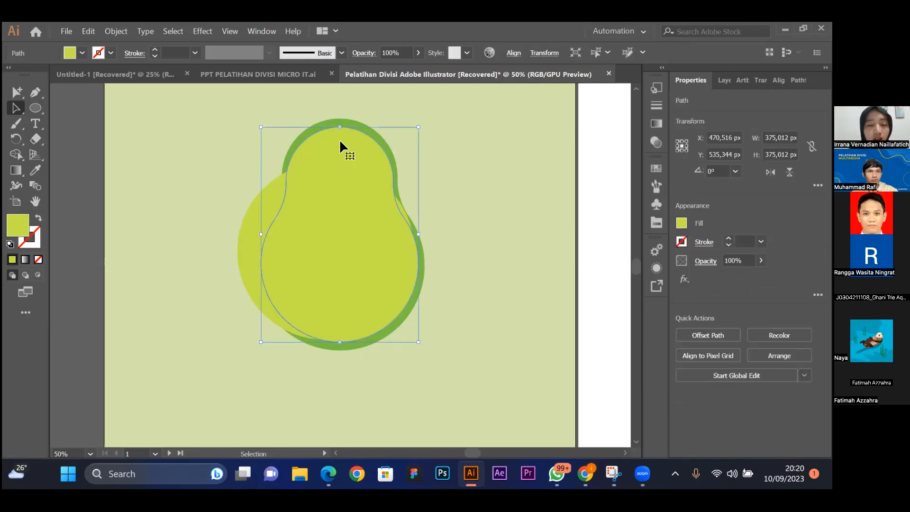
shift+click(272, 195)
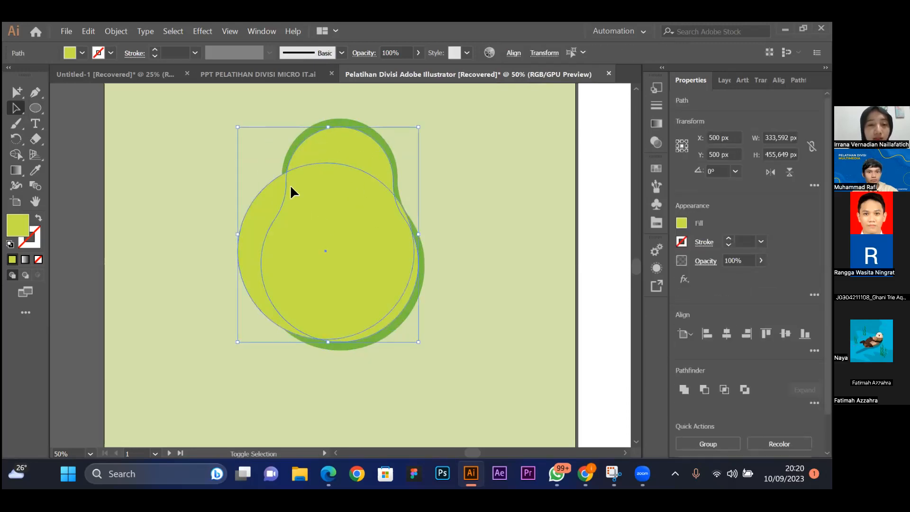
click(15, 156)
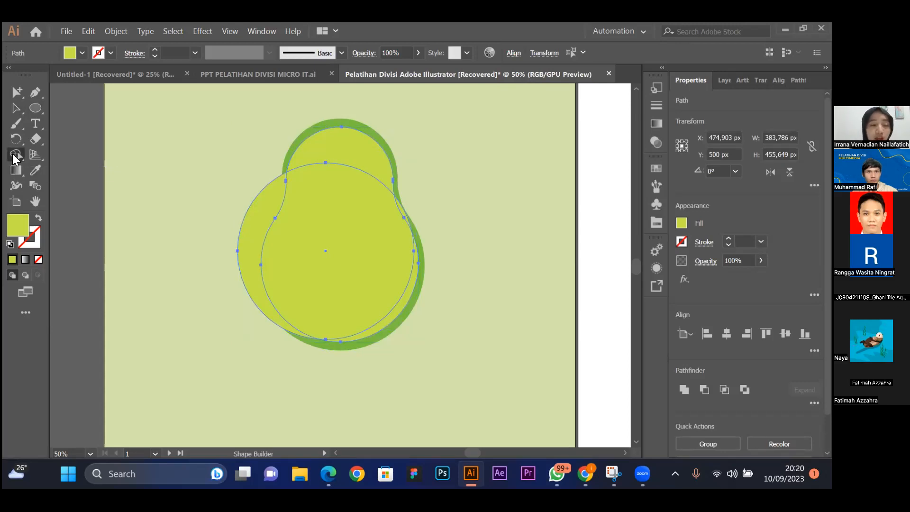
click(408, 286)
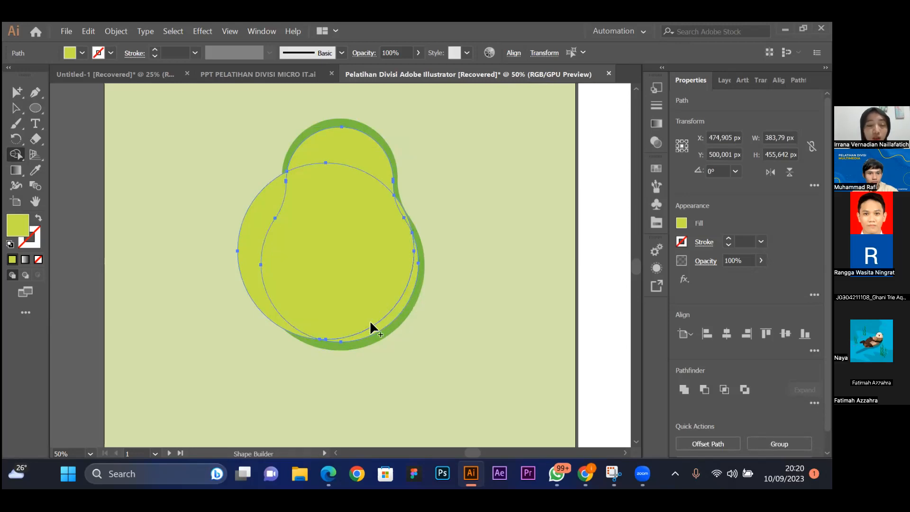
key(alt)
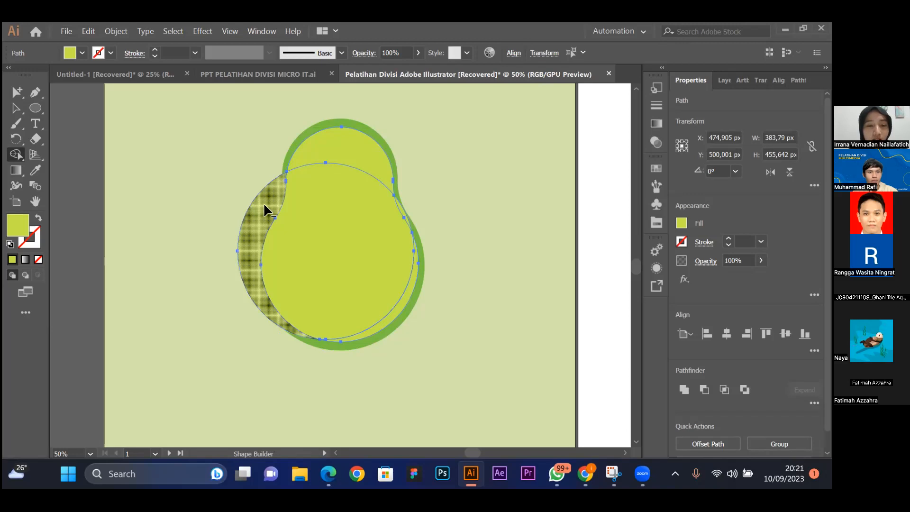
alt+click(263, 203)
alt+click(400, 208)
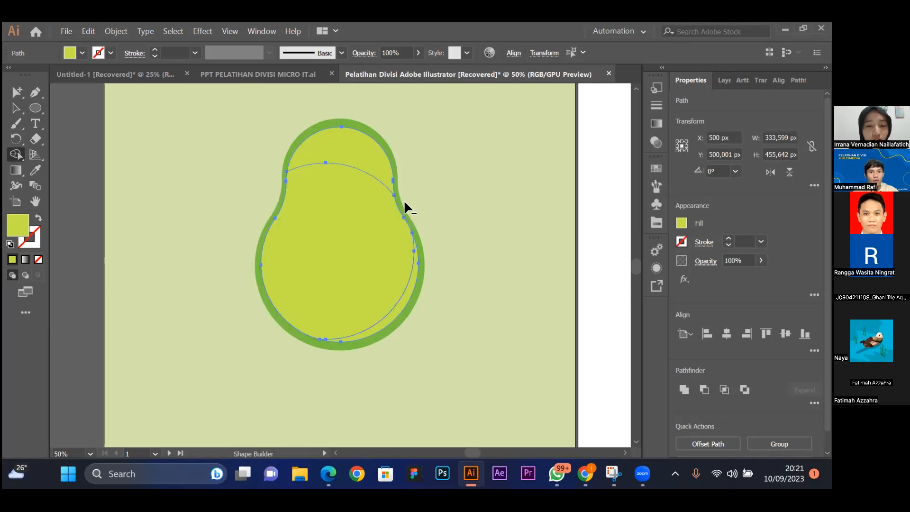
Merge the flesh's upper area with its main body using Shape Builder, leaving the crescent separate, and deselect.
drag(350, 144, 350, 200)
key(ctrl+z)
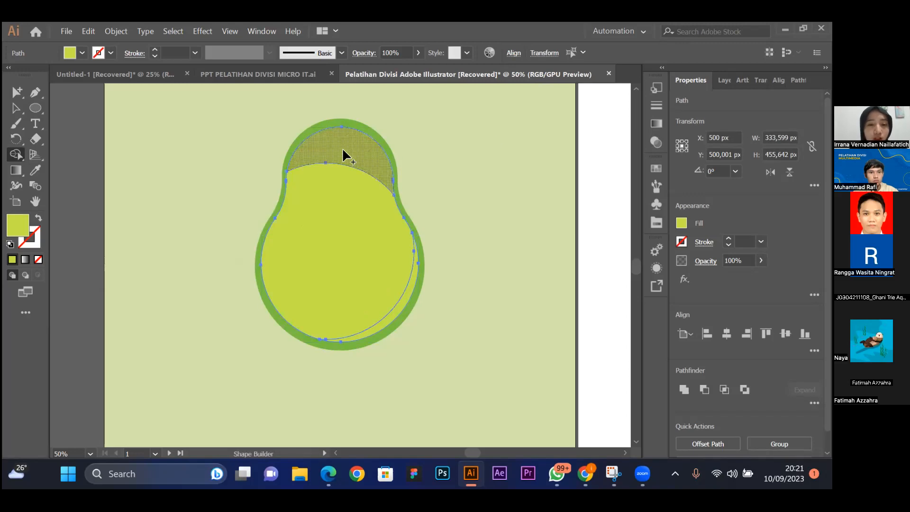
drag(342, 149, 343, 184)
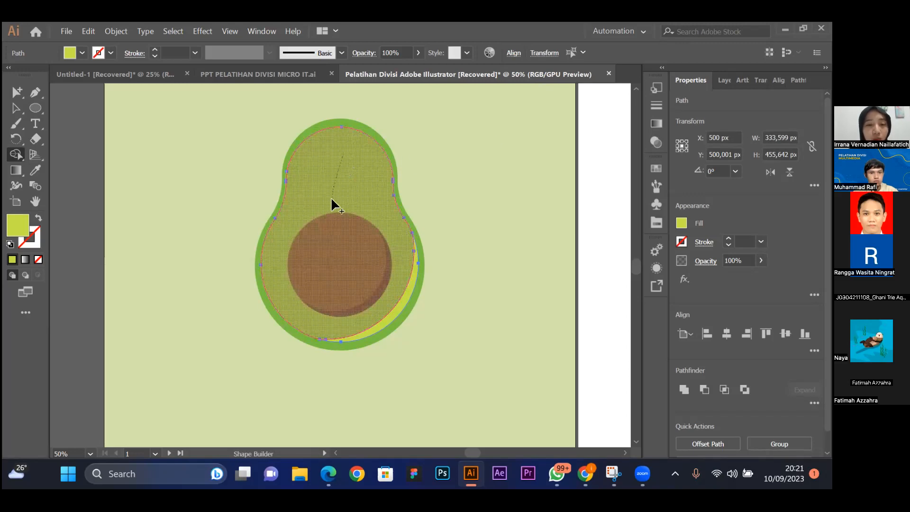
key(v)
click(444, 185)
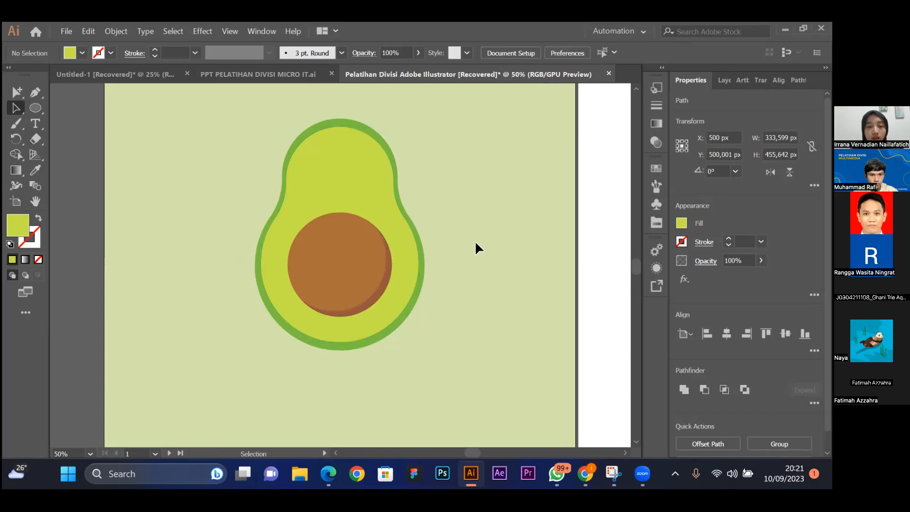
Fill the flesh's lower-right crescent with the darker yellow-green swatch from the Color Palette and deselect it.
scroll(455, 258, down, 1)
click(411, 262)
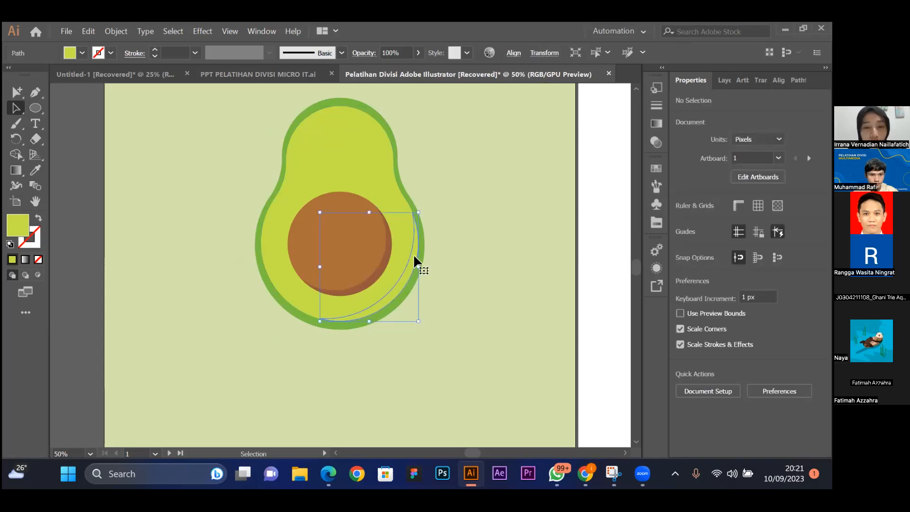
click(468, 241)
click(412, 255)
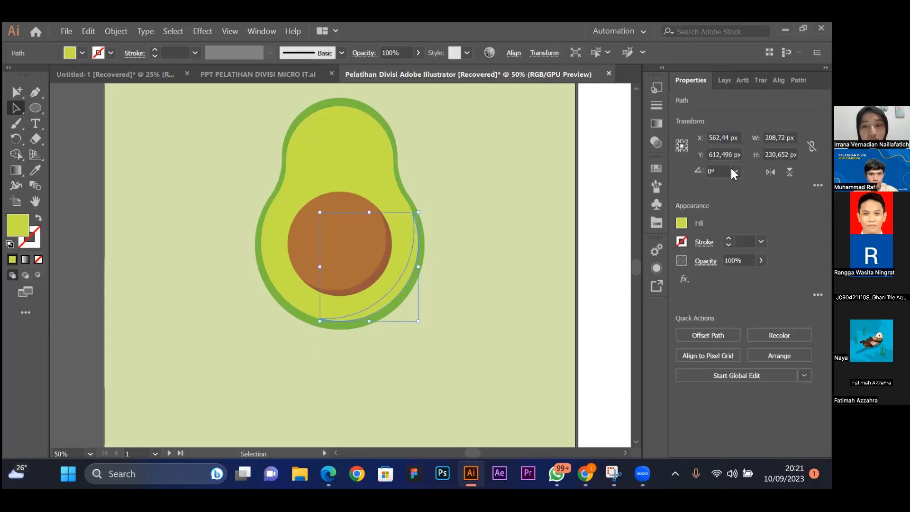
click(655, 223)
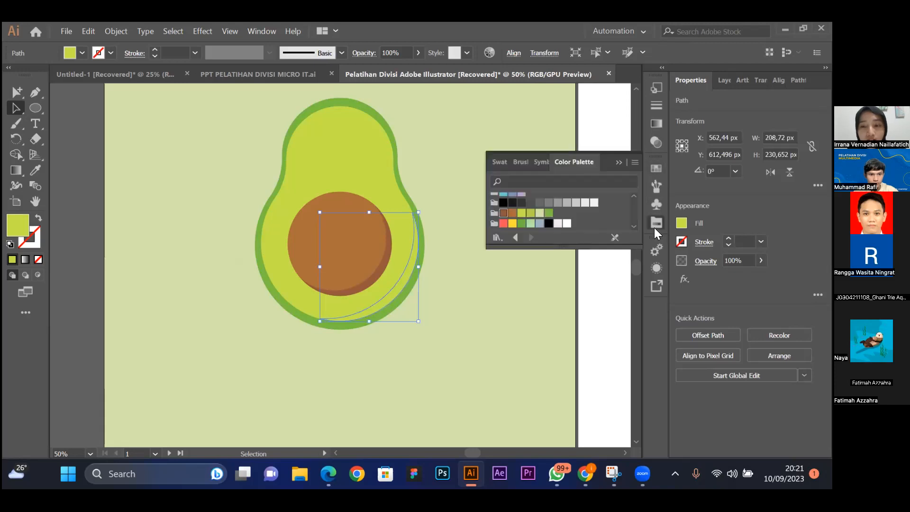
click(531, 214)
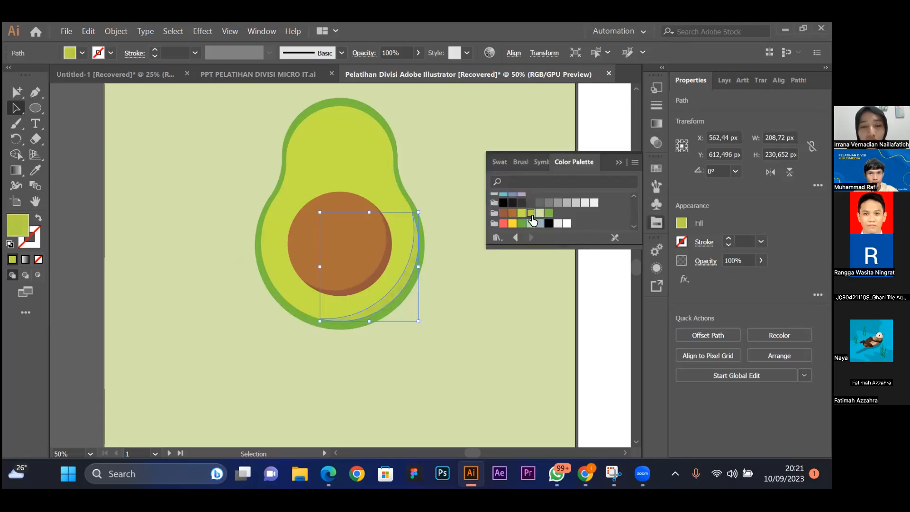
click(618, 163)
click(657, 224)
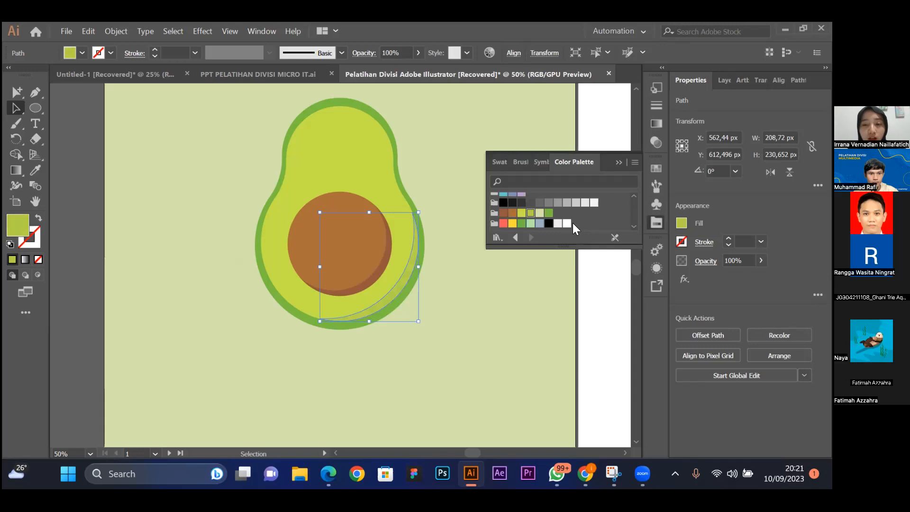
click(618, 163)
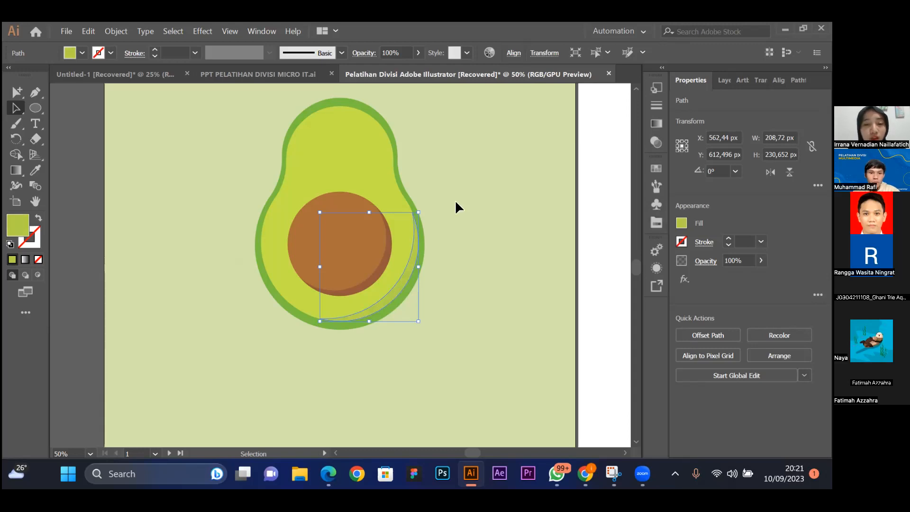
click(455, 200)
key(ctrl+minus)
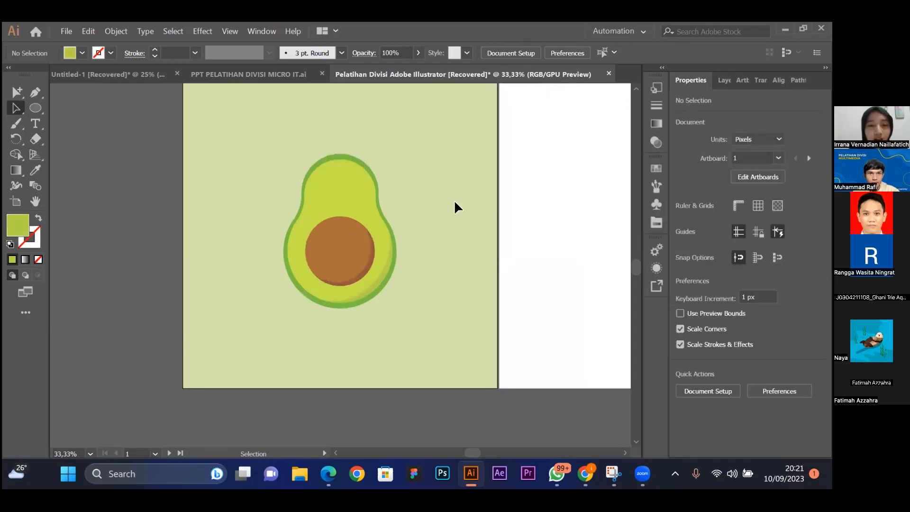
Group all the avocado shapes and tilt the group clockwise so its narrow end leans toward the artboard's upper right.
drag(192, 325, 189, 326)
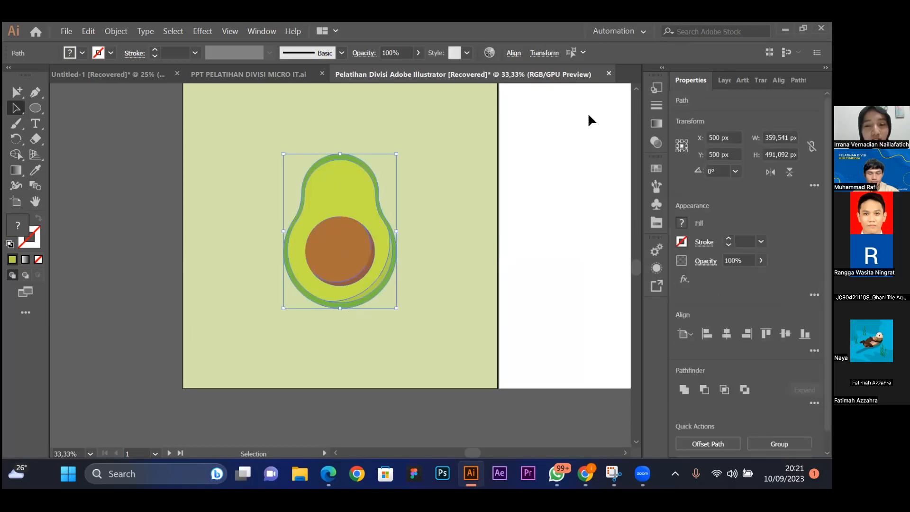
click(723, 85)
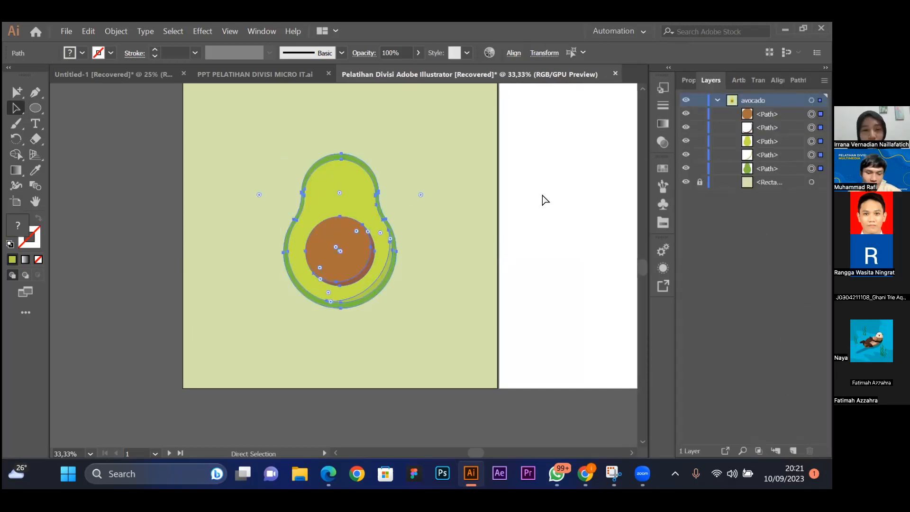
key(ctrl+g)
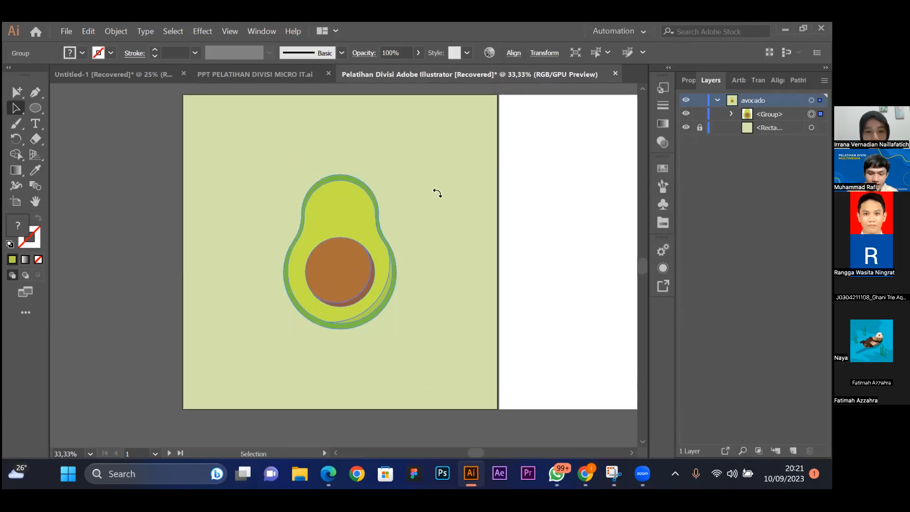
drag(410, 203, 425, 209)
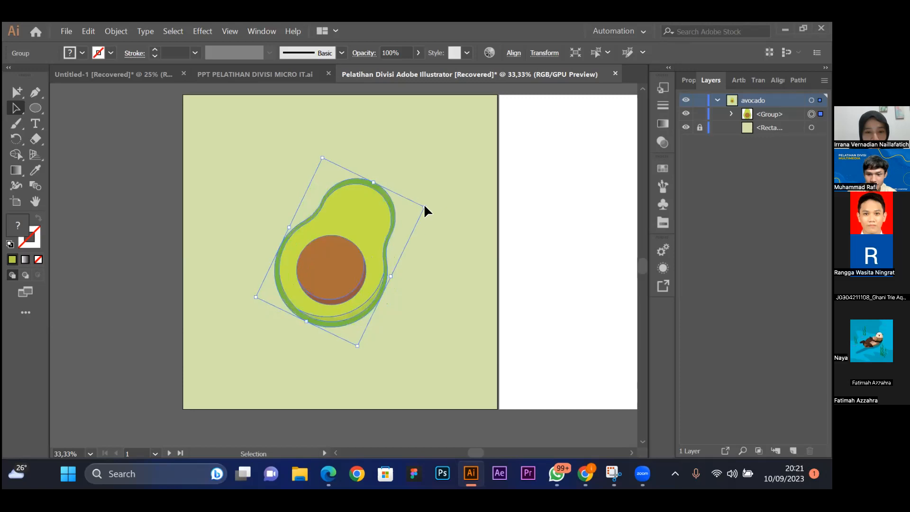
ctrl+click(436, 162)
Draw a thin, wide ellipse just below the avocado, offset to the right, and fill it with the seed shadow's dark brown.
scroll(437, 162, down, 1)
key(ctrl+equal)
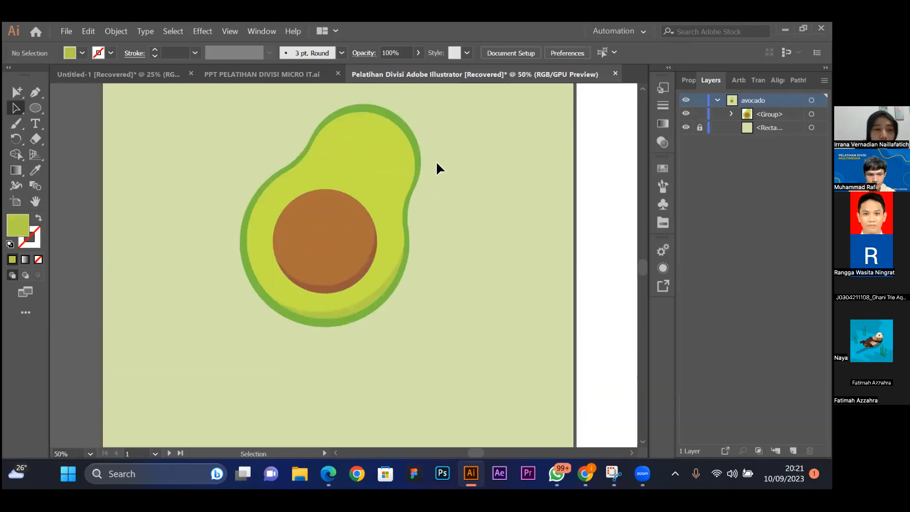
click(35, 108)
scroll(303, 304, down, 2)
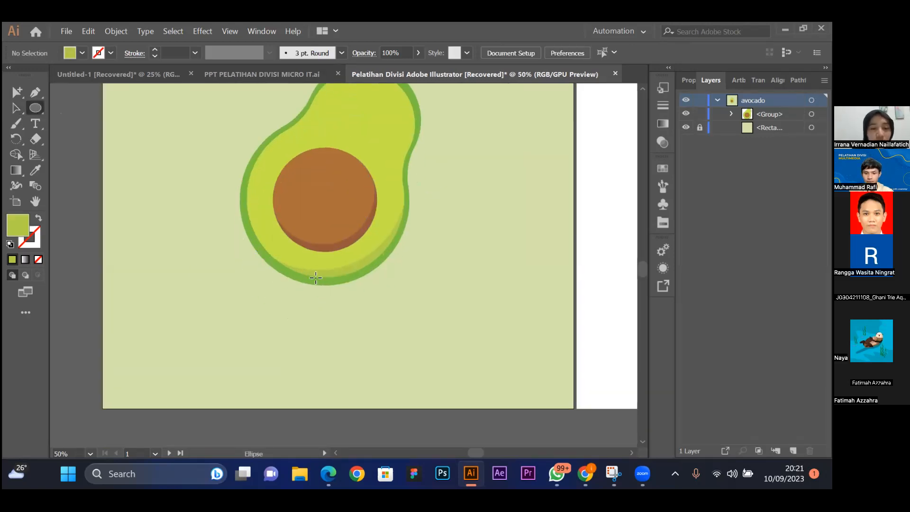
drag(289, 285, 444, 297)
key(i)
click(356, 236)
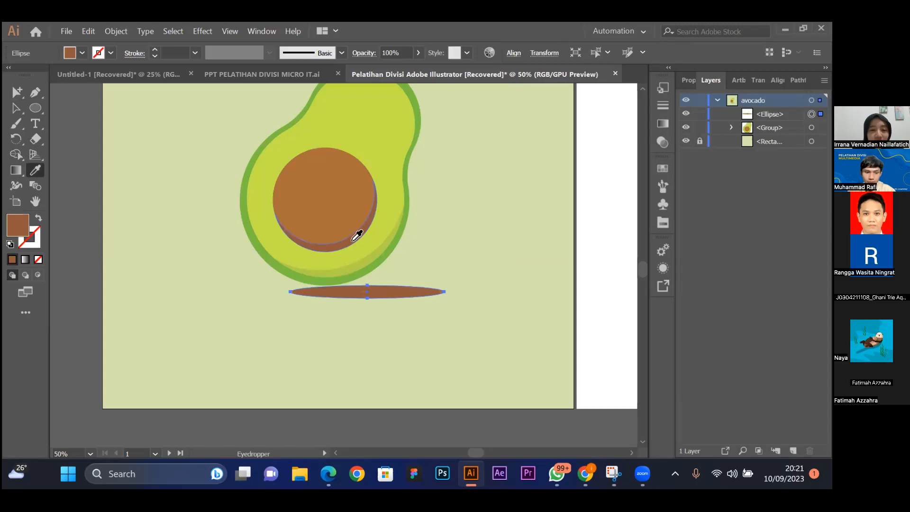
Set the ground shadow ellipse's opacity to 30% and deselect it.
key(v)
click(356, 53)
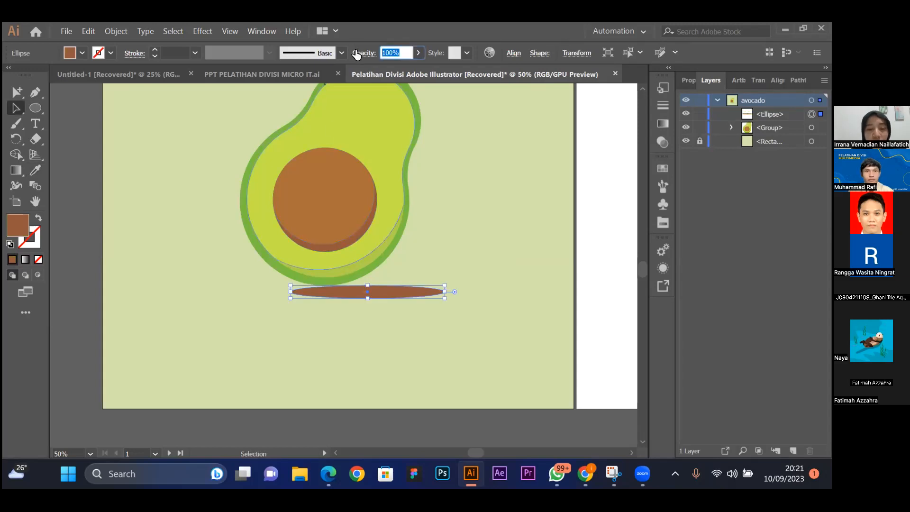
text(50)
key(Return)
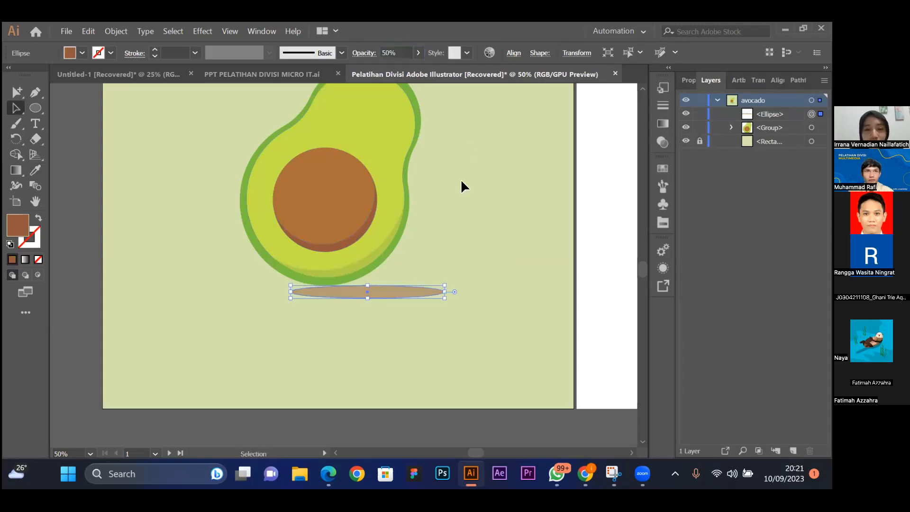
click(390, 53)
text(30)
key(Return)
click(500, 155)
key(ctrl+minus)
key(ctrl+minus)
scroll(501, 156, up, 5)
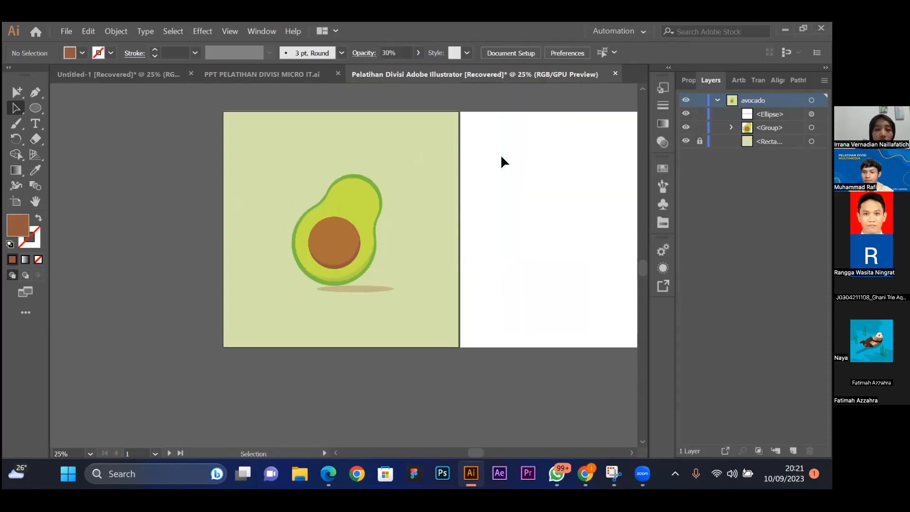
scroll(501, 158, right, 6)
scroll(467, 171, down, 2)
scroll(462, 179, left, 4)
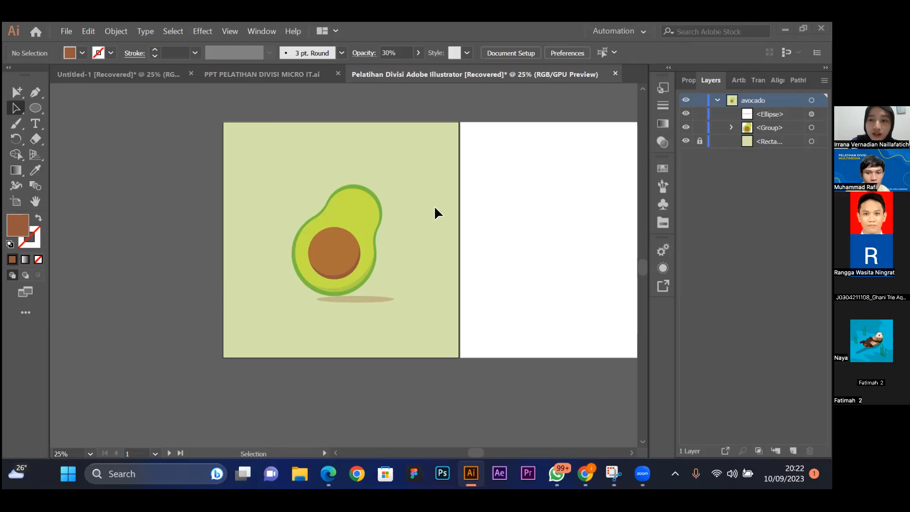
key(l)
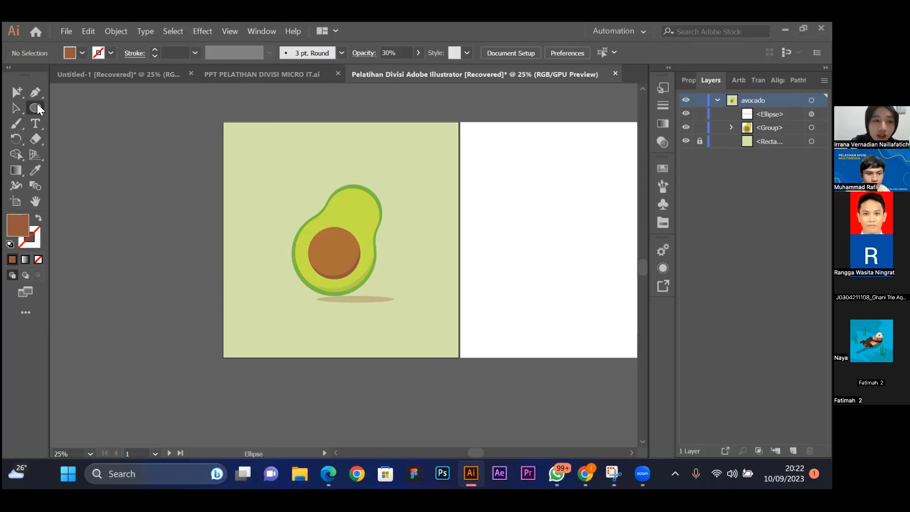
drag(416, 149, 436, 163)
key(ctrl+plus)
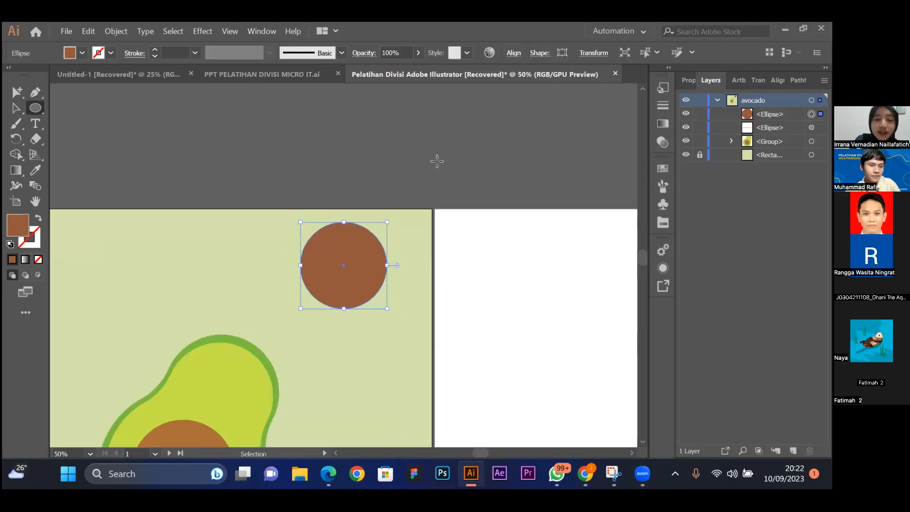
click(16, 108)
scroll(327, 147, down, 3)
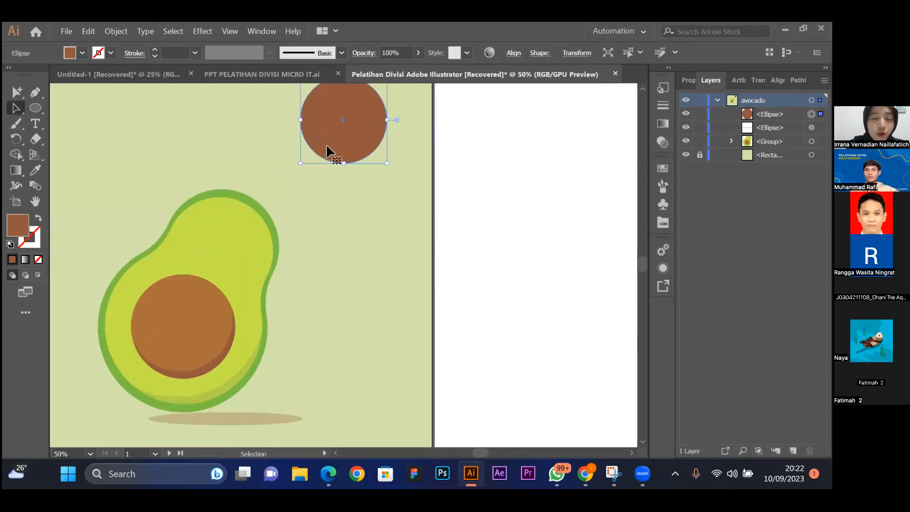
scroll(449, 204, up, 1)
key(Delete)
Draw a practice circle in the empty area above and right of the avocado, and place a larger, horizontally centred copy overlapping its lower part.
click(36, 108)
drag(338, 151, 378, 183)
key(a)
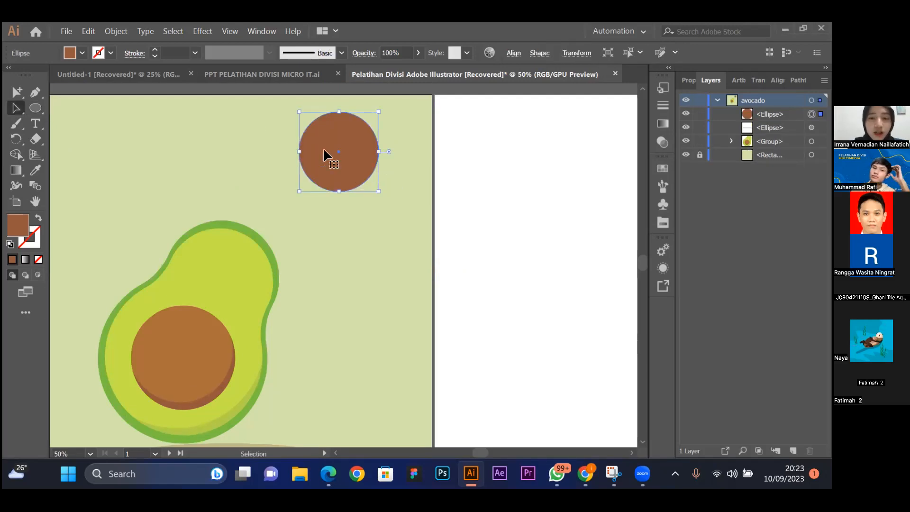
drag(351, 137, 361, 179)
drag(377, 233, 388, 241)
drag(355, 201, 354, 207)
Merge the two overlapping practice circles into one shape with Shape Builder.
shift+click(349, 130)
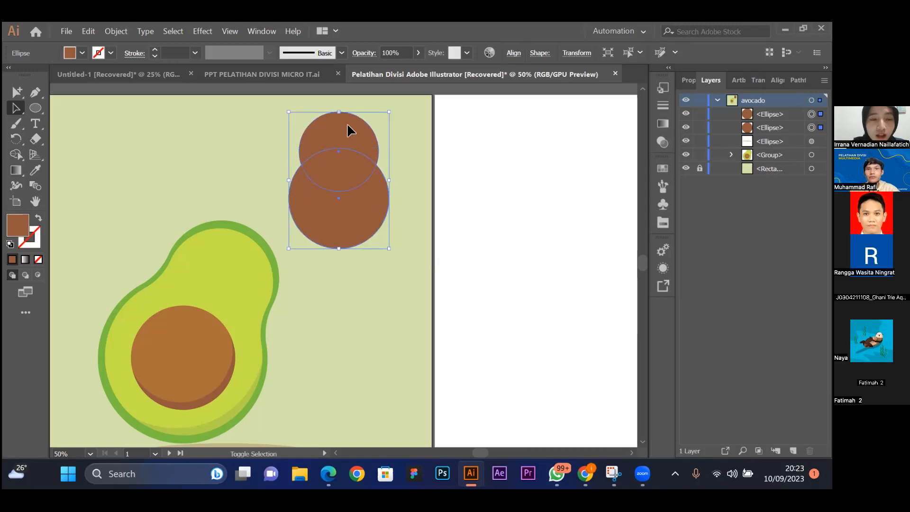
click(400, 135)
click(348, 142)
shift+click(348, 226)
click(398, 101)
drag(397, 100, 325, 223)
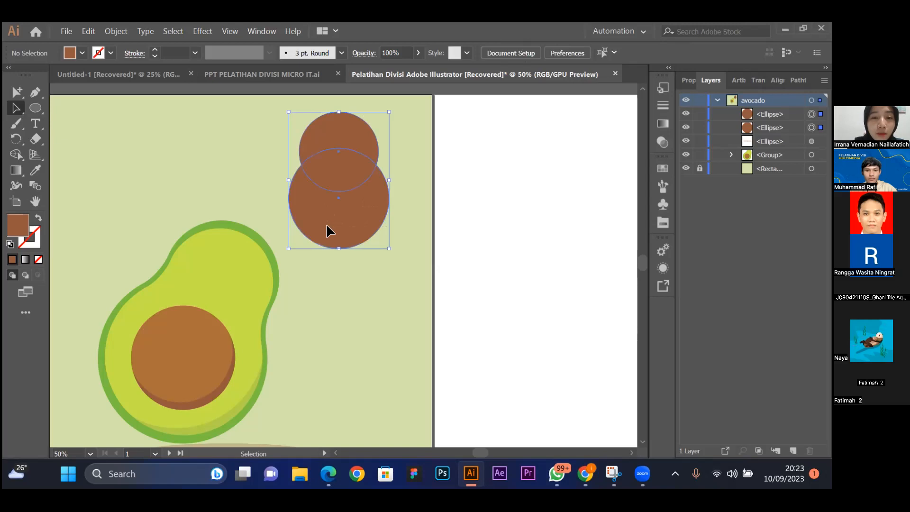
click(13, 157)
drag(352, 144, 348, 204)
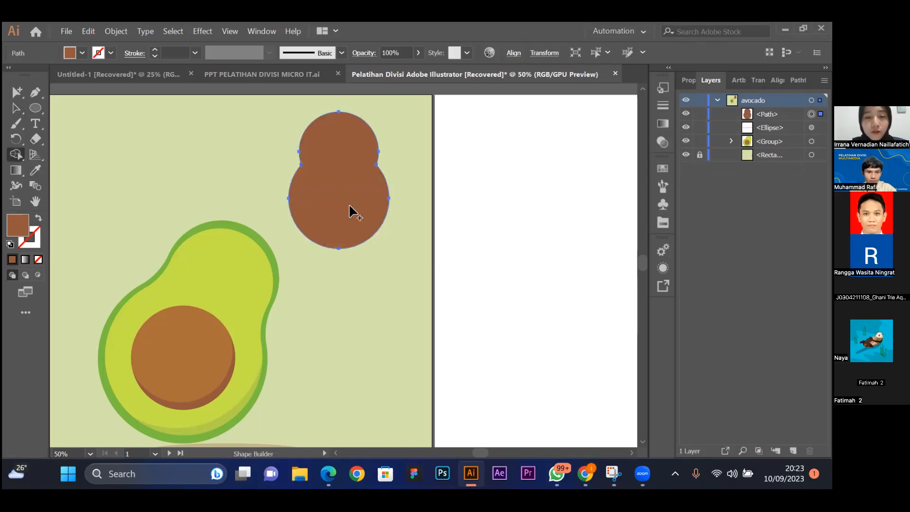
Round both inward corners at the merged practice shape's waist into smooth curves and deselect it.
key(v)
click(411, 161)
click(354, 172)
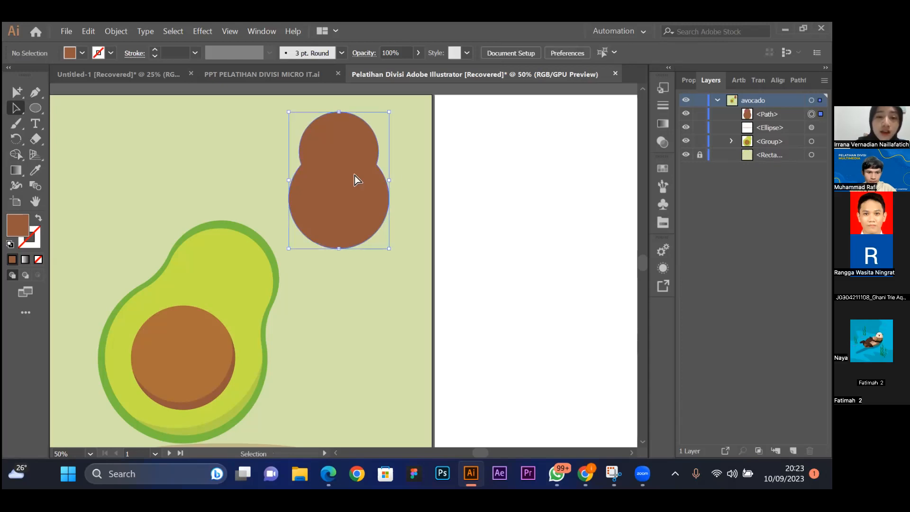
key(ctrl+1)
scroll(463, 226, down, 1)
scroll(462, 233, down, 1)
key(a)
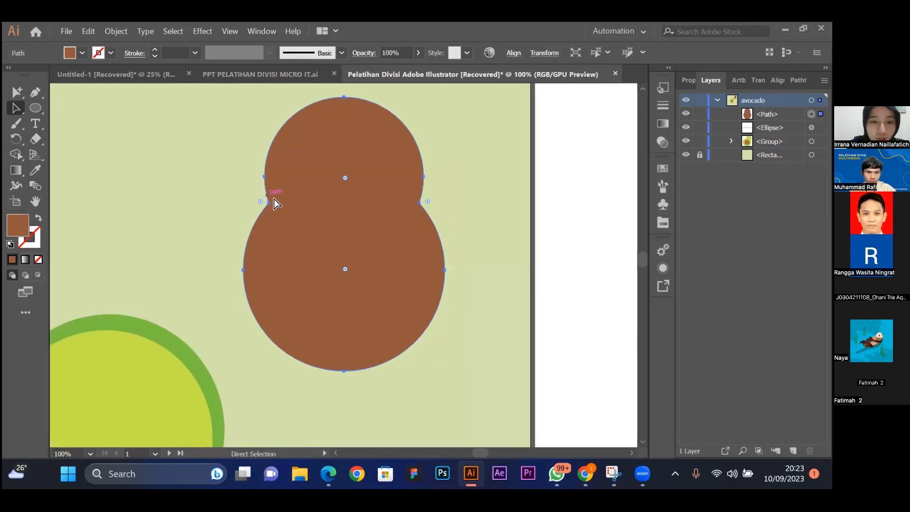
key(v)
click(437, 190)
click(352, 178)
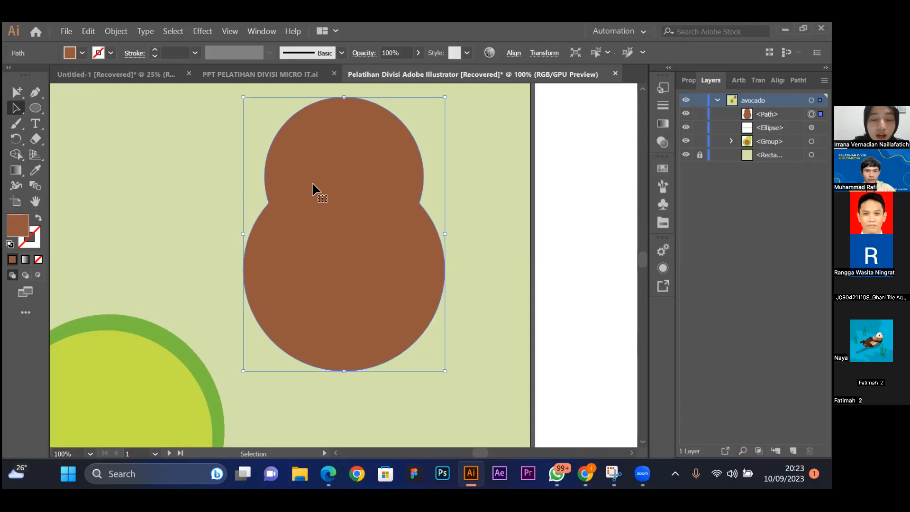
key(a)
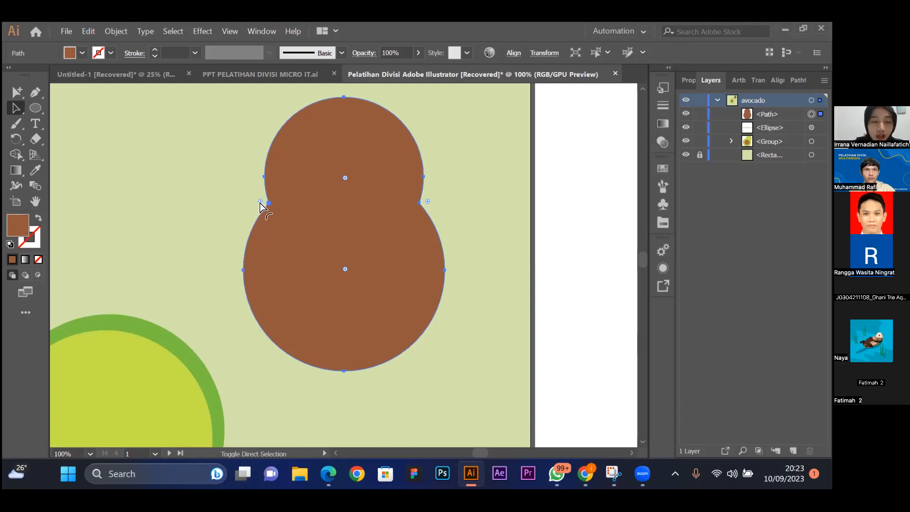
drag(428, 201, 552, 156)
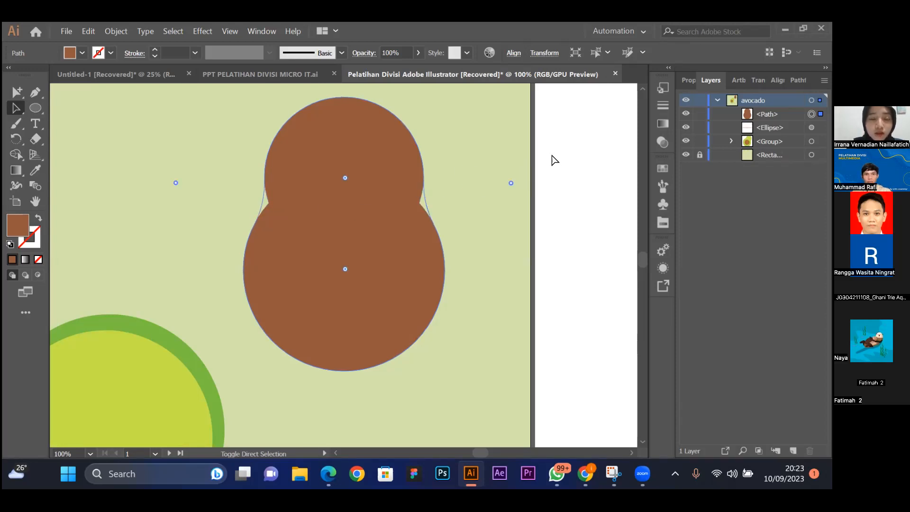
key(ctrl+z)
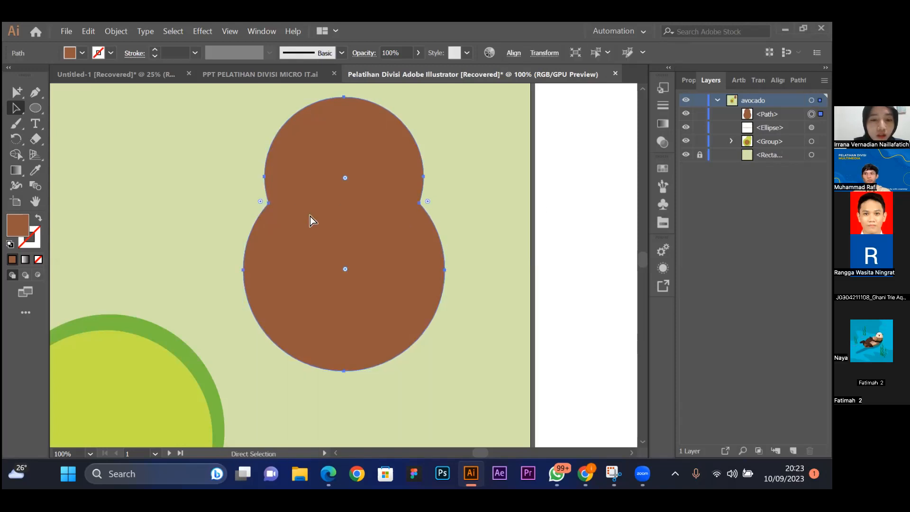
drag(427, 204, 573, 166)
click(484, 138)
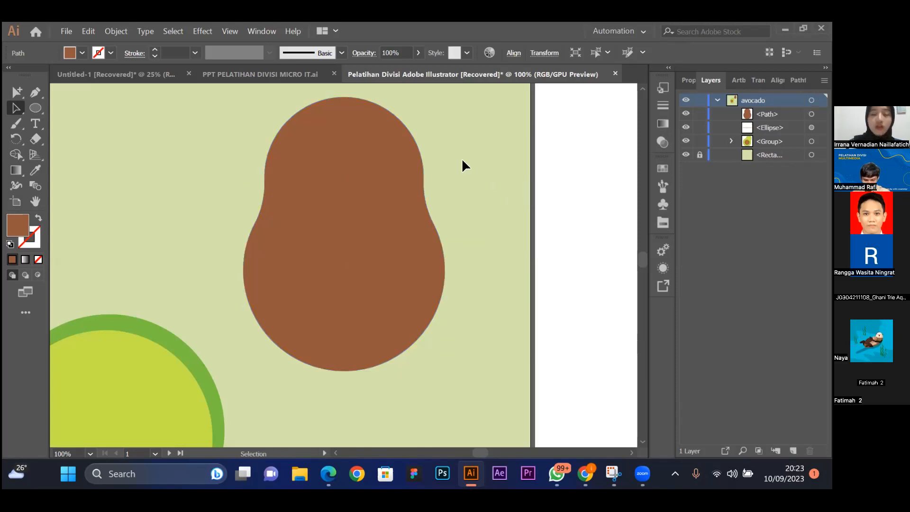
Delete the brown practice shape above and right of the avocado.
scroll(458, 161, down, 4)
key(ctrl+minus)
key(ctrl+minus)
key(ctrl+minus)
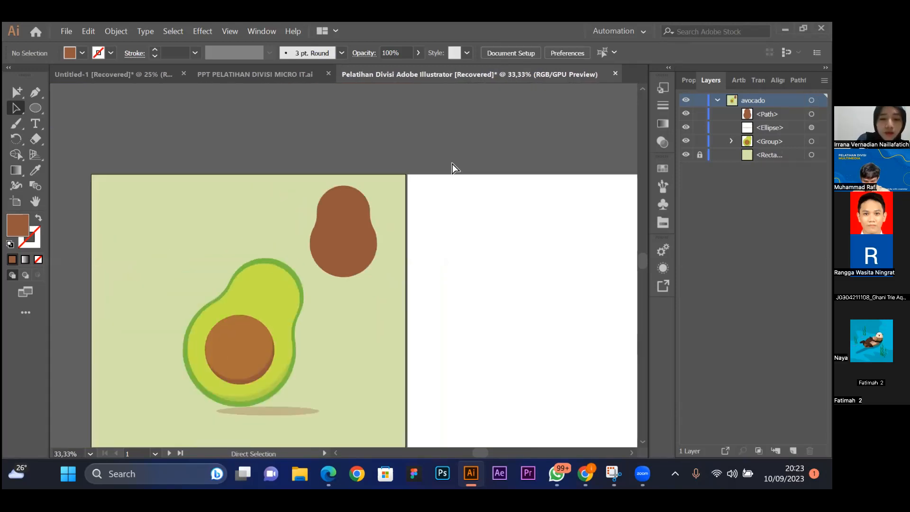
scroll(452, 164, down, 3)
scroll(451, 162, left, 3)
scroll(451, 162, up, 2)
scroll(451, 162, down, 1)
right_click(451, 162)
click(502, 124)
click(421, 163)
scroll(421, 163, right, 1)
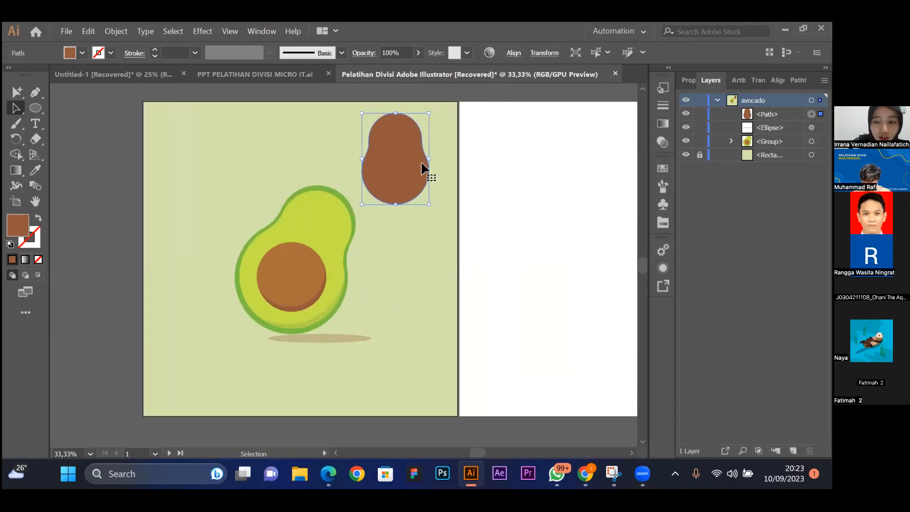
key(Delete)
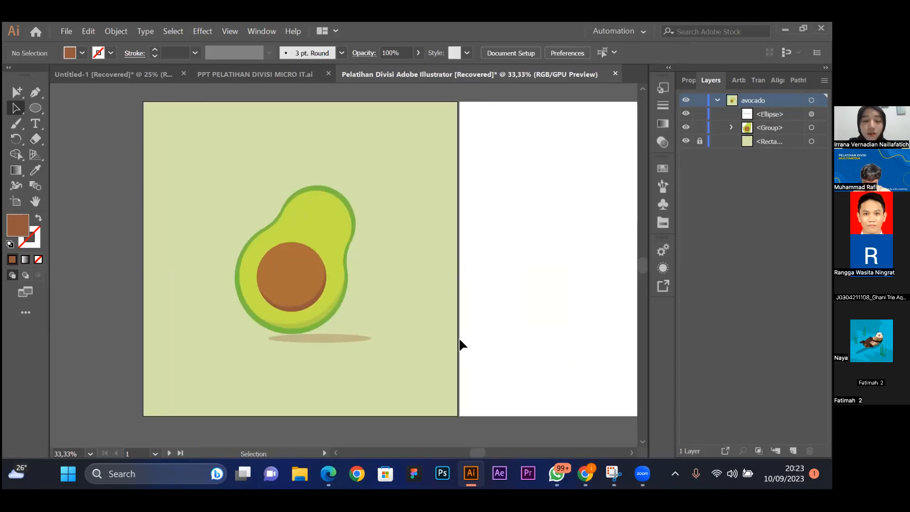
key(ctrl+minus)
scroll(458, 334, right, 3)
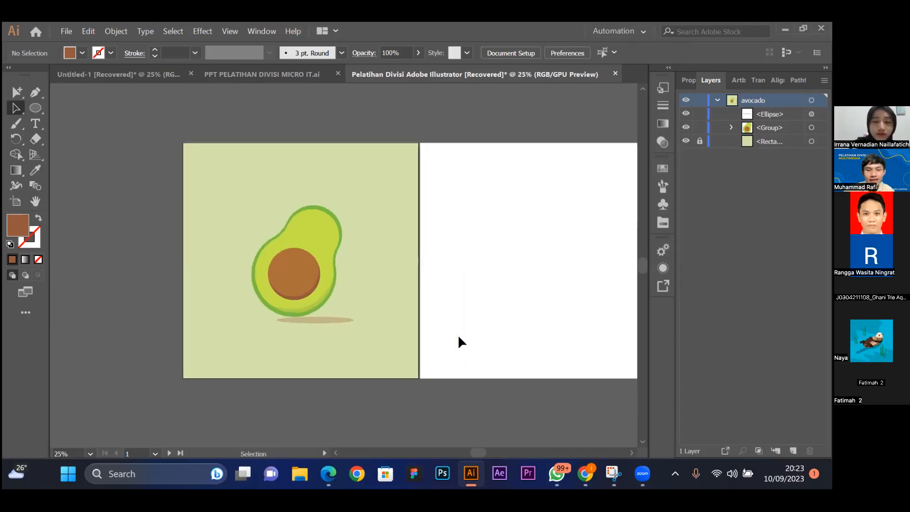
scroll(458, 334, left, 1)
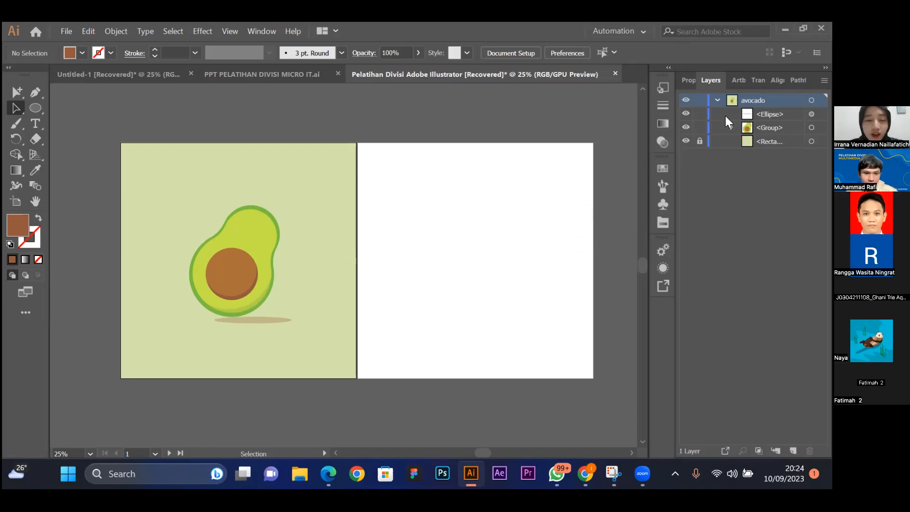
scroll(339, 222, left, 5)
scroll(338, 222, right, 6)
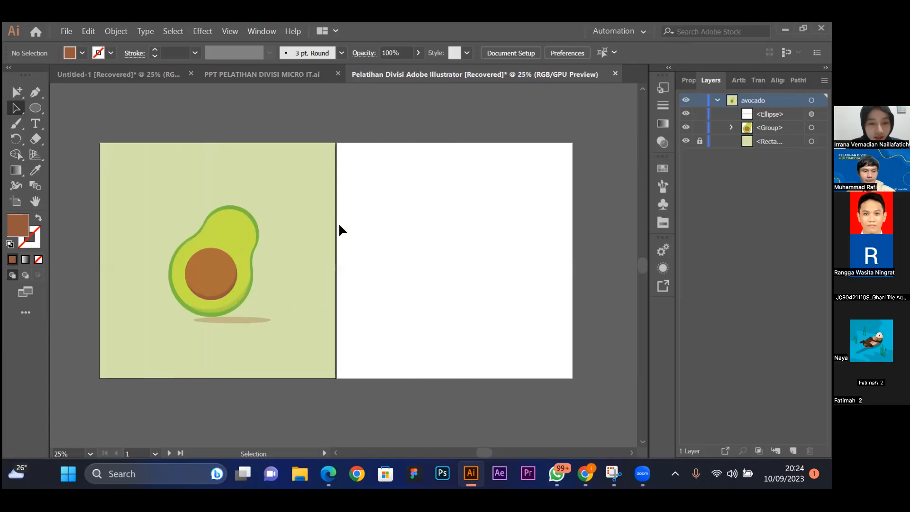
scroll(338, 223, left, 5)
scroll(404, 214, right, 5)
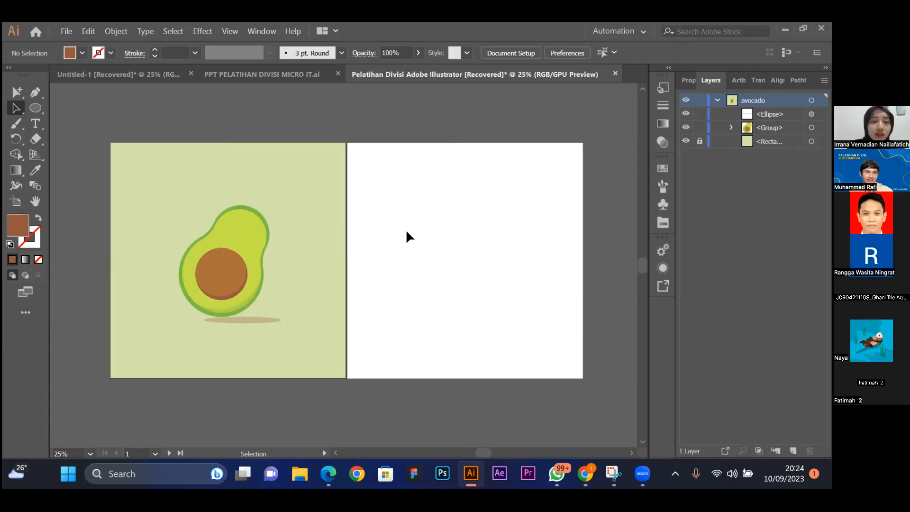
Examine the avocado and house references with their color palettes in the Untitled-1 document, and return to the Pelatihan Divisi Adobe Illustrator document.
click(142, 75)
scroll(487, 288, down, 2)
scroll(489, 290, up, 2)
scroll(491, 290, down, 1)
scroll(492, 290, up, 1)
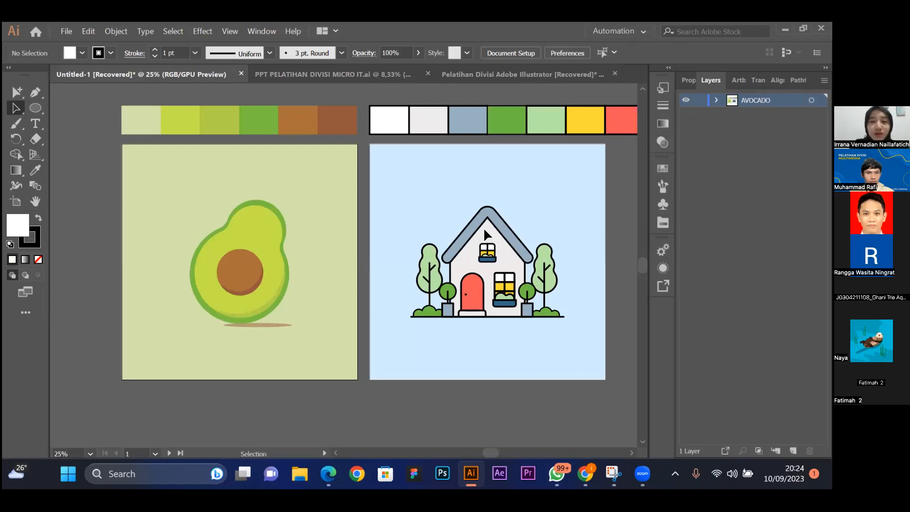
scroll(469, 190, right, 3)
scroll(464, 119, left, 2)
click(490, 77)
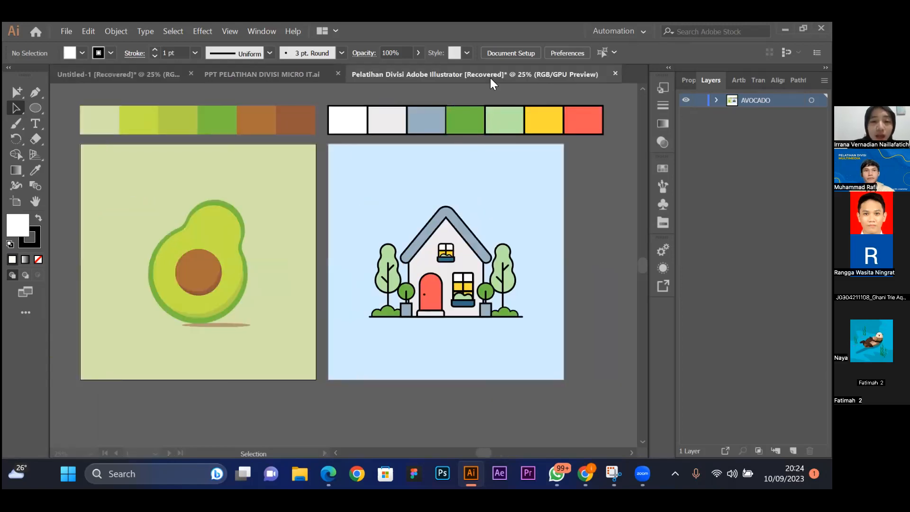
scroll(451, 237, right, 3)
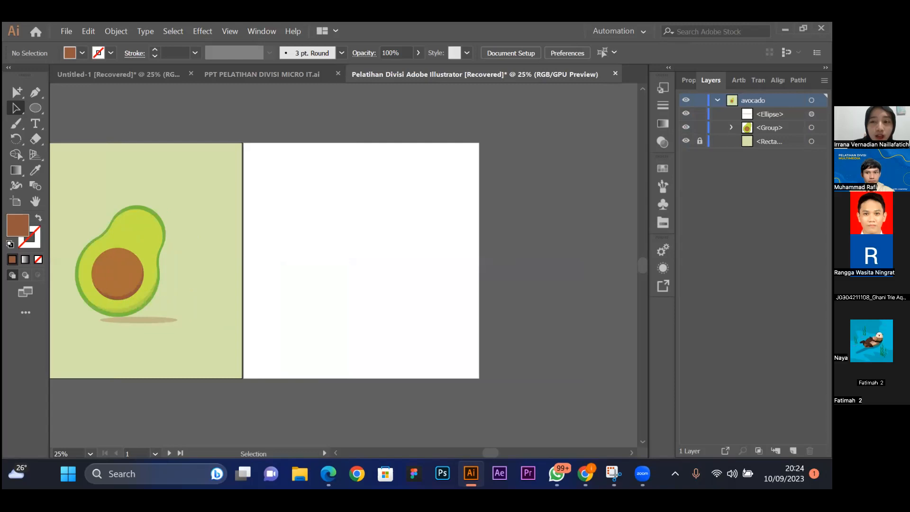
Collapse the avocado layer and create a new layer above it.
click(716, 100)
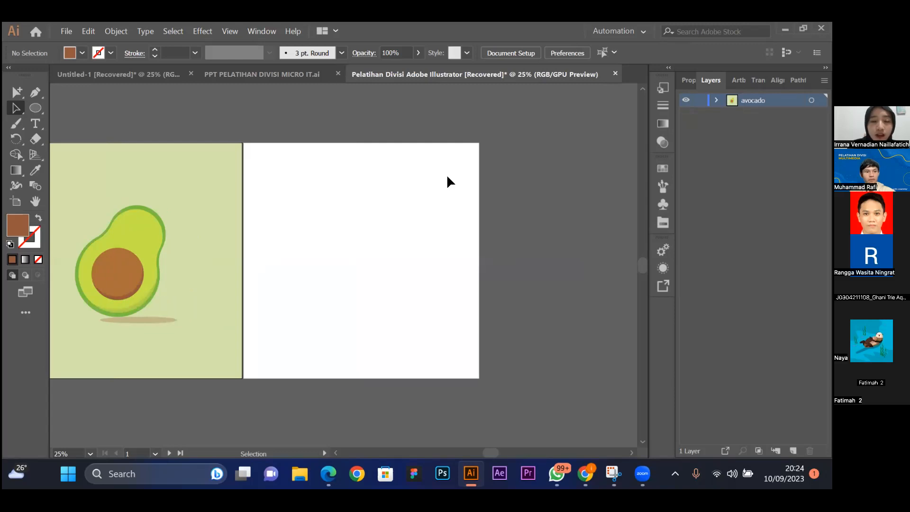
scroll(446, 178, left, 1)
scroll(596, 179, left, 2)
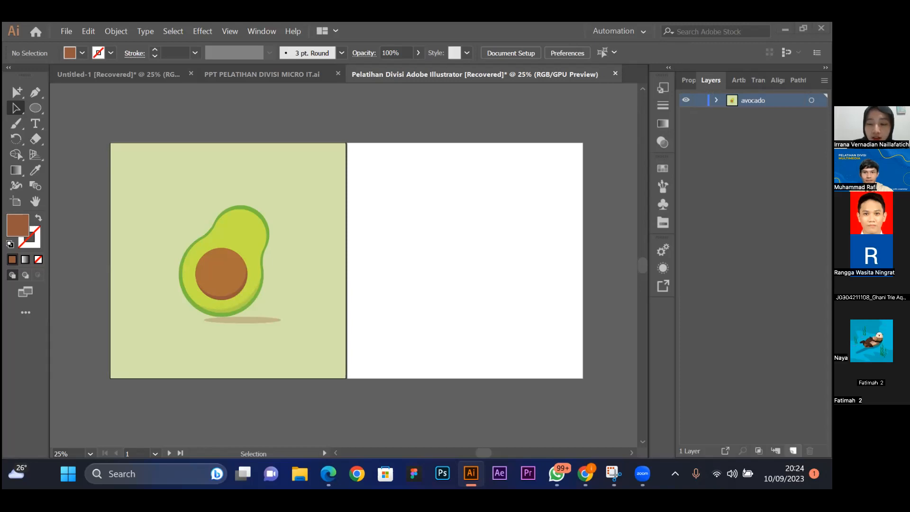
click(792, 451)
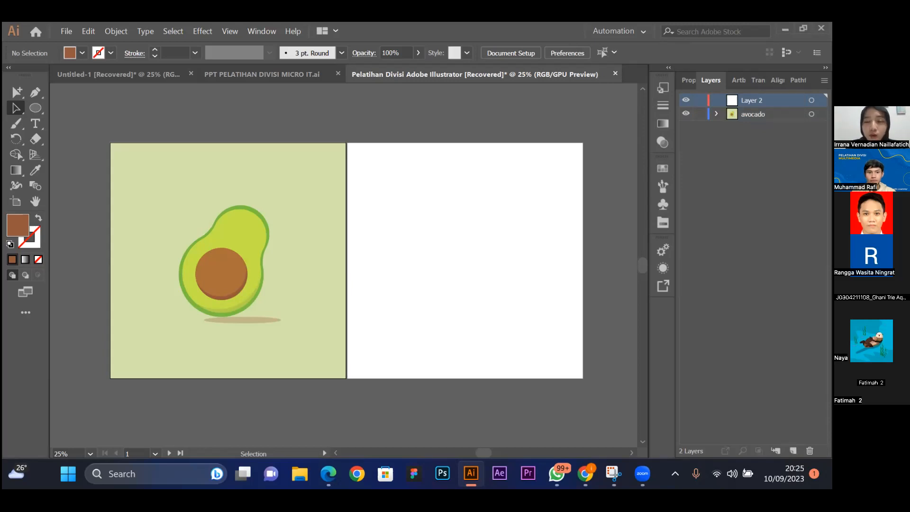
key(ctrl+z)
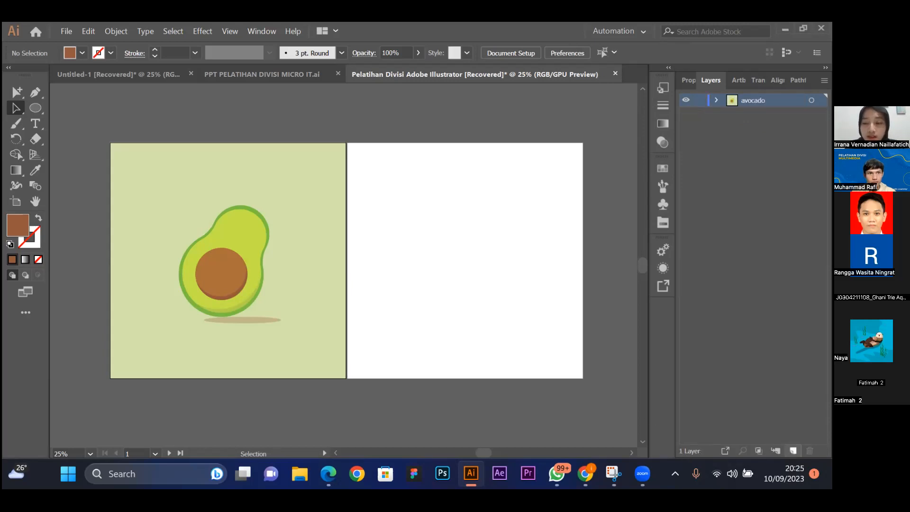
click(793, 450)
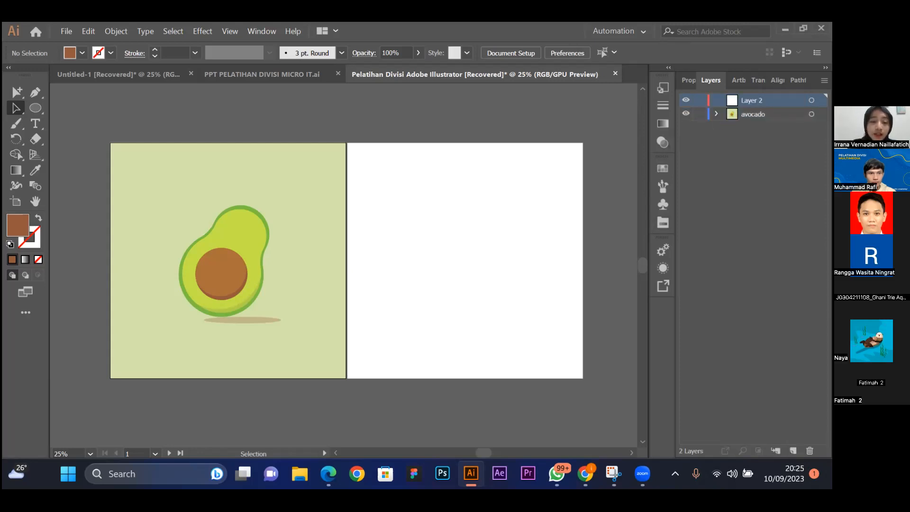
Rename the new layer as home sweet home and keep it as the active layer.
double_click(753, 100)
click(752, 152)
double_click(752, 101)
text(home)
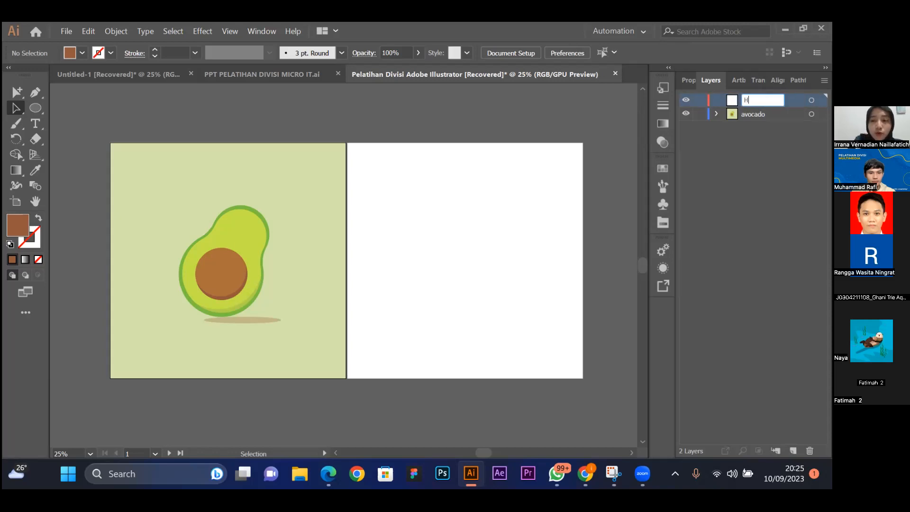
text( s)
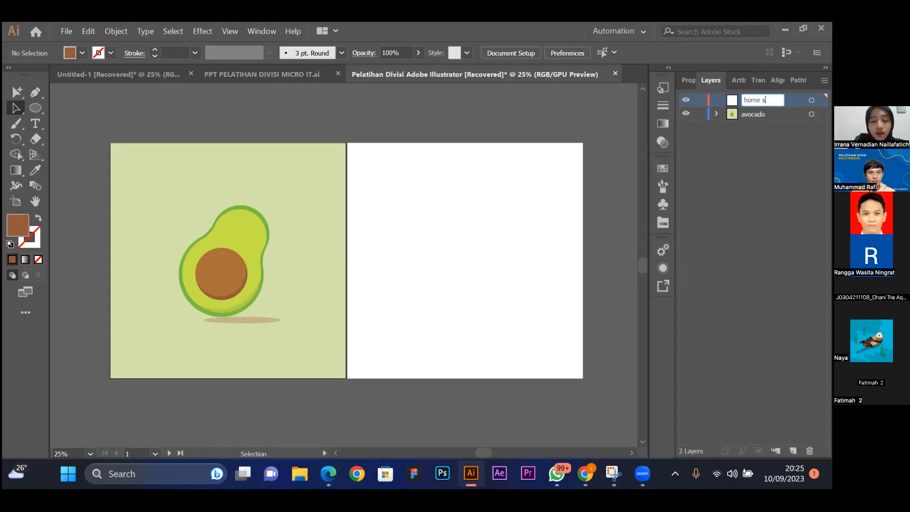
text(weet home)
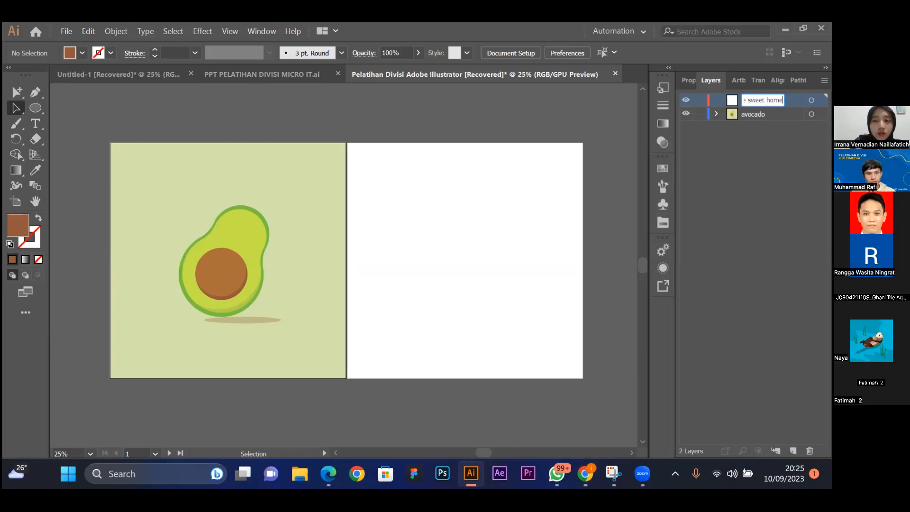
key(Return)
click(761, 101)
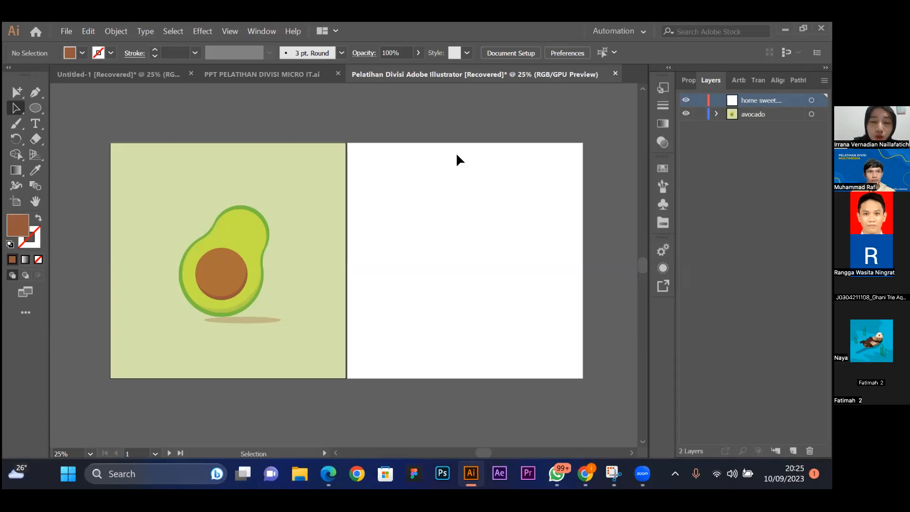
scroll(454, 153, right, 3)
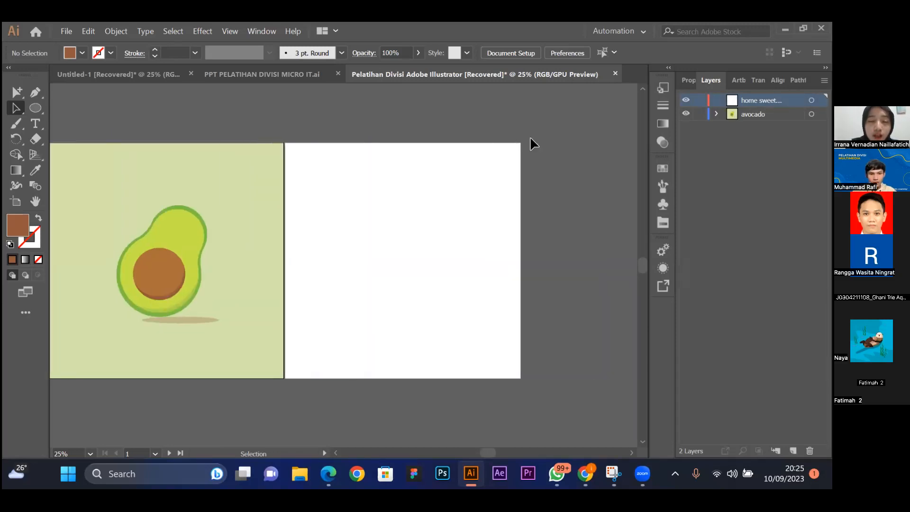
scroll(530, 136, left, 2)
scroll(530, 138, left, 2)
scroll(530, 138, right, 4)
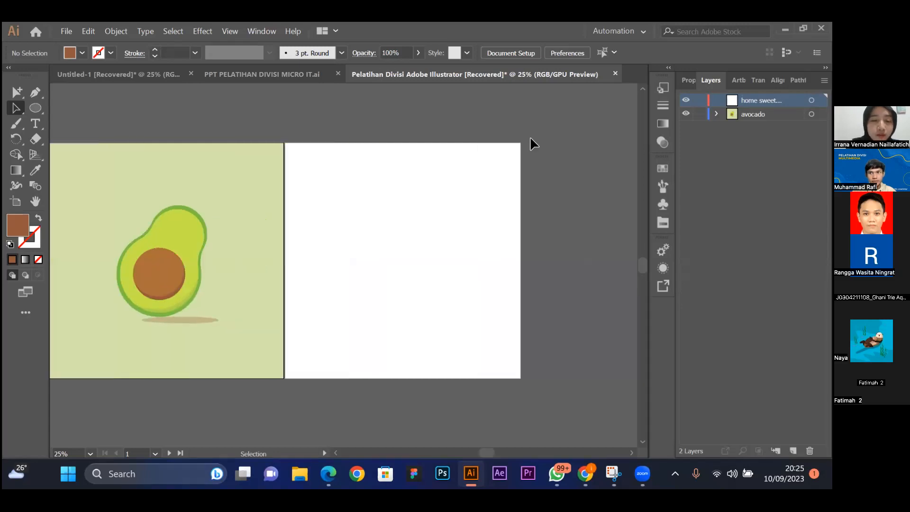
scroll(530, 138, left, 4)
scroll(530, 138, right, 3)
scroll(530, 138, left, 4)
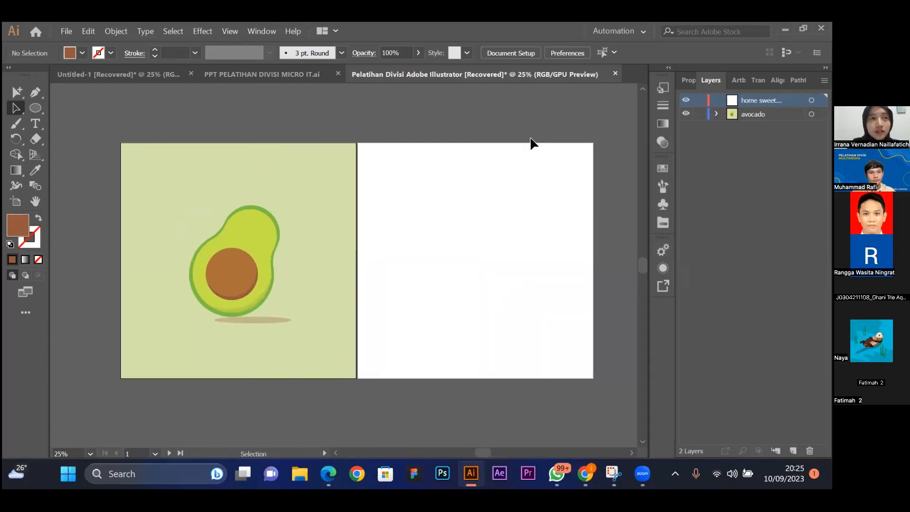
scroll(531, 142, down, 1)
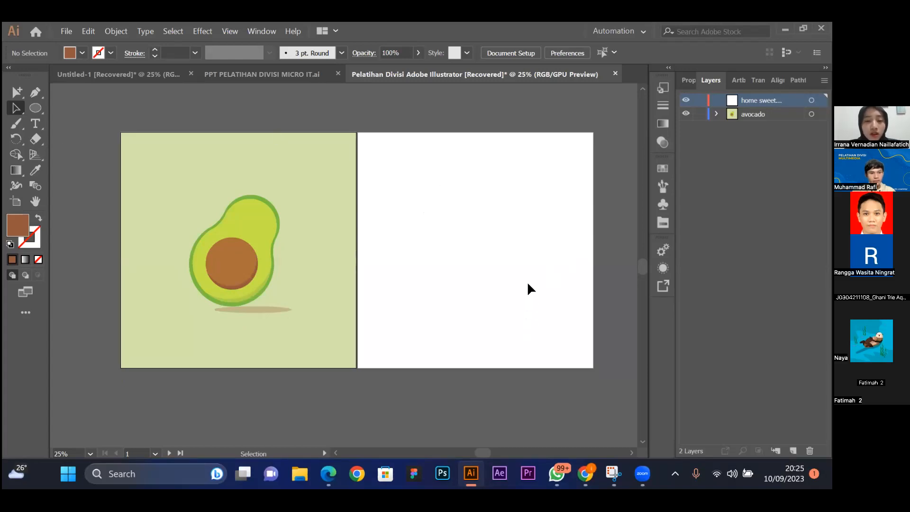
Create a 1000 by 1000 px rectangle on the second artboard with the Rectangle tool.
key(m)
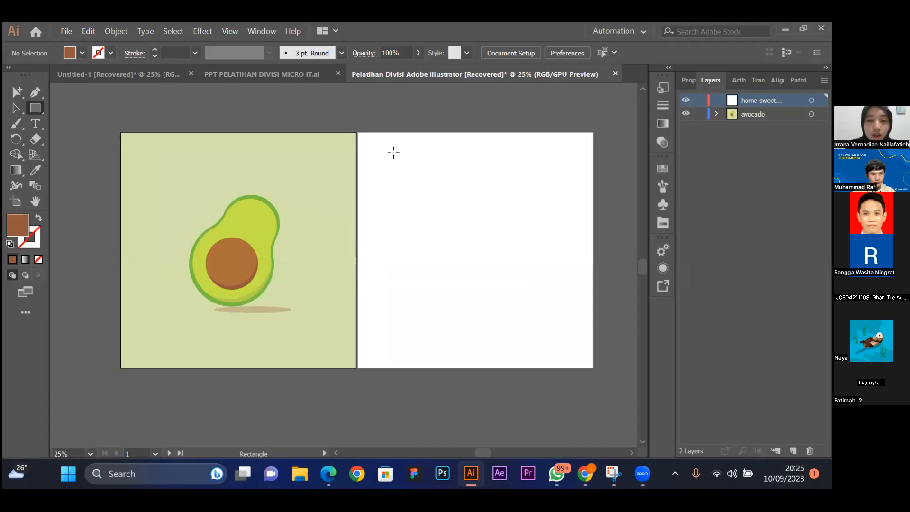
click(468, 227)
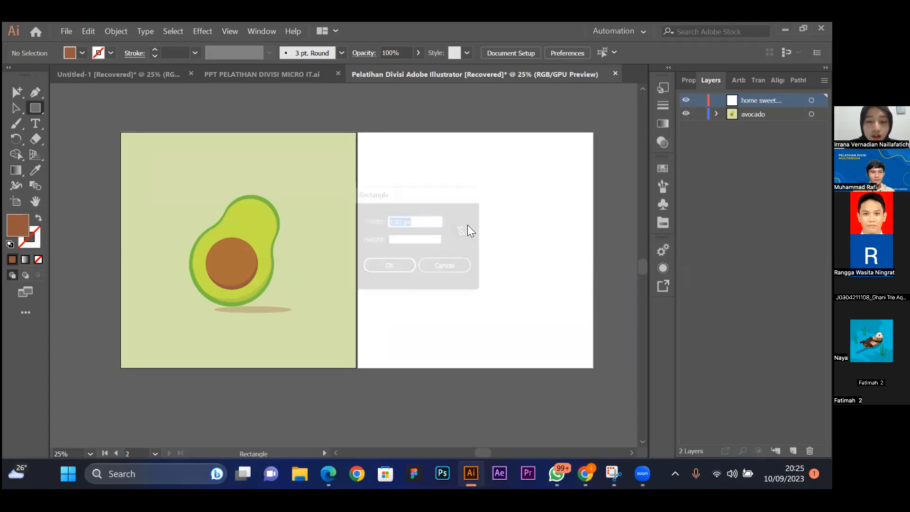
text(1000)
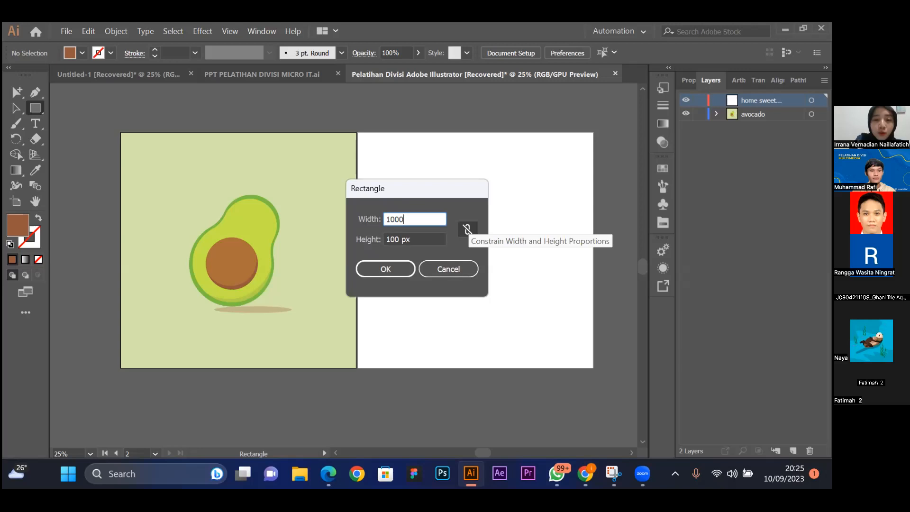
click(432, 237)
drag(433, 237, 367, 218)
text(1000)
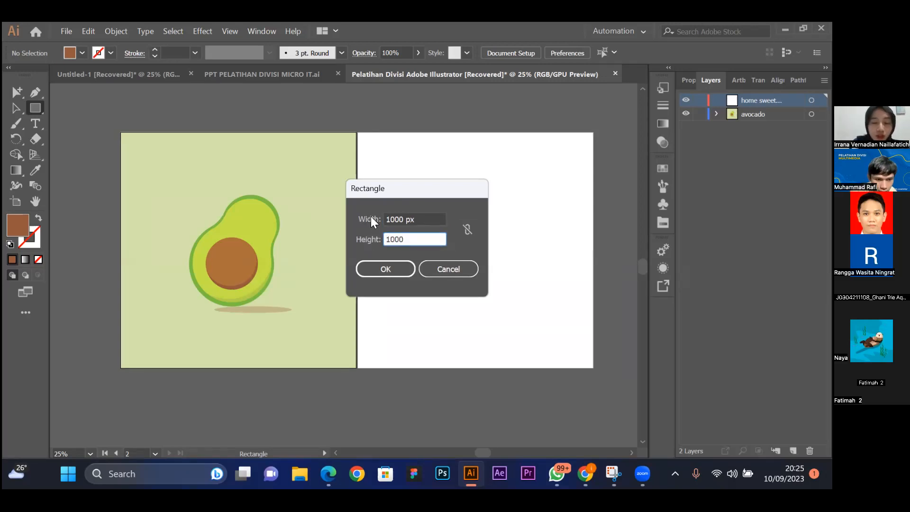
click(385, 270)
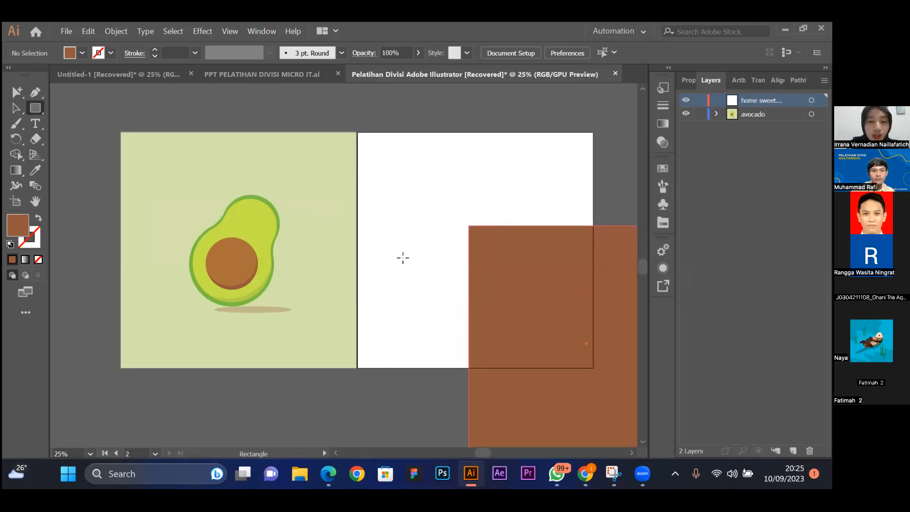
Center the new square horizontally and vertically so that it covers the second artboard.
scroll(511, 308, right, 3)
scroll(511, 308, left, 2)
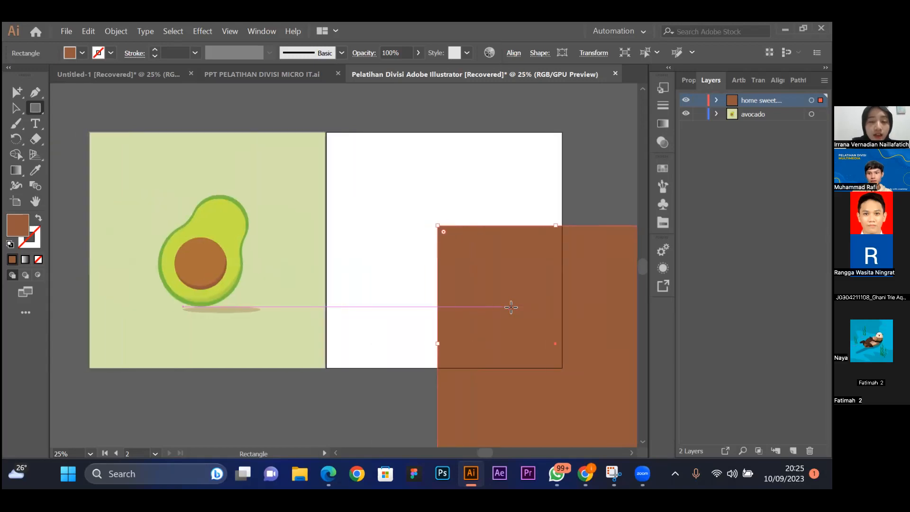
scroll(511, 307, down, 3)
scroll(510, 307, up, 2)
scroll(511, 307, up, 3)
scroll(510, 304, down, 2)
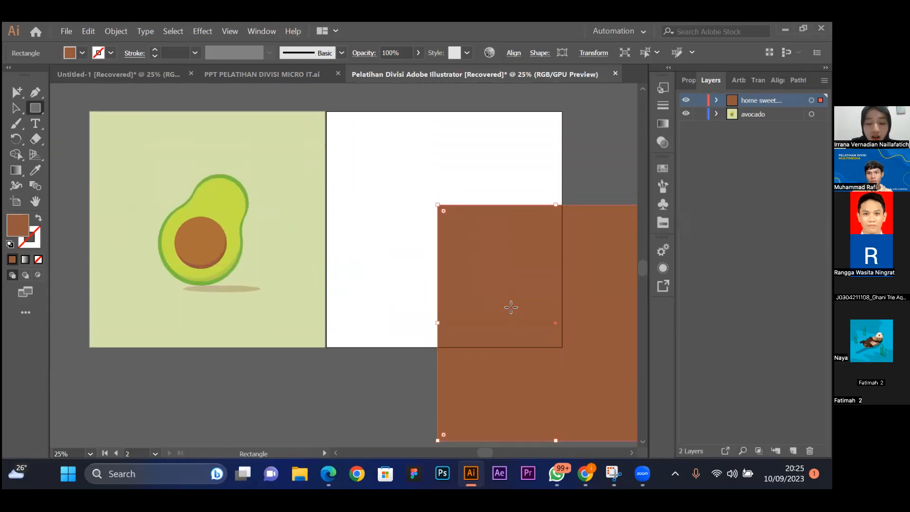
key(v)
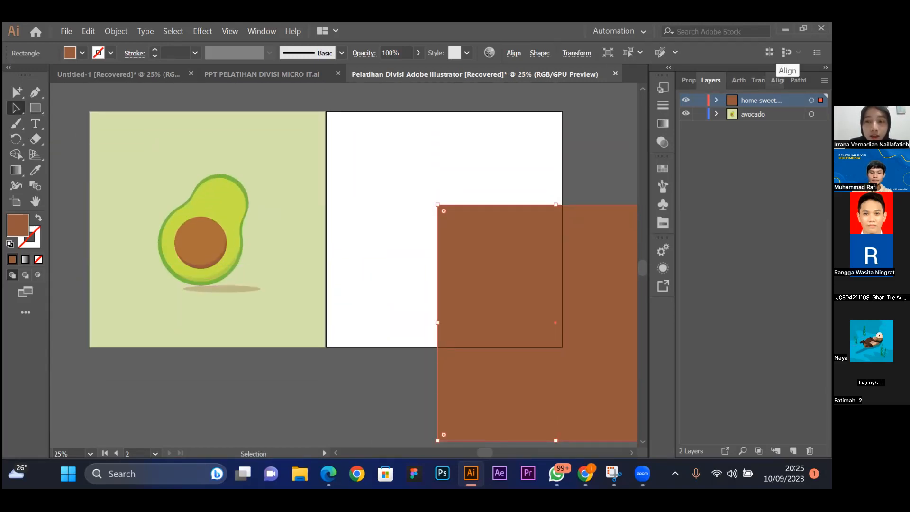
click(777, 80)
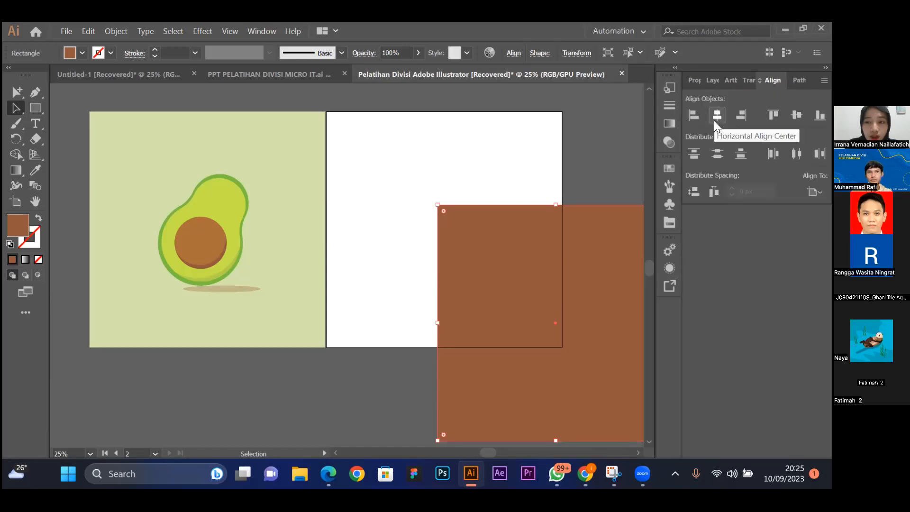
click(717, 115)
click(796, 115)
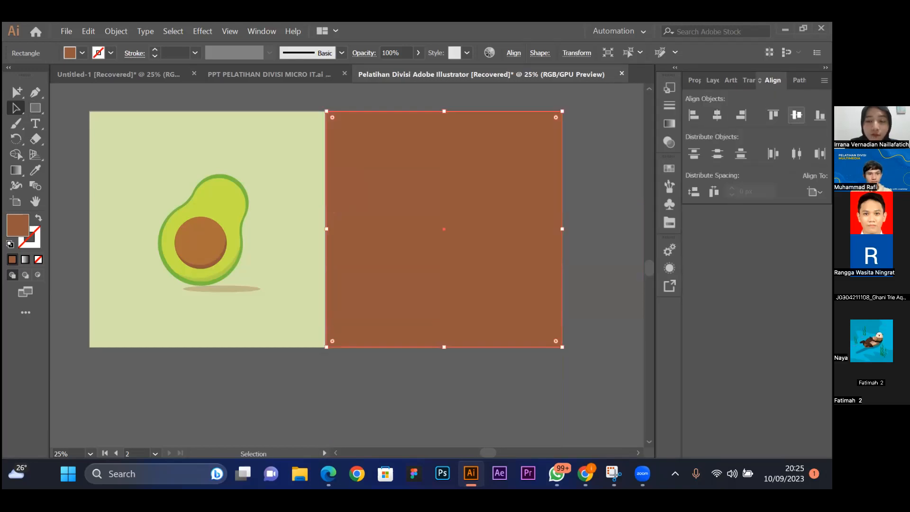
Try the light gray and blue-gray (R=150 G=175 B=191) house palette colors as the background square's fill.
click(594, 137)
click(482, 206)
scroll(482, 206, left, 3)
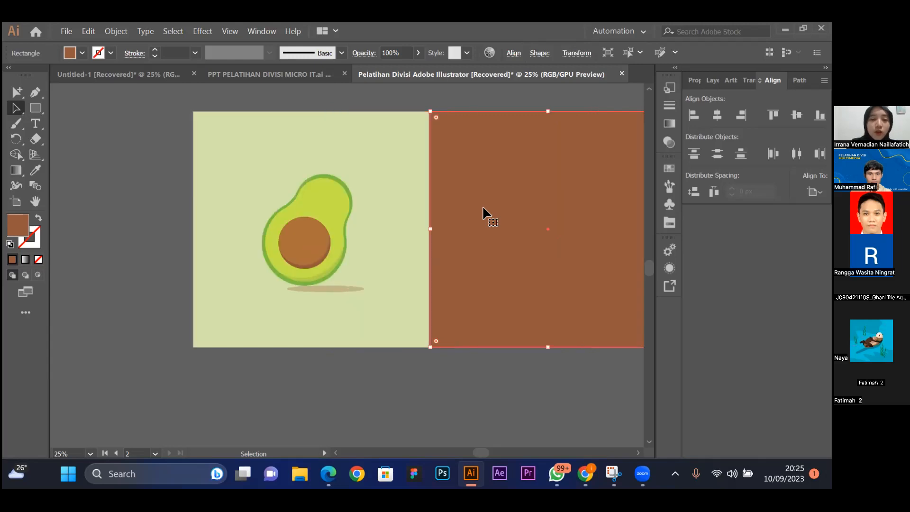
scroll(482, 205, right, 2)
scroll(482, 205, left, 1)
scroll(483, 206, right, 3)
scroll(483, 207, up, 1)
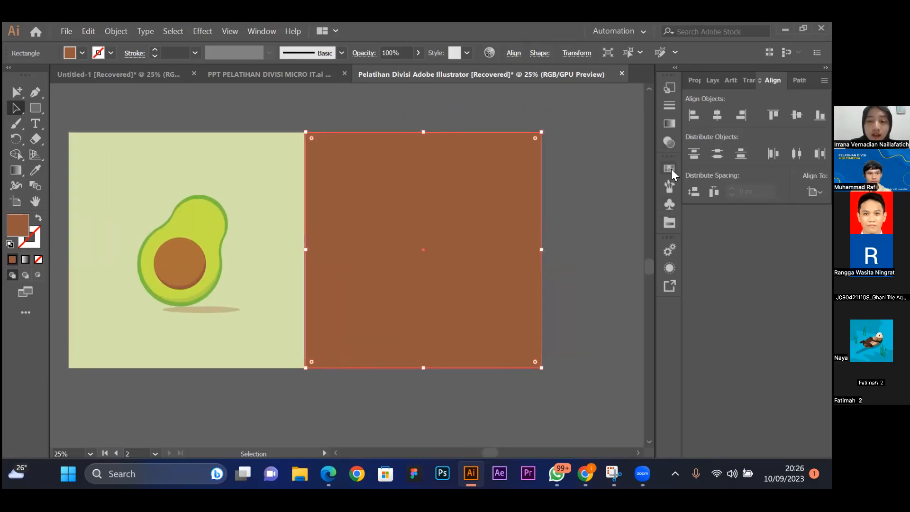
click(669, 223)
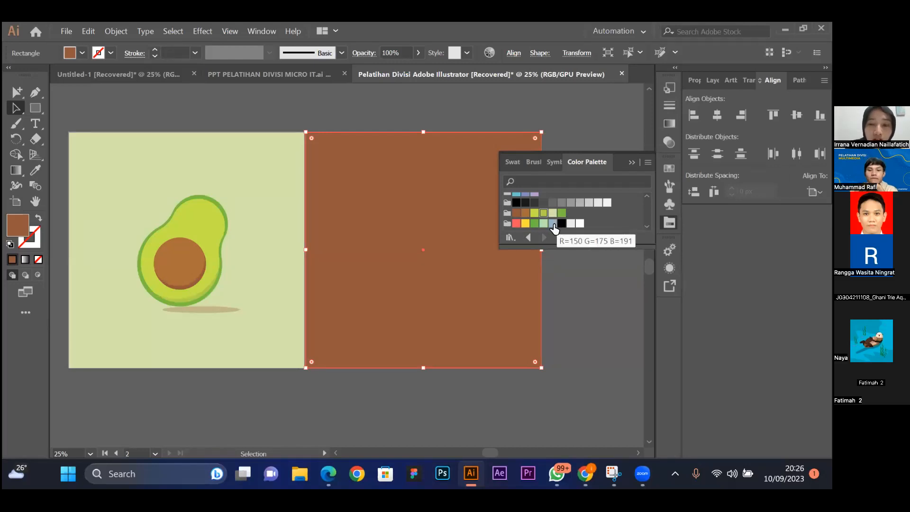
click(553, 223)
click(570, 223)
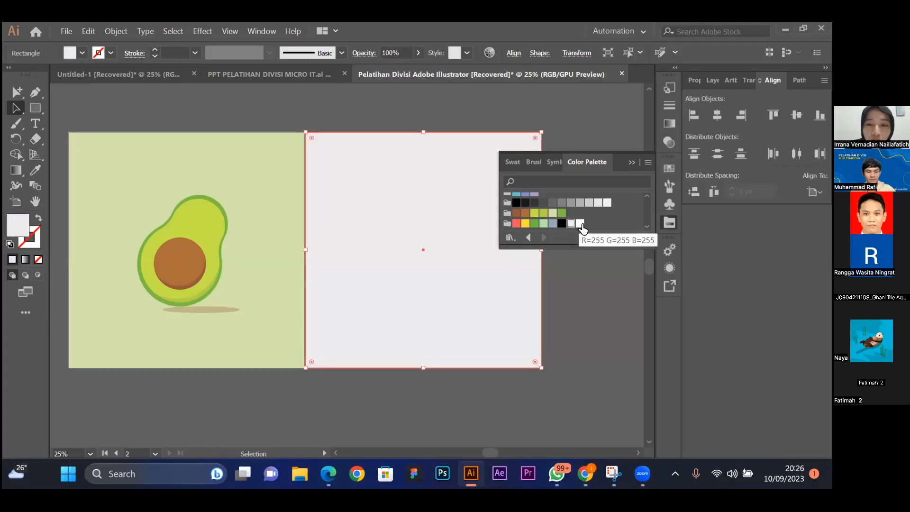
click(552, 224)
Copy the light-blue house background from the Untitled-1 document and paste it beside the second artboard of the Pelatihan Divisi Adobe Illustrator document.
click(153, 75)
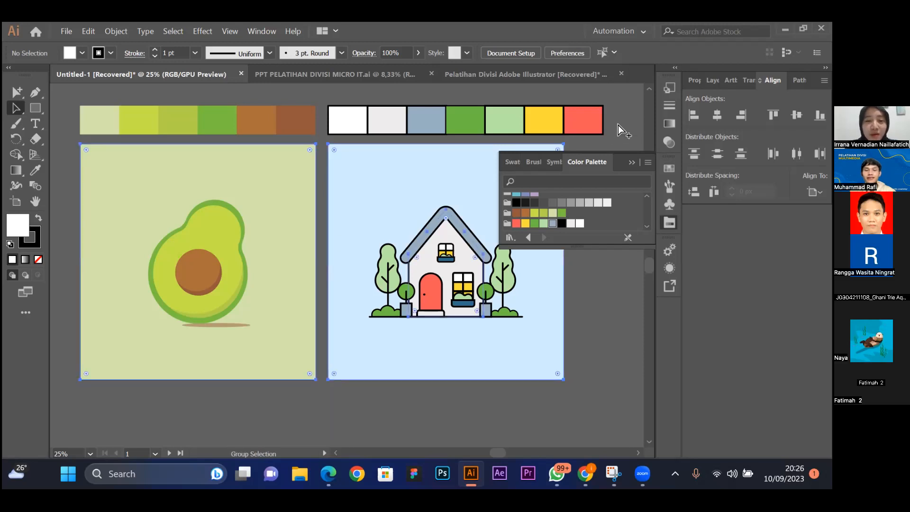
click(416, 184)
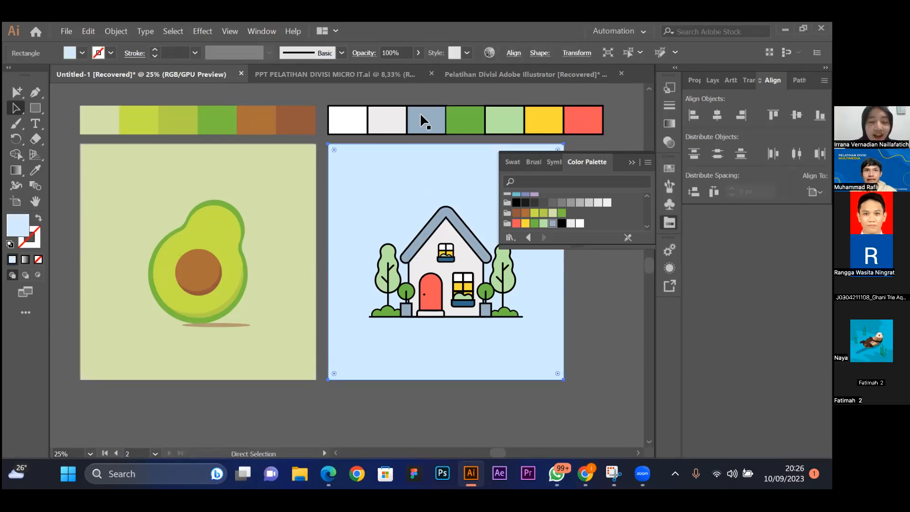
click(466, 72)
scroll(479, 223, right, 5)
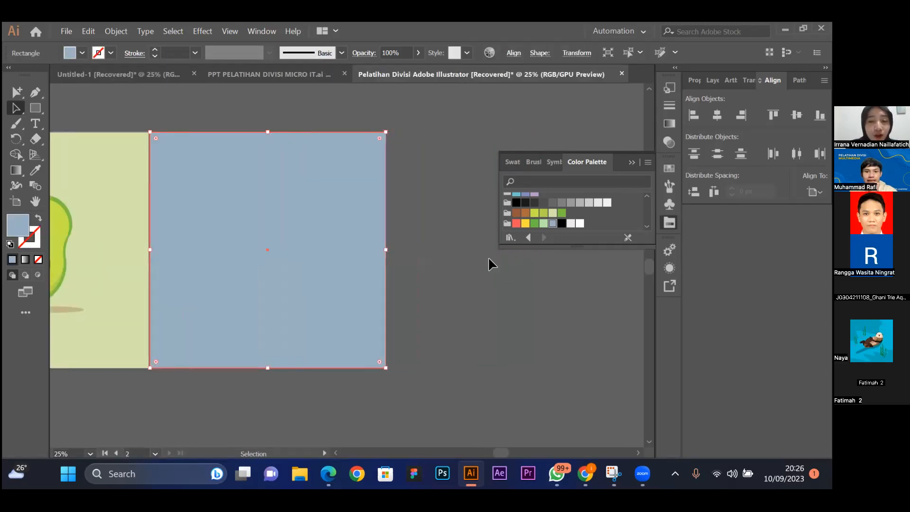
key(ctrl+v)
drag(303, 241, 458, 224)
Fill the second artboard's background square with the pasted square's light blue using the Eyedropper.
click(340, 216)
key(i)
click(430, 172)
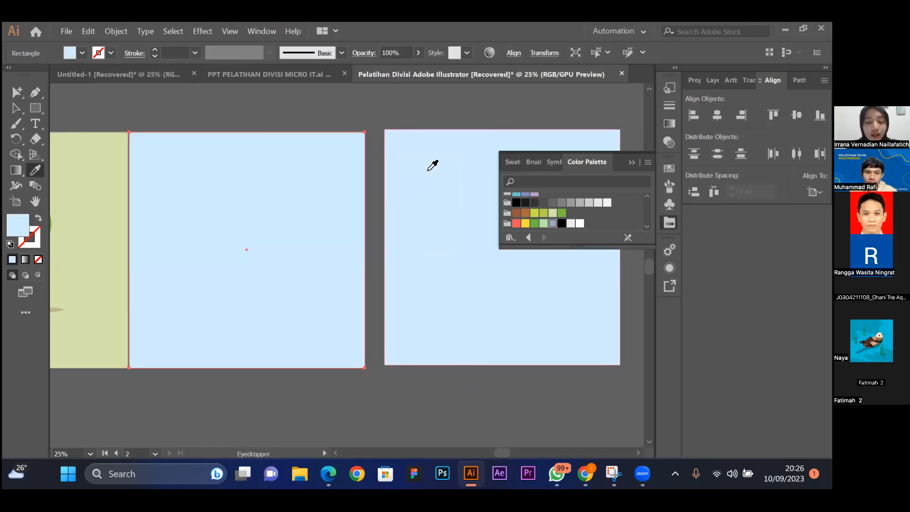
Deselect the background and delete the pasted light-blue square beside the artboard.
key(v)
key(ctrl+shift+a)
click(431, 176)
key(Delete)
scroll(430, 175, left, 6)
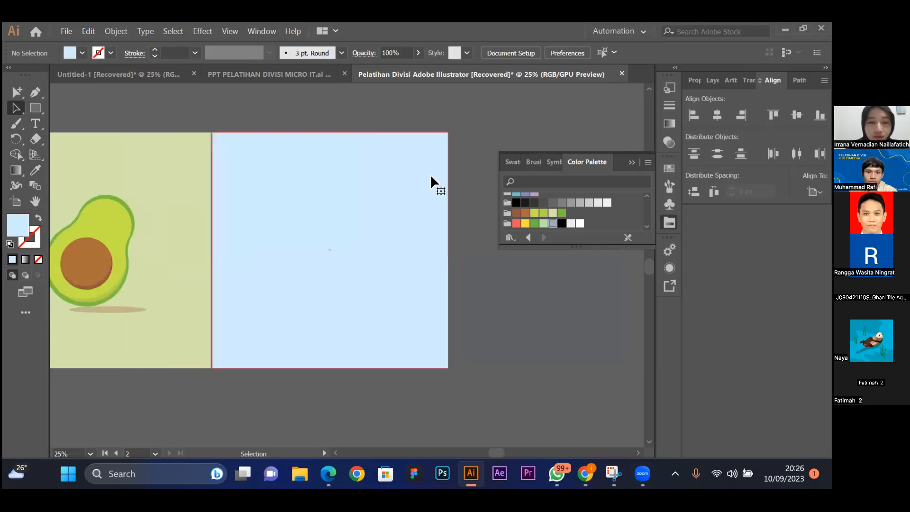
Lock the light-blue background rectangle inside the home sweet home layer.
scroll(430, 175, down, 3)
scroll(430, 174, right, 1)
scroll(431, 175, up, 4)
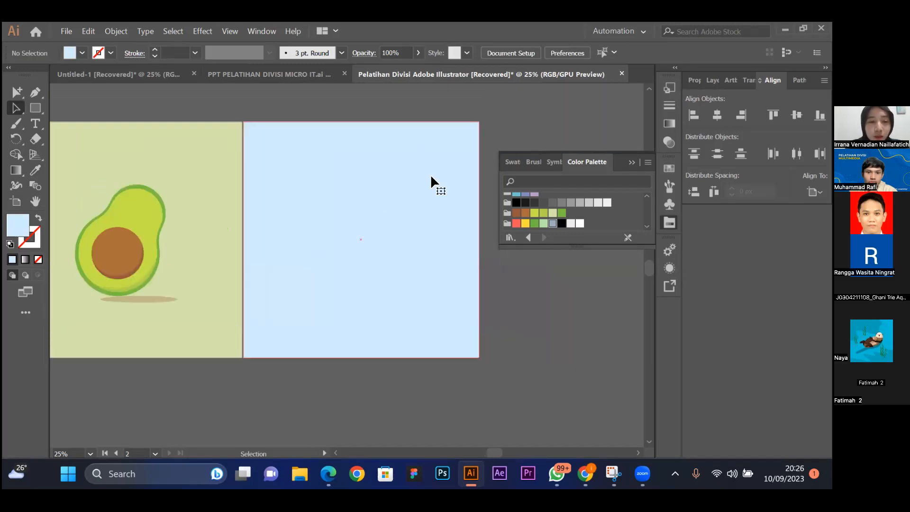
scroll(431, 174, down, 3)
scroll(430, 166, left, 1)
scroll(474, 142, right, 1)
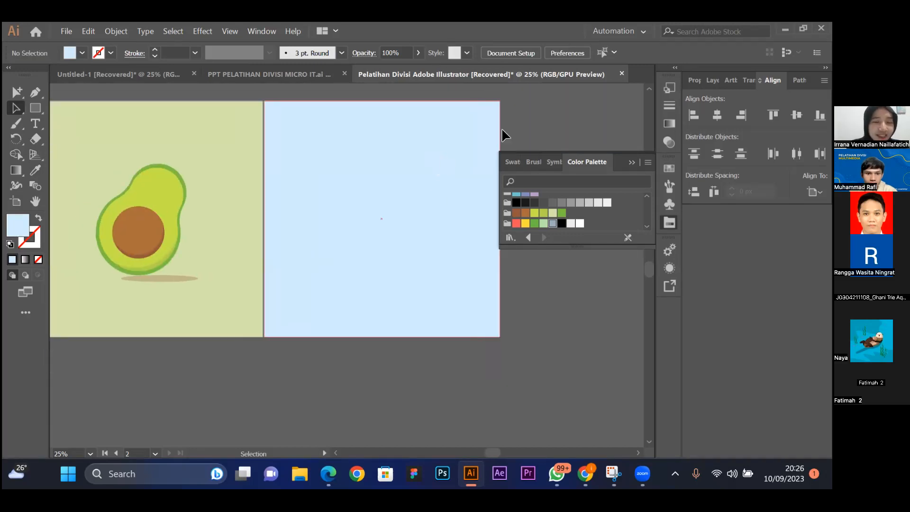
scroll(501, 136, up, 2)
click(463, 174)
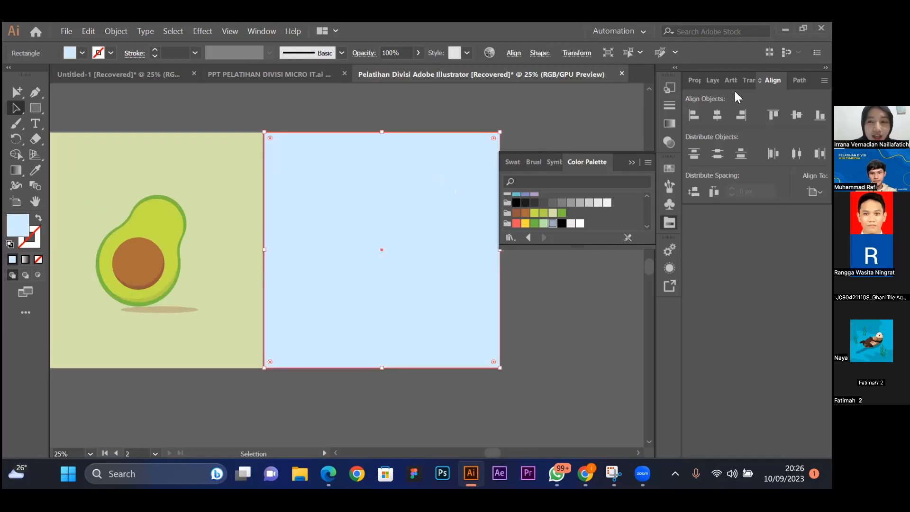
click(710, 81)
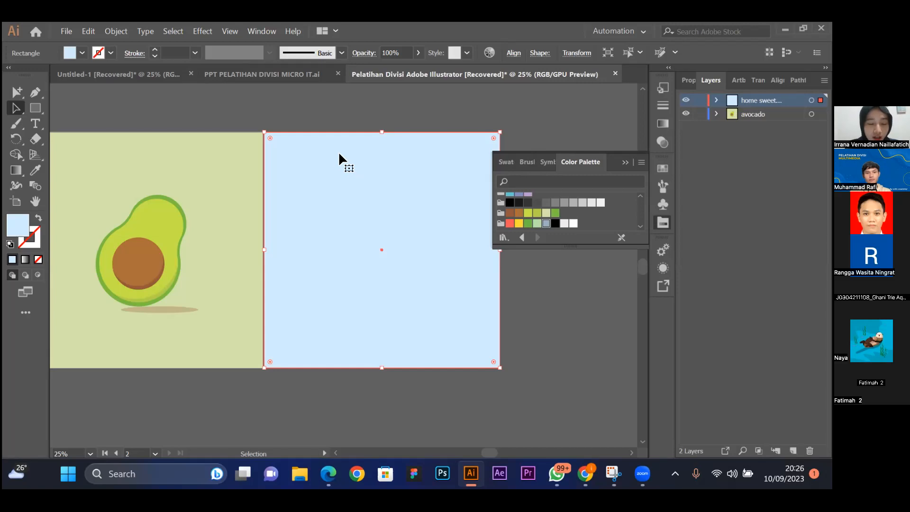
click(716, 100)
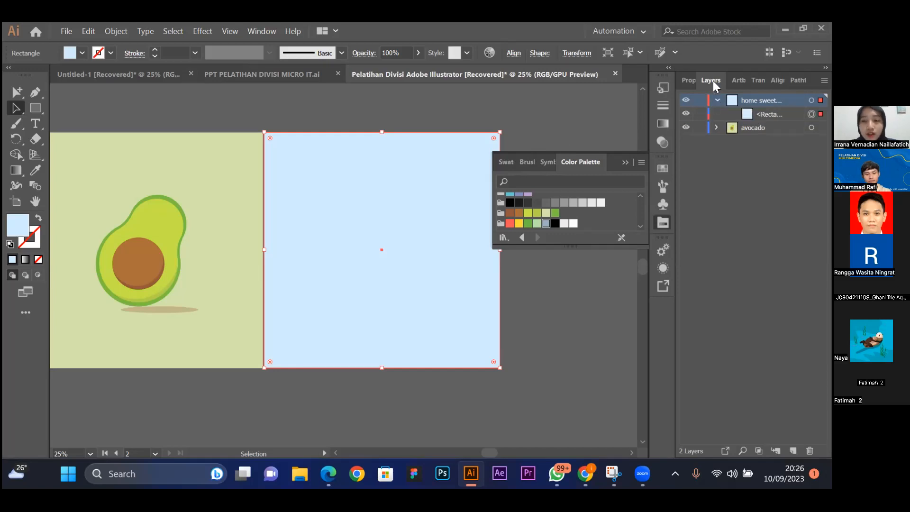
click(700, 114)
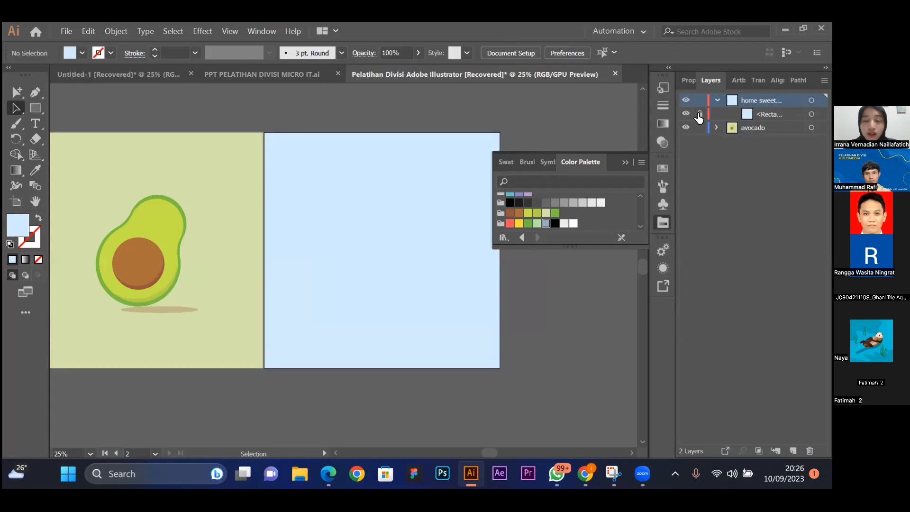
Unlock all objects, select the light-blue background rectangle and lock it again.
scroll(369, 164, up, 1)
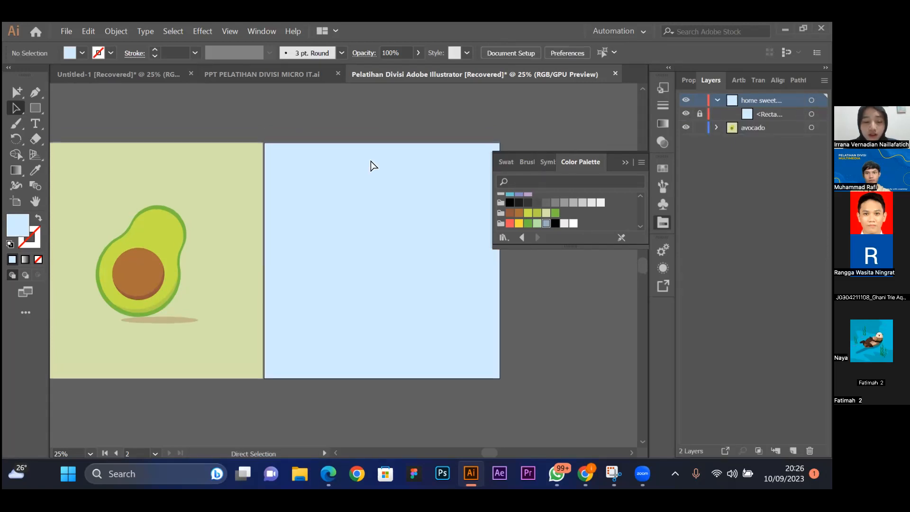
key(ctrl+alt+2)
click(411, 121)
click(395, 167)
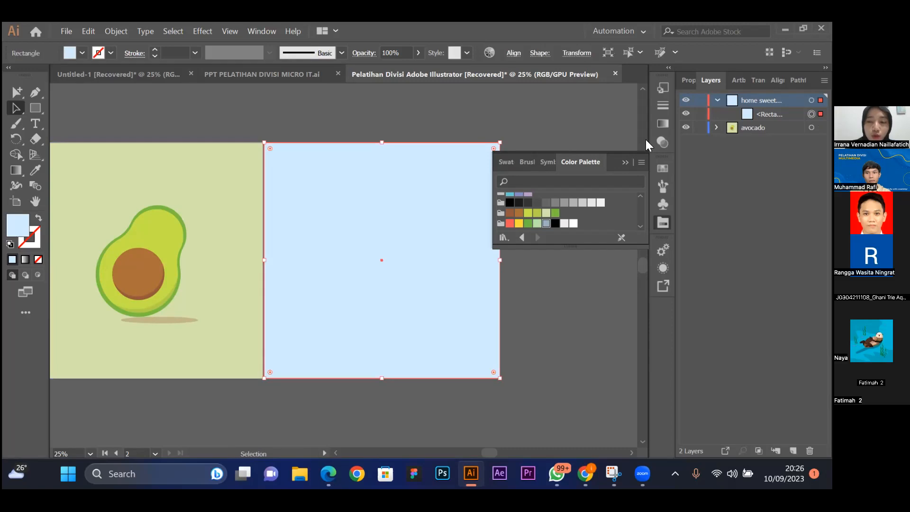
key(ctrl+2)
scroll(477, 134, right, 5)
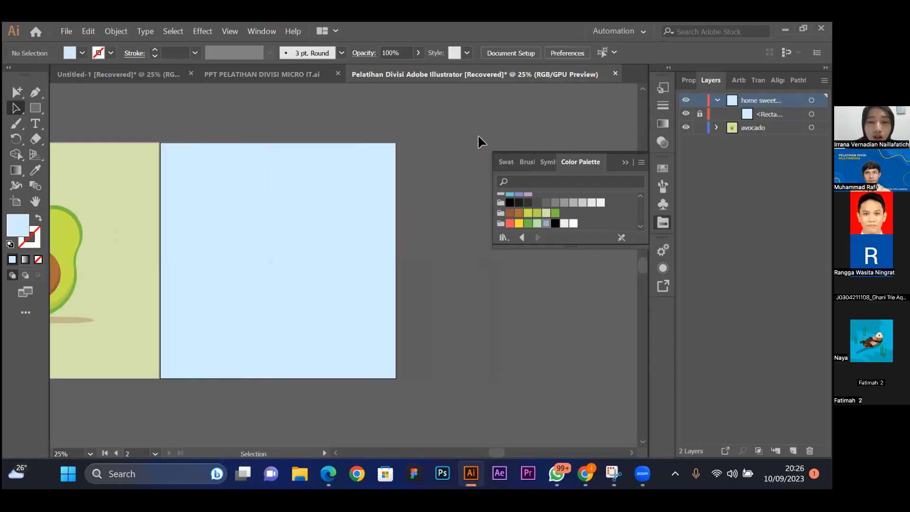
scroll(478, 135, left, 3)
scroll(478, 133, down, 1)
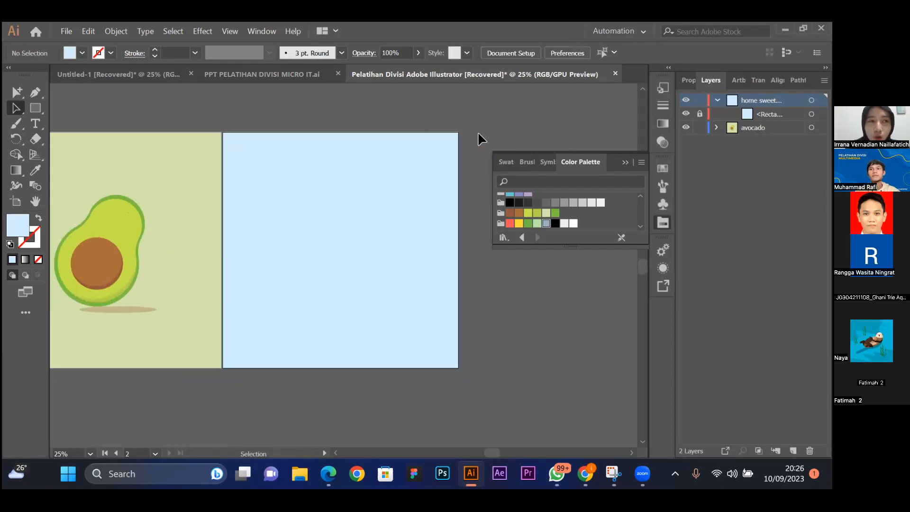
Draw a nearly square rectangle in the middle of the second artboard as the house body.
click(624, 163)
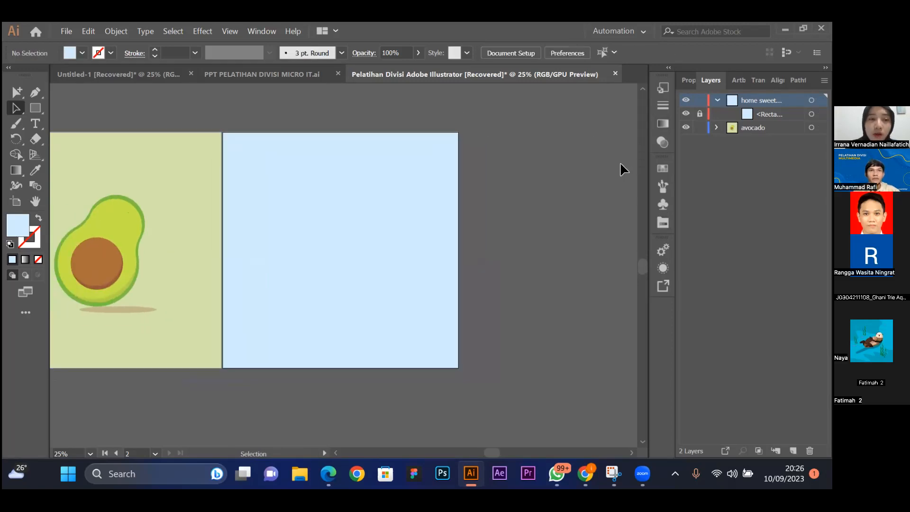
click(35, 108)
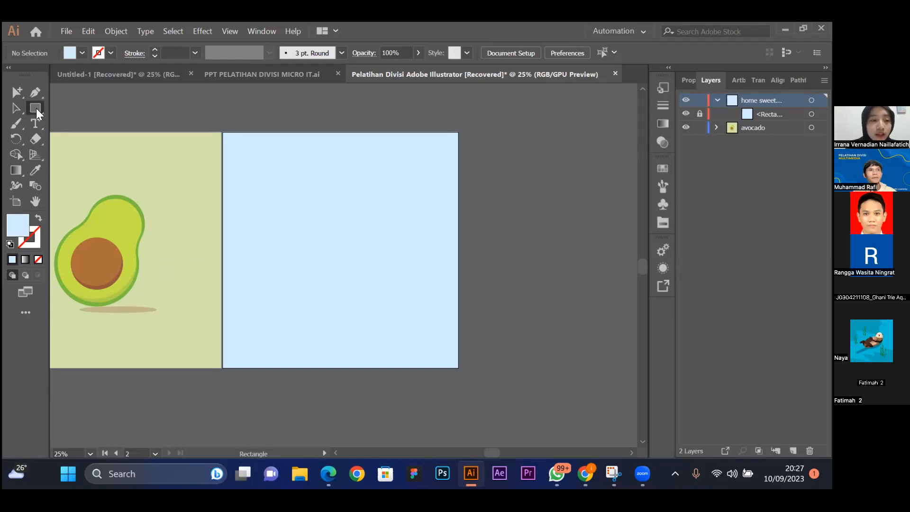
drag(289, 213, 387, 306)
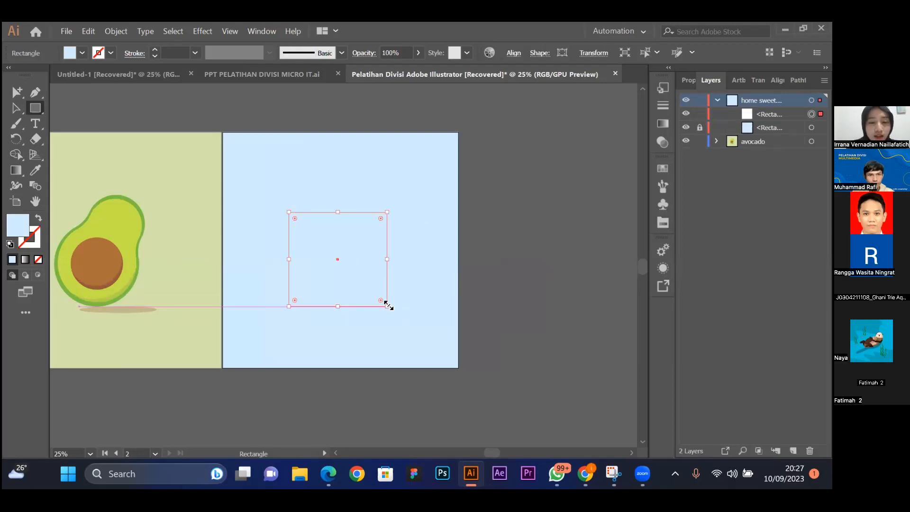
Fill the house body rectangle with the light gray R=237 G=235 B=236 from the color palette.
click(658, 225)
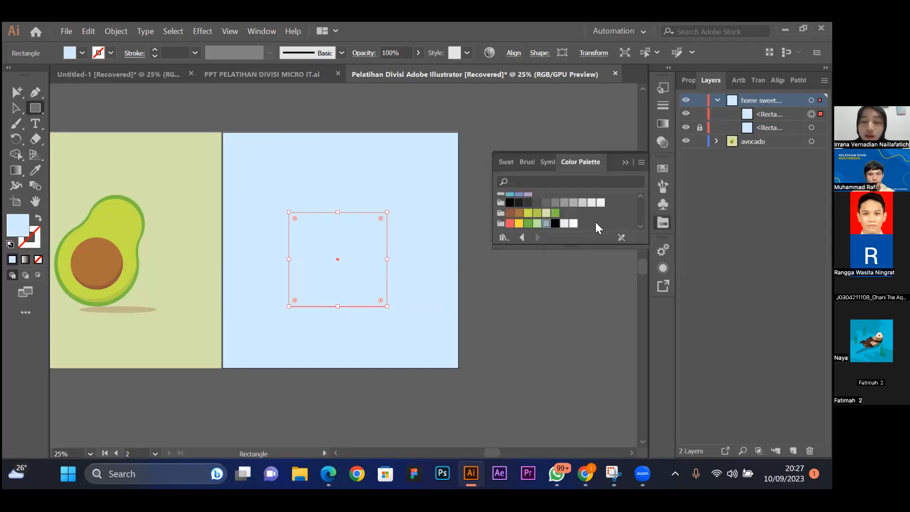
click(564, 224)
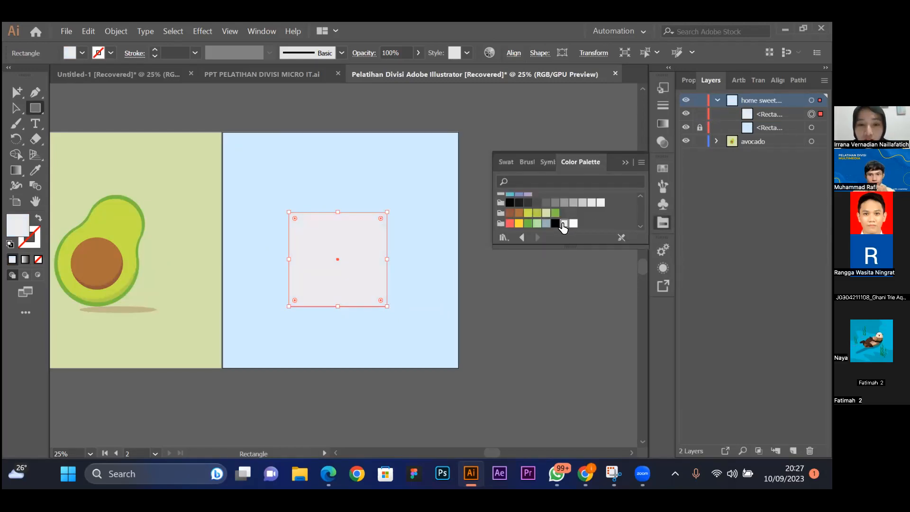
click(574, 223)
click(565, 223)
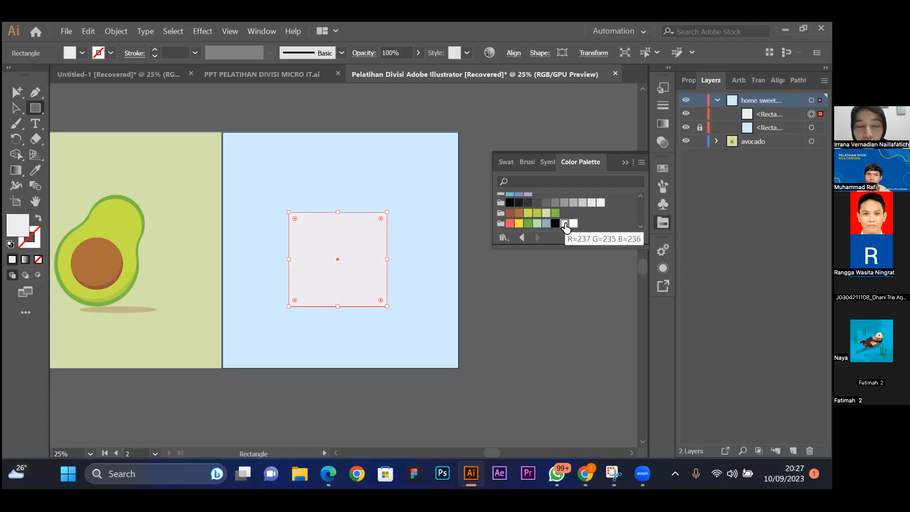
click(624, 162)
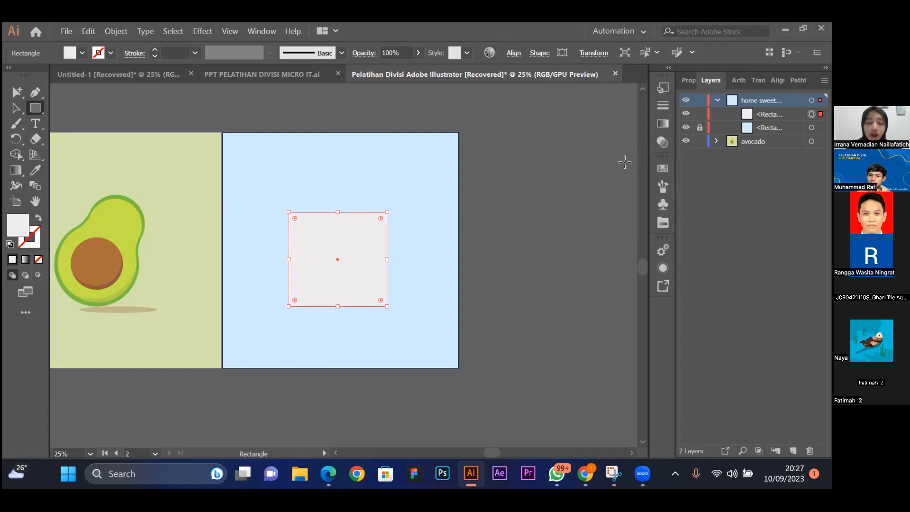
Center the house body rectangle horizontally on the artboard and deselect it.
key(v)
click(777, 80)
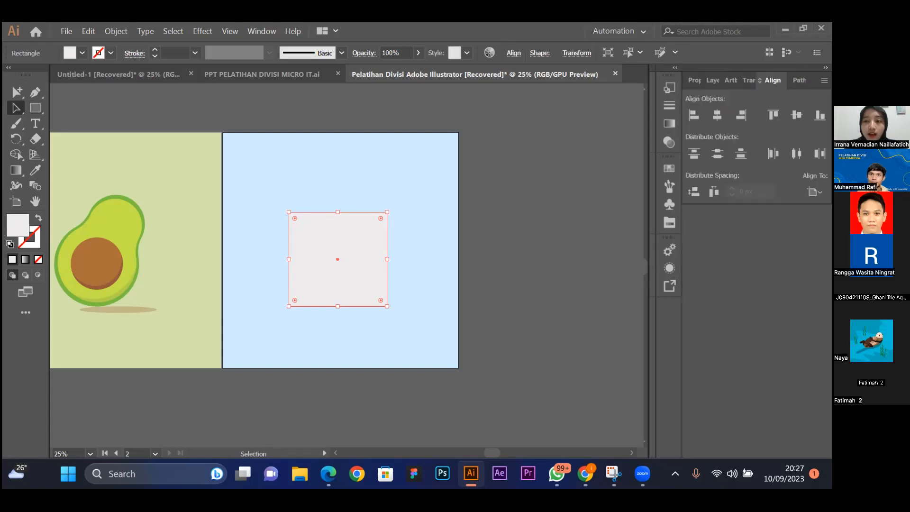
click(720, 115)
click(541, 218)
click(383, 250)
click(530, 232)
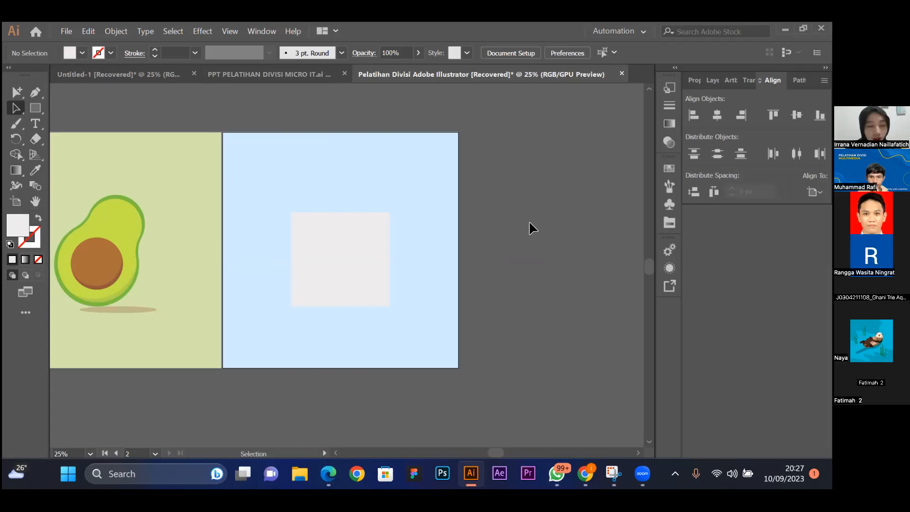
Activate the Star tool from the group of shape tools.
click(34, 110)
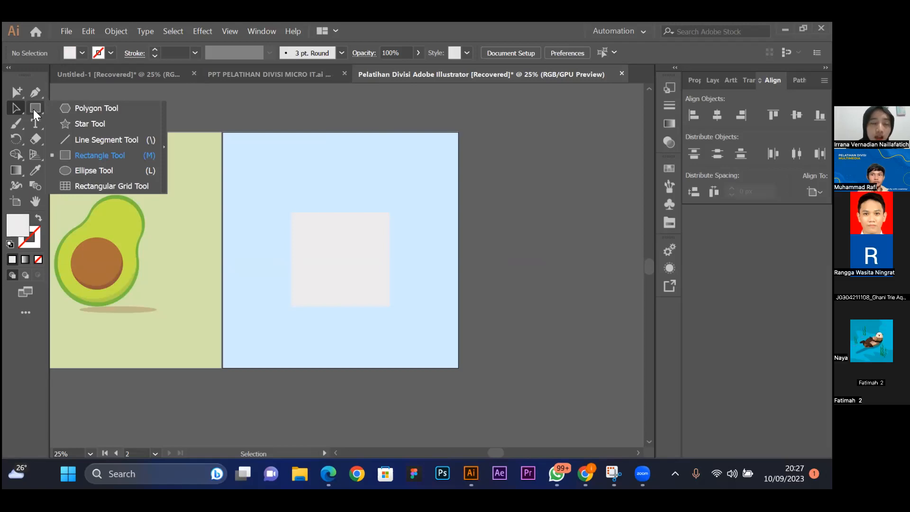
click(85, 124)
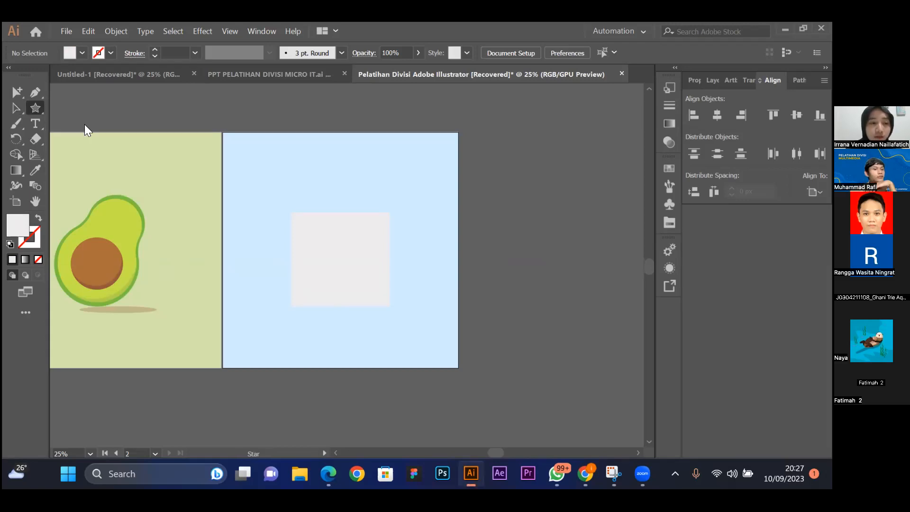
click(38, 107)
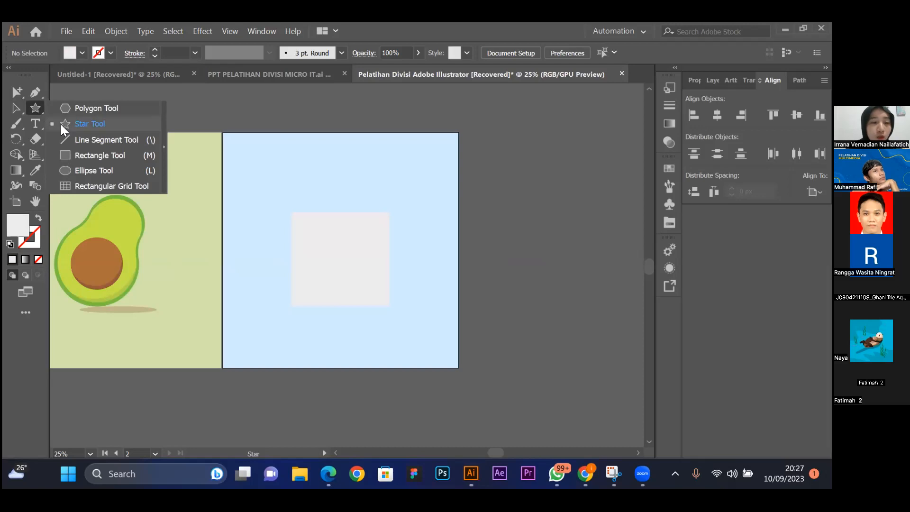
click(30, 106)
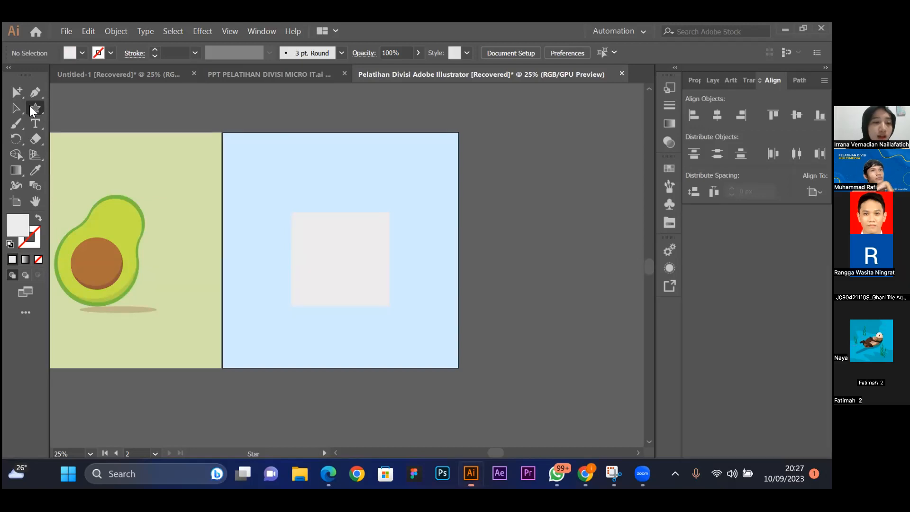
Look through the complete list of available tools.
click(26, 313)
click(24, 313)
click(30, 314)
click(29, 314)
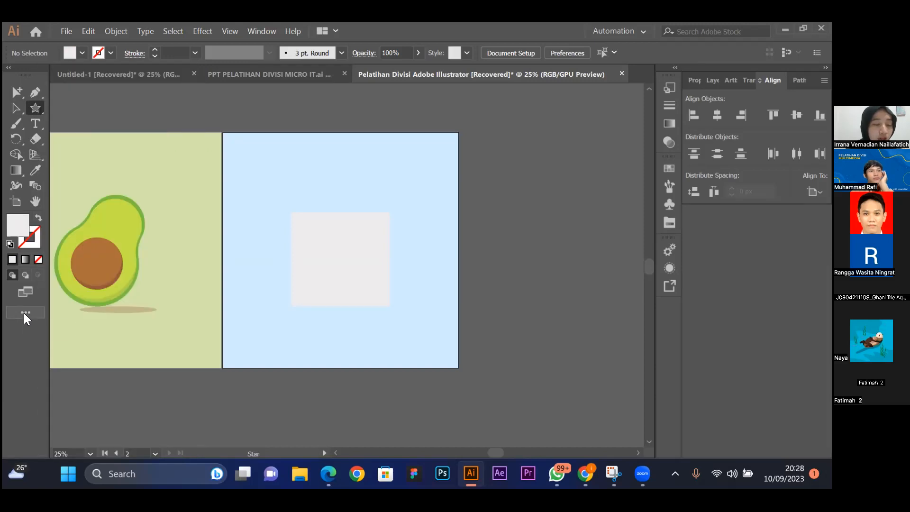
click(24, 313)
scroll(129, 150, down, 15)
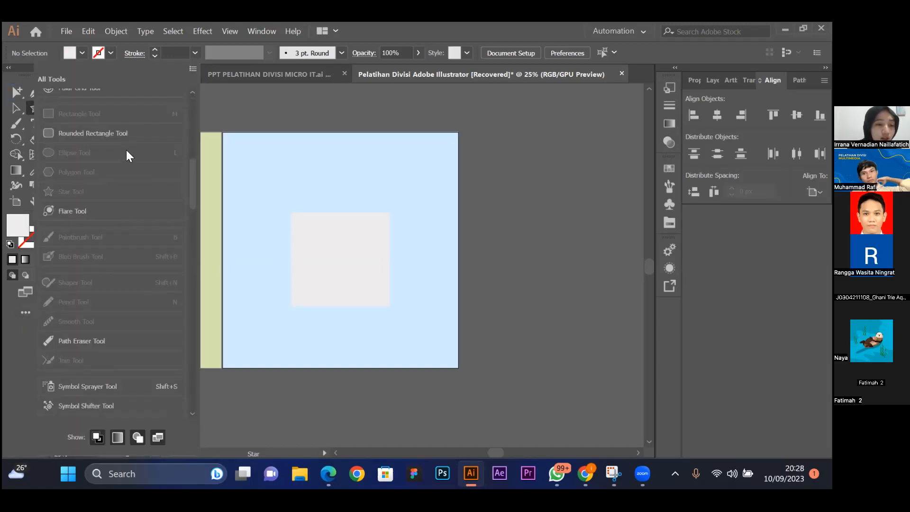
scroll(127, 158, down, 4)
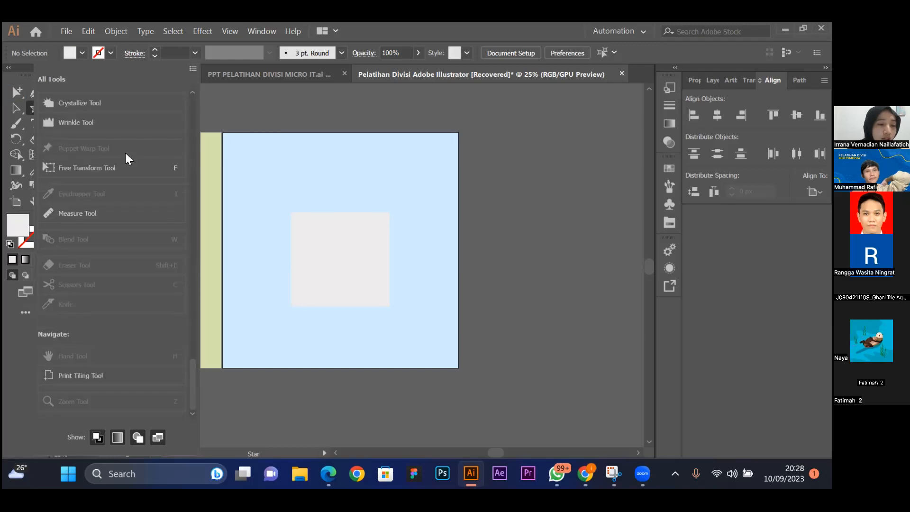
scroll(126, 154, up, 18)
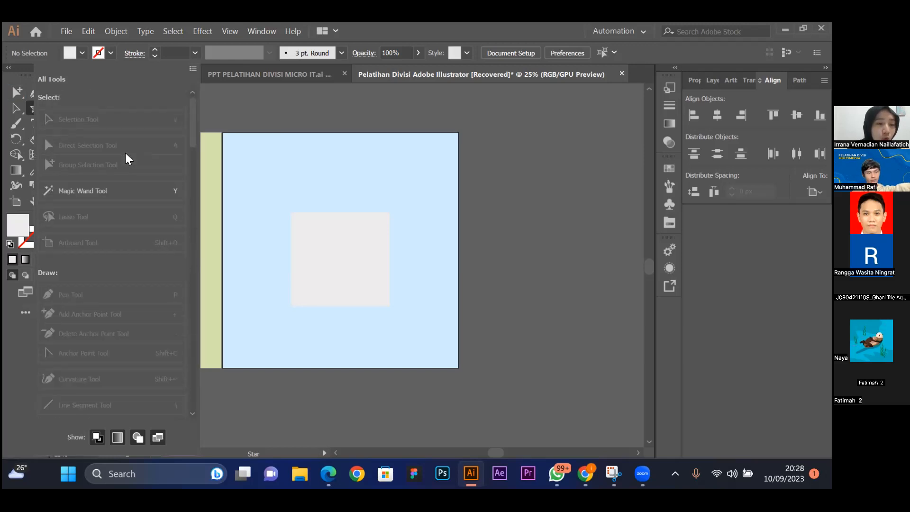
mouse_move(106, 189)
mouse_down()
mouse_move(54, 184)
mouse_move(10, 133)
mouse_up()
click(10, 351)
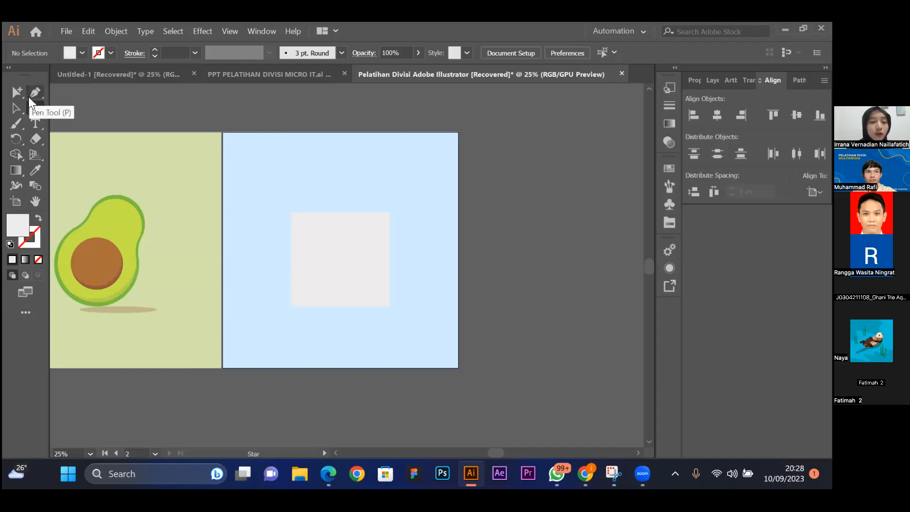
Create a small triangle above the house body using a star with 25 px and 50 px radii and 3 points.
click(333, 186)
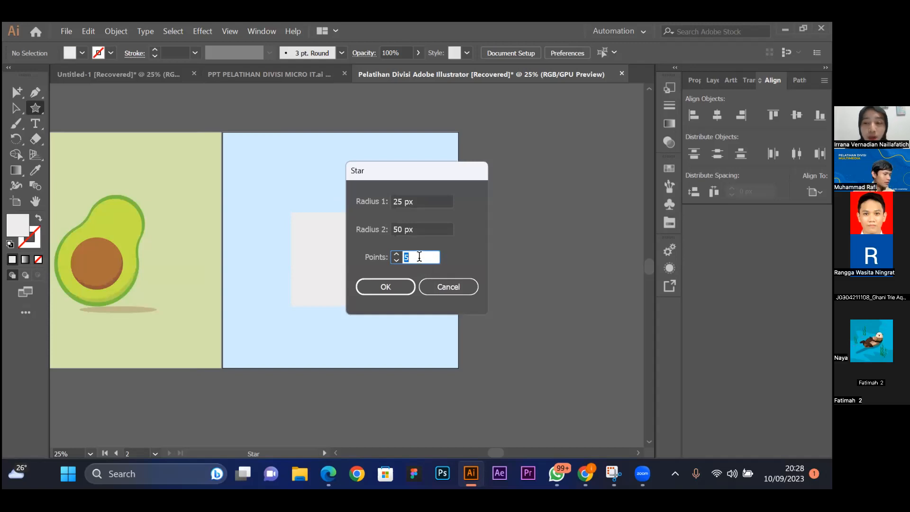
text(3)
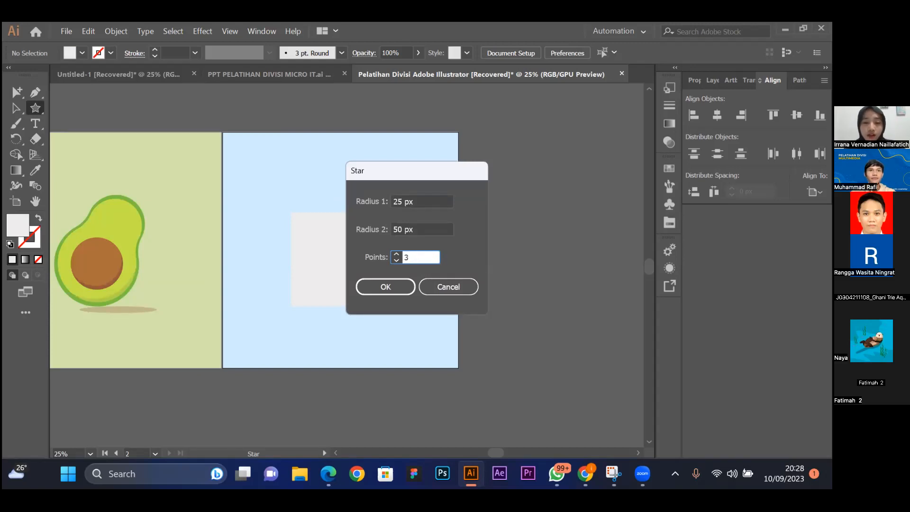
click(385, 286)
click(16, 107)
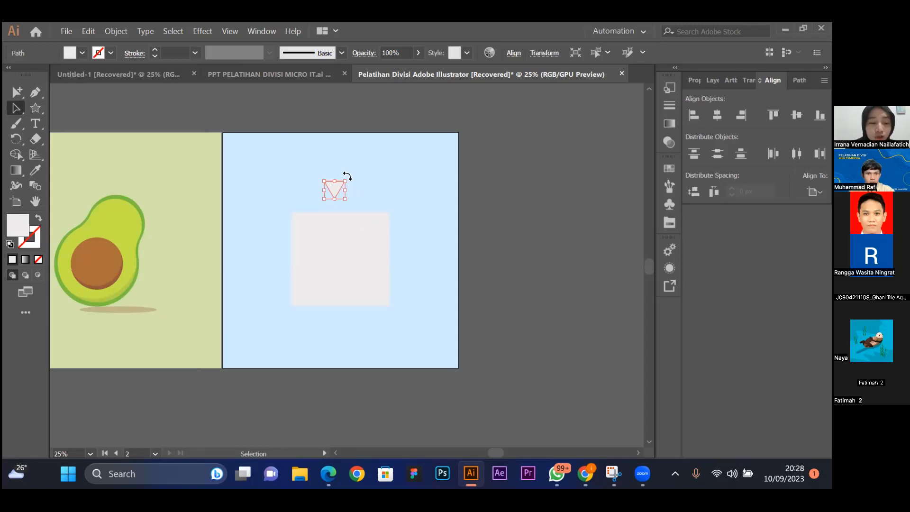
Rotate the triangle to point upward and place it on the upper-left corner of the house body.
drag(348, 177, 313, 216)
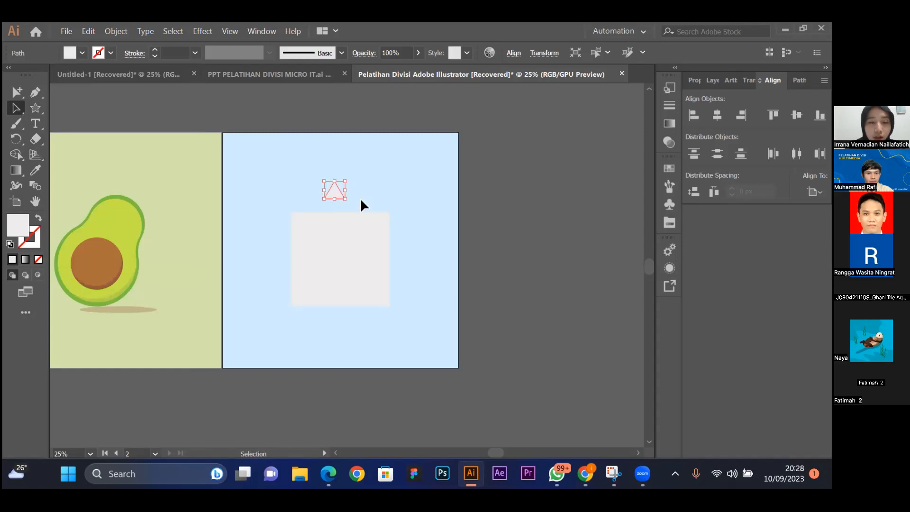
click(371, 178)
click(333, 192)
drag(333, 192, 301, 209)
click(347, 183)
click(305, 207)
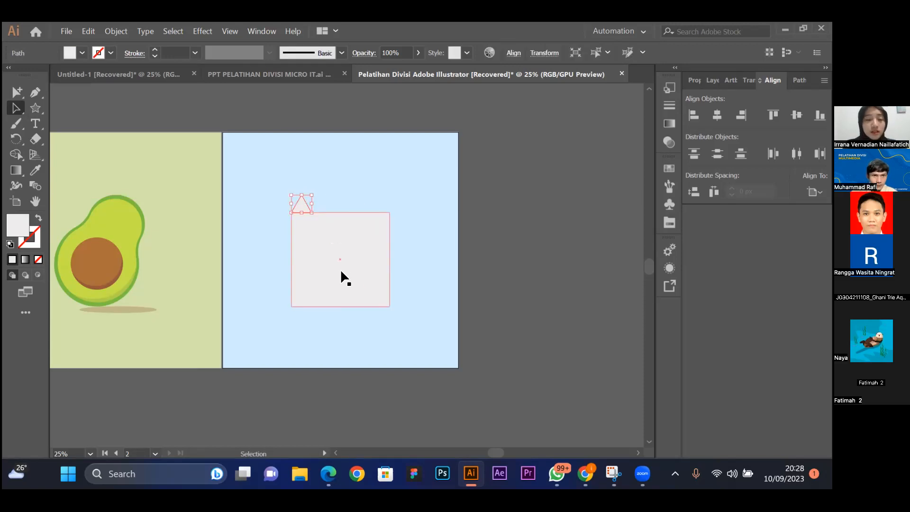
Try to enlarge the triangle from its upper-right corner to span the house body.
drag(312, 195, 340, 138)
key(a)
key(ctrl+z)
key(ctrl+z)
drag(312, 194, 420, 128)
key(ctrl+z)
Stretch the triangle to the full width of the house body and raise its peak to form the gable.
drag(311, 195, 388, 180)
click(406, 164)
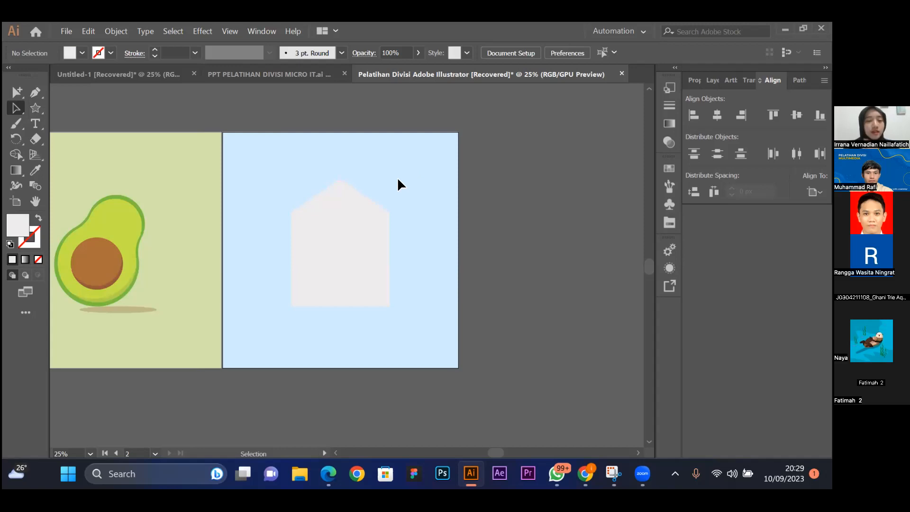
click(341, 207)
drag(341, 179, 341, 168)
click(415, 153)
click(333, 201)
click(415, 215)
click(341, 199)
click(431, 236)
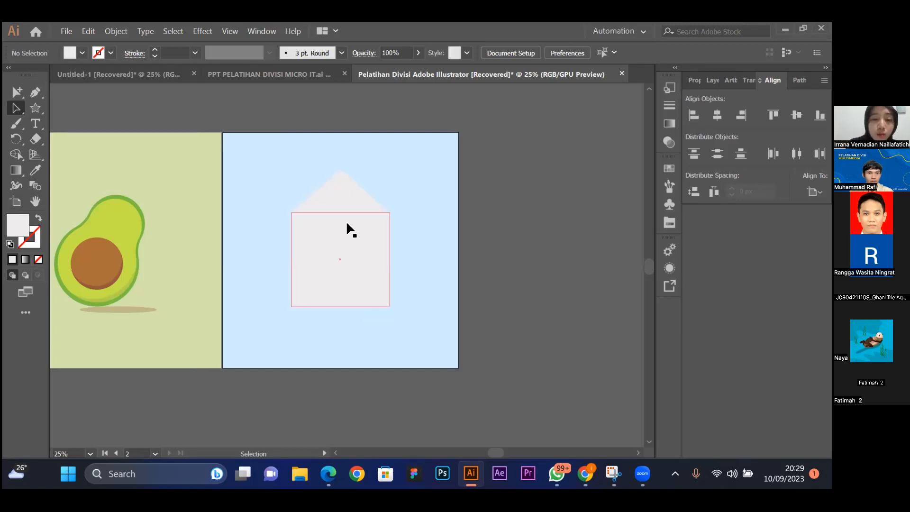
Try a 4 pt black stroke on the gable triangle.
click(347, 201)
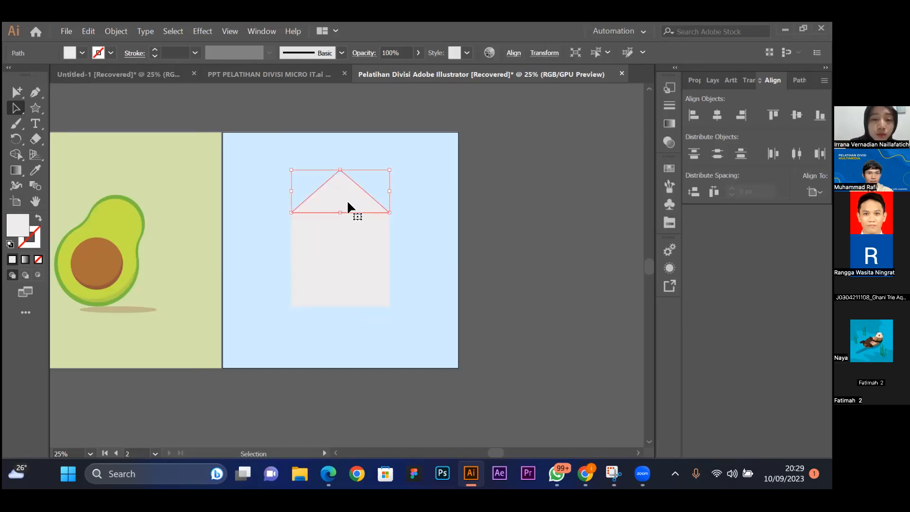
click(154, 51)
click(152, 50)
click(153, 50)
click(153, 51)
click(152, 50)
click(479, 185)
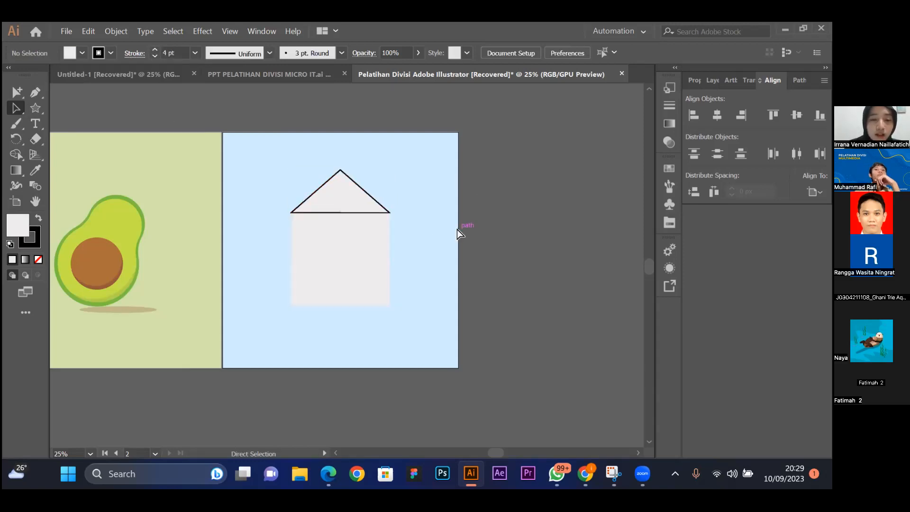
Undo the stroke changes on the gable triangle.
key(ctrl+z)
key(ctrl+z)
key(ctrl+z)
key(ctrl+z)
key(ctrl+z)
key(ctrl+z)
key(ctrl+z)
key(ctrl+z)
key(ctrl+z)
key(ctrl+z)
key(ctrl+z)
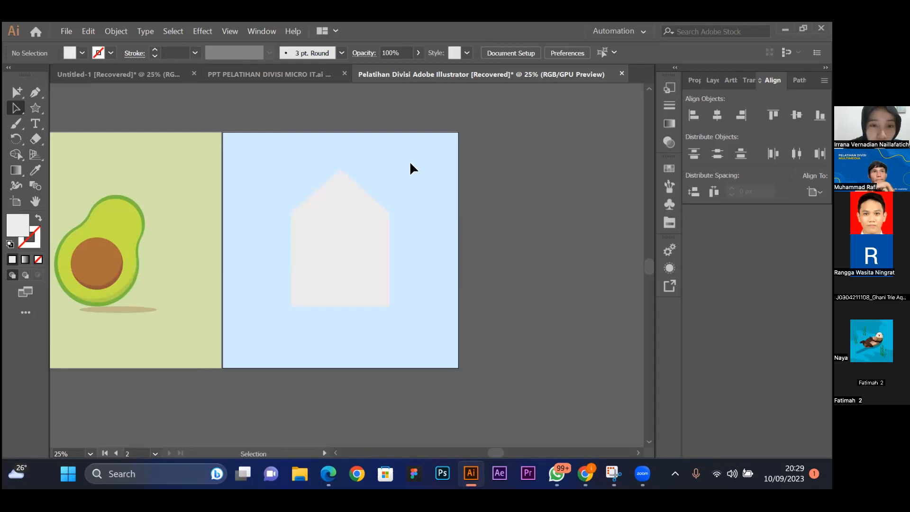
Unite the gable triangle and the house body into a single shape with Pathfinder.
drag(345, 258, 374, 299)
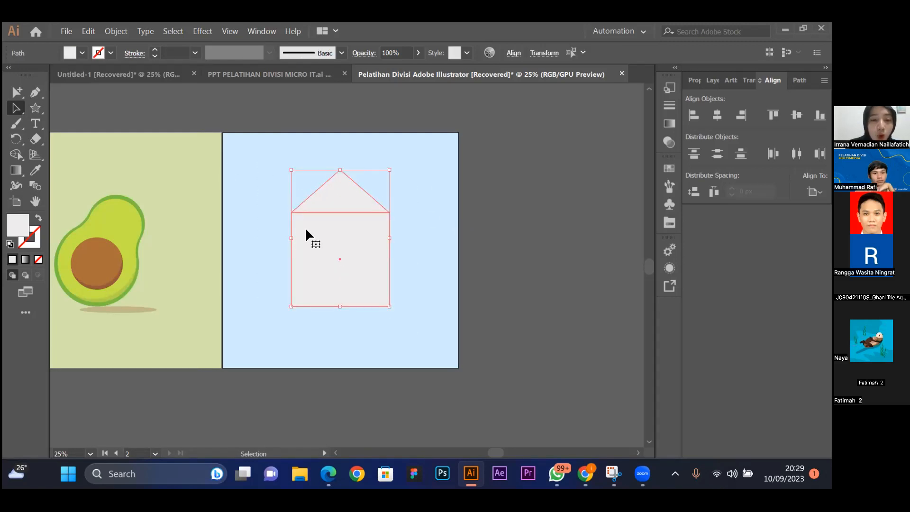
click(800, 80)
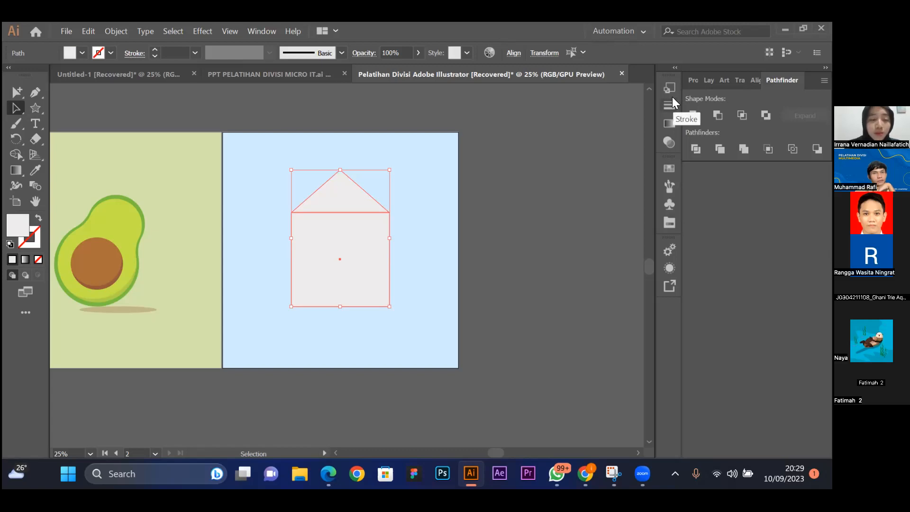
click(416, 152)
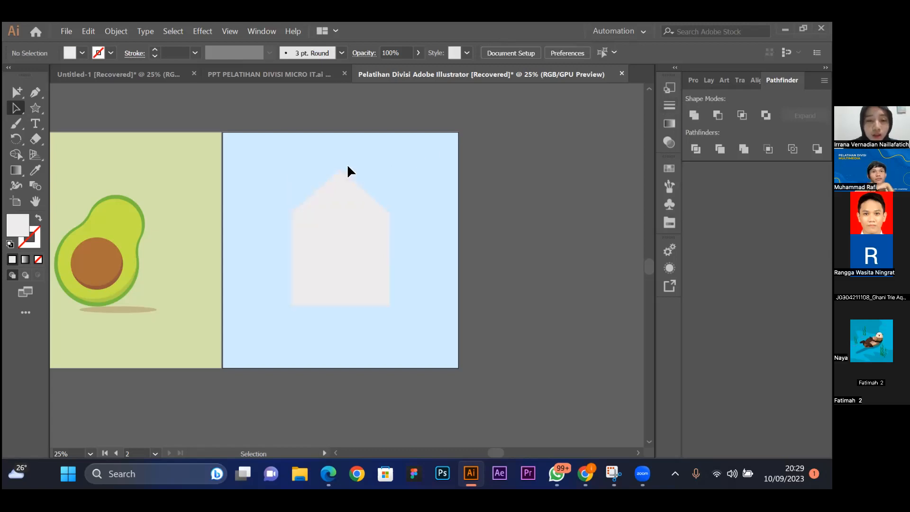
drag(274, 164, 409, 328)
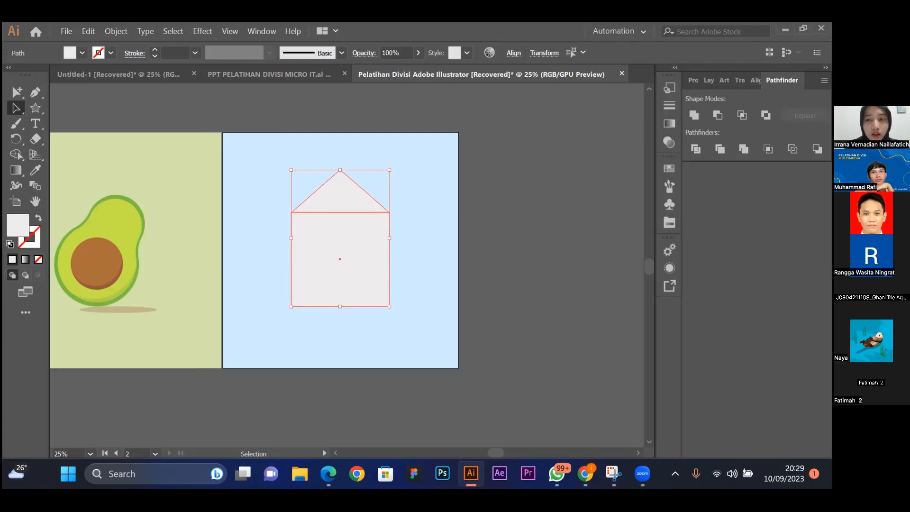
click(693, 116)
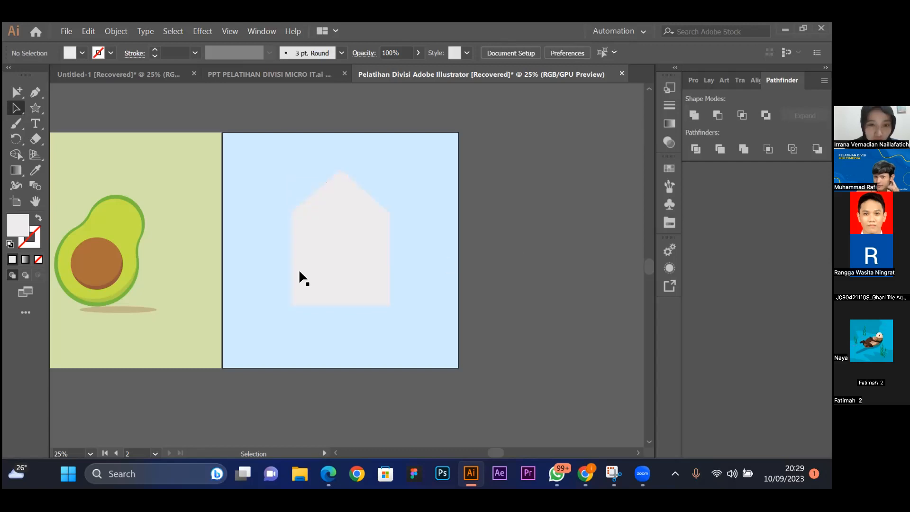
click(526, 129)
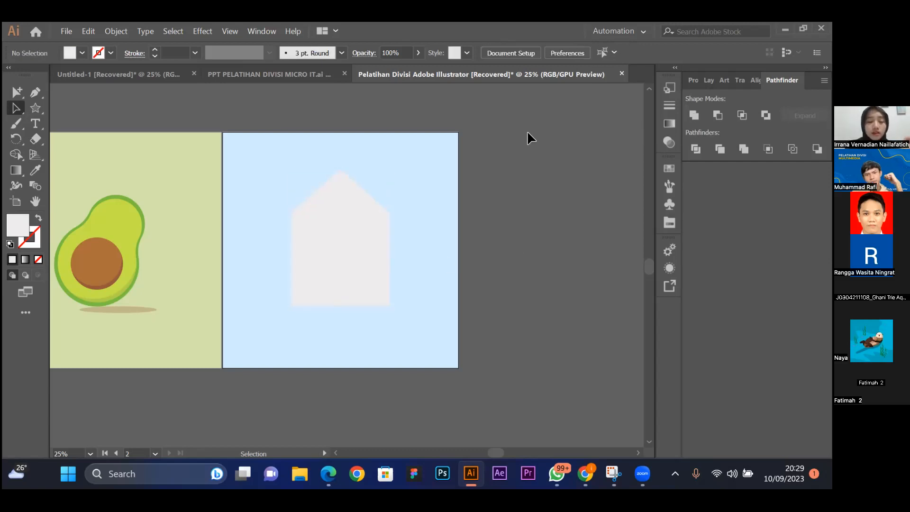
Center the united house shape vertically on the second artboard.
click(351, 230)
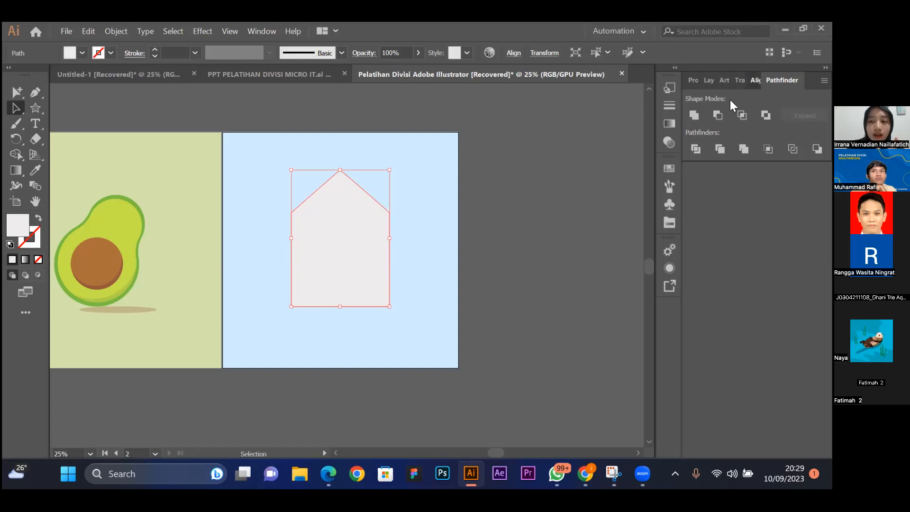
click(755, 80)
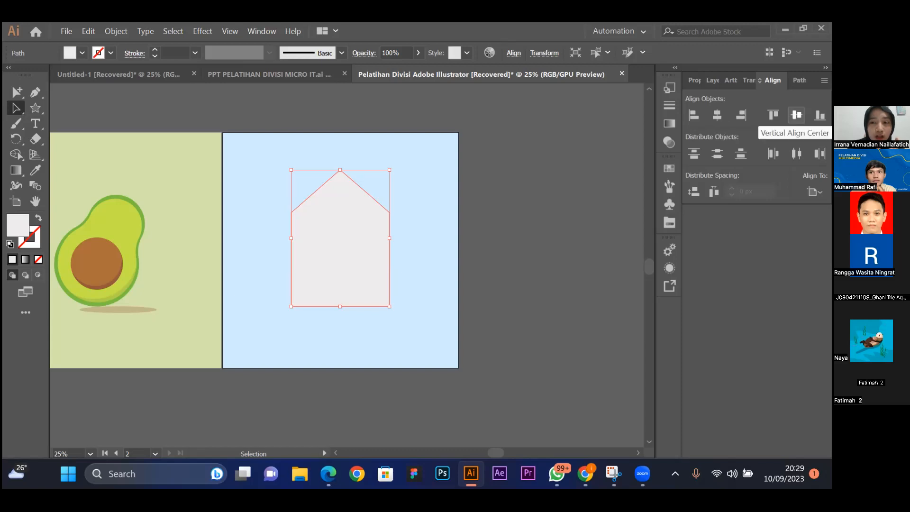
click(796, 115)
click(525, 207)
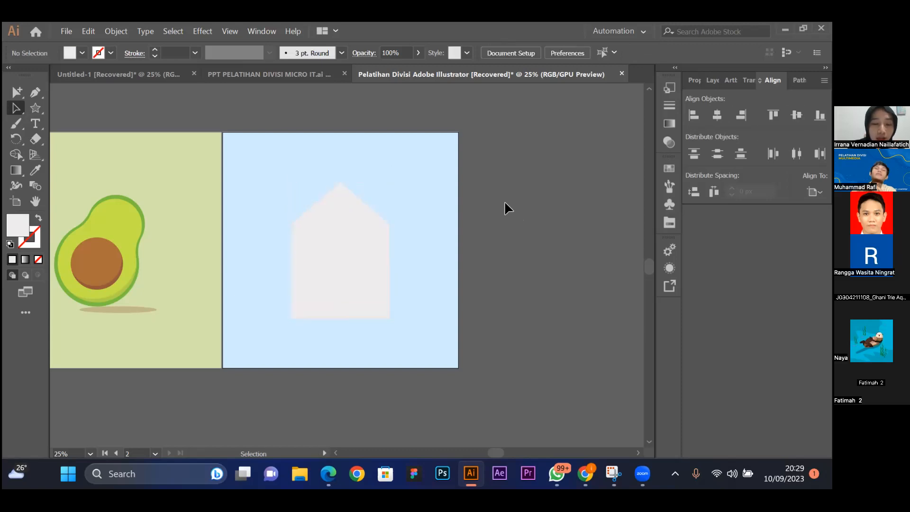
click(371, 232)
click(453, 238)
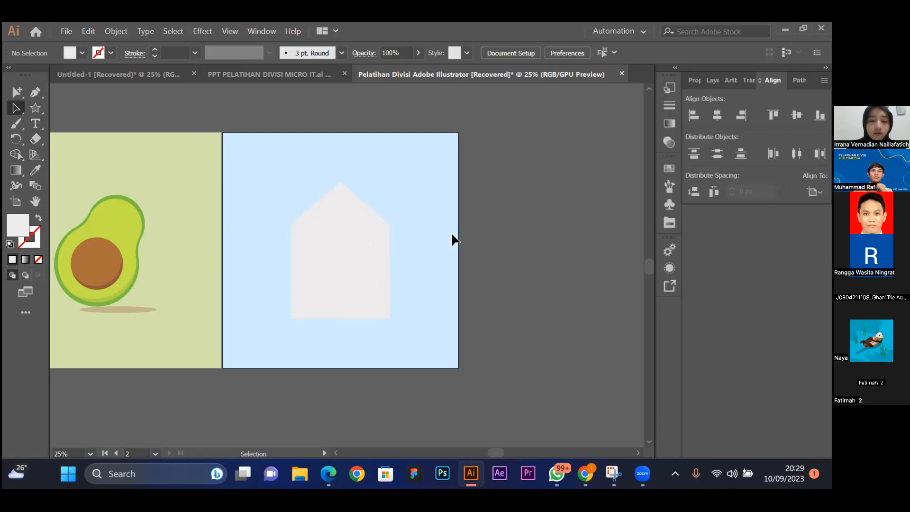
key(ctrl+equal)
key(ctrl+equal)
key(ctrl+minus)
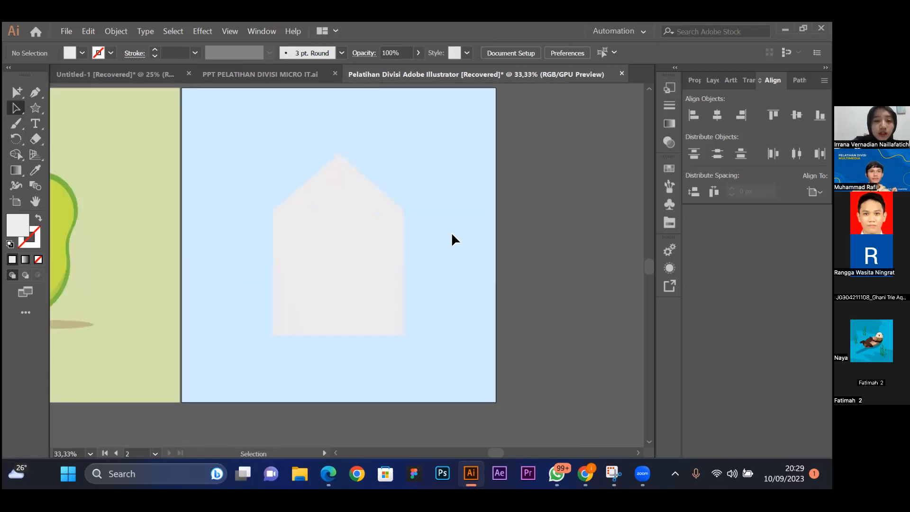
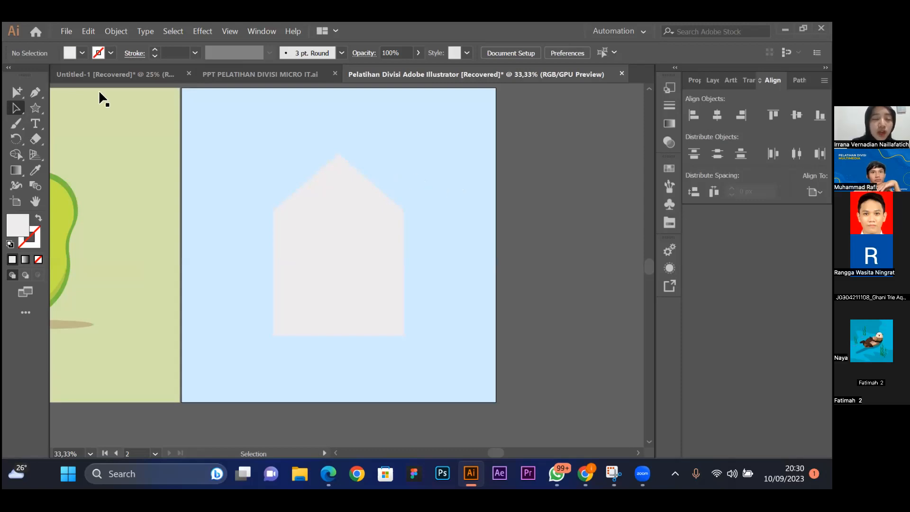
Activate the Pen tool and examine the rocket illustration up close in the PPT PELATIHAN DIVISI MICRO IT document before returning to the house drawing.
click(36, 91)
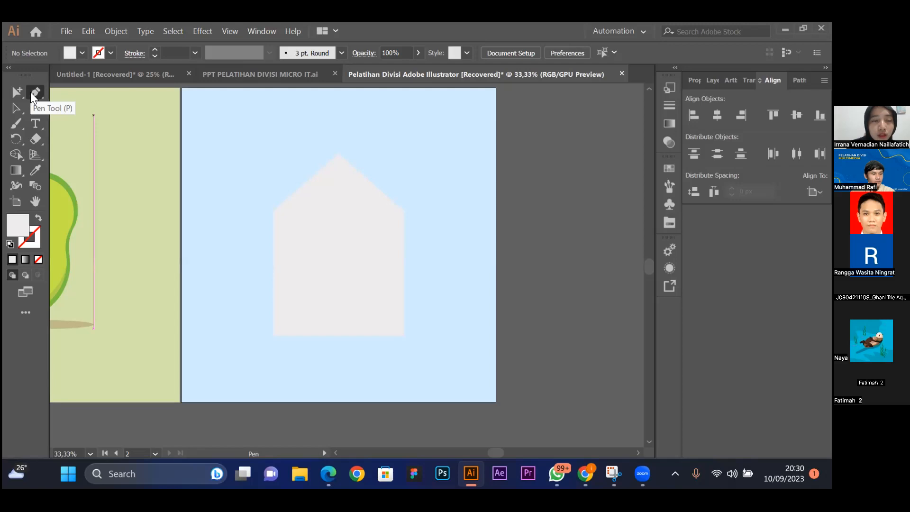
click(223, 76)
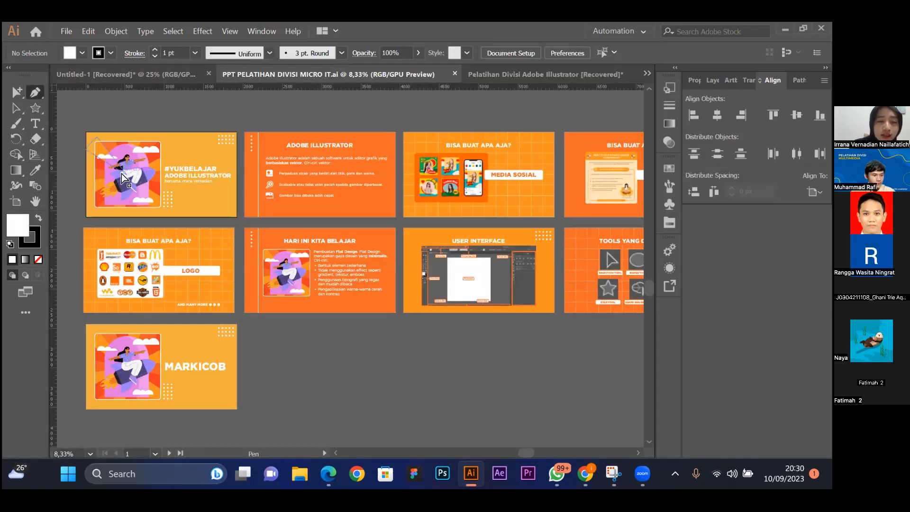
ctrl+click(122, 174)
key(ctrl+equal)
key(ctrl+equal)
key(ctrl+equal)
key(ctrl+equal)
key(ctrl+equal)
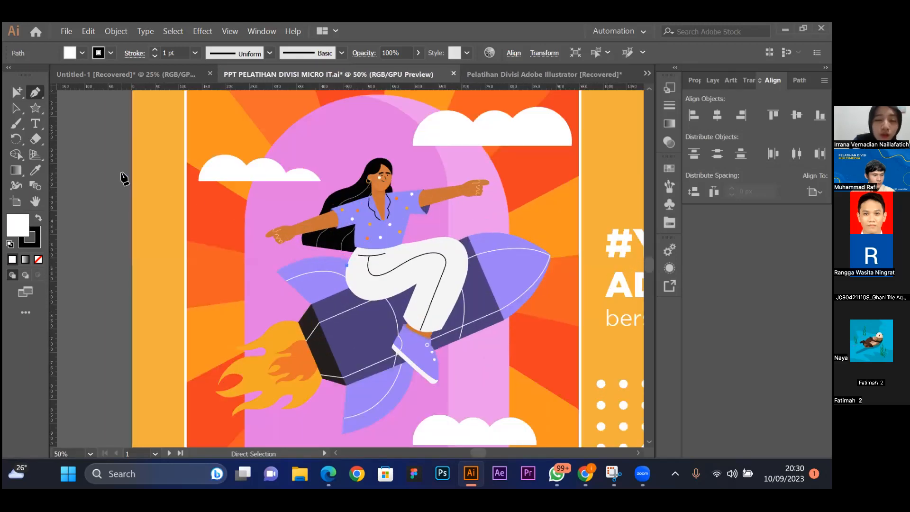
click(190, 222)
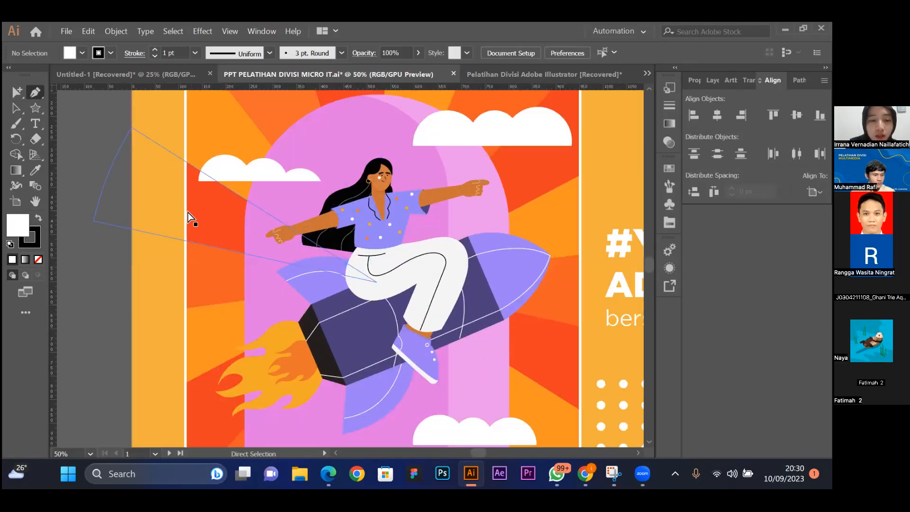
click(521, 73)
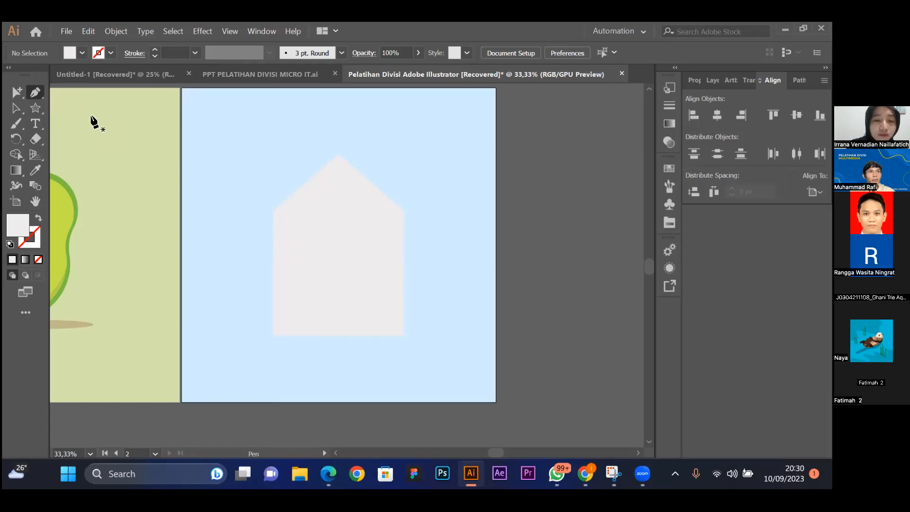
Draw an open roof line with the Pen tool from the house's left eave over the peak to the right eave.
click(273, 211)
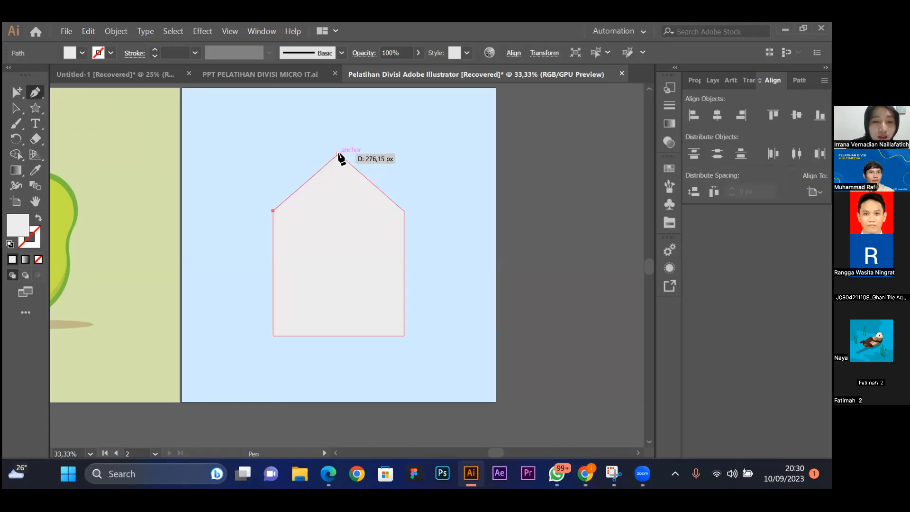
click(339, 154)
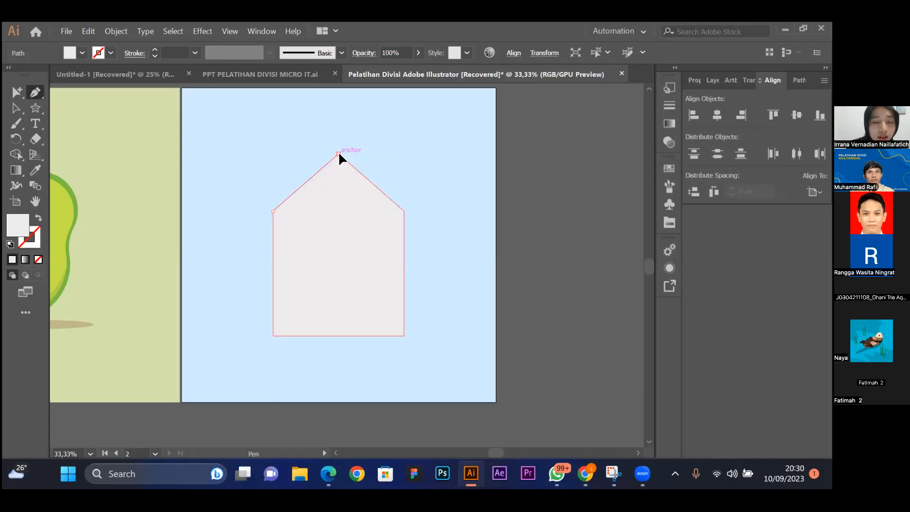
click(404, 211)
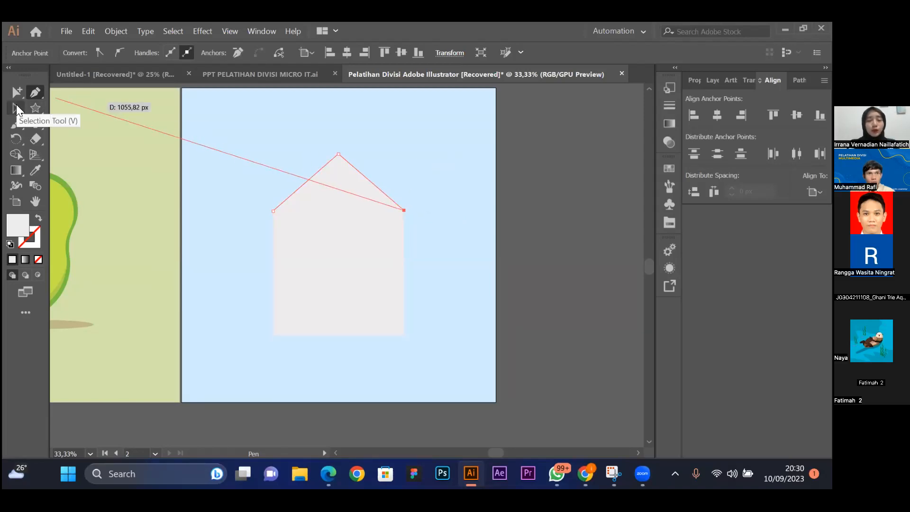
Try applying the blue-gray swatch R=150 G=175 B=191 to the roof line's fill and stroke, and undo it.
click(668, 222)
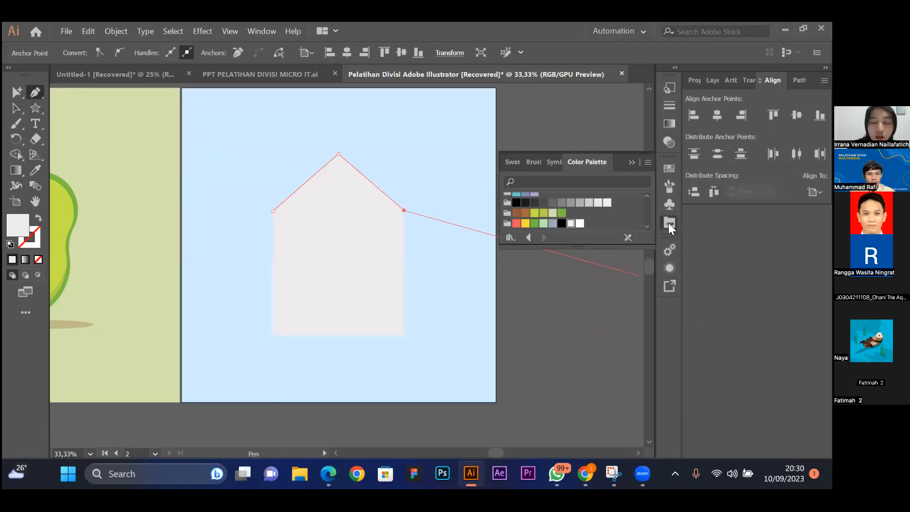
click(553, 226)
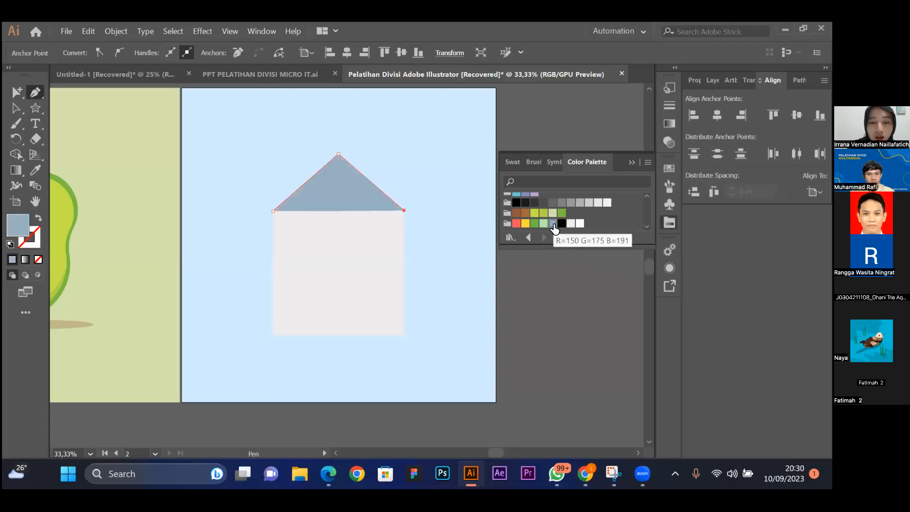
click(631, 163)
drag(23, 227, 35, 235)
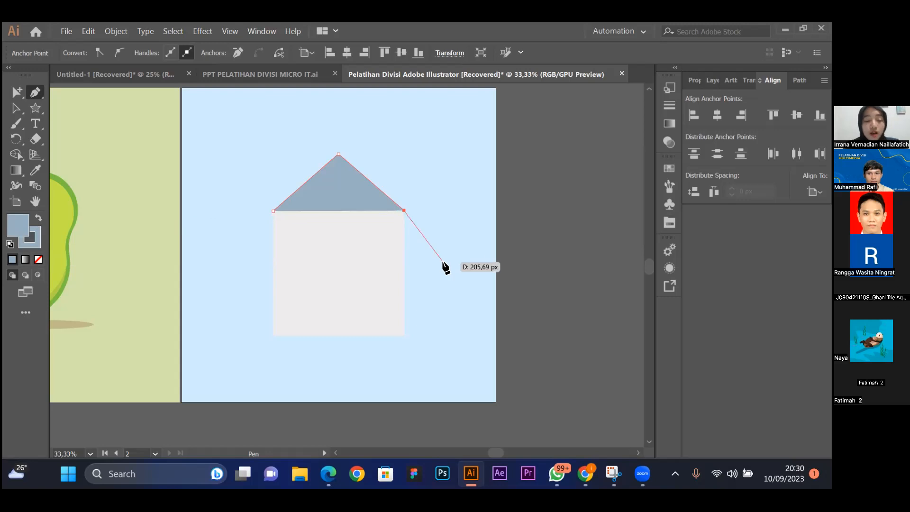
key(ctrl+z)
key(ctrl+z)
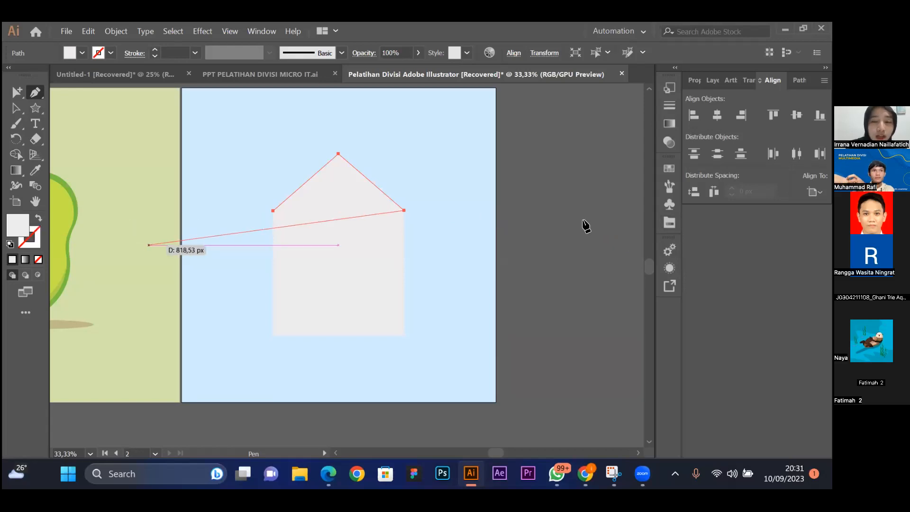
Give the roof line a 1 pt blue-gray stroke, R=150 G=175 B=191, with no fill, and deselect it.
click(668, 223)
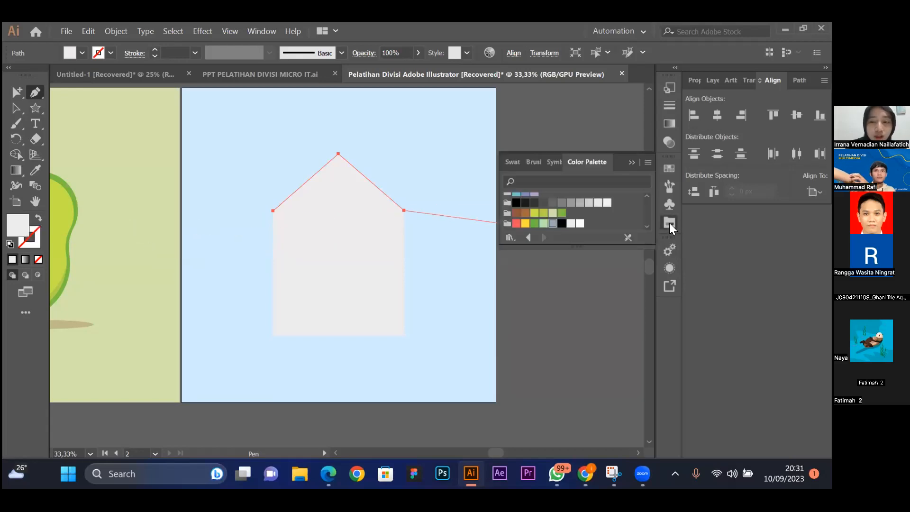
click(553, 223)
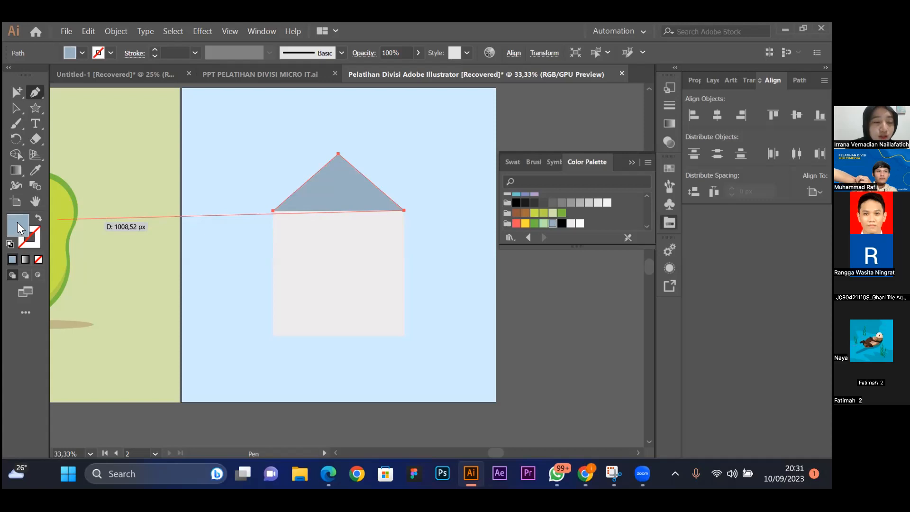
drag(15, 225, 36, 231)
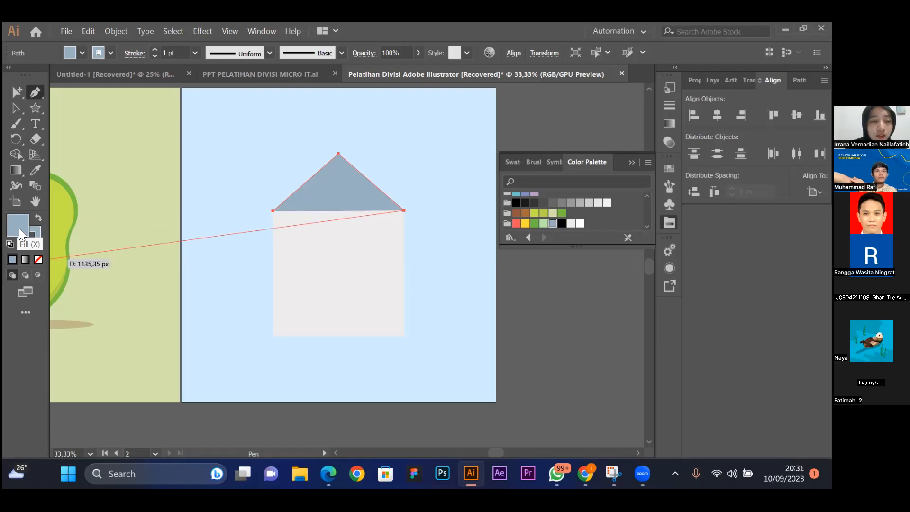
click(39, 260)
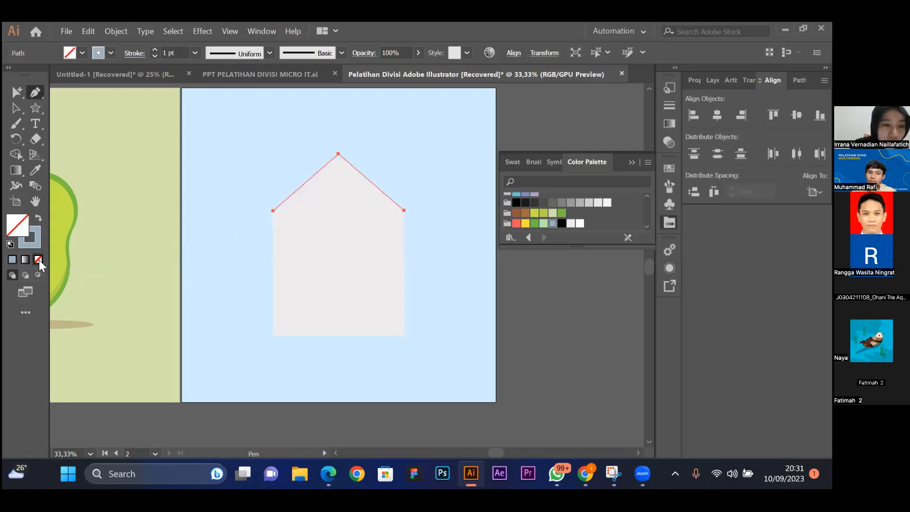
click(16, 106)
click(462, 160)
click(374, 186)
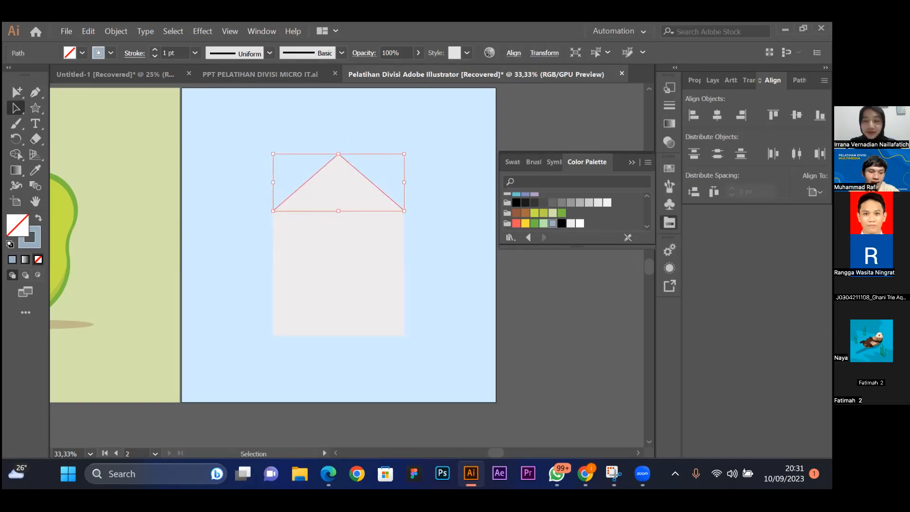
click(450, 303)
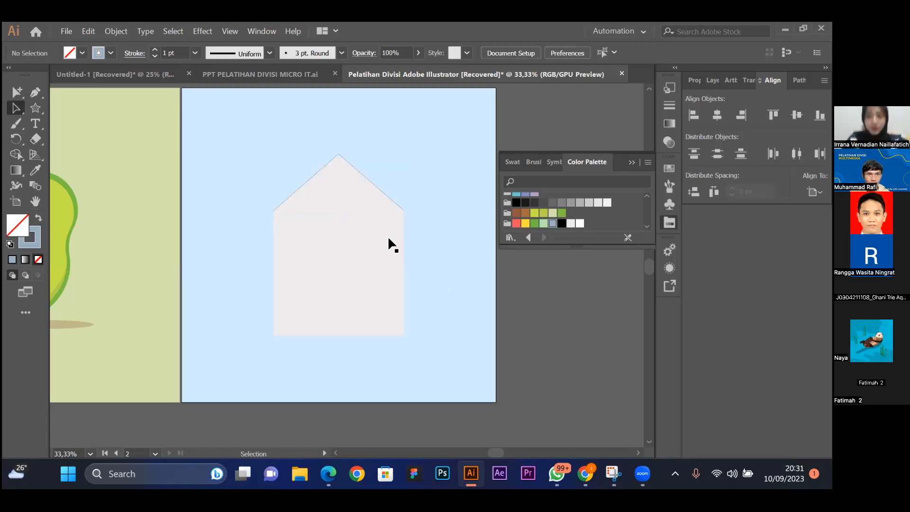
click(368, 180)
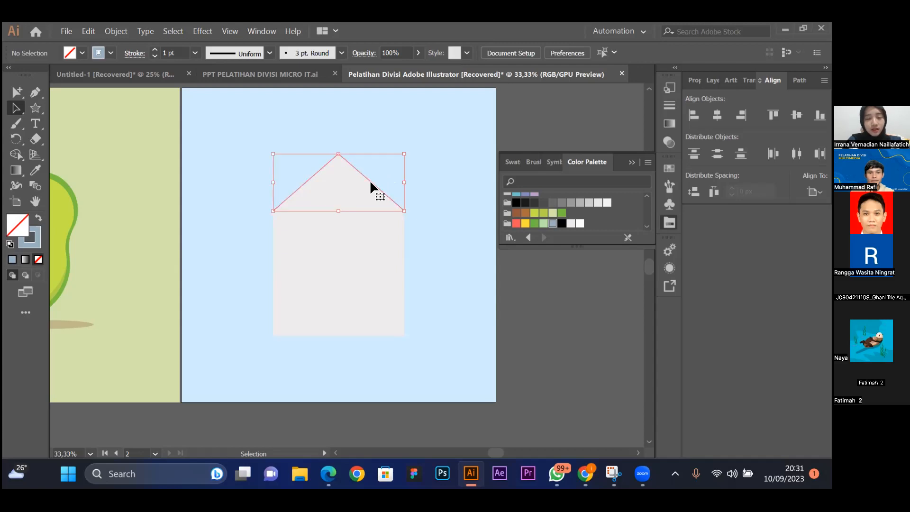
click(631, 163)
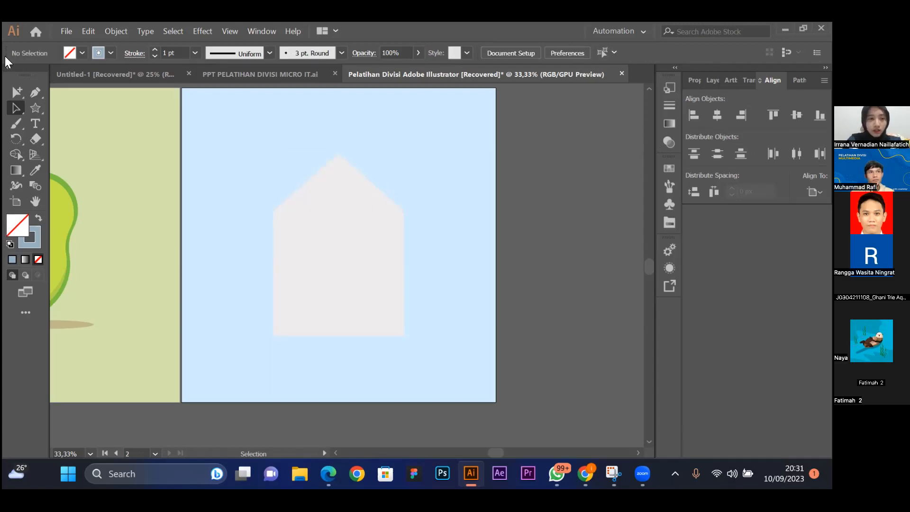
Draw an open roof path with the Pen tool along the house's outline, from left eave to peak to right eave.
click(36, 93)
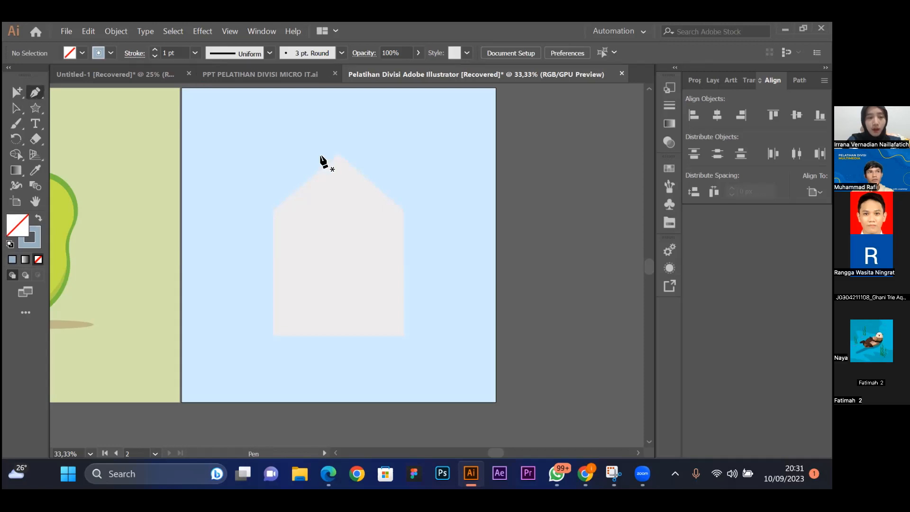
click(273, 211)
click(273, 210)
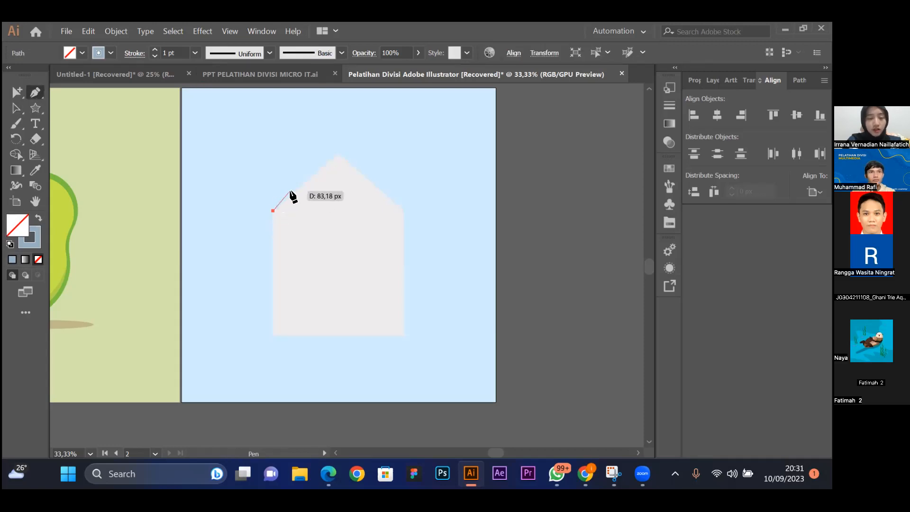
click(338, 154)
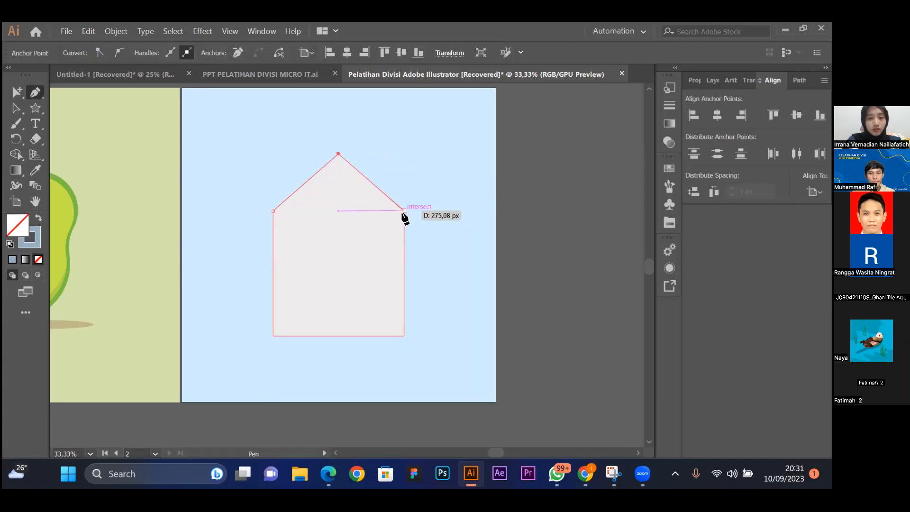
click(403, 209)
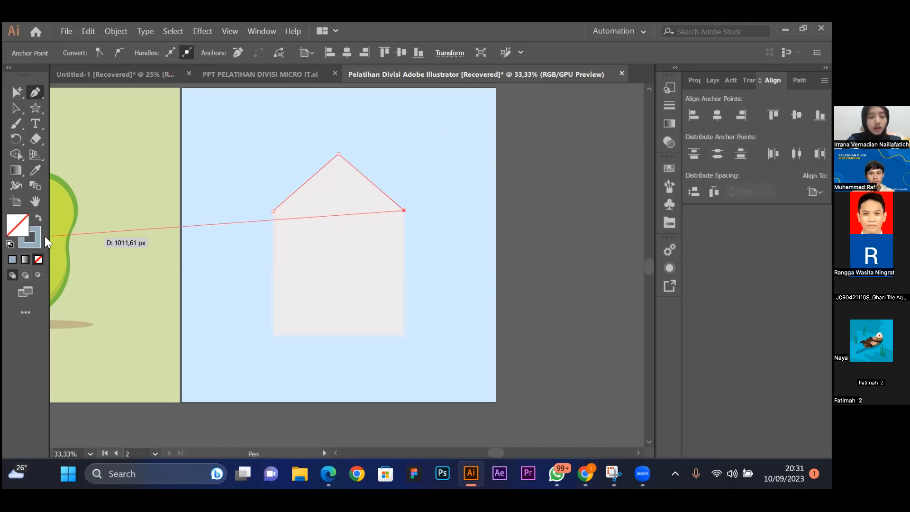
Set the new roof line's stroke weight to 40 pt and deselect it.
click(15, 108)
click(693, 85)
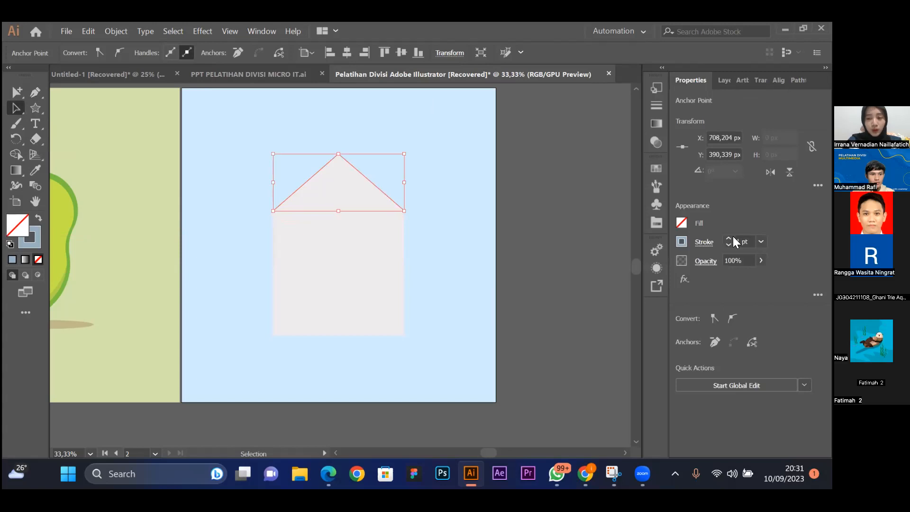
drag(728, 237, 728, 246)
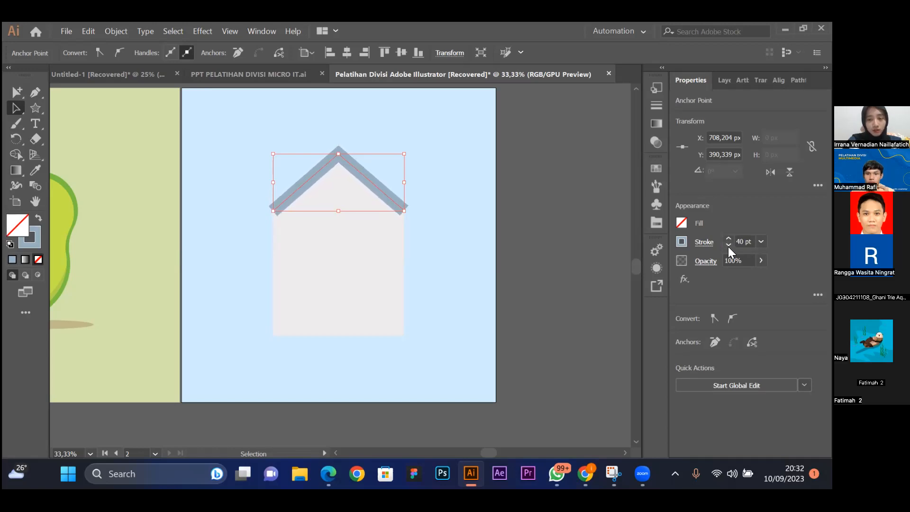
click(377, 203)
click(432, 178)
click(388, 197)
click(448, 170)
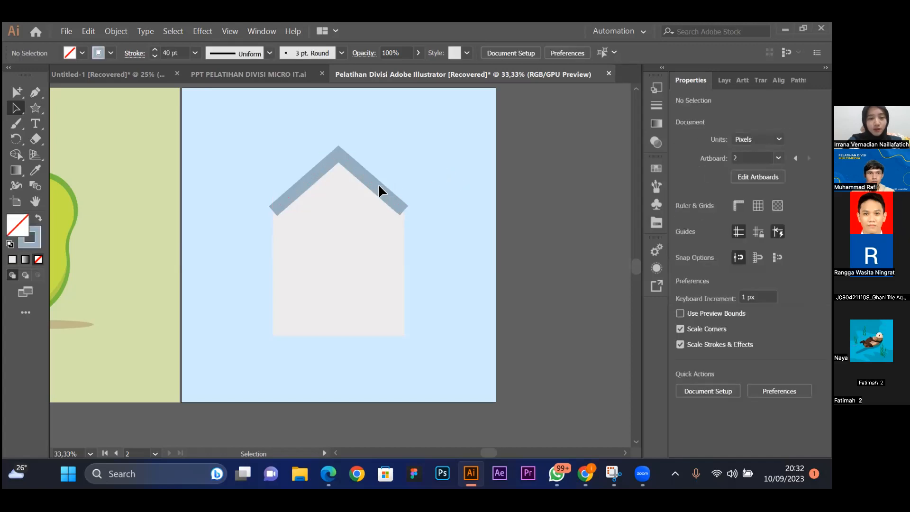
Examine the roof line up close and check its stroke color values.
alt+click(374, 186)
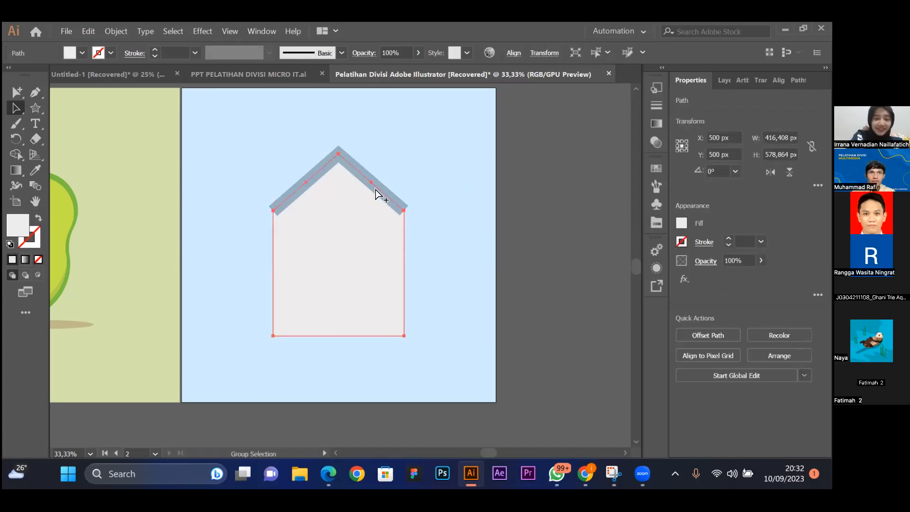
key(ctrl+equal)
click(500, 141)
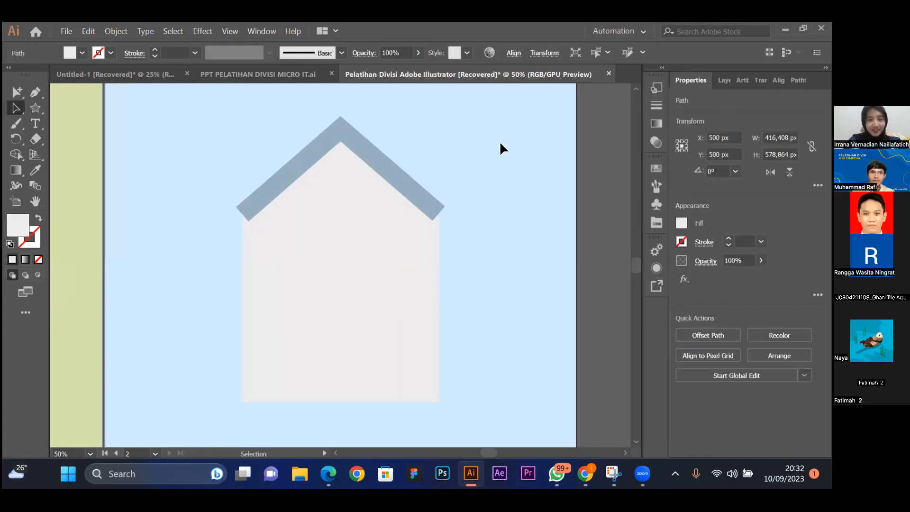
click(347, 132)
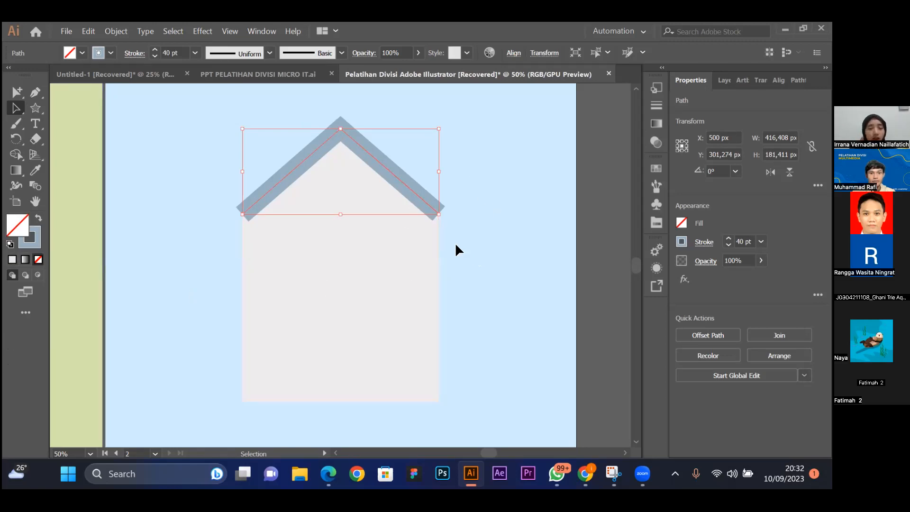
click(491, 217)
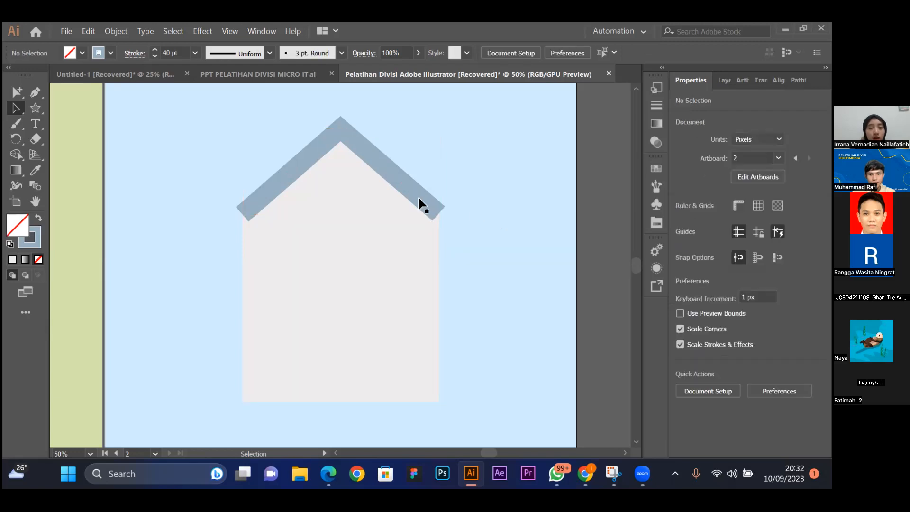
click(419, 194)
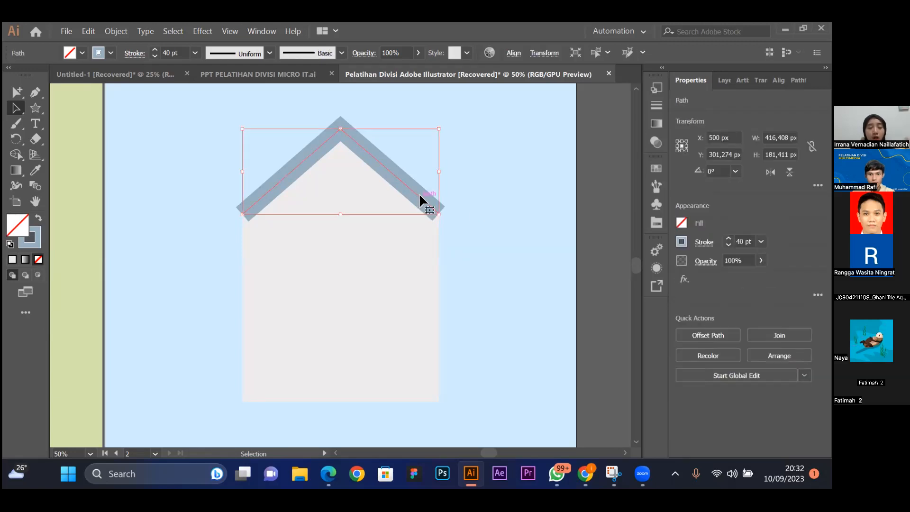
click(40, 249)
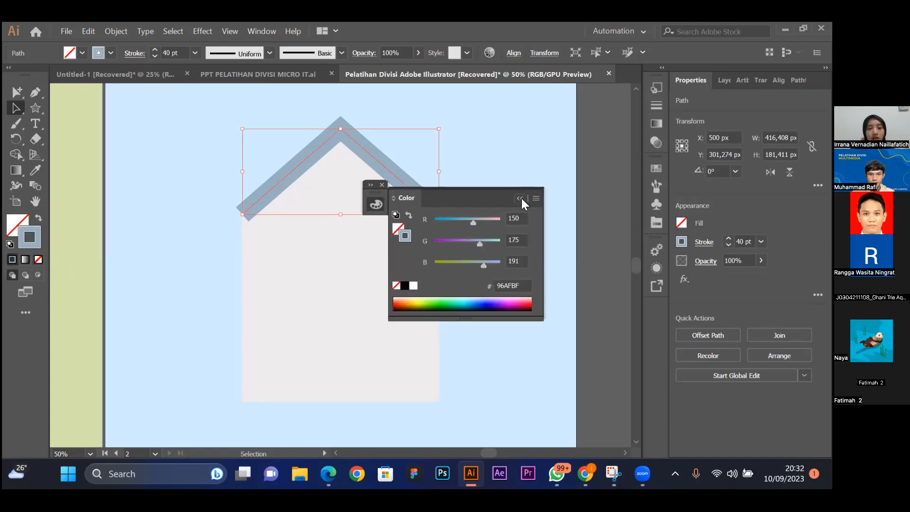
double_click(522, 198)
click(382, 184)
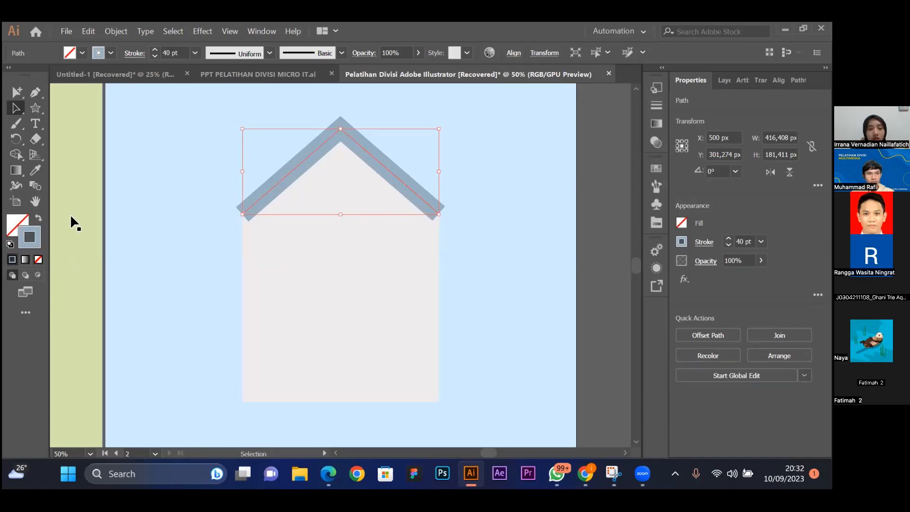
Try green, light green and yellow palette swatches on the roof's stroke, restore the blue-gray swatch, and deselect.
click(657, 224)
click(549, 213)
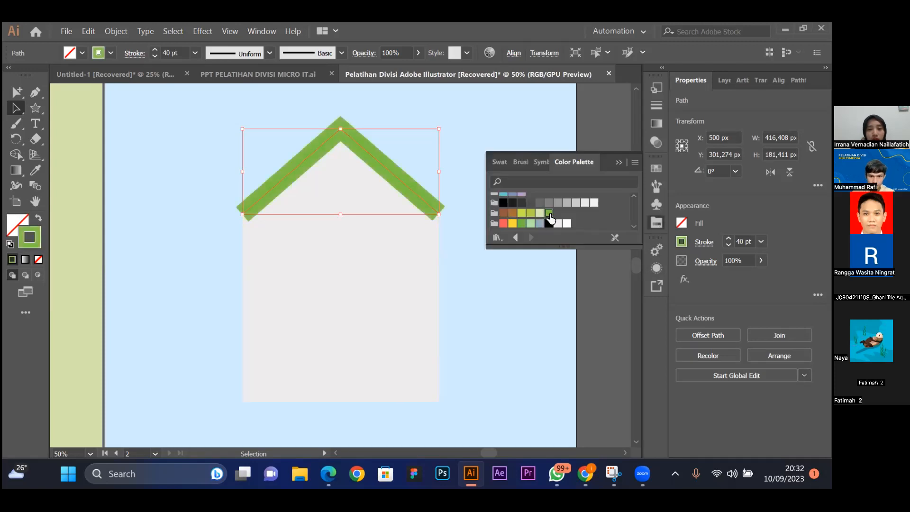
click(539, 224)
click(530, 224)
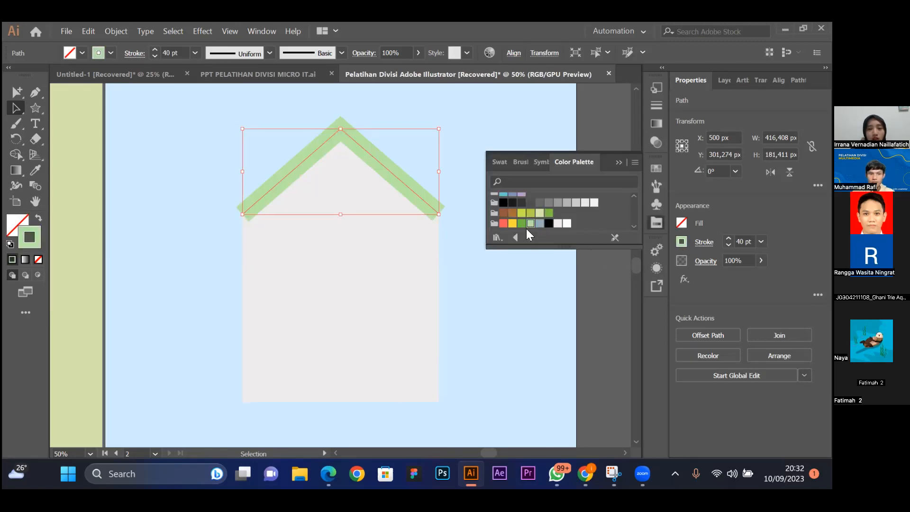
click(521, 223)
click(512, 223)
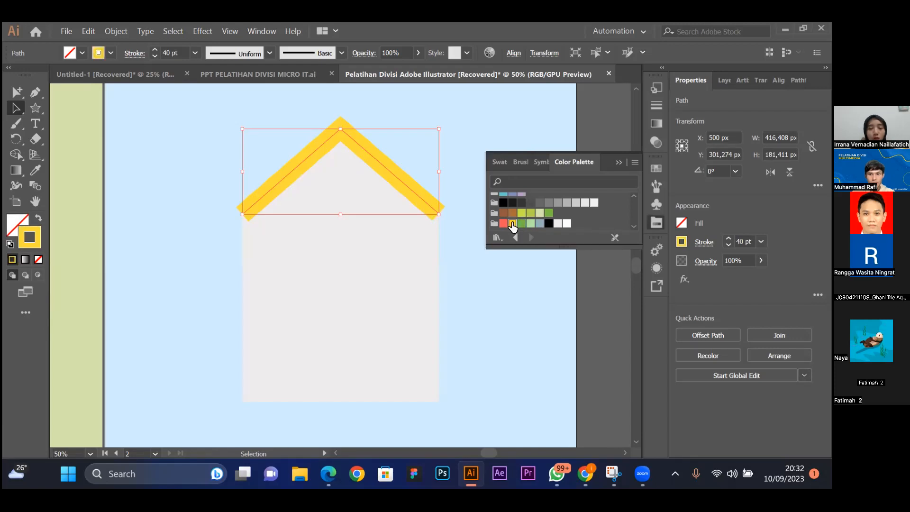
click(539, 223)
click(616, 162)
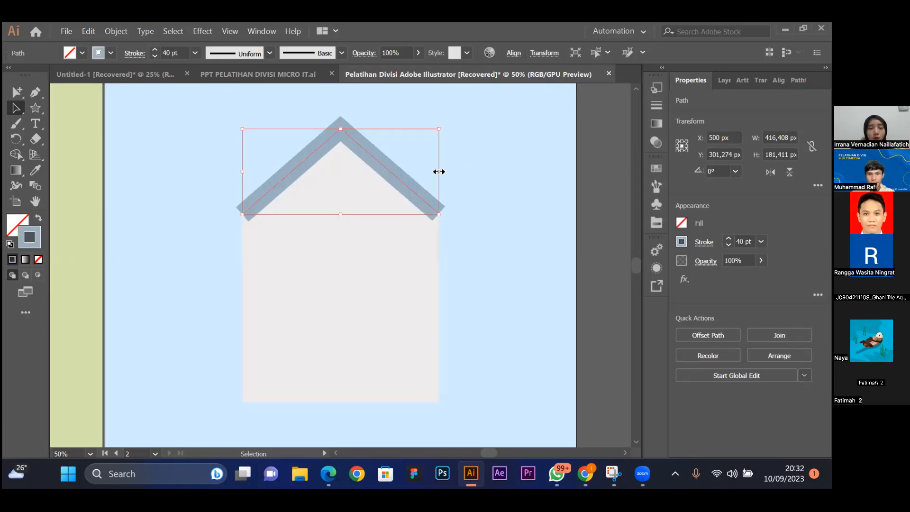
click(415, 183)
click(398, 186)
click(470, 170)
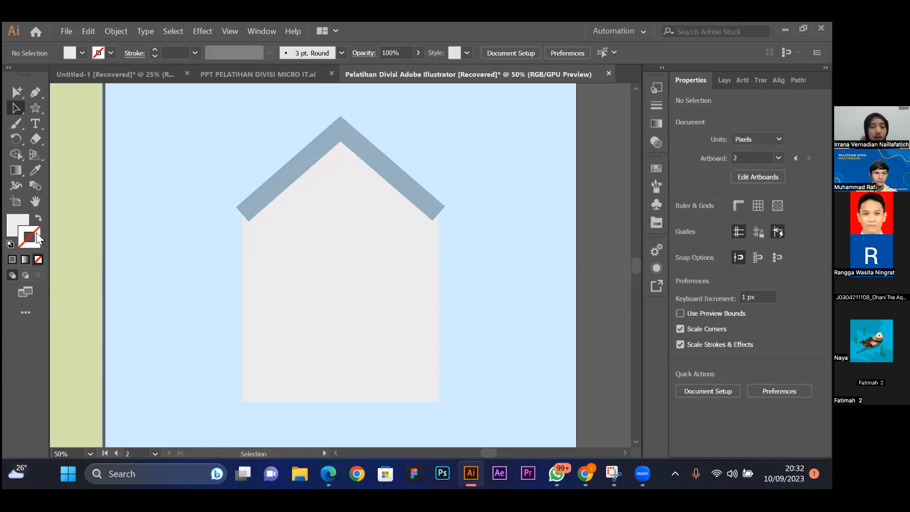
Compare the drawn roof with the reference house's roof in the Untitled-1 document, and return to the Pelatihan Divisi Adobe Illustrator document.
click(290, 169)
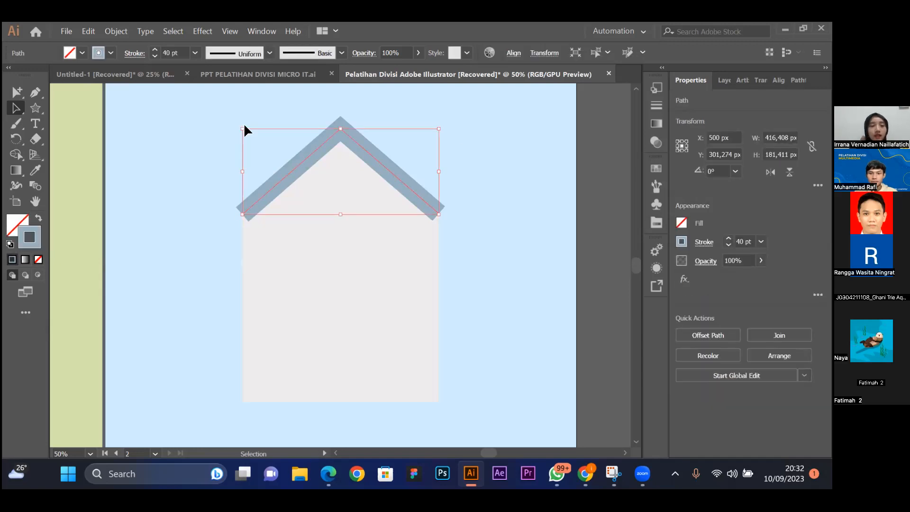
click(144, 78)
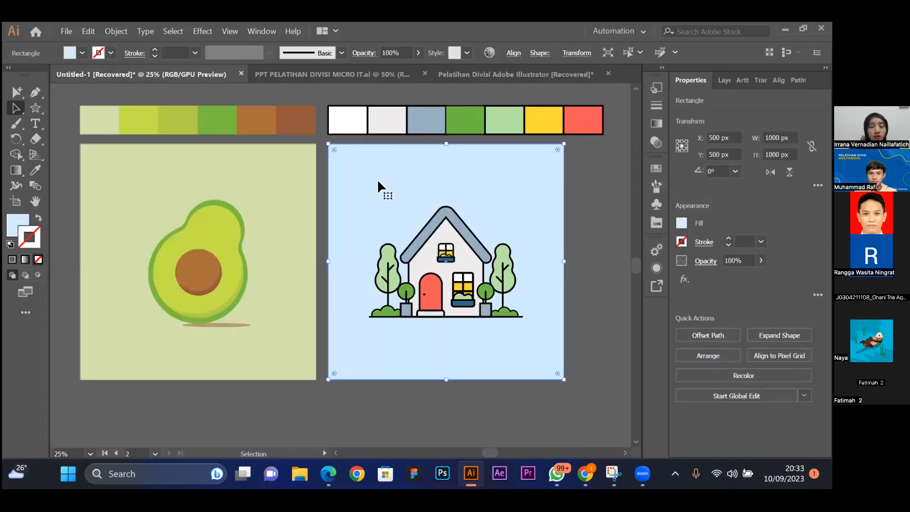
click(462, 227)
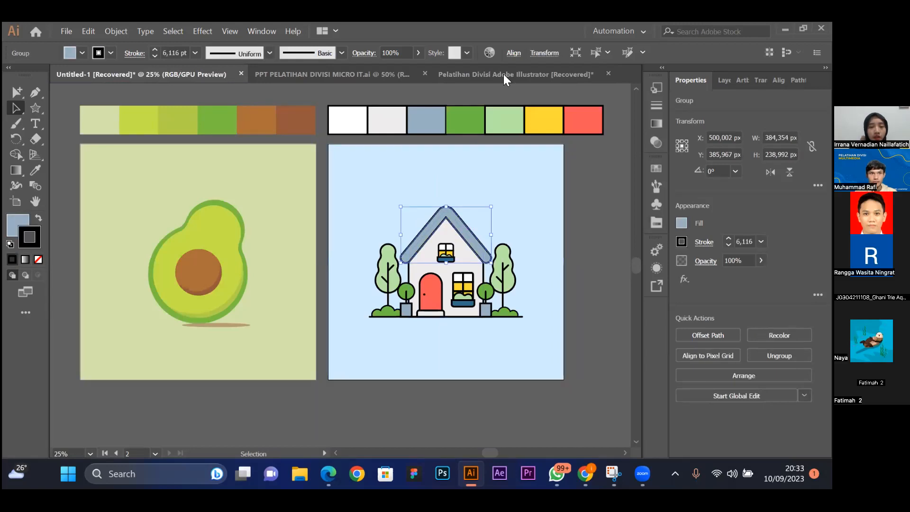
click(518, 77)
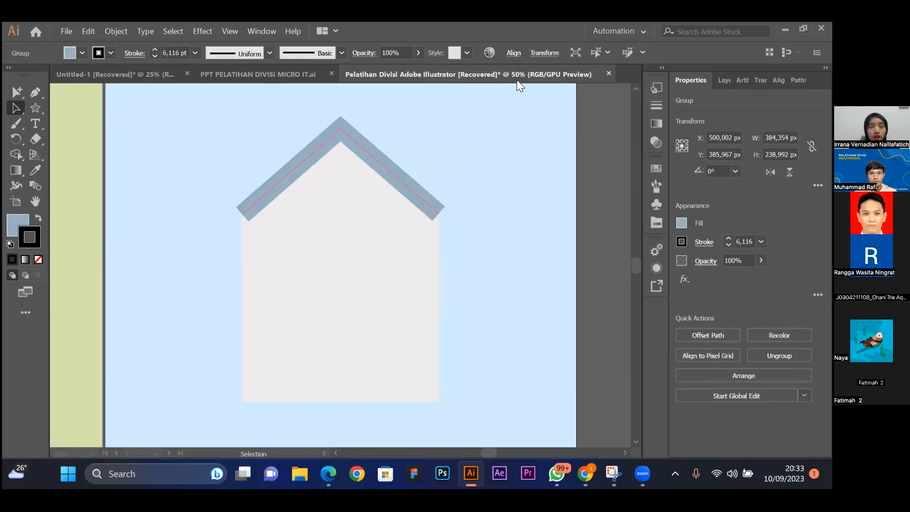
Give the roof line's stroke round caps at its ends.
click(488, 169)
click(406, 186)
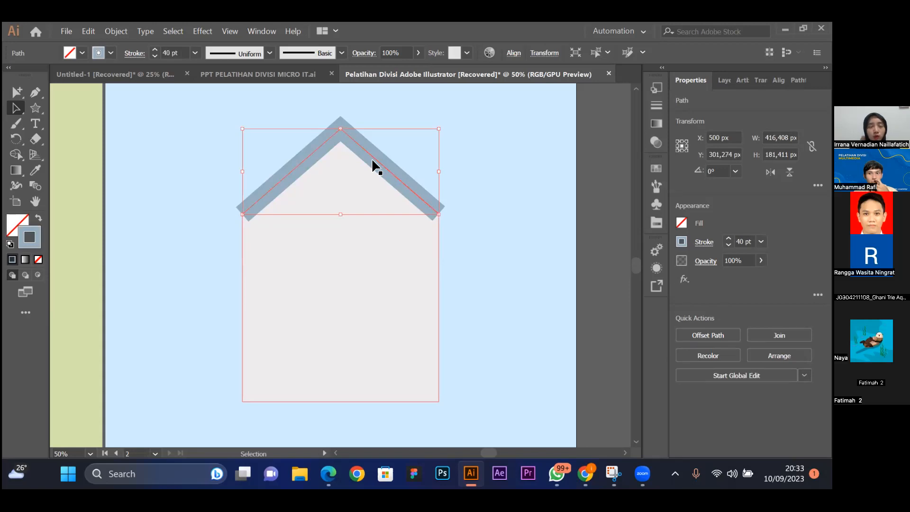
click(458, 144)
click(392, 177)
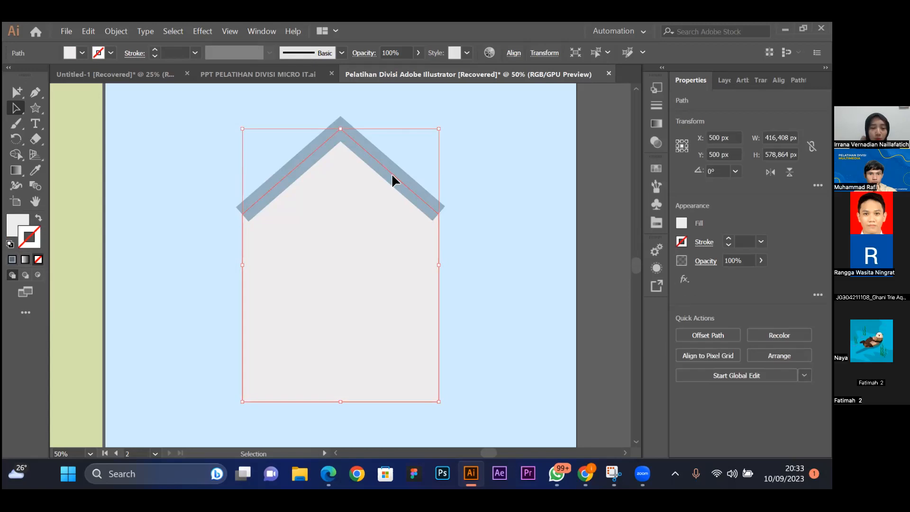
click(462, 169)
click(392, 174)
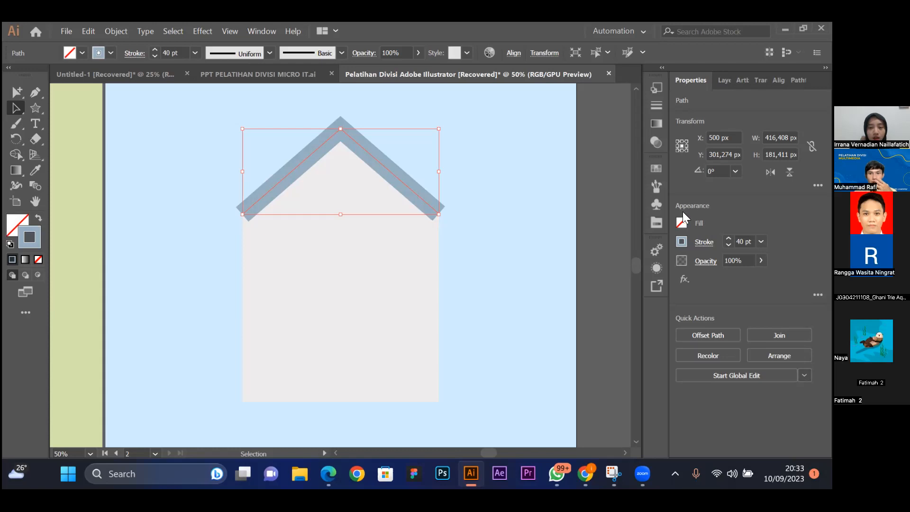
click(704, 242)
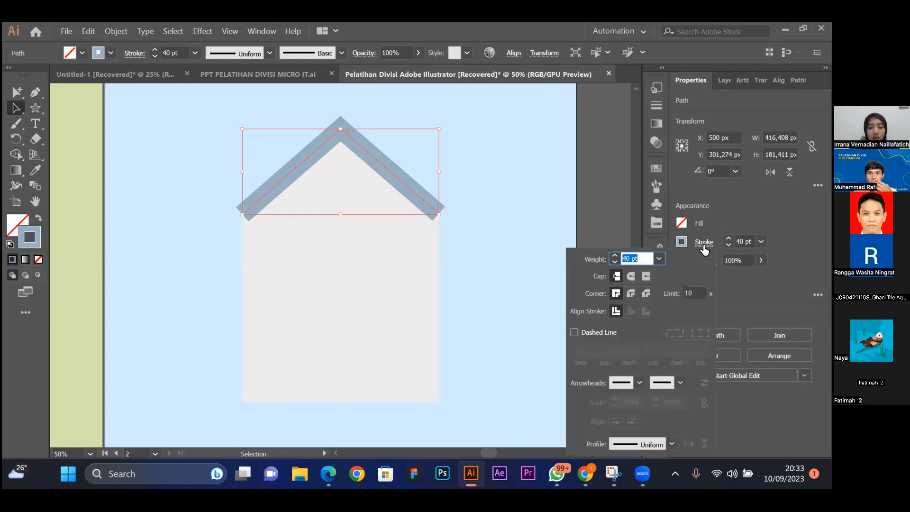
click(630, 277)
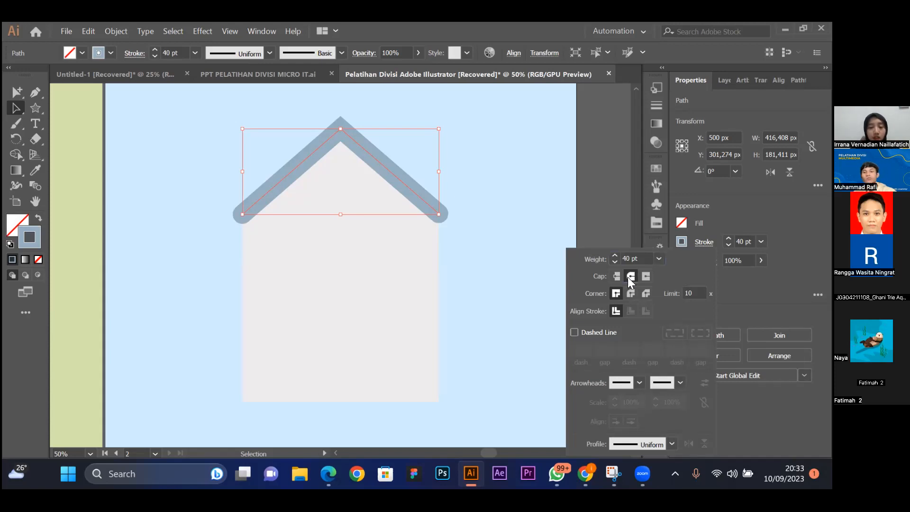
click(474, 185)
Try the Arrow 7 and Arrow 8 arrowheads at the start of the roof line, and reset the arrowhead to none.
click(415, 190)
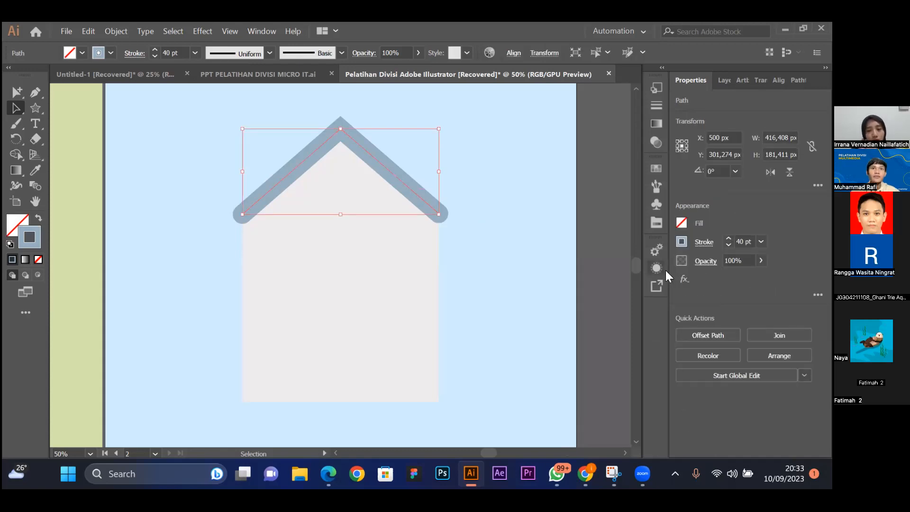
click(703, 242)
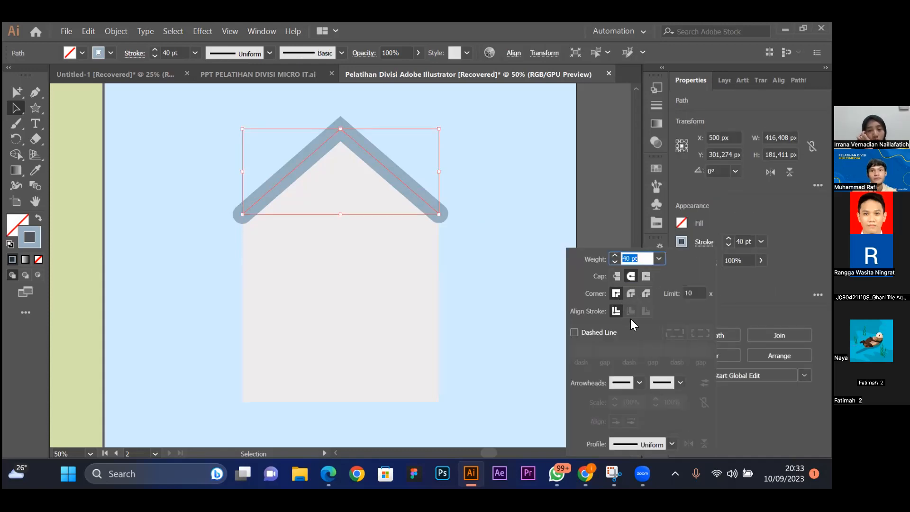
click(639, 382)
click(569, 340)
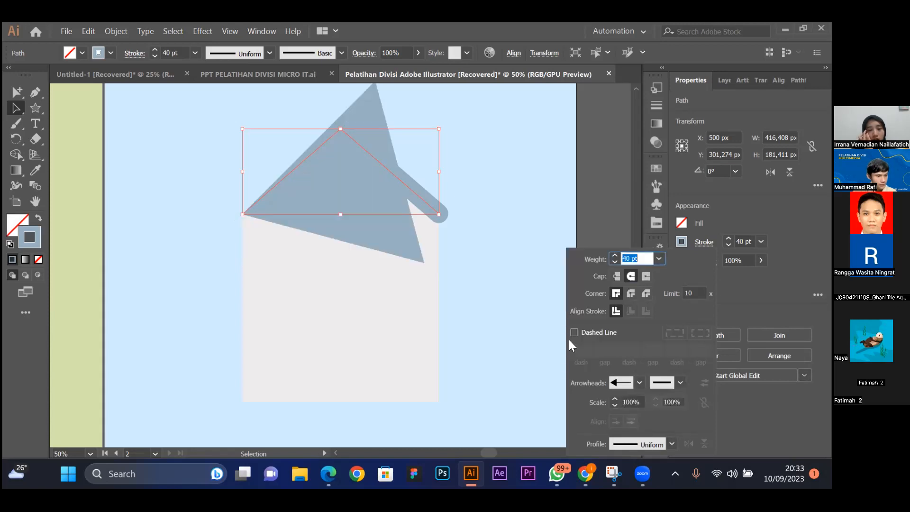
click(640, 381)
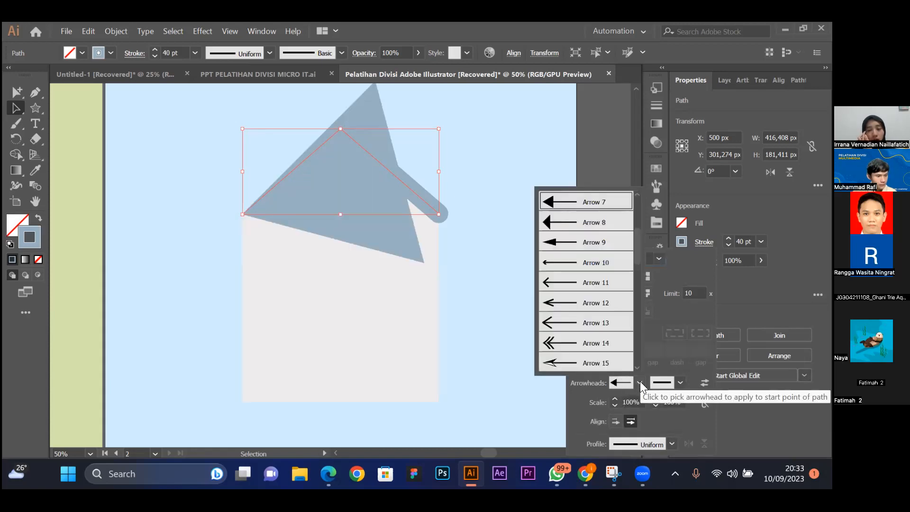
click(586, 230)
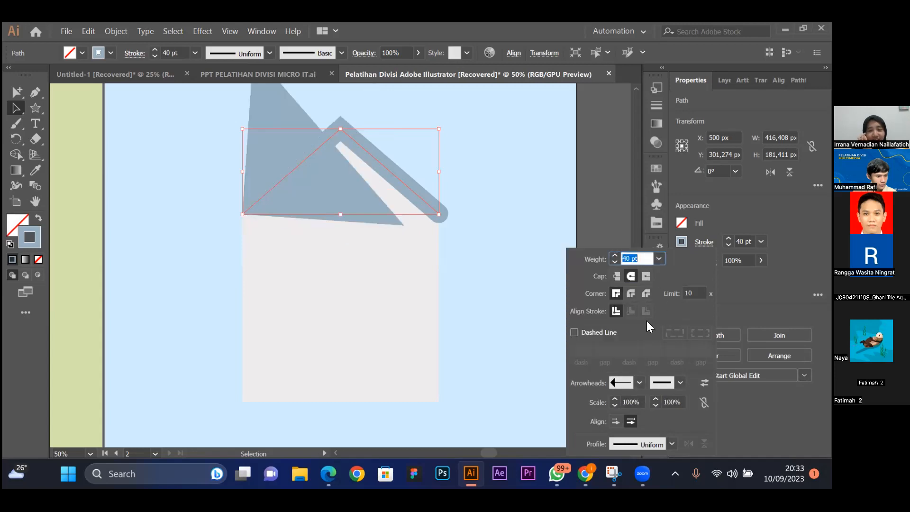
click(638, 382)
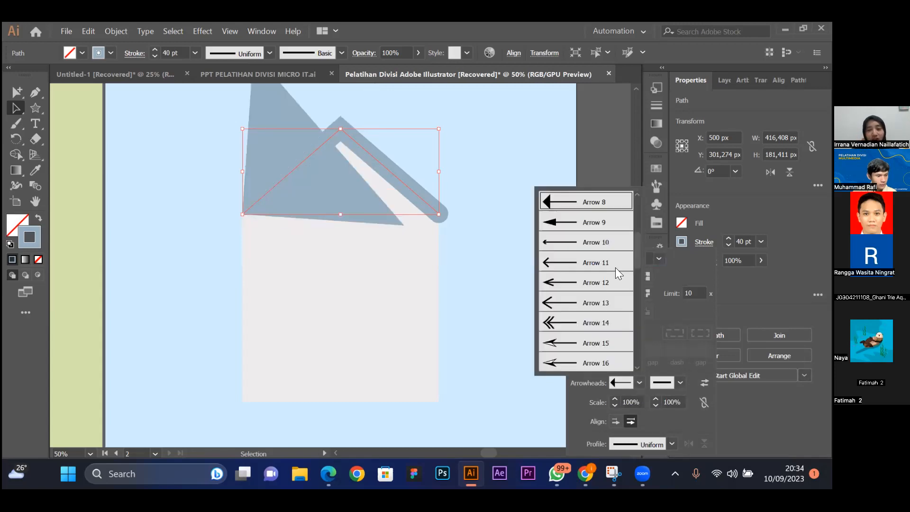
click(595, 202)
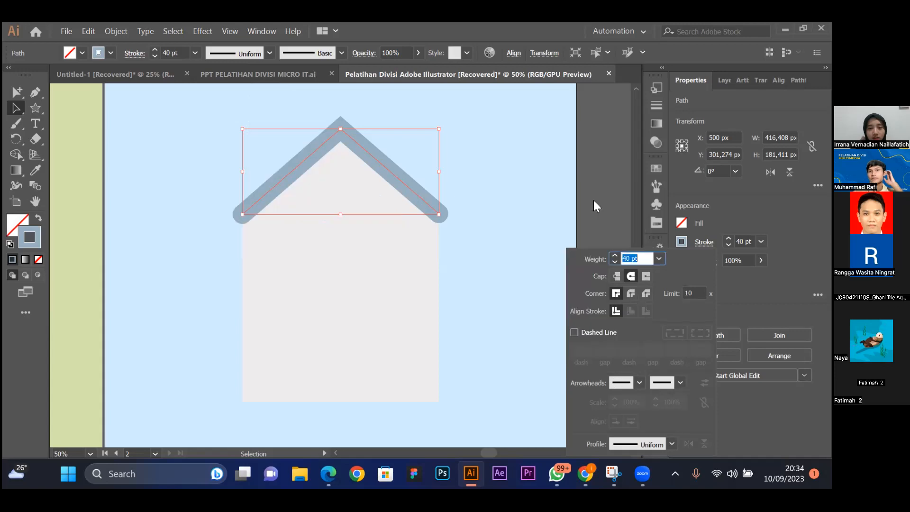
click(521, 180)
click(439, 181)
click(406, 184)
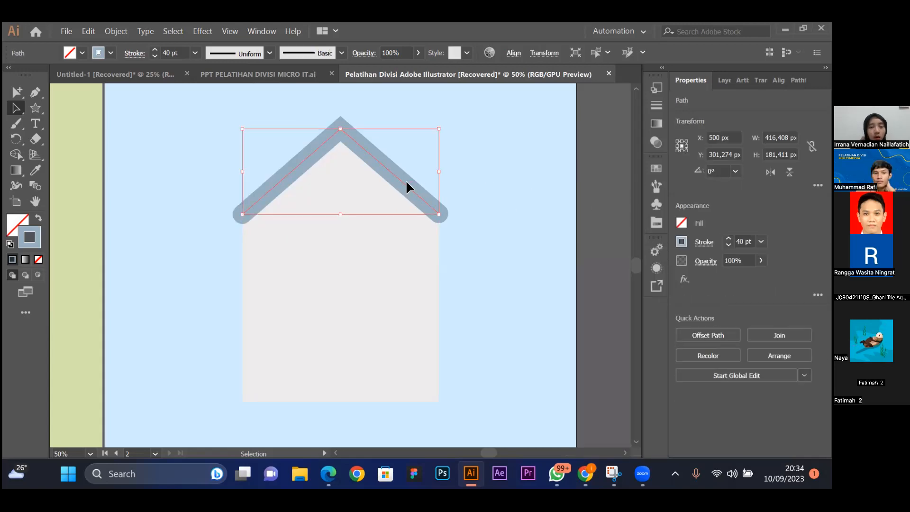
click(484, 165)
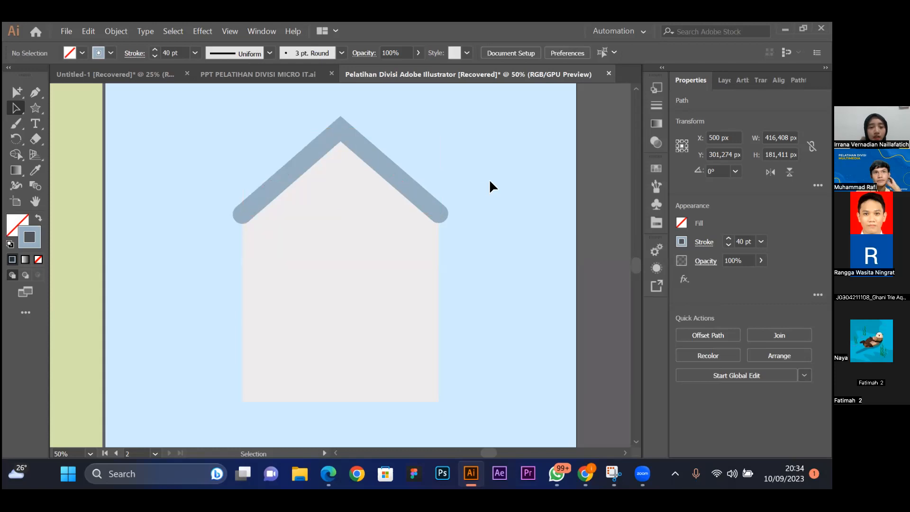
scroll(490, 181, down, 1)
scroll(490, 181, up, 1)
Increase the roof line's stroke weight to 50 pt and deselect it.
click(411, 191)
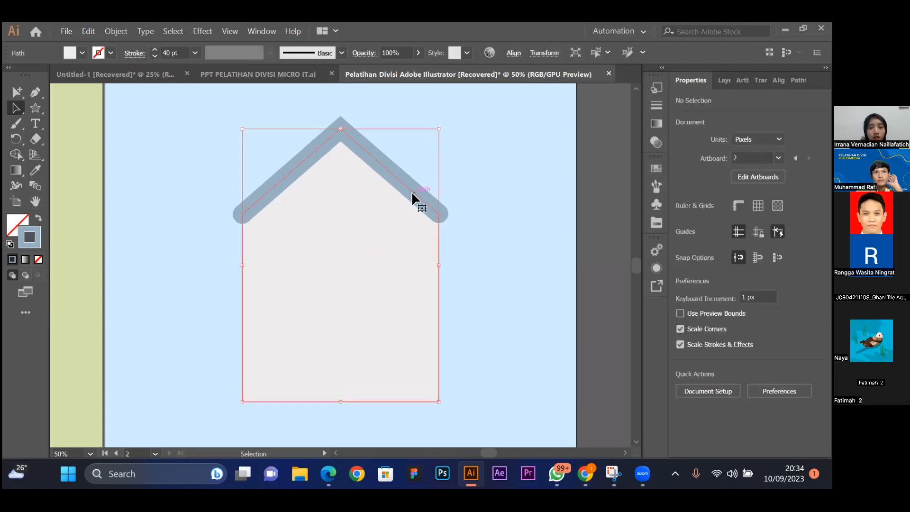
click(434, 189)
click(415, 193)
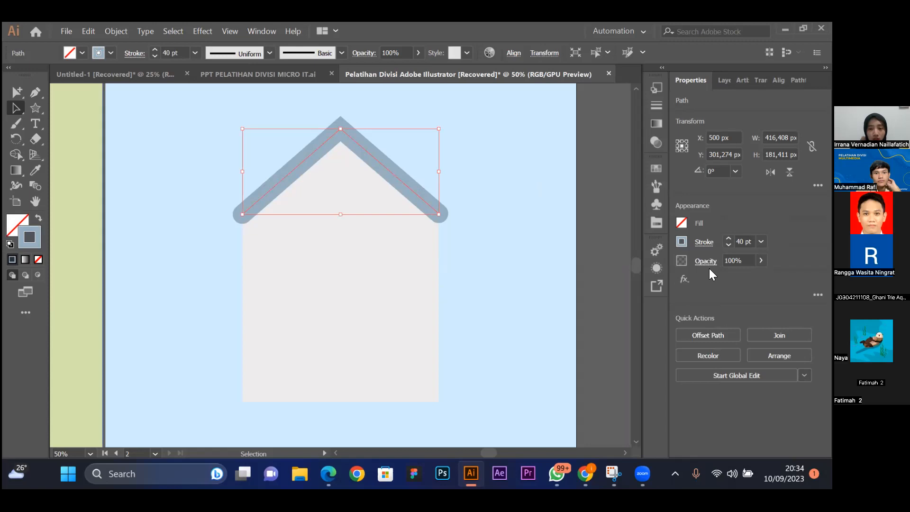
click(725, 240)
click(725, 240)
click(725, 240)
click(725, 240)
click(725, 239)
click(724, 239)
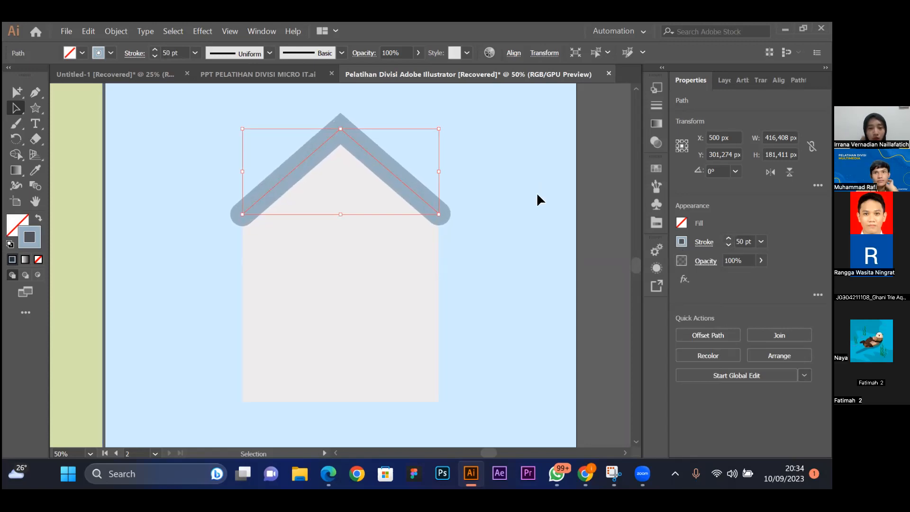
click(539, 198)
scroll(541, 208, up, 1)
click(411, 198)
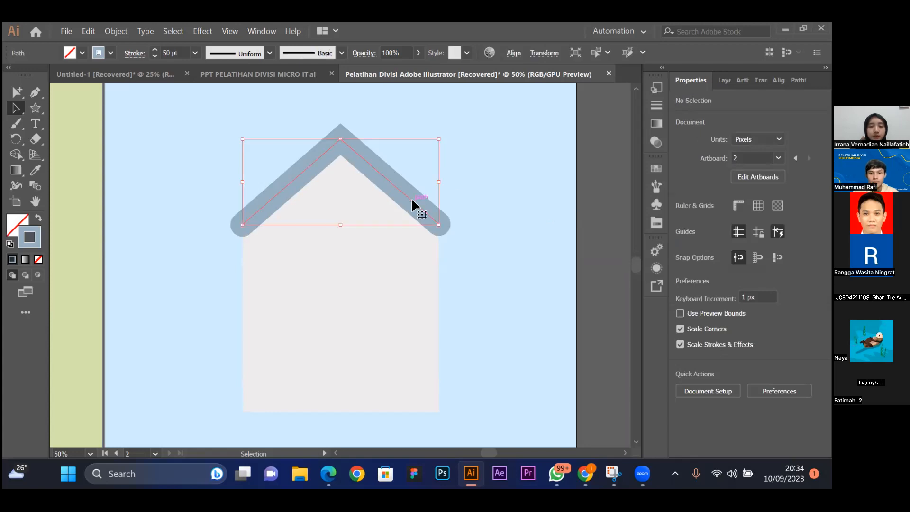
click(514, 175)
click(402, 195)
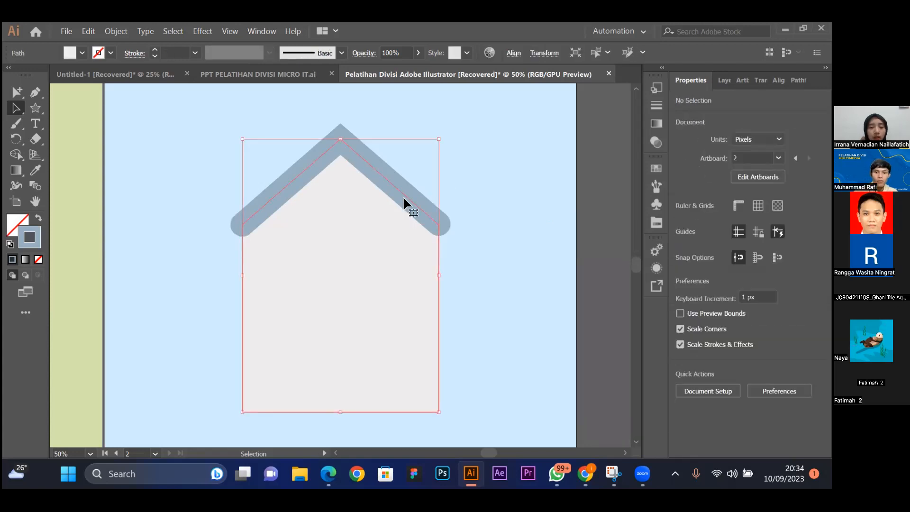
click(478, 178)
click(406, 195)
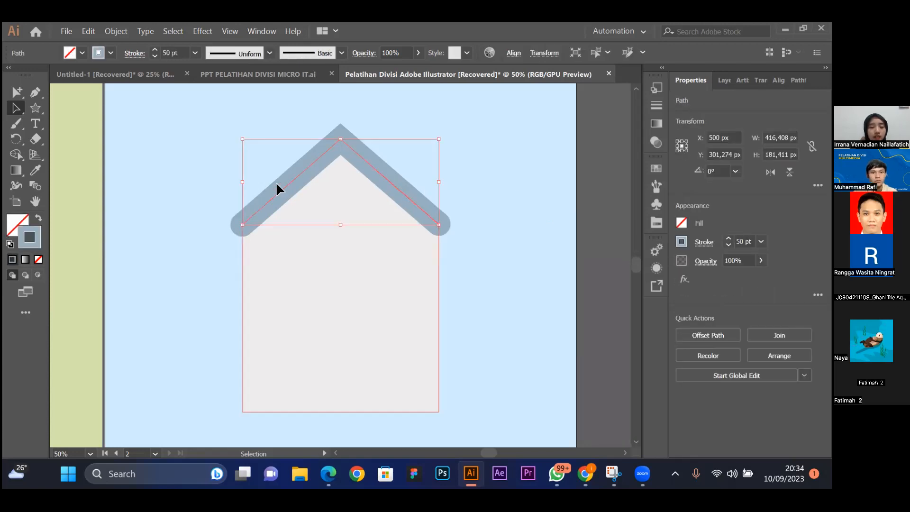
click(448, 181)
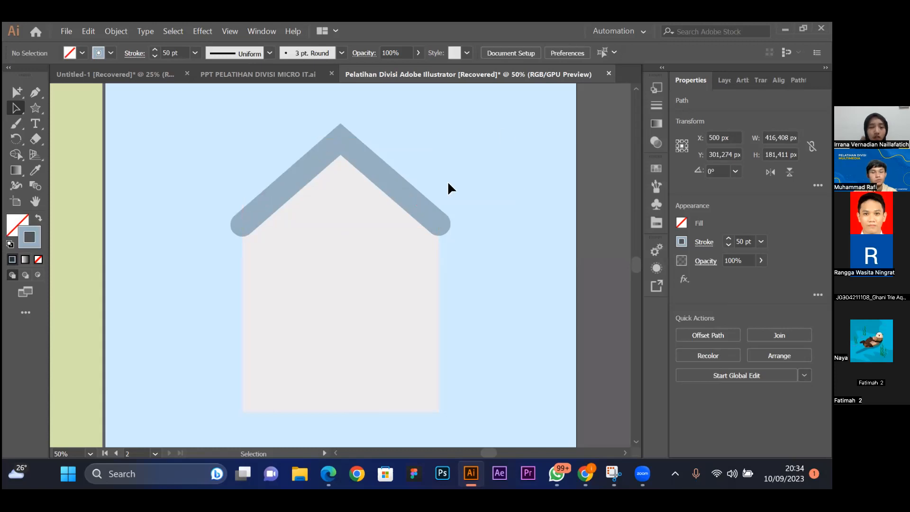
Expand the roof line's fill and stroke into an outlined shape.
click(384, 174)
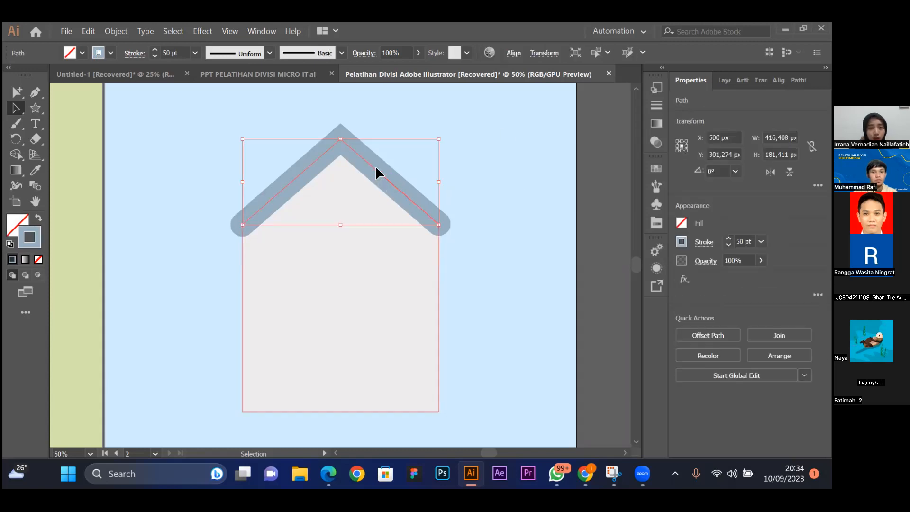
click(118, 31)
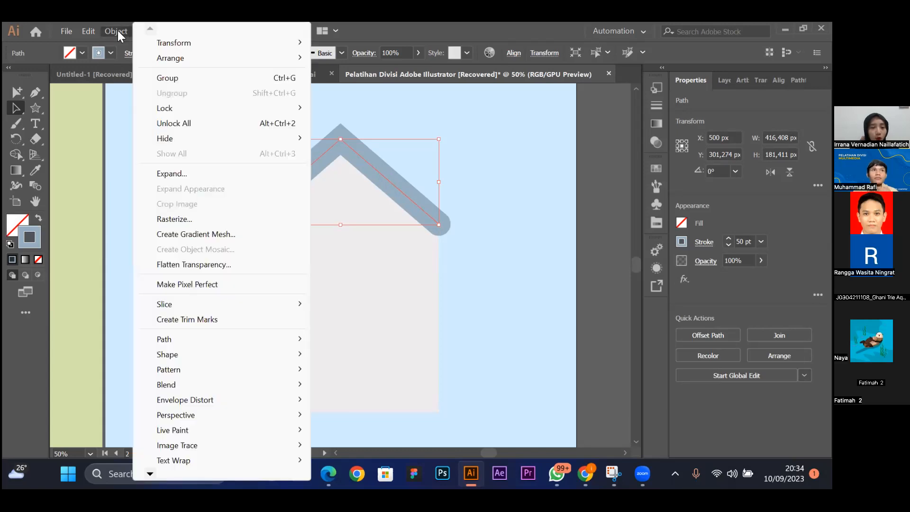
click(119, 30)
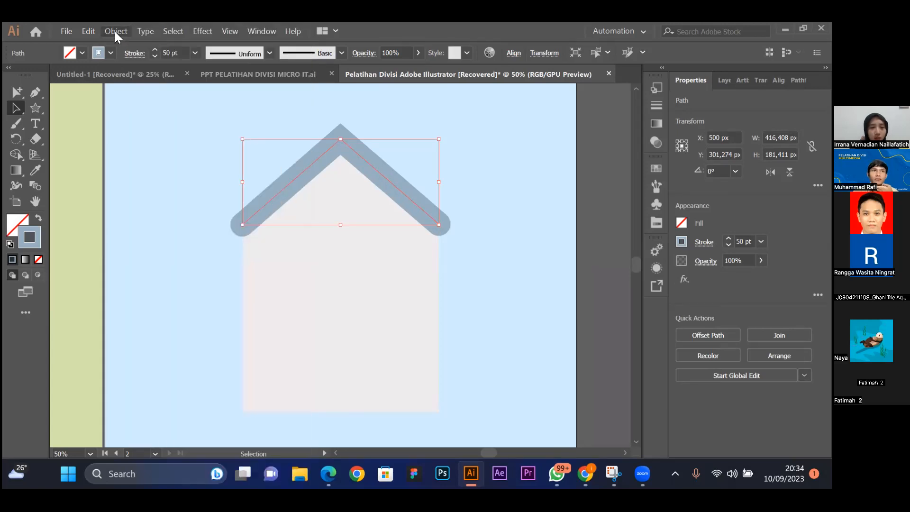
click(112, 30)
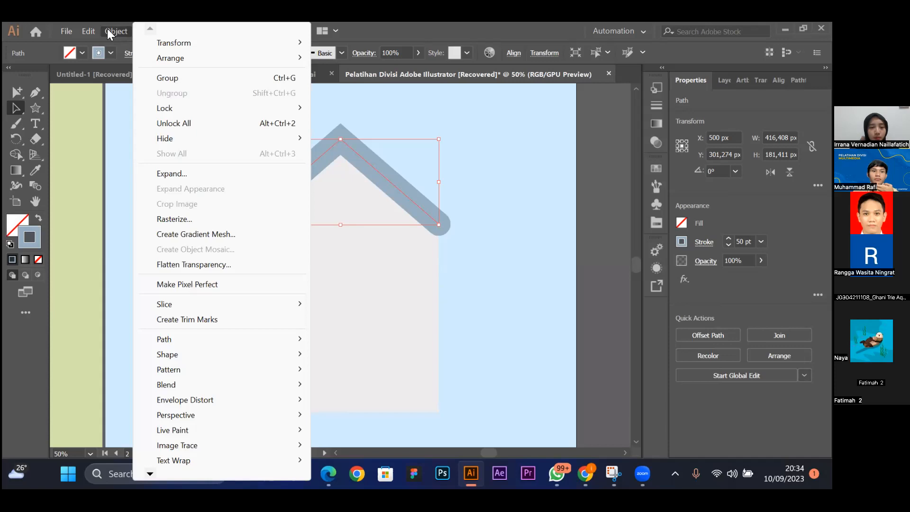
click(181, 173)
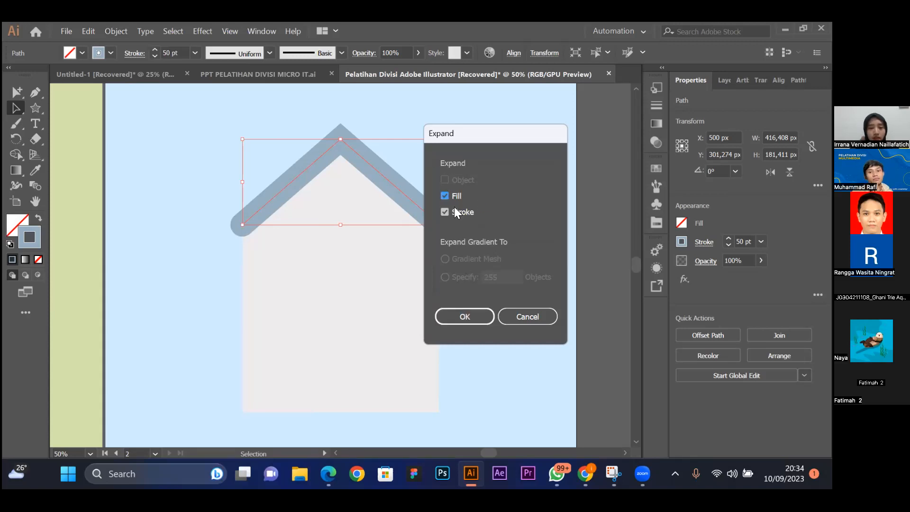
click(469, 313)
Try moving the expanded roof upward off the house, undo the move, and reselect the roof.
click(494, 206)
click(413, 194)
click(475, 178)
drag(408, 199, 404, 155)
key(ctrl+z)
click(494, 192)
click(401, 192)
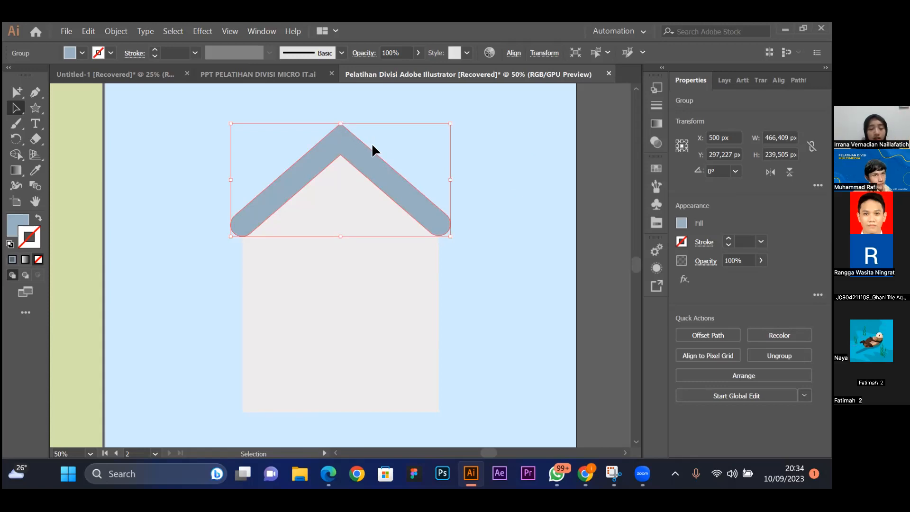
Examine the expanded roof's outline around its peak up close, and check the whole roof shape.
key(ctrl+=)
key(ctrl+=)
key(ctrl+=)
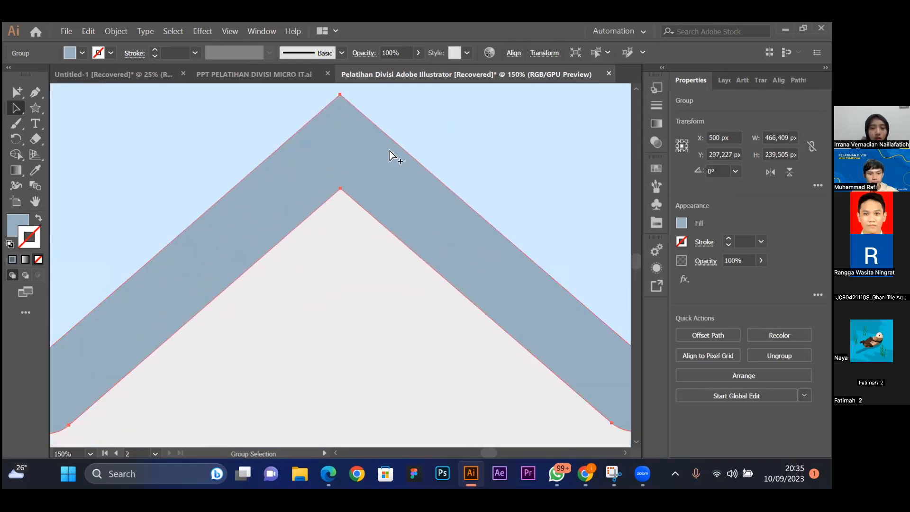
key(ctrl+minus)
key(ctrl+minus)
key(ctrl+minus)
click(416, 223)
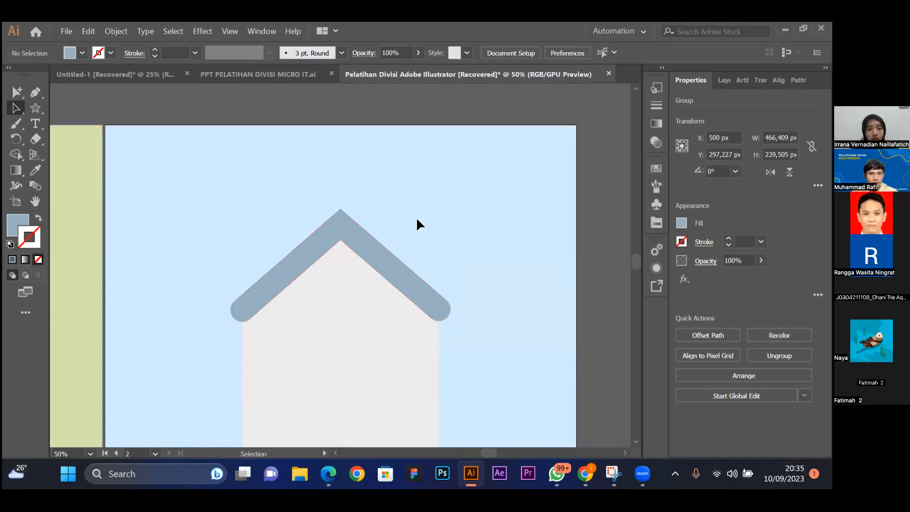
click(370, 250)
scroll(450, 228, down, 3)
key(v)
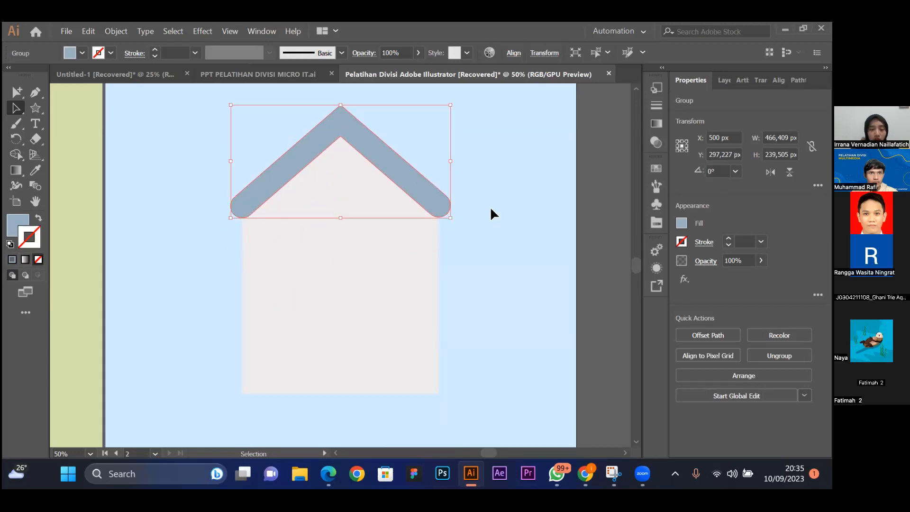
scroll(491, 209, up, 3)
scroll(491, 209, left, 3)
scroll(490, 209, right, 3)
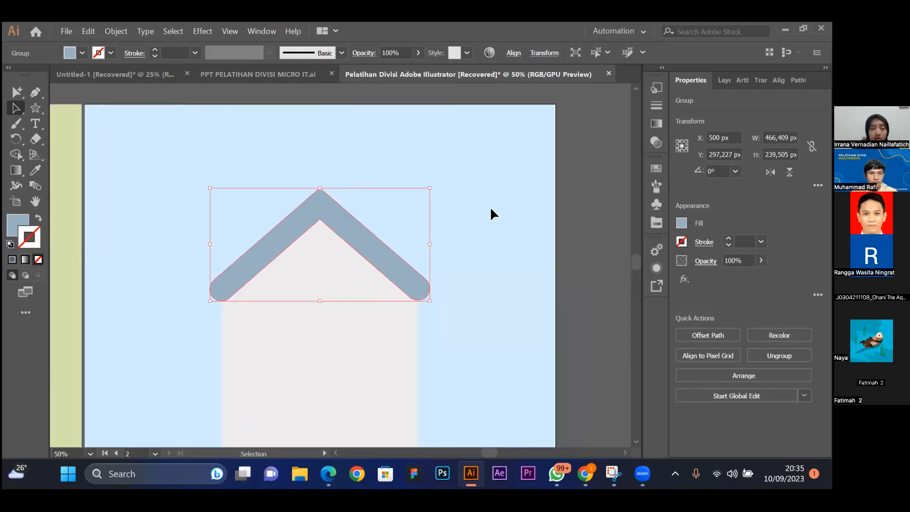
scroll(491, 209, left, 2)
scroll(490, 209, down, 2)
scroll(490, 209, up, 2)
scroll(490, 209, right, 2)
click(491, 207)
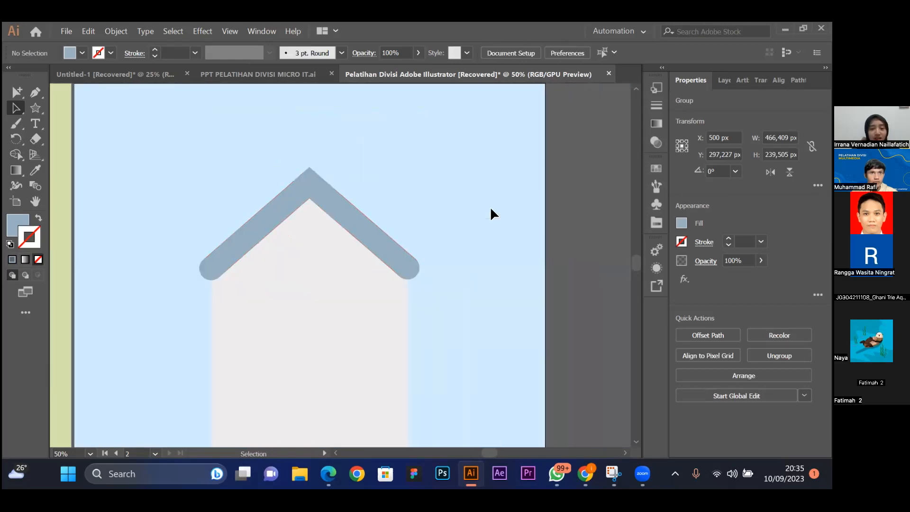
scroll(490, 207, down, 1)
scroll(491, 208, left, 1)
click(375, 204)
scroll(502, 195, left, 1)
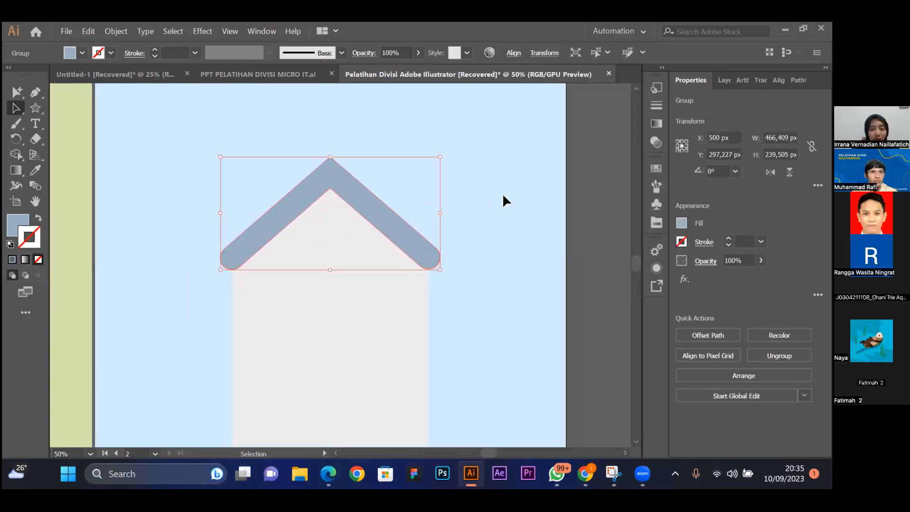
scroll(502, 193, left, 3)
scroll(502, 193, right, 1)
click(524, 194)
click(402, 183)
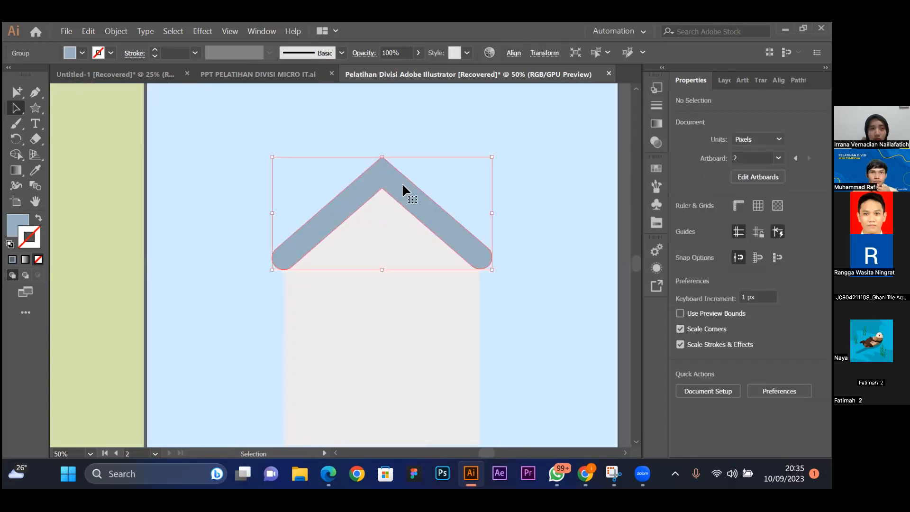
key(a)
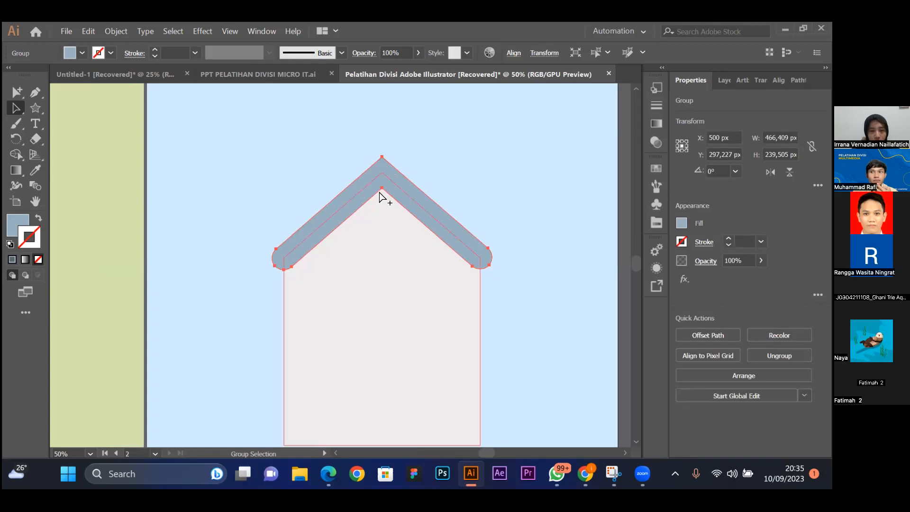
key(ctrl)
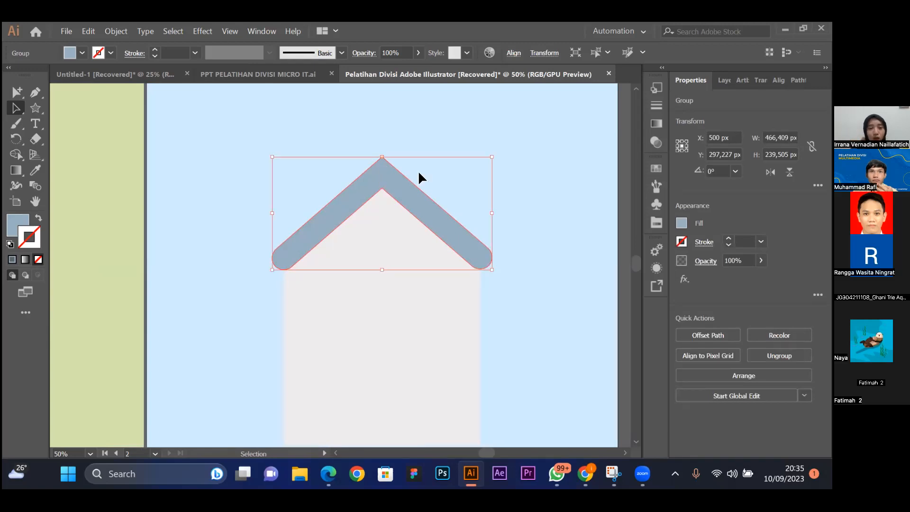
click(550, 183)
key(ctrl+minus)
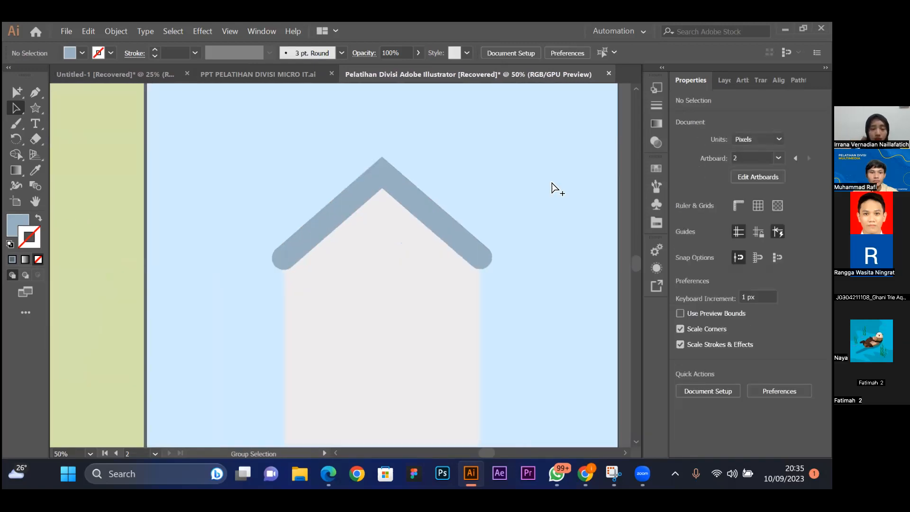
scroll(551, 179, right, 1)
scroll(551, 178, left, 5)
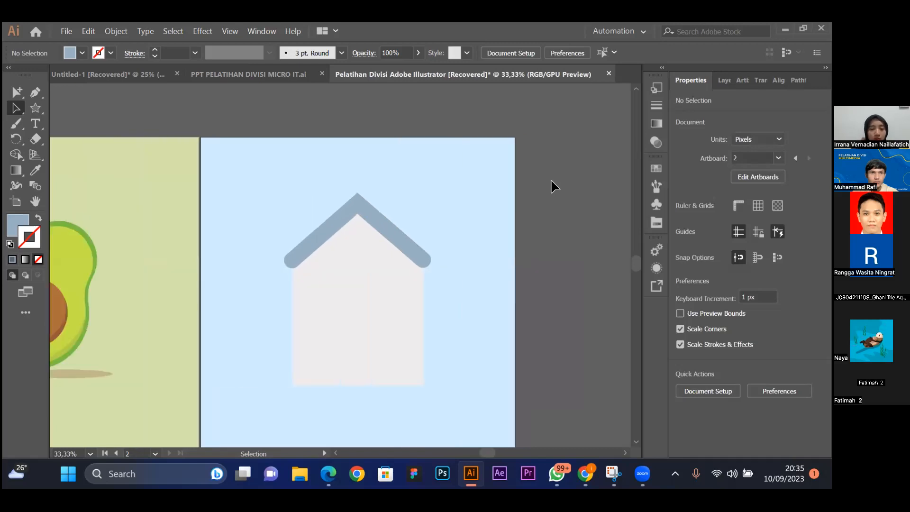
scroll(550, 178, down, 1)
scroll(550, 178, down, 2)
scroll(407, 163, right, 3)
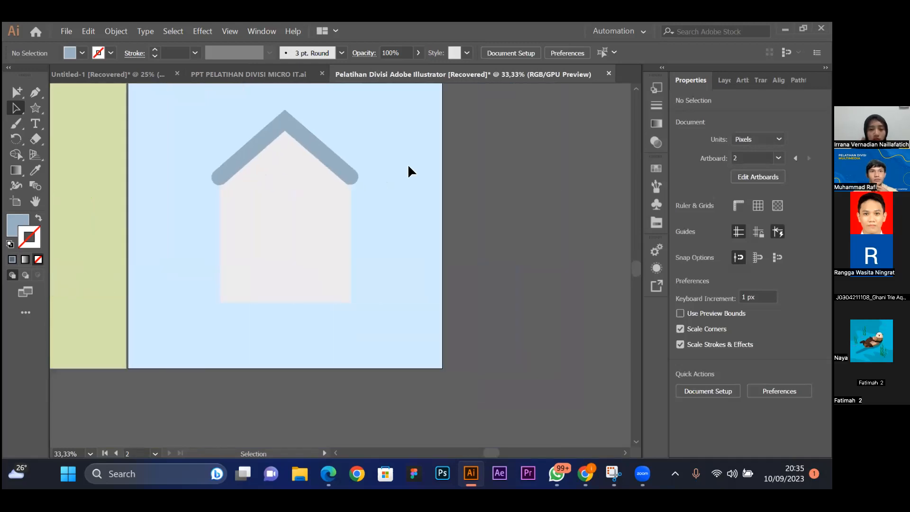
scroll(407, 163, up, 2)
Enlarge the roof group proportionally around its centre to about 497 px wide.
click(328, 227)
scroll(426, 226, left, 1)
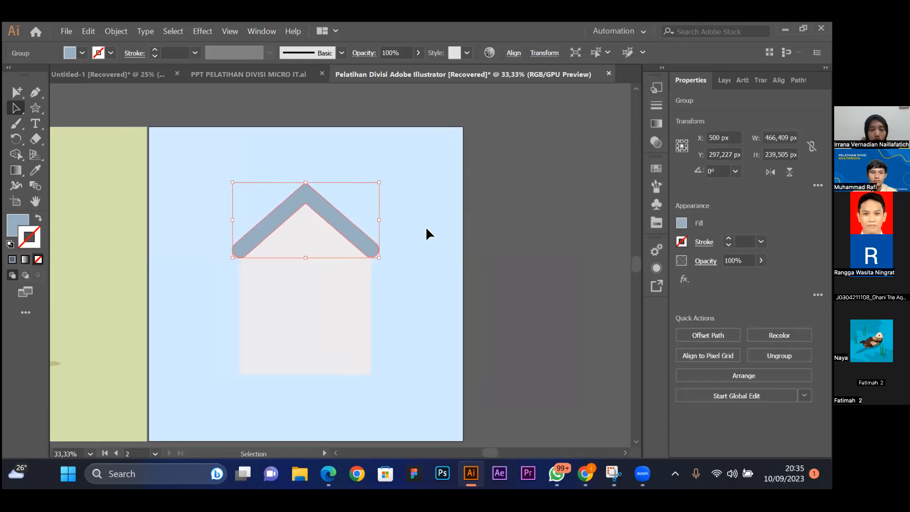
drag(379, 257, 390, 261)
key(ctrl+z)
click(430, 238)
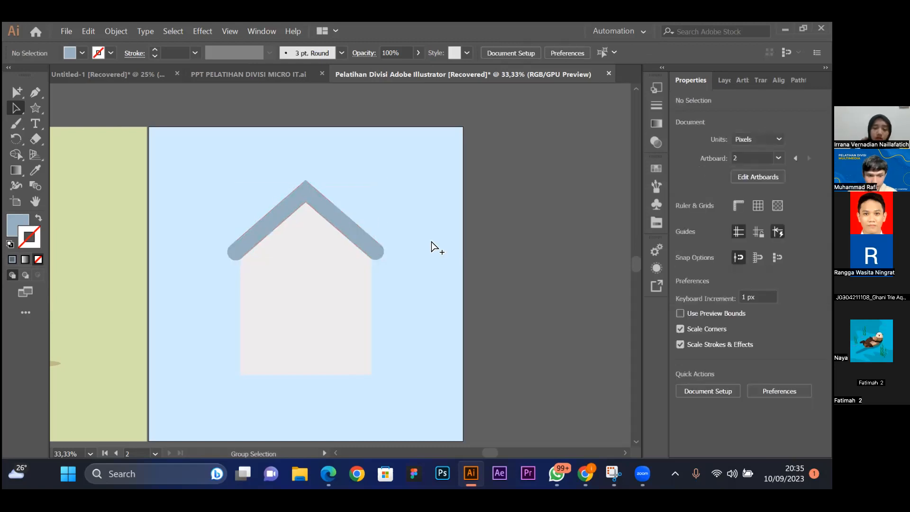
Examine how the enlarged roof fits the house wall, from the gable down to the wall's base.
key(ctrl+equal)
key(ctrl+equal)
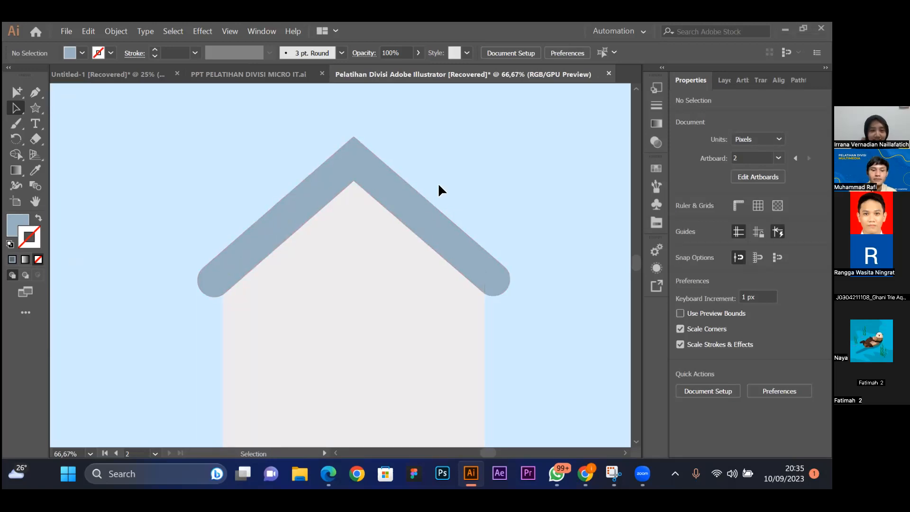
click(347, 266)
scroll(347, 266, down, 3)
scroll(347, 269, down, 3)
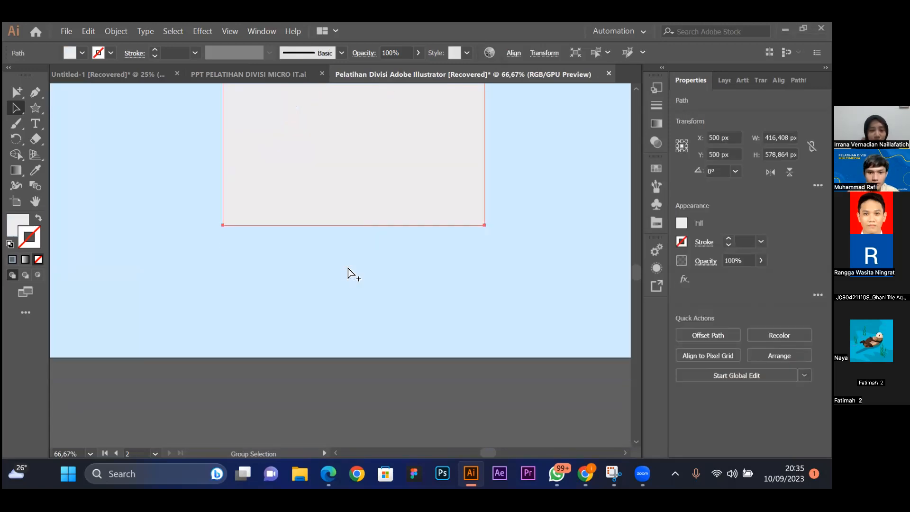
scroll(526, 192, up, 4)
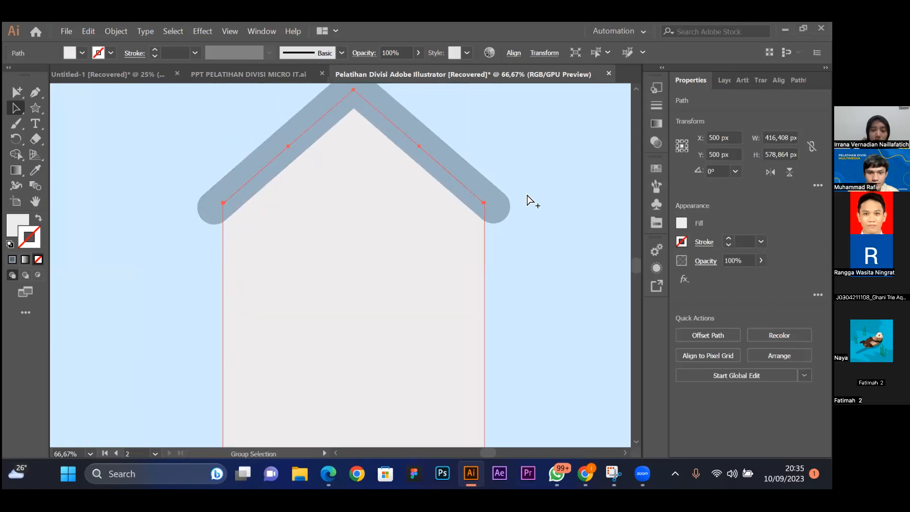
key(ctrl+minus)
key(ctrl+minus)
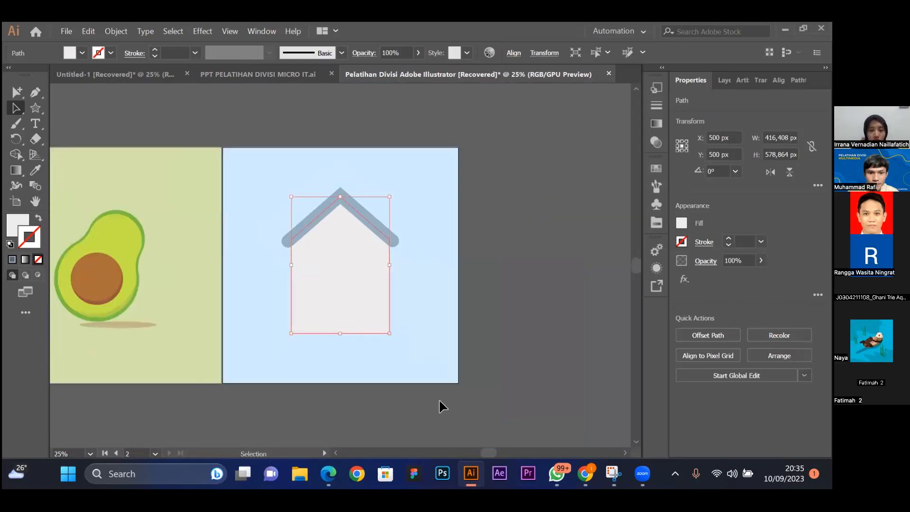
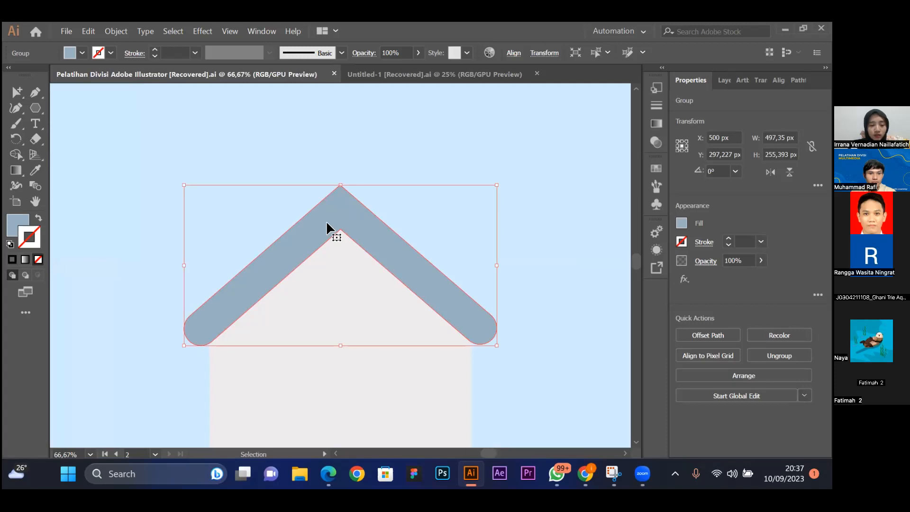
Try rounding the roof's outer peak corner and undo the change.
drag(341, 193, 341, 206)
key(v)
click(462, 188)
key(ctrl+z)
click(461, 188)
Round the roof's peak corners slightly so the sharp outer tip becomes a soft curve.
click(340, 218)
key(a)
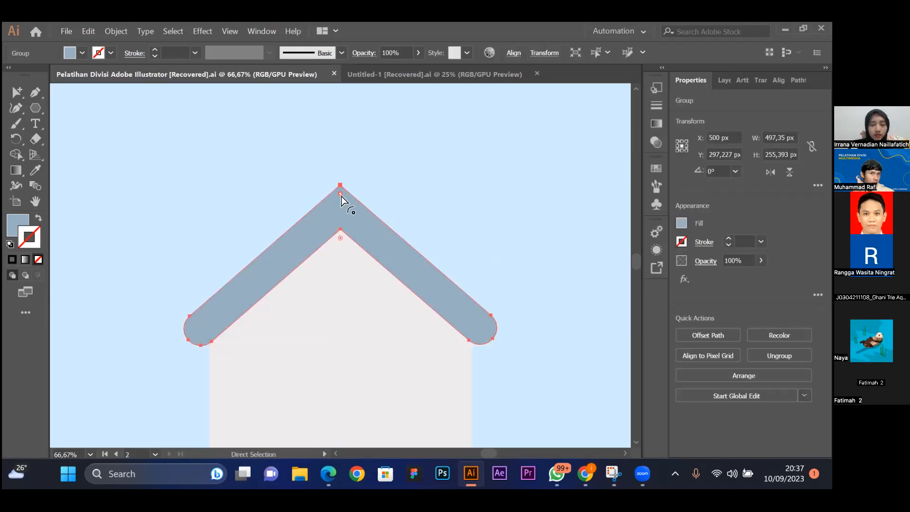
drag(342, 194, 343, 205)
key(v)
click(411, 180)
scroll(412, 179, down, 1)
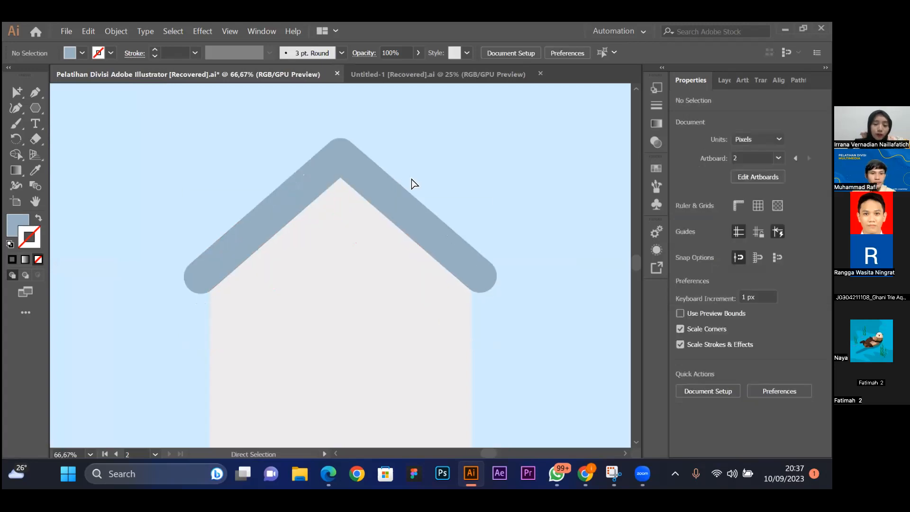
key(ctrl+minus)
key(ctrl+minus)
key(ctrl+plus)
key(ctrl+minus)
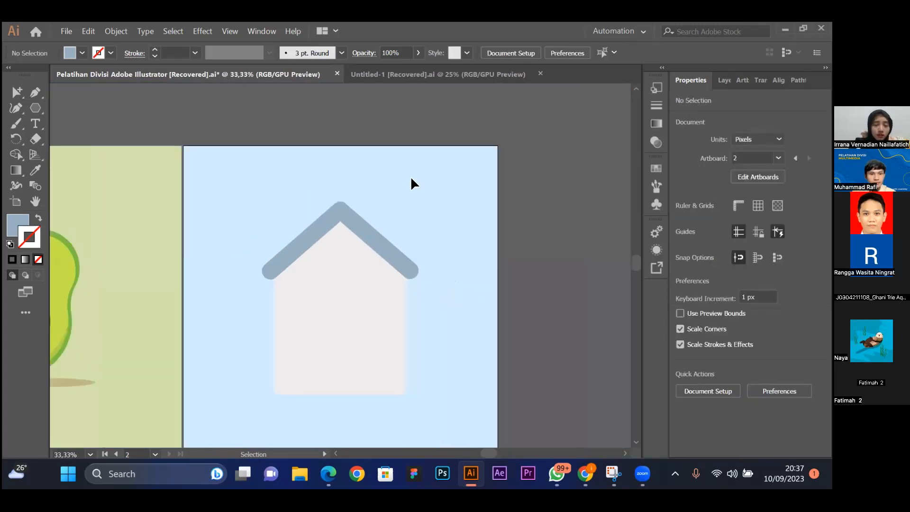
scroll(412, 183, down, 1)
scroll(431, 201, up, 1)
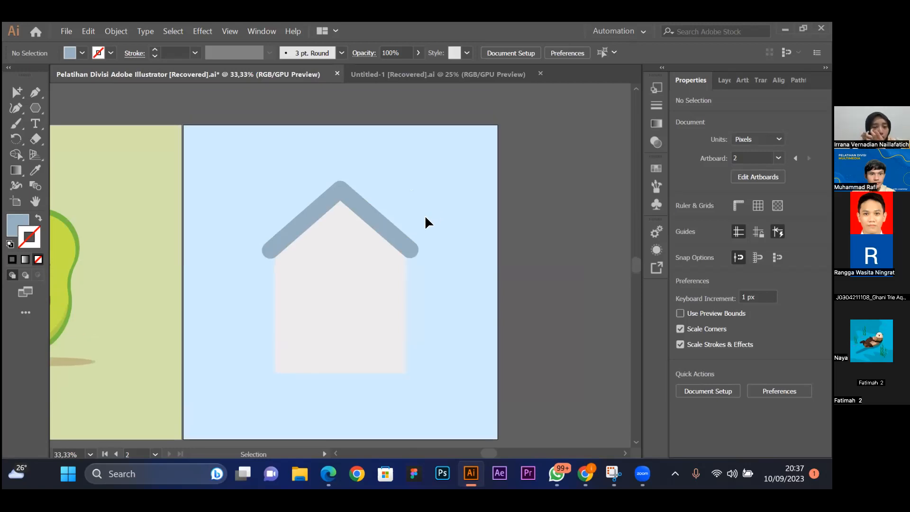
scroll(463, 237, down, 2)
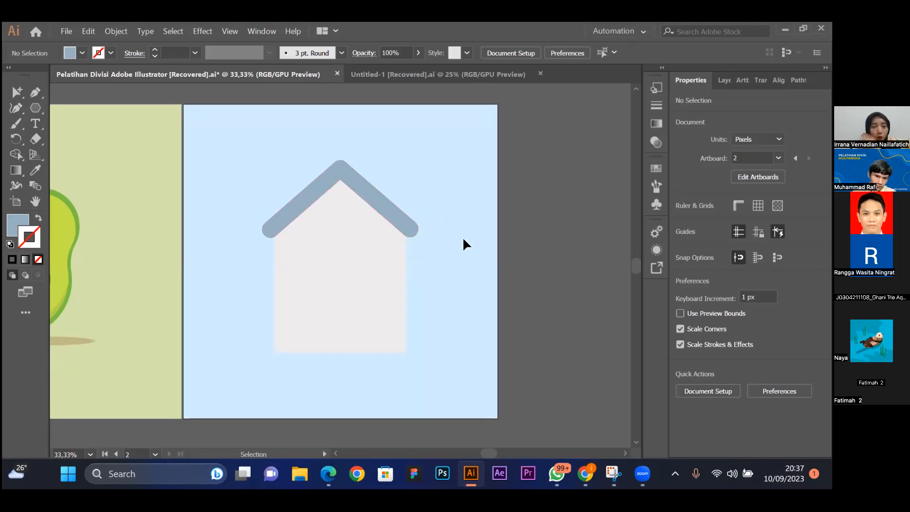
Give the roof and the house wall an 8 pt black outline.
click(368, 193)
click(461, 191)
click(382, 201)
shift+click(377, 283)
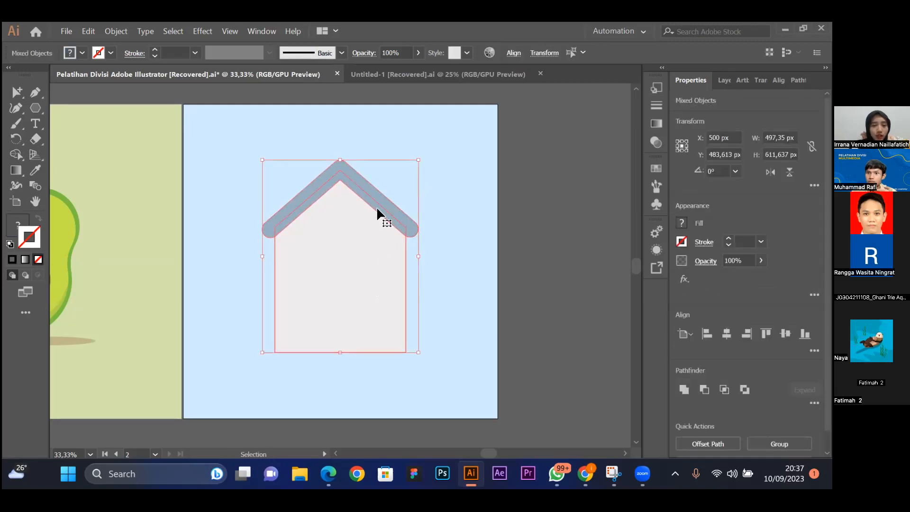
click(164, 53)
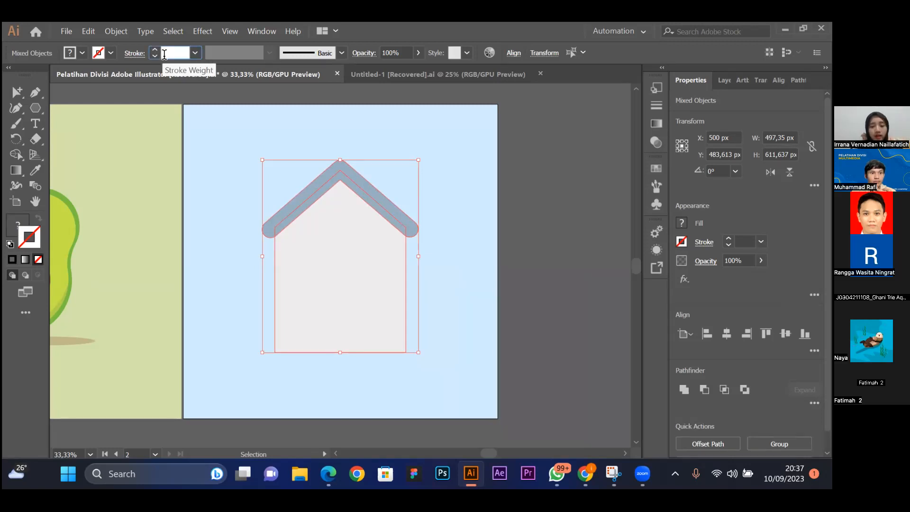
text(8)
key(Return)
click(467, 154)
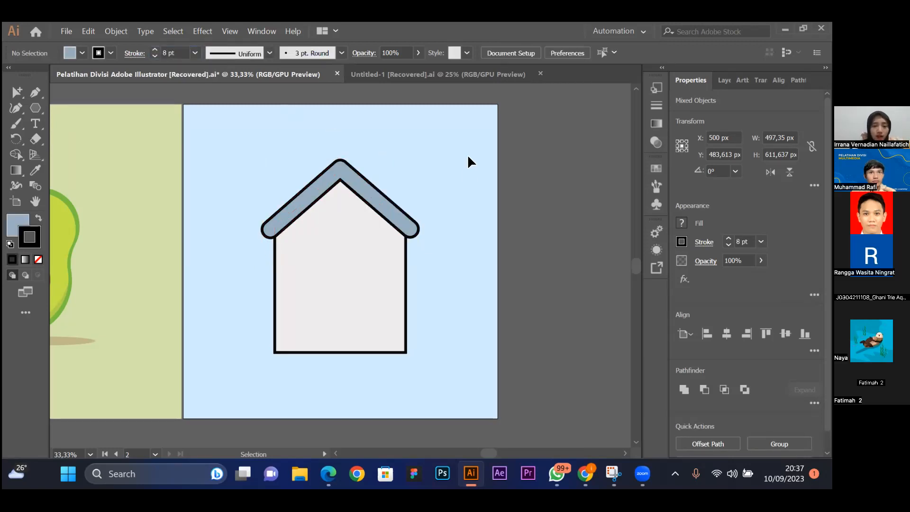
scroll(467, 155, down, 1)
scroll(467, 154, up, 1)
click(387, 232)
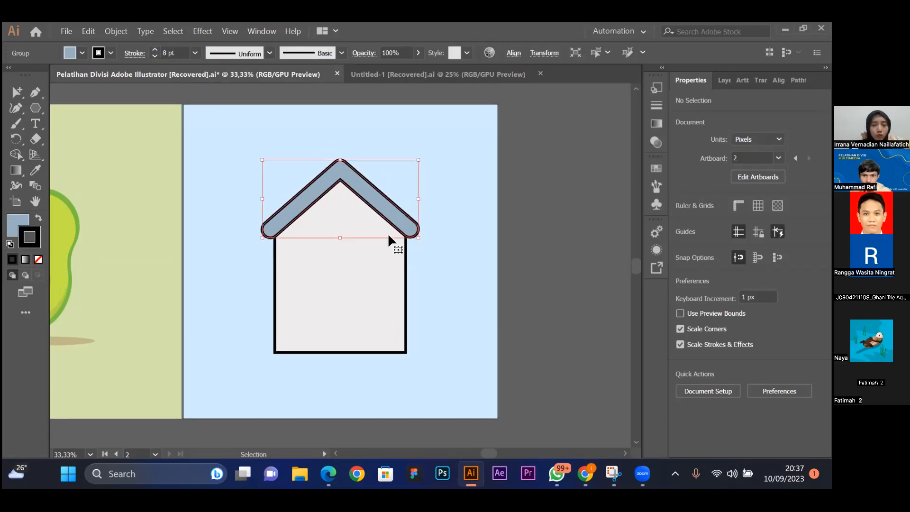
click(443, 231)
scroll(444, 231, down, 1)
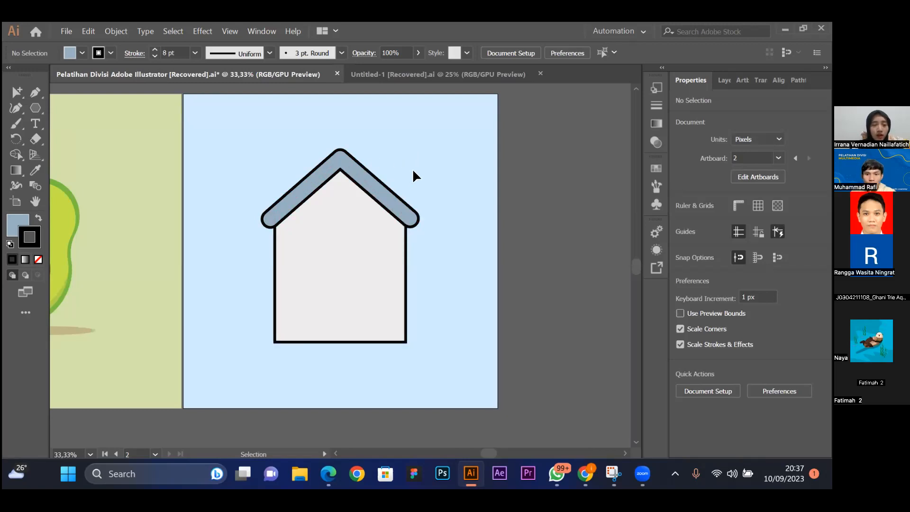
Try a red outline colour on the roof and undo it.
click(384, 198)
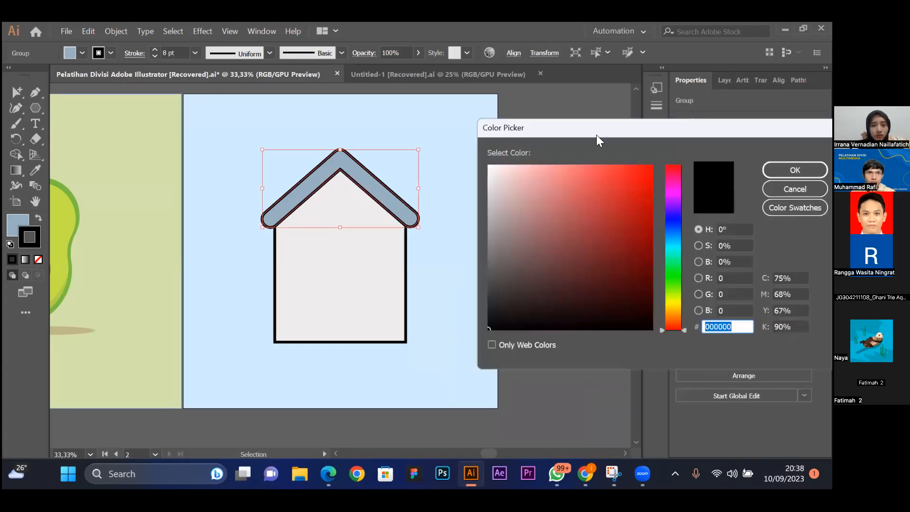
drag(597, 134, 366, 137)
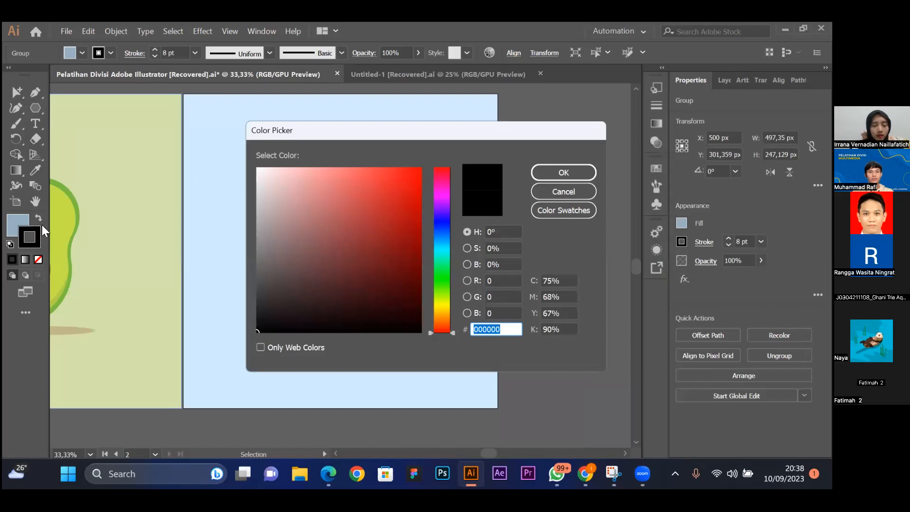
drag(324, 226, 377, 195)
click(552, 177)
key(a)
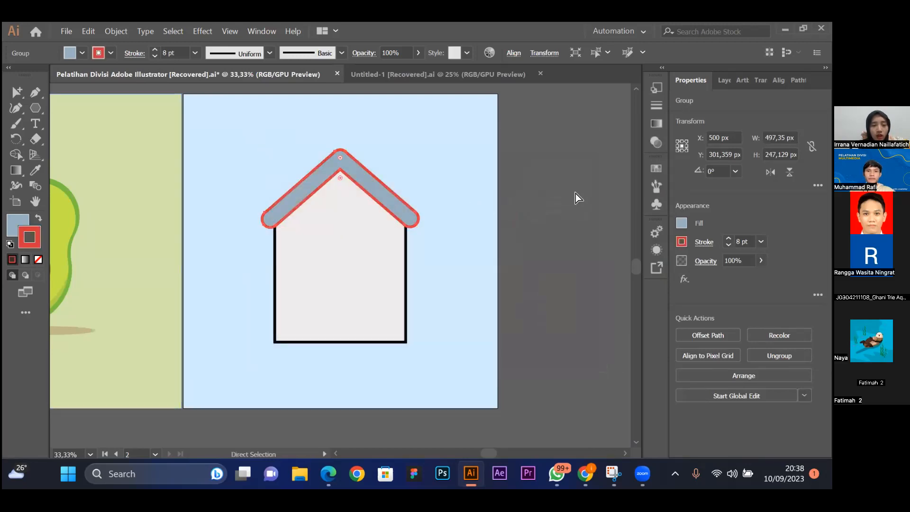
key(ctrl+z)
key(v)
click(544, 180)
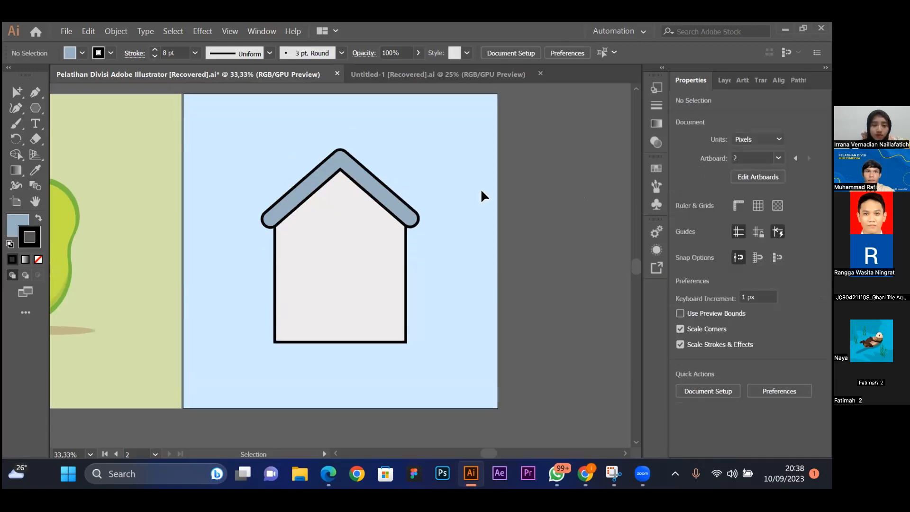
Draw a rectangle about 149 by 39 px inside the house wall, along the left part of its base.
click(473, 164)
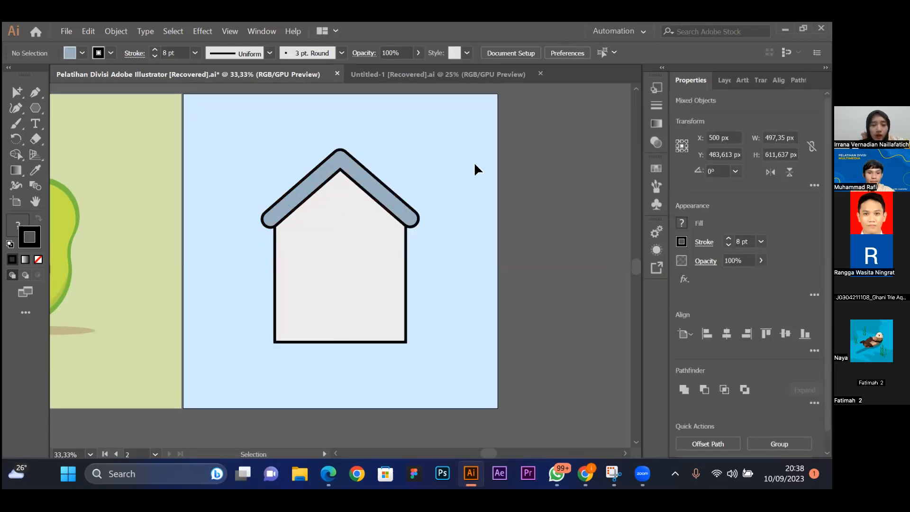
scroll(496, 274, down, 1)
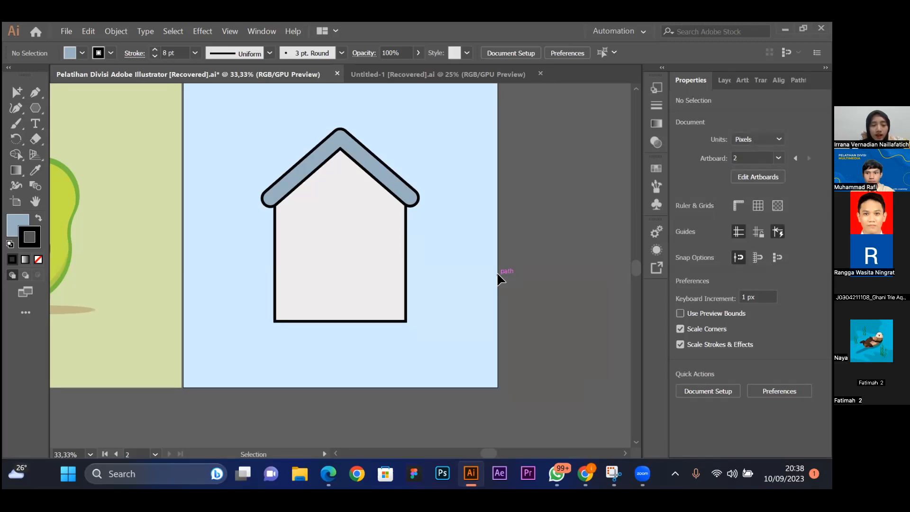
key(ctrl+plus)
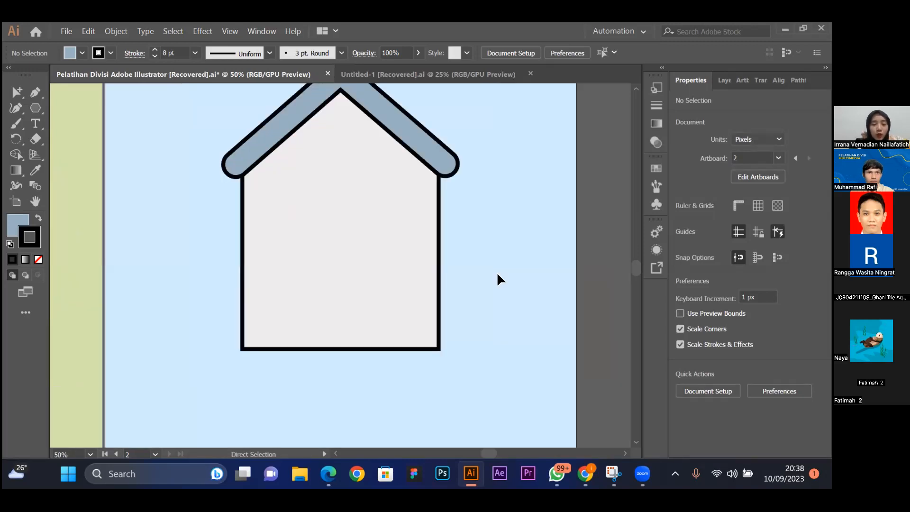
scroll(505, 268, up, 1)
scroll(505, 267, down, 2)
scroll(506, 269, down, 1)
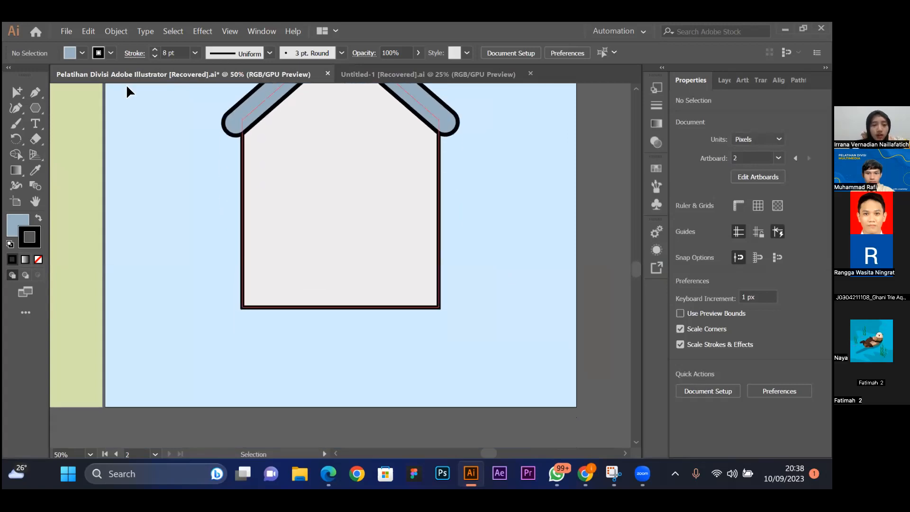
click(35, 105)
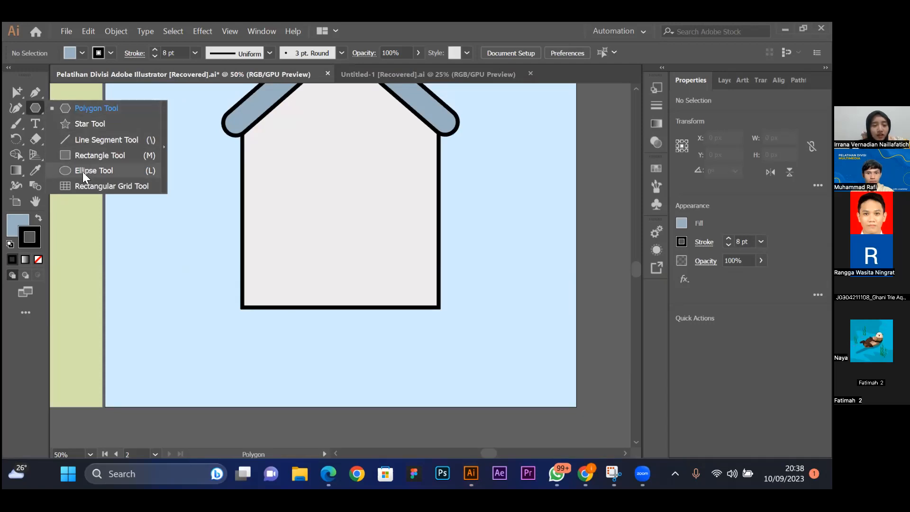
click(90, 156)
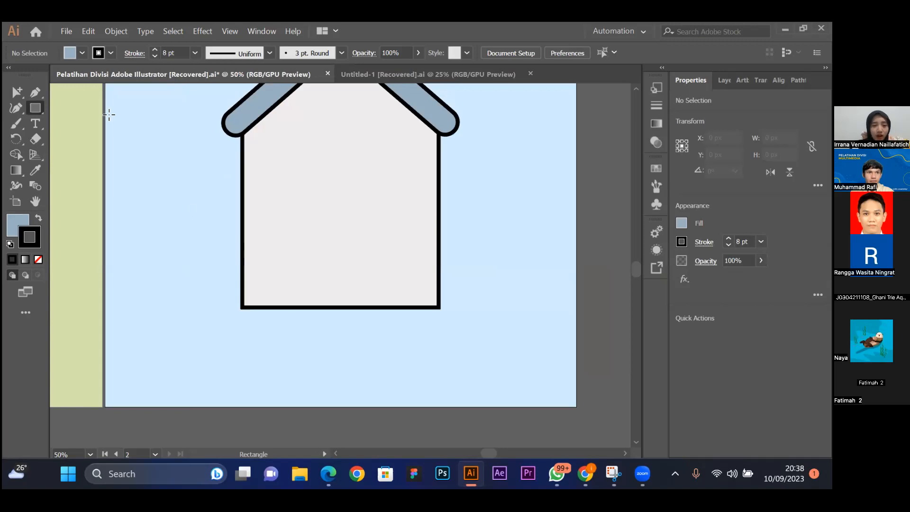
click(35, 108)
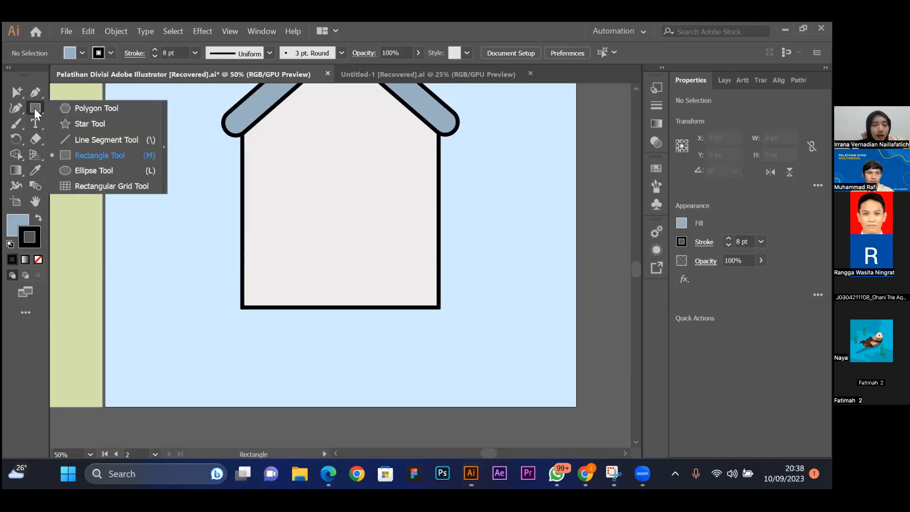
click(102, 156)
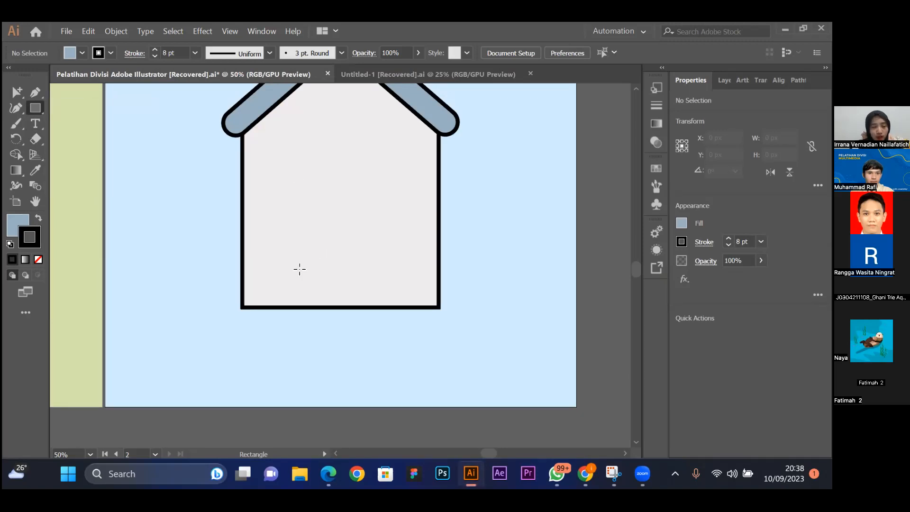
drag(267, 288, 337, 305)
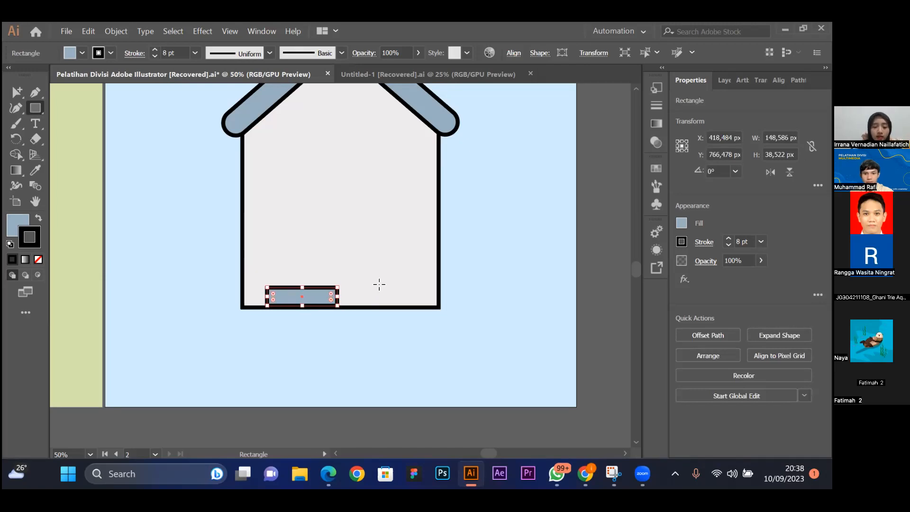
Fill the small rectangle at the wall's base with the light grey sampled from the house wall.
key(i)
click(367, 235)
key(v)
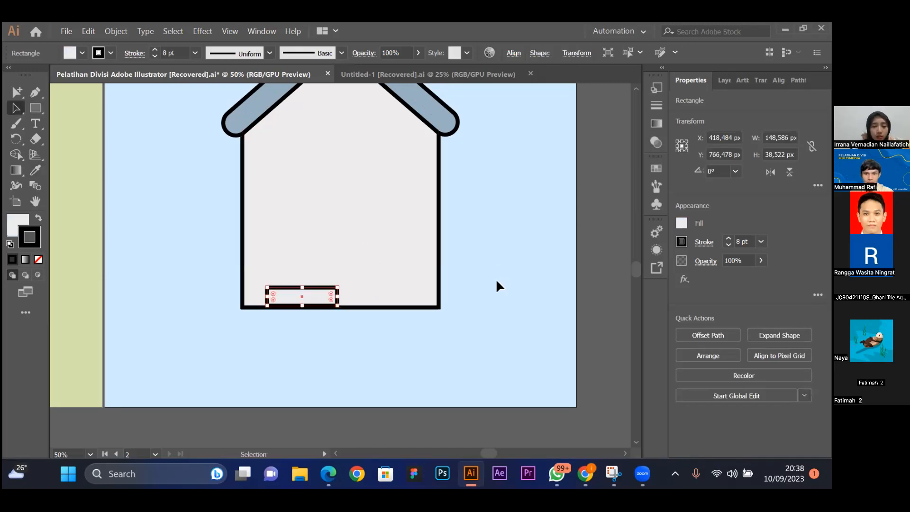
Round the two upper corners of the small base rectangle, leaving its lower corners square.
key(ctrl+plus)
key(ctrl+plus)
key(ctrl+plus)
key(ctrl+plus)
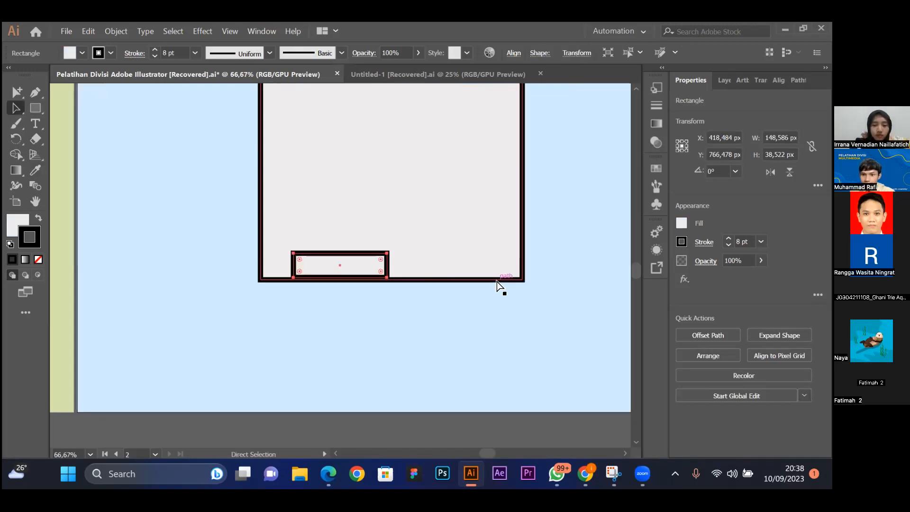
key(a)
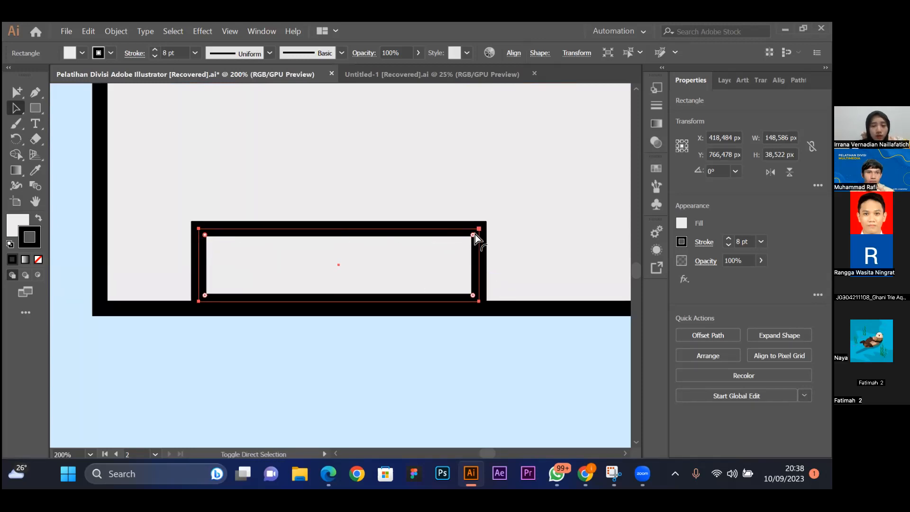
key(v)
click(335, 349)
click(313, 263)
key(a)
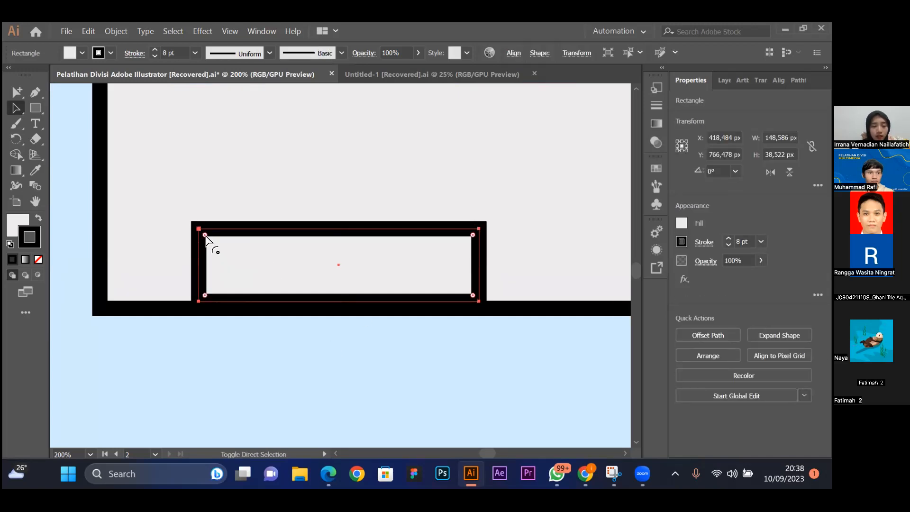
drag(472, 235, 445, 259)
click(462, 331)
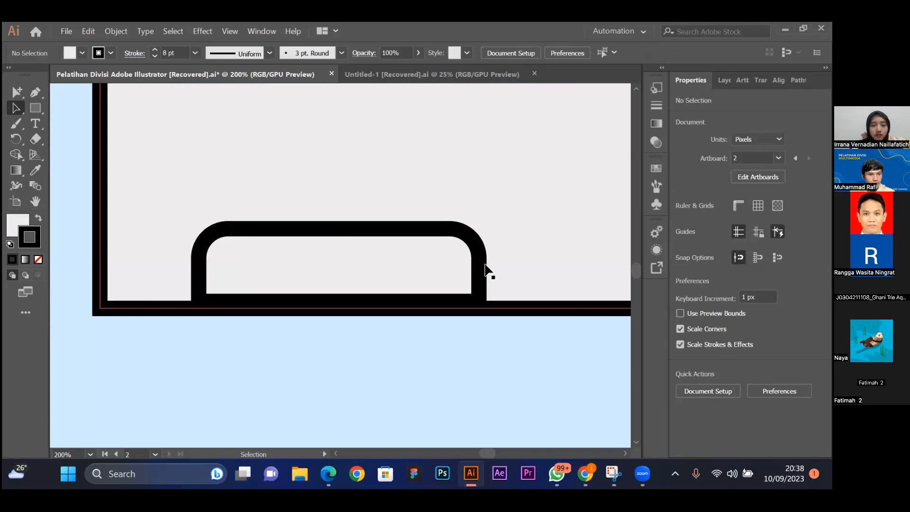
Move the rounded base shape straight down about 4 px so its bottom edge lines up with the wall's base line.
click(478, 251)
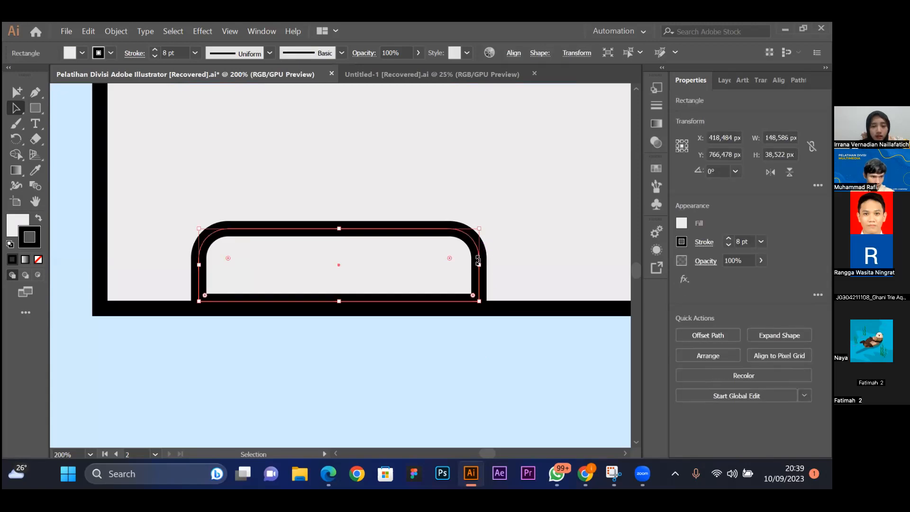
drag(478, 256, 478, 260)
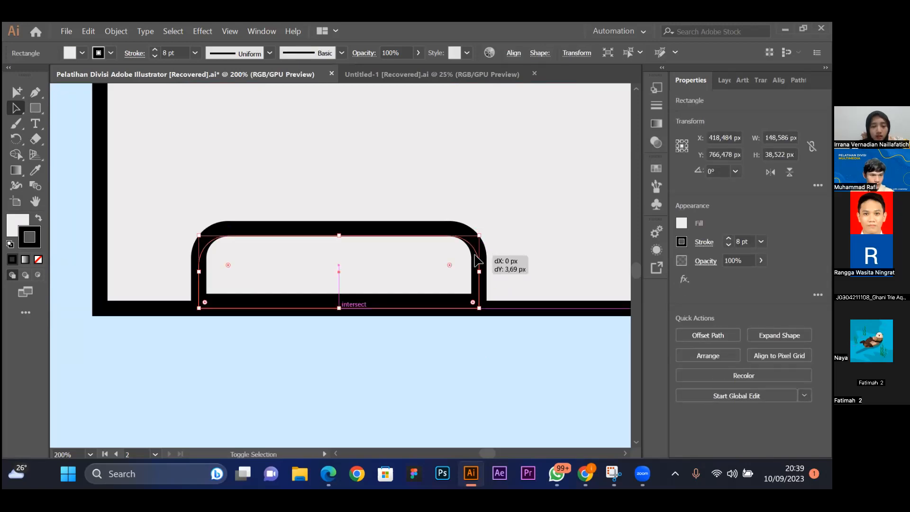
click(469, 333)
key(ctrl+minus)
key(ctrl+minus)
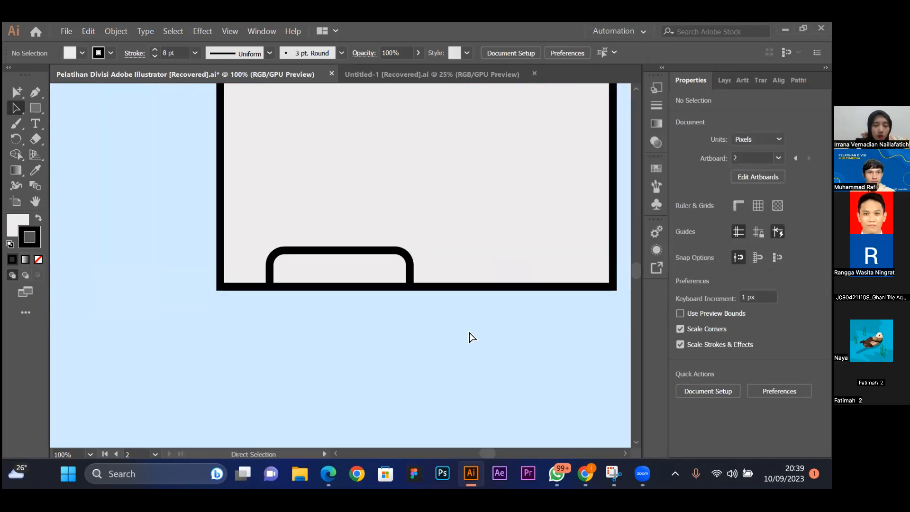
scroll(469, 332, up, 8)
scroll(469, 332, right, 8)
scroll(469, 333, left, 8)
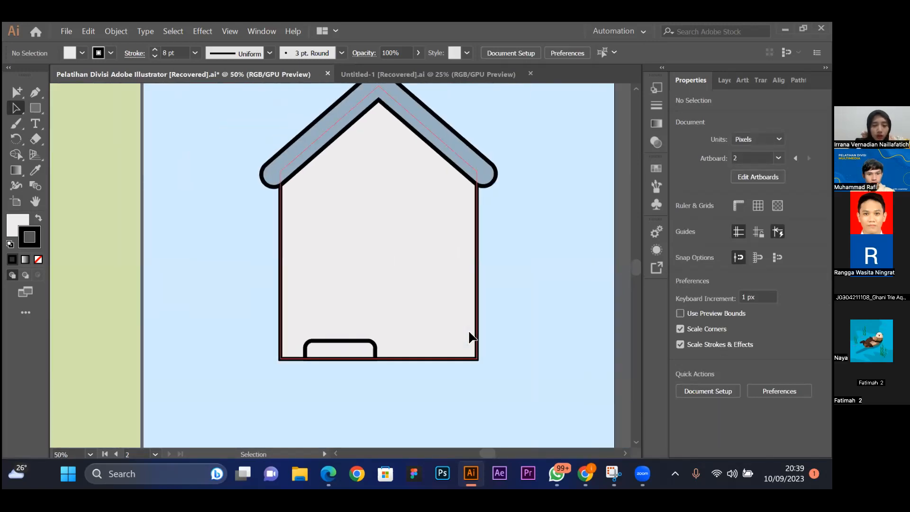
Widen the rounded doorstep shape slightly by pulling its left edge outward.
scroll(469, 332, down, 7)
key(ctrl+plus)
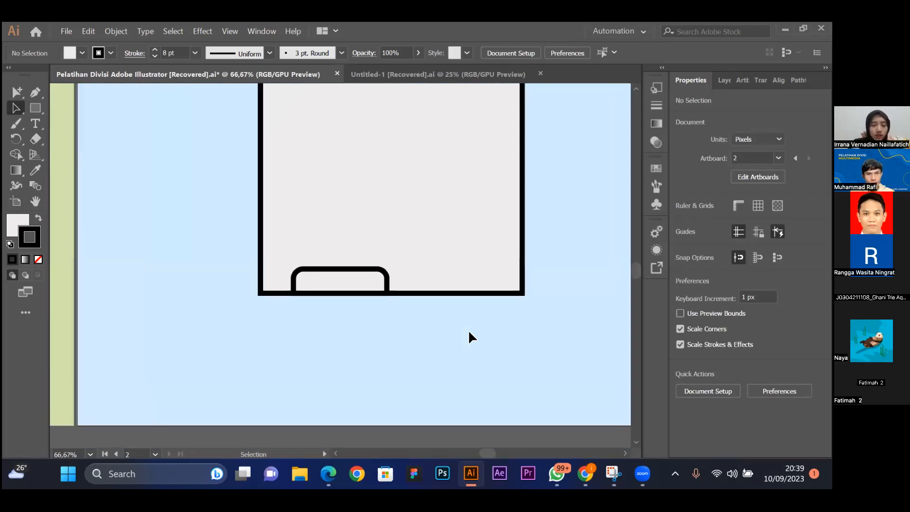
click(362, 270)
drag(293, 280, 288, 281)
click(365, 326)
Draw a door rectangle about 118 by 220 px standing on the rounded doorstep.
scroll(365, 325, up, 3)
scroll(365, 326, right, 2)
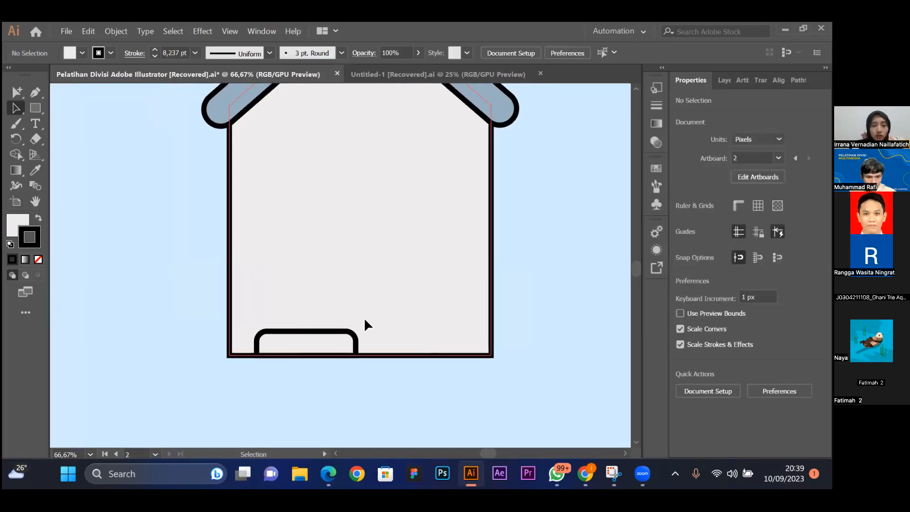
click(36, 108)
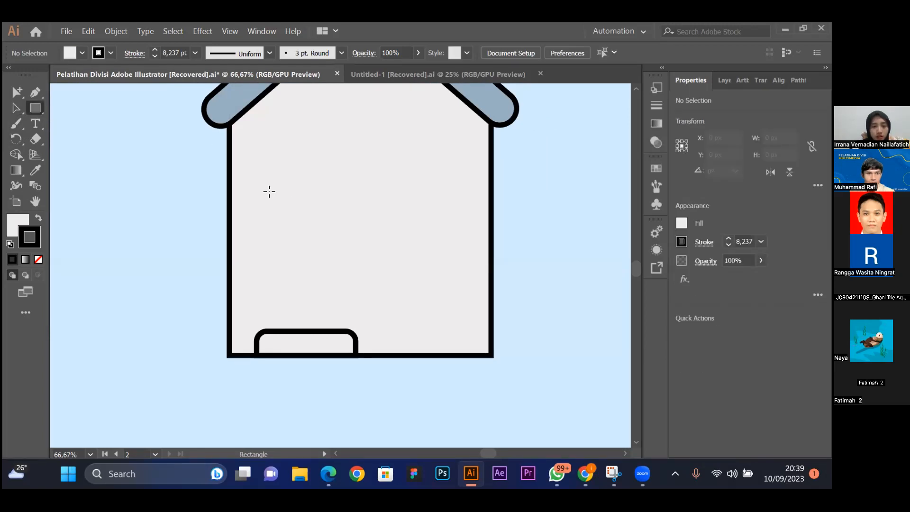
mouse_move(270, 191)
mouse_down()
mouse_move(349, 308)
mouse_move(353, 331)
mouse_move(345, 330)
mouse_up()
key(v)
drag(322, 265, 319, 265)
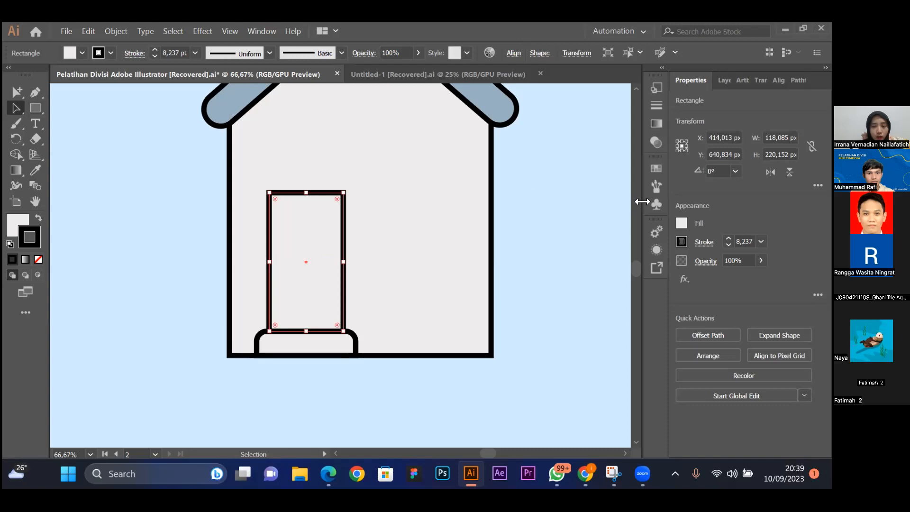
Load the Color Palette file from Downloads as a swatch library and dock it with the other swatches.
click(657, 172)
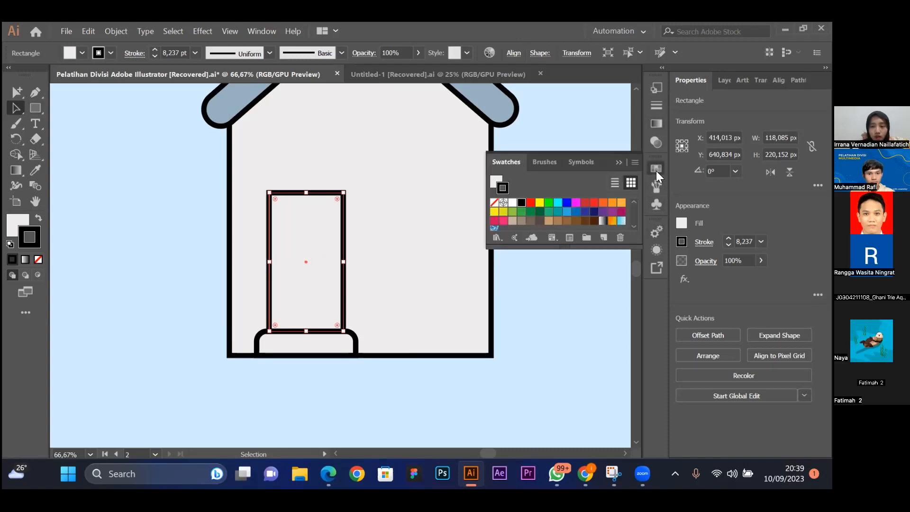
click(495, 237)
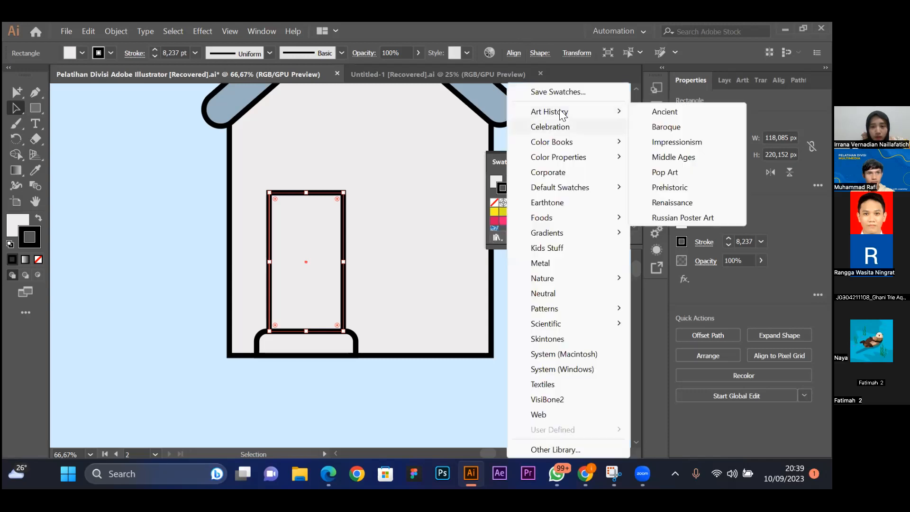
click(546, 449)
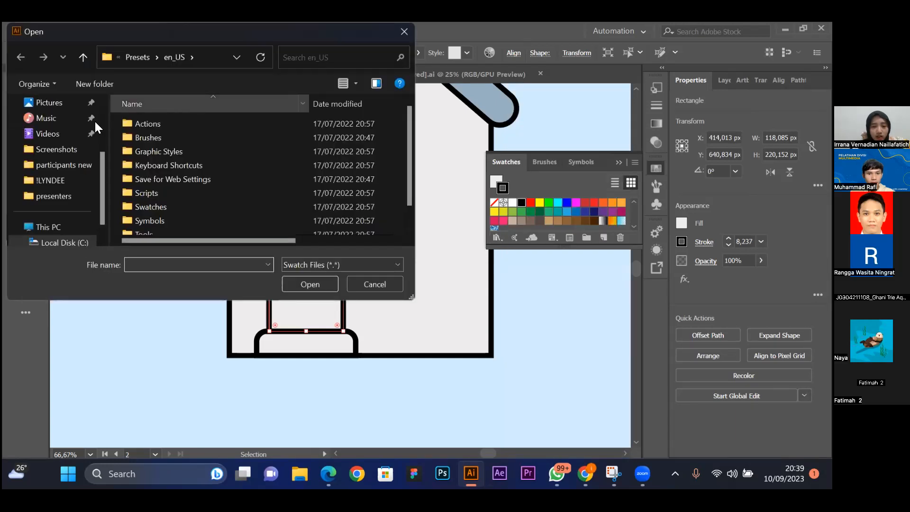
scroll(94, 178, up, 3)
click(55, 164)
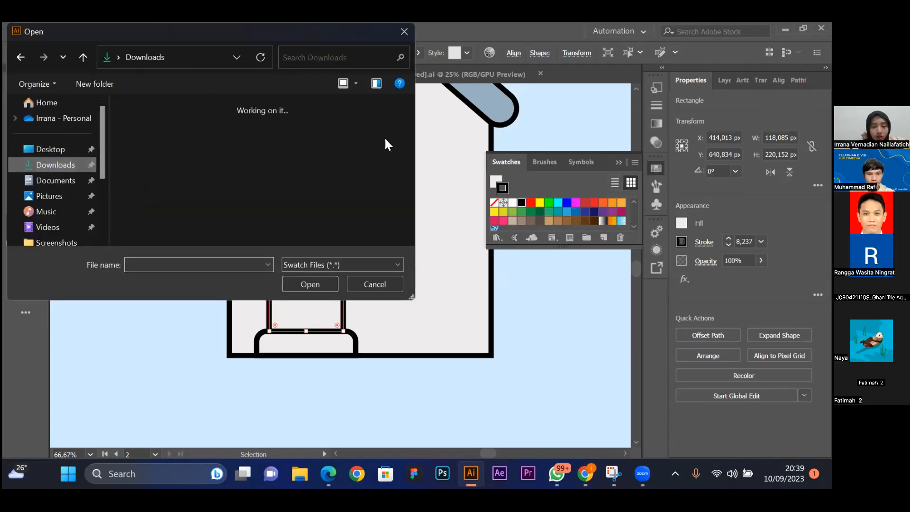
click(365, 158)
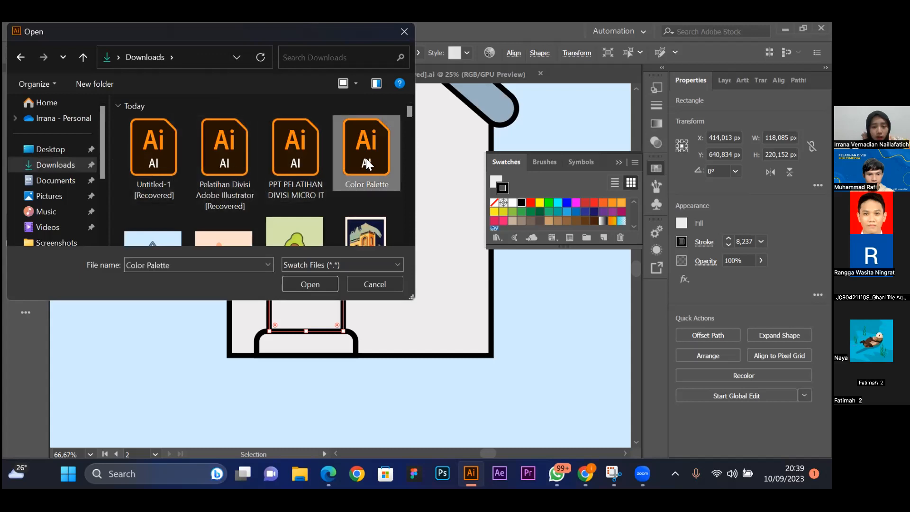
click(317, 284)
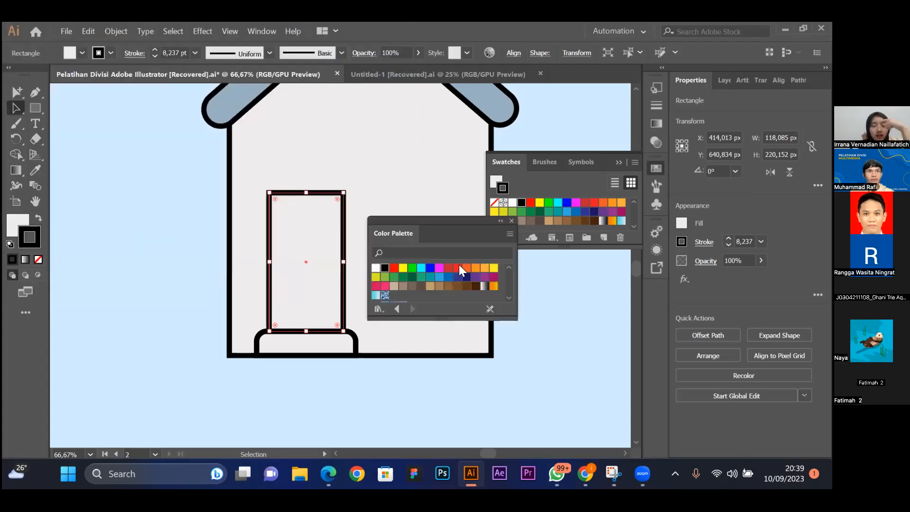
drag(463, 221, 596, 159)
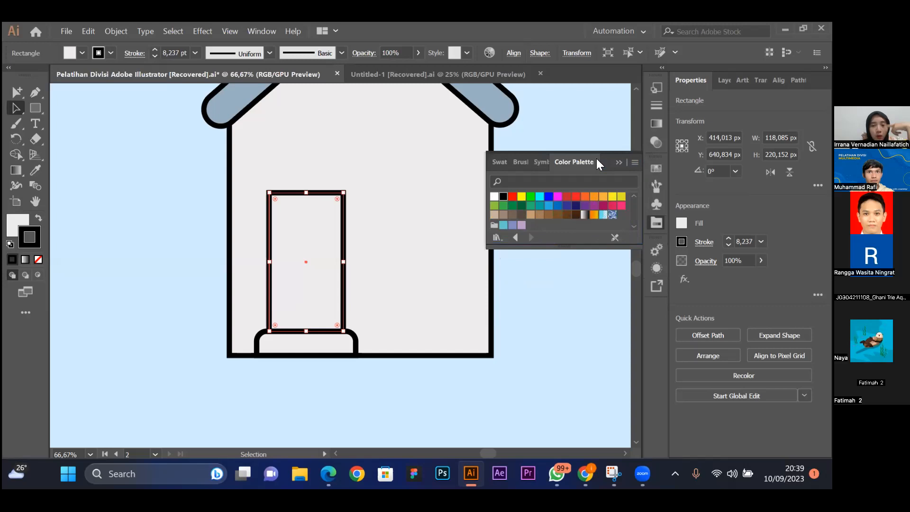
Try the coral-red swatch on the door's outline and undo it.
scroll(549, 219, down, 3)
click(503, 223)
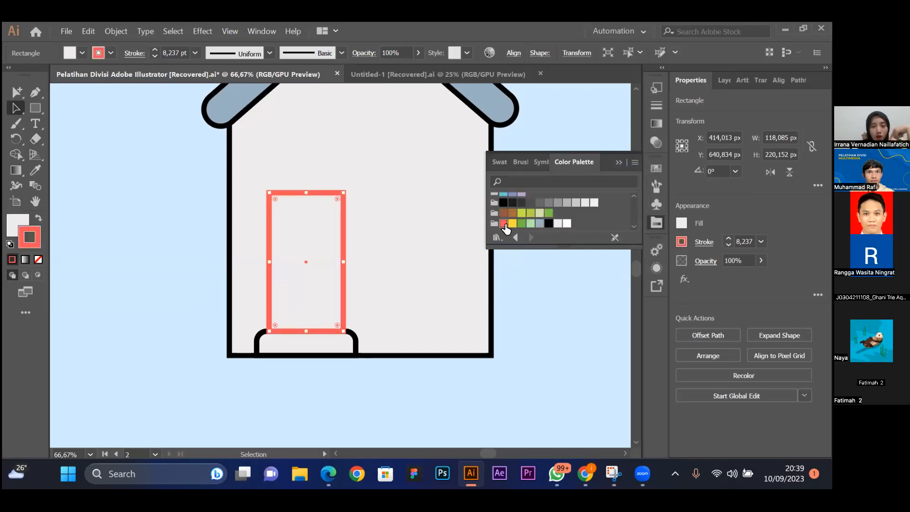
click(618, 162)
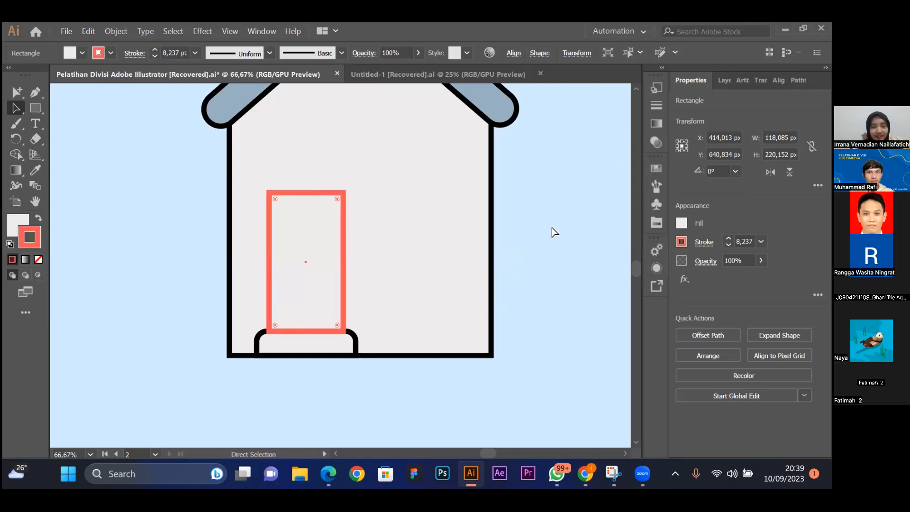
key(ctrl+z)
Make the door's fill active and colour it coral red from the Color Palette library.
click(16, 223)
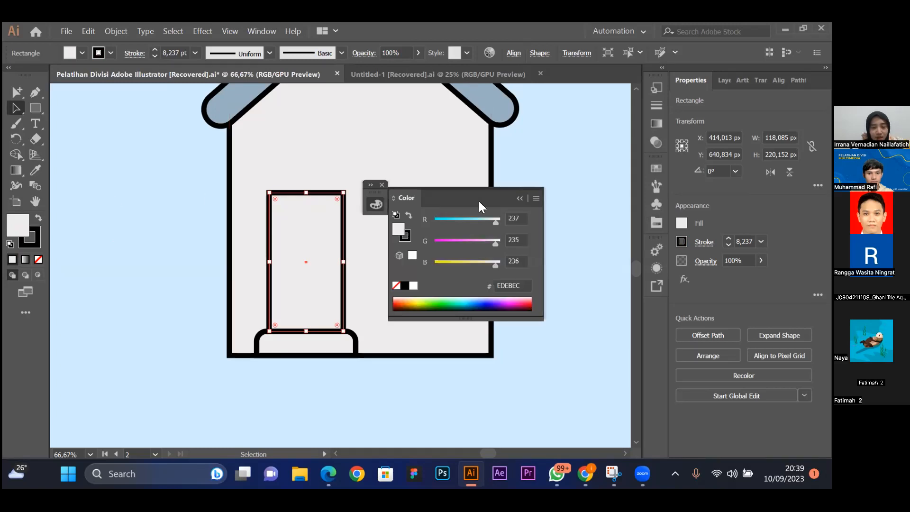
click(520, 199)
click(381, 185)
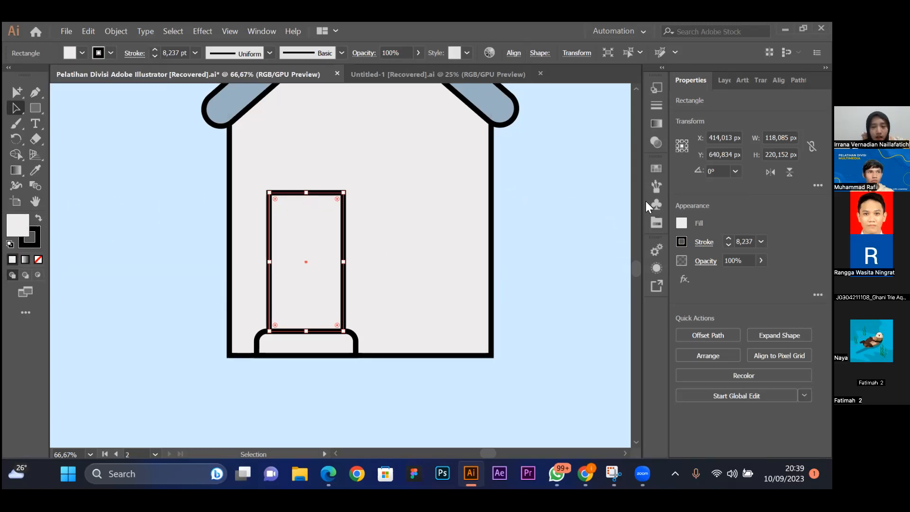
click(658, 224)
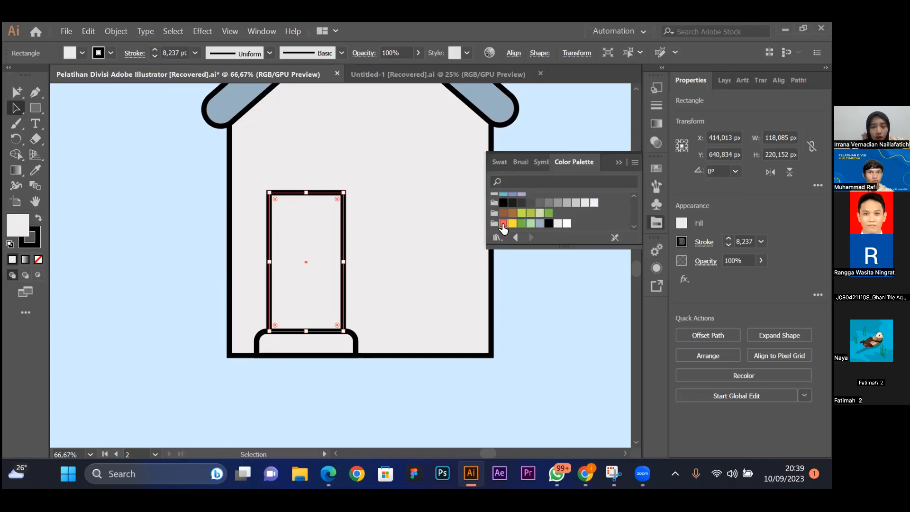
click(503, 223)
click(619, 165)
click(546, 212)
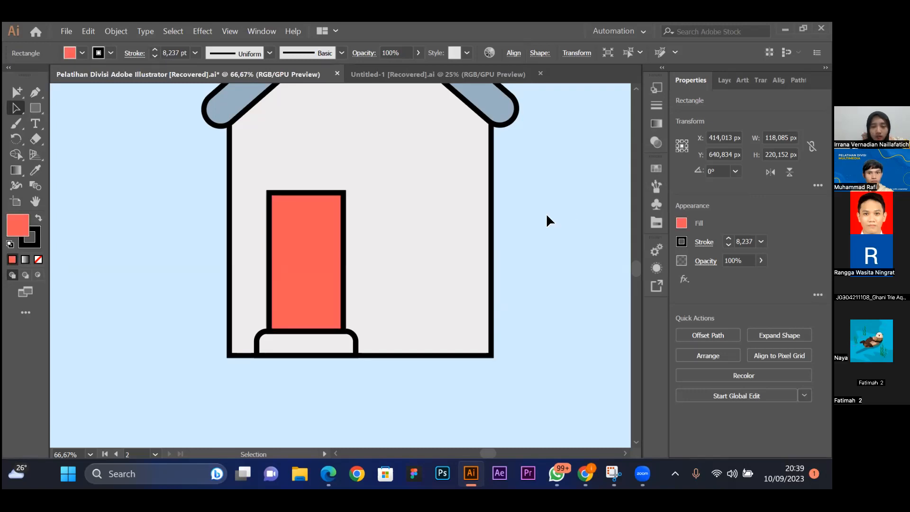
click(307, 254)
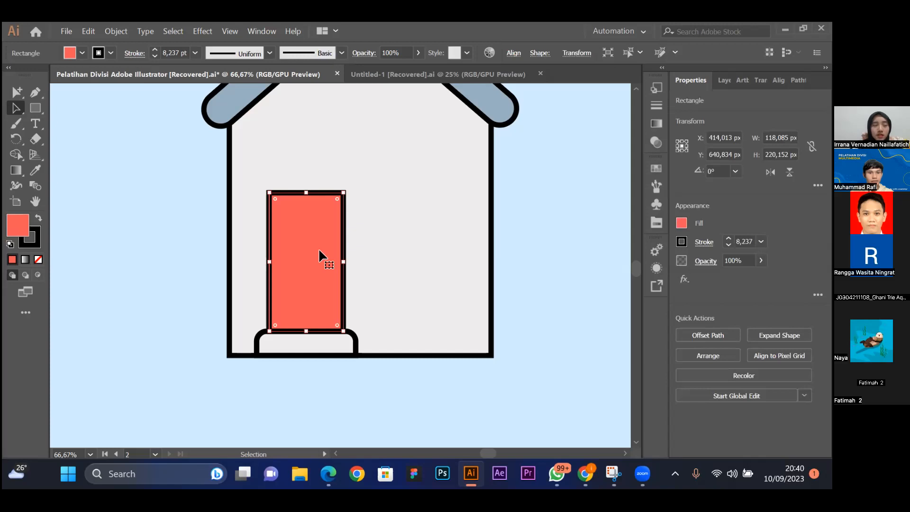
click(523, 234)
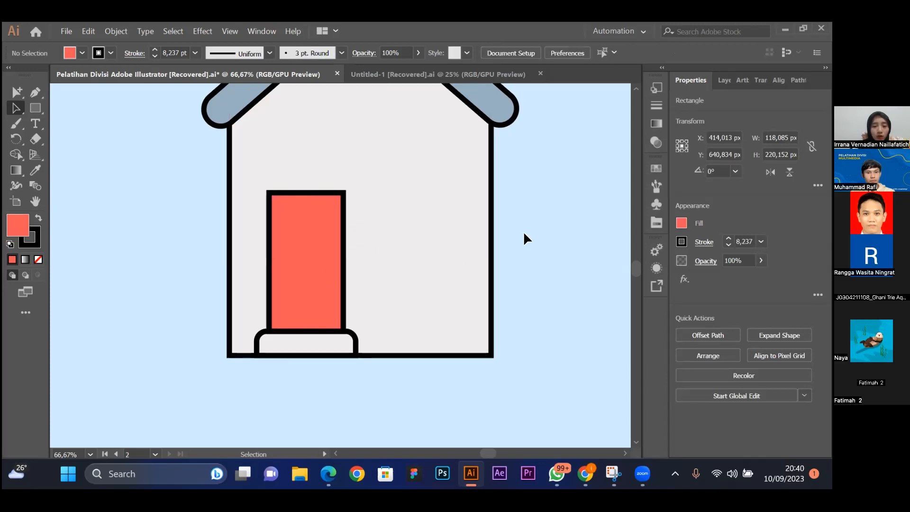
Try rounding the door's two upper corners fully into an arch and undo it.
click(319, 260)
drag(326, 271, 328, 270)
key(ctrl+equal)
key(ctrl+equal)
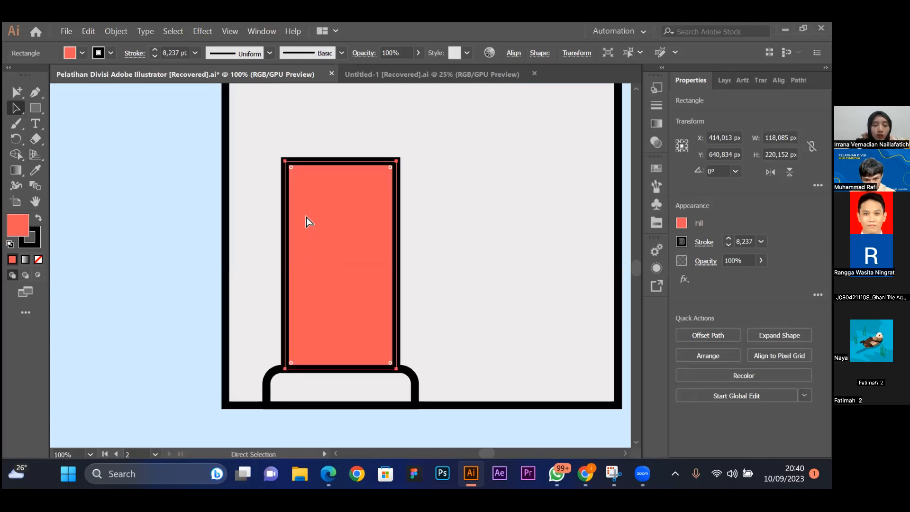
scroll(305, 214, up, 2)
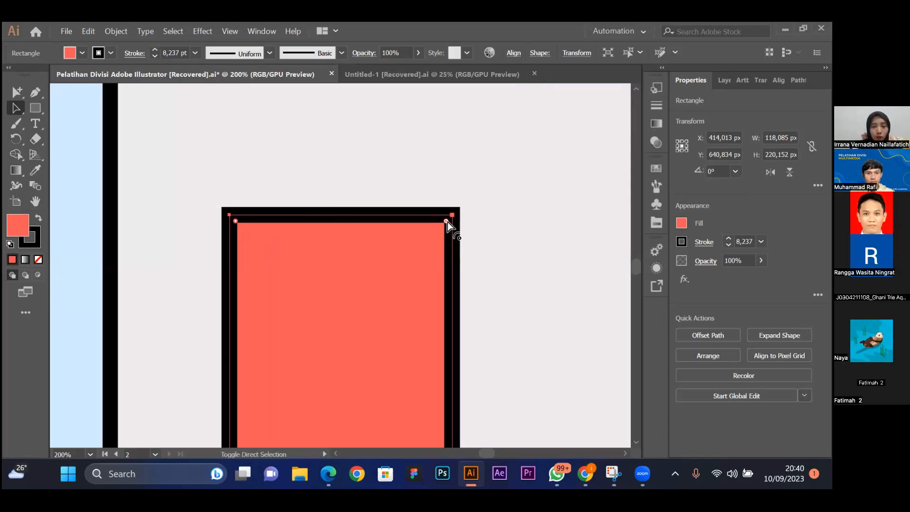
drag(447, 222, 283, 354)
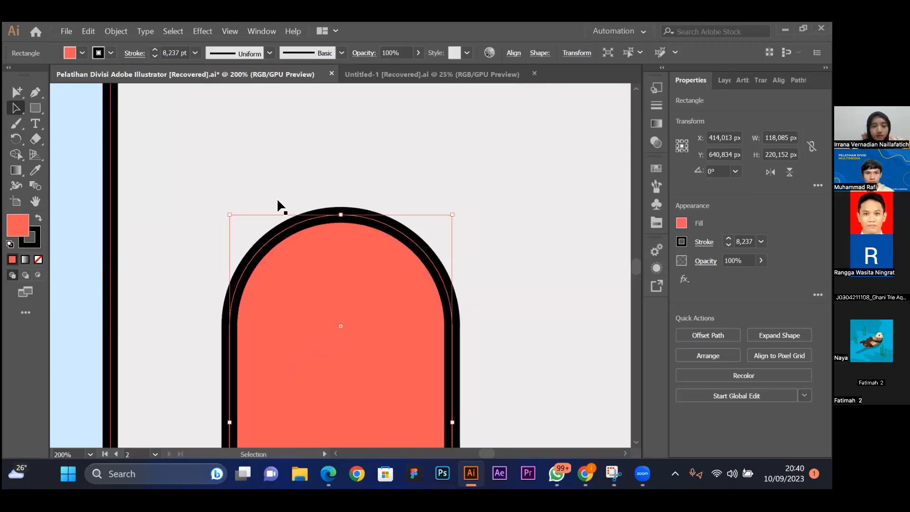
scroll(143, 200, down, 2)
click(73, 176)
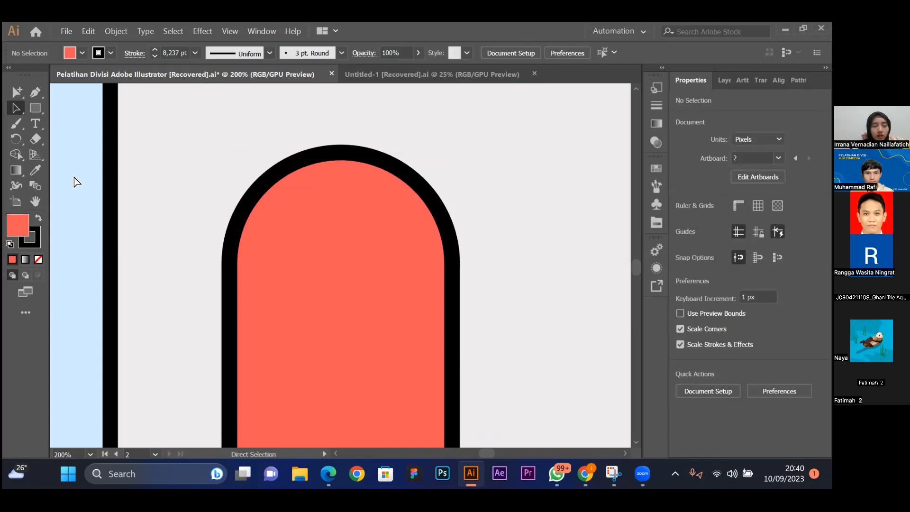
key(ctrl+z)
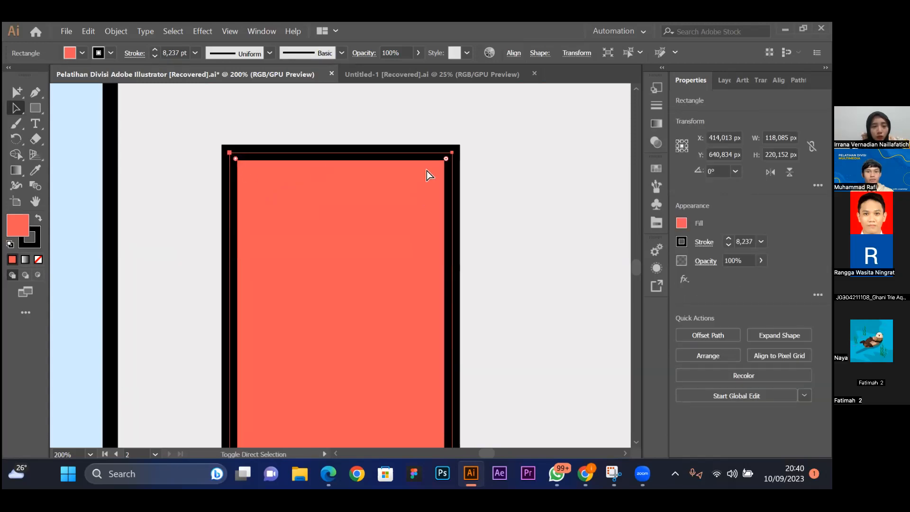
Round both upper corners of the red door to the maximum so its top forms a semicircular arch.
drag(441, 168, 78, 180)
click(77, 180)
key(ctrl+minus)
key(ctrl+minus)
key(ctrl+minus)
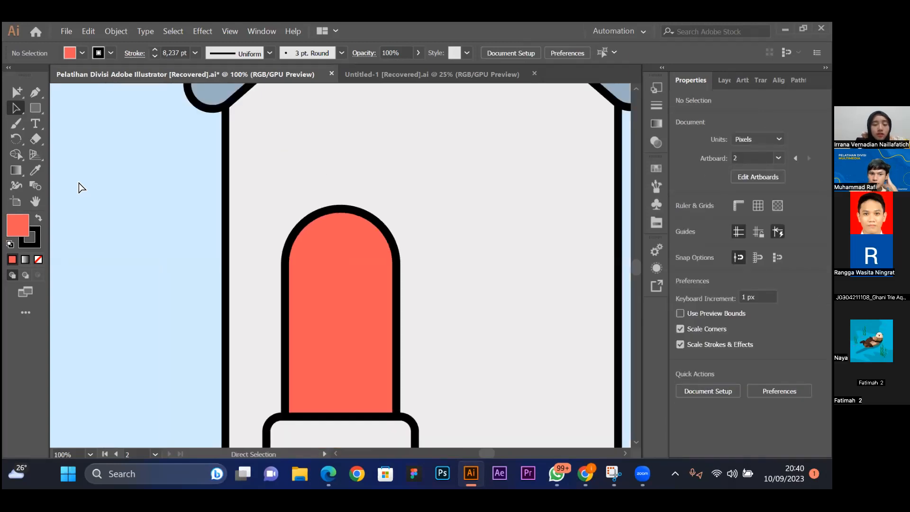
key(ctrl+plus)
key(ctrl+minus)
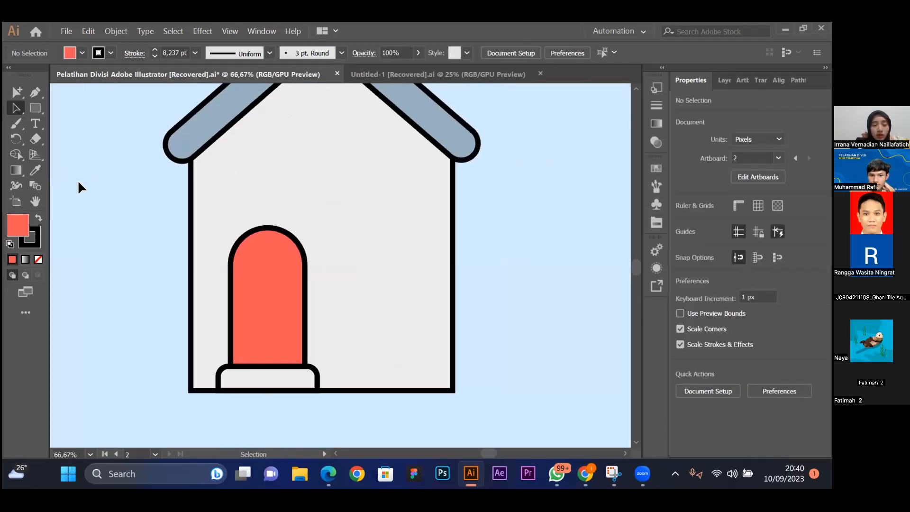
scroll(78, 180, down, 4)
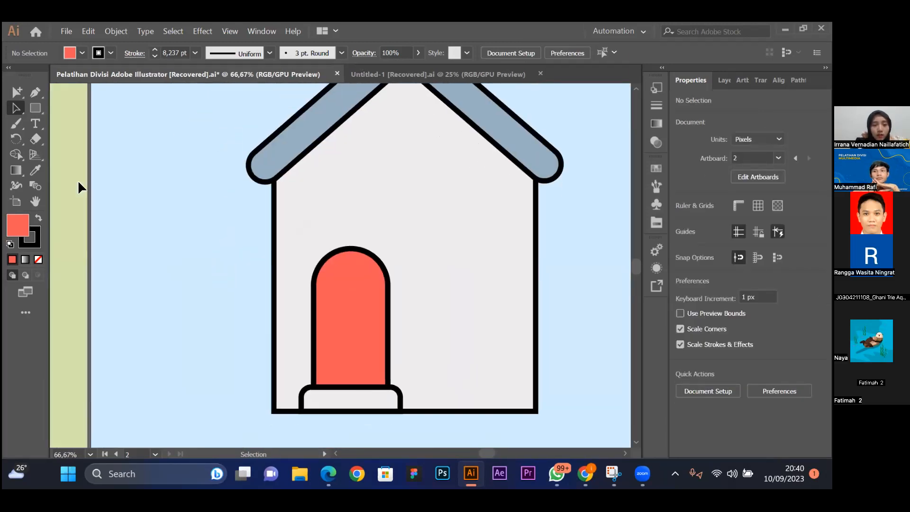
scroll(77, 180, up, 2)
scroll(78, 180, down, 3)
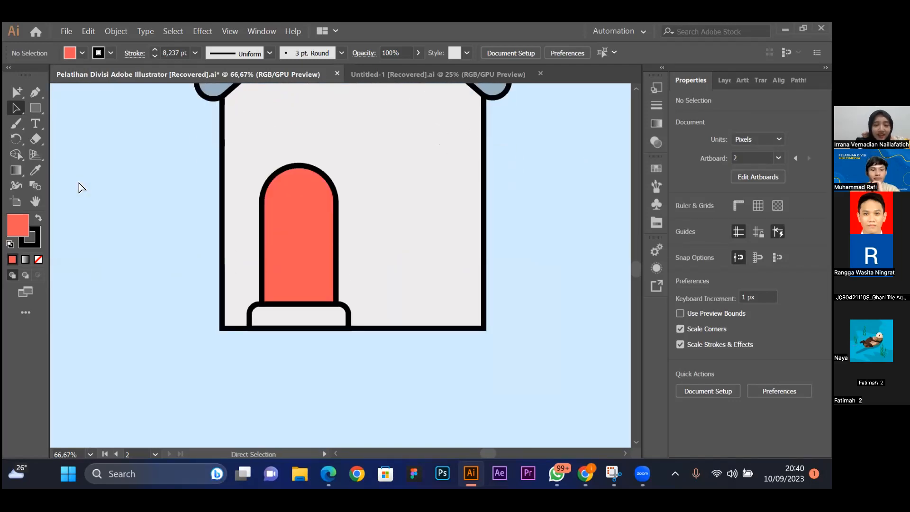
scroll(79, 182, up, 2)
scroll(78, 183, down, 2)
scroll(81, 180, up, 2)
scroll(82, 180, down, 2)
click(274, 269)
click(507, 203)
click(288, 263)
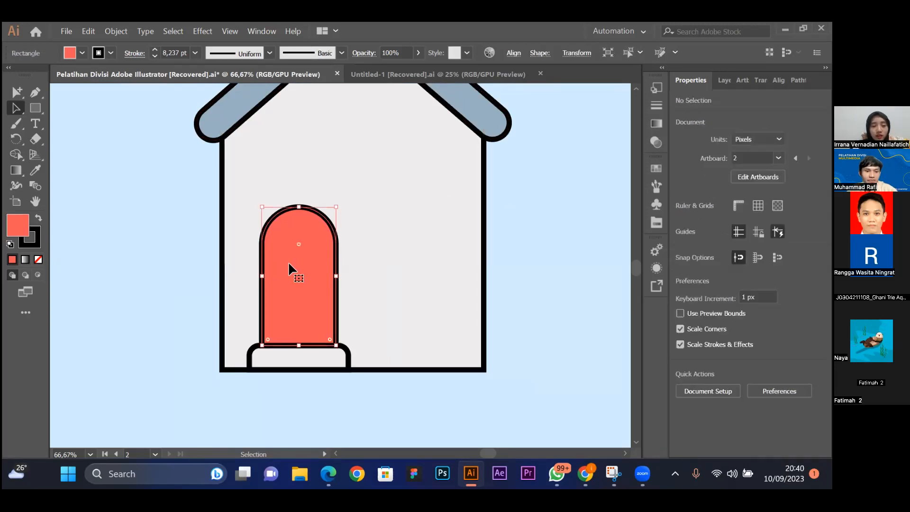
click(508, 182)
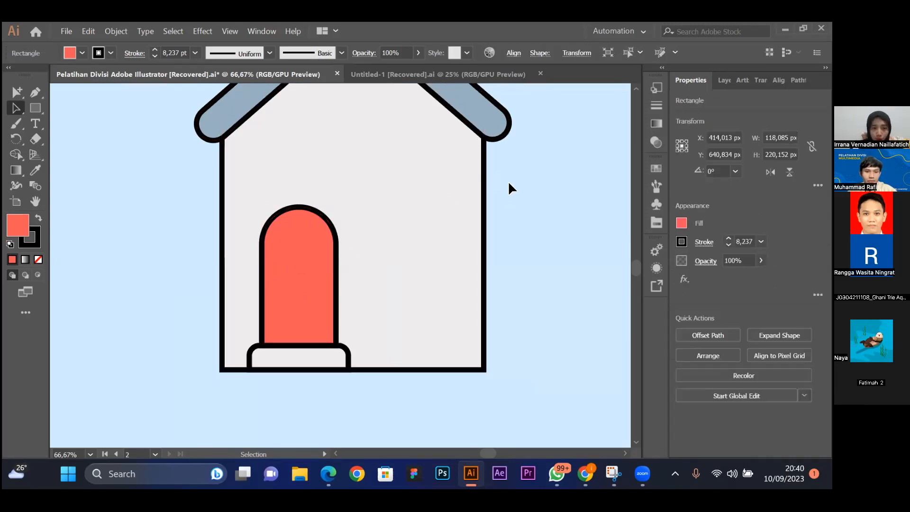
Draw a circle about 19 px across near the red door's left edge at mid-height as a doorknob.
click(41, 106)
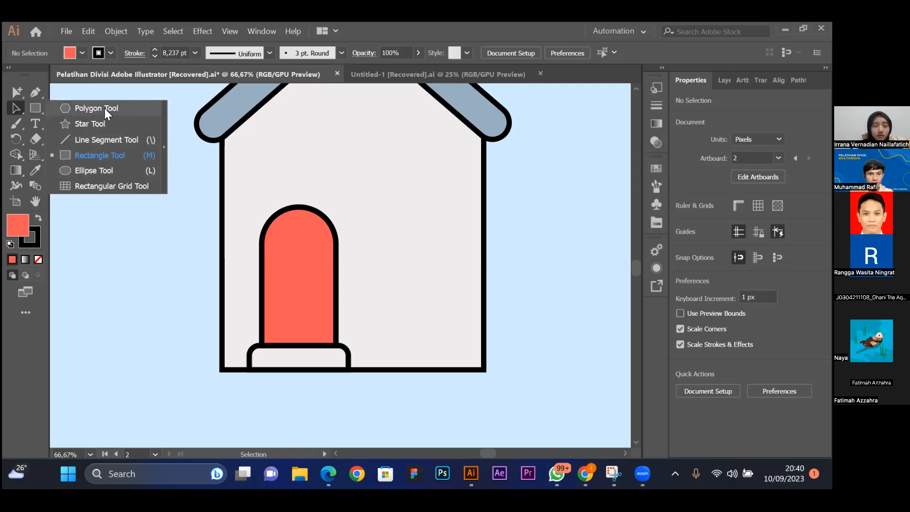
click(91, 171)
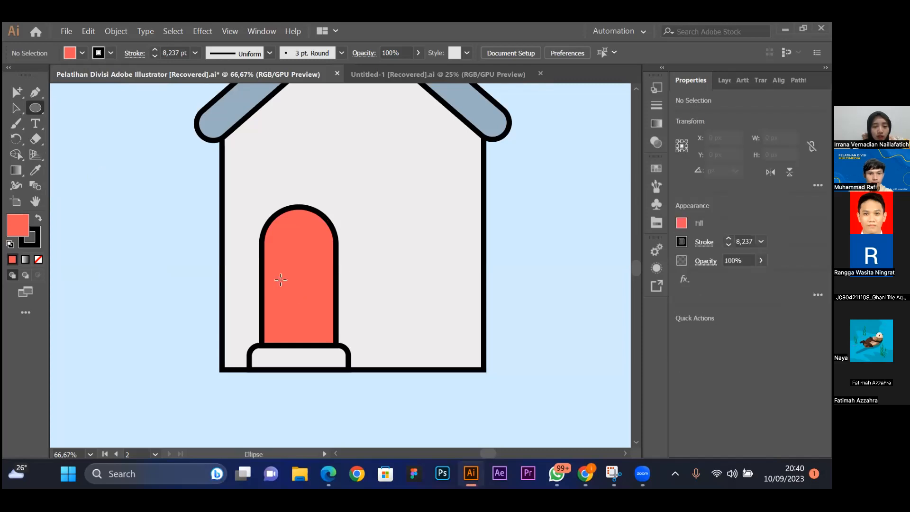
mouse_move(278, 283)
mouse_down()
mouse_move(290, 292)
mouse_move(279, 285)
mouse_up()
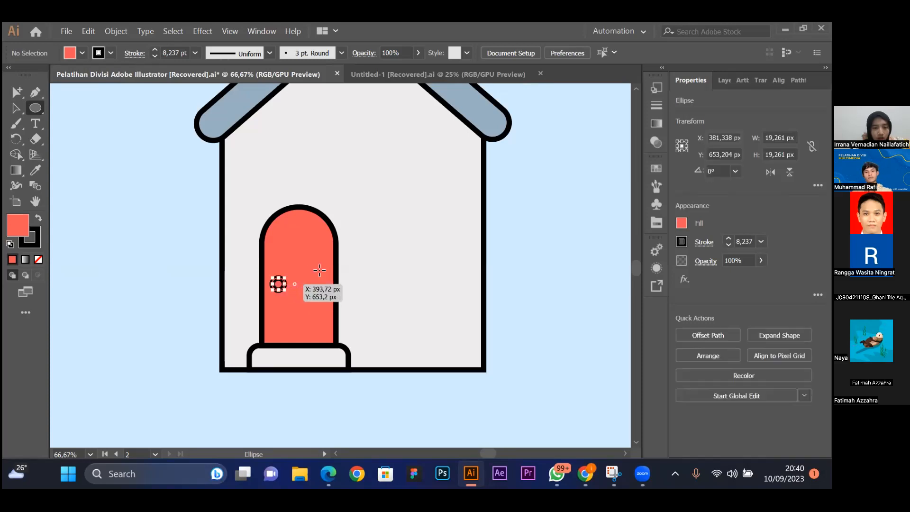
Give the doorknob circle a black fill and remove its stroke.
drag(23, 231, 20, 228)
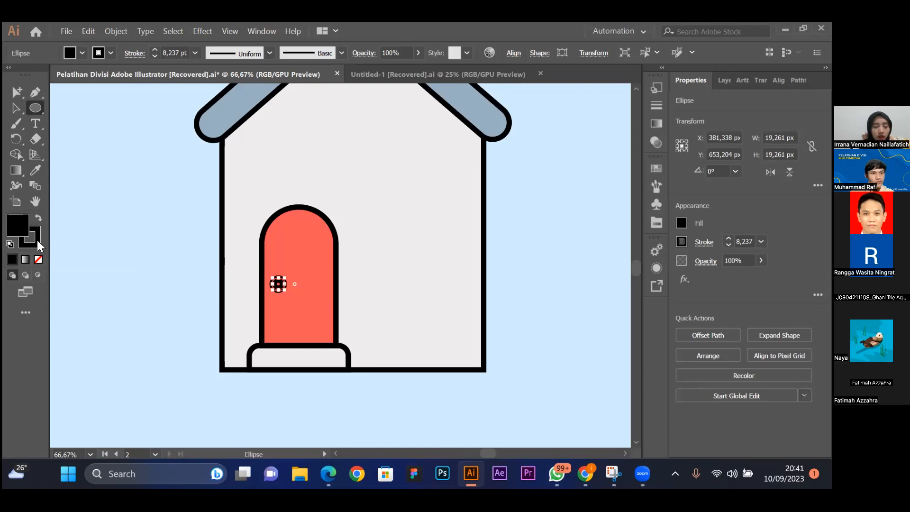
click(37, 240)
click(38, 259)
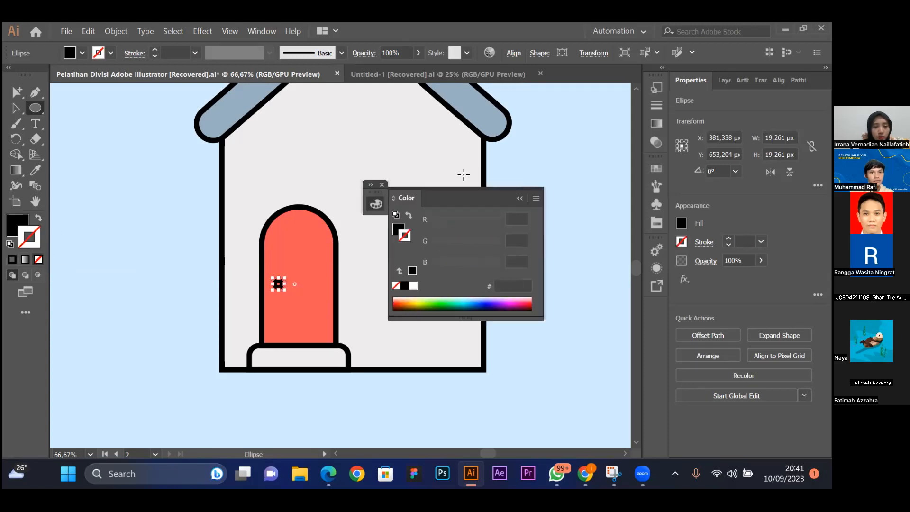
click(520, 199)
click(16, 107)
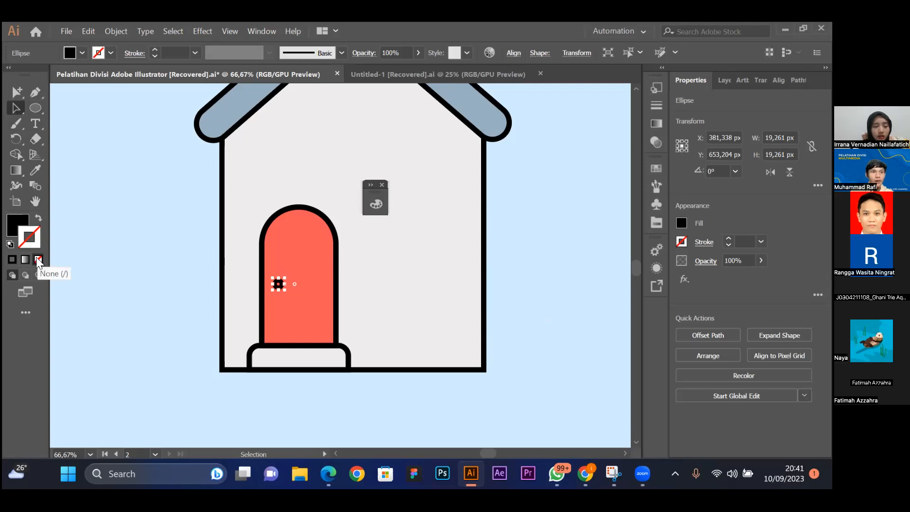
click(132, 206)
click(381, 184)
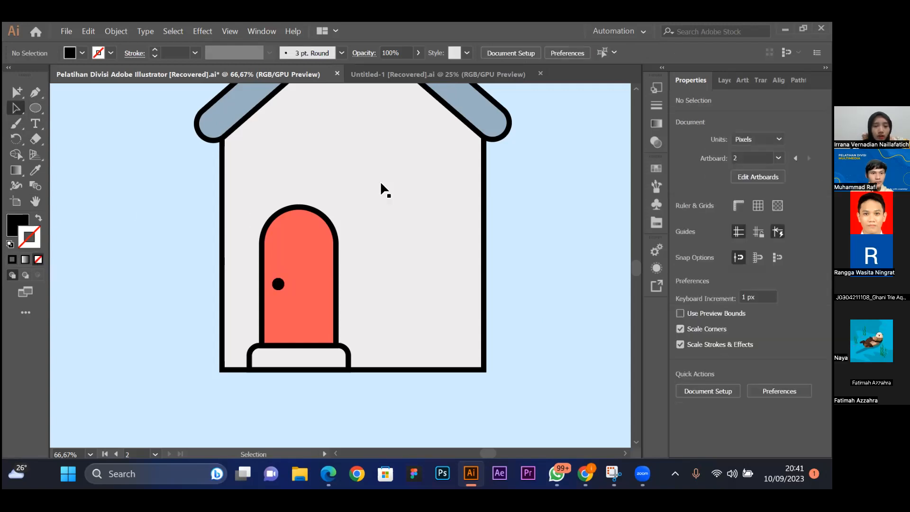
scroll(540, 158, down, 2)
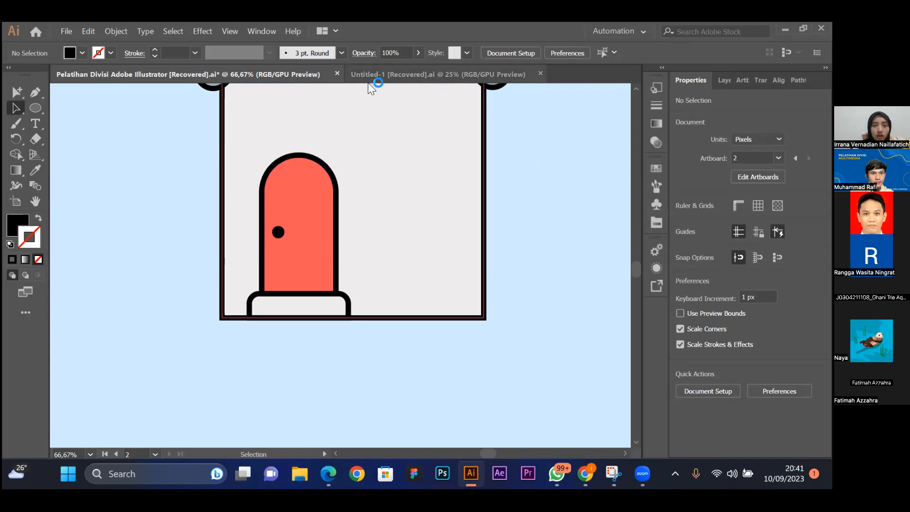
scroll(505, 256, up, 2)
click(395, 78)
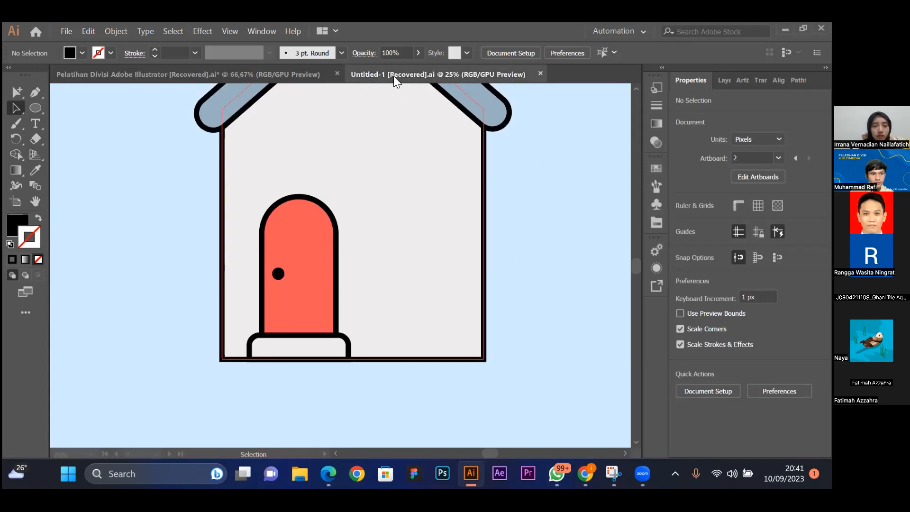
click(222, 70)
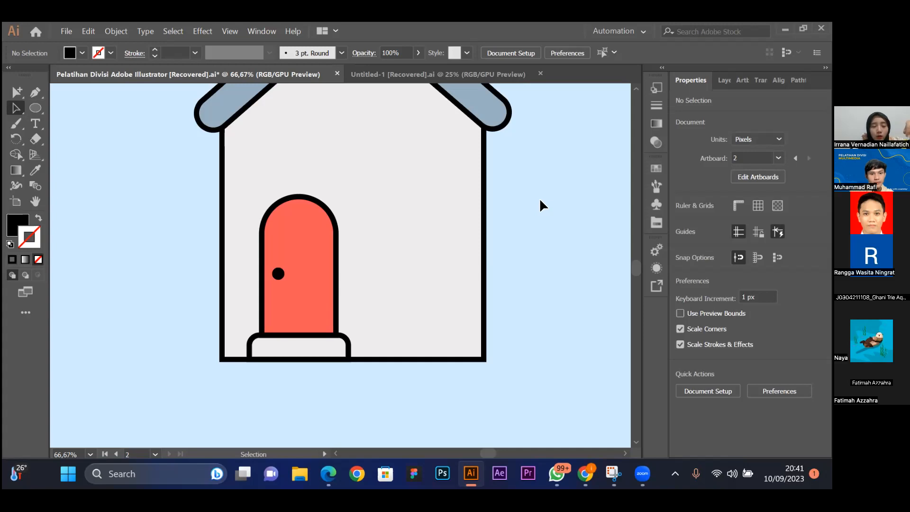
scroll(540, 200, up, 3)
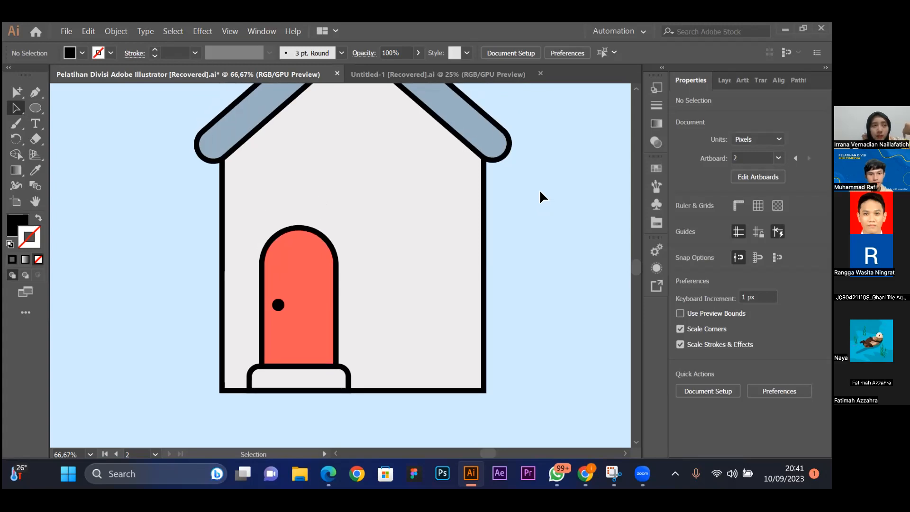
scroll(540, 192, down, 2)
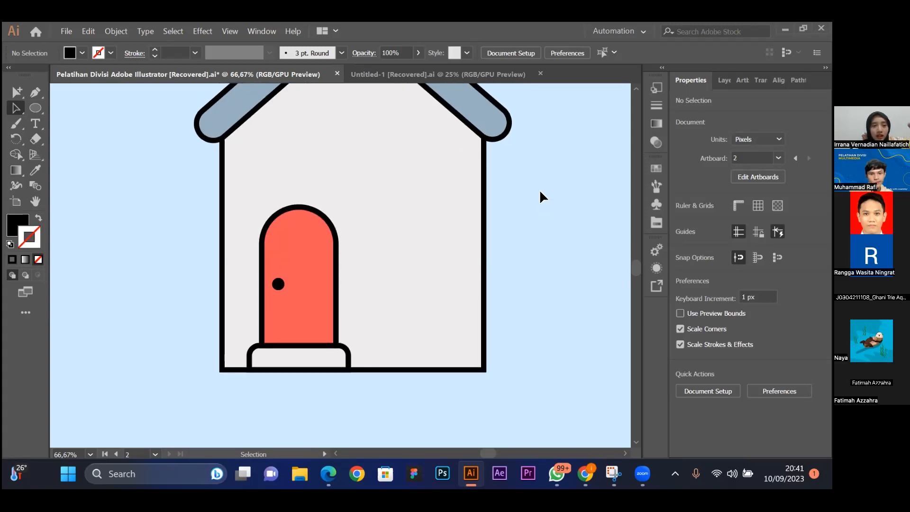
Draw a window rectangle about 114 px wide and 146 px high on the wall to the right of the door.
click(41, 106)
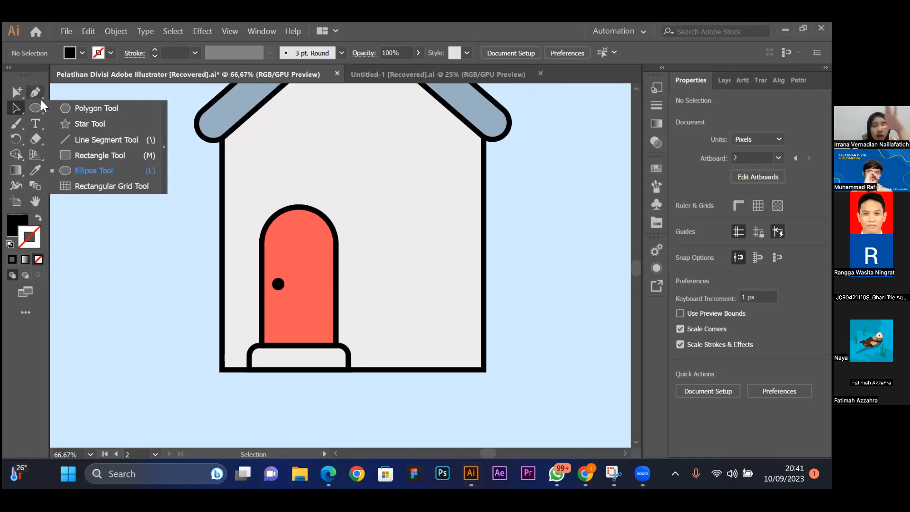
click(38, 107)
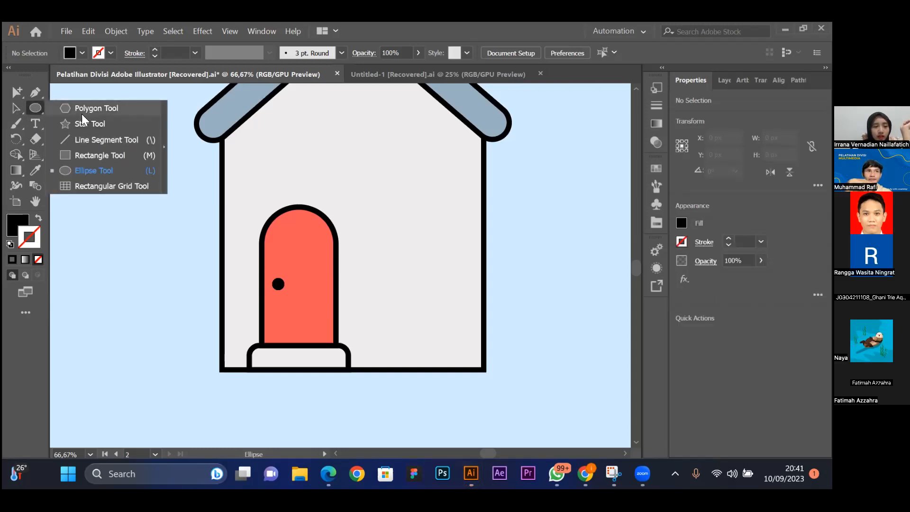
click(100, 155)
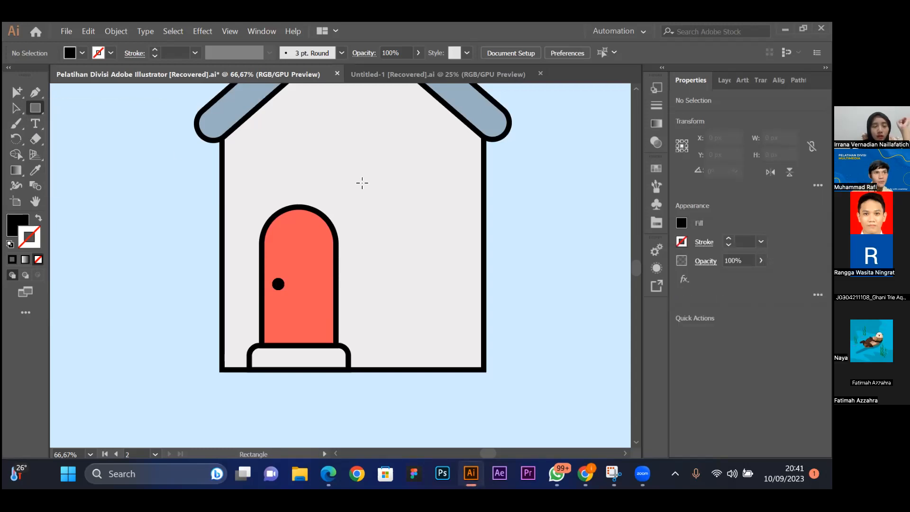
drag(373, 207, 445, 298)
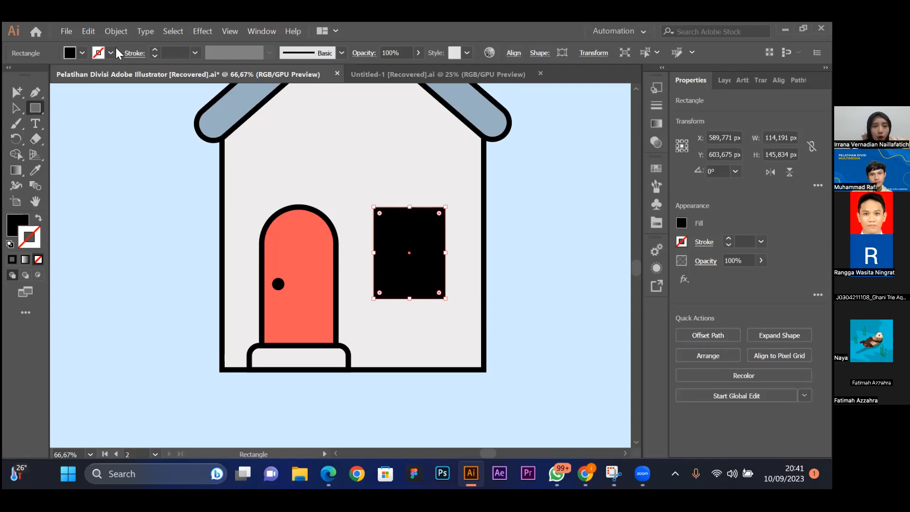
Split the window rectangle into a grid of 3 rows and 2 columns, with the preview turned on.
click(116, 33)
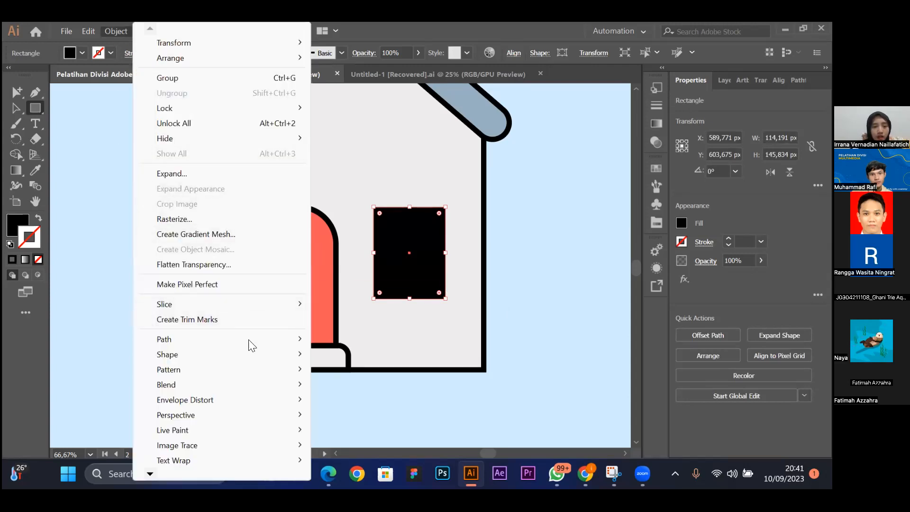
mouse_move(274, 345)
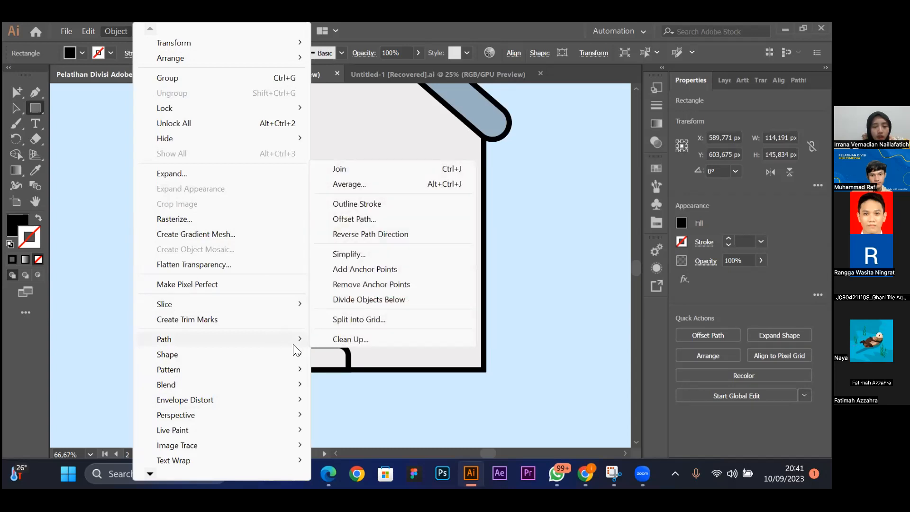
click(341, 319)
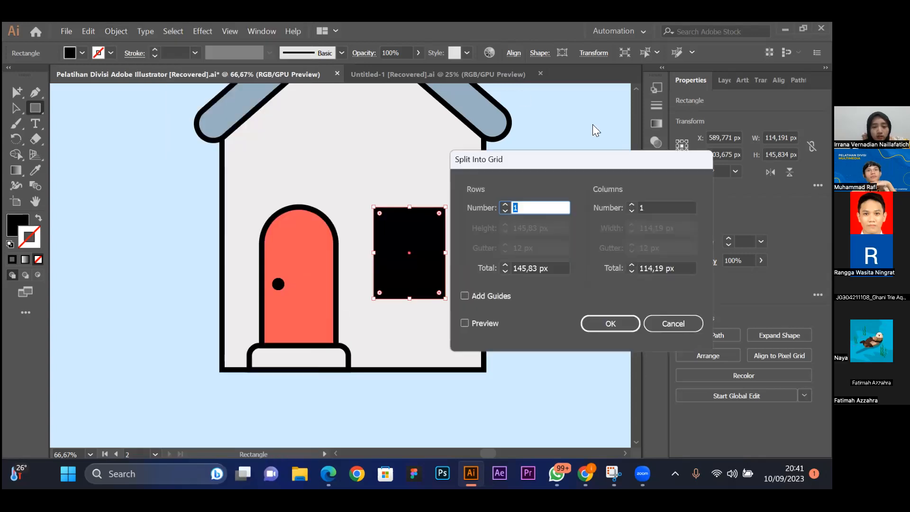
drag(575, 162, 336, 157)
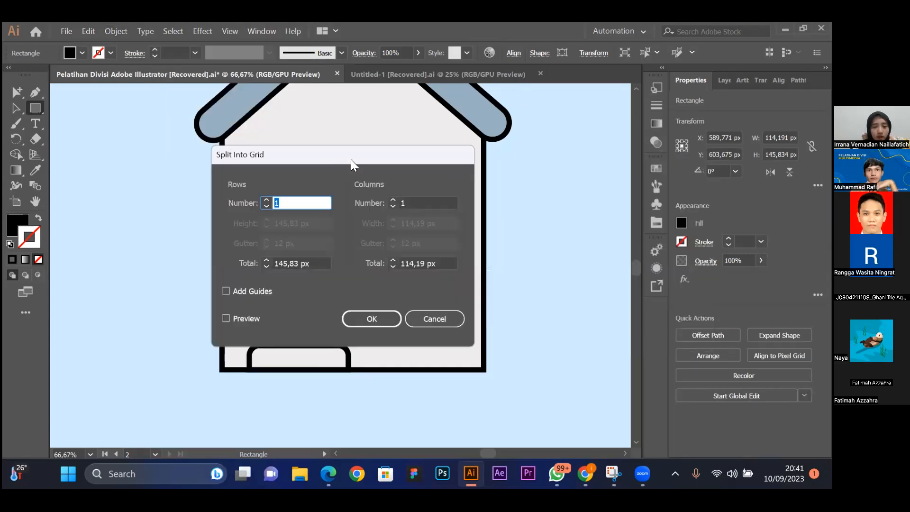
click(242, 322)
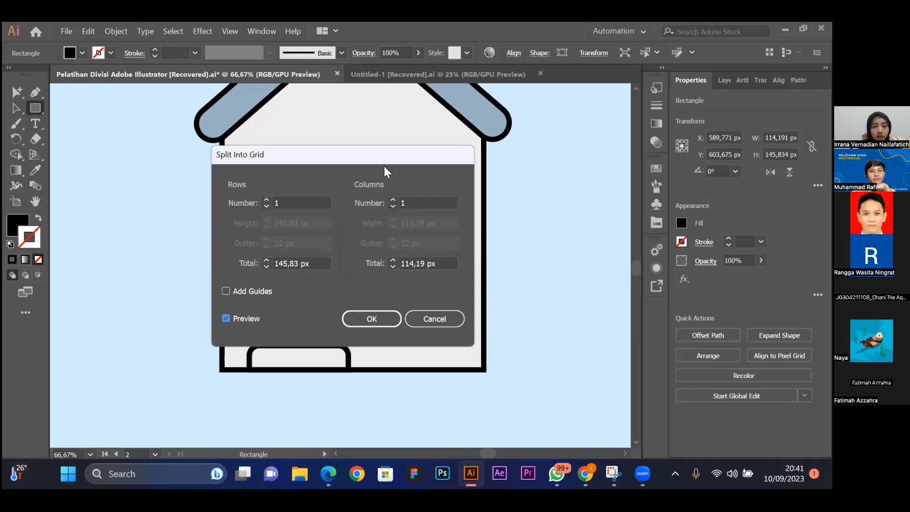
drag(368, 161, 273, 149)
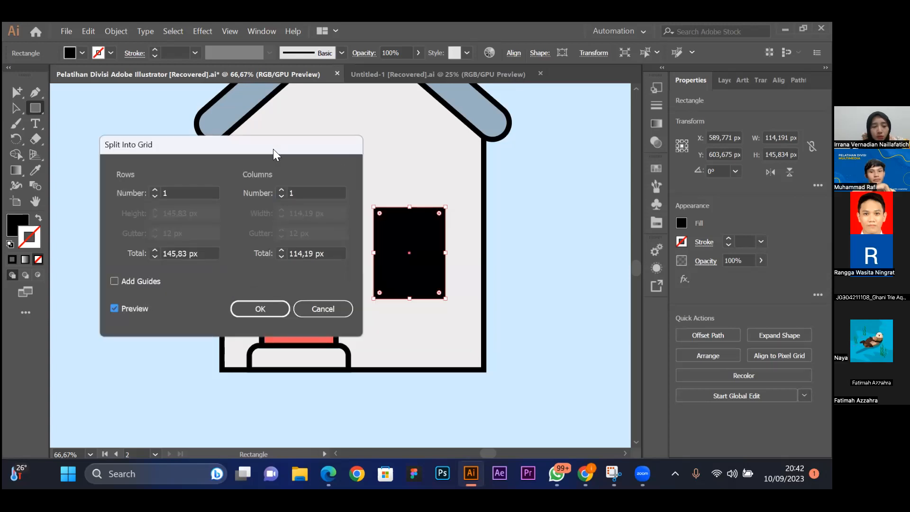
click(280, 189)
click(279, 190)
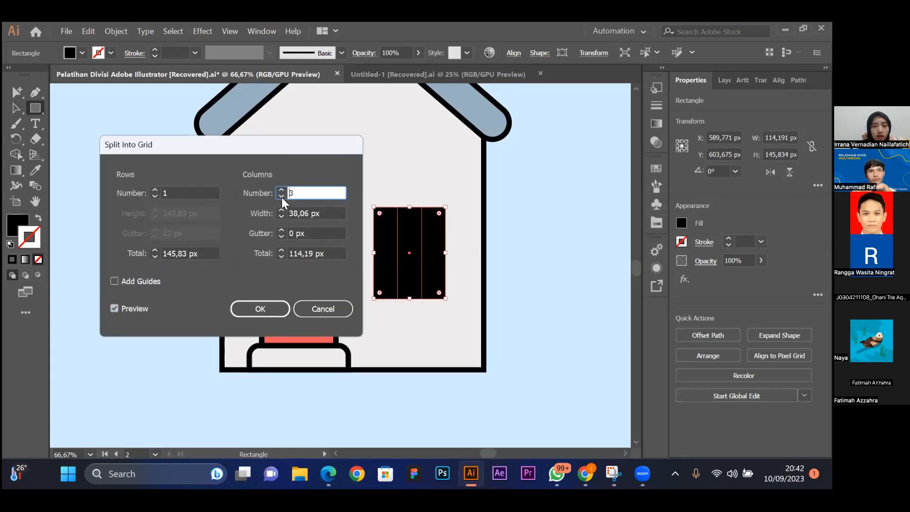
click(155, 190)
click(155, 190)
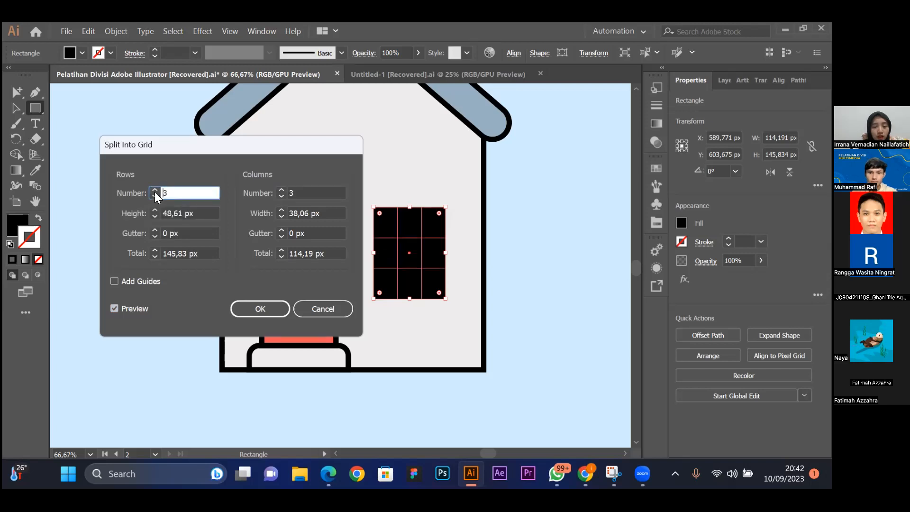
click(281, 195)
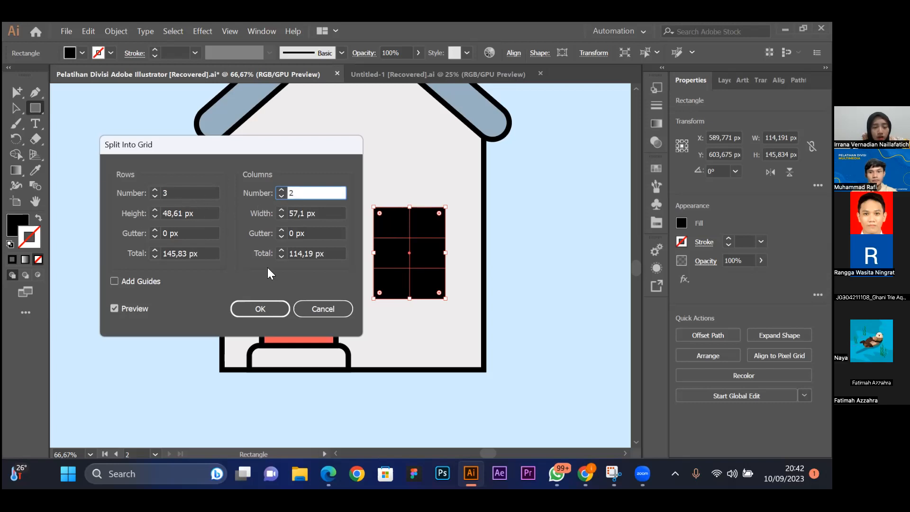
click(260, 308)
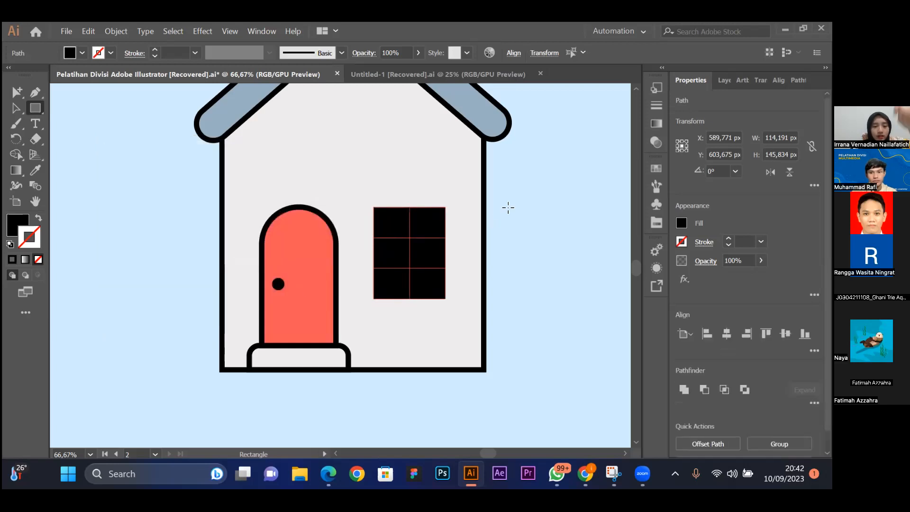
Make the fill the active colour attribute of the window panes, leaving the Color panel closed.
key(v)
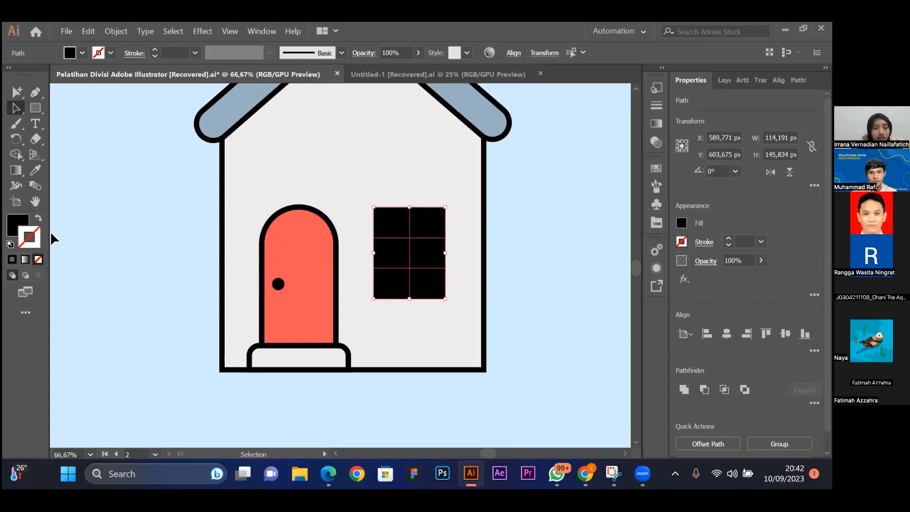
click(17, 231)
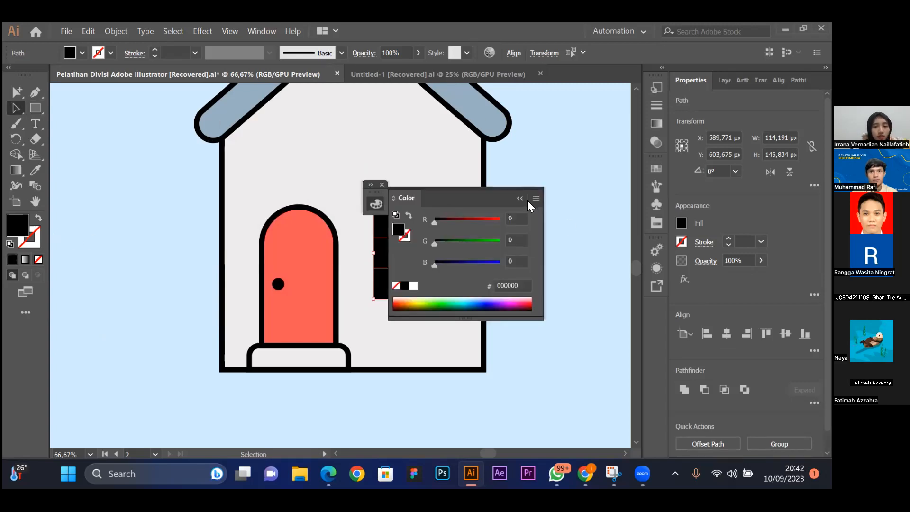
click(530, 202)
click(383, 184)
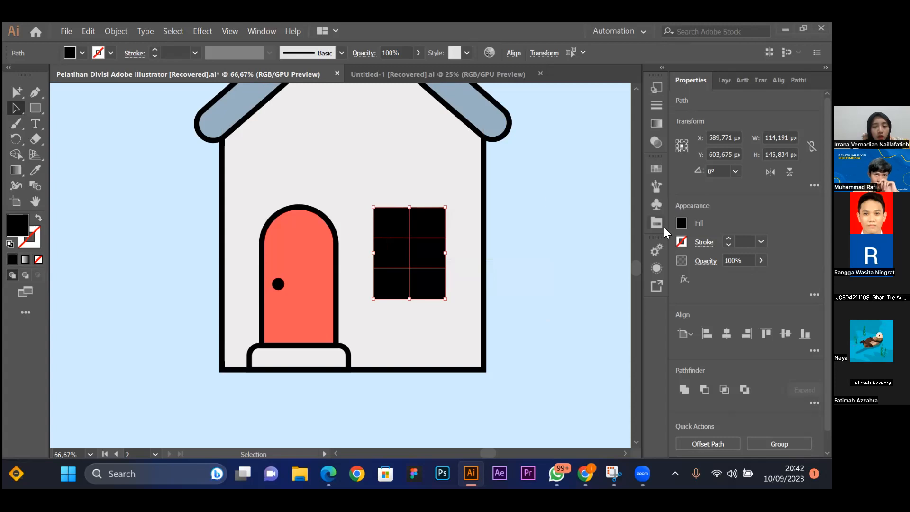
scroll(587, 234, right, 3)
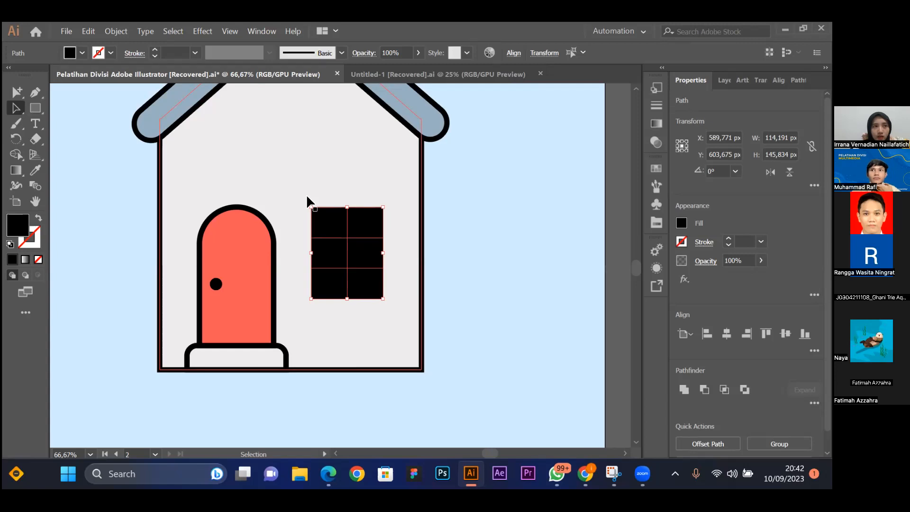
click(465, 230)
drag(306, 202, 365, 235)
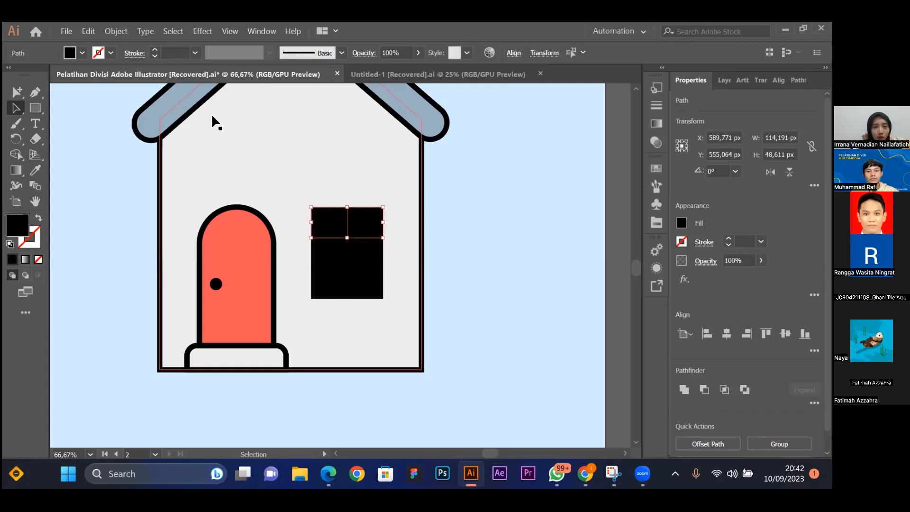
click(370, 76)
click(201, 74)
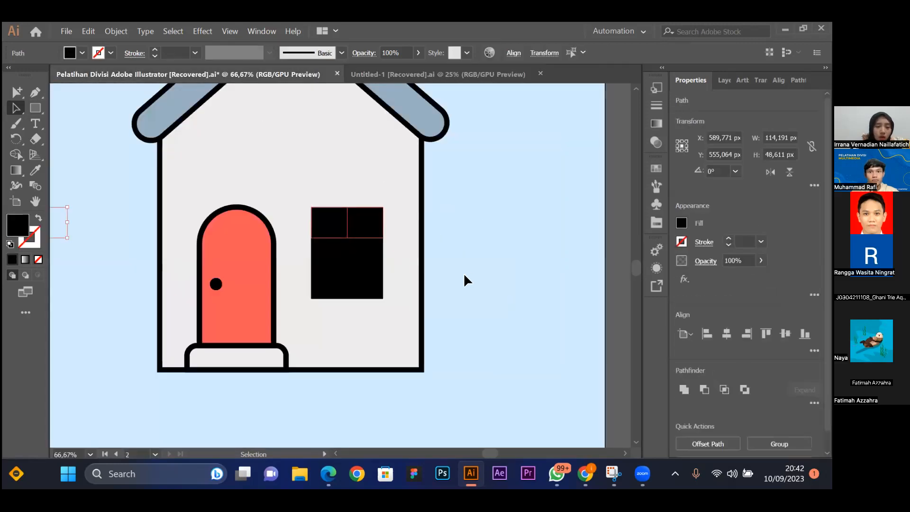
click(464, 274)
click(333, 252)
shift+click(363, 253)
shift+click(328, 278)
shift+click(362, 282)
key(ctrl+shift+a)
Fill the four panes in the window's two lower rows with yellow from the Color Palette library.
click(326, 249)
shift+click(368, 255)
shift+click(328, 278)
shift+click(372, 286)
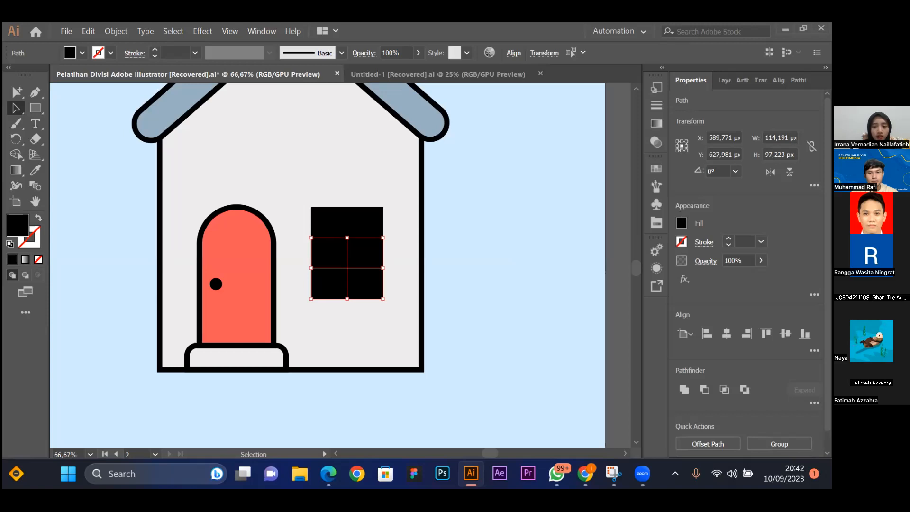
click(657, 221)
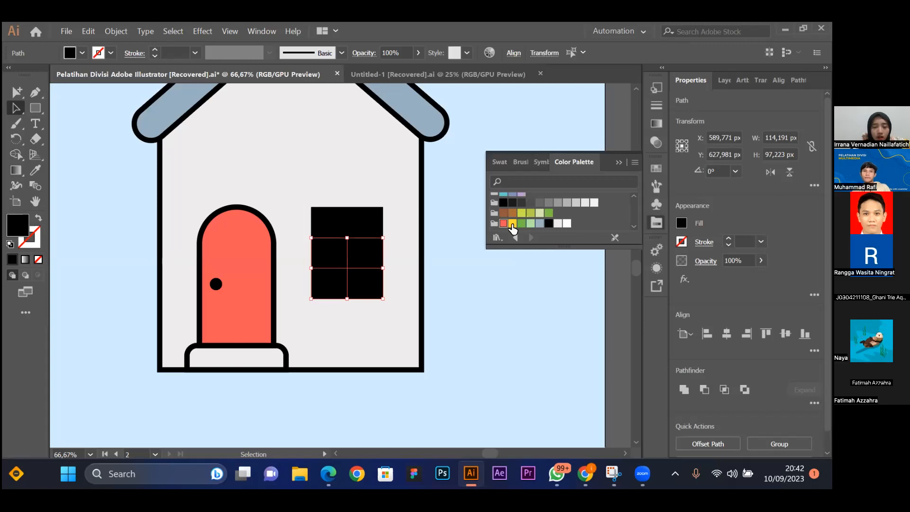
click(511, 223)
click(615, 161)
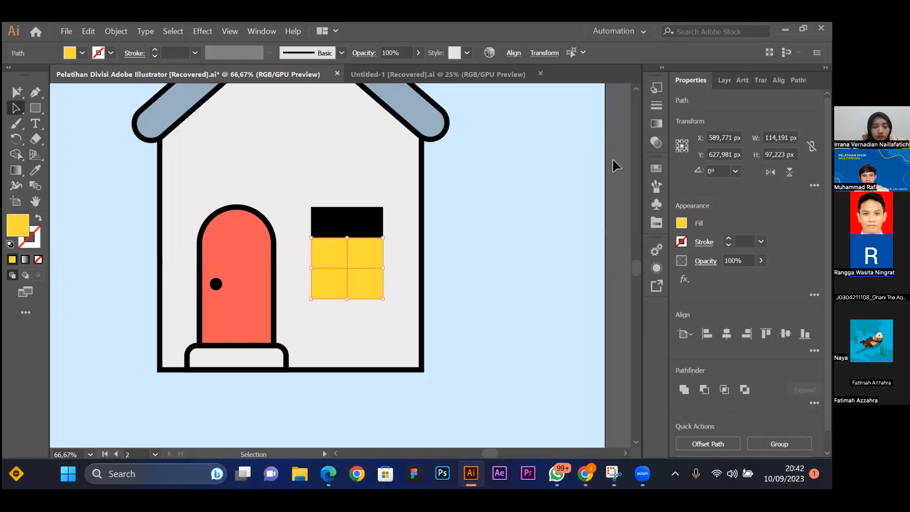
click(526, 214)
Fill the two panes in the window's upper row with white from the Color Palette library.
click(331, 228)
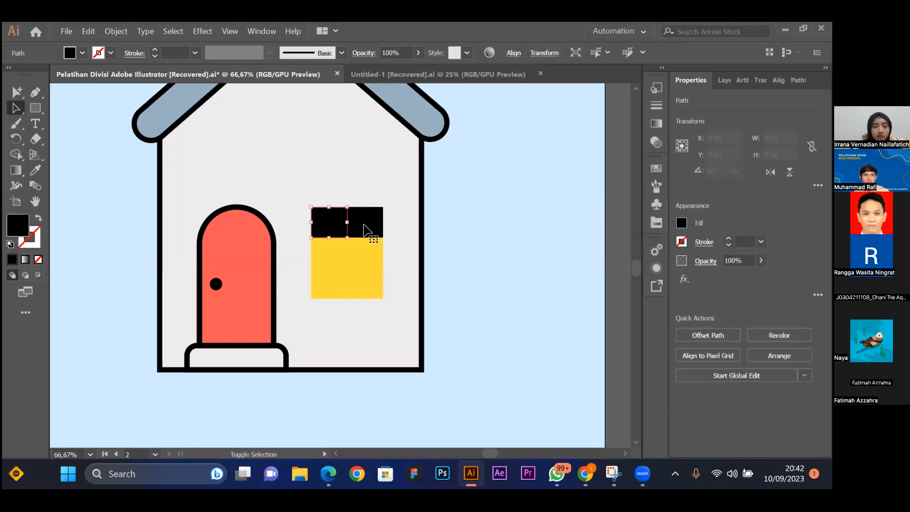
shift+click(374, 227)
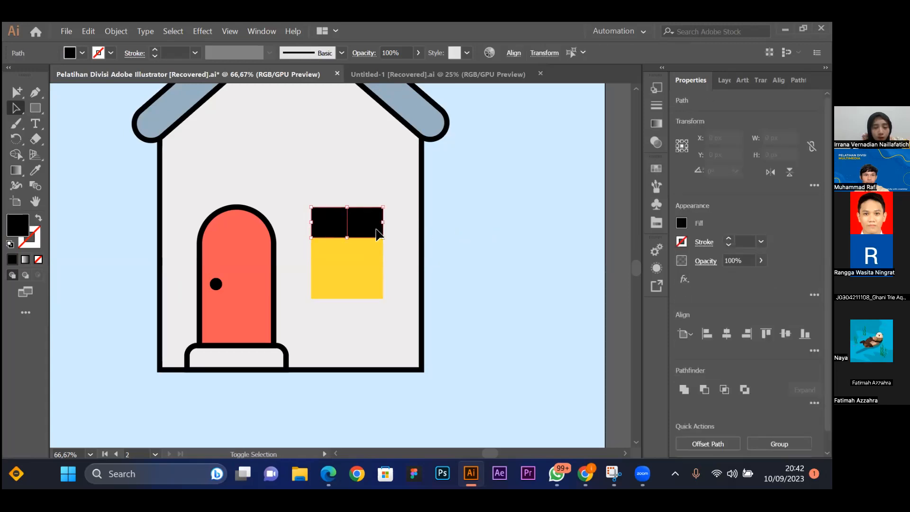
click(656, 223)
click(567, 223)
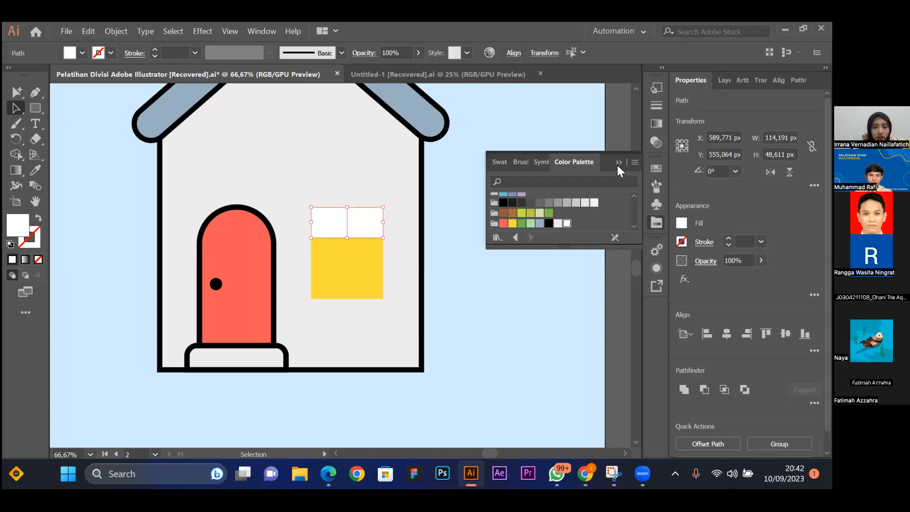
click(619, 162)
click(533, 235)
Apply an 8 pt black stroke to all six window panes.
click(337, 221)
shift+click(363, 222)
shift+click(332, 249)
shift+click(364, 283)
click(176, 54)
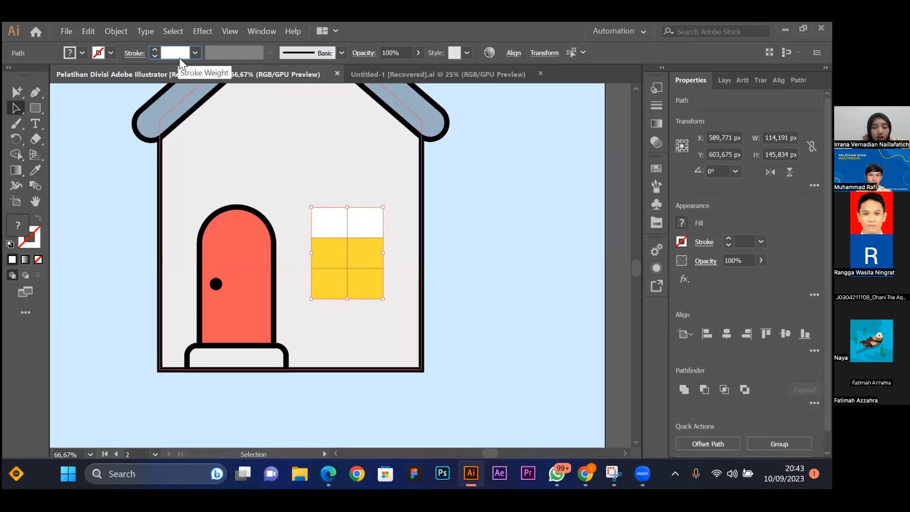
key(Return)
click(480, 215)
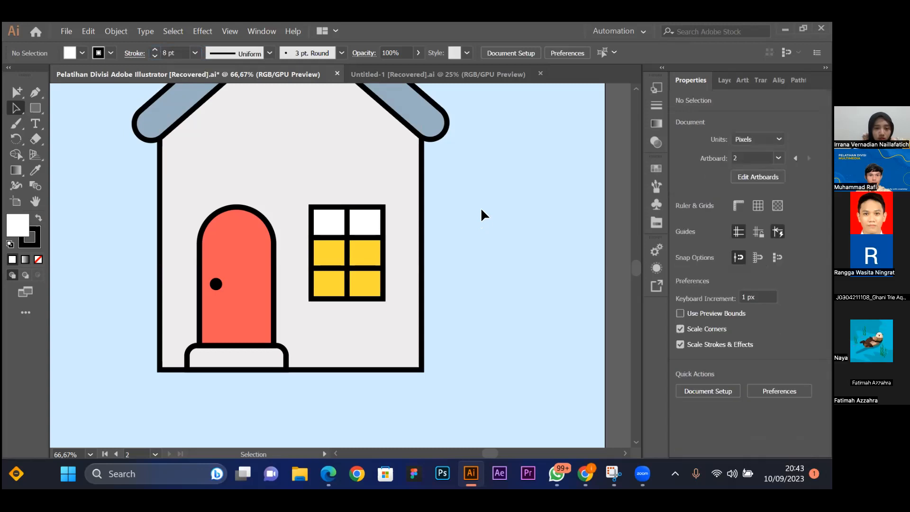
Round only the four outer corners of the six-pane window with the Direct Selection tool.
scroll(482, 207, down, 3)
scroll(481, 204, up, 2)
scroll(481, 204, left, 3)
scroll(482, 204, right, 2)
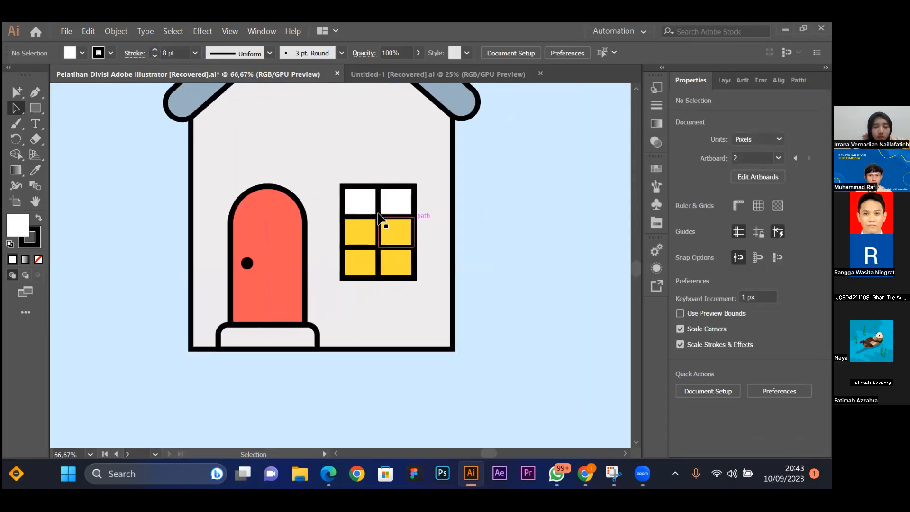
click(372, 214)
scroll(370, 211, up, 2)
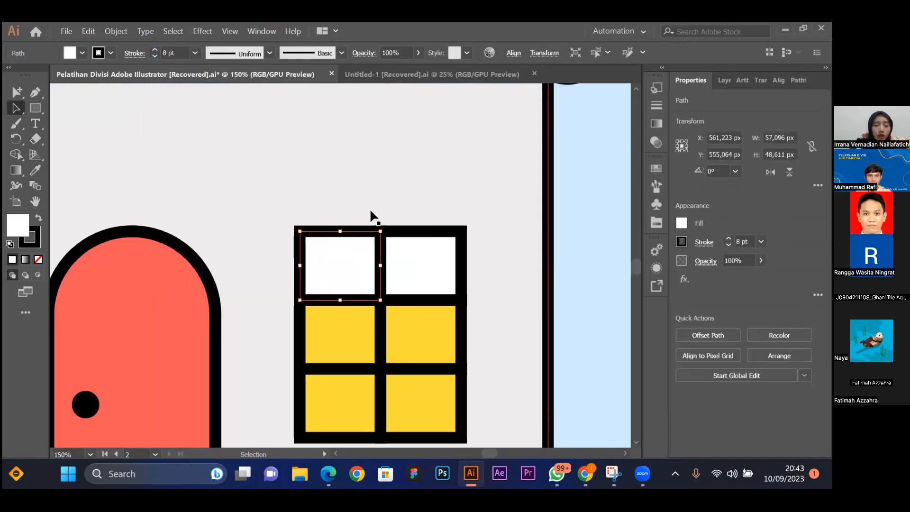
shift+click(421, 161)
shift+click(363, 216)
shift+click(428, 237)
shift+click(355, 292)
shift+click(422, 296)
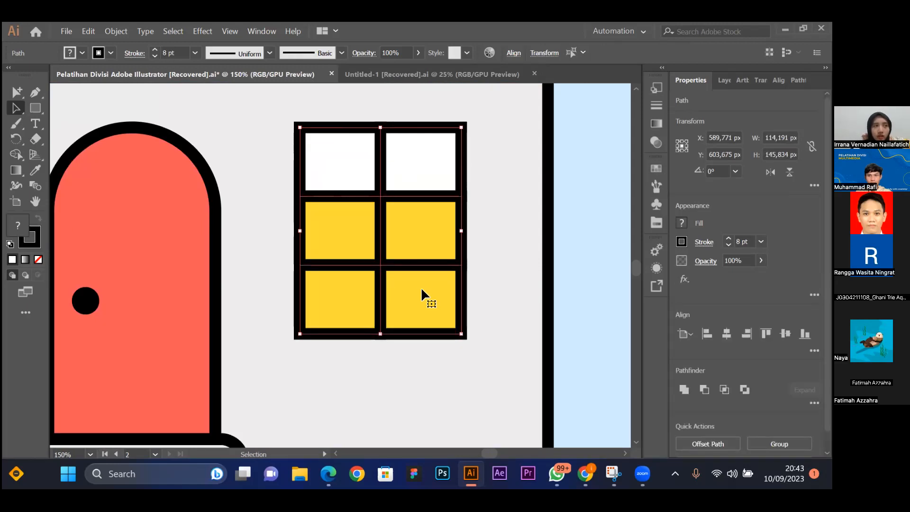
key(a)
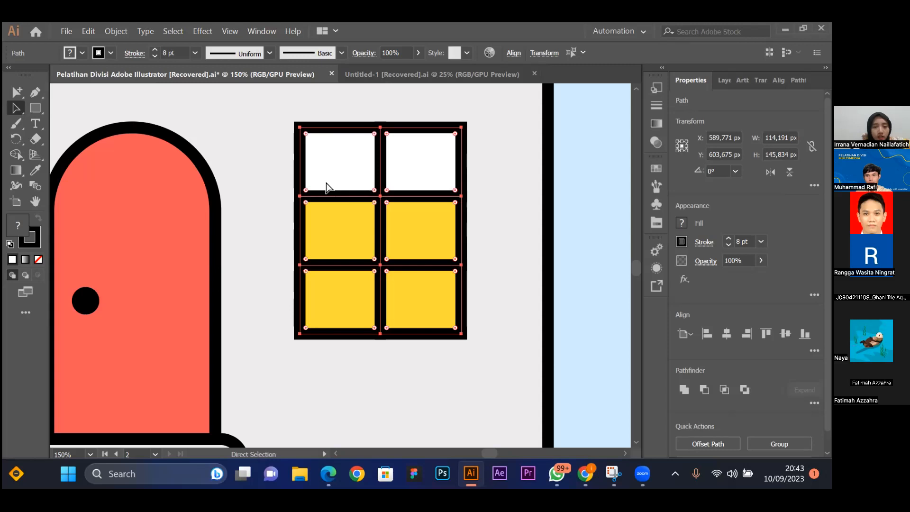
shift+click(306, 134)
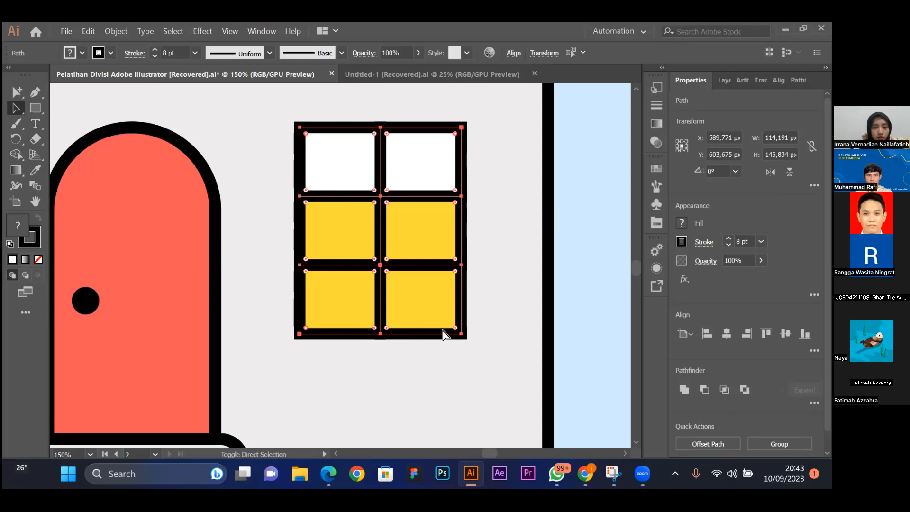
drag(453, 327, 446, 313)
click(593, 187)
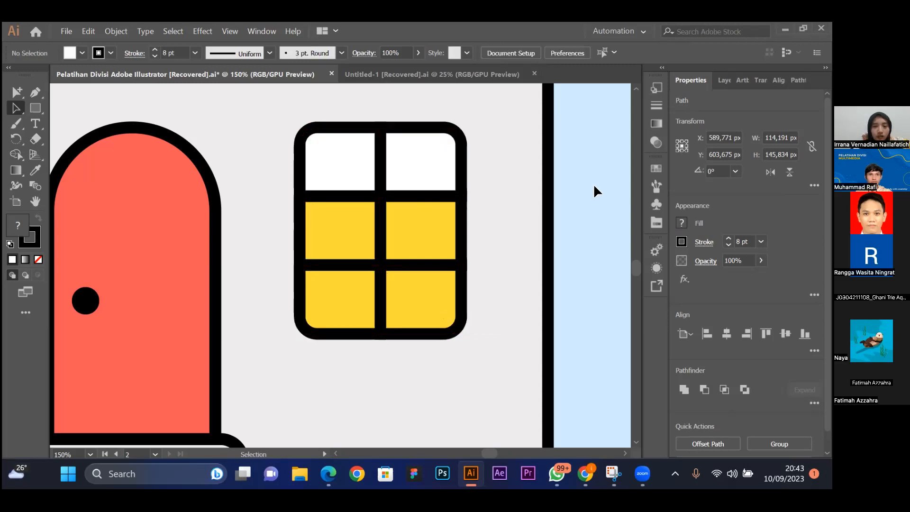
Delete all six panes of the finished window from the house wall.
key(ctrl+minus)
key(ctrl+minus)
scroll(594, 186, left, 1)
scroll(594, 186, right, 1)
scroll(594, 186, left, 1)
scroll(594, 186, up, 1)
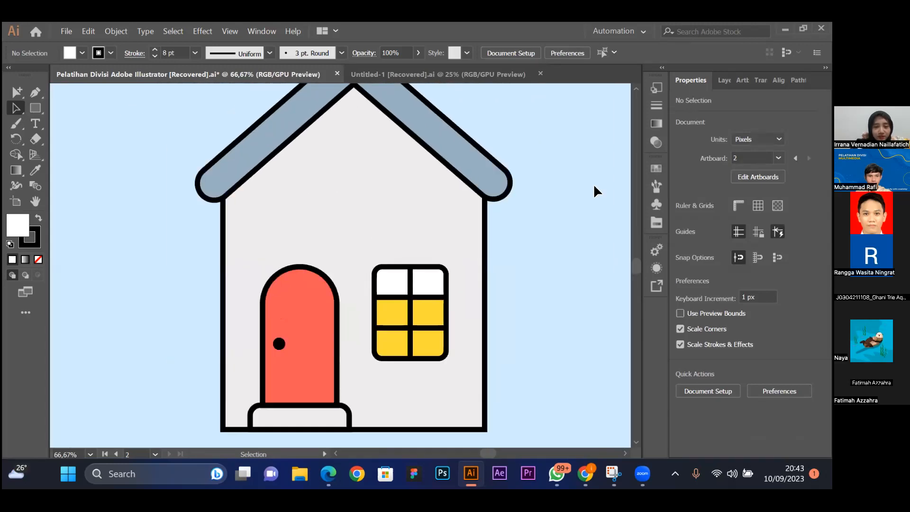
scroll(593, 186, down, 1)
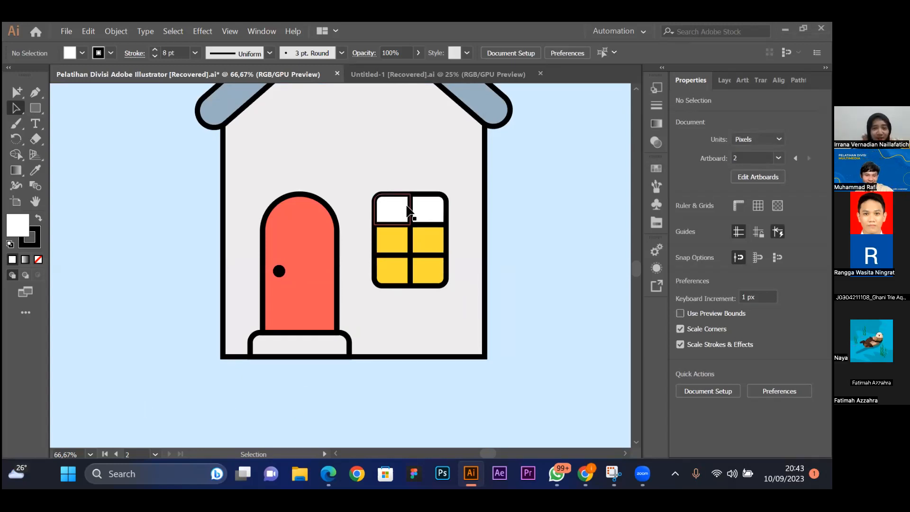
shift+click(422, 209)
shift+click(396, 213)
shift+click(392, 242)
shift+click(417, 244)
shift+click(400, 276)
shift+click(423, 276)
key(Delete)
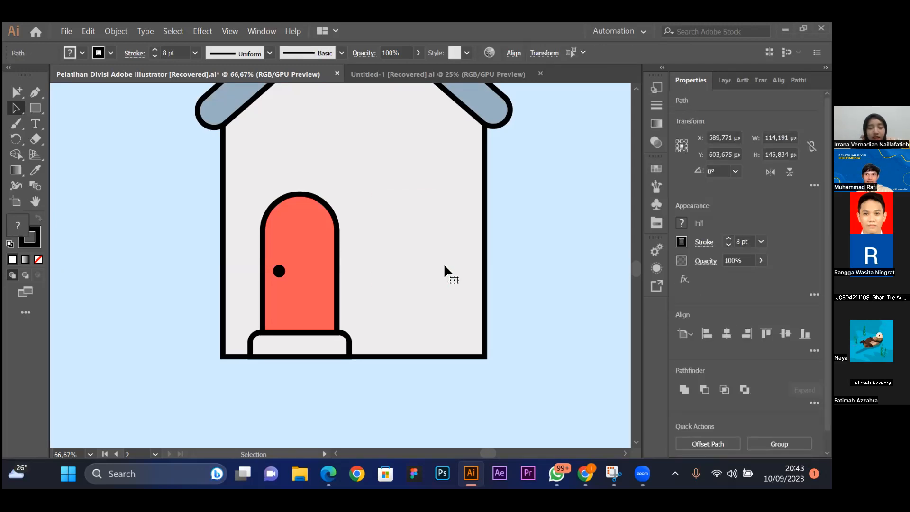
Draw a white window rectangle about 111 px wide and 145 px high beside the door, and remove its stroke.
click(32, 105)
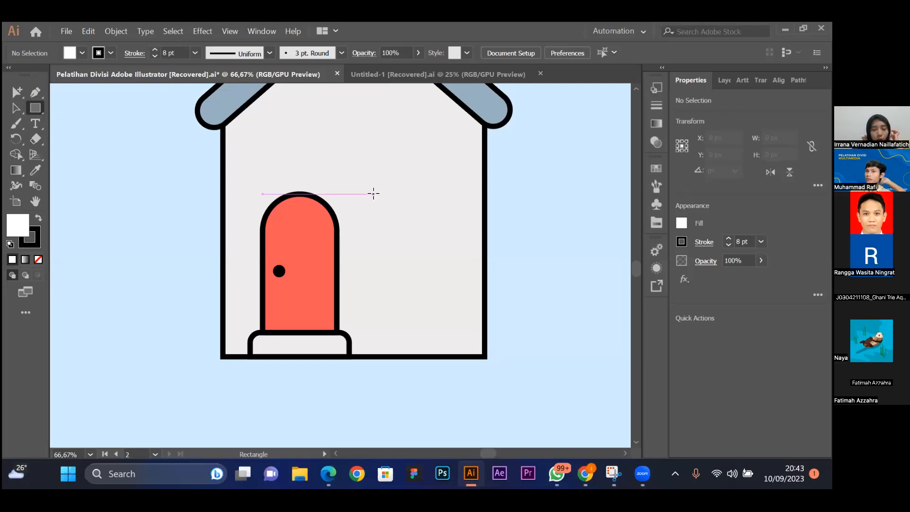
mouse_move(374, 194)
mouse_down()
mouse_move(441, 264)
mouse_move(443, 285)
mouse_up()
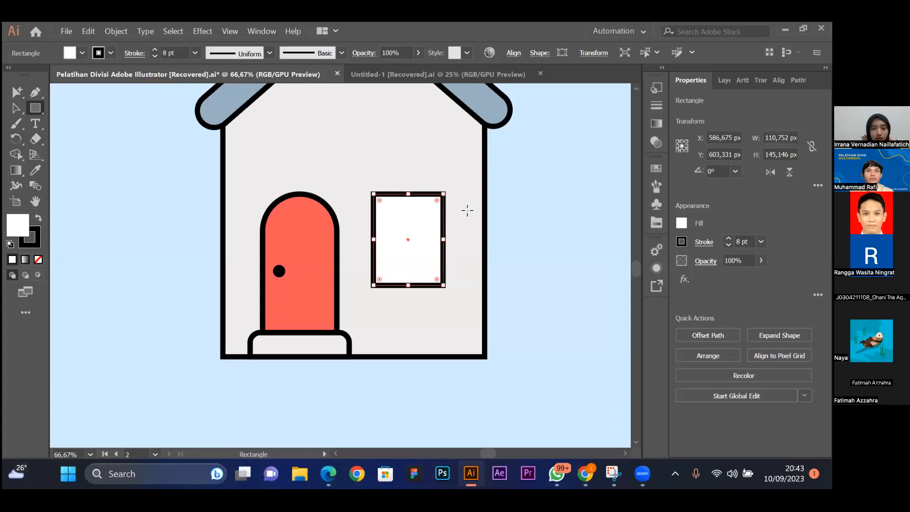
click(40, 257)
click(519, 200)
click(380, 185)
click(11, 222)
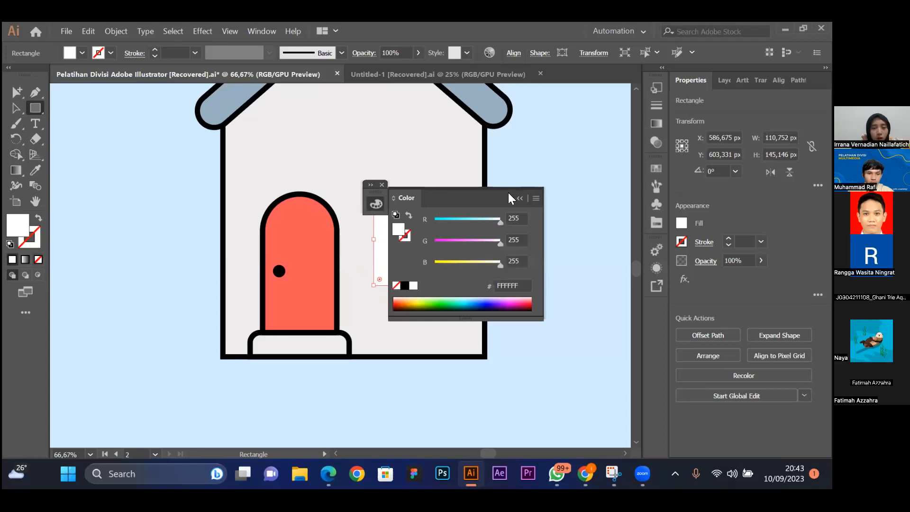
click(519, 198)
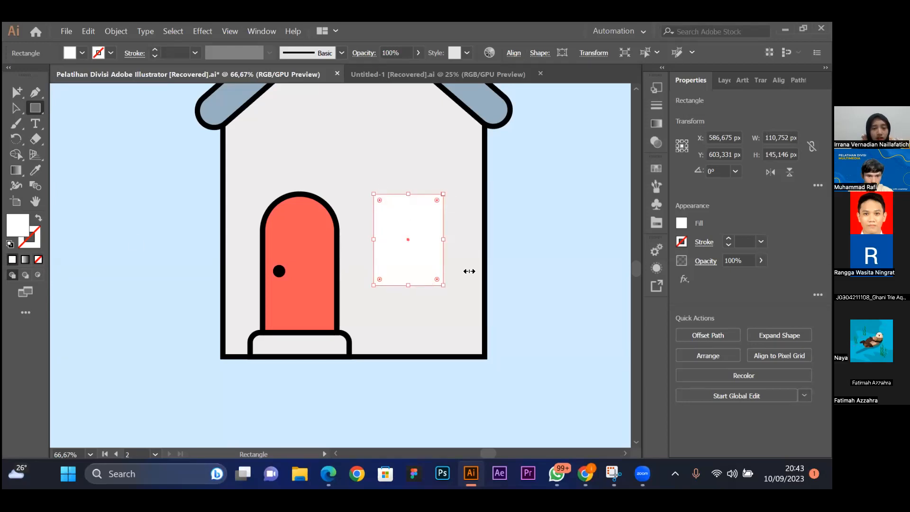
Split the window rectangle into a grid of 3 rows and 2 columns with the preview on.
click(114, 34)
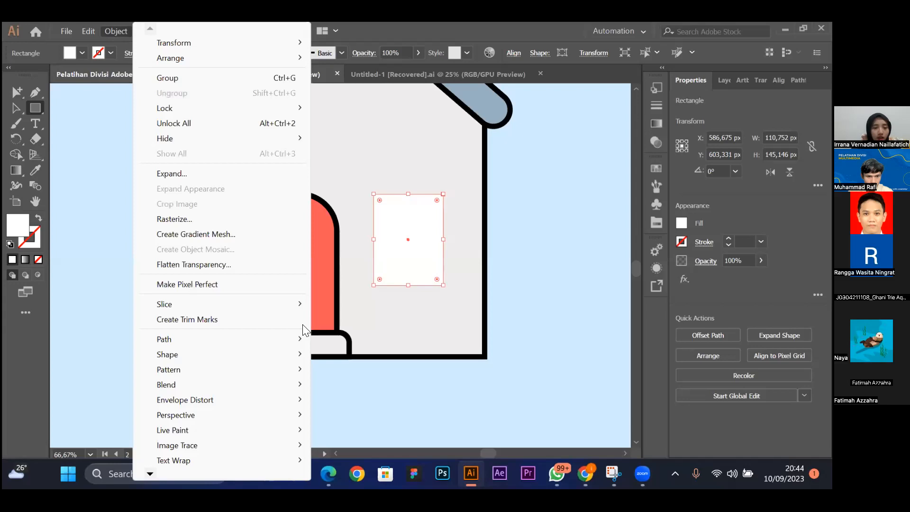
mouse_move(289, 341)
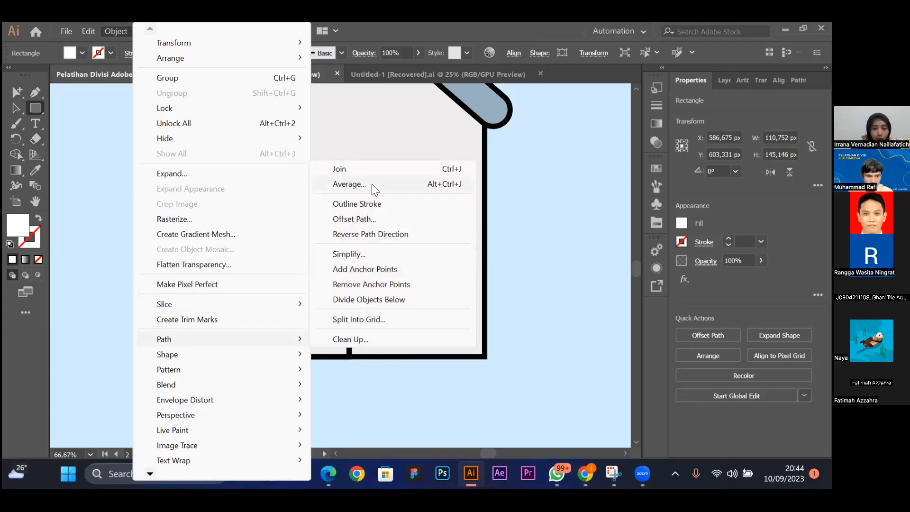
click(409, 318)
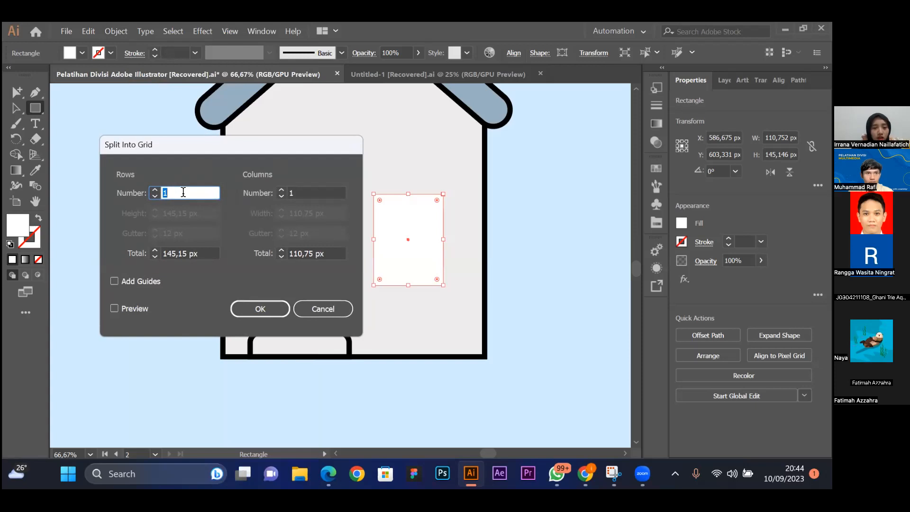
click(127, 308)
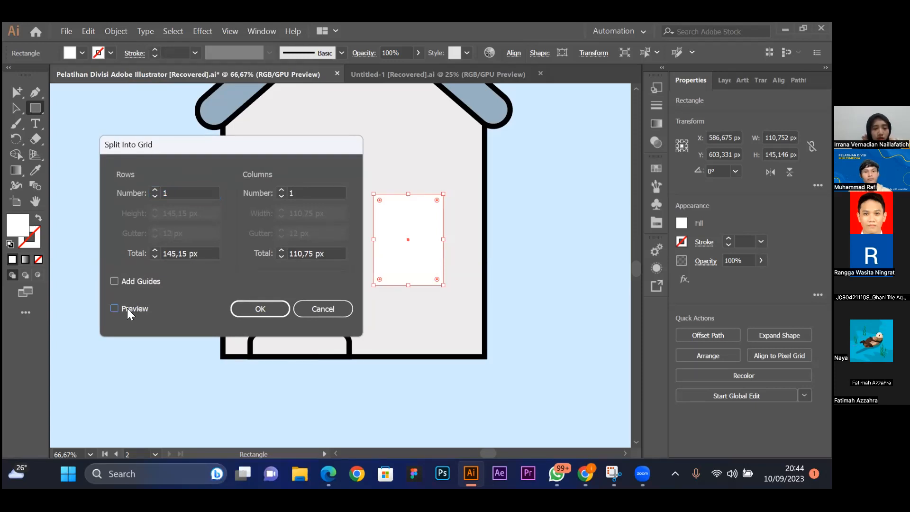
click(155, 190)
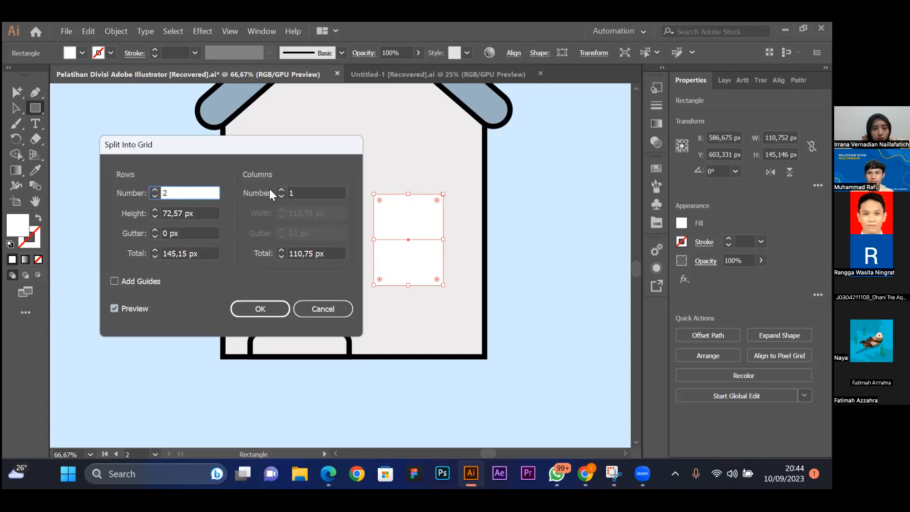
click(280, 190)
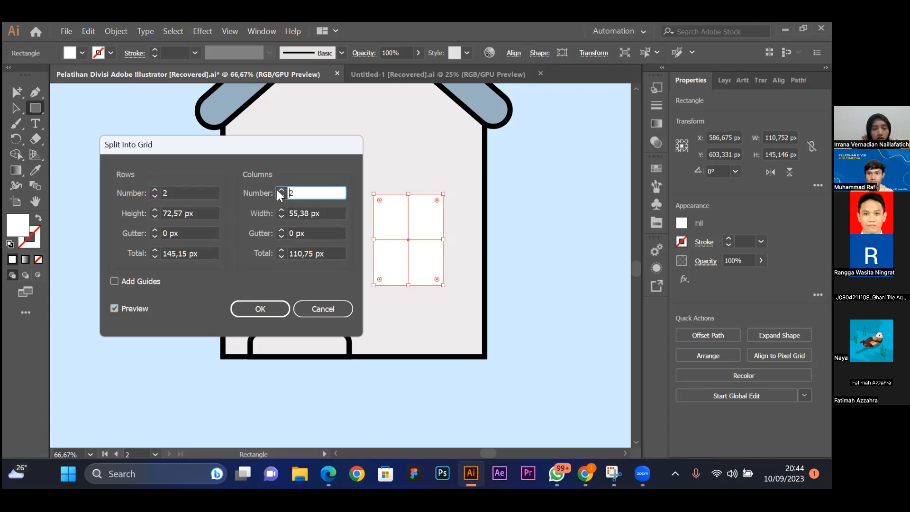
click(155, 190)
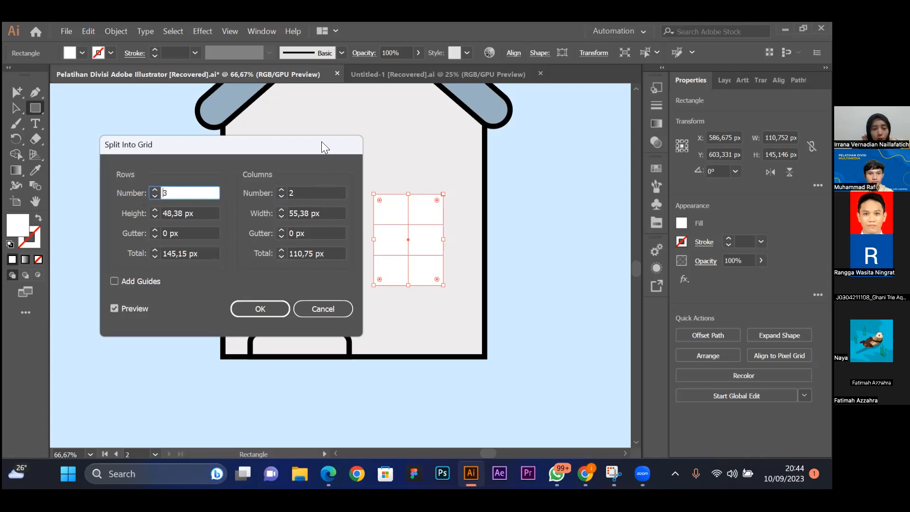
drag(322, 141, 315, 108)
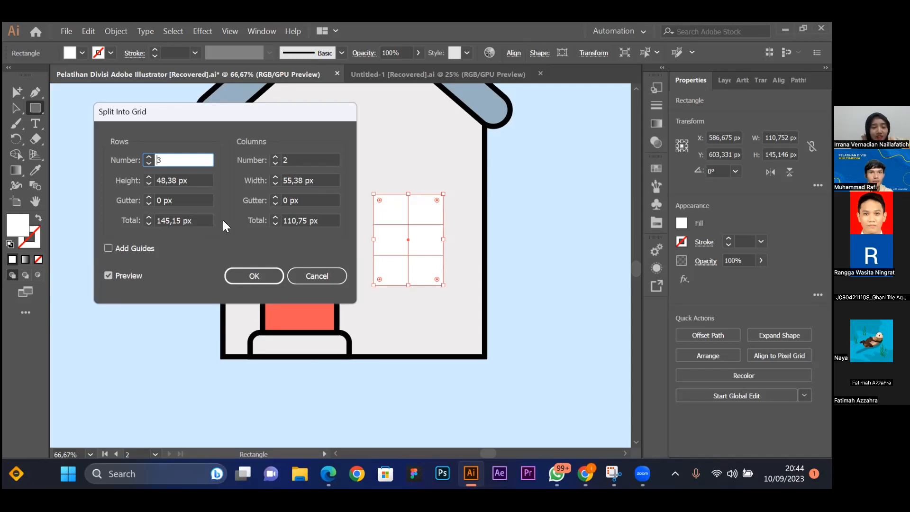
click(267, 279)
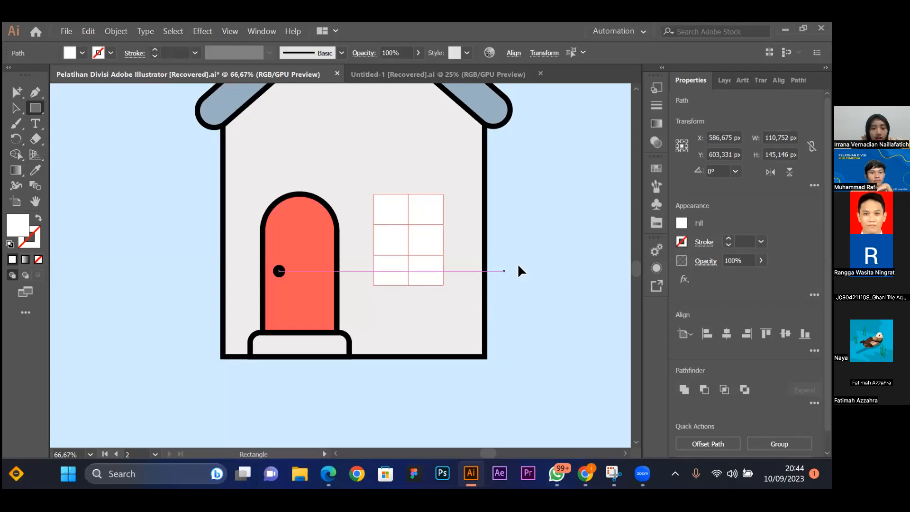
Fill the four panes in the window's middle and lower rows with the yellow swatch from the Color Palette.
key(v)
click(529, 259)
drag(376, 230, 435, 246)
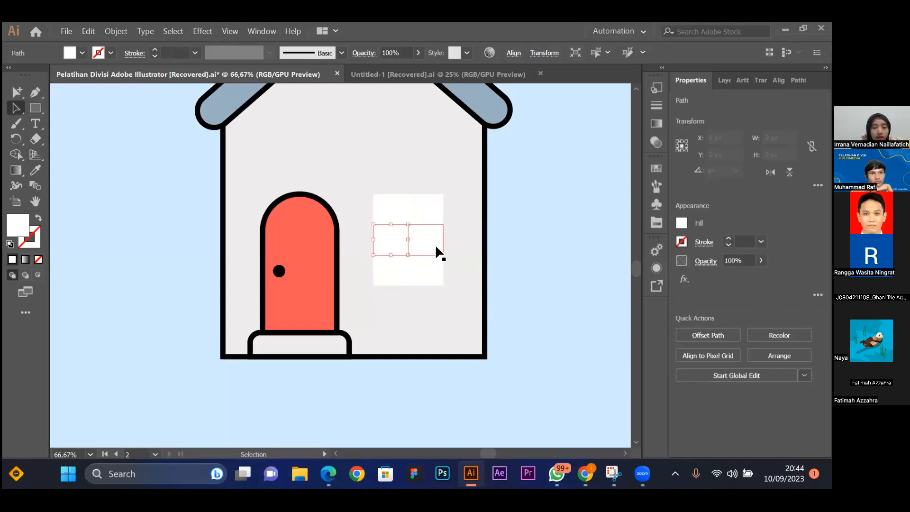
shift+click(395, 271)
shift+click(416, 276)
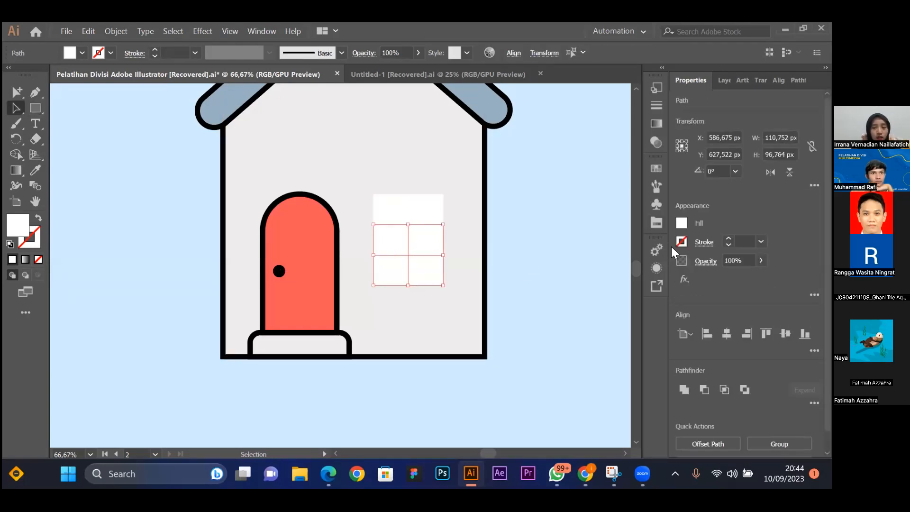
click(678, 222)
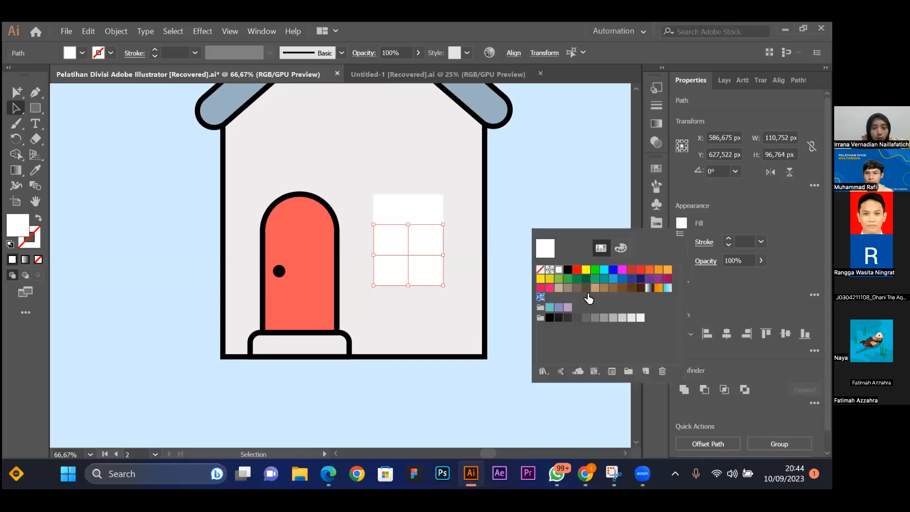
click(700, 213)
click(657, 222)
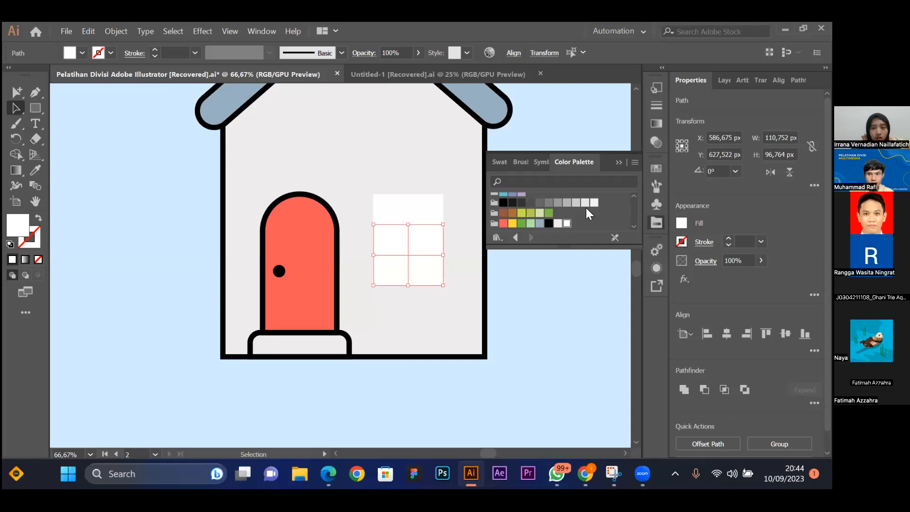
click(513, 222)
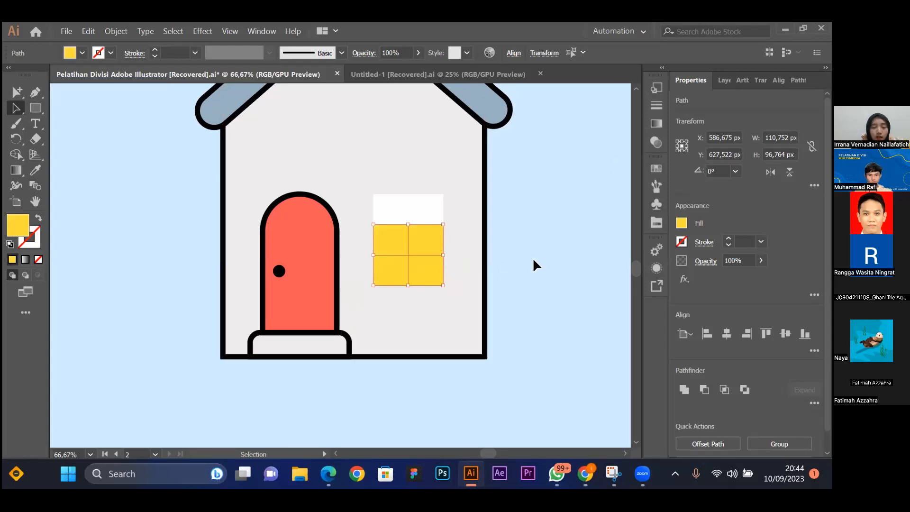
Add the two white panes to the selection and give all six window panes an 8 pt black stroke.
shift+click(387, 211)
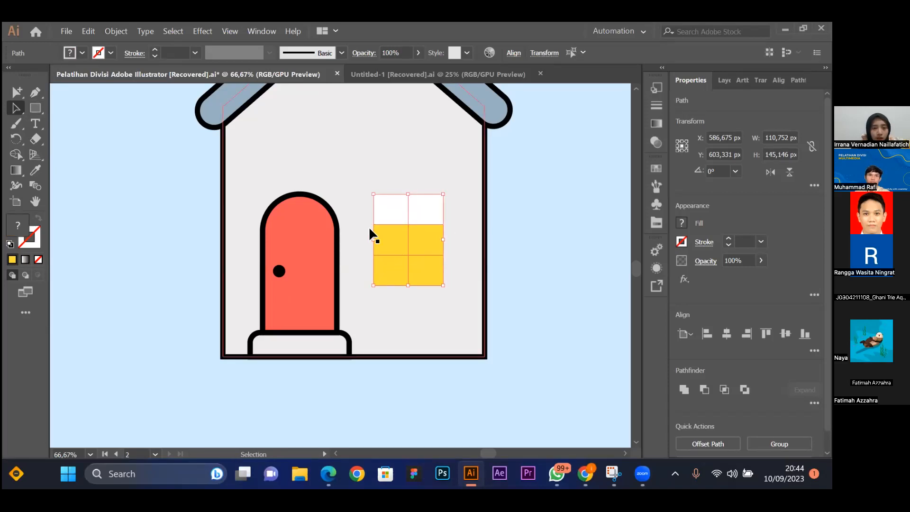
click(166, 52)
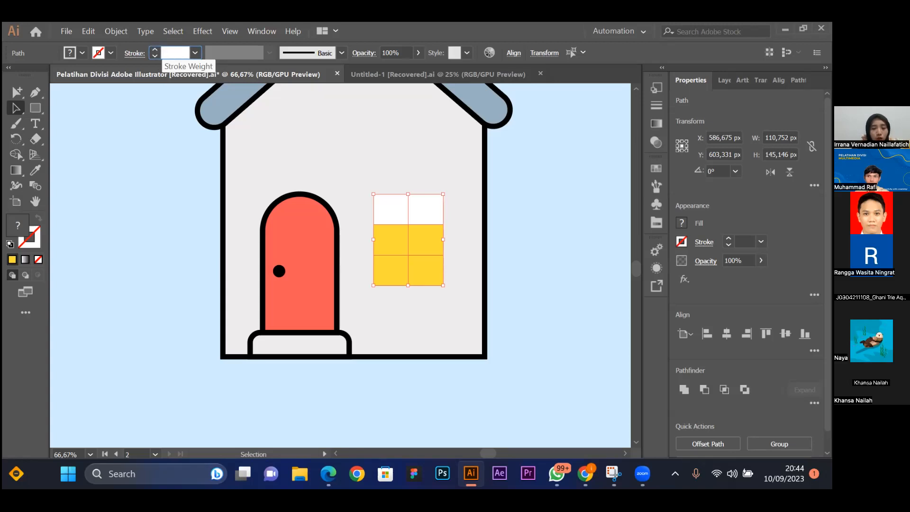
text(8)
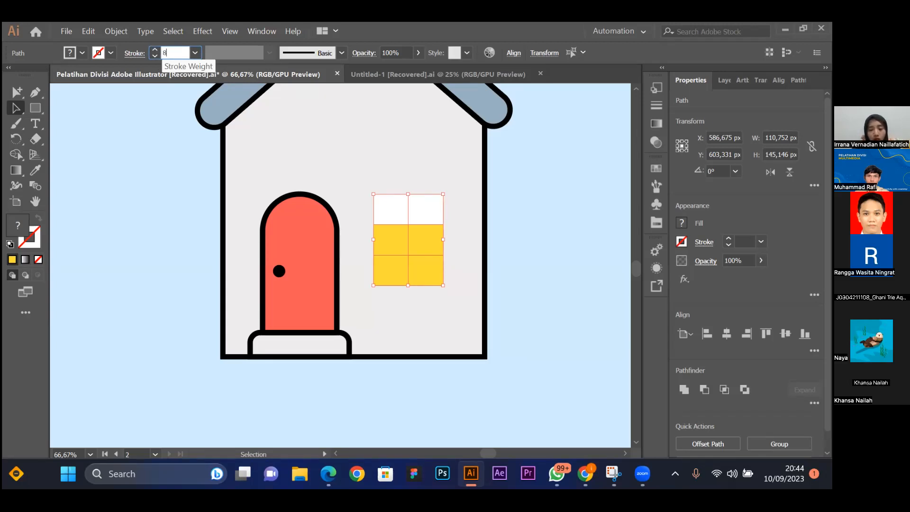
key(Return)
click(548, 223)
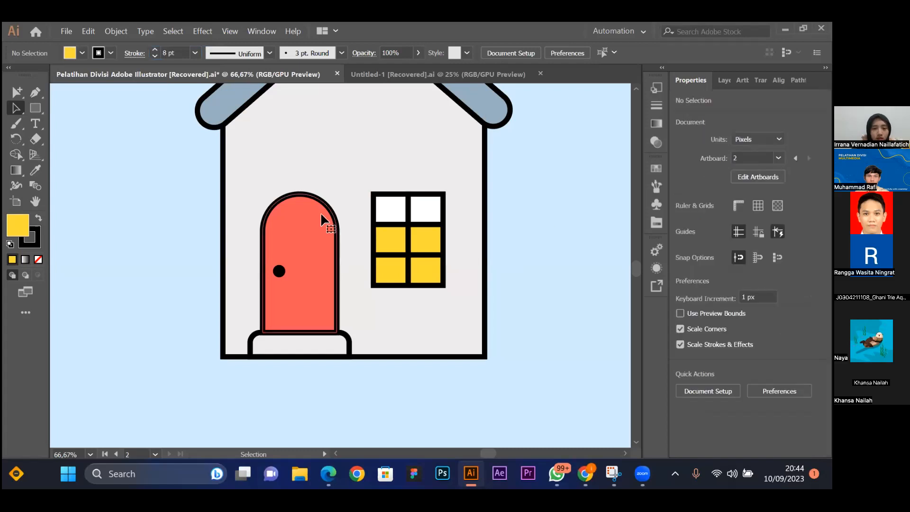
click(320, 212)
click(516, 211)
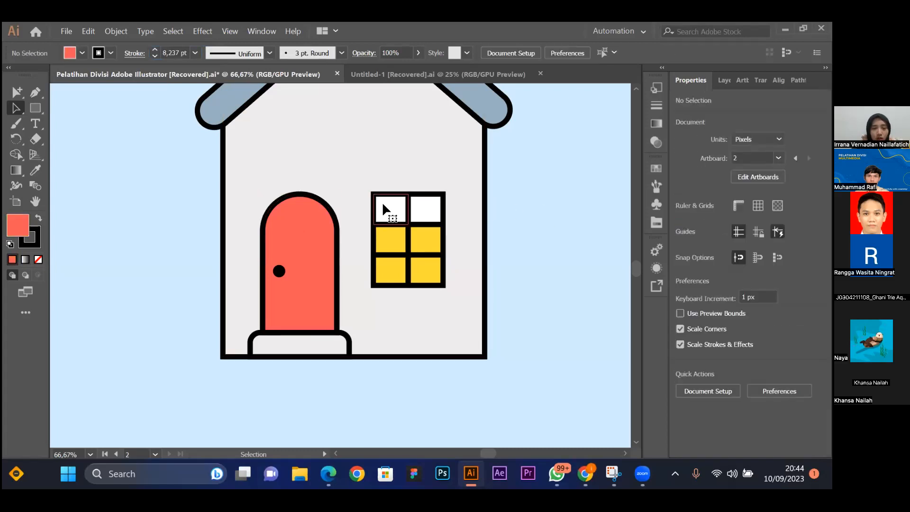
Round only the four outer corners of the newly outlined six-pane window.
click(384, 205)
click(392, 201)
key(ctrl+equal)
key(ctrl+equal)
scroll(394, 204, down, 4)
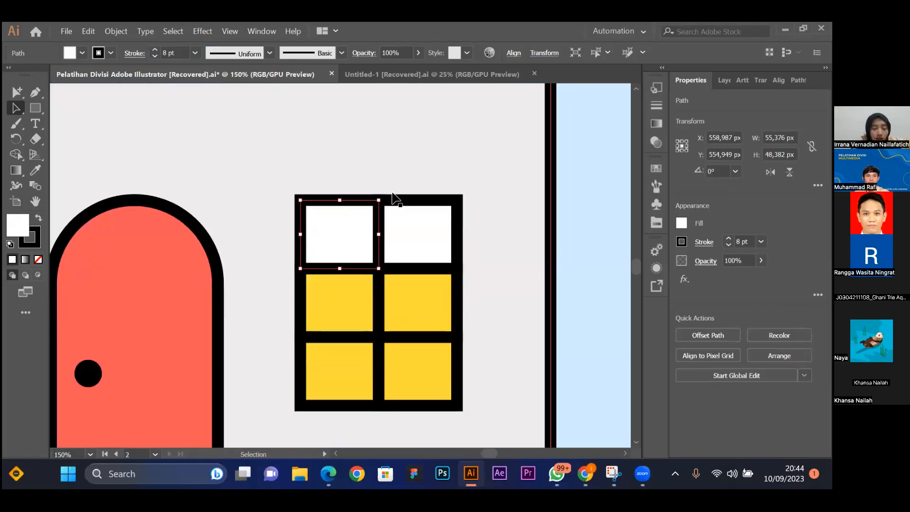
shift+click(420, 183)
shift+click(359, 240)
shift+click(397, 266)
shift+click(351, 303)
shift+click(417, 303)
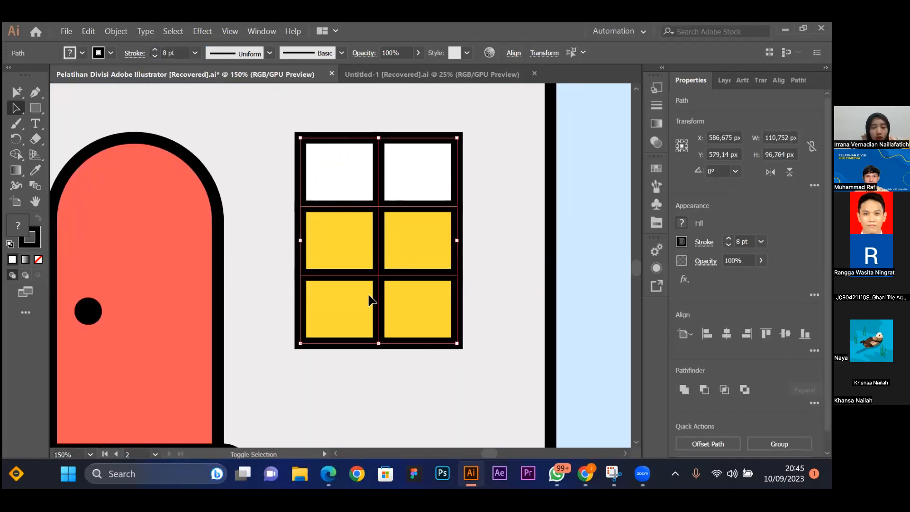
click(358, 182)
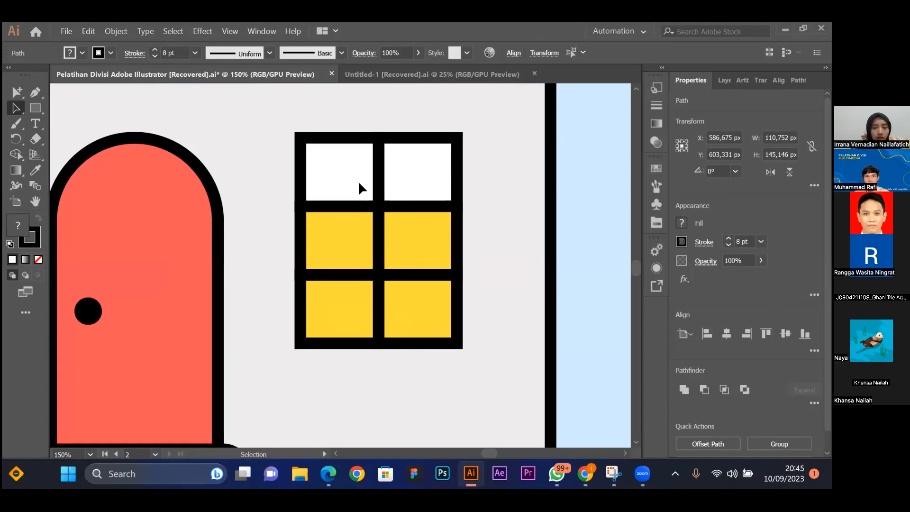
shift+click(398, 193)
shift+click(345, 264)
shift+click(420, 243)
shift+click(362, 297)
shift+click(401, 284)
key(a)
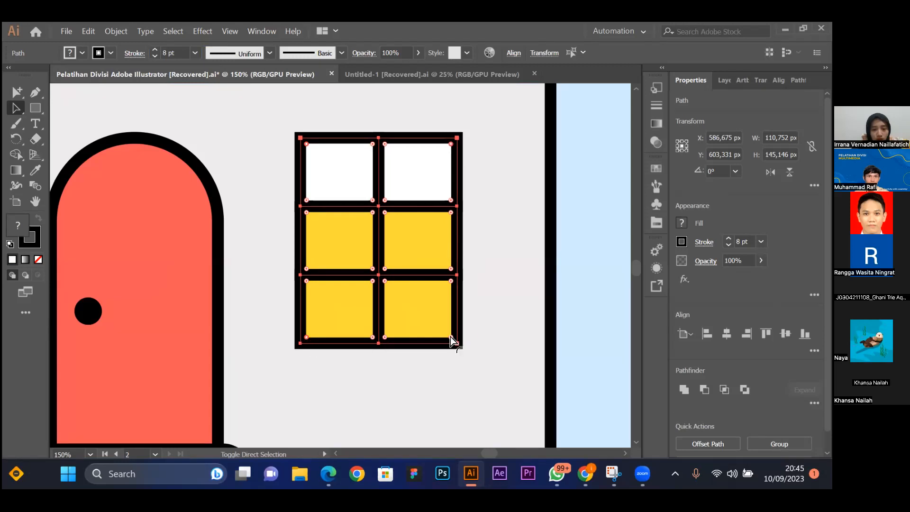
drag(450, 337, 443, 318)
click(587, 199)
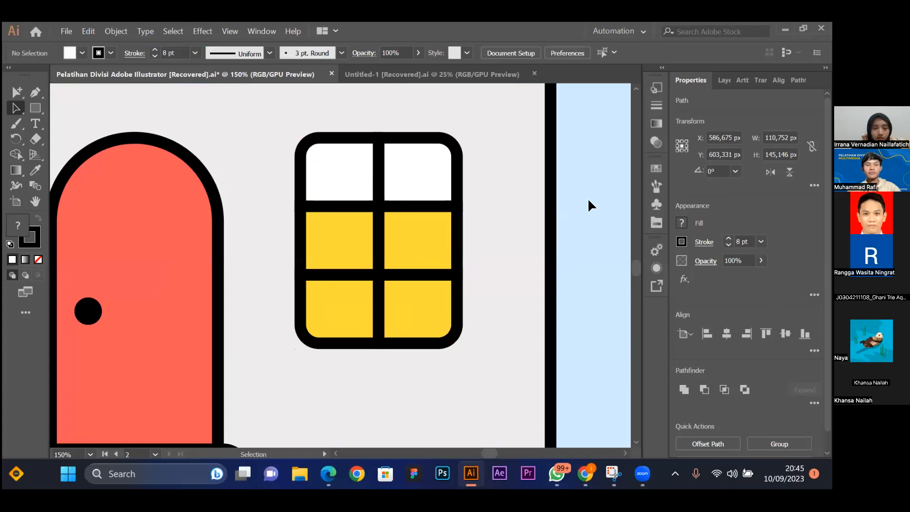
key(ctrl+minus)
key(ctrl+minus)
key(ctrl+minus)
key(ctrl+equal)
key(ctrl+equal)
key(ctrl+minus)
scroll(588, 199, left, 5)
scroll(588, 199, right, 5)
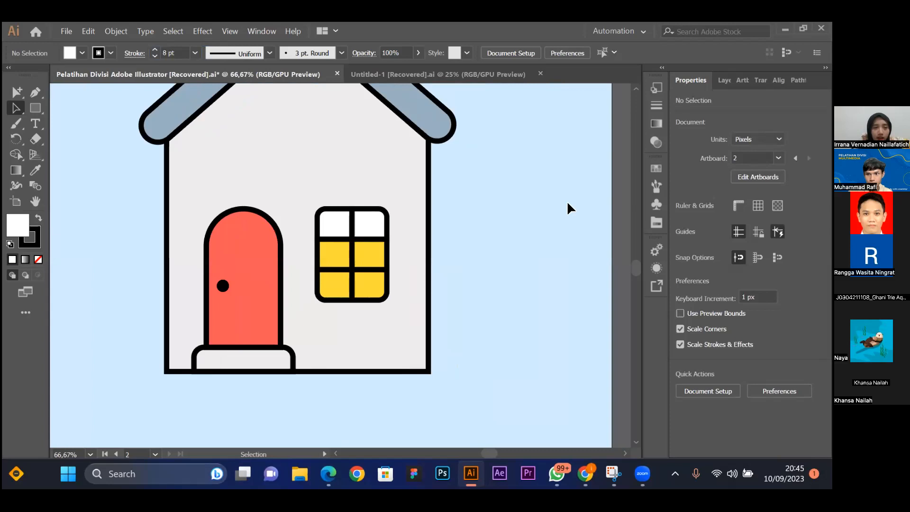
scroll(559, 202, left, 4)
scroll(555, 203, right, 5)
scroll(555, 203, left, 5)
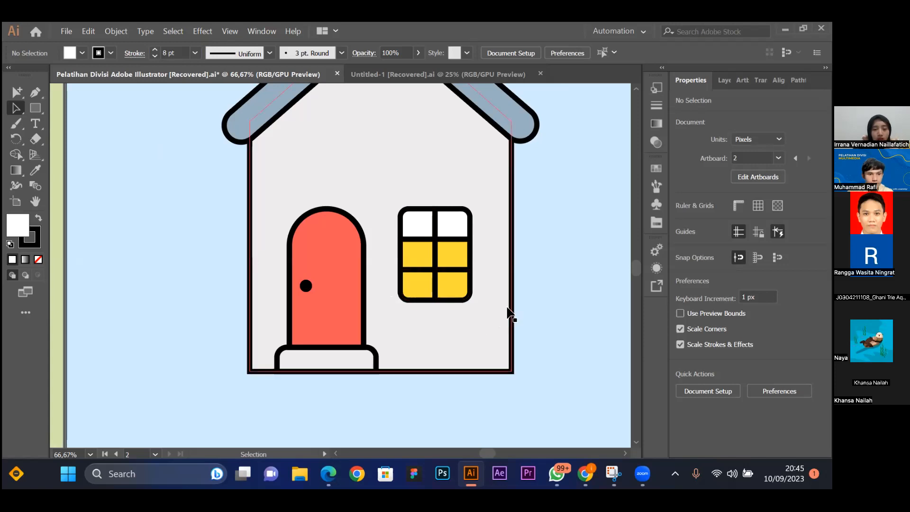
click(33, 105)
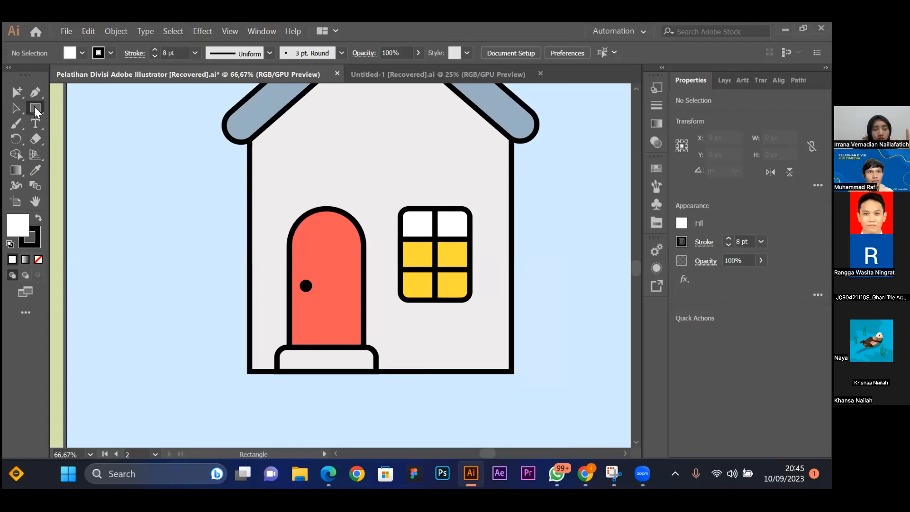
drag(395, 290, 484, 311)
scroll(484, 307, up, 1)
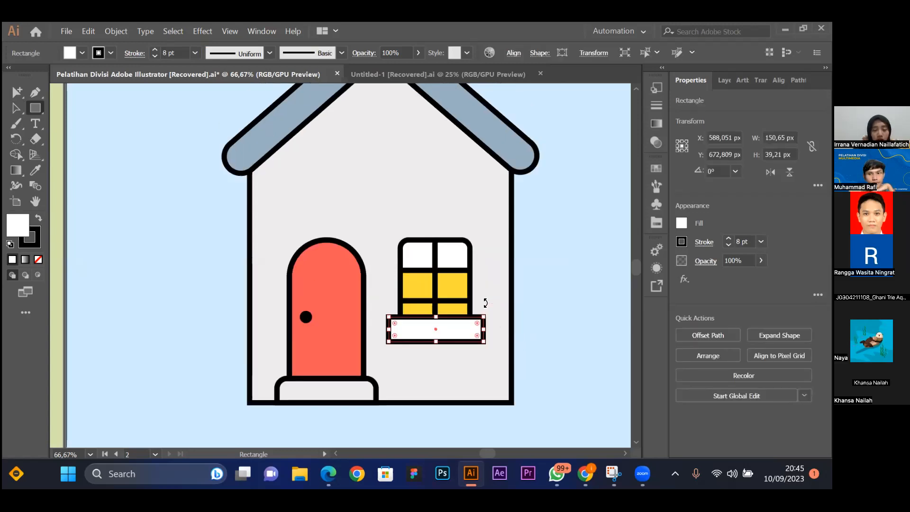
scroll(484, 303, up, 4)
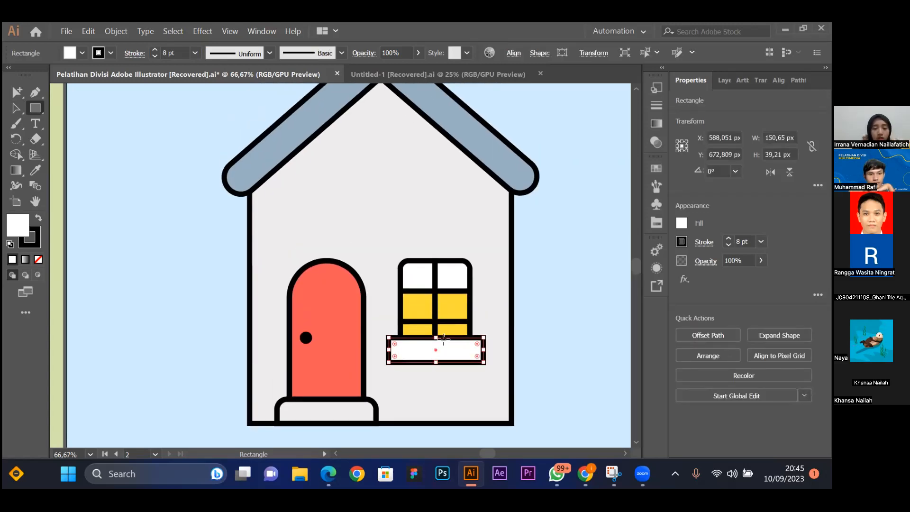
key(Delete)
mouse_move(402, 338)
mouse_down()
mouse_move(485, 360)
mouse_move(472, 360)
mouse_up()
key(Delete)
Draw a sill rectangle about 143 px wide and 39 px high over the window's lower edge and fill it blue-gray.
drag(389, 337, 479, 361)
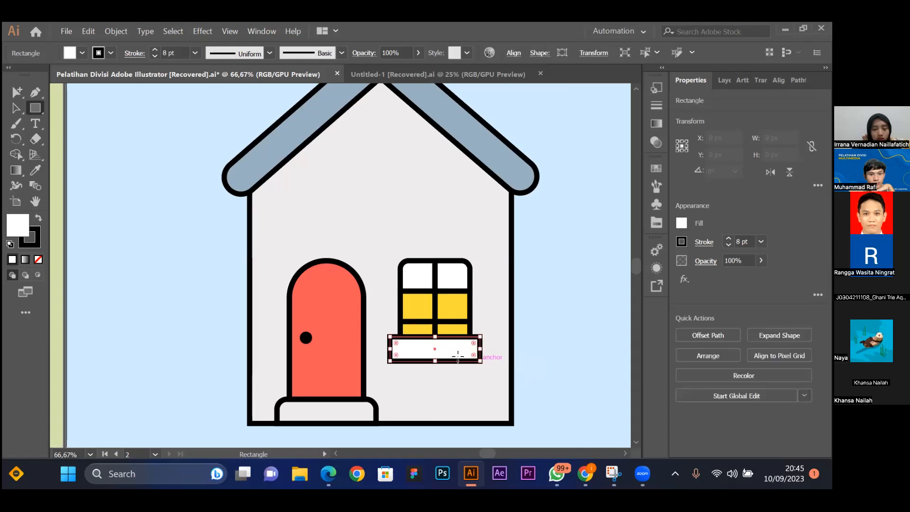
scroll(607, 240, down, 4)
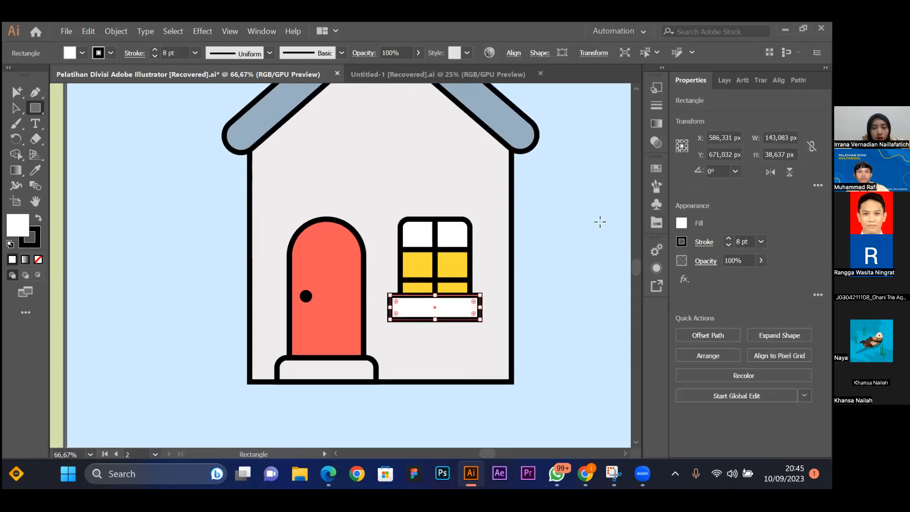
click(658, 224)
click(539, 224)
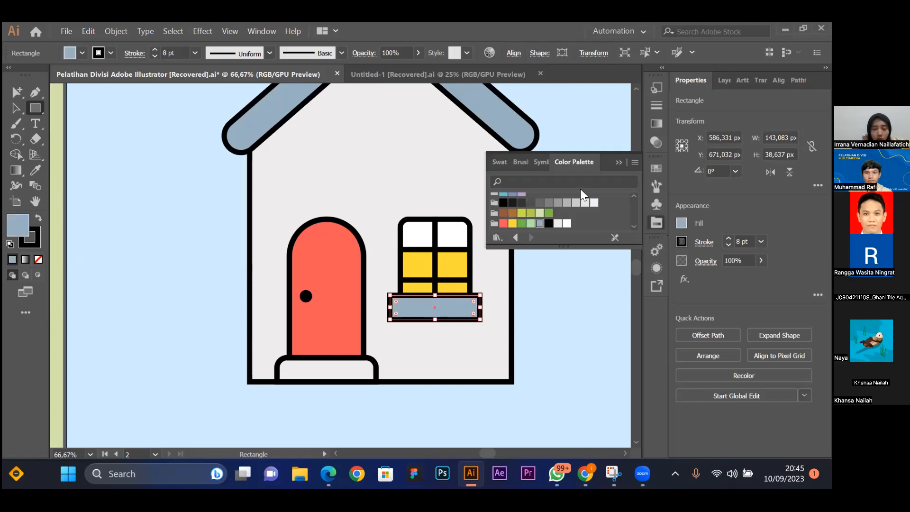
click(618, 162)
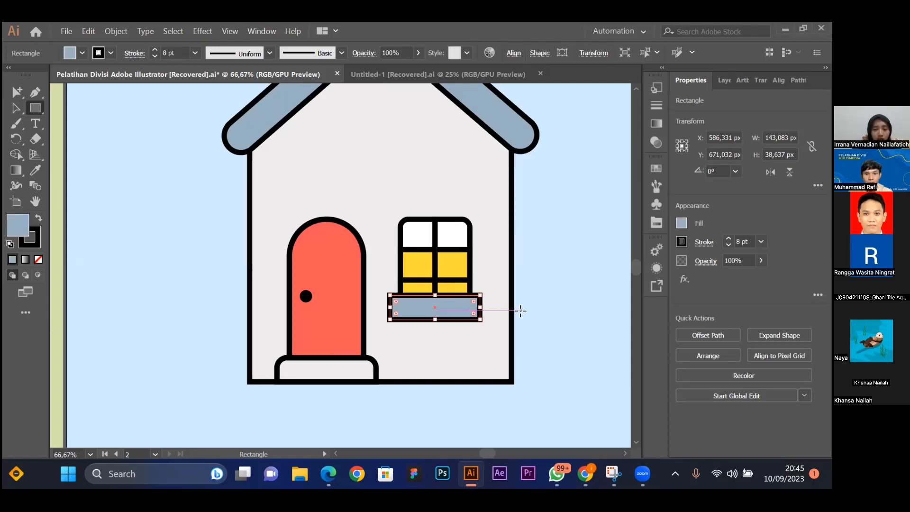
Shift the blue-gray sill slightly so it is centred horizontally on the window.
key(v)
click(540, 300)
drag(456, 312, 464, 307)
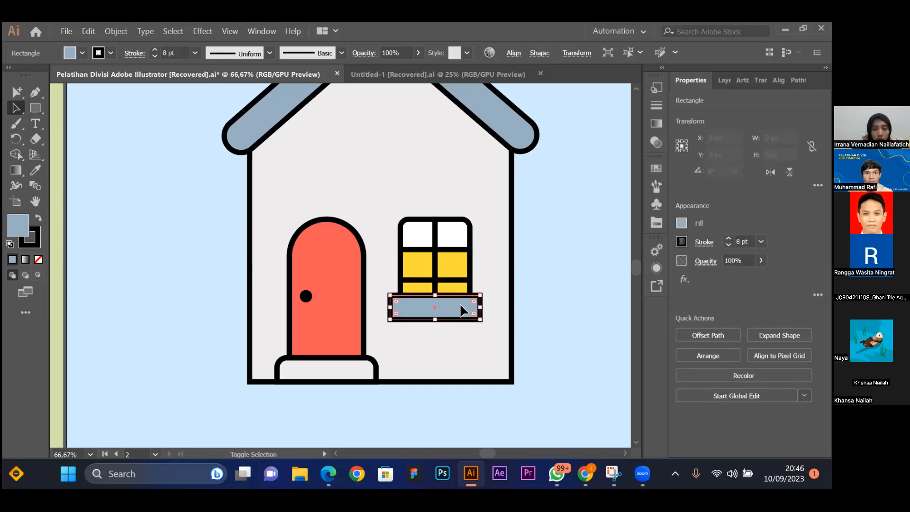
click(549, 232)
scroll(548, 244, down, 1)
scroll(526, 331, up, 1)
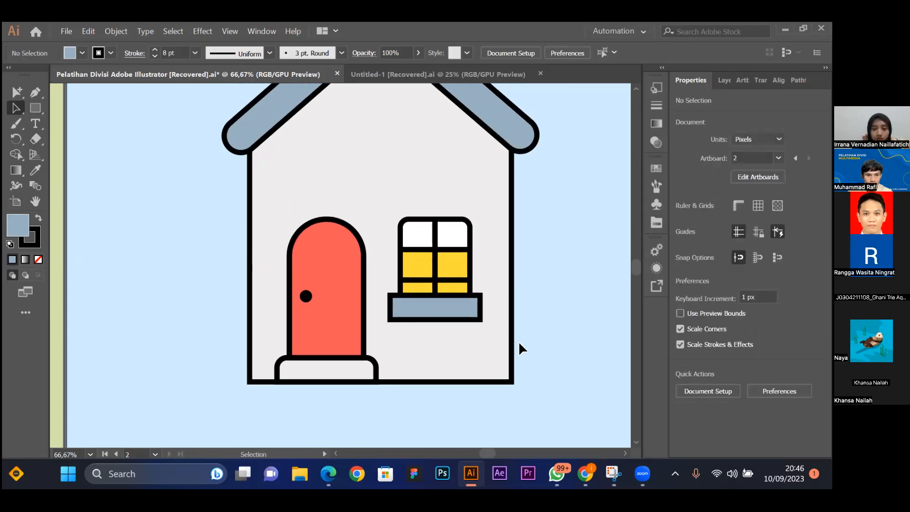
Round only the two lower corners of the window sill, leaving its upper corners square.
click(476, 307)
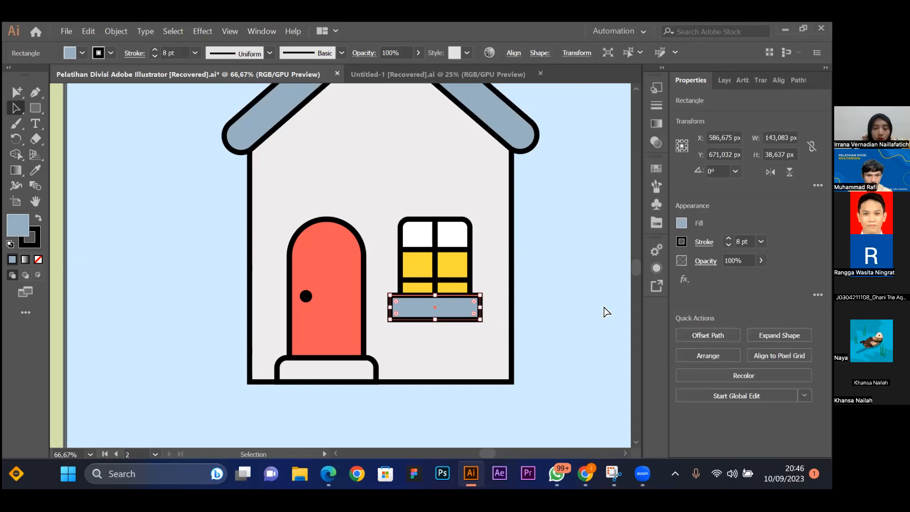
key(ctrl+equal)
key(ctrl+equal)
key(ctrl+equal)
key(ctrl+equal)
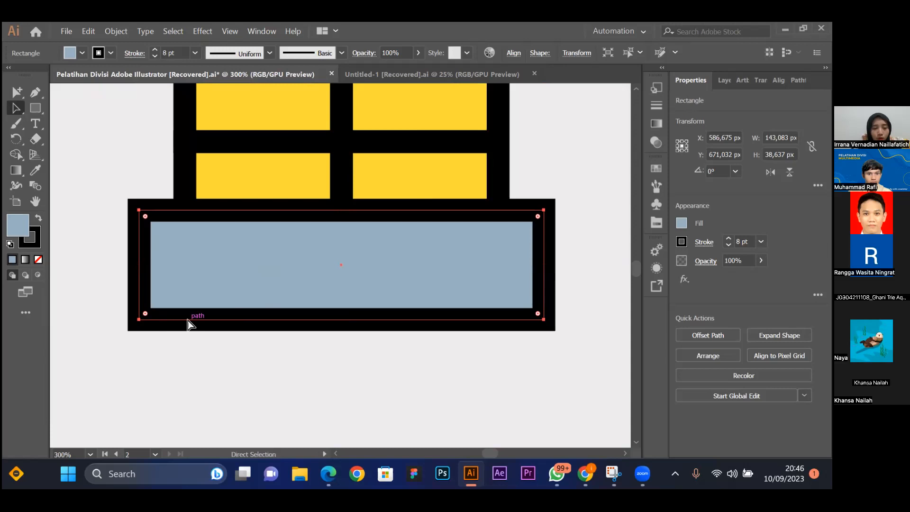
key(ctrl)
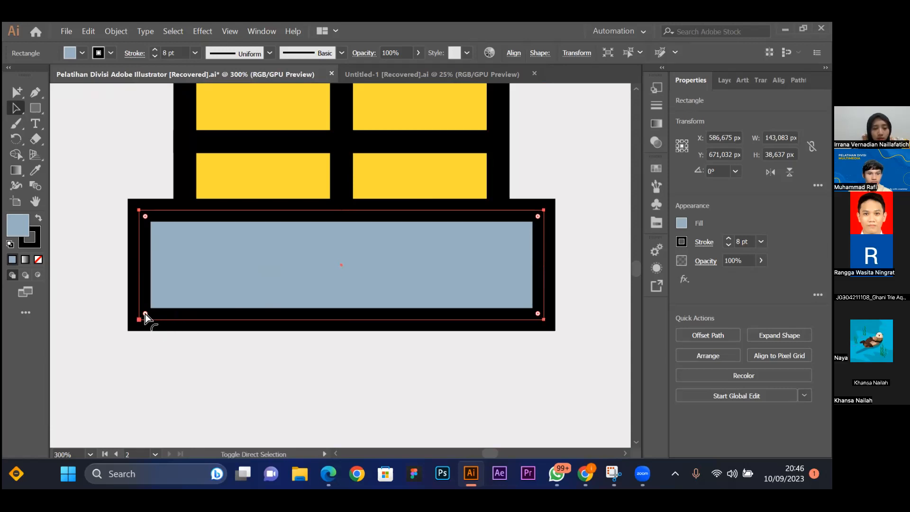
drag(537, 313, 520, 271)
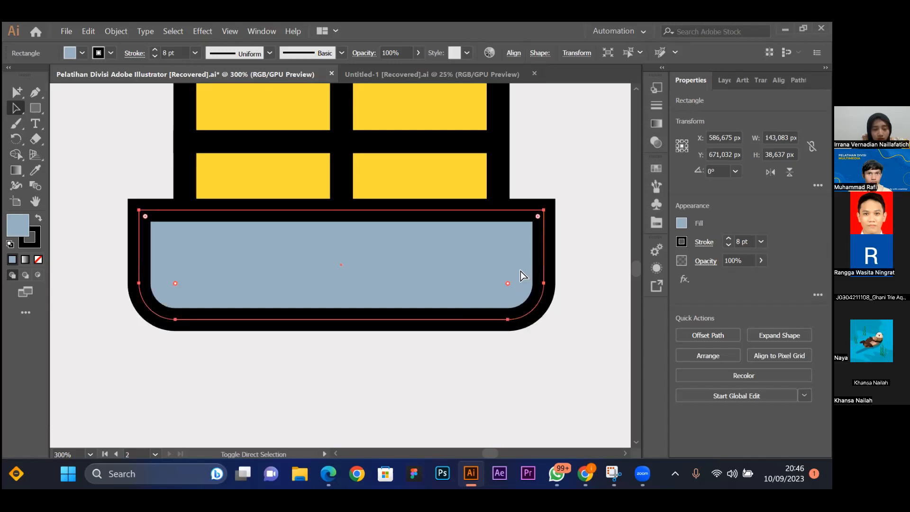
key(ctrl+minus)
key(ctrl+minus)
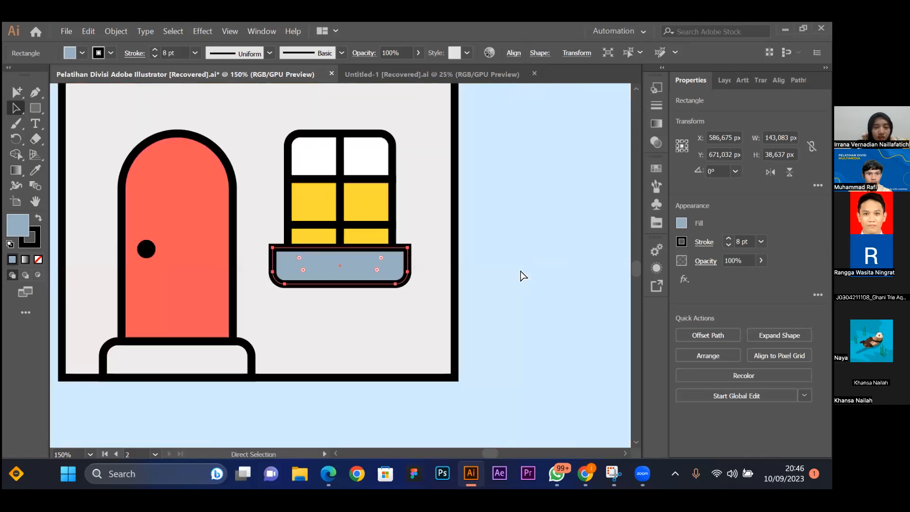
key(ctrl+minus)
key(ctrl+minus)
click(521, 275)
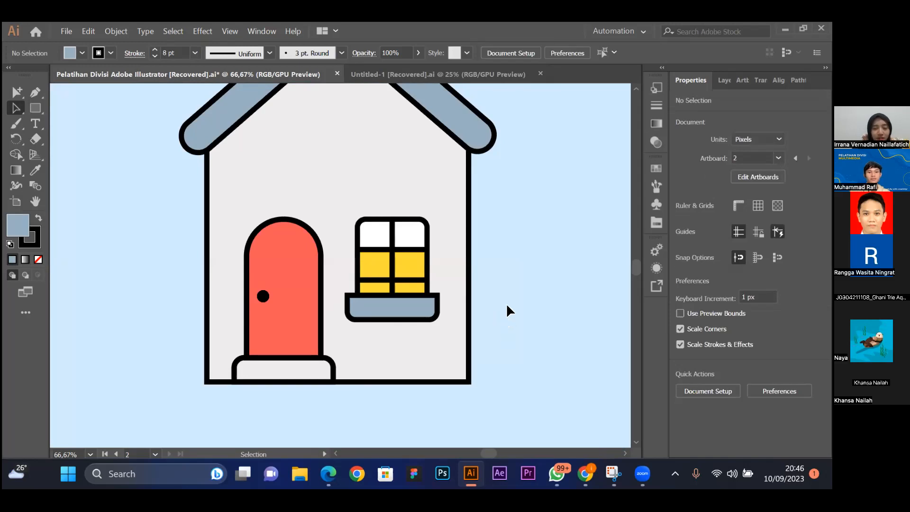
Draw a circle about 55 px wide over the window sill and place a smaller copy about 42 px wide beside it.
scroll(507, 295, up, 3)
scroll(508, 295, down, 4)
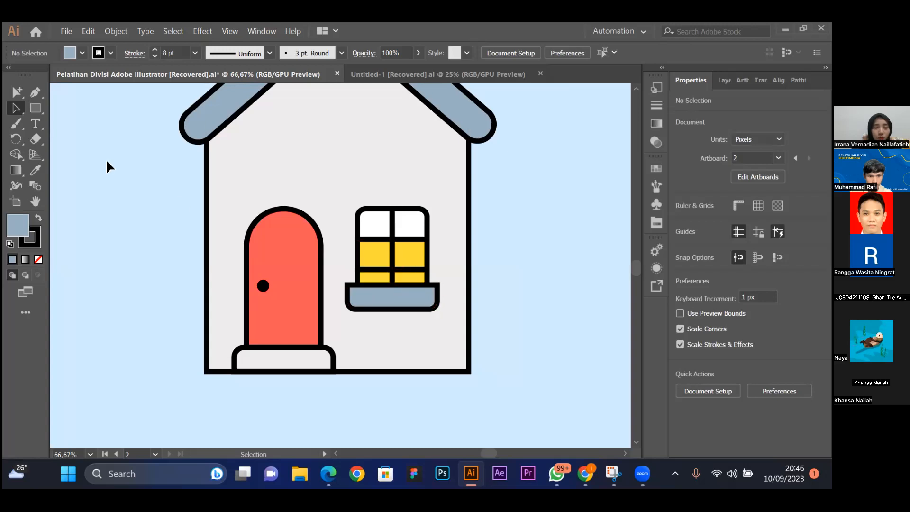
click(36, 109)
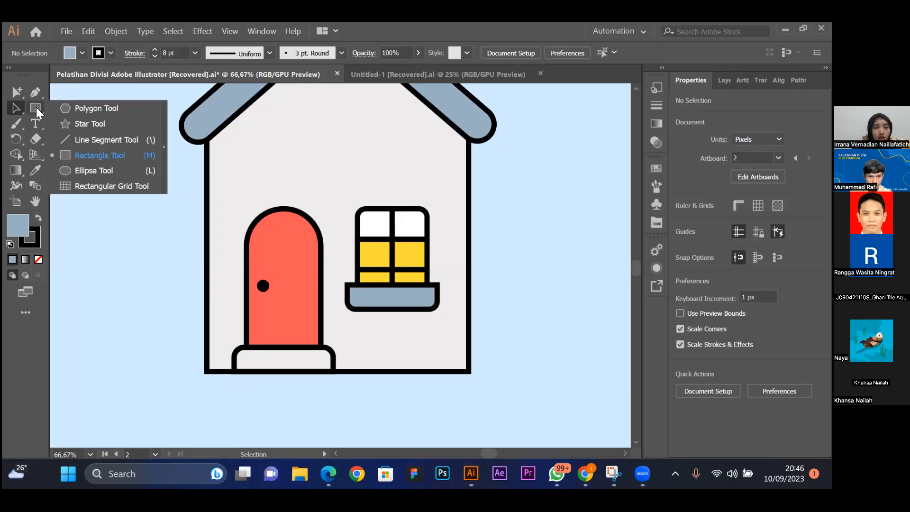
click(112, 169)
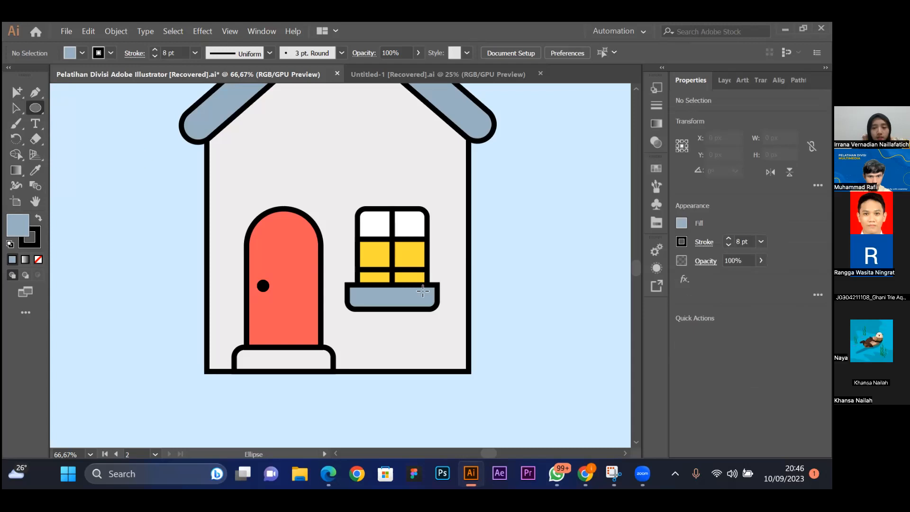
mouse_move(374, 285)
mouse_down()
mouse_move(393, 296)
mouse_move(378, 285)
mouse_move(405, 291)
mouse_move(415, 275)
mouse_up()
key(v)
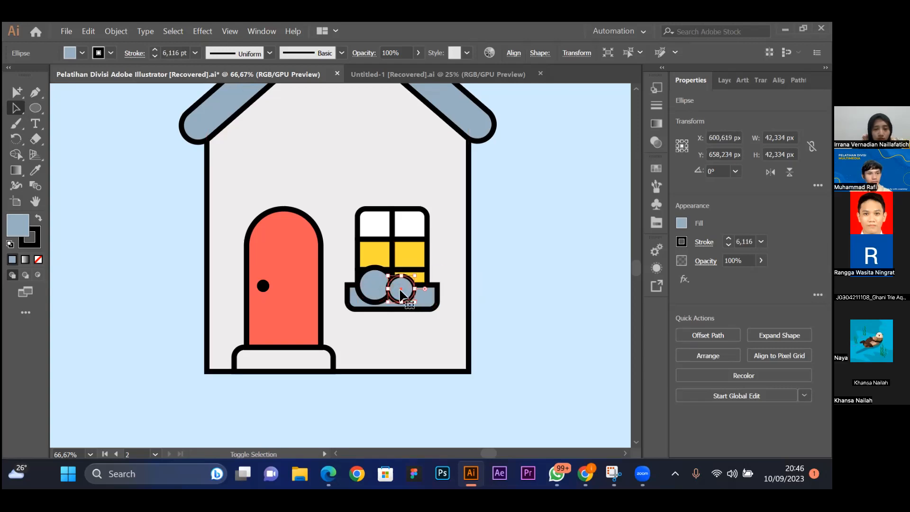
Centre the two overlapping circles horizontally on the window sill and unite them into one shape.
click(379, 287)
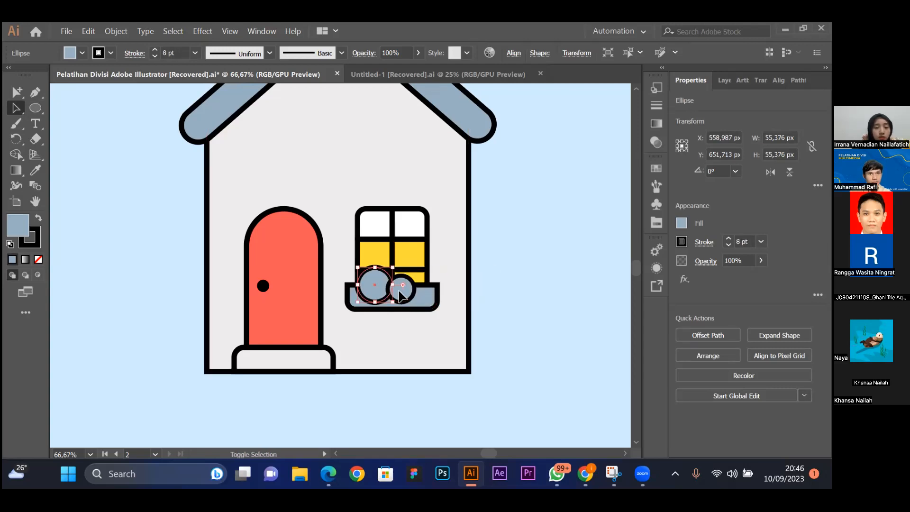
drag(404, 295, 413, 298)
shift+click(369, 293)
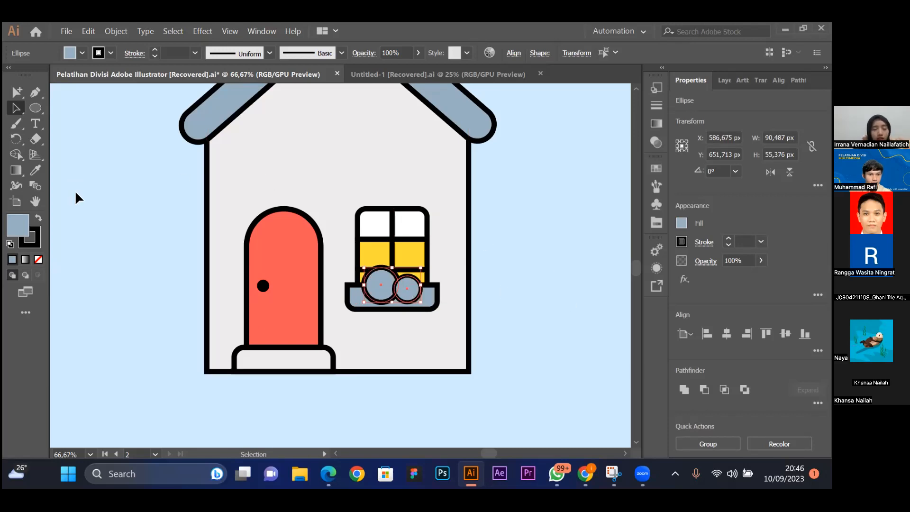
click(798, 79)
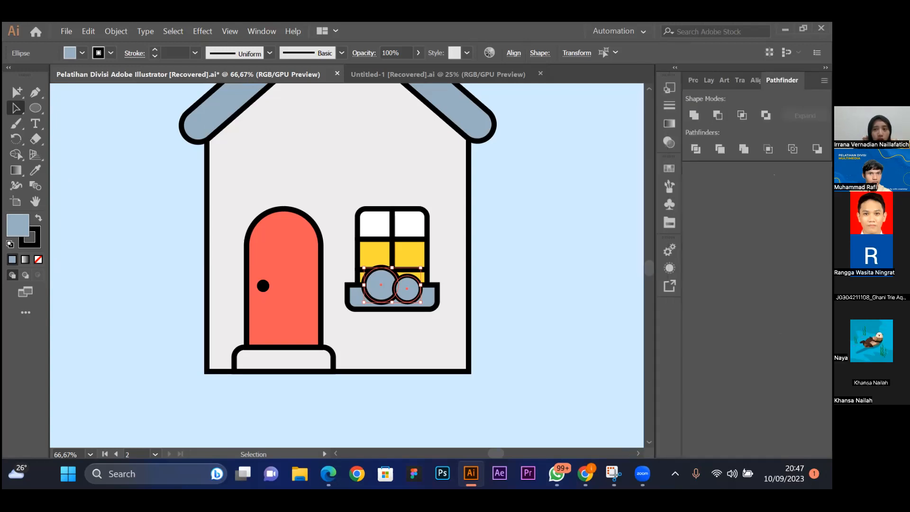
click(691, 118)
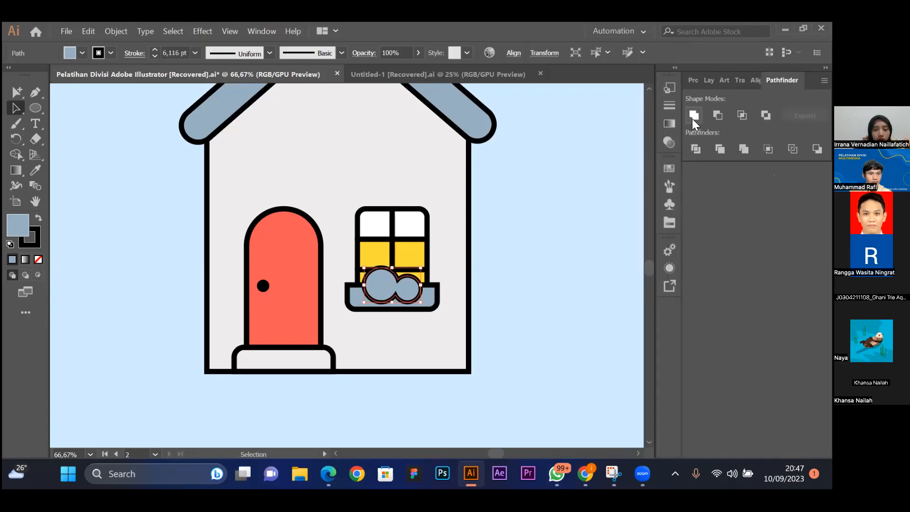
click(693, 80)
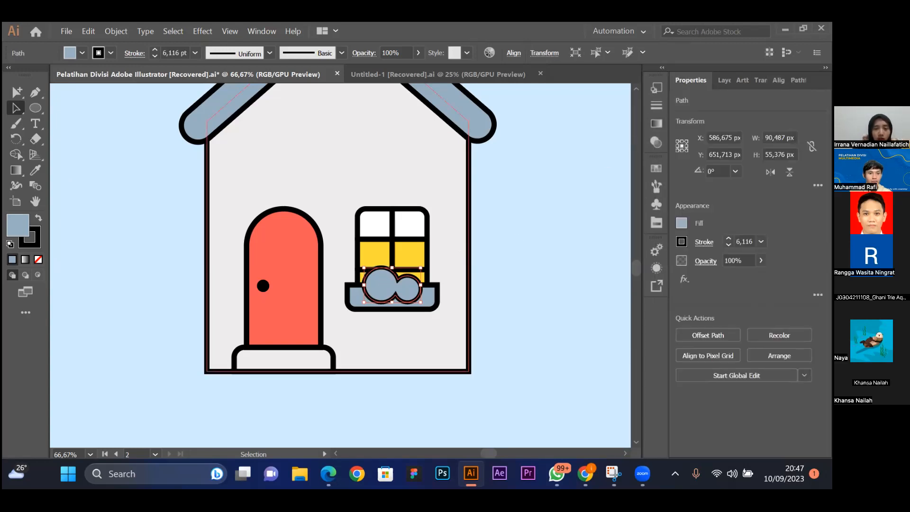
click(797, 80)
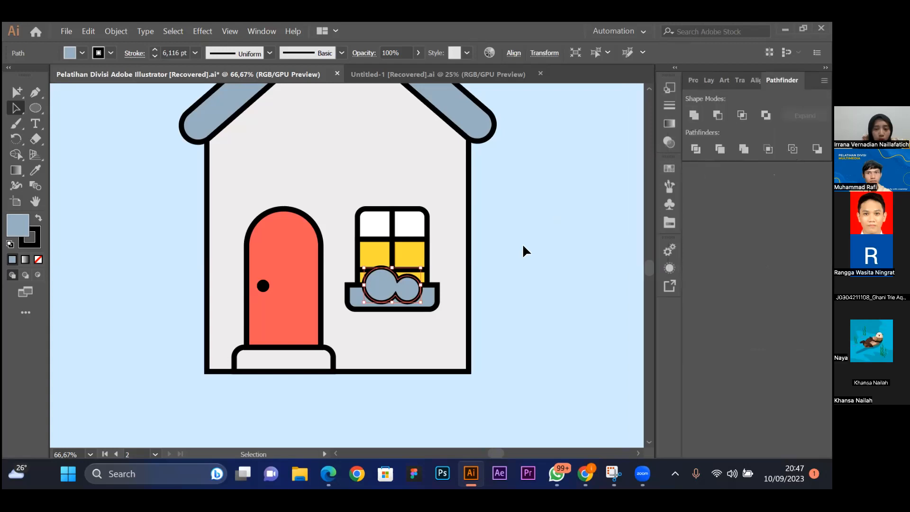
click(693, 84)
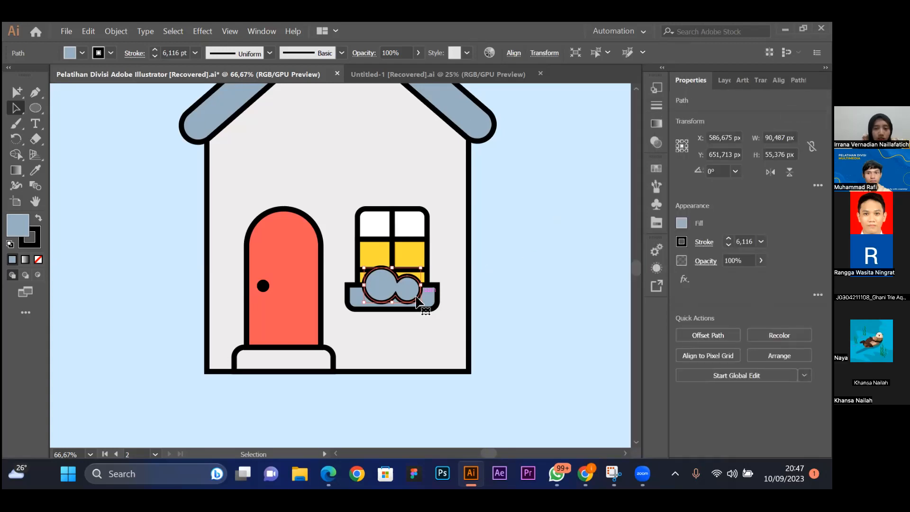
Fill the united two-hump shape with medium green from the custom colour palette.
click(656, 222)
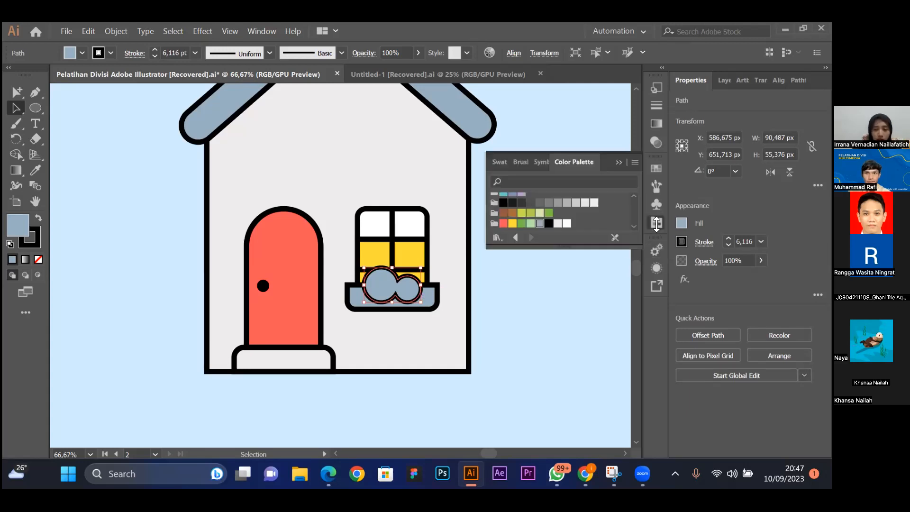
click(521, 224)
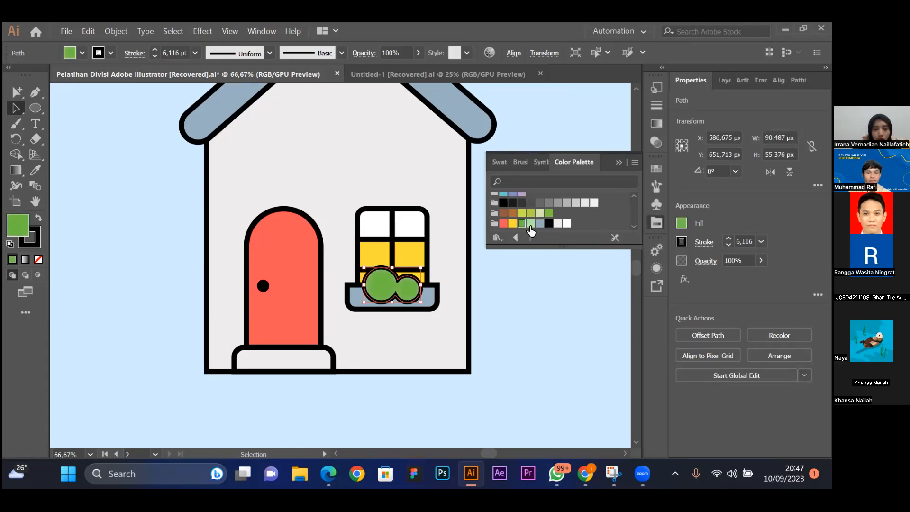
click(530, 225)
click(521, 224)
click(529, 214)
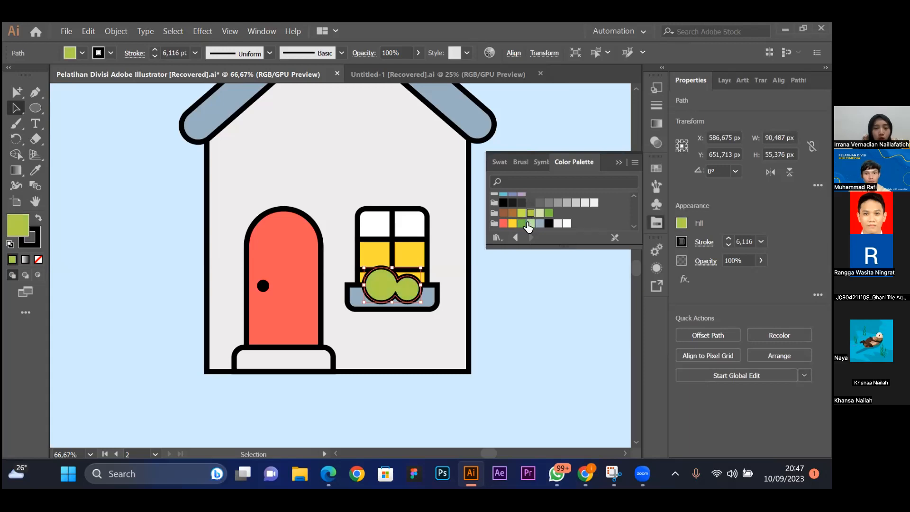
click(522, 224)
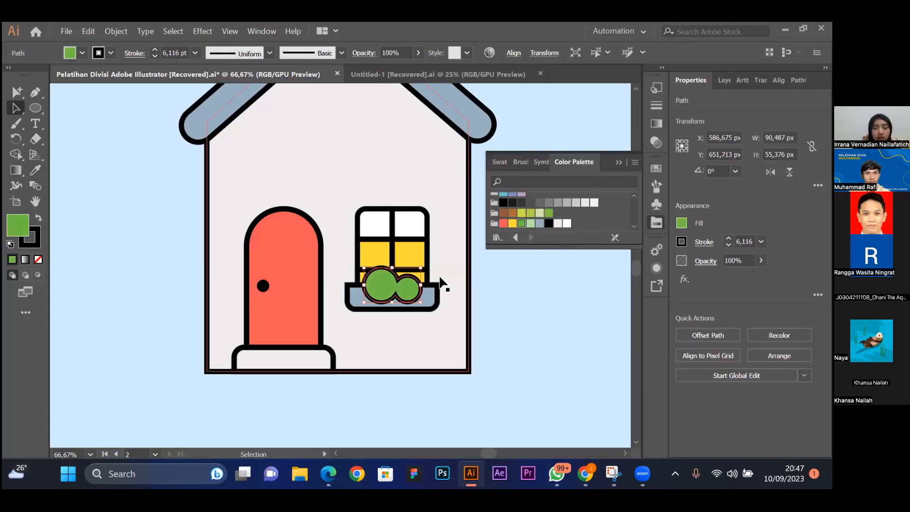
click(618, 162)
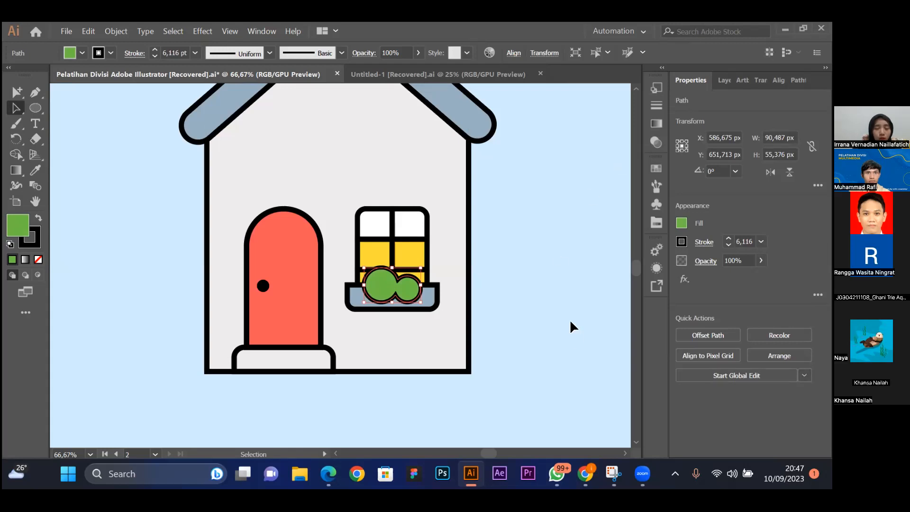
Send the green bush one level back behind the sill, and bring it forward again.
click(518, 326)
click(413, 287)
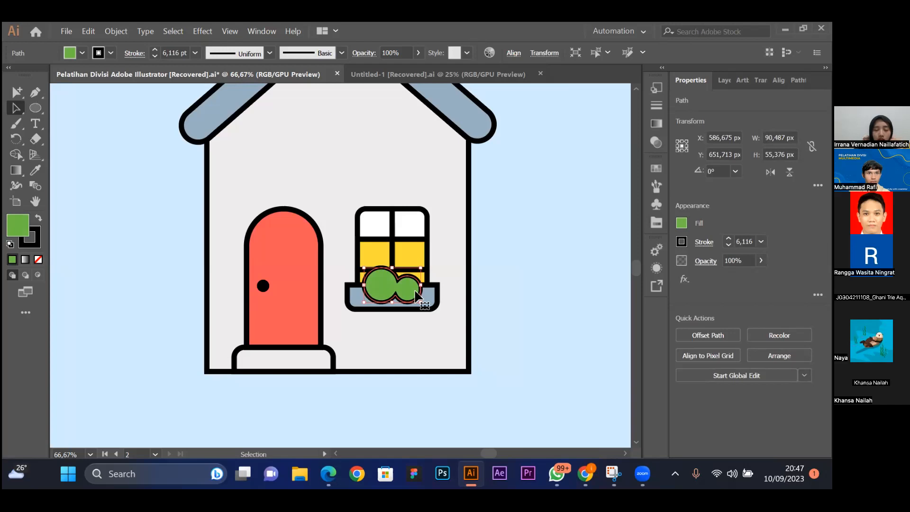
click(437, 308)
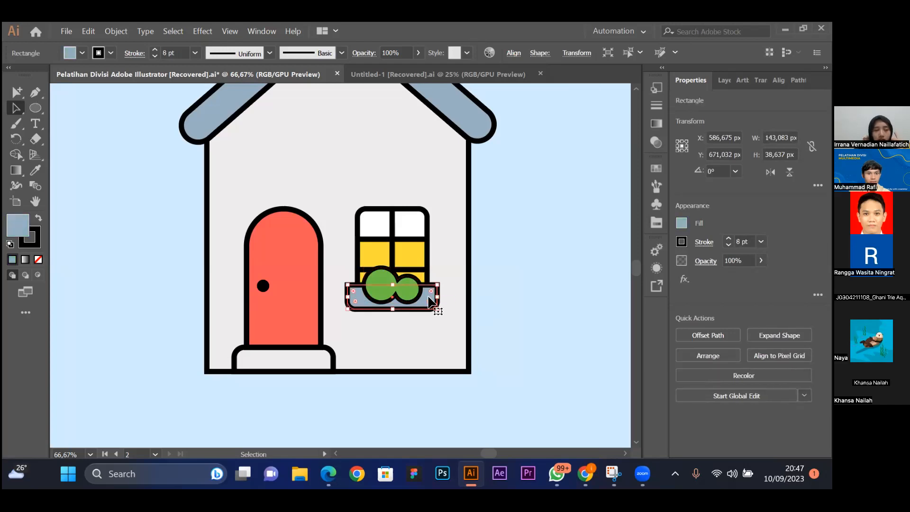
click(516, 266)
click(408, 294)
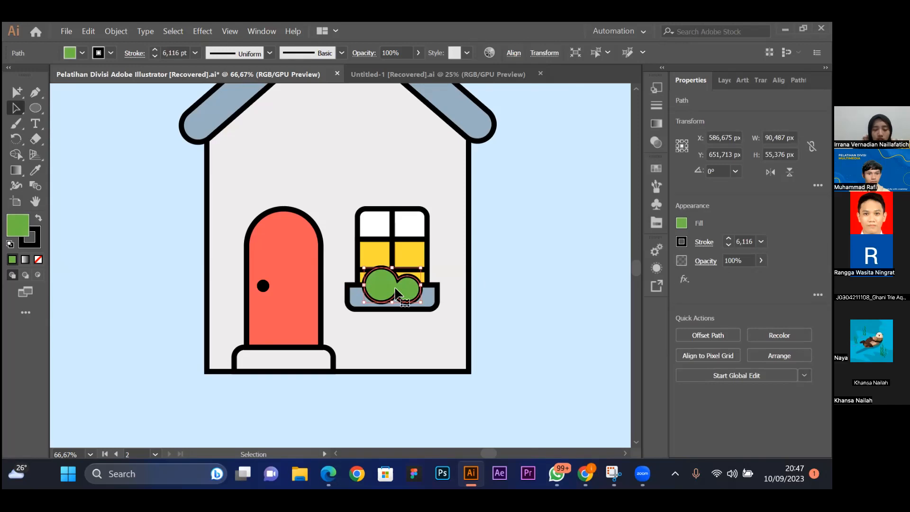
key(a)
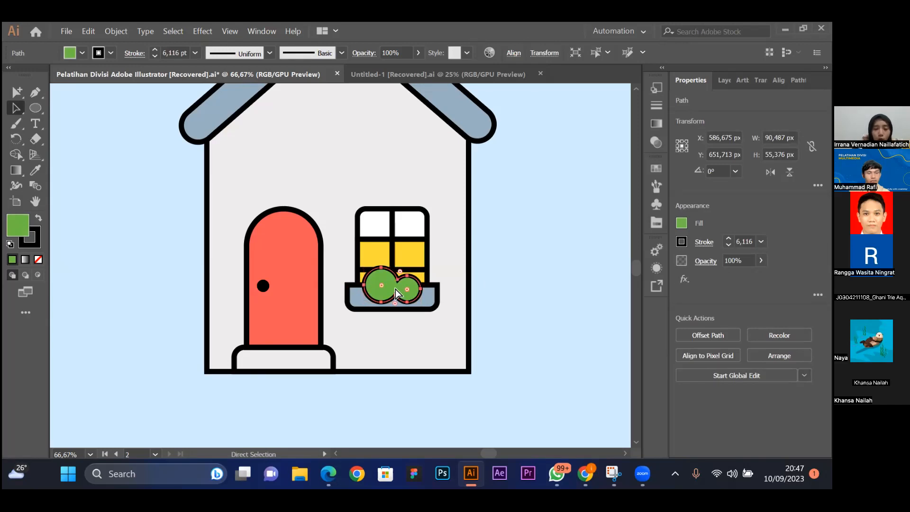
key(v)
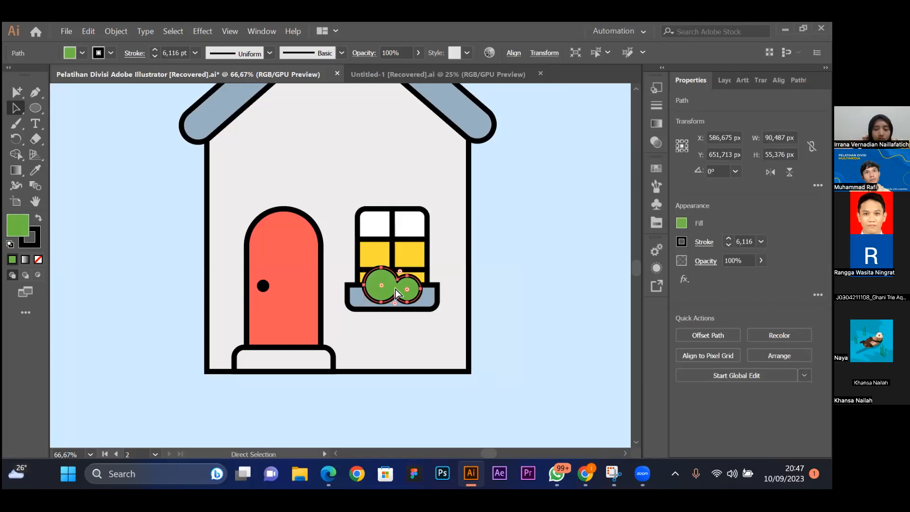
key(ctrl+[)
key(a)
key(v)
key(a)
key(v)
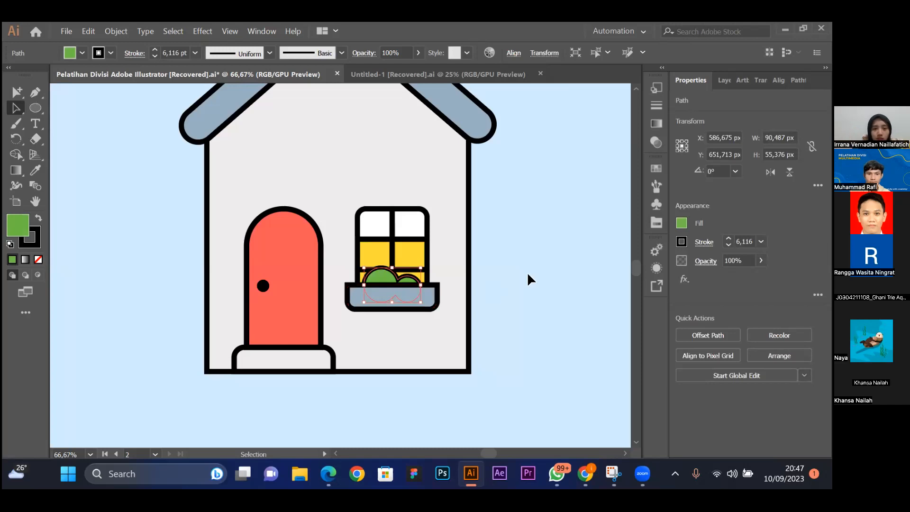
key(ctrl+])
click(502, 280)
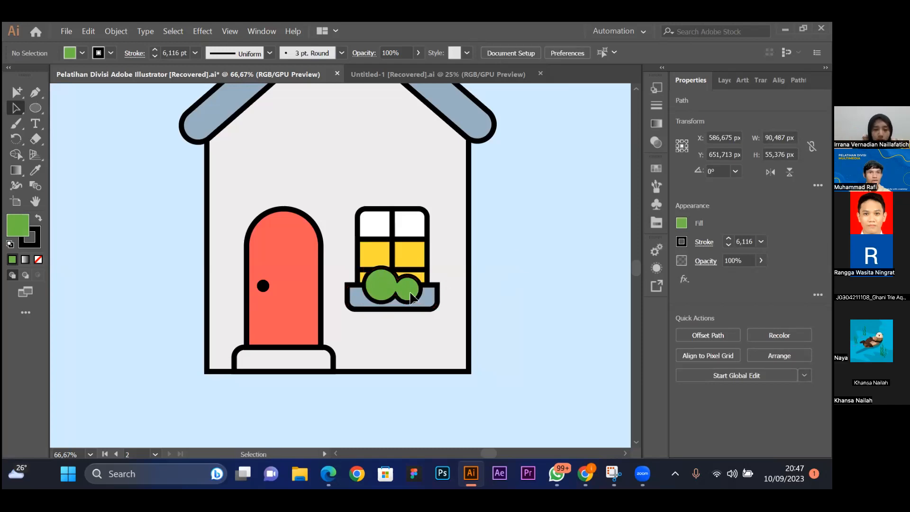
Move the green bush path directly below the sill rectangle in the layer order so the sill covers its lower half.
click(385, 290)
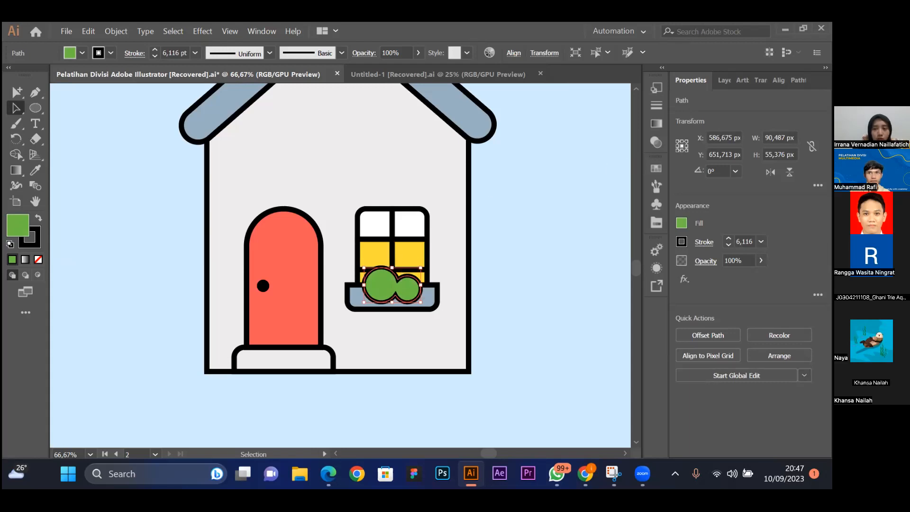
click(723, 82)
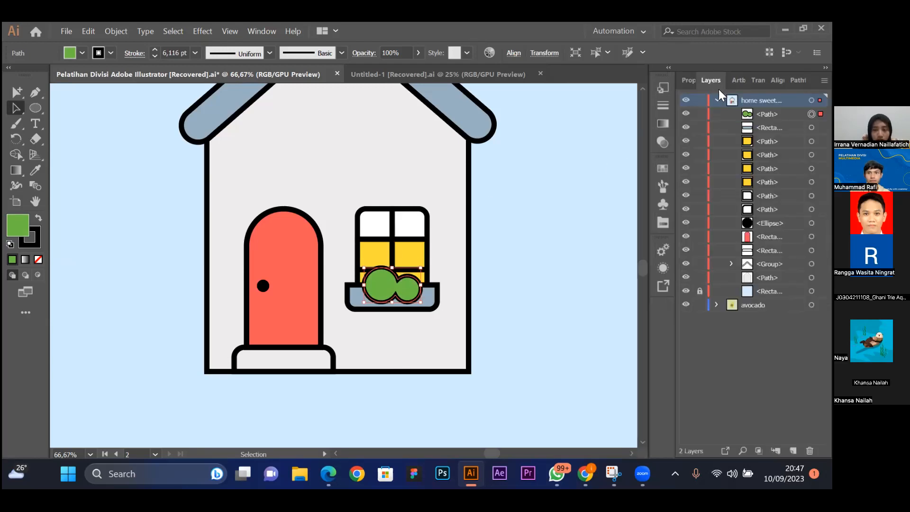
drag(767, 114, 767, 134)
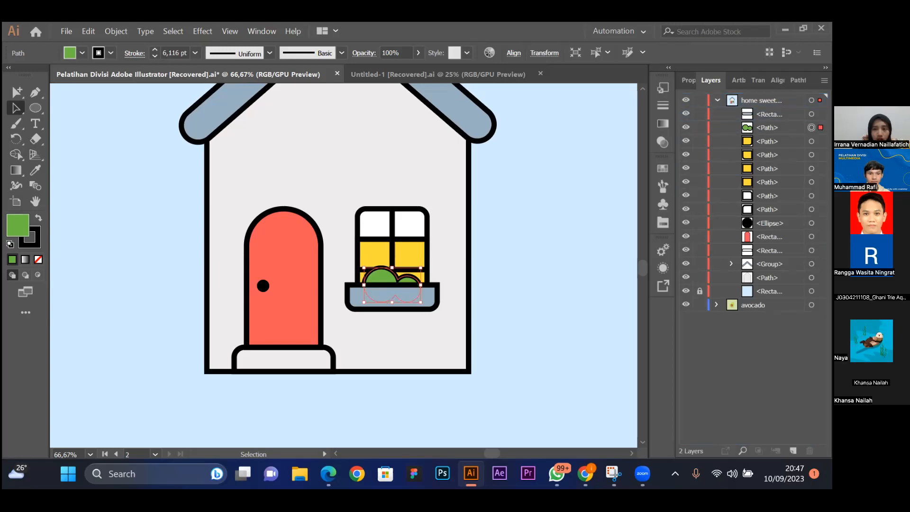
mouse_move(767, 128)
mouse_down()
mouse_move(767, 215)
mouse_move(767, 120)
mouse_up()
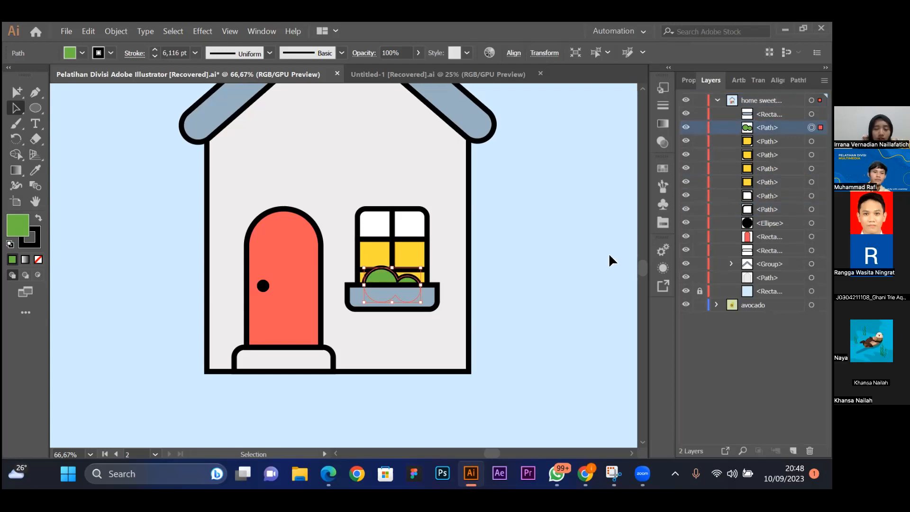
Try rounding the upper notch between the bush's two humps, and undo the rounding.
key(ctrl+equal)
key(ctrl+equal)
key(ctrl+equal)
key(ctrl+minus)
key(ctrl+minus)
key(ctrl+equal)
key(ctrl+equal)
key(ctrl+equal)
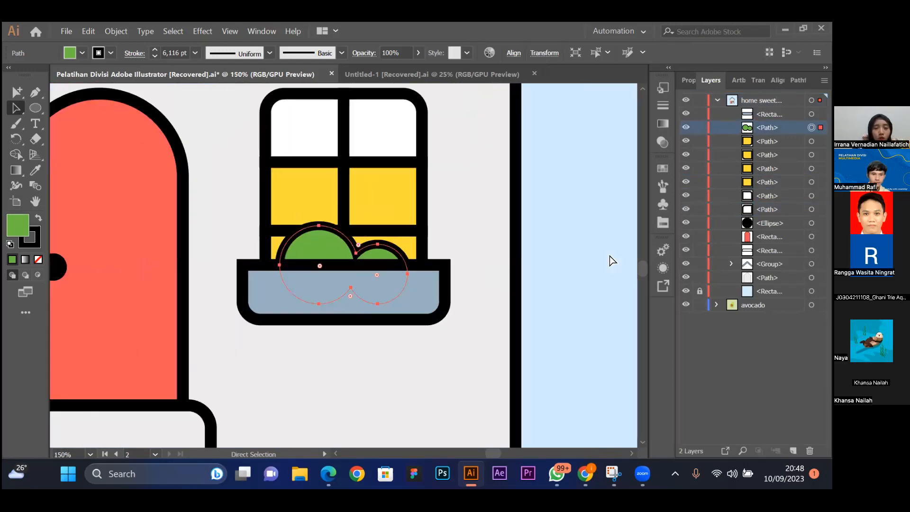
drag(369, 234, 378, 204)
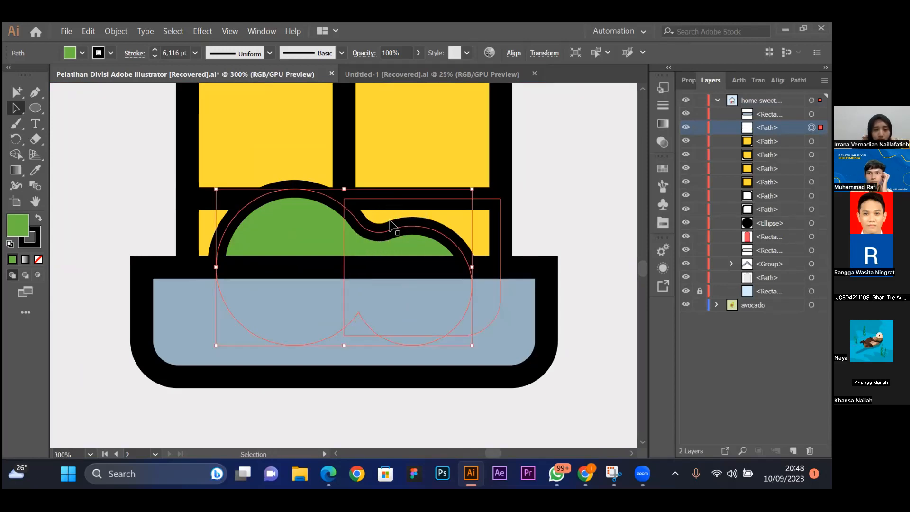
key(ctrl+z)
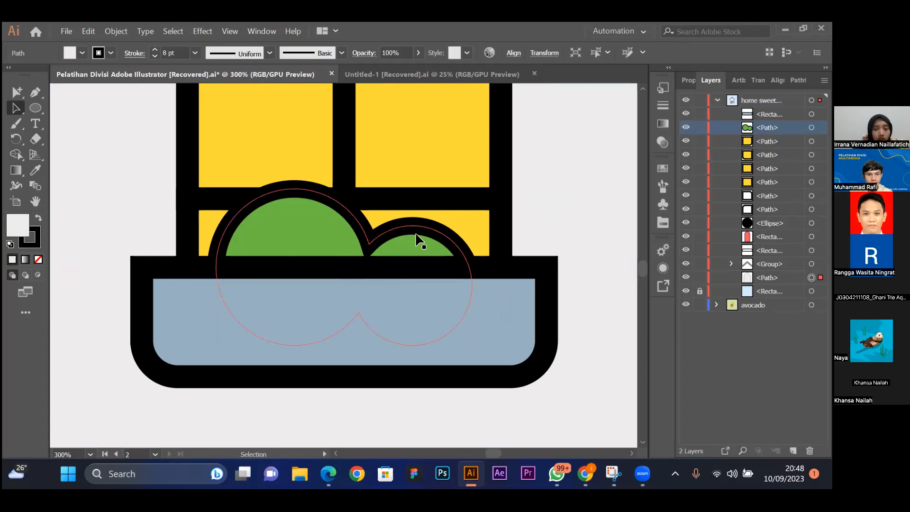
Round the upper notch between the bush's two humps into a smooth dip, leaving the hidden lower notch sharp.
key(a)
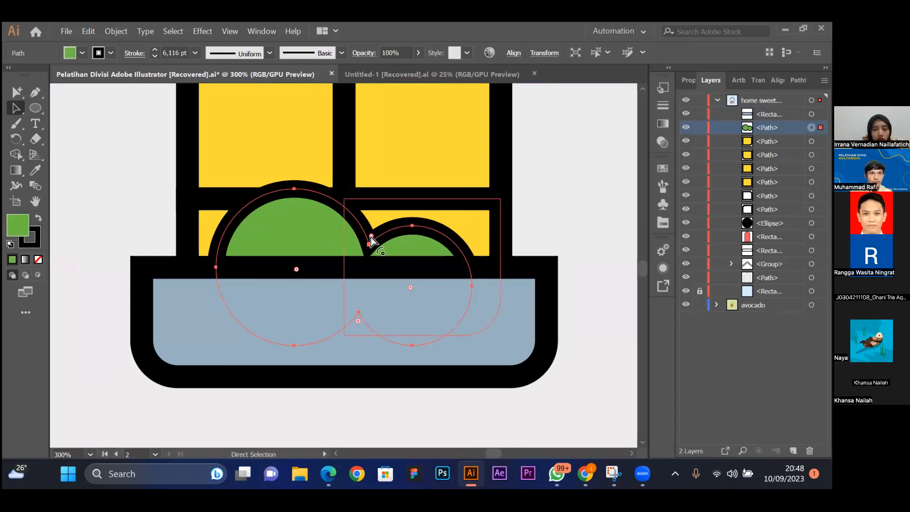
drag(373, 236, 400, 183)
key(v)
ctrl+click(592, 175)
ctrl+click(339, 229)
drag(380, 229, 380, 223)
key(a)
drag(381, 184, 372, 212)
ctrl+click(565, 185)
Examine the whole house front with the bush behind the window sill.
key(ctrl+minus)
key(ctrl+minus)
key(ctrl+minus)
key(ctrl+minus)
key(ctrl+minus)
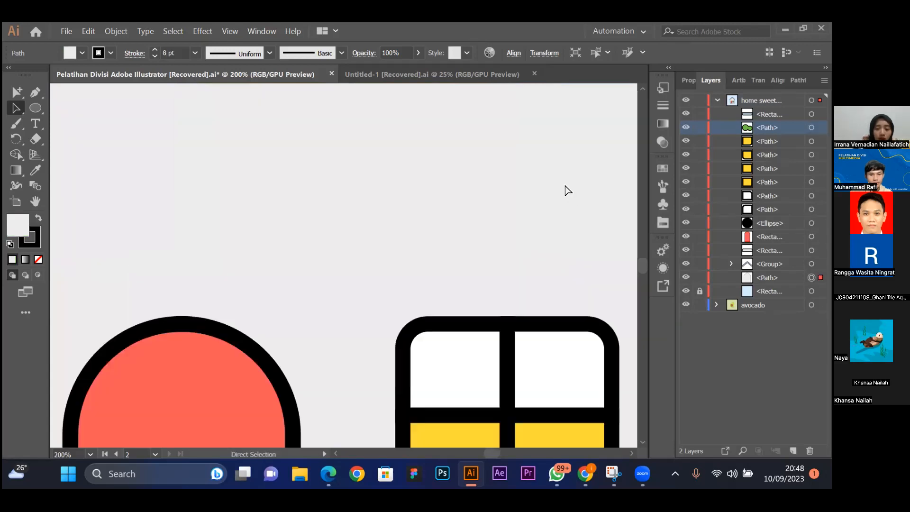
key(ctrl+plus)
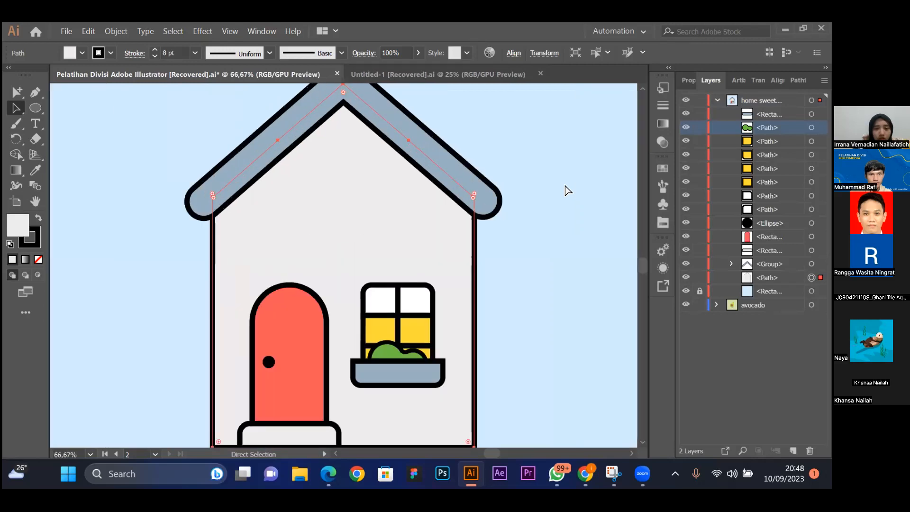
scroll(564, 190, down, 1)
scroll(565, 190, down, 2)
scroll(563, 183, up, 3)
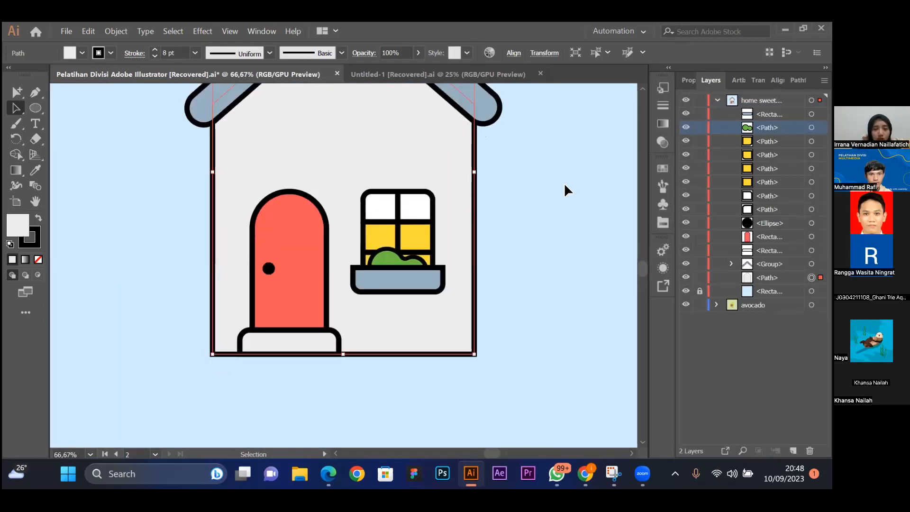
scroll(517, 263, down, 1)
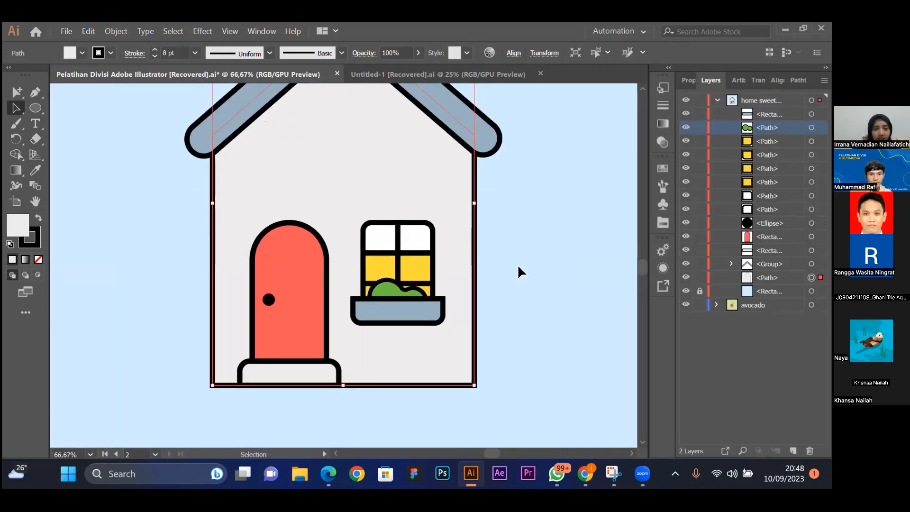
Lock the light gray house wall path so it stays fixed while the door and window parts are edited.
scroll(332, 178, up, 1)
scroll(333, 182, up, 1)
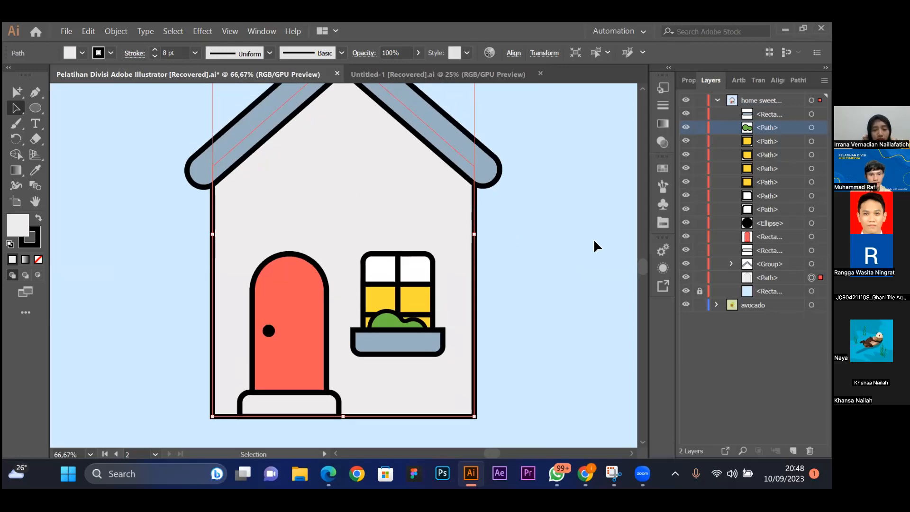
scroll(594, 242, down, 2)
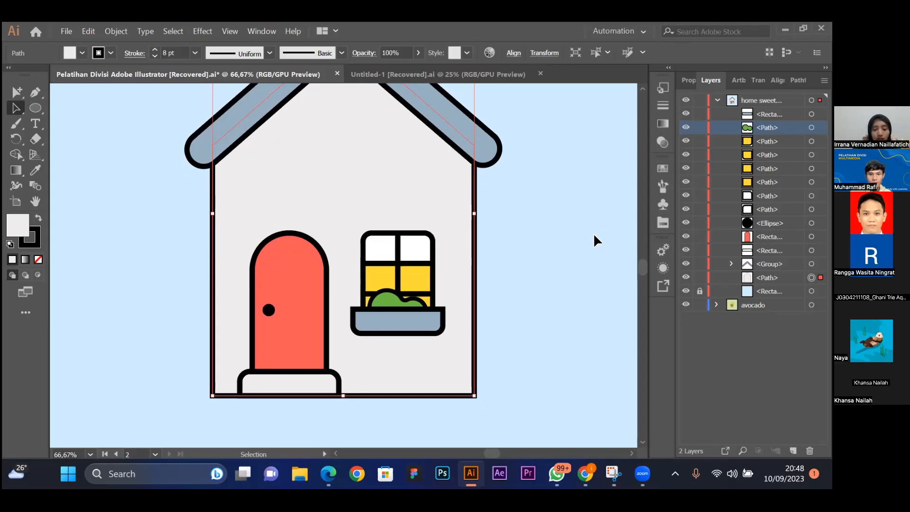
click(560, 238)
scroll(528, 192, up, 2)
scroll(528, 192, down, 3)
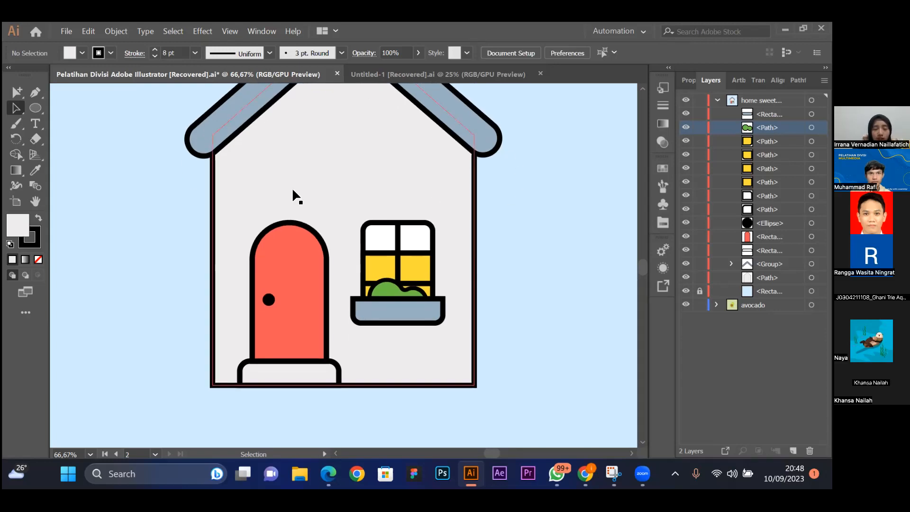
click(259, 174)
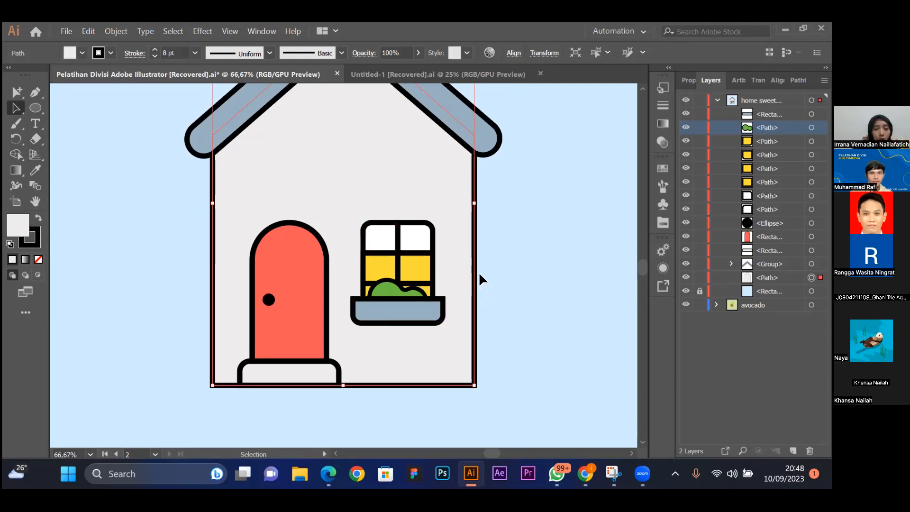
click(516, 188)
click(401, 178)
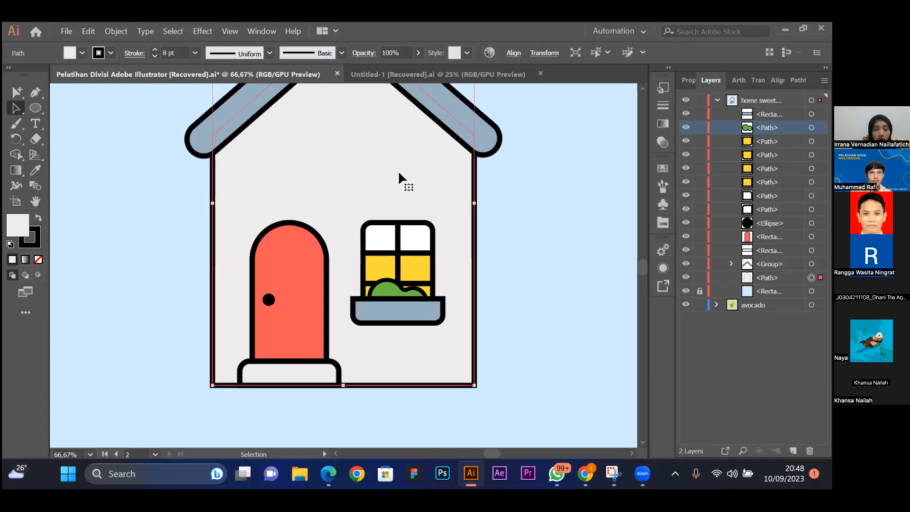
key(ctrl+2)
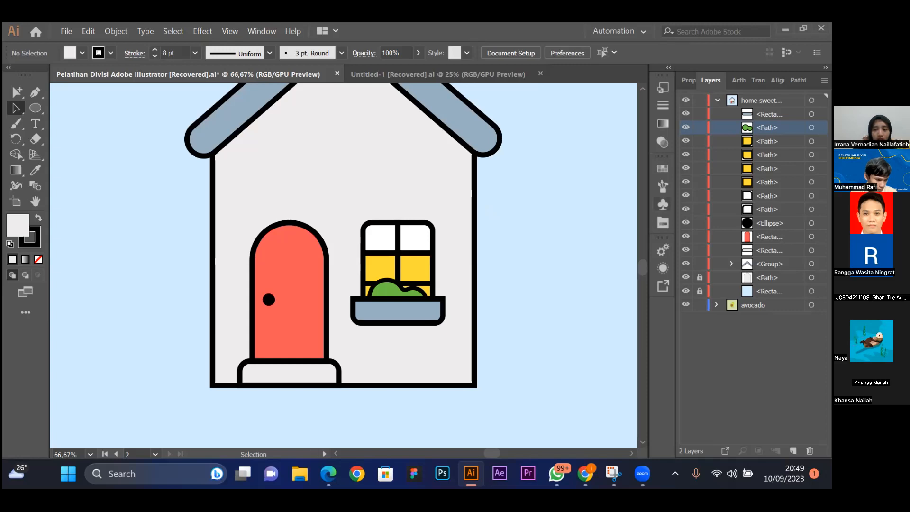
Duplicate the window's four yellow panes, green bush and blue-gray sill, placing the copy directly above the original window.
scroll(550, 245, down, 1)
scroll(548, 245, up, 2)
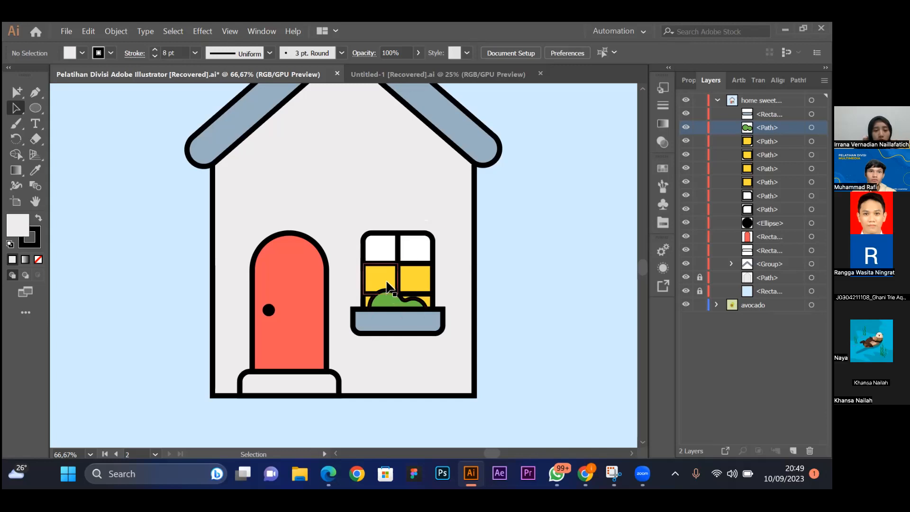
click(414, 280)
click(455, 279)
click(374, 286)
click(426, 283)
click(451, 289)
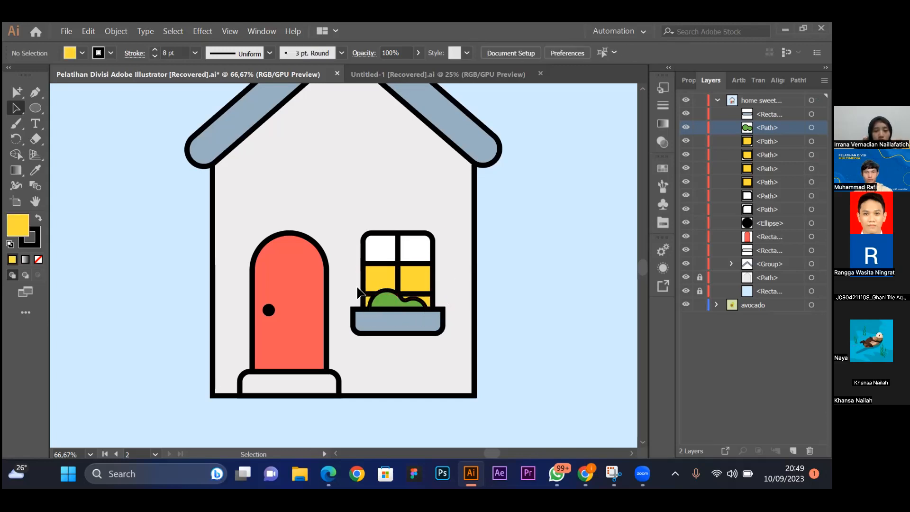
drag(351, 280, 456, 348)
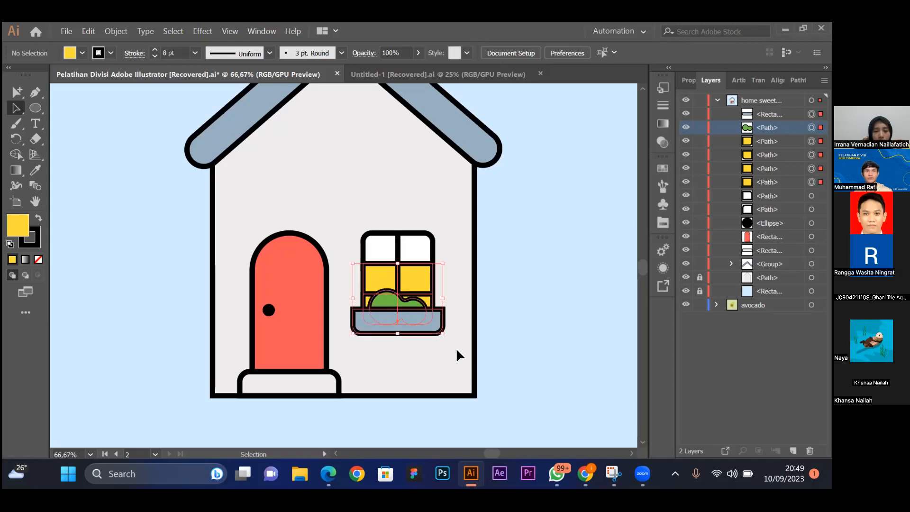
click(480, 288)
drag(347, 280, 460, 336)
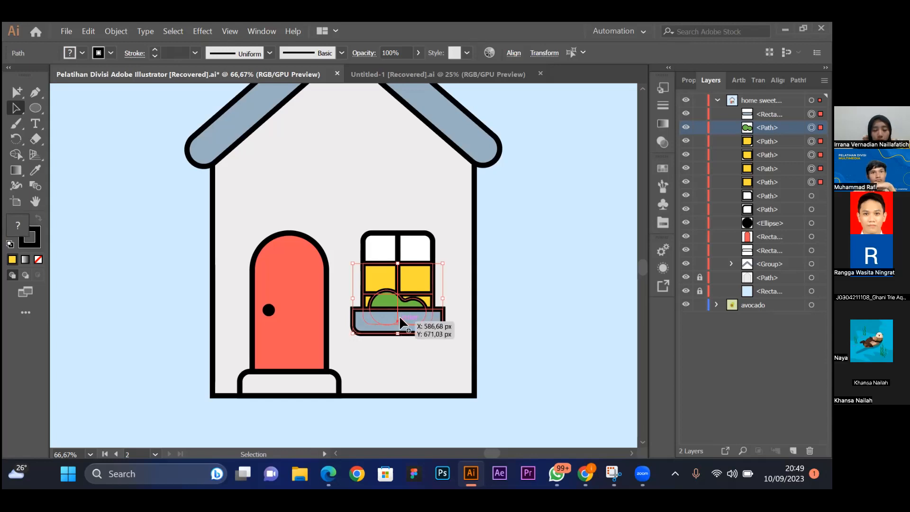
drag(399, 322, 407, 183)
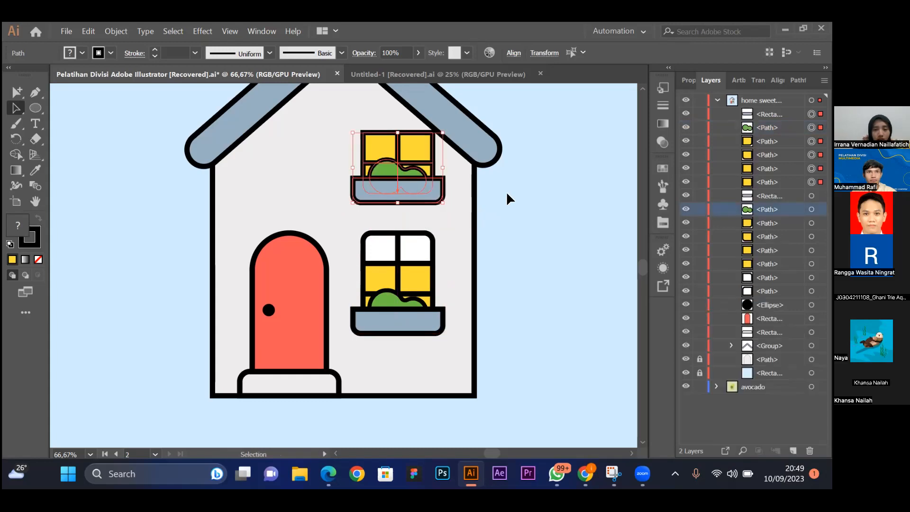
Move the copied window horizontally to center it beneath the roof peak.
scroll(506, 192, up, 1)
scroll(507, 199, down, 1)
drag(416, 193, 364, 194)
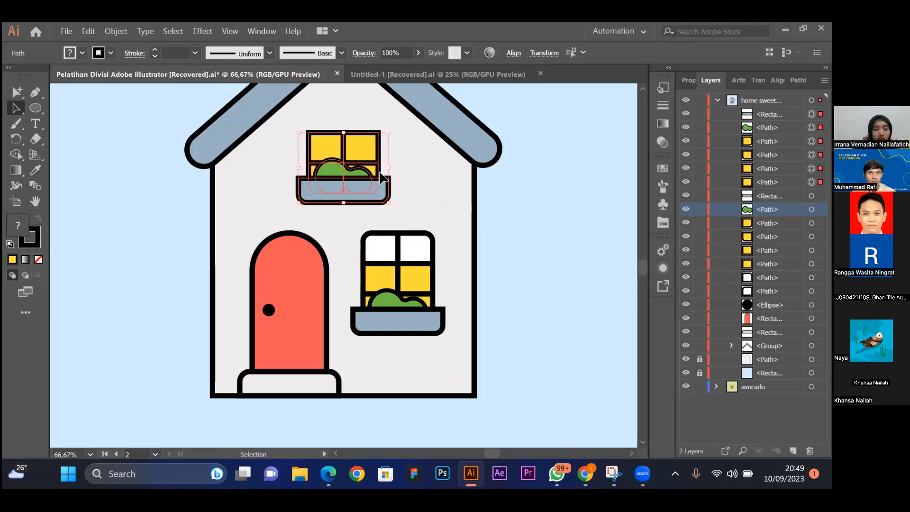
Recolor the two large yellow panes of the upper window white by sampling the lower window's white pane with the Eyedropper.
click(548, 198)
click(333, 152)
shift+click(363, 144)
key(i)
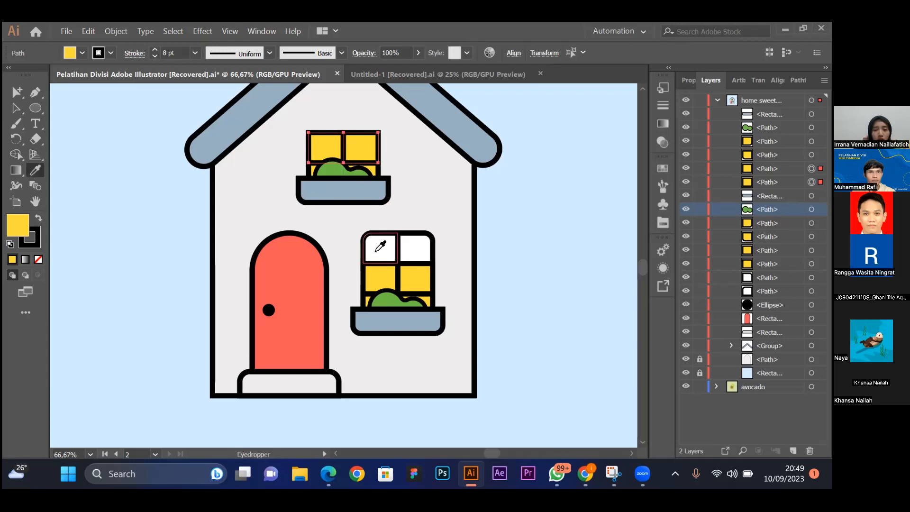
click(377, 250)
key(v)
click(528, 197)
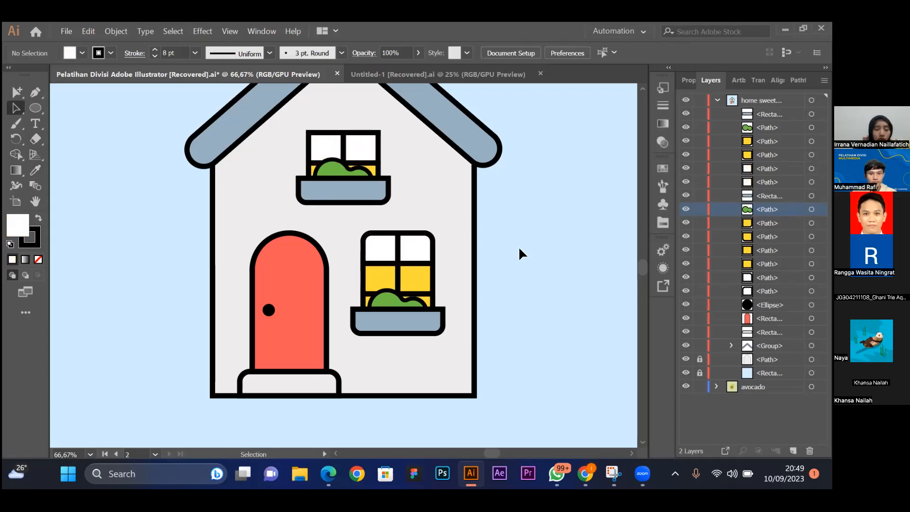
Scale the complete upper window down around its center so it is smaller than the ground-floor window.
scroll(520, 251, down, 2)
scroll(267, 163, up, 2)
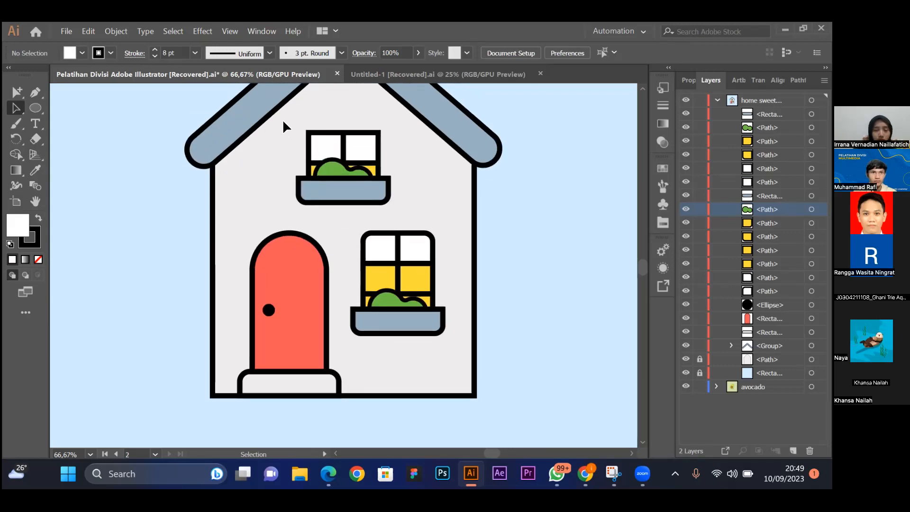
scroll(445, 232, up, 3)
scroll(445, 232, down, 4)
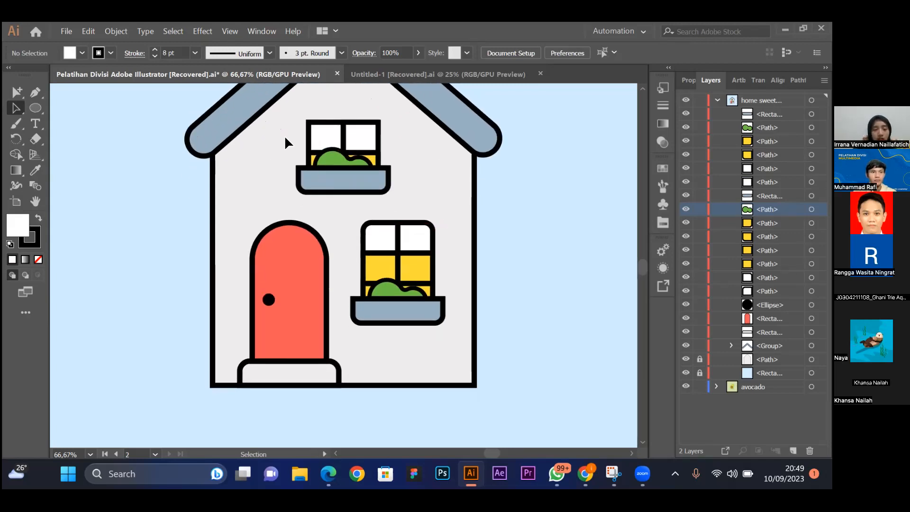
drag(291, 113, 376, 192)
click(487, 192)
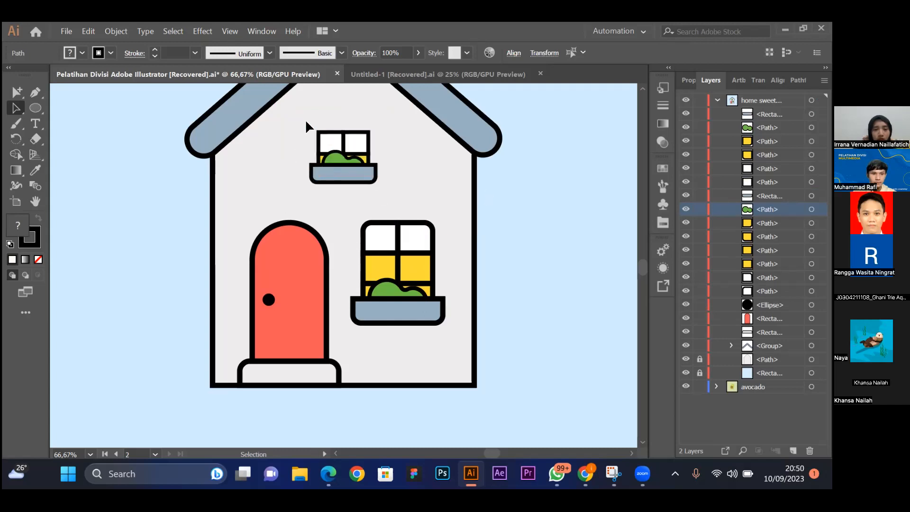
click(370, 183)
drag(374, 183, 381, 186)
click(499, 197)
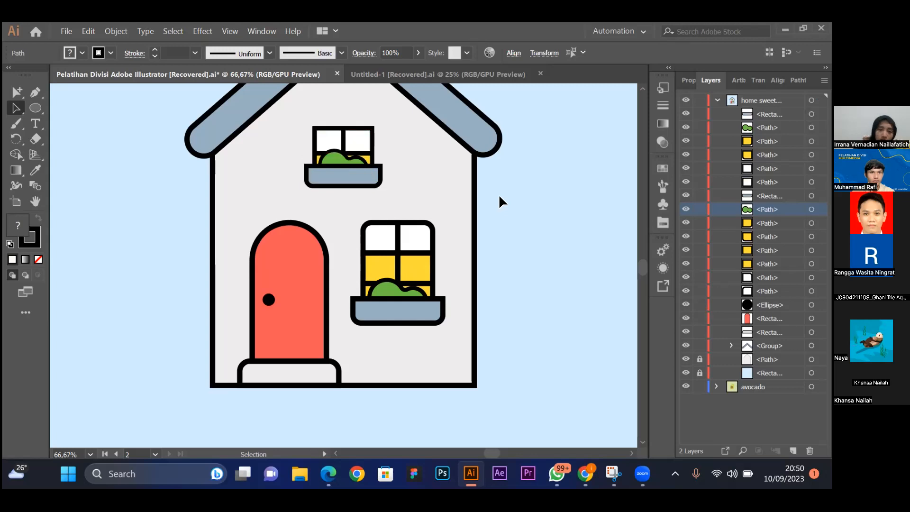
Round the outer top corners of the upper window's two white panes to match the lower window.
scroll(500, 196, up, 1)
key(ctrl+minus)
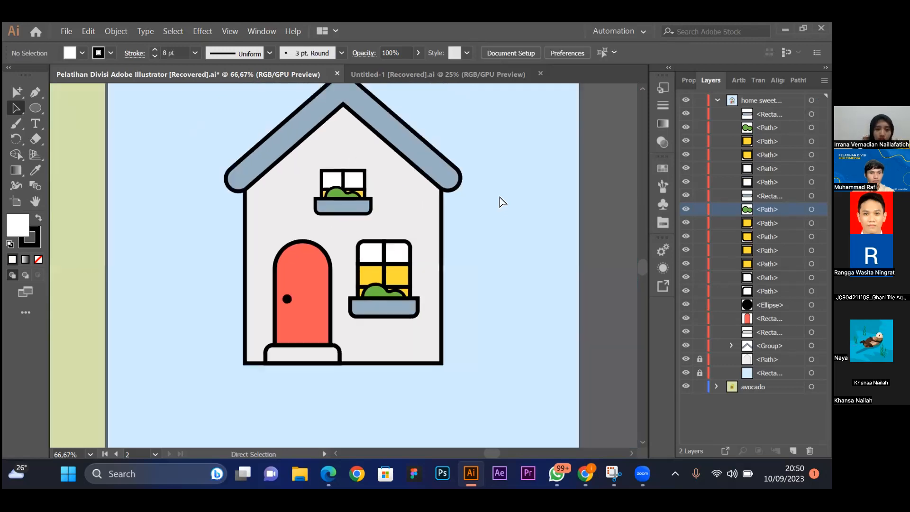
key(ctrl+equal)
key(ctrl+equal)
key(ctrl+equal)
click(331, 125)
shift+click(378, 129)
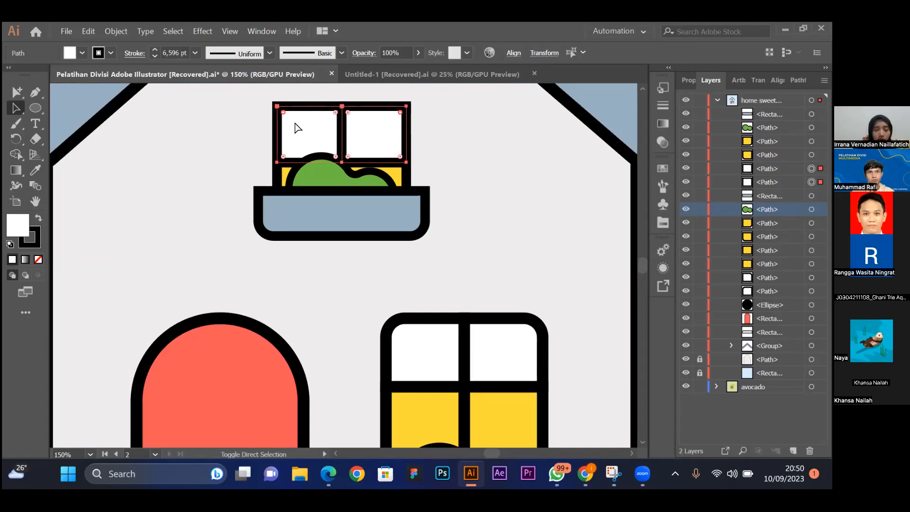
drag(399, 114, 394, 121)
click(476, 164)
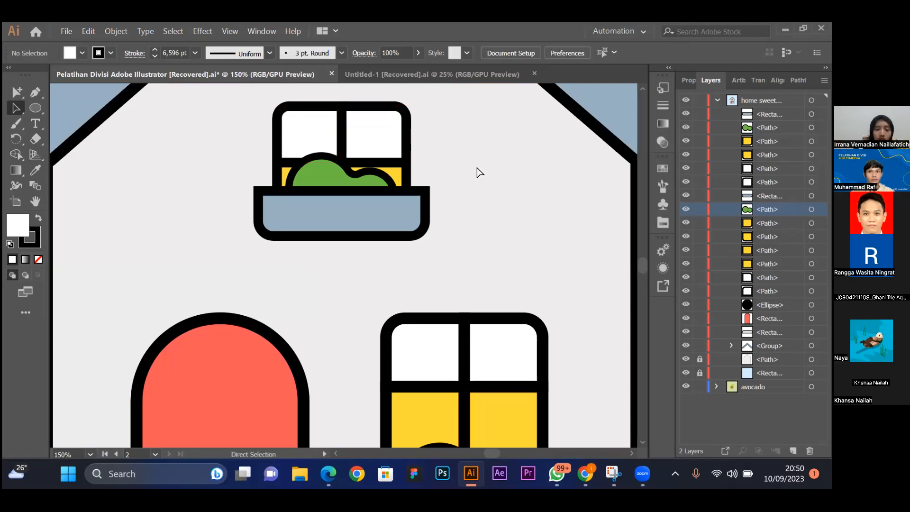
Examine the whole house with both windows in place.
key(ctrl+minus)
key(ctrl+minus)
key(ctrl+minus)
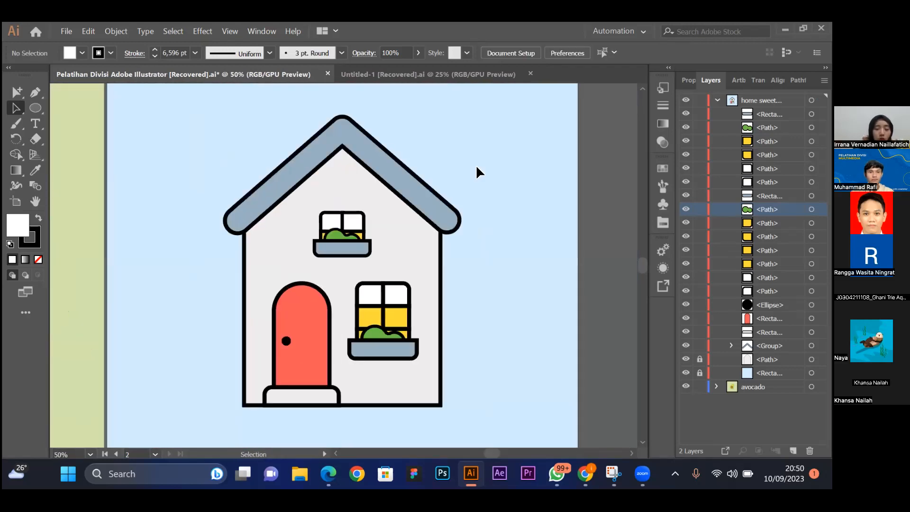
scroll(455, 270, down, 2)
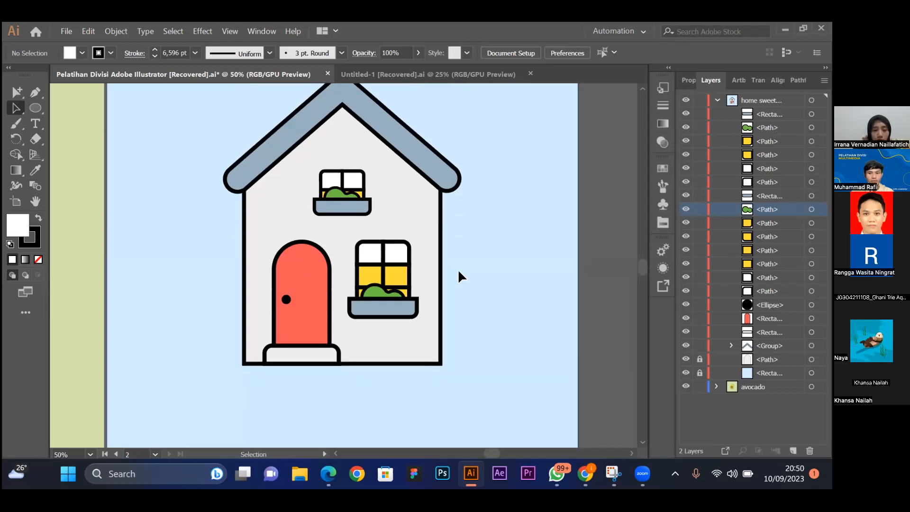
scroll(459, 276, up, 1)
scroll(459, 268, down, 2)
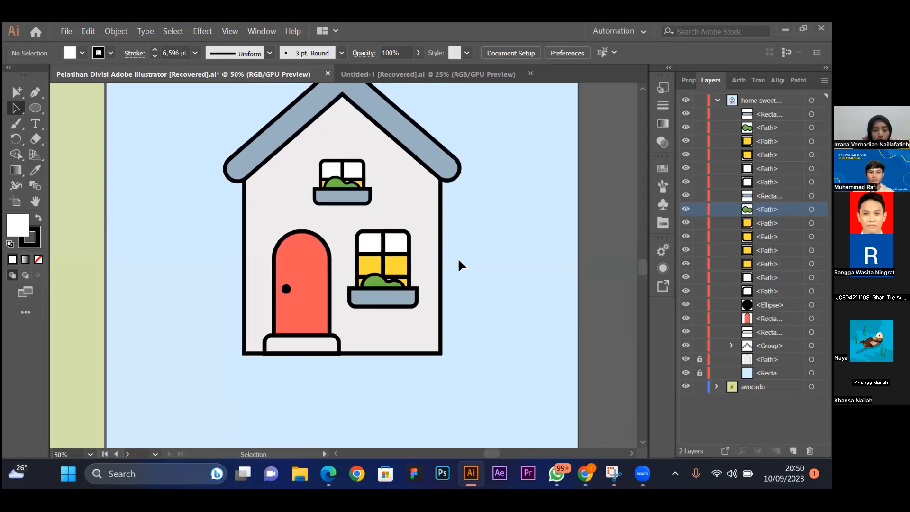
scroll(459, 264, up, 1)
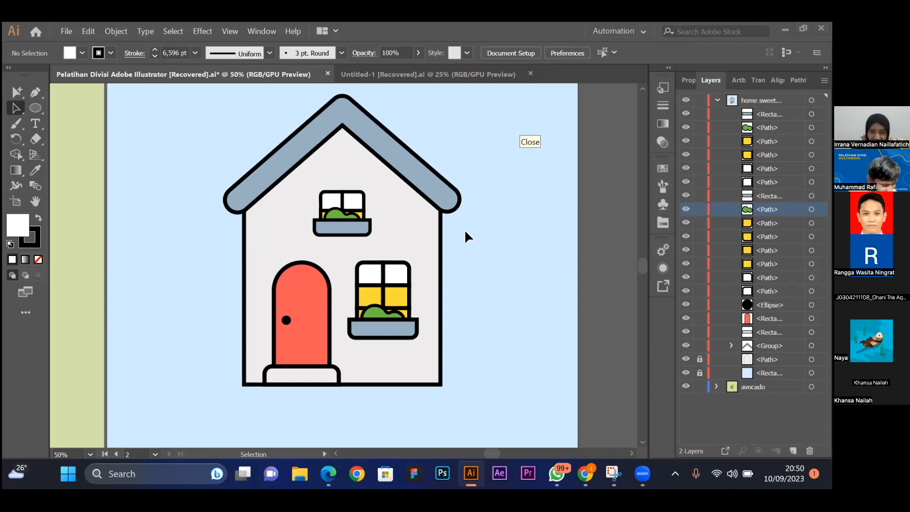
scroll(478, 287, down, 3)
scroll(478, 289, down, 2)
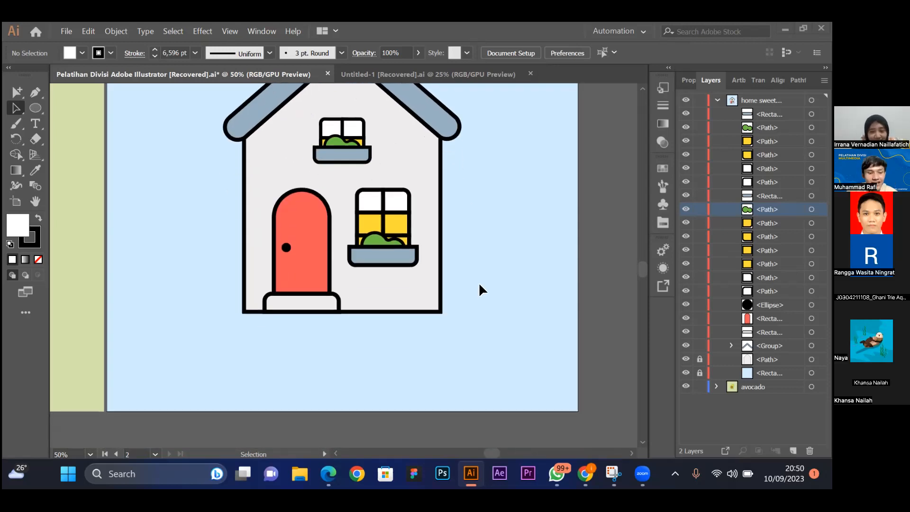
scroll(479, 285, up, 5)
scroll(479, 284, down, 4)
scroll(478, 282, up, 3)
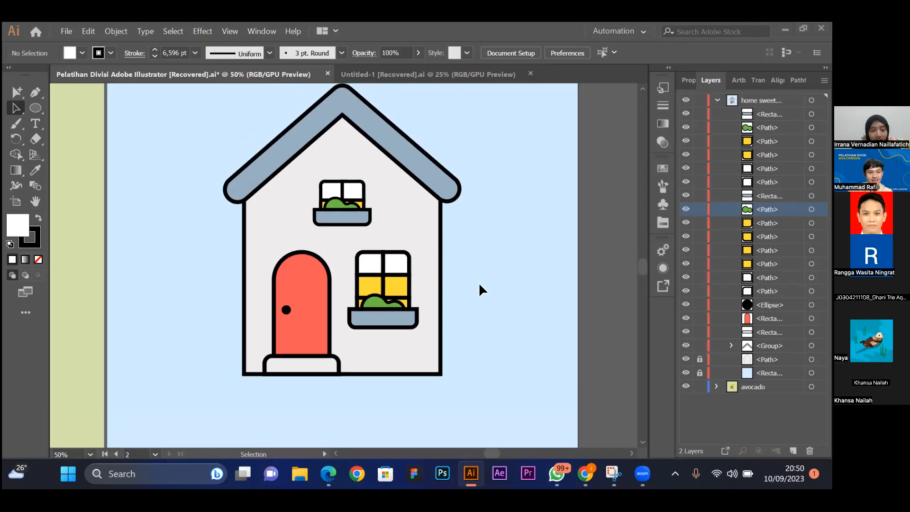
scroll(493, 261, down, 2)
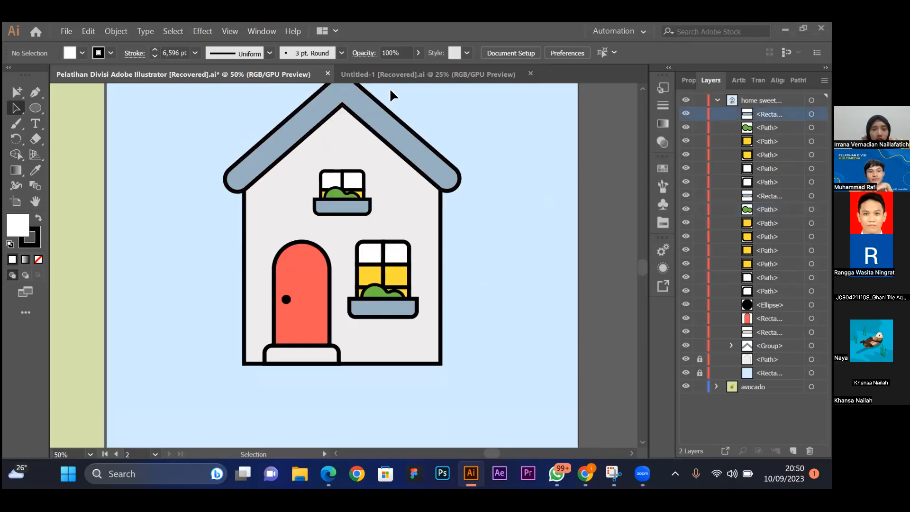
Check the finished house illustration in the Untitled-1 document for the elements surrounding the house, and return to the working file.
click(409, 76)
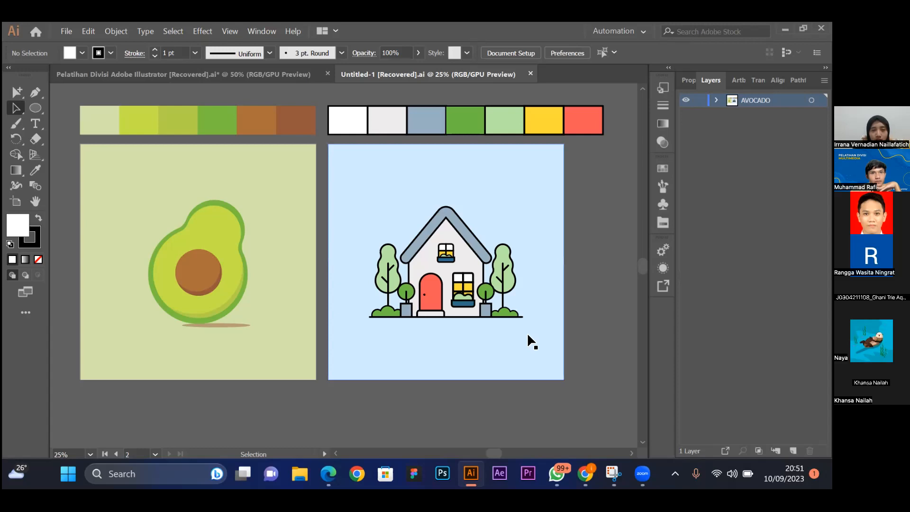
click(271, 77)
scroll(470, 296, down, 3)
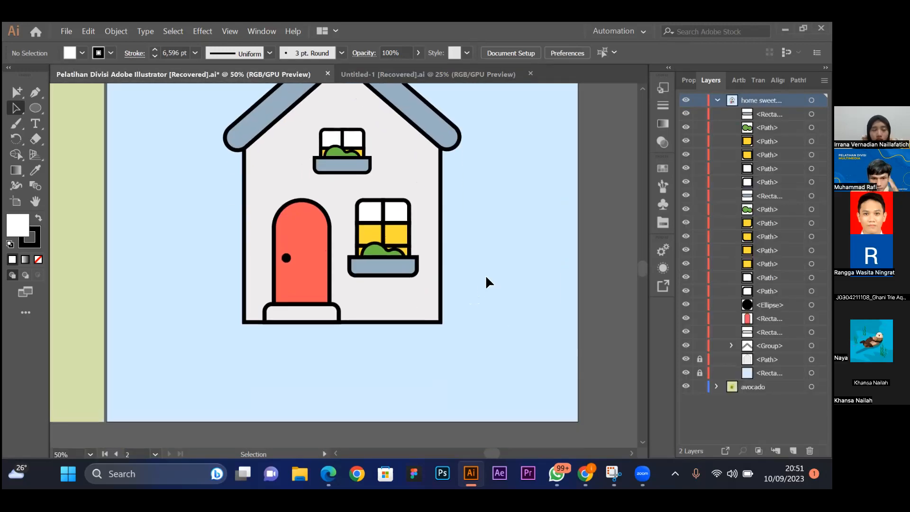
Draw a small upright outlined rectangle as a planter over the wall's lower right corner and fill it with the palette's blue-gray.
right_click(35, 108)
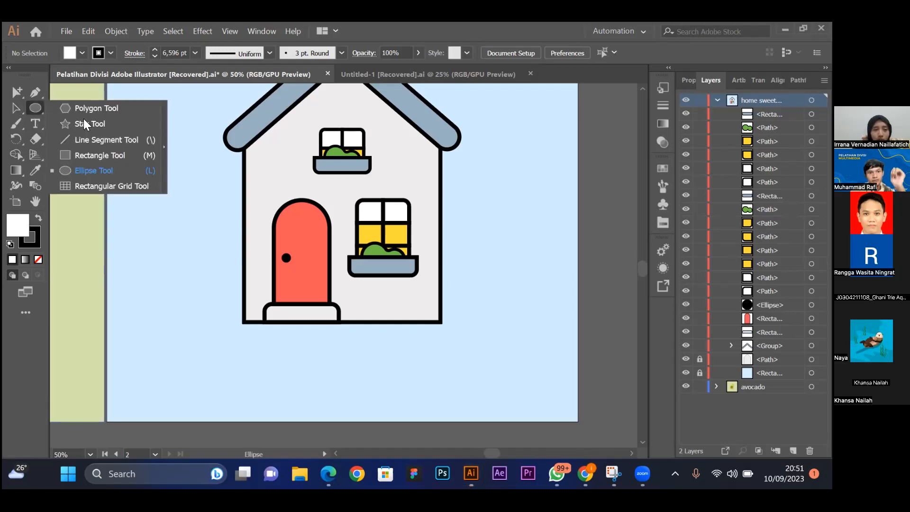
click(109, 156)
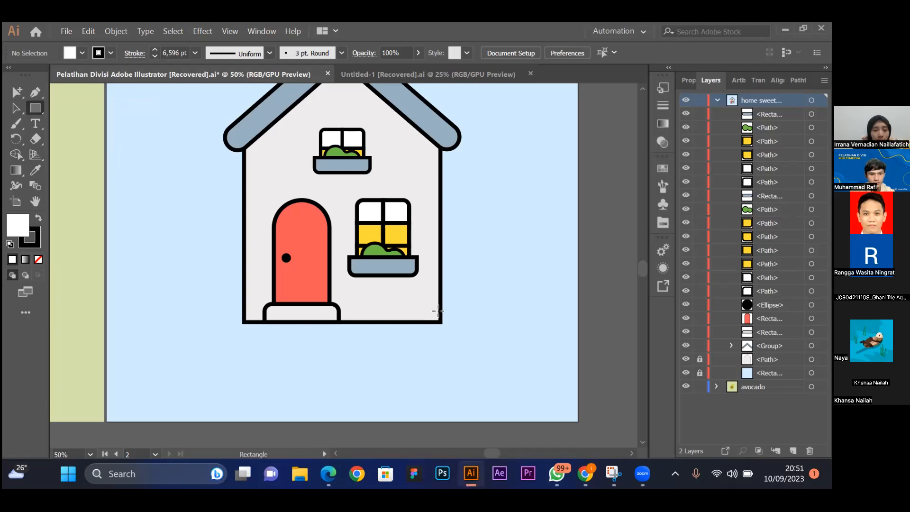
drag(431, 282, 457, 321)
key(ctrl+z)
drag(432, 243, 466, 313)
key(ctrl+z)
drag(429, 277, 462, 324)
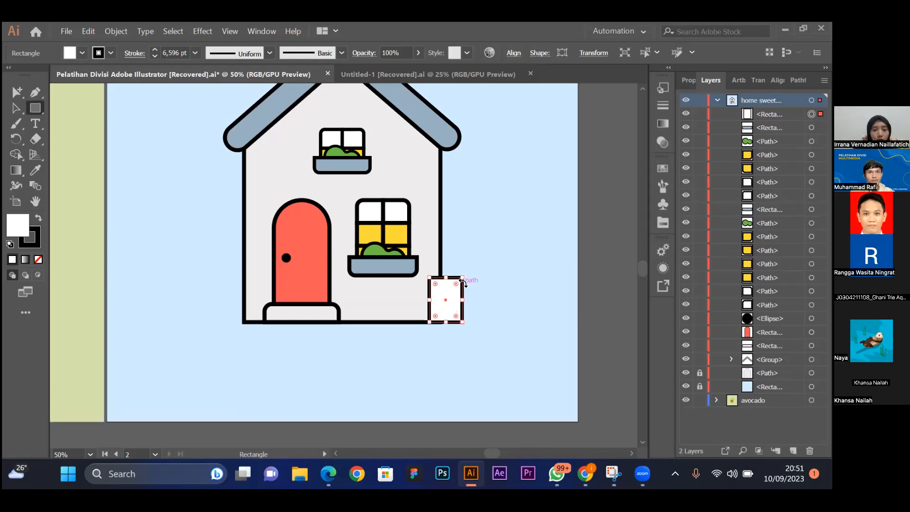
click(662, 221)
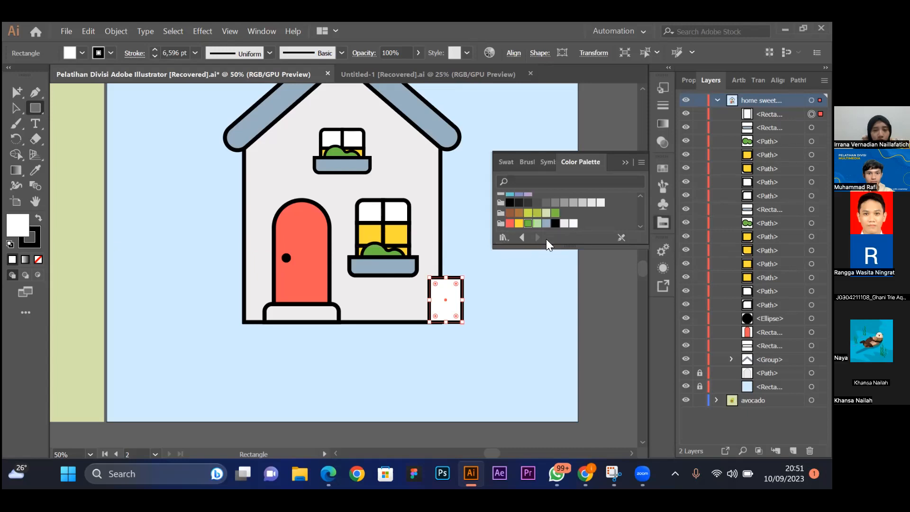
click(545, 223)
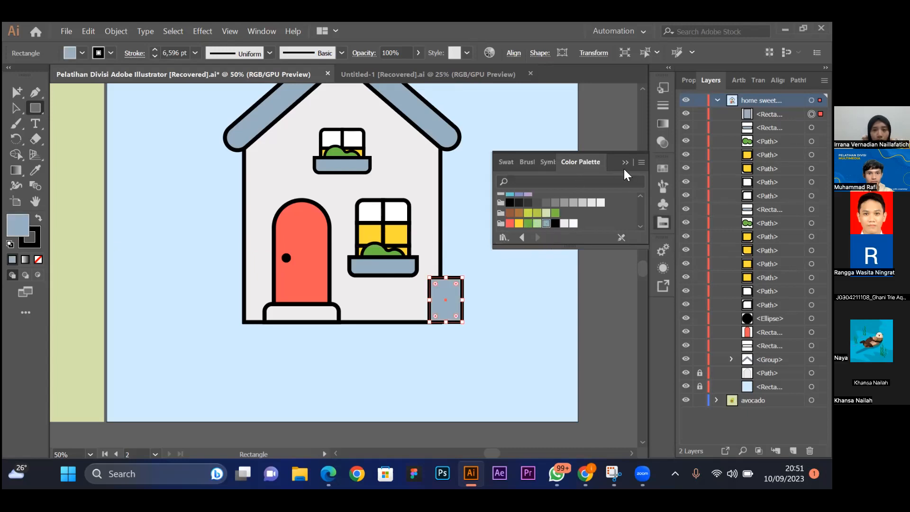
Deselect the planter and draw a circle about 77 px wide centred above it as the tree's crown.
key(v)
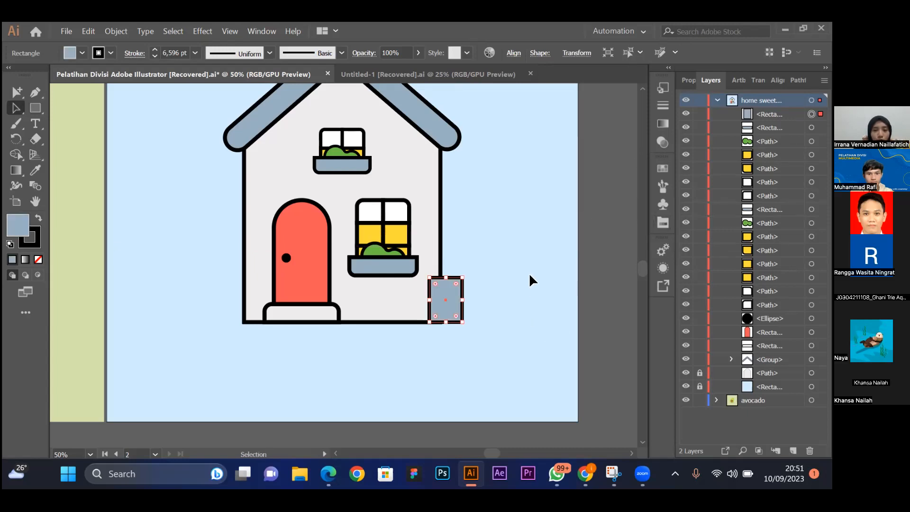
click(530, 274)
scroll(530, 274, up, 1)
click(35, 109)
right_click(37, 108)
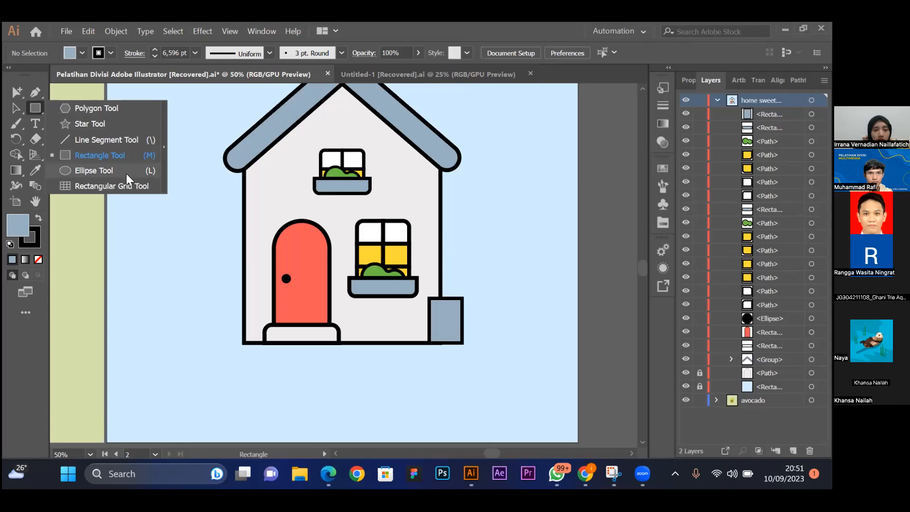
click(114, 170)
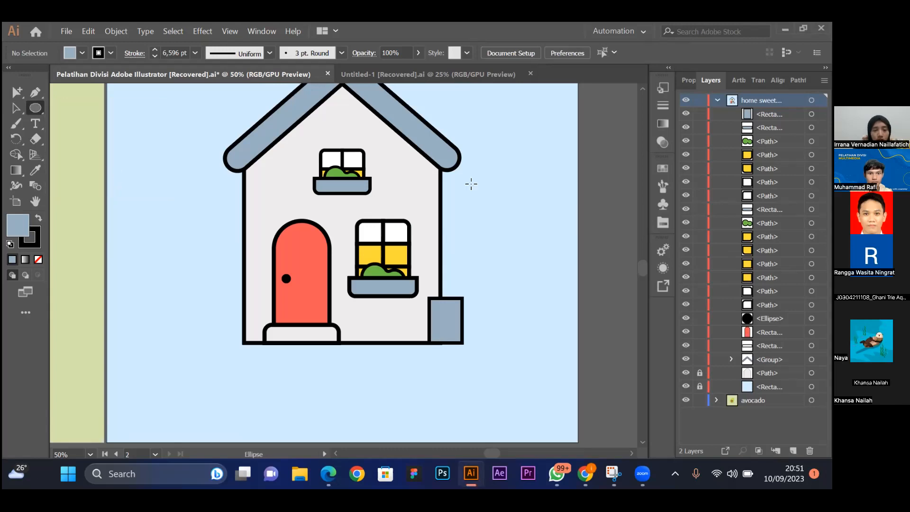
drag(446, 251, 464, 269)
Fill the new circle with the palette's darker green and deselect it.
click(663, 224)
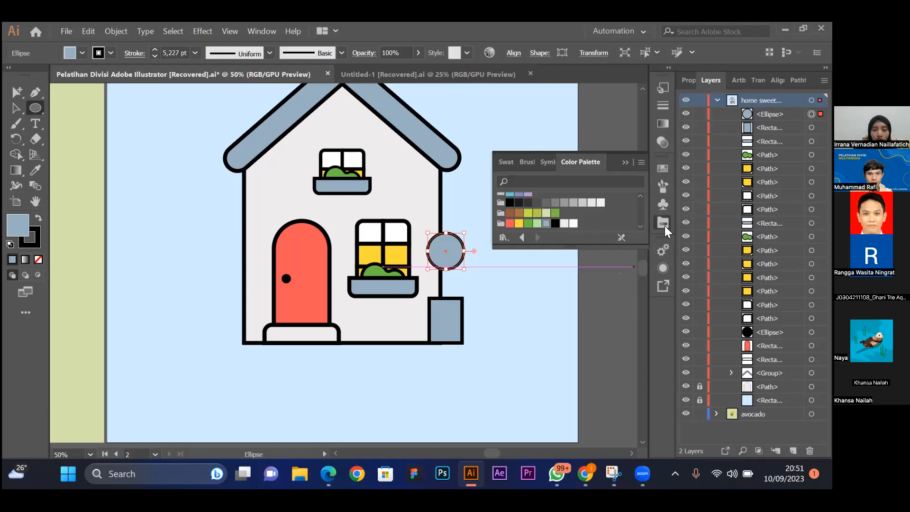
click(527, 223)
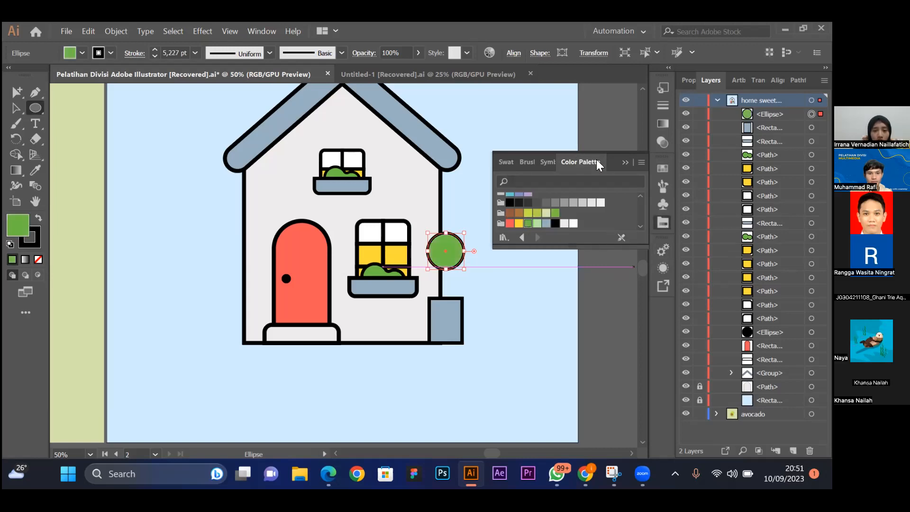
click(624, 162)
click(536, 242)
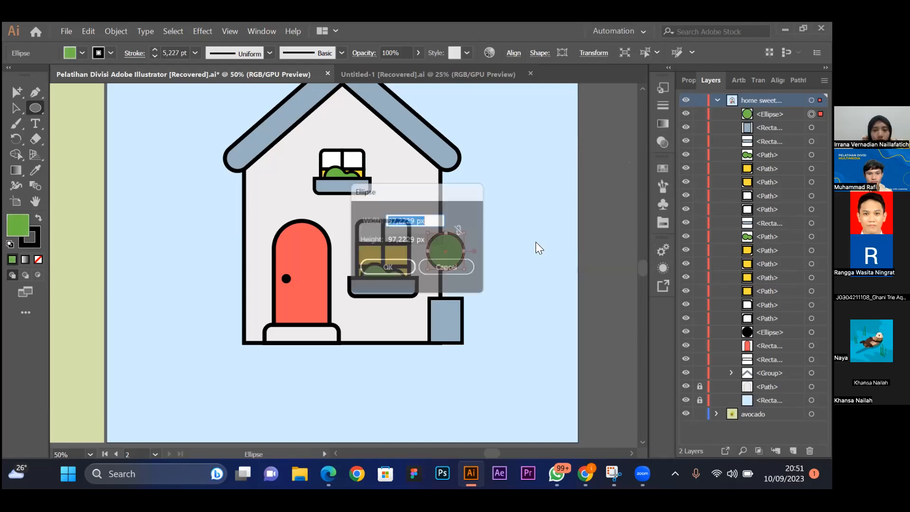
click(454, 266)
key(v)
click(524, 269)
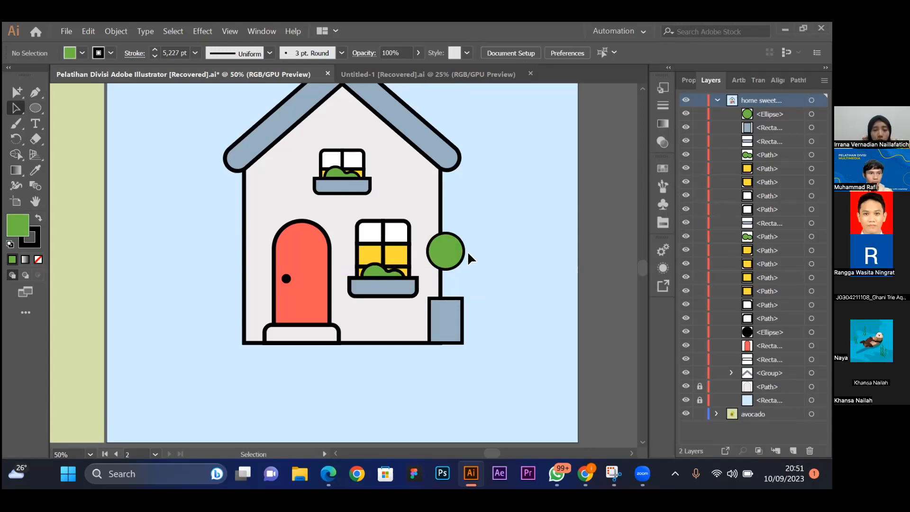
Draw a vertical stem about 100 px long with the Pen tool, from the green circle's centre to the planter's top edge.
click(36, 94)
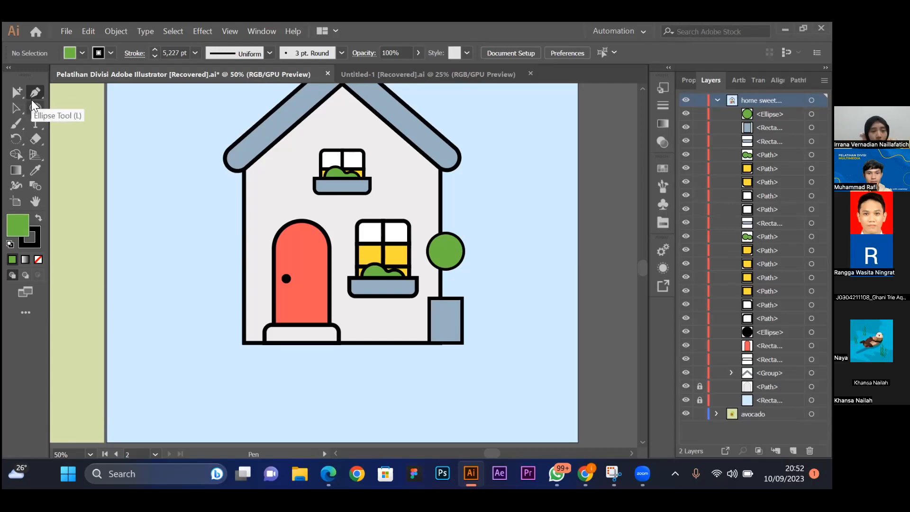
click(446, 250)
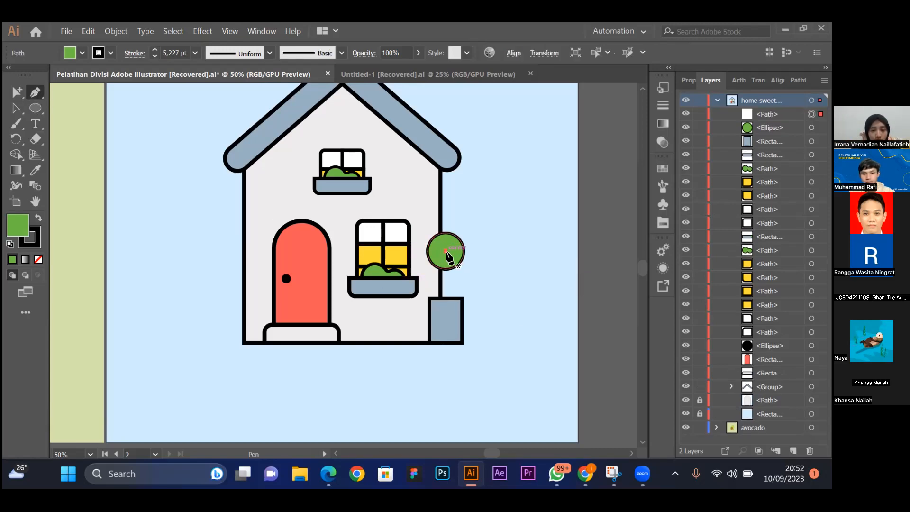
click(445, 298)
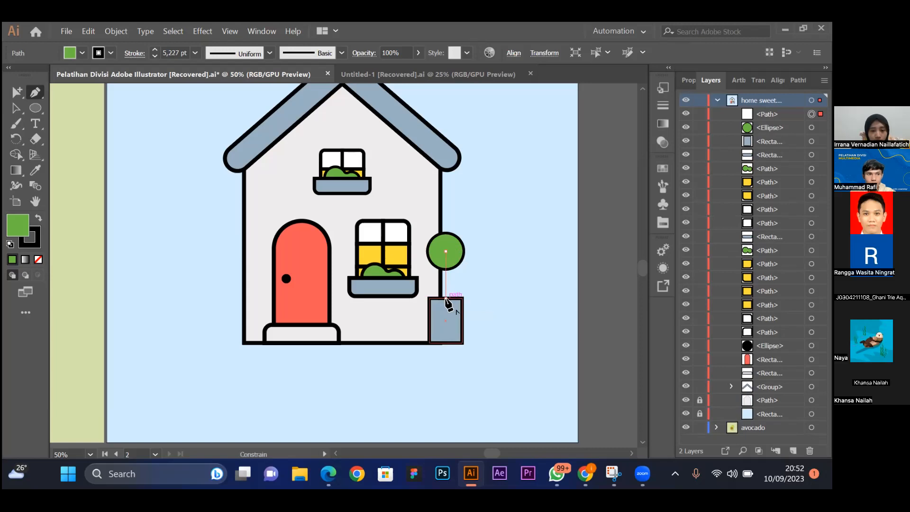
ctrl+click(521, 310)
Give the tree stem's stroke round caps.
click(446, 287)
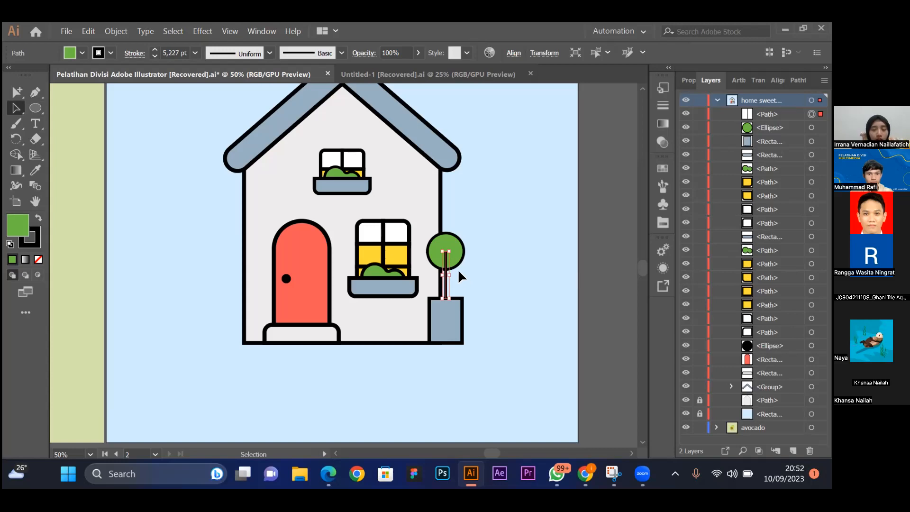
click(454, 269)
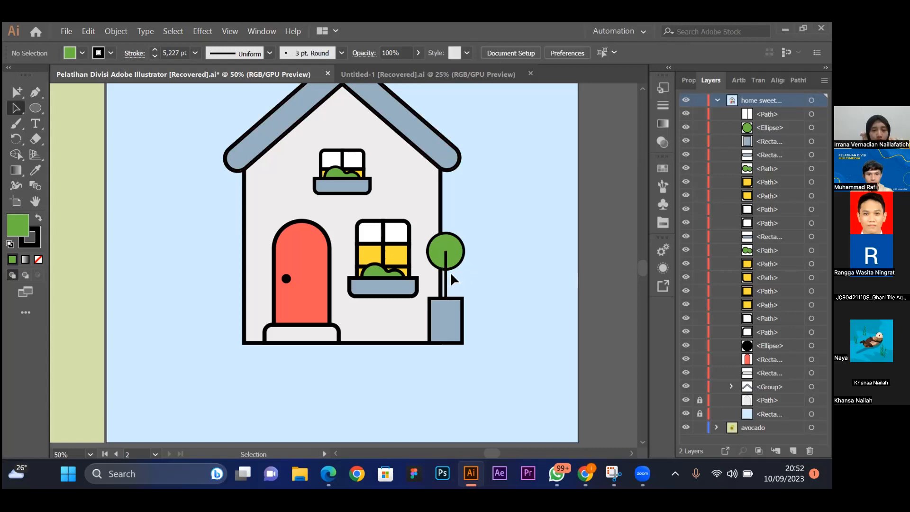
click(446, 282)
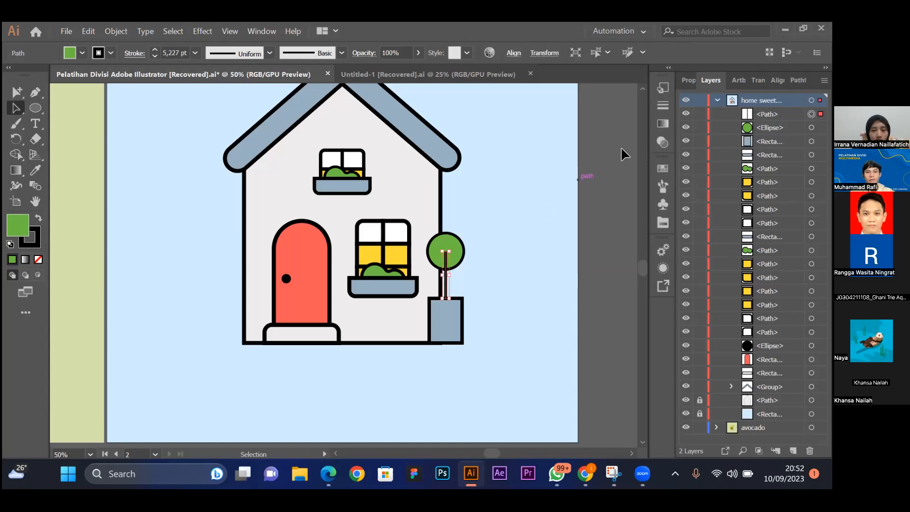
click(689, 82)
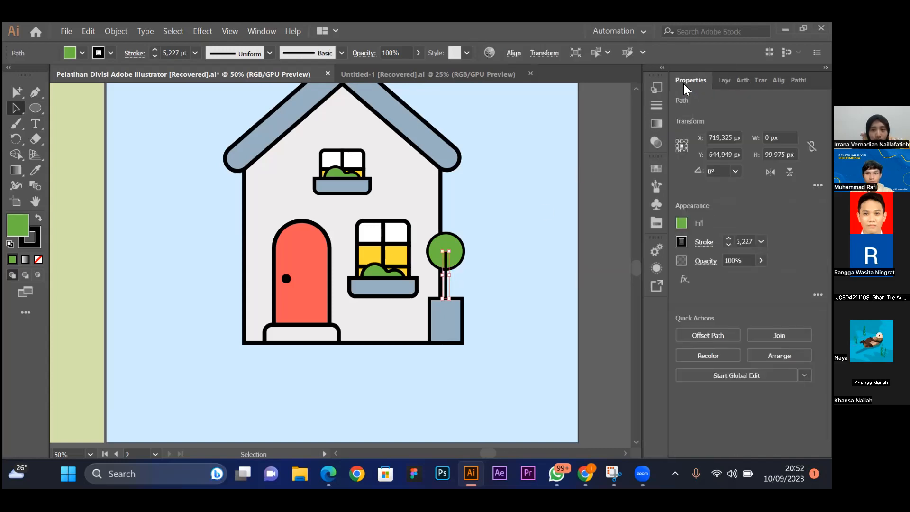
click(703, 242)
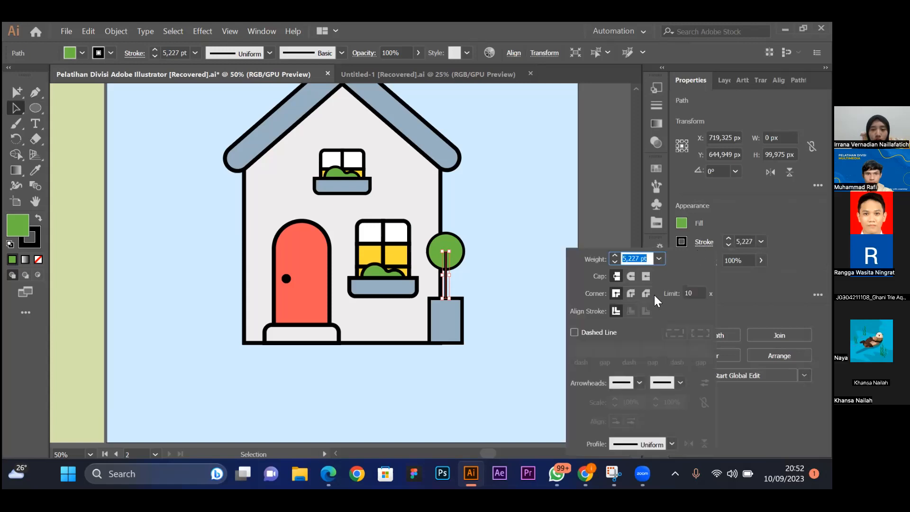
click(629, 276)
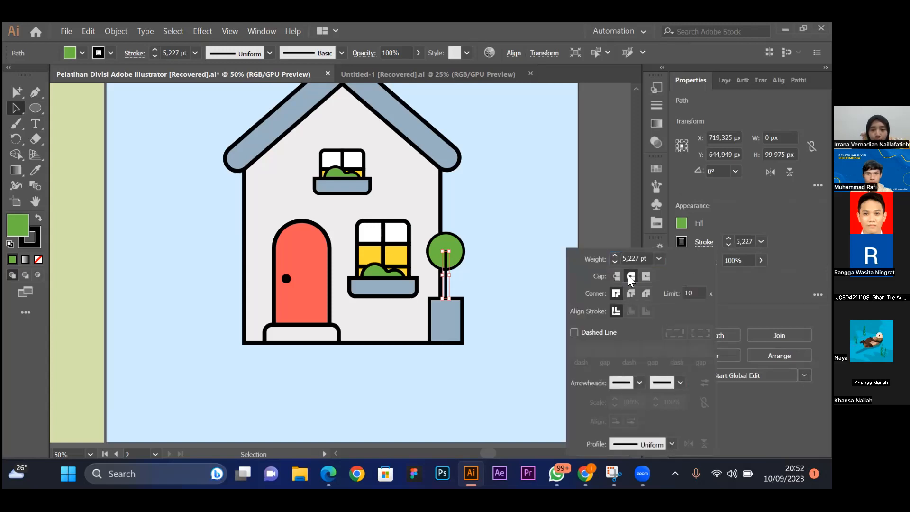
click(528, 204)
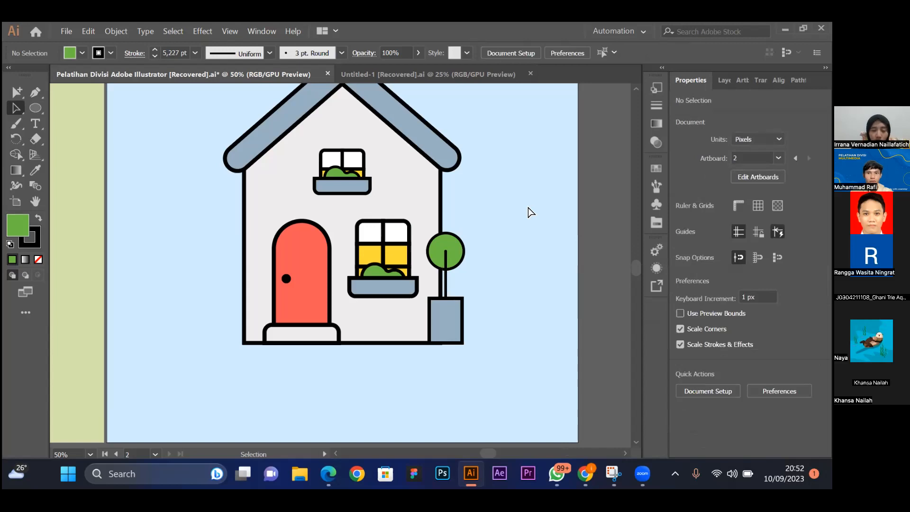
Lower the green circle together with its stem toward the planter, letting the stem's lower end overlap the planter.
key(ctrl+plus)
key(ctrl+plus)
key(ctrl+plus)
scroll(527, 207, right, 5)
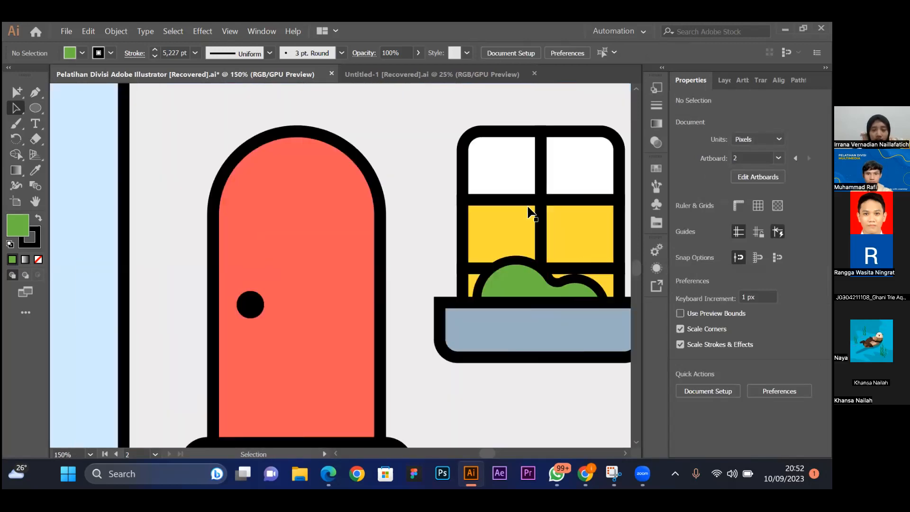
key(ctrl+minus)
key(ctrl+minus)
key(ctrl+minus)
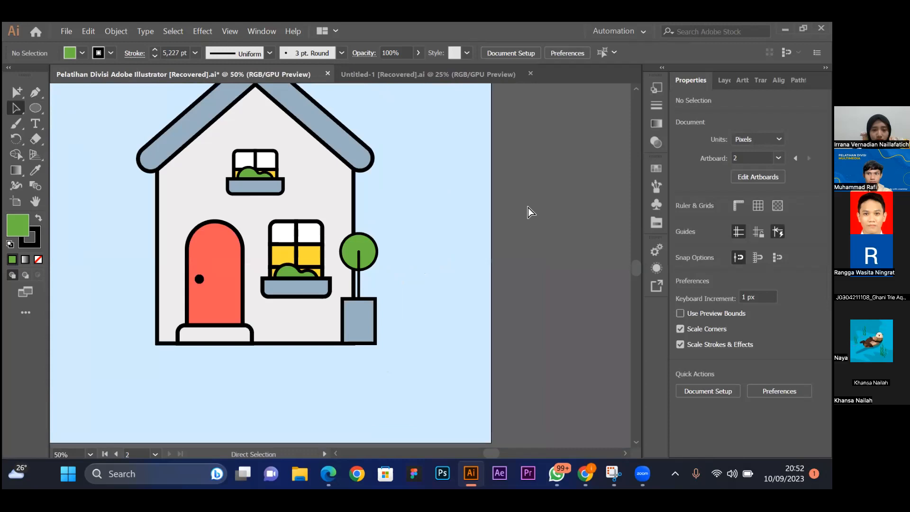
scroll(527, 204, left, 3)
click(466, 258)
drag(466, 258, 467, 275)
click(474, 285)
Shorten the stem by raising its lower end point to the planter's top edge.
click(452, 290)
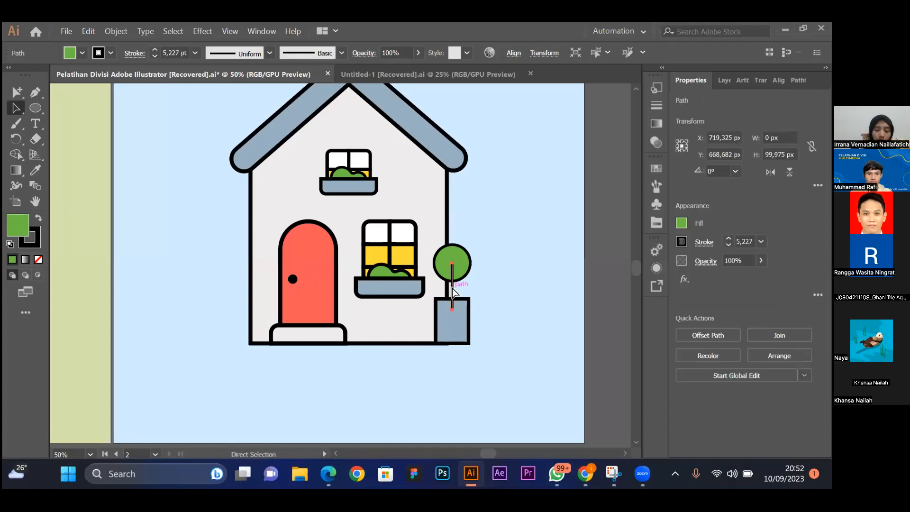
key(ctrl+plus)
key(ctrl+plus)
key(ctrl+plus)
key(ctrl+plus)
drag(16, 108, 83, 109)
drag(342, 363, 340, 314)
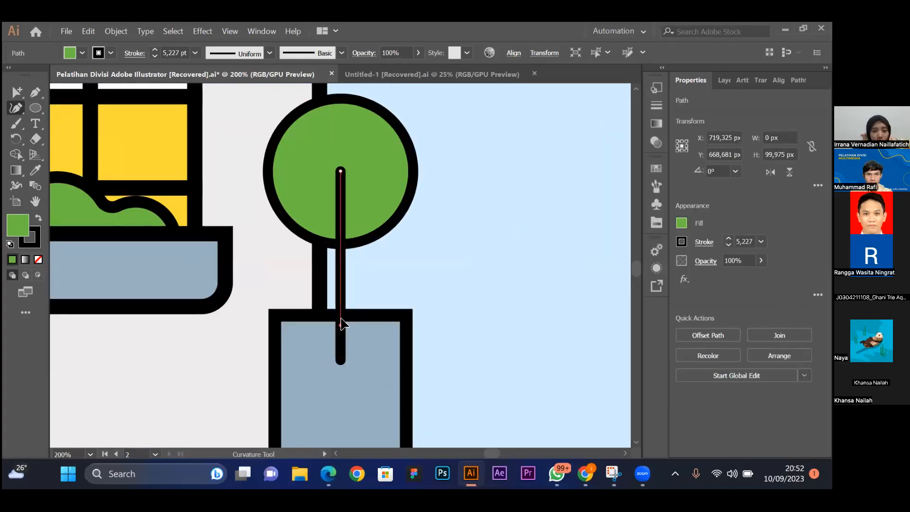
key(a)
click(476, 285)
scroll(475, 284, left, 2)
key(ctrl+minus)
key(ctrl+minus)
key(ctrl+minus)
key(ctrl+minus)
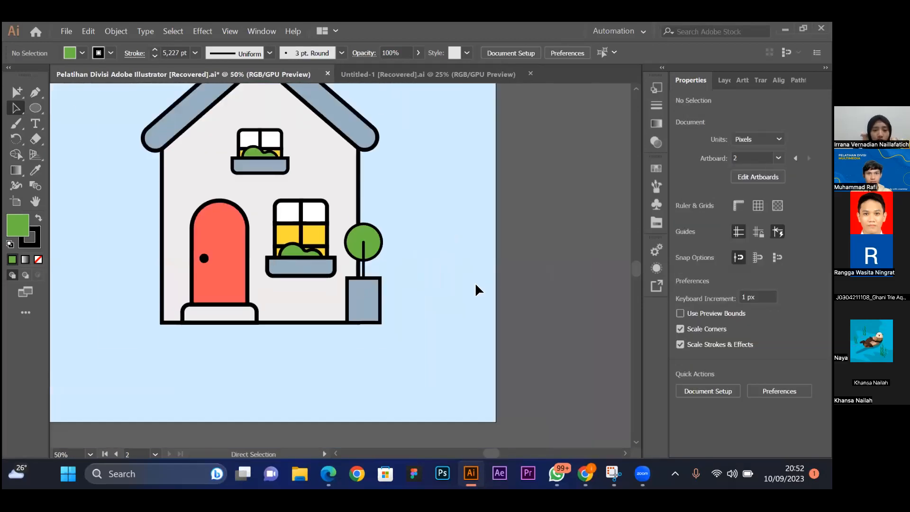
Try to group the green circle, the stem and the planter.
key(ctrl+plus)
scroll(476, 284, left, 5)
scroll(511, 312, right, 4)
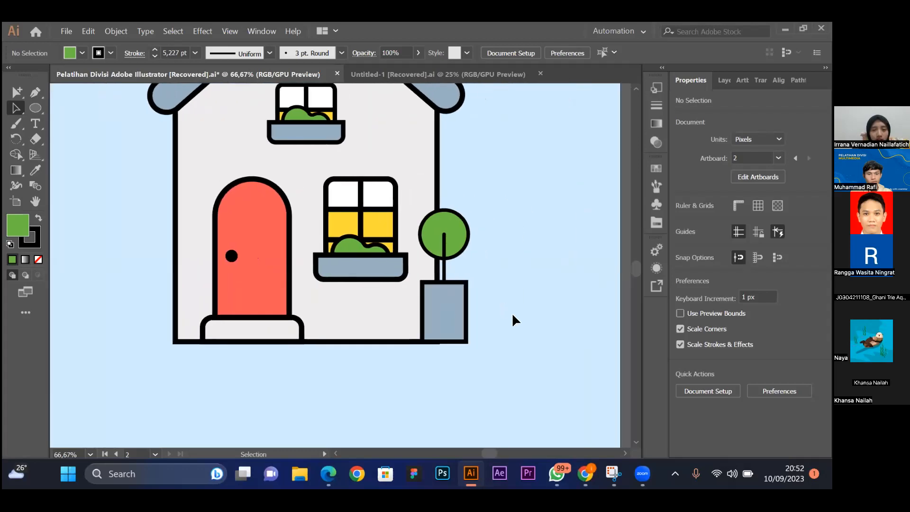
scroll(512, 312, left, 3)
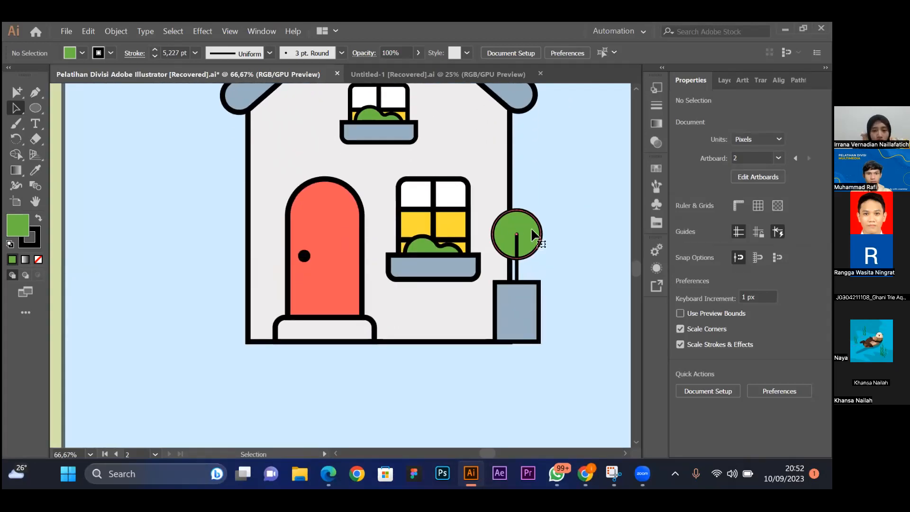
click(536, 238)
shift+click(515, 274)
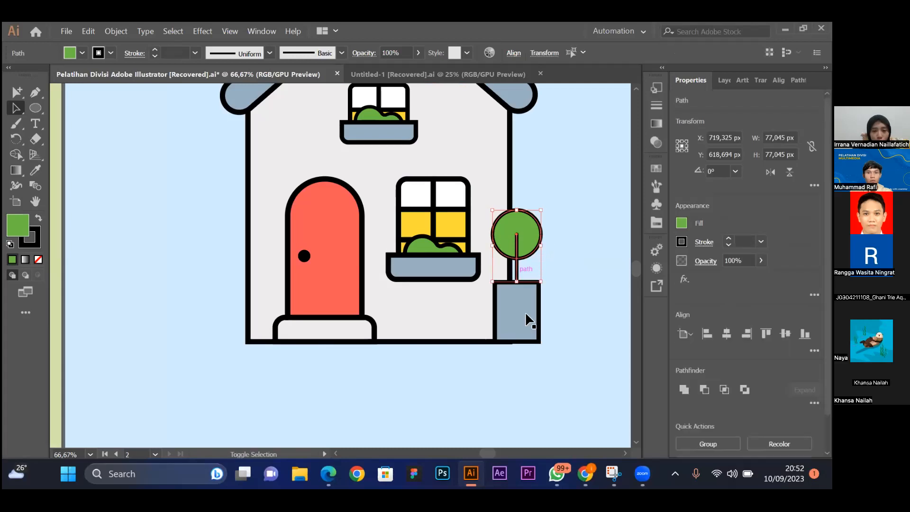
shift+click(525, 311)
key(ctrl+g)
Duplicate the circle, stem and planter horizontally onto the wall's lower left corner.
click(536, 249)
shift+click(516, 275)
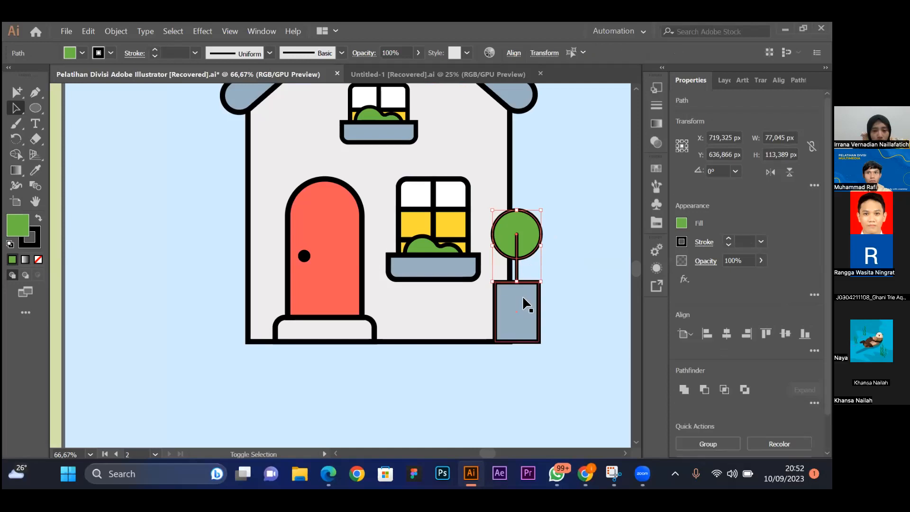
shift+click(522, 294)
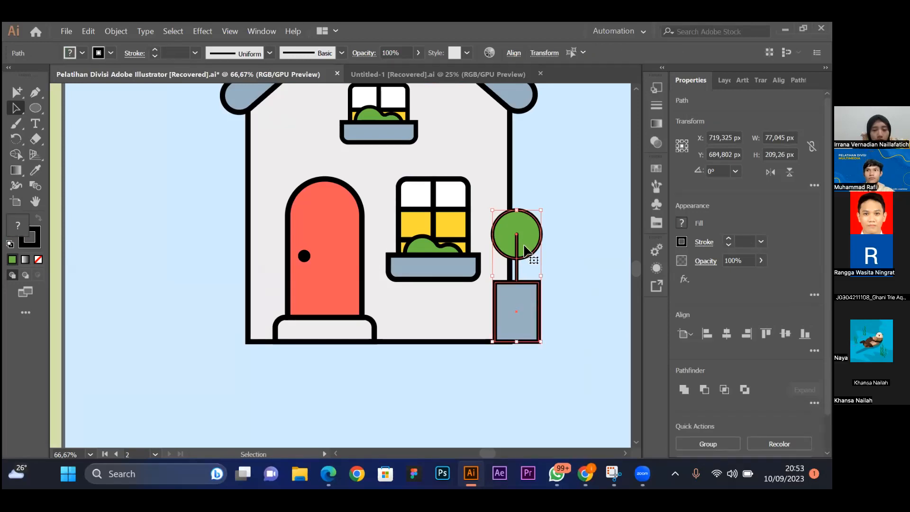
drag(526, 250, 247, 246)
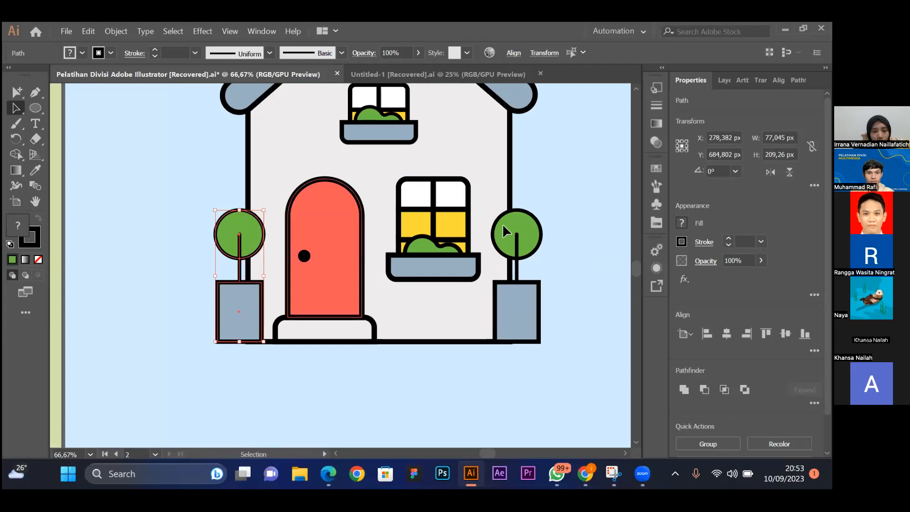
click(594, 232)
Shift the potted tree at the wall's right corner slightly outward so both trees sit evenly about the house.
scroll(593, 232, up, 3)
scroll(593, 236, down, 3)
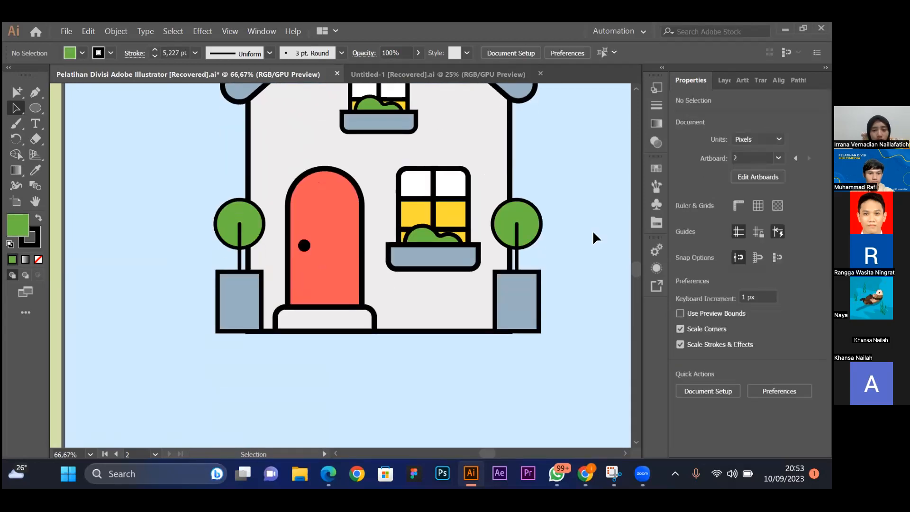
click(528, 303)
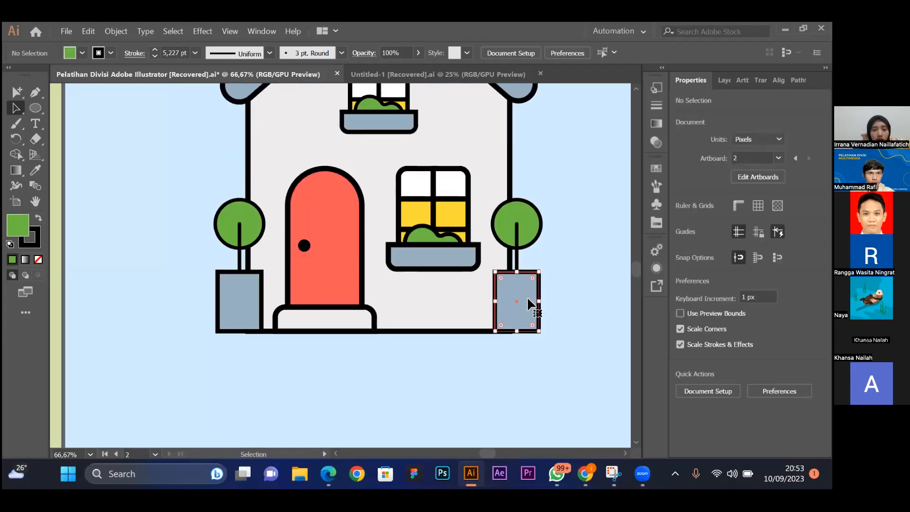
shift+click(516, 258)
shift+click(529, 233)
drag(527, 303, 533, 306)
click(317, 370)
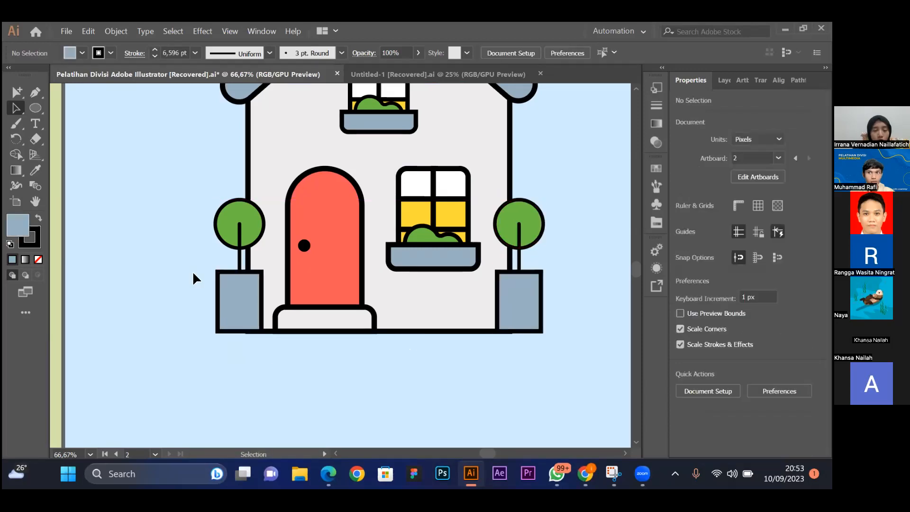
Review the whole house with both potted trees and switch to the Untitled-1 document to compare it with the reference.
key(a)
key(ctrl+minus)
key(ctrl+minus)
key(ctrl+plus)
key(ctrl+minus)
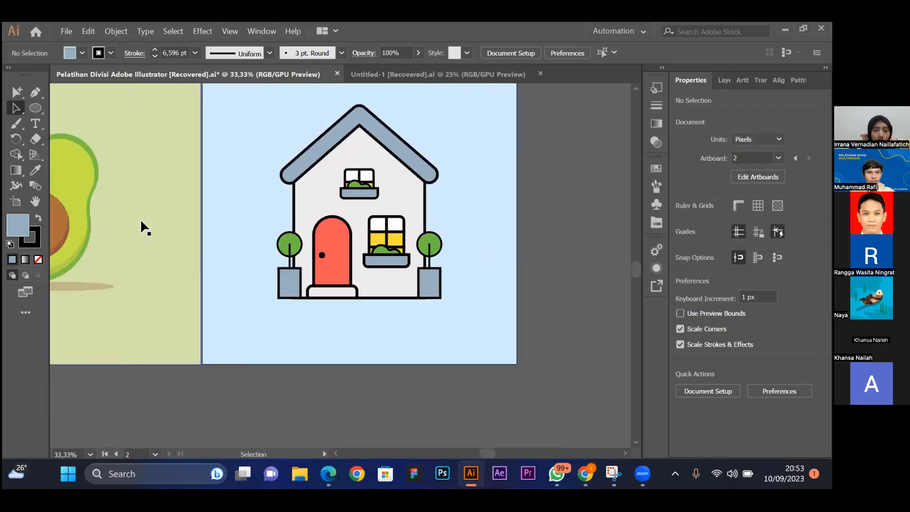
scroll(140, 221, down, 2)
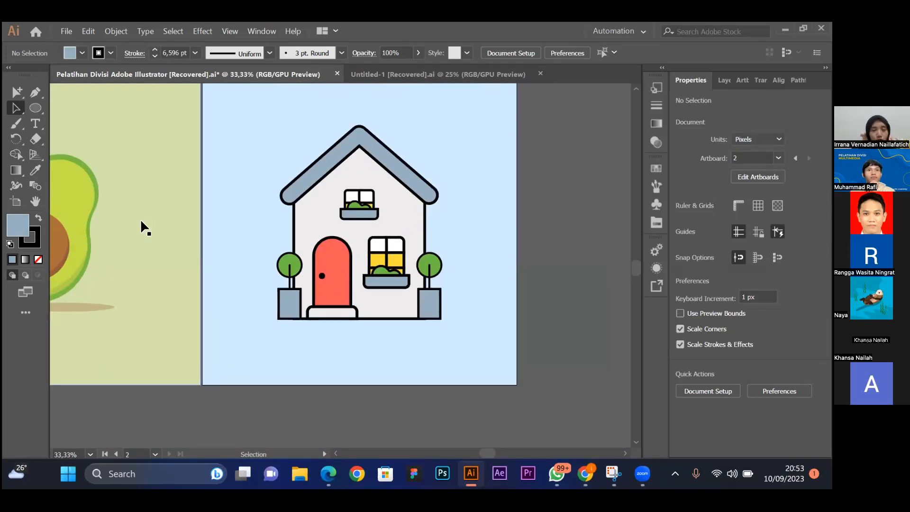
drag(414, 76, 421, 64)
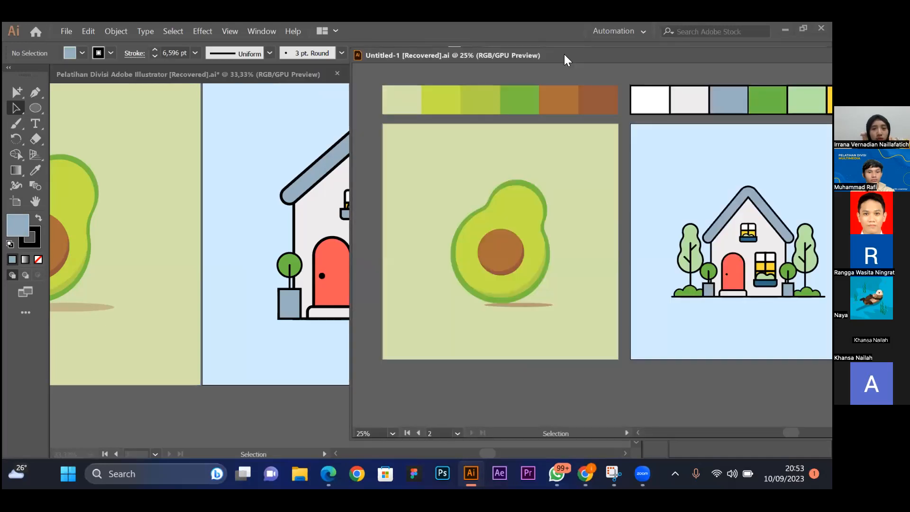
drag(627, 57, 371, 76)
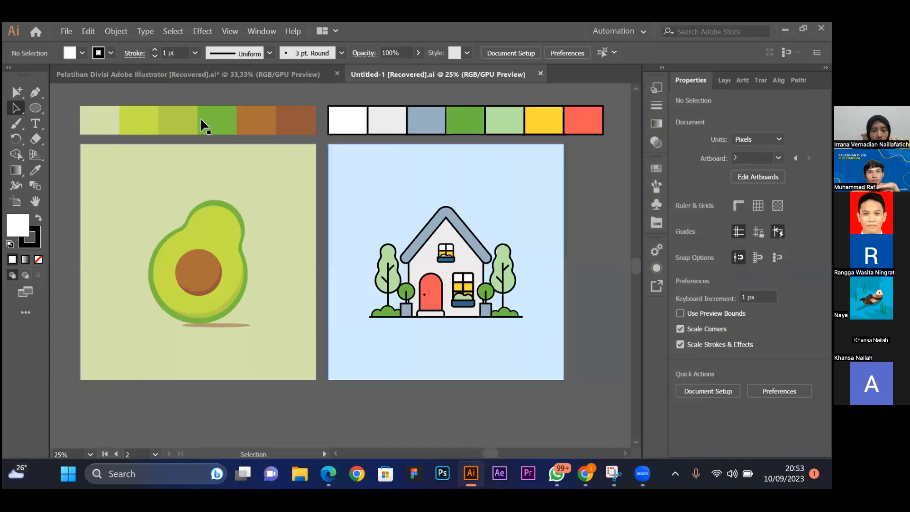
Return to the Pelatihan Divisi Adobe Illustrator document and draw a circle about 82.5 px wide beside the roof's right end.
click(133, 77)
scroll(502, 291, up, 1)
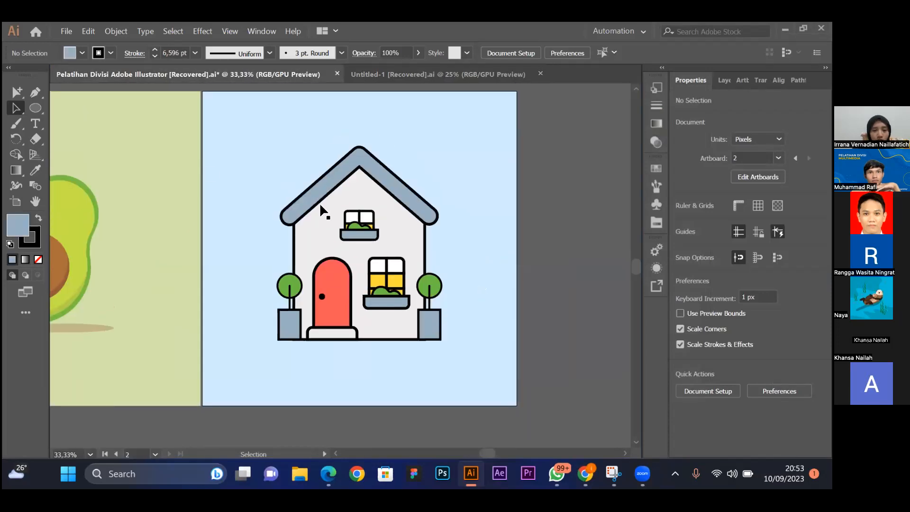
scroll(232, 244, left, 2)
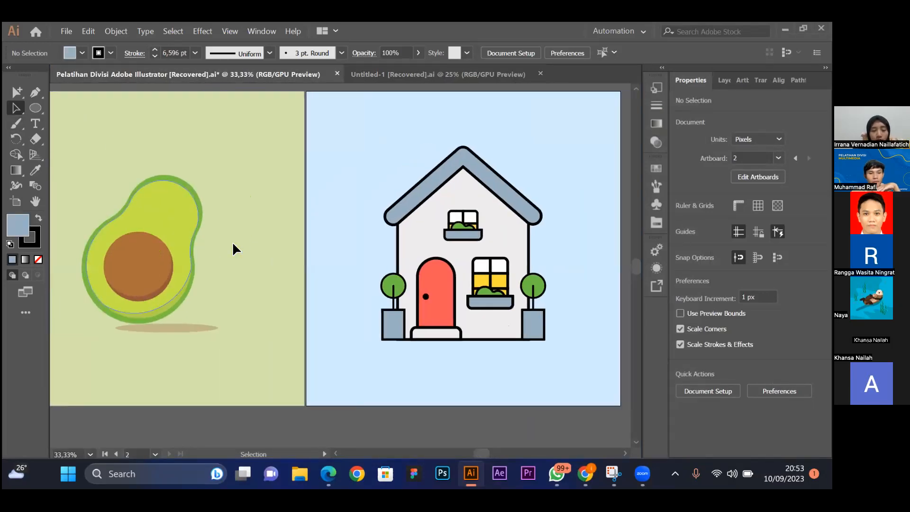
click(35, 108)
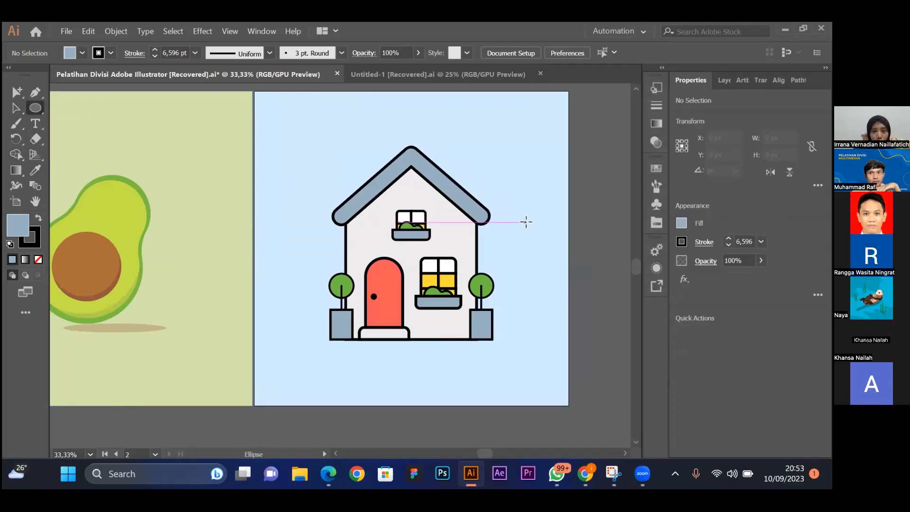
click(37, 113)
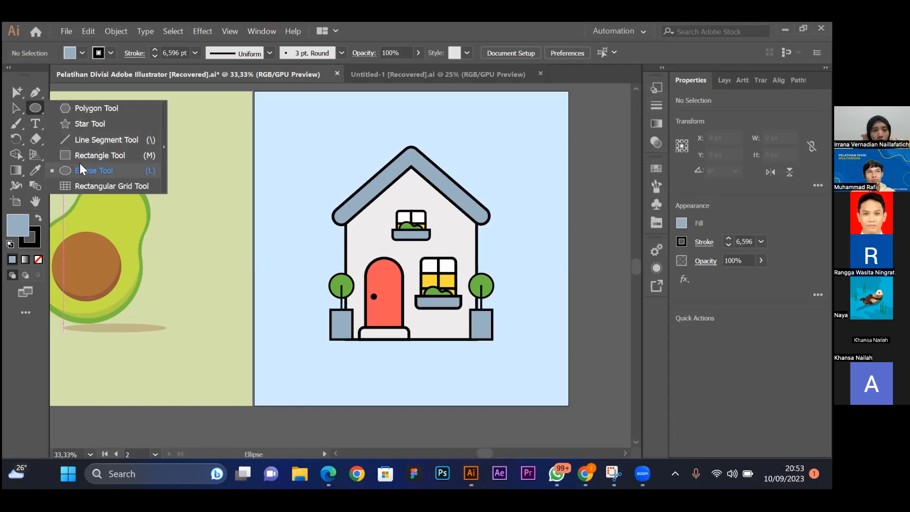
click(35, 112)
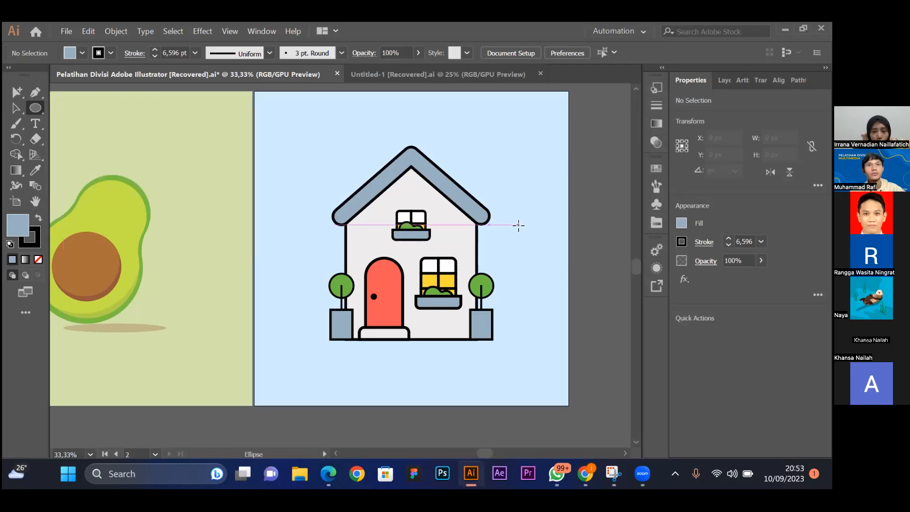
drag(519, 225, 533, 233)
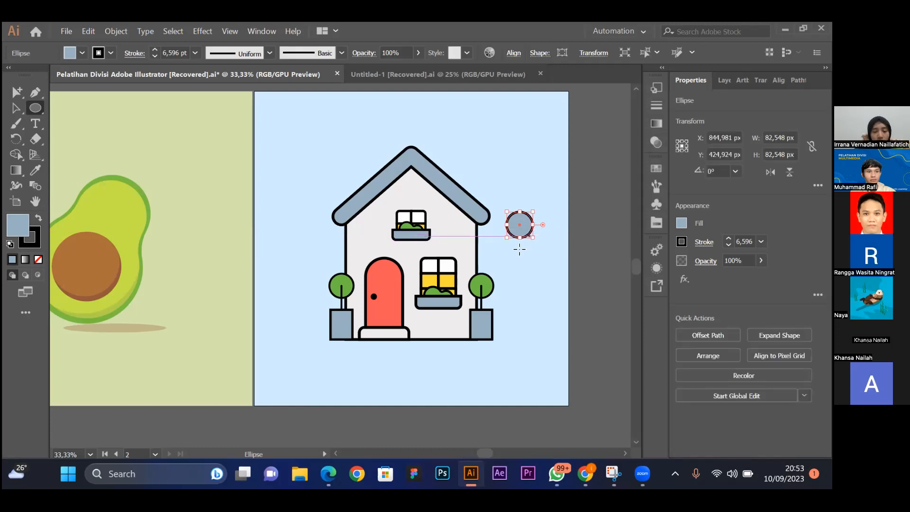
key(v)
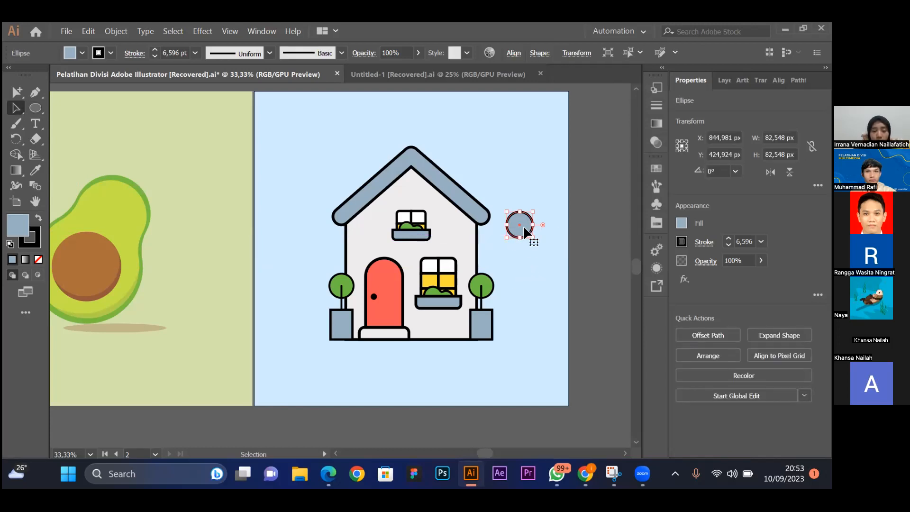
Stack two progressively larger copies of the circle below it, about 115 px and 130 px wide.
drag(523, 224, 526, 247)
drag(523, 243, 538, 260)
click(572, 246)
click(524, 247)
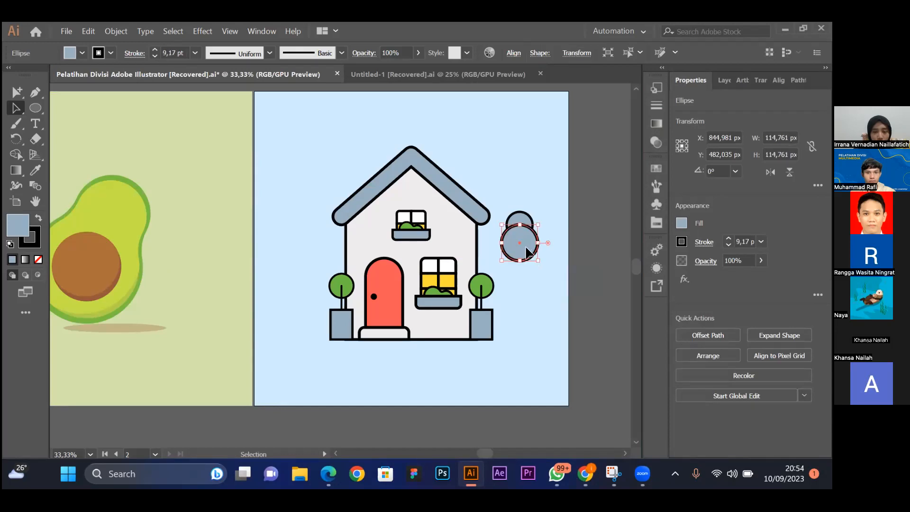
click(536, 259)
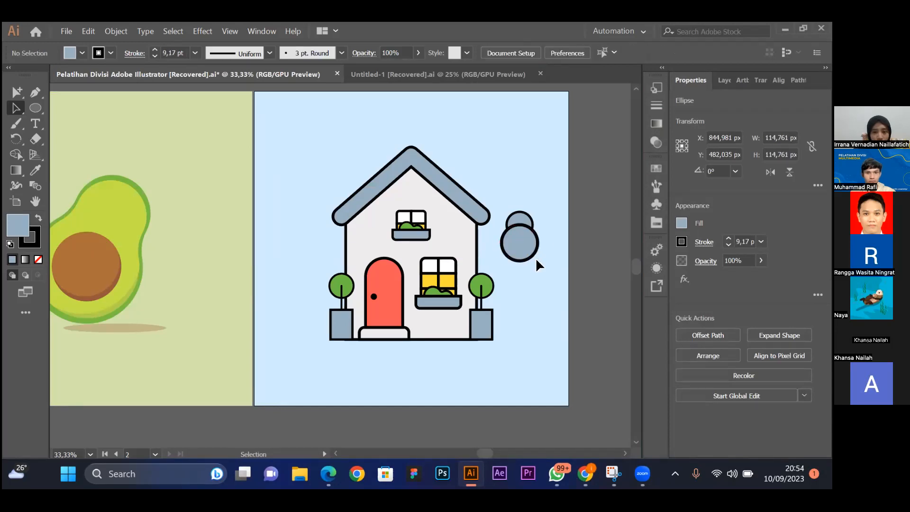
click(534, 257)
mouse_move(534, 257)
mouse_down()
mouse_move(526, 268)
mouse_move(542, 283)
mouse_up()
click(551, 251)
click(525, 251)
Compare the outline thickness of the three stacked circles up close.
key(a)
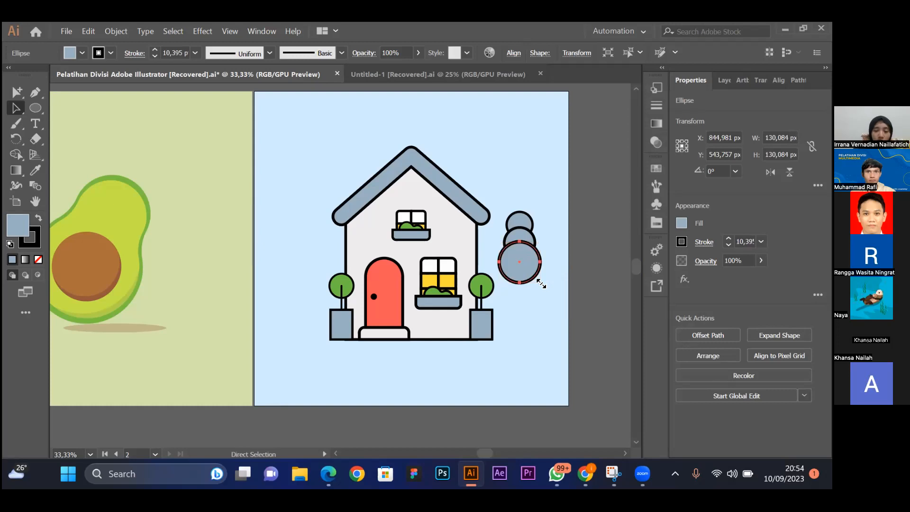
key(ctrl+plus)
key(ctrl+plus)
key(ctrl+plus)
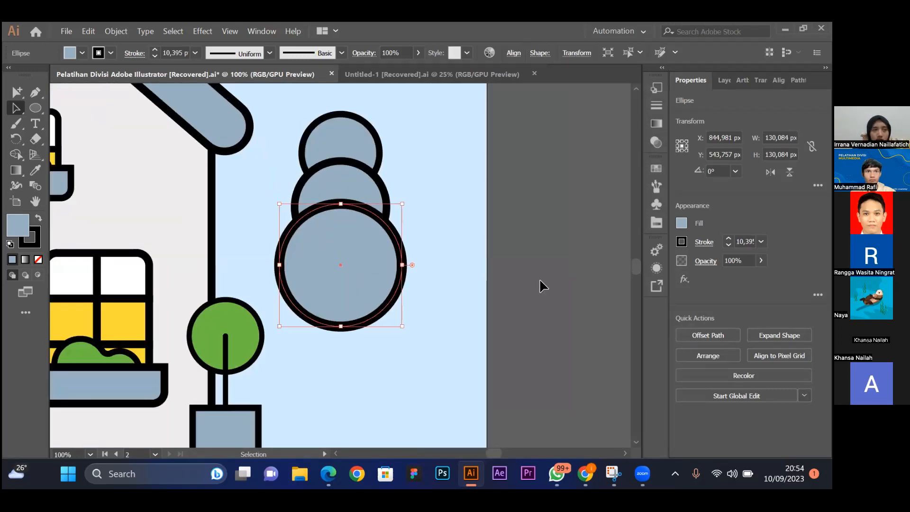
scroll(410, 226, up, 2)
shift+click(338, 215)
shift+click(371, 173)
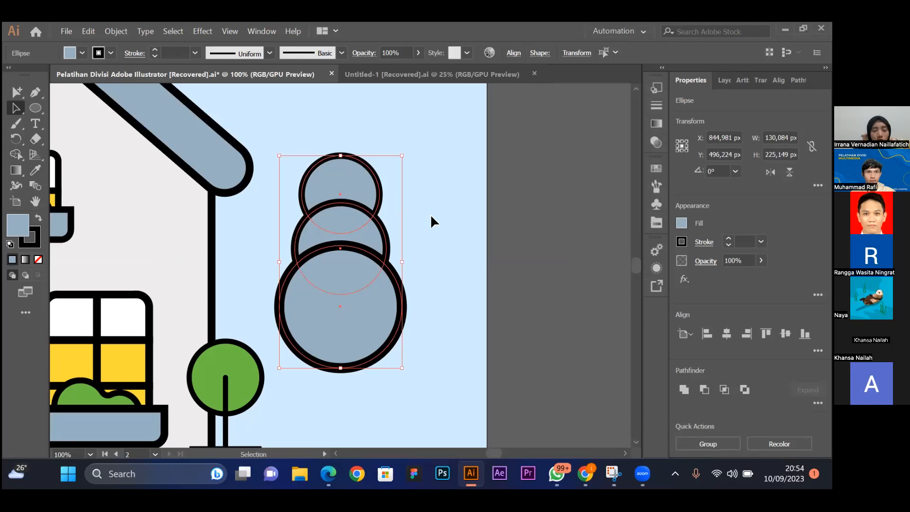
click(435, 238)
Check the stroke options of the largest circle and of the smallest circle.
click(375, 283)
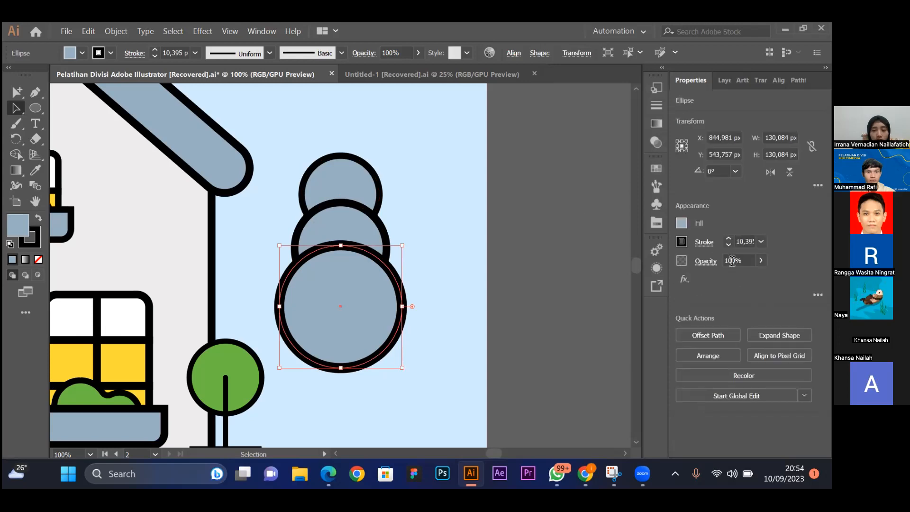
click(704, 242)
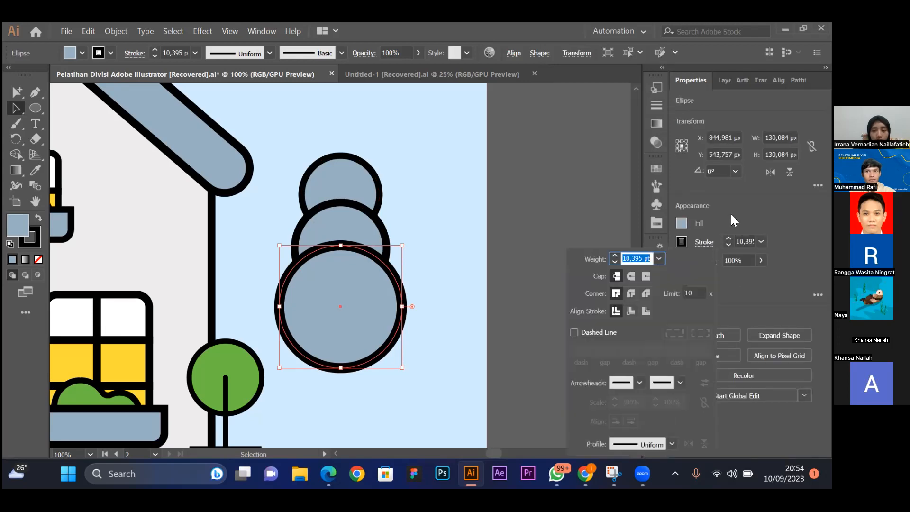
click(703, 242)
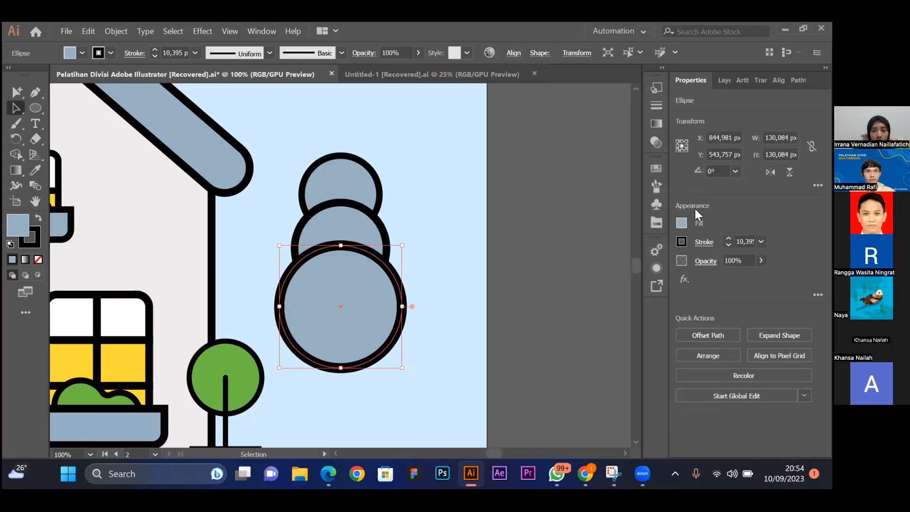
click(705, 243)
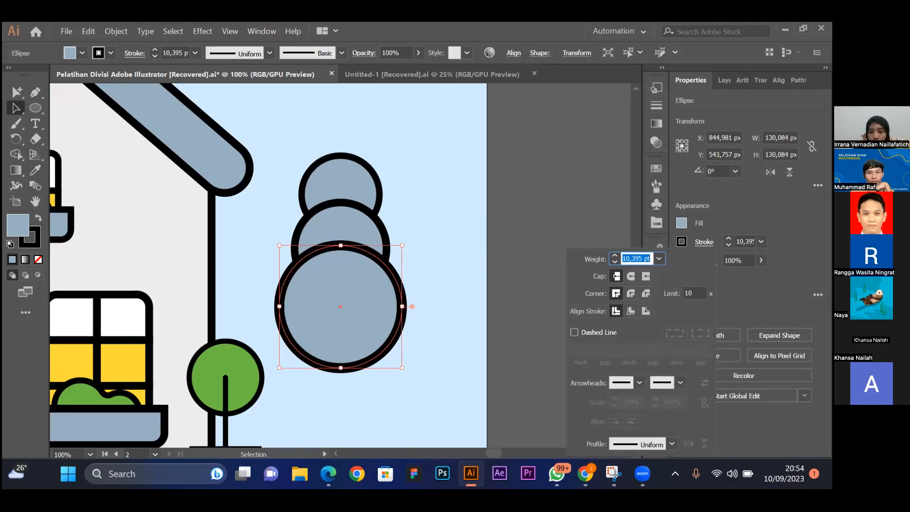
click(715, 244)
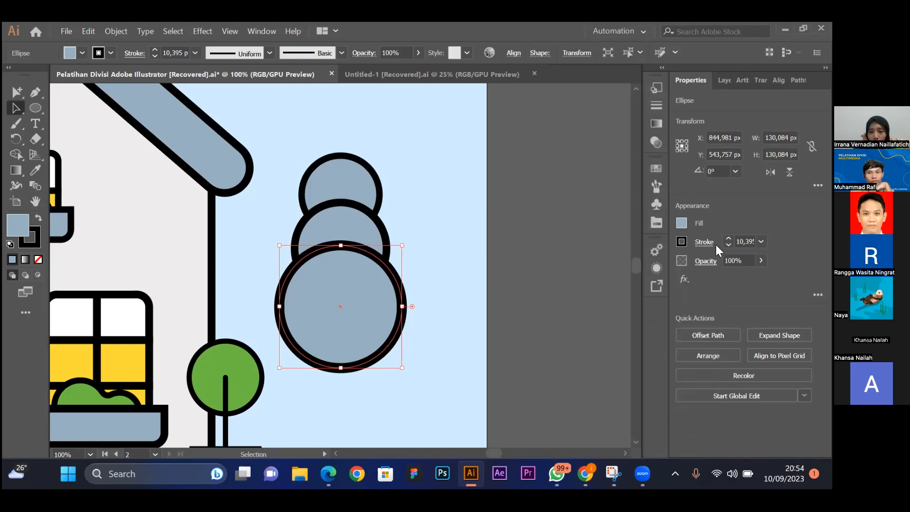
click(481, 214)
click(379, 188)
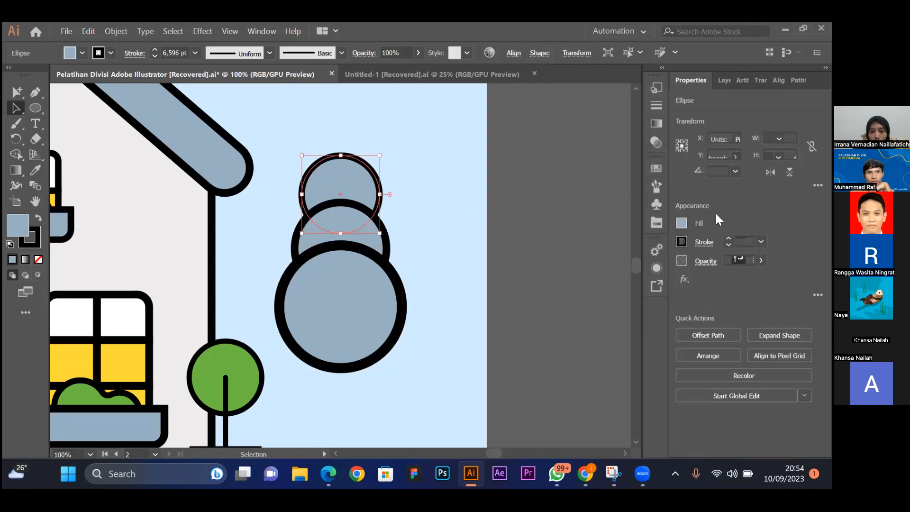
click(702, 242)
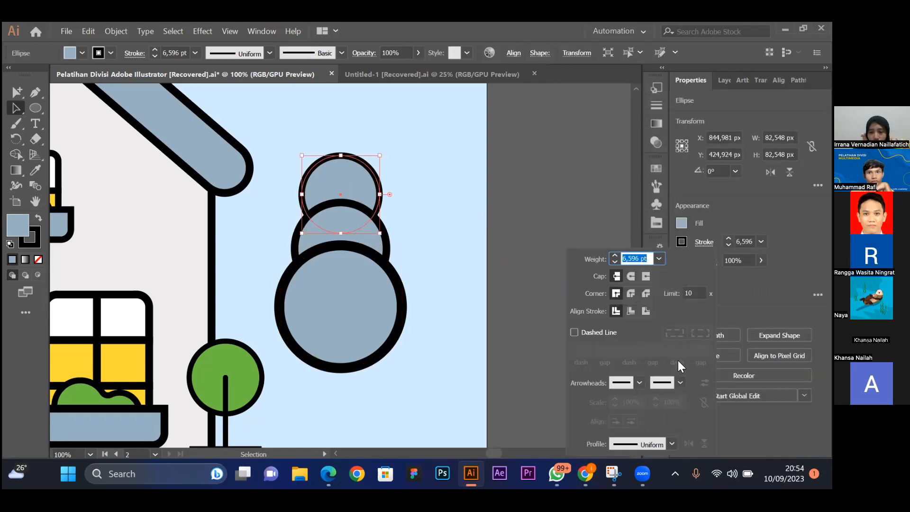
key(Escape)
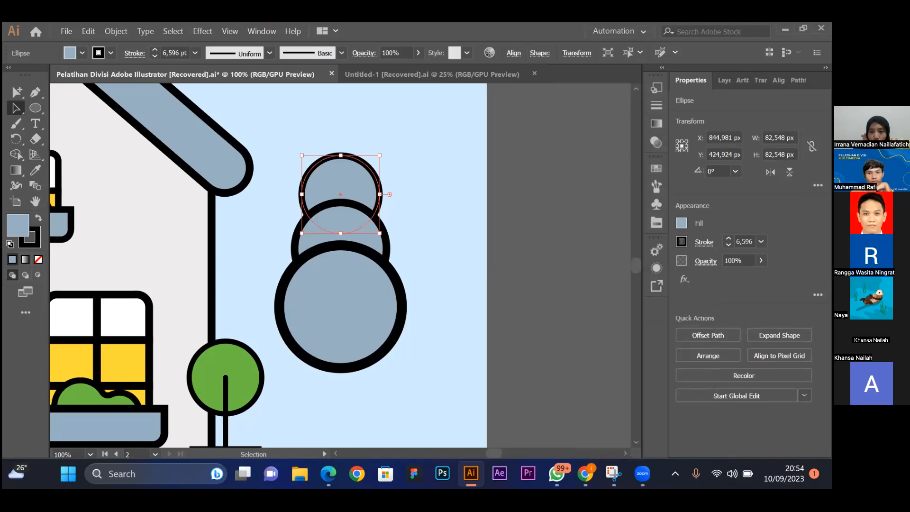
Turn off Scale Strokes & Effects in the Transform options.
click(818, 184)
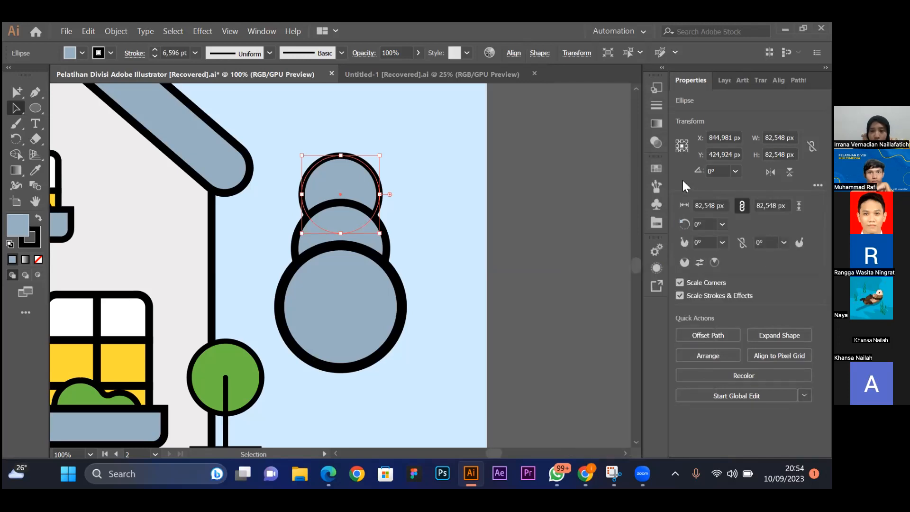
click(818, 185)
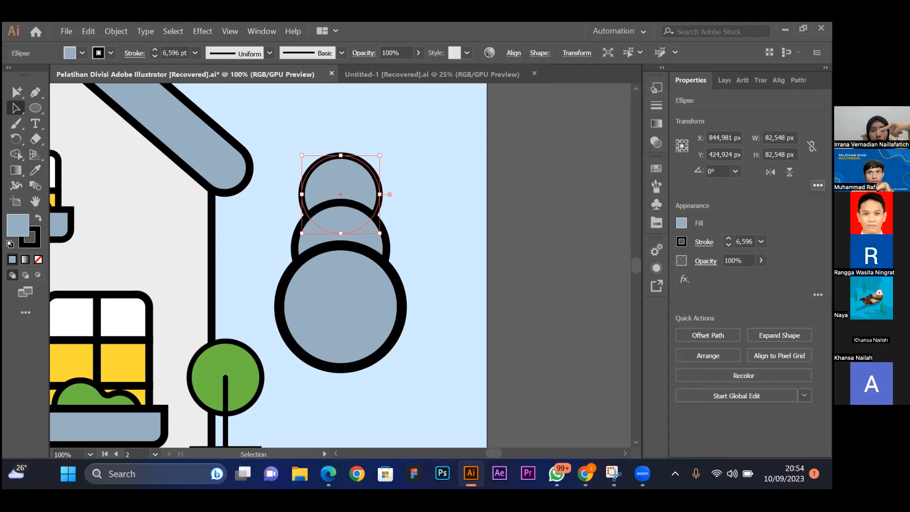
click(818, 185)
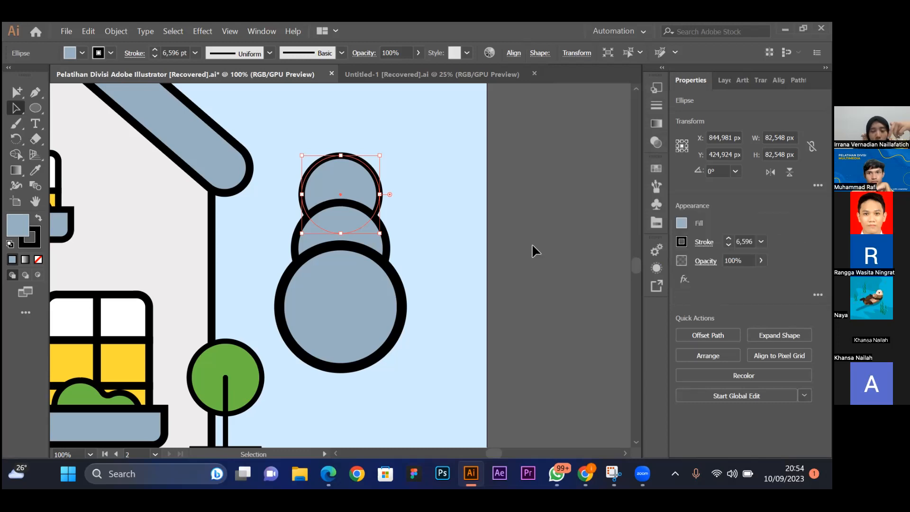
click(406, 230)
Delete the two larger circles, keeping only the smallest one.
click(361, 256)
click(368, 228)
key(Delete)
click(352, 280)
key(Delete)
Duplicate the circle horizontally to its right and enlarge the copy to test the outline scaling.
click(349, 203)
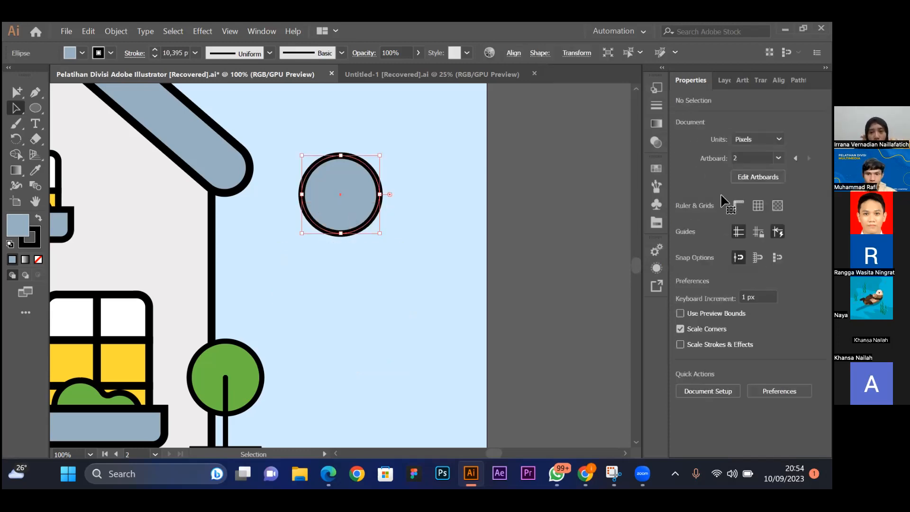
drag(347, 198, 455, 198)
drag(480, 233, 510, 258)
click(565, 190)
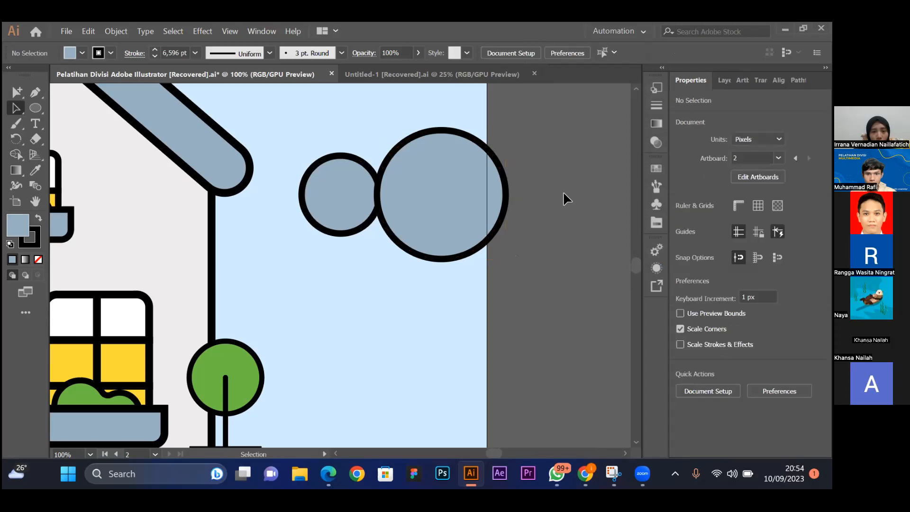
Undo the enlargement and delete the duplicated circle.
click(430, 197)
key(ctrl+z)
click(358, 180)
click(461, 195)
key(Delete)
Show the remaining circle's Transform options to check the Scale Strokes & Effects setting.
click(382, 196)
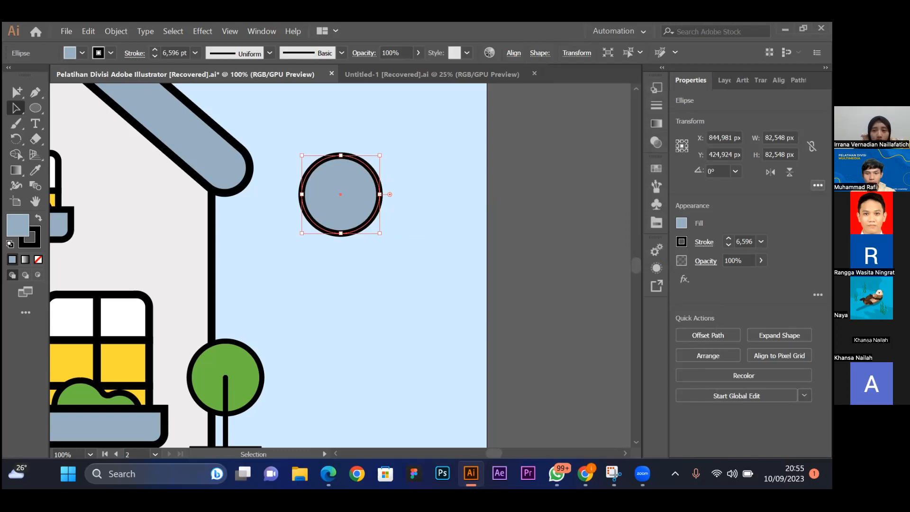
click(818, 185)
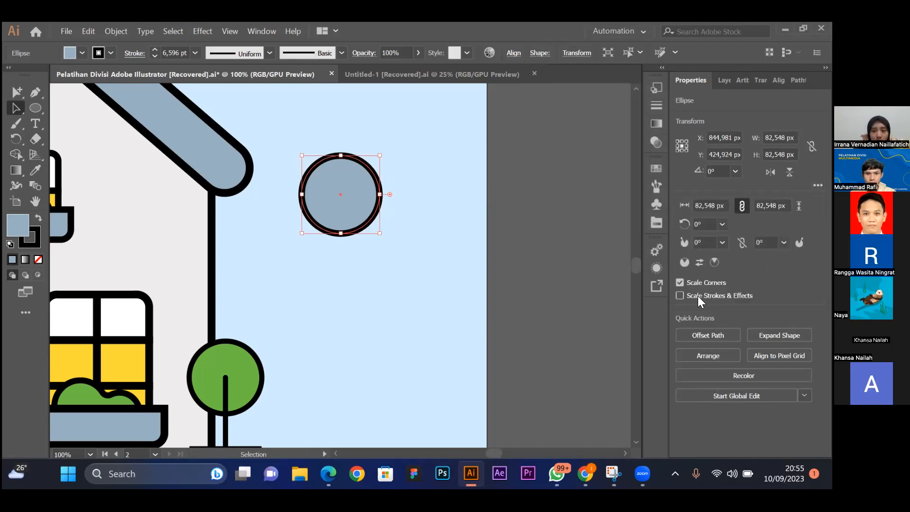